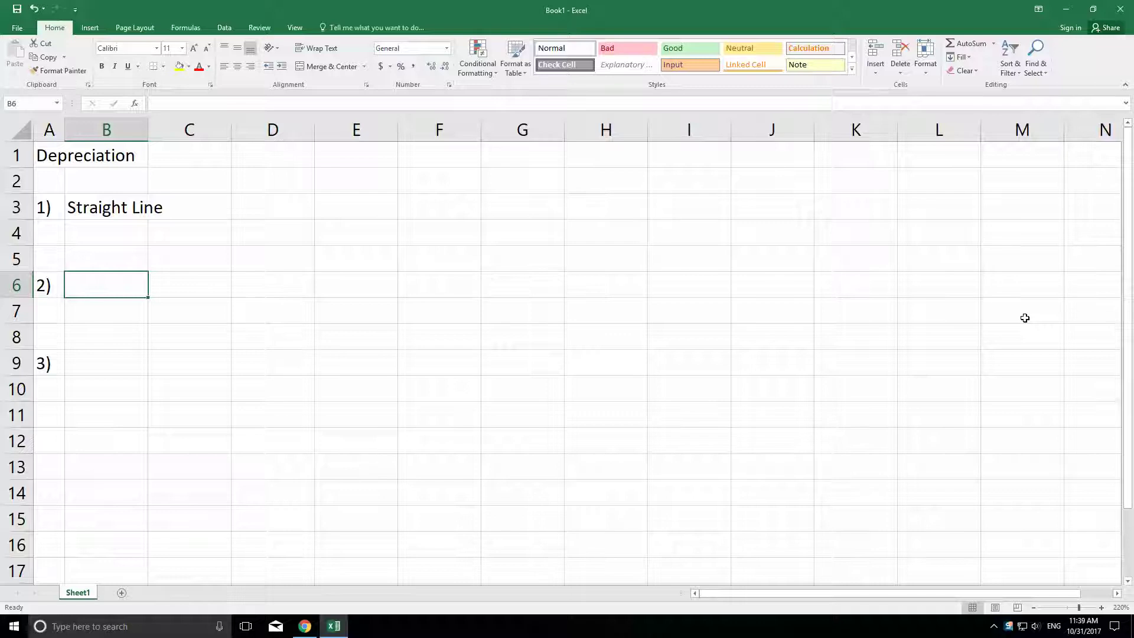
Enter "Units of Production" in cell B6 as the second depreciation method.
type("Units")
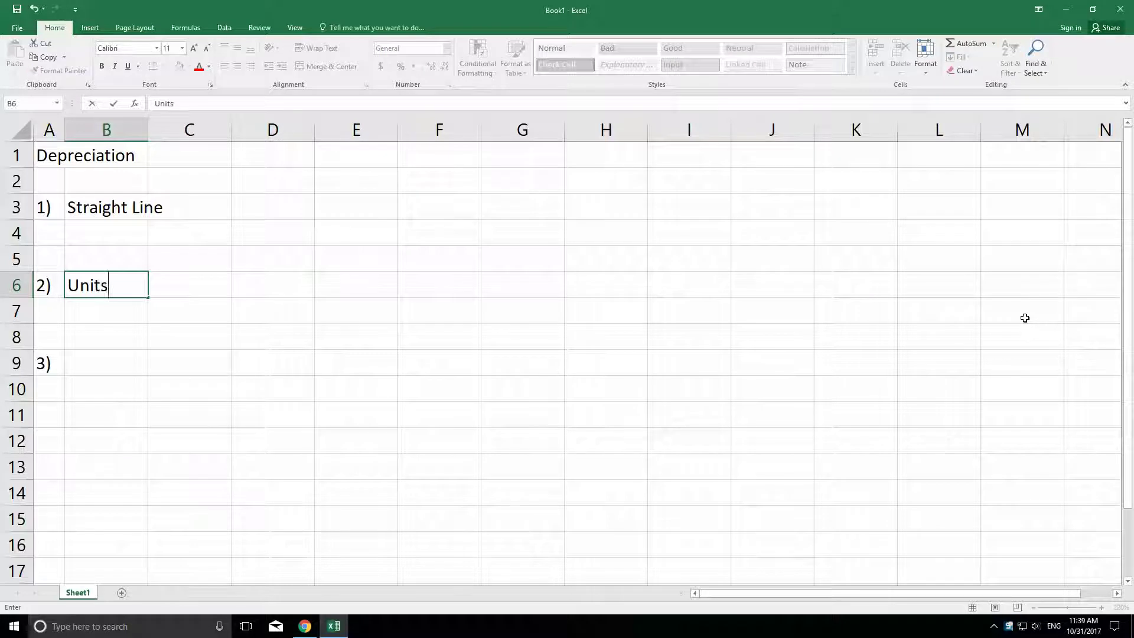
type(" of Production")
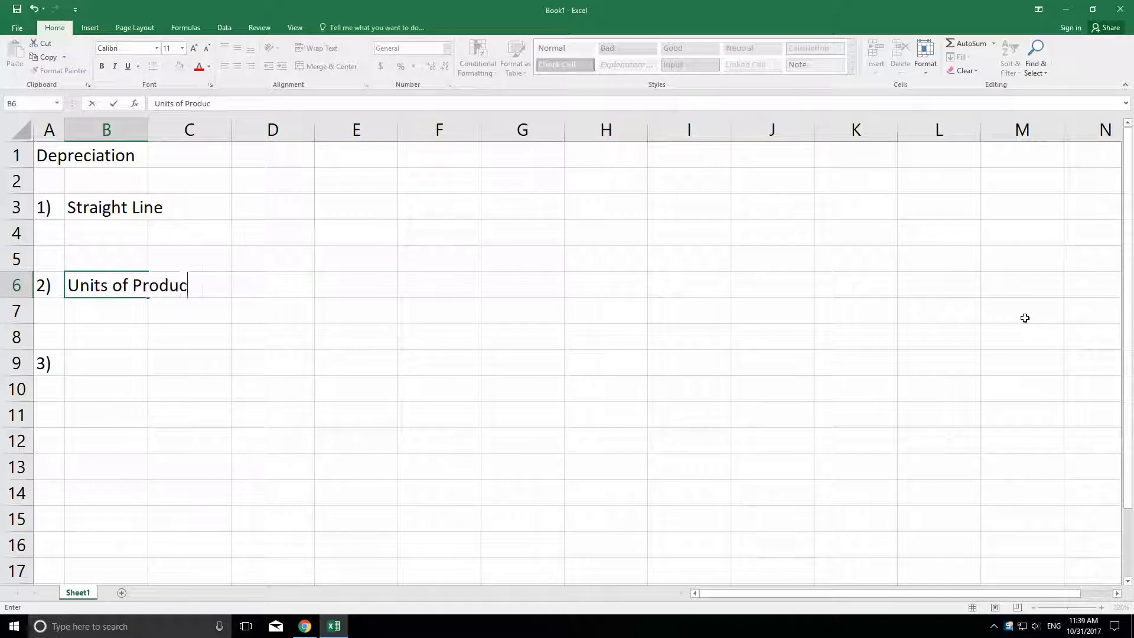
key("Return")
key("Return")
key("Return")
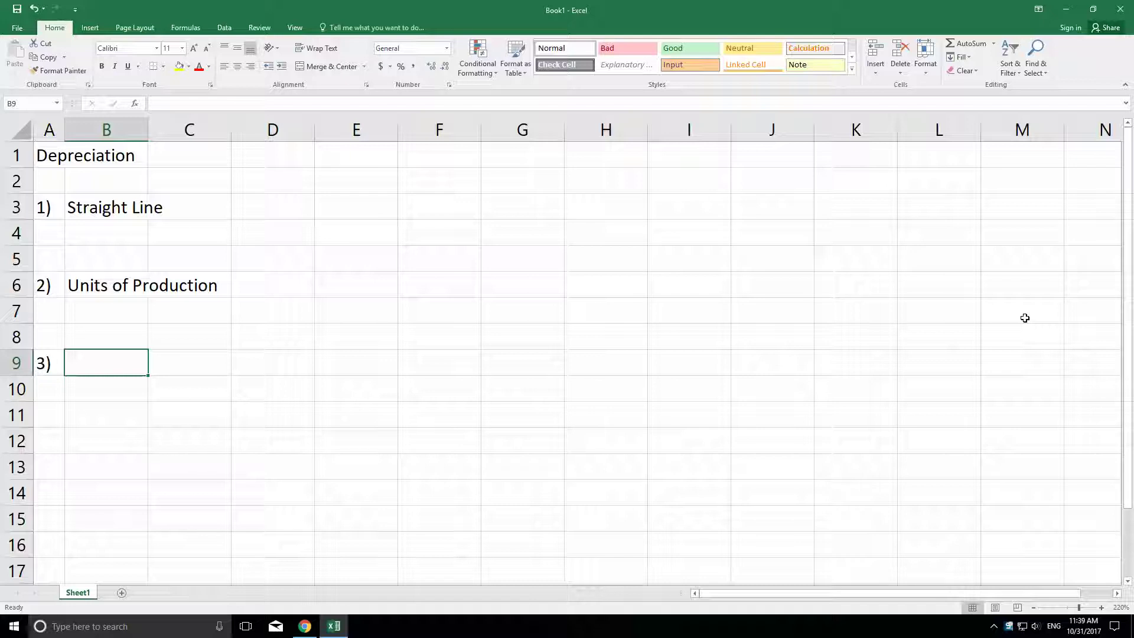
Enter "Double Declining Balance" in cell B9 as the third depreciation method.
type("Doub")
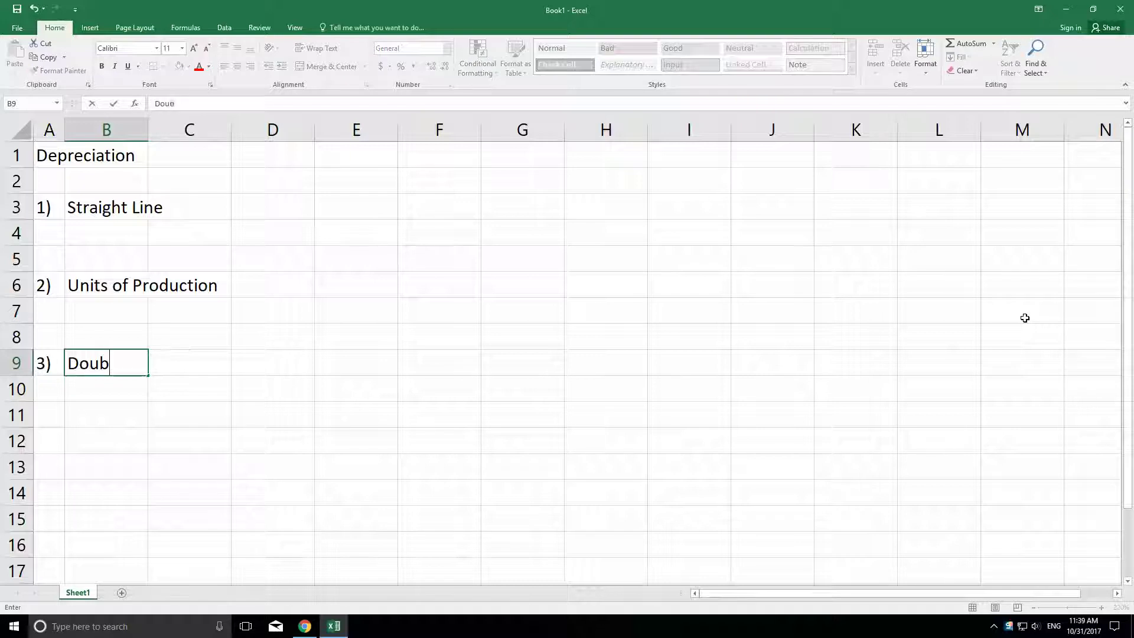
type("le Decline")
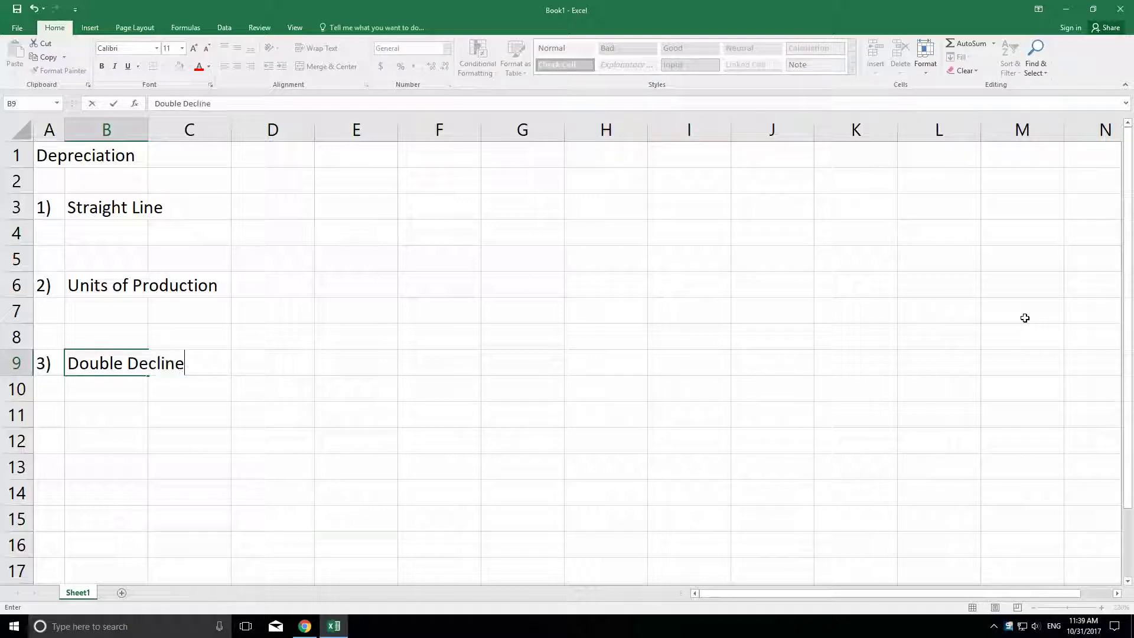
key("BackSpace")
type("ing Balance")
key("Return")
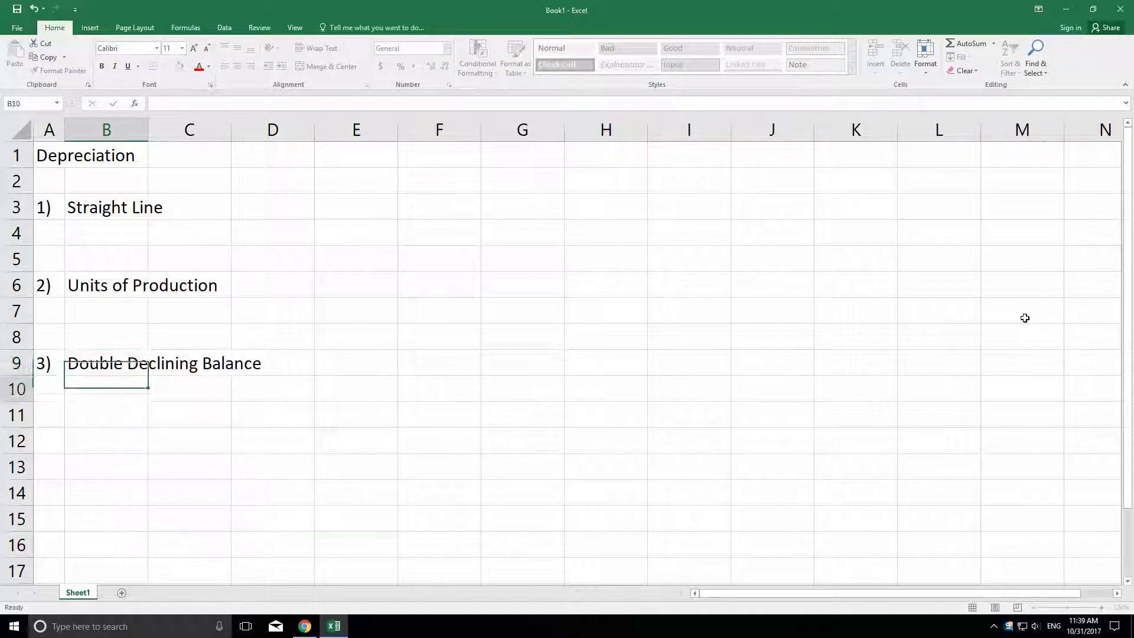
key("Return")
key("Return")
key("Down")
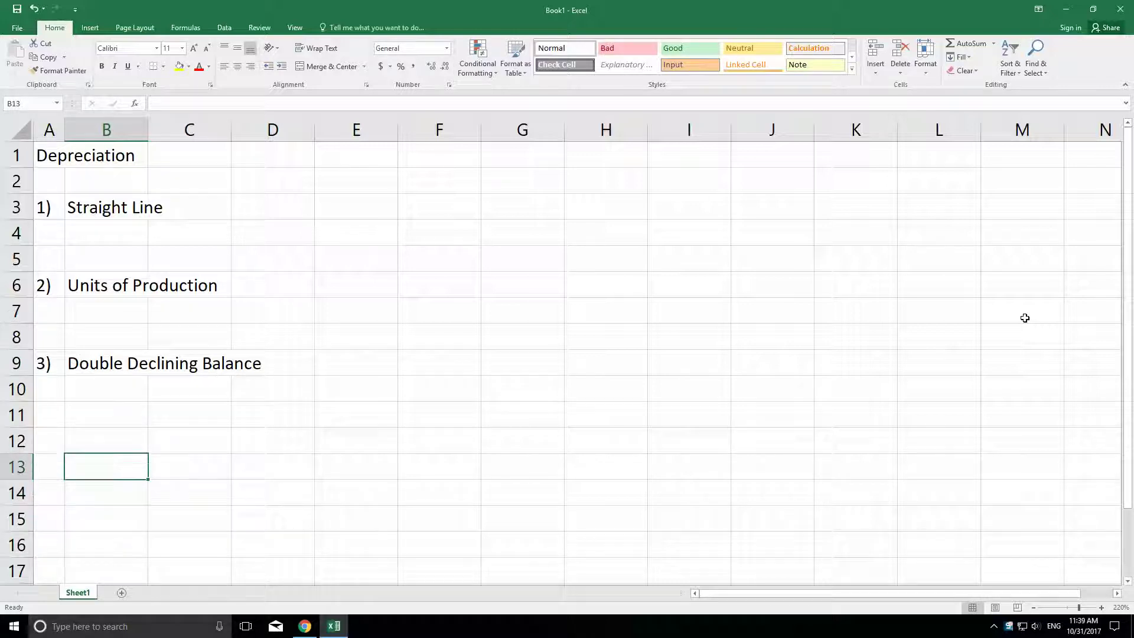
key("Up")
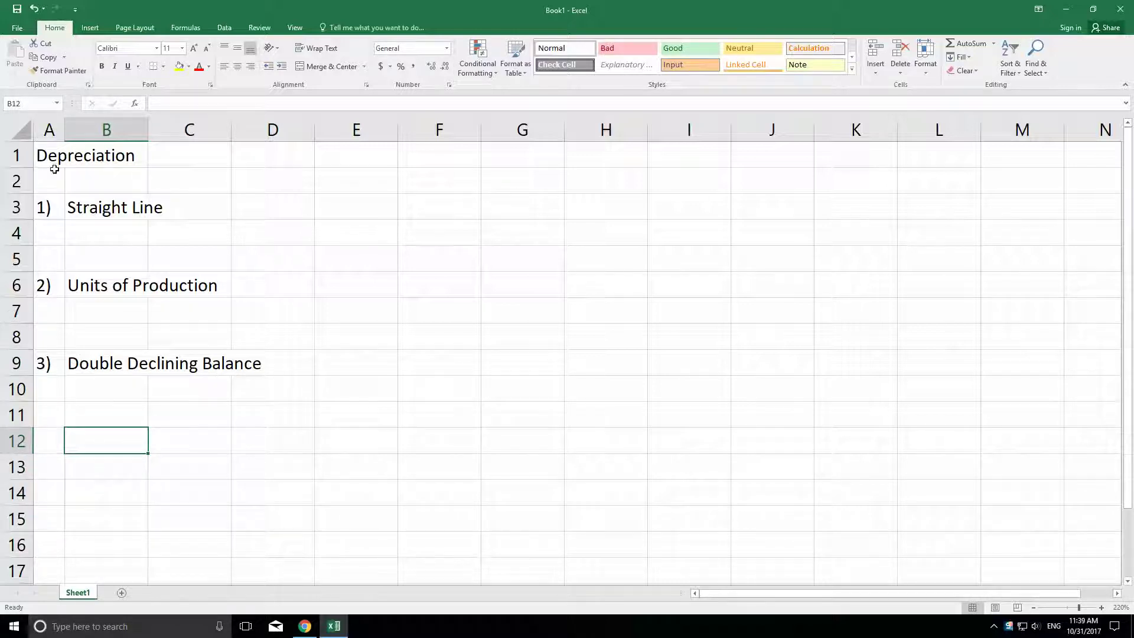
Make the Depreciation heading in A1:B1 bold and give it a bottom border.
left_click_drag(55, 156, 107, 153)
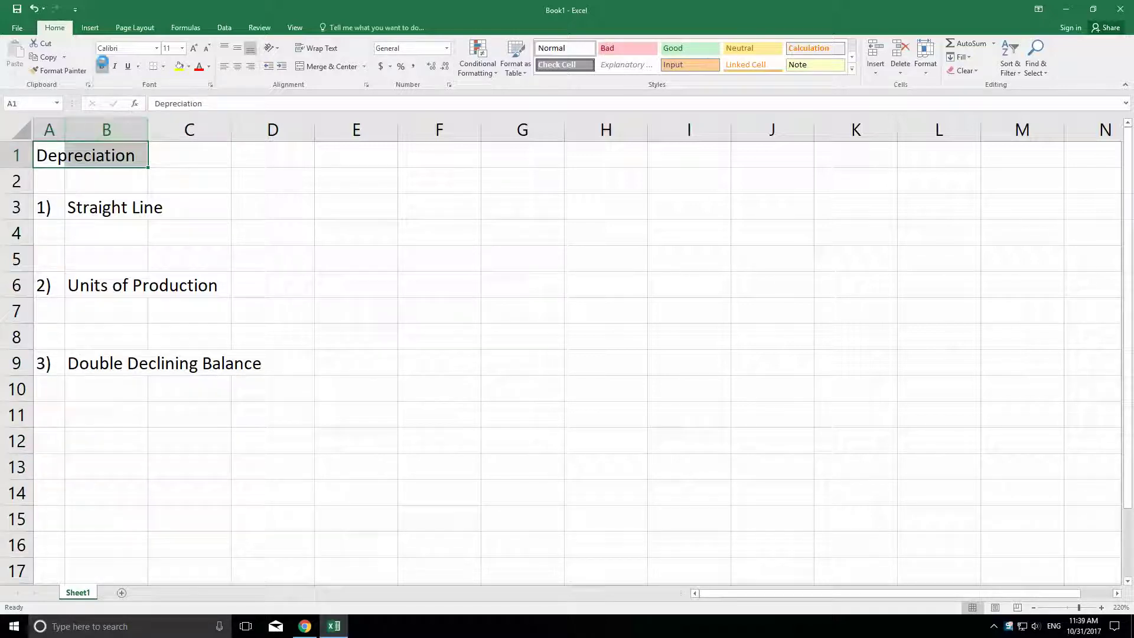
left_click(103, 66)
left_click(164, 66)
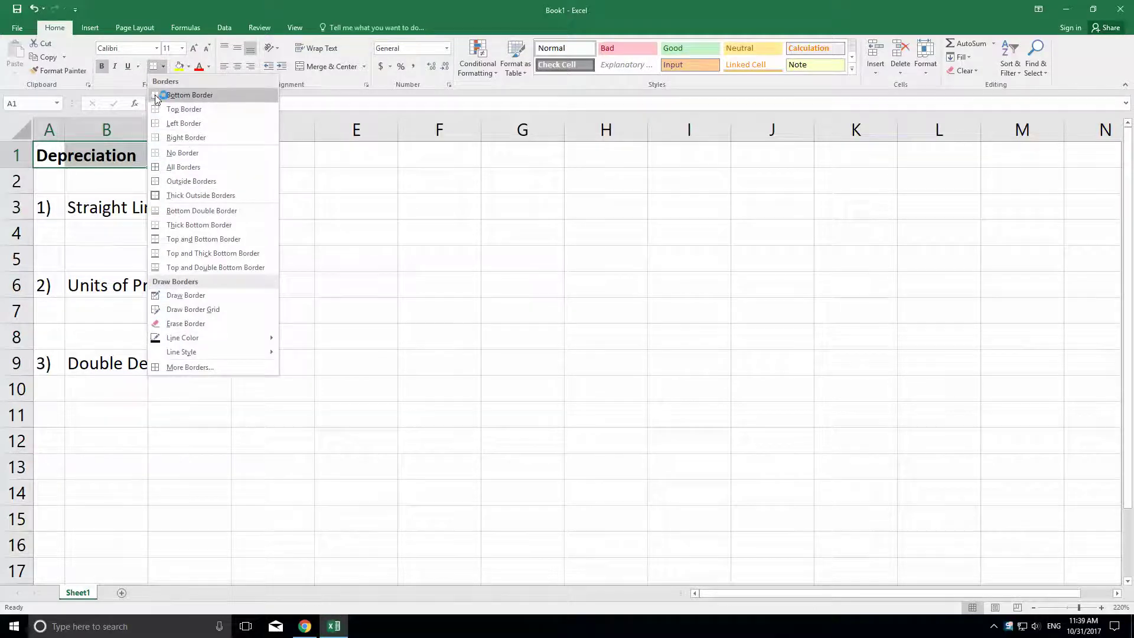
left_click(158, 95)
left_click(284, 259)
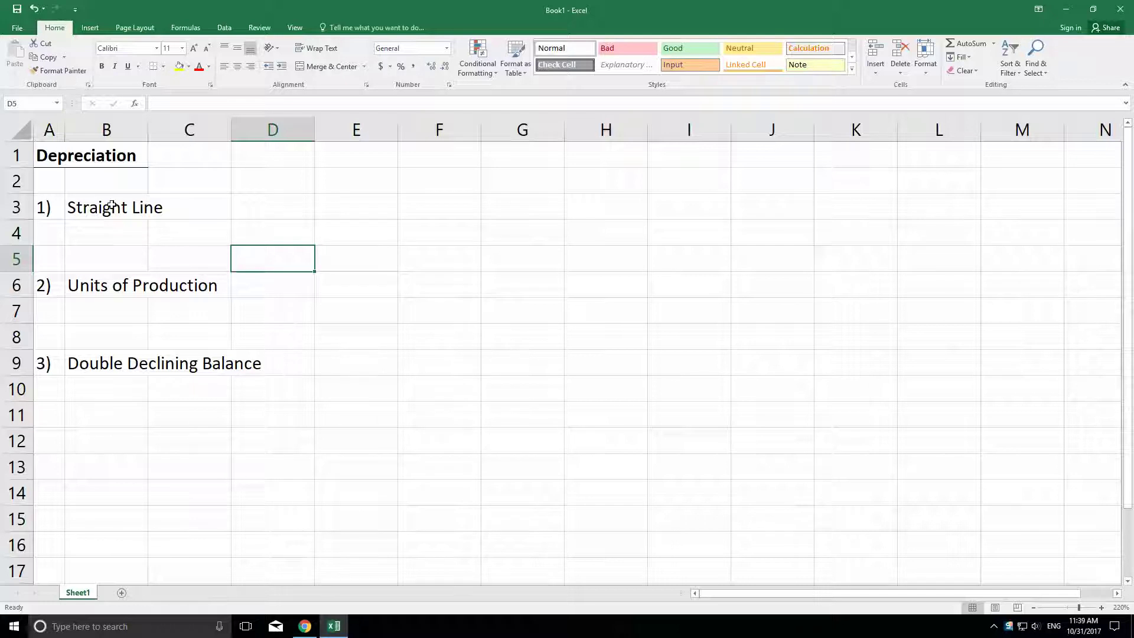
Write the straight-line formula "( Cost - Salvage Value ) / Estimated Useful Life" as text in cell D3.
left_click(253, 207)
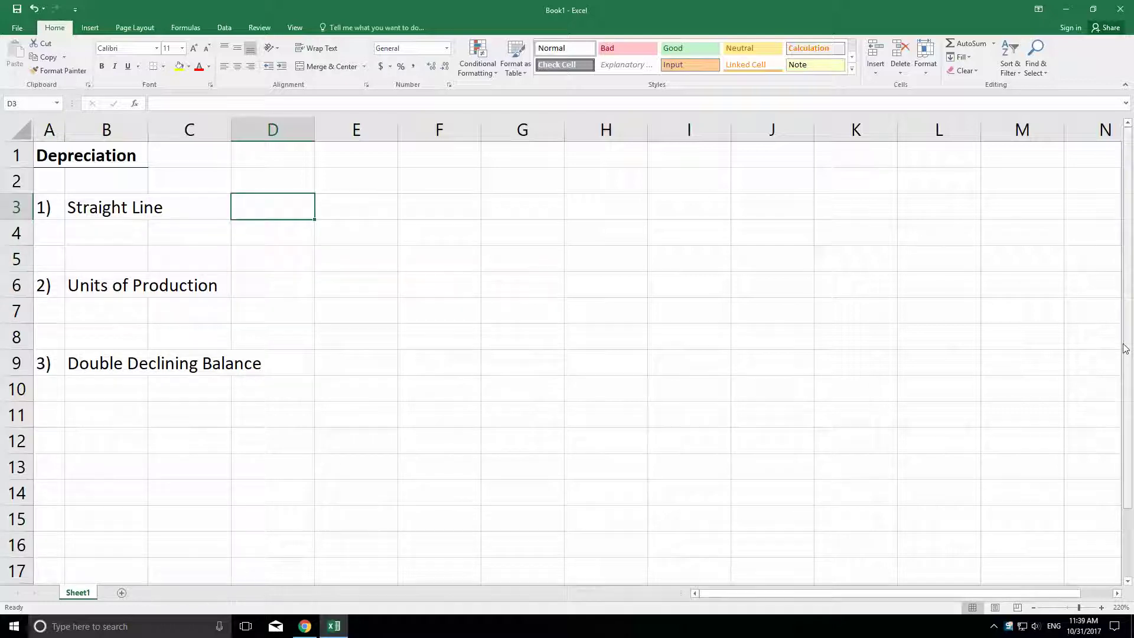
type("Cost ")
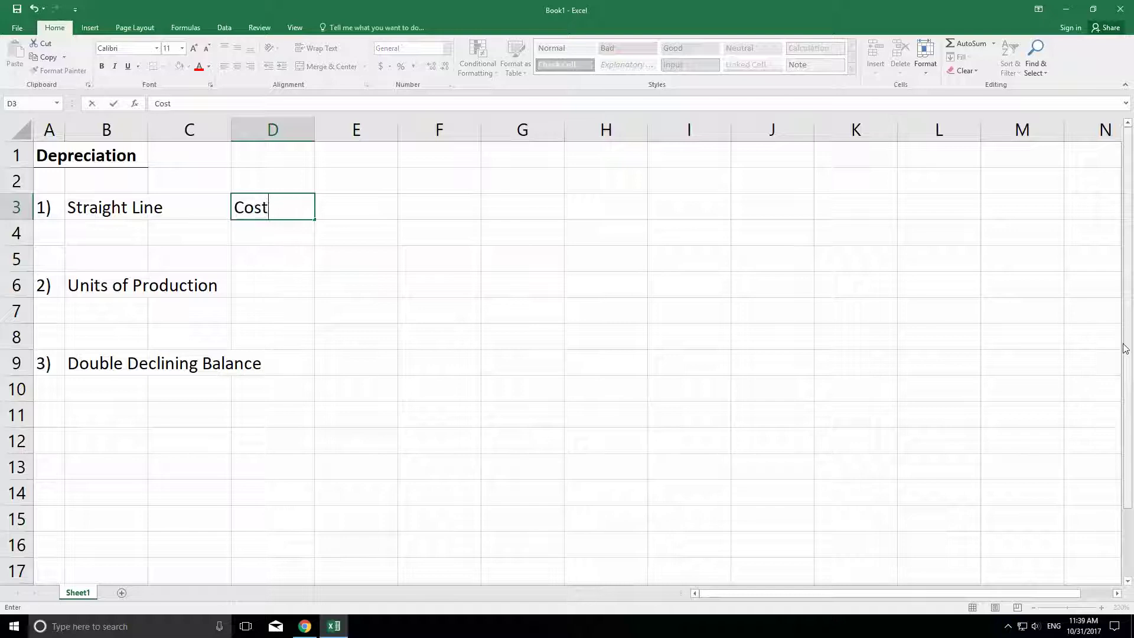
type("- Salav")
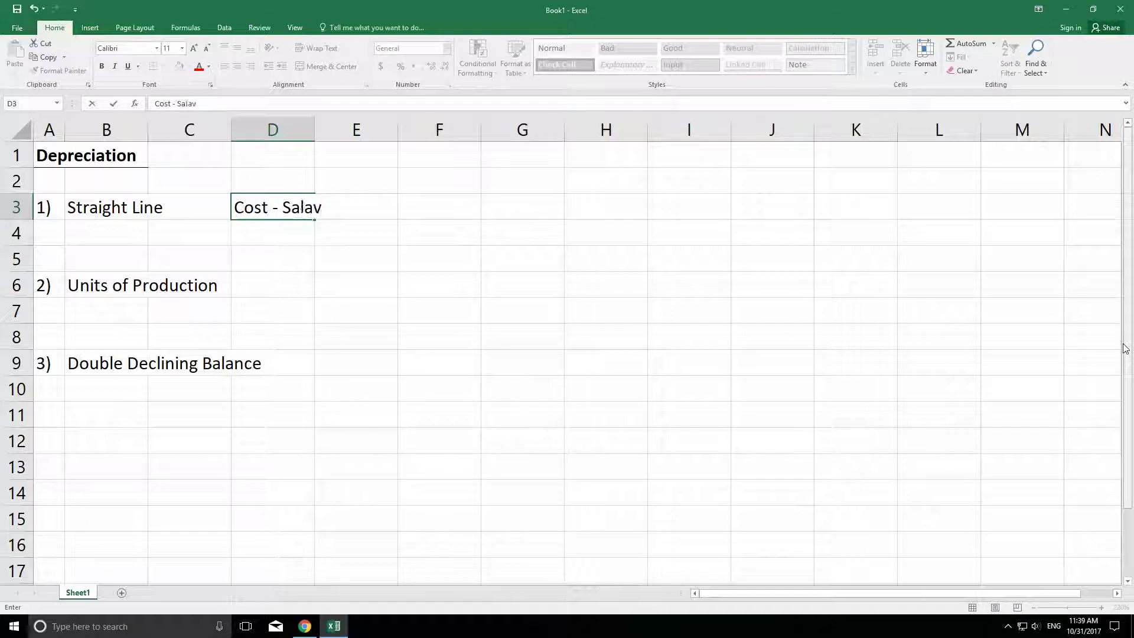
key("BackSpace")
key("BackSpace")
type("vage Val")
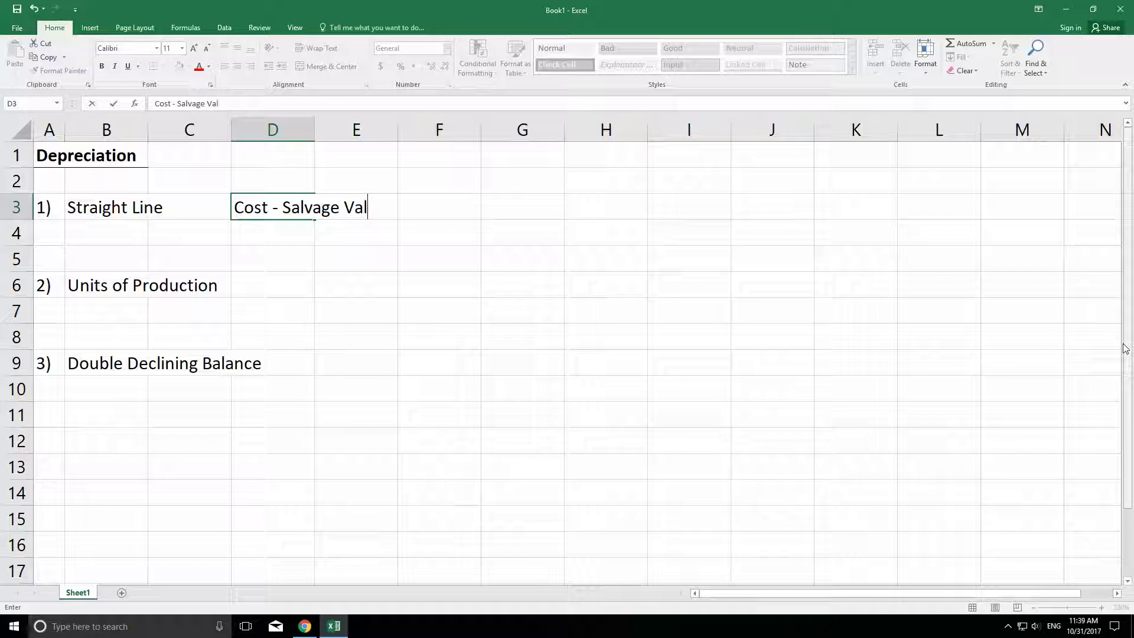
type("ue )")
left_click(234, 208)
type("(")
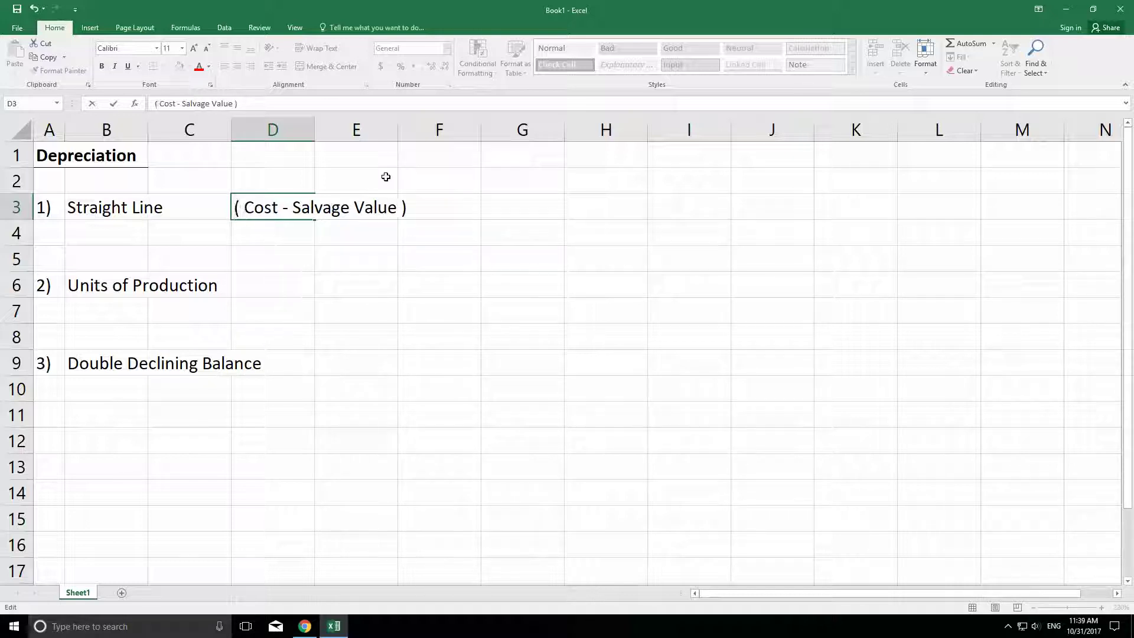
left_click(407, 207)
type("/ Estimated ")
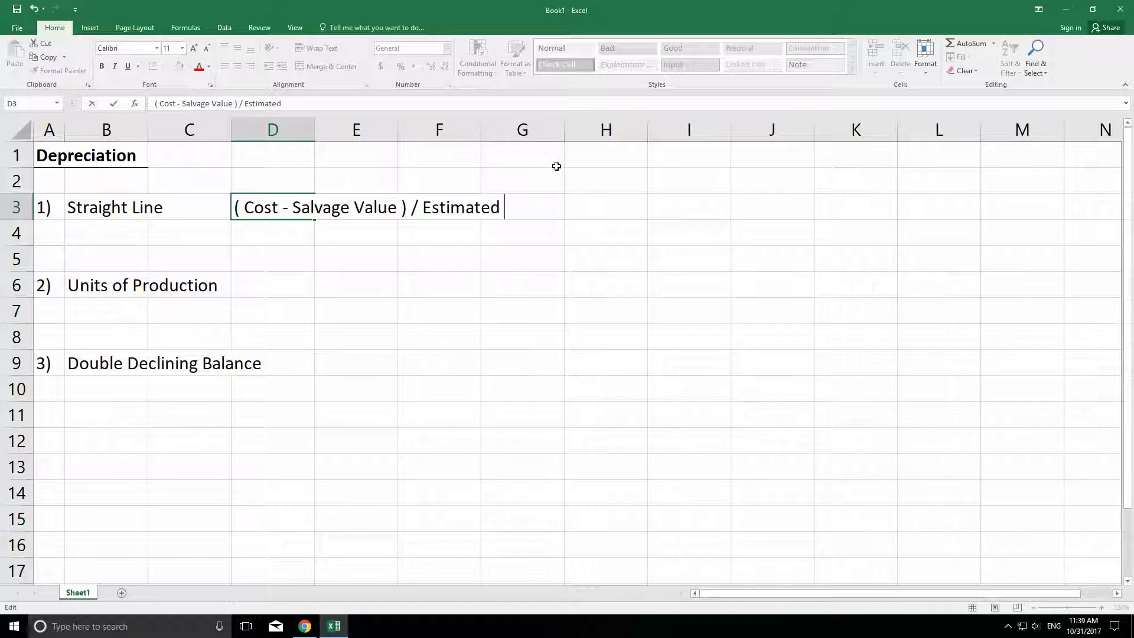
type("Useful Lif")
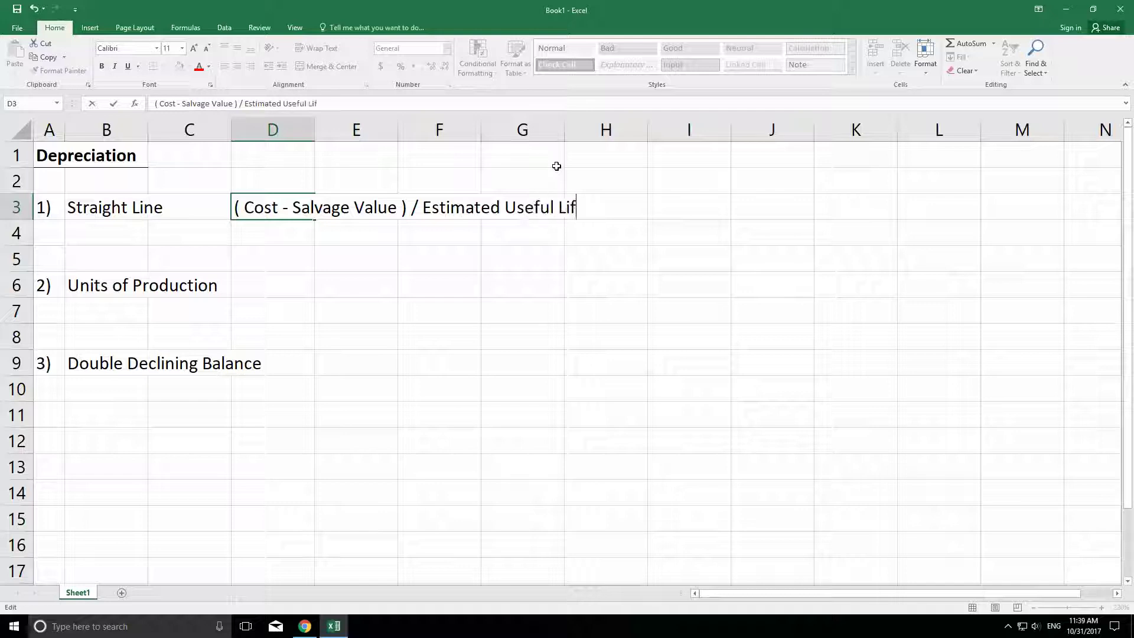
type("e")
Insert six blank rows between the Straight Line and Units of Production entries.
left_click_drag(16, 259, 18, 233)
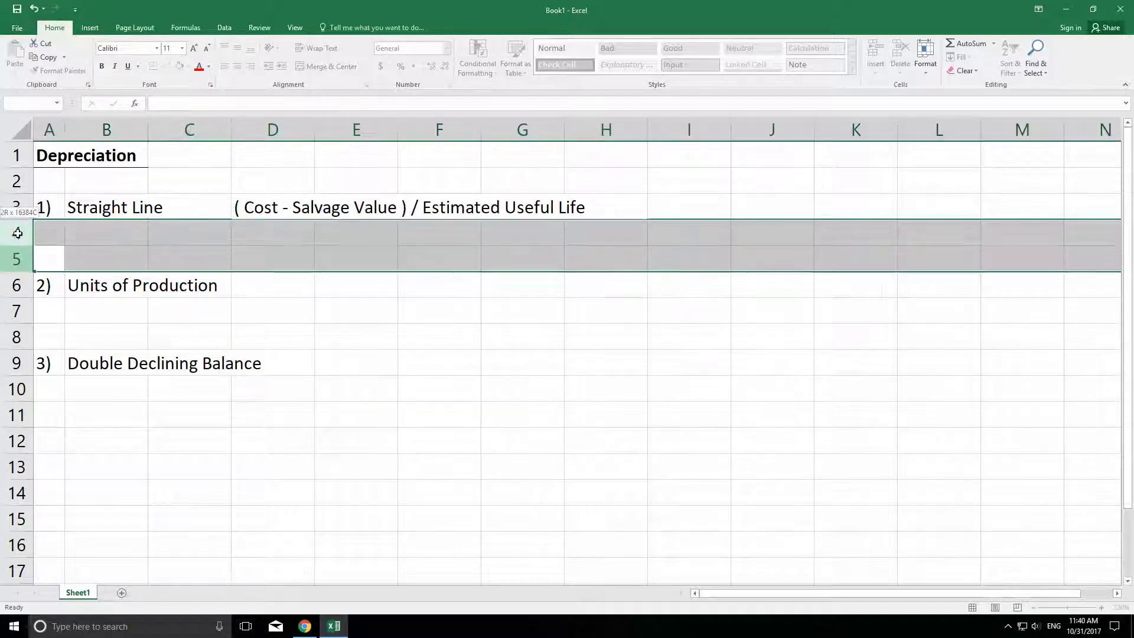
right_click(18, 233)
left_click(45, 318)
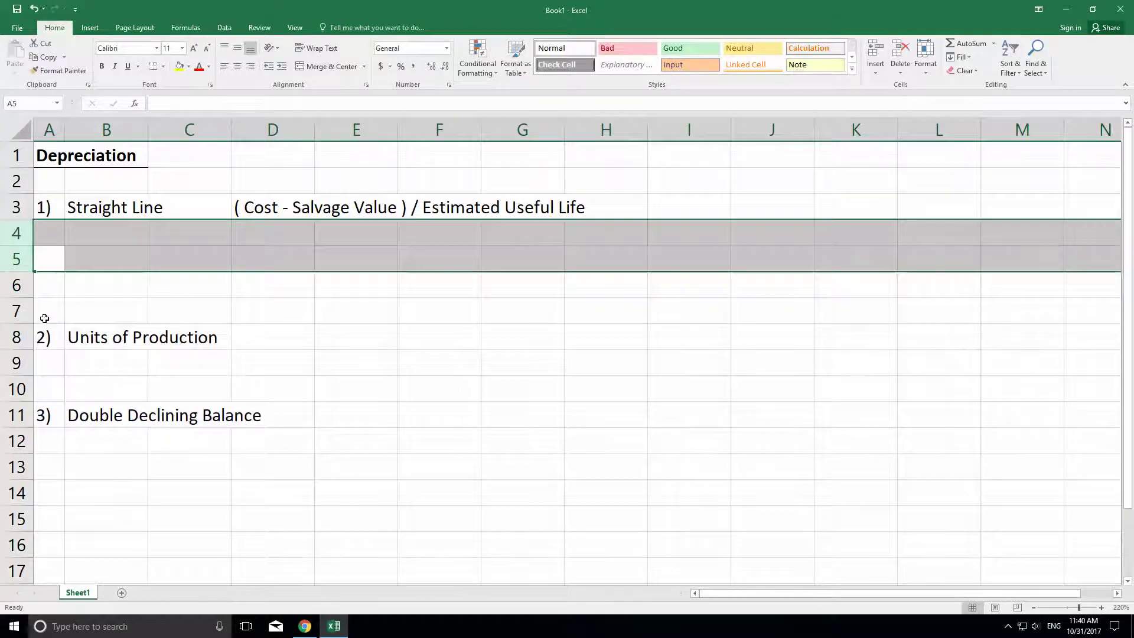
left_click_drag(17, 234, 18, 309)
right_click(18, 309)
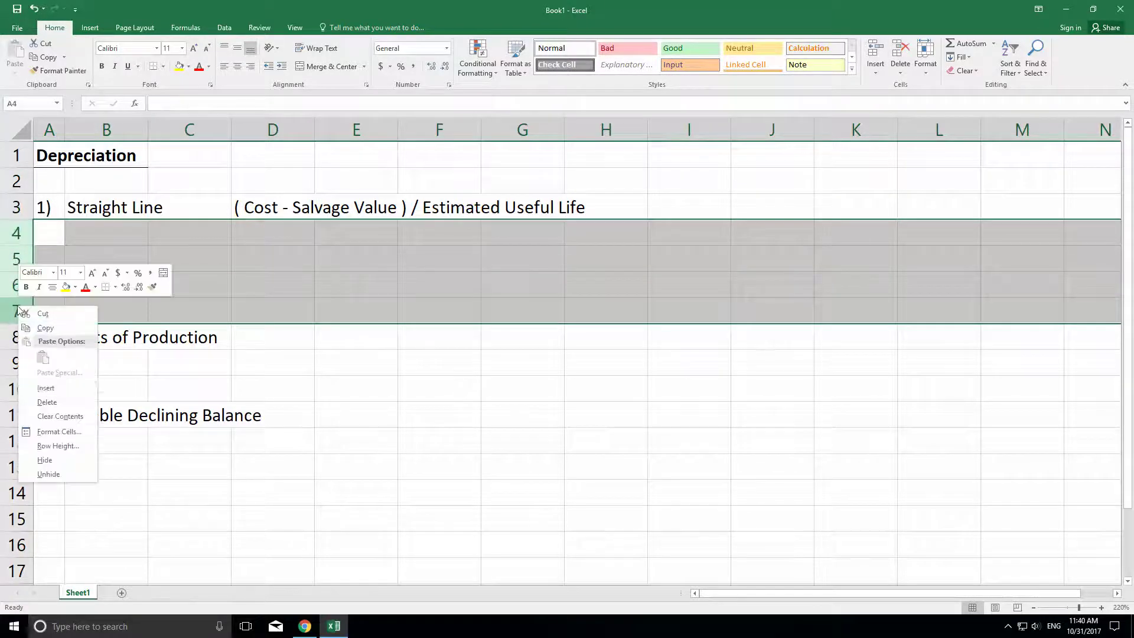
left_click(46, 388)
left_click(461, 372)
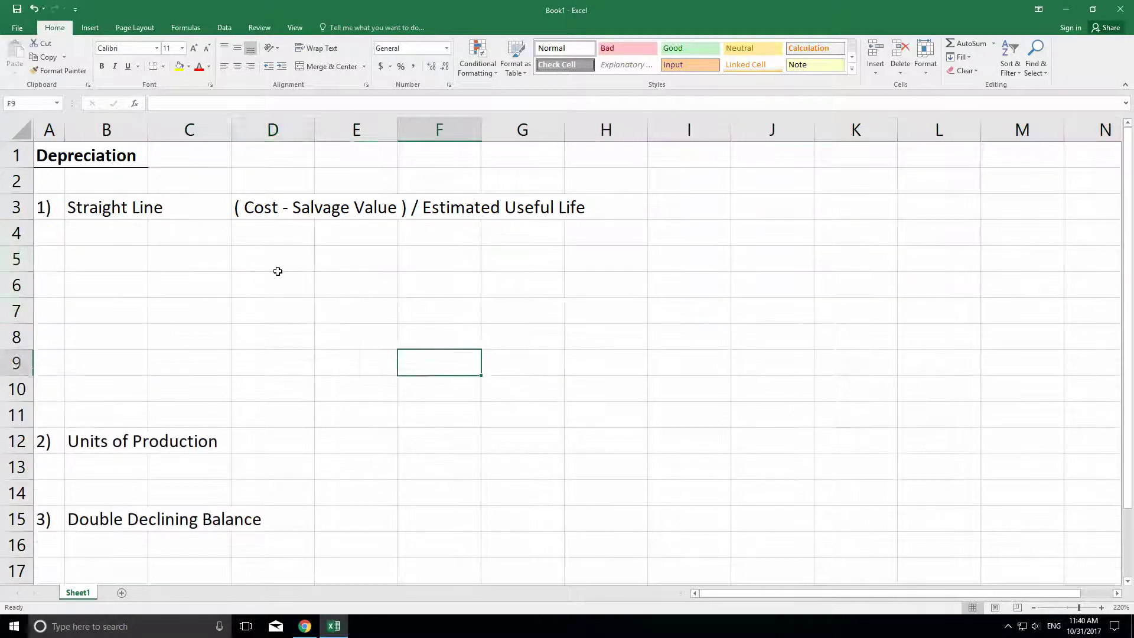
Enter the note "Salvage Value = Residual Value" in cell D5.
left_click(278, 271)
type("Sal")
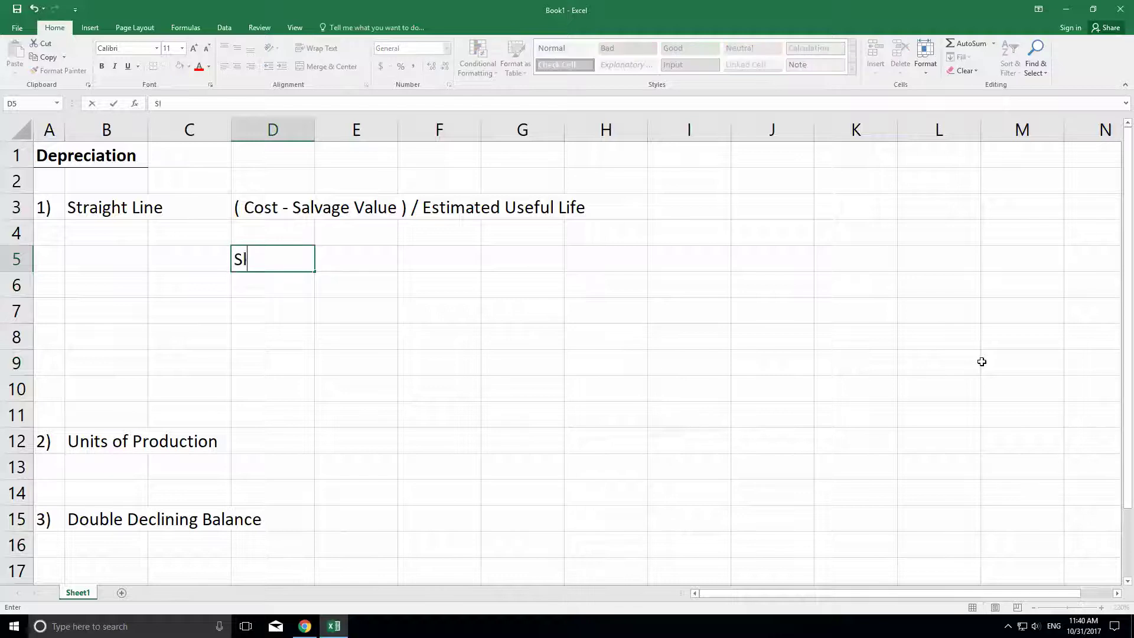
type("vage Value ")
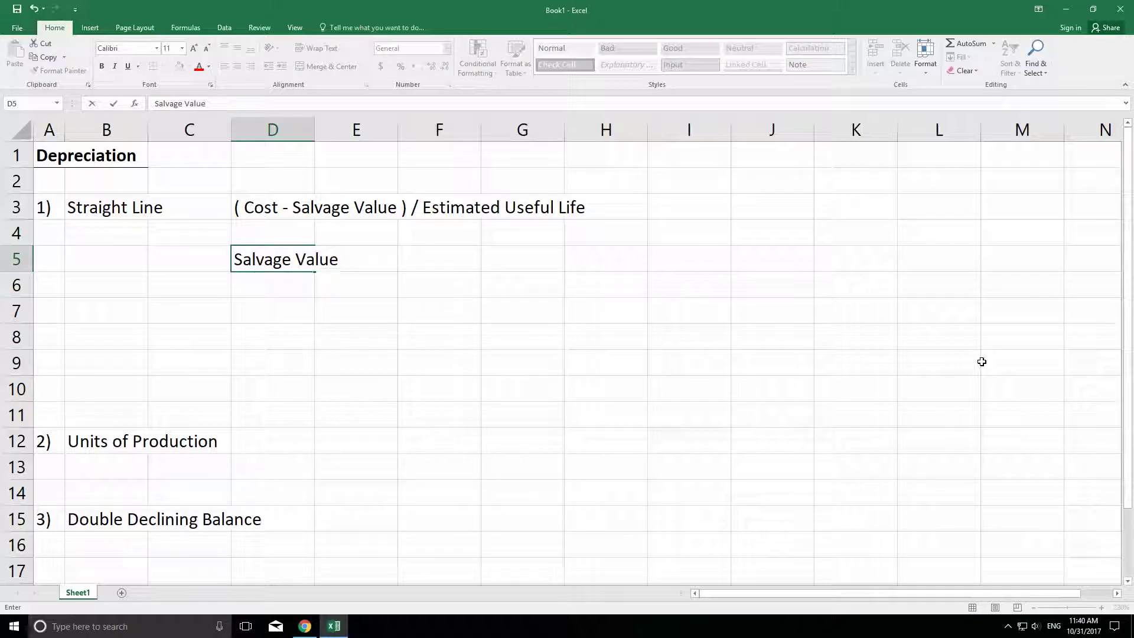
type("= Resu")
key("BackSpace")
type("idual ")
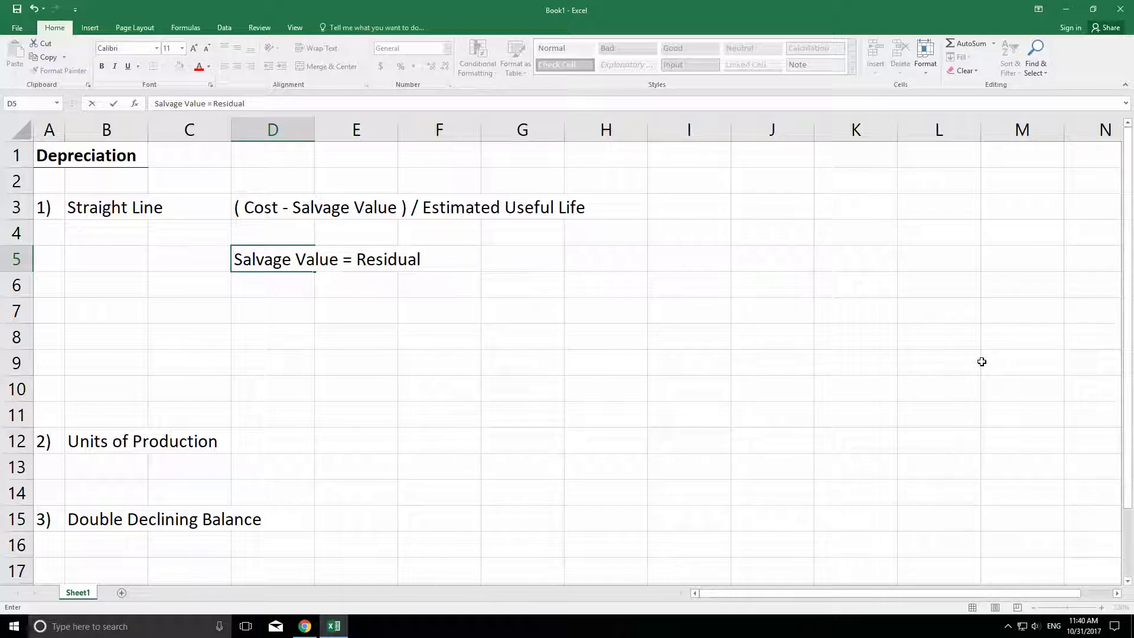
type("Vallu")
key("BackSpace")
key("BackSpace")
key("BackSpace")
type("lue")
key("Return")
key("Return")
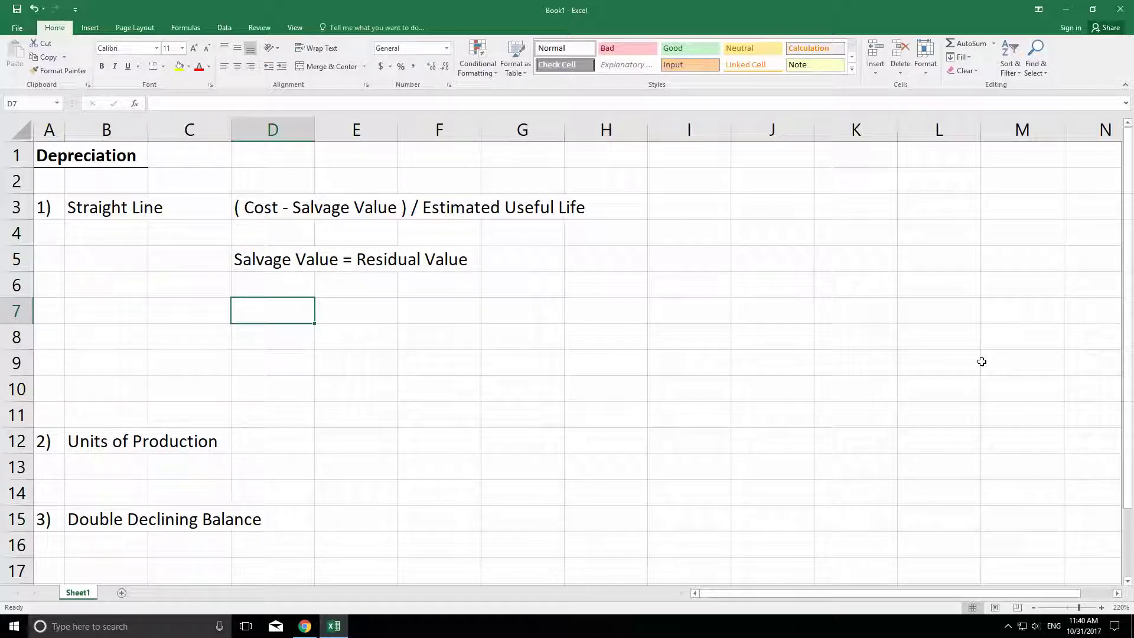
Delete the salvage value note from cell D5 and keep that cell selected.
left_click(275, 262)
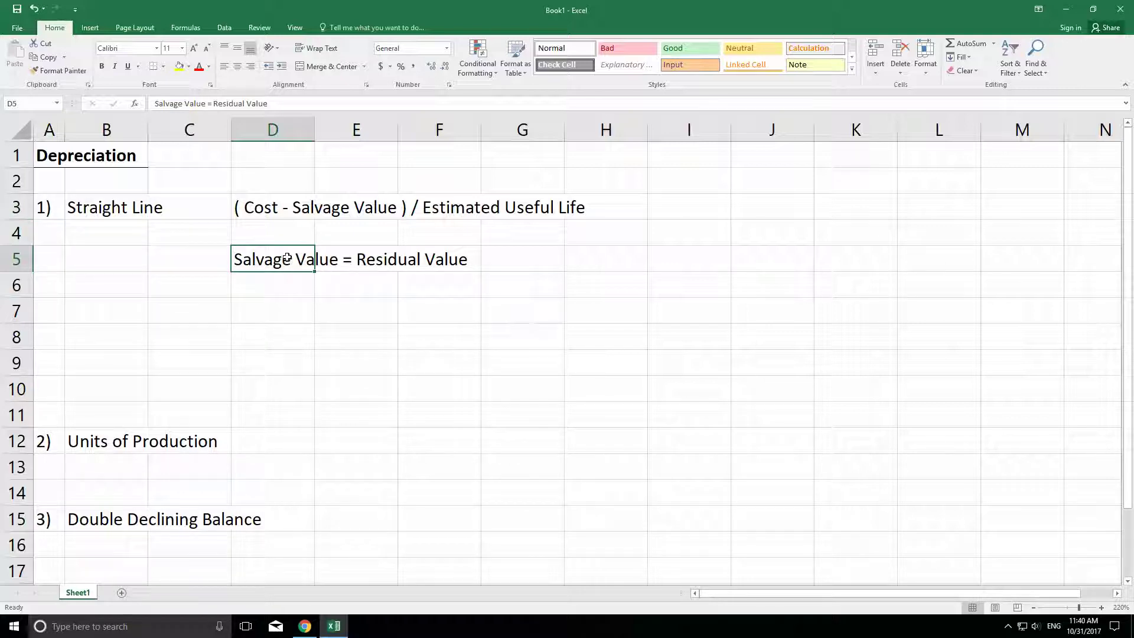
key("Delete")
key("Down")
key("Down")
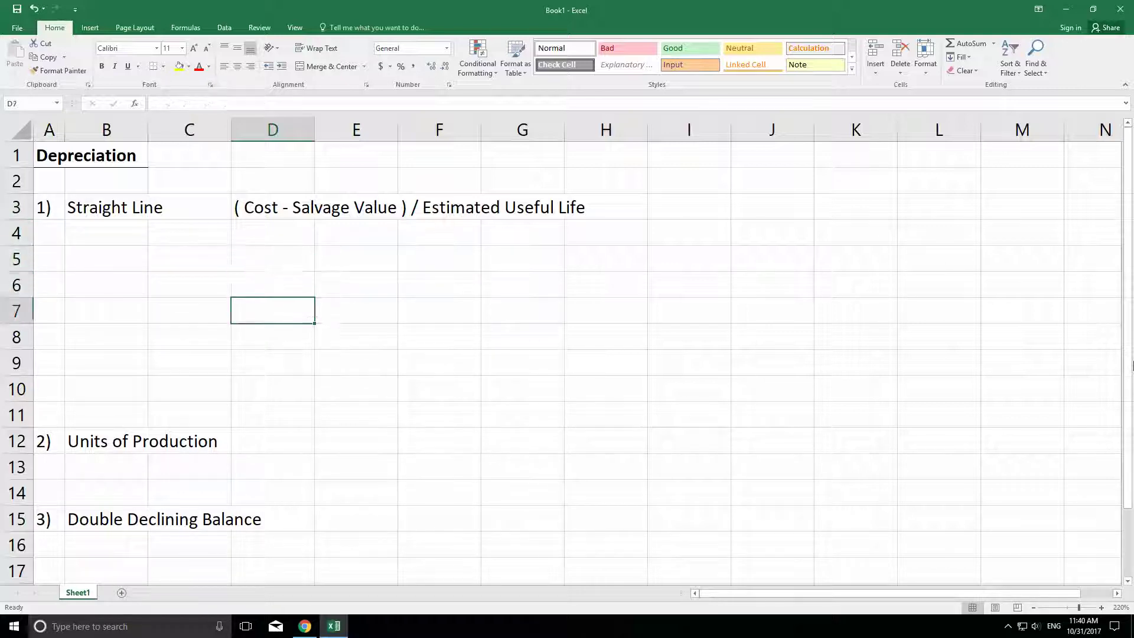
key("Up")
key("Up")
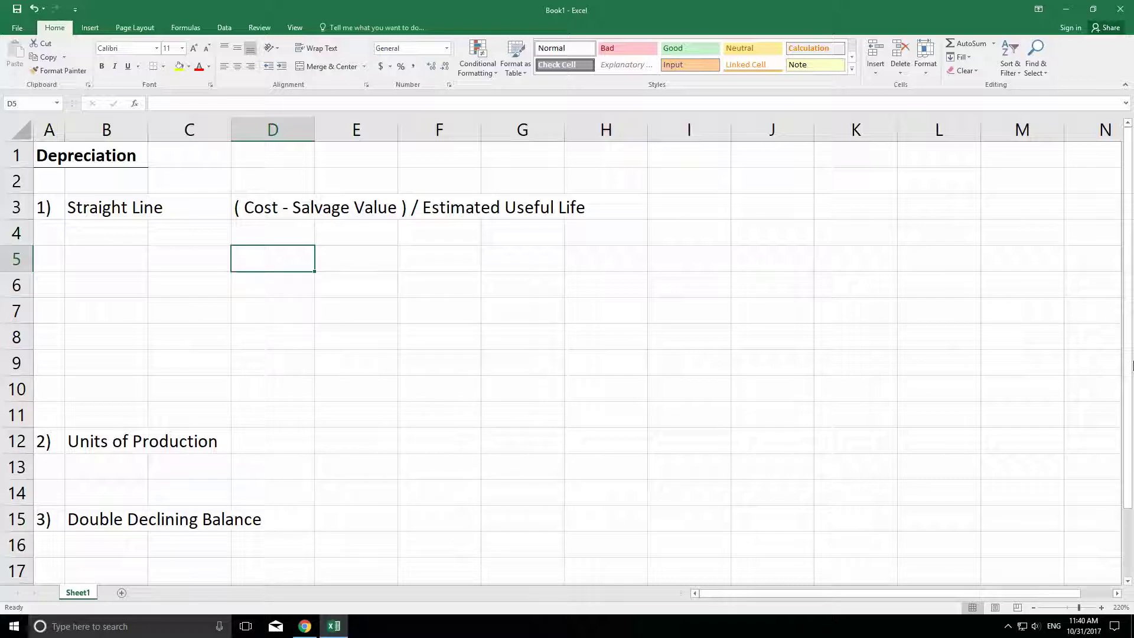
Enter the first line of the example in cell D5: "ABC Company purchased a backhoe for $150,000 on 9/1/2017. ABC intendes to".
type("AB")
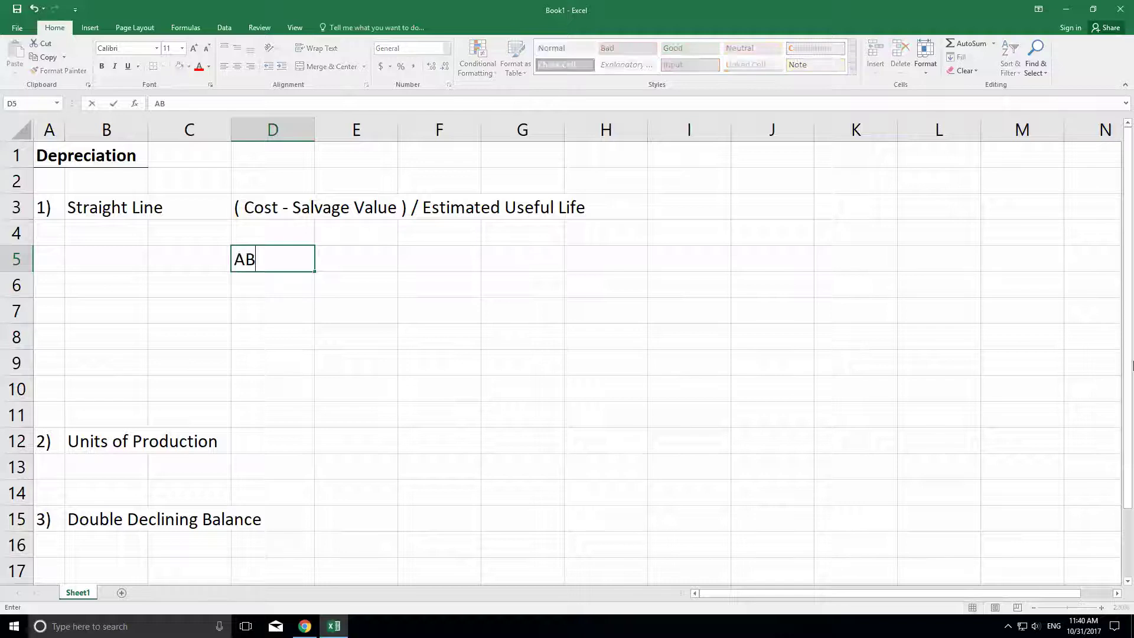
type("C Company PUr")
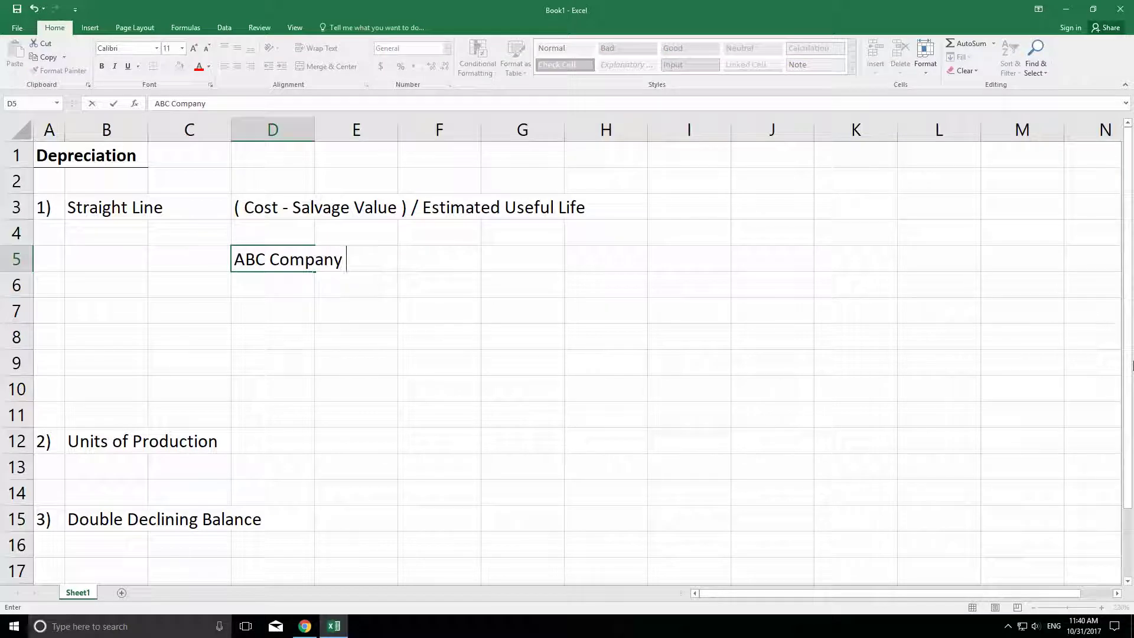
key("BackSpace")
key("BackSpace")
type("urchased an")
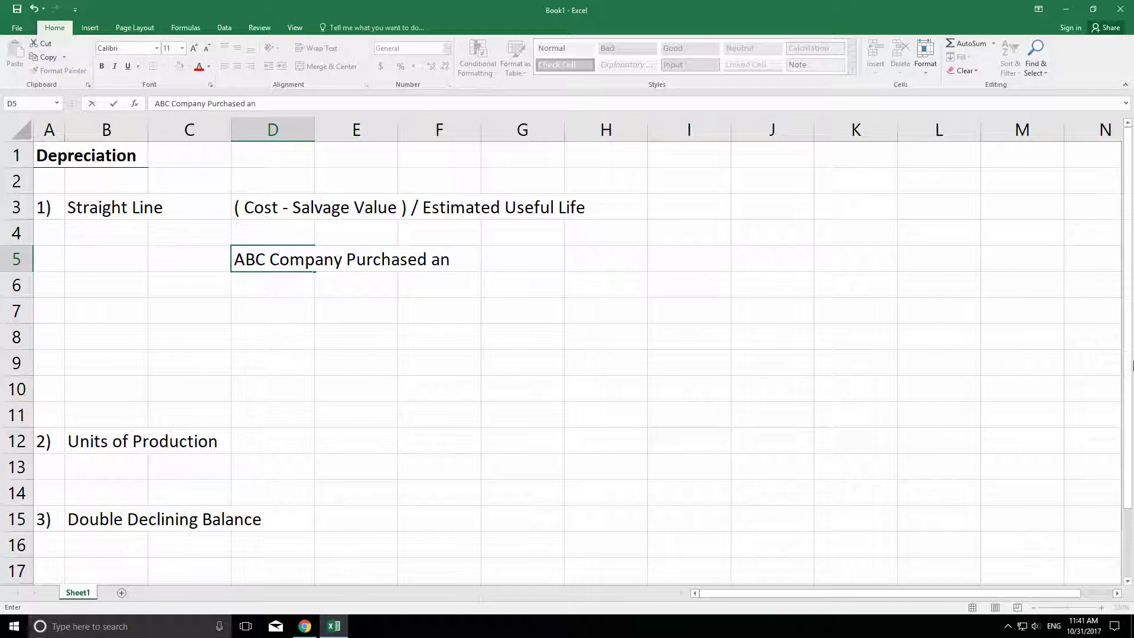
key("BackSpace")
key("BackSpace")
key("BackSpace")
key("BackSpace")
key("BackSpace")
key("BackSpace")
key("BackSpace")
key("BackSpace")
key("BackSpace")
key("BackSpace")
key("BackSpace")
key("BackSpace")
type("pu")
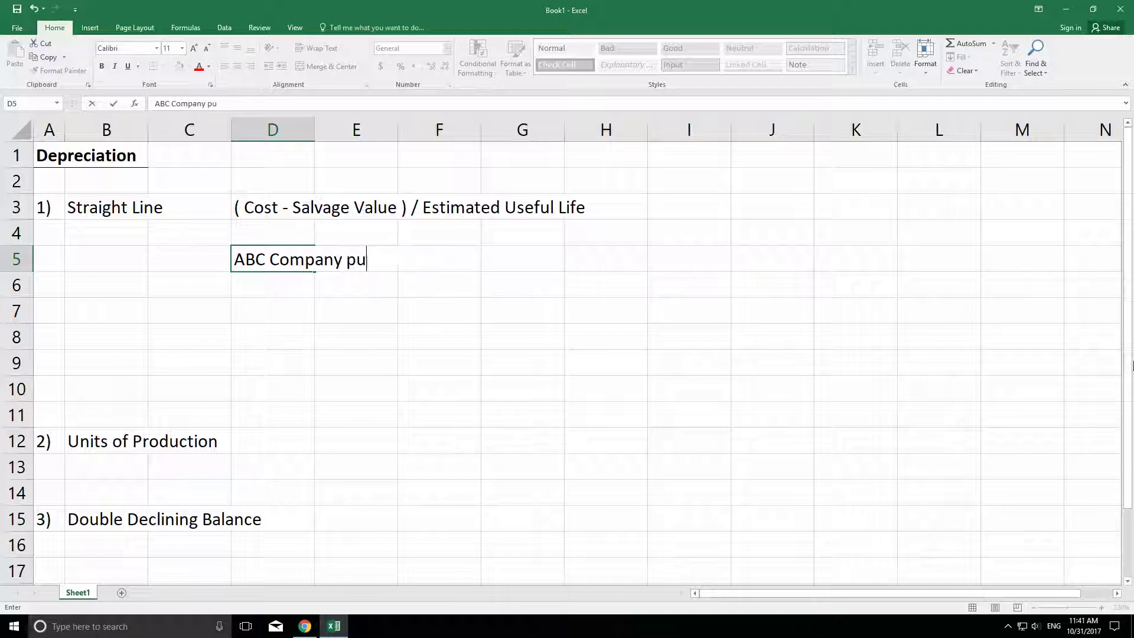
type("rchased ")
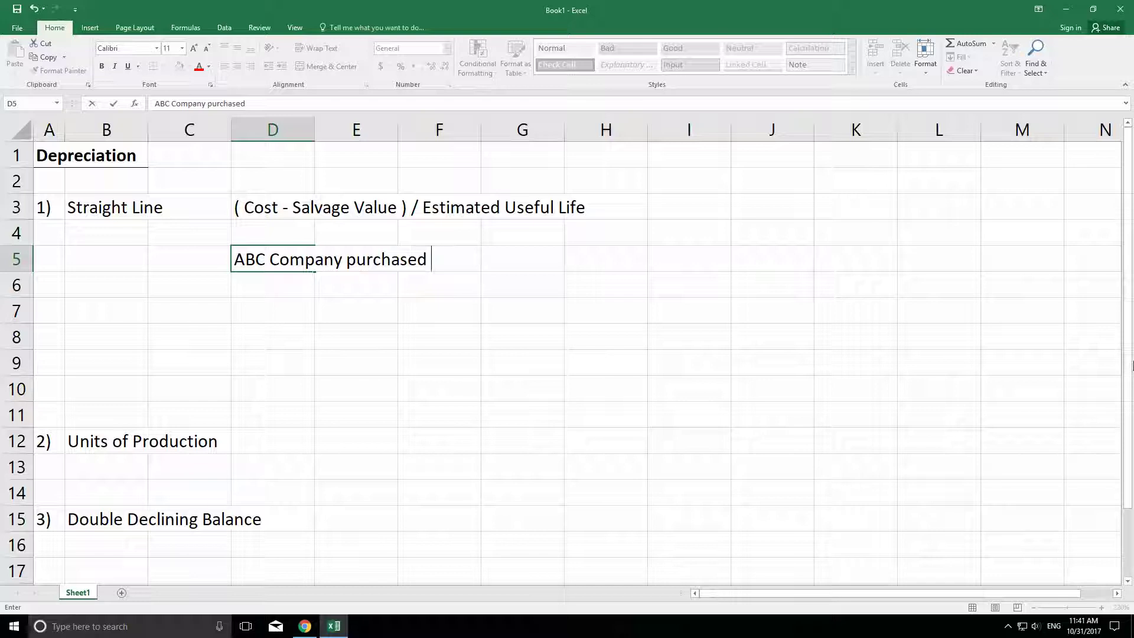
type("a backh")
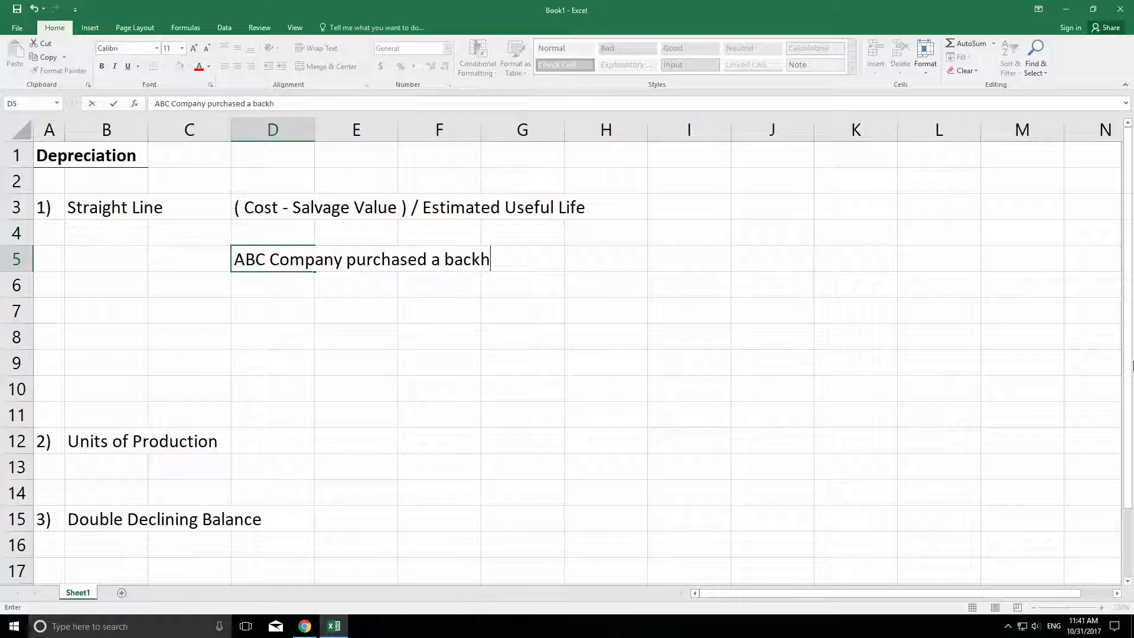
type("oe for $150")
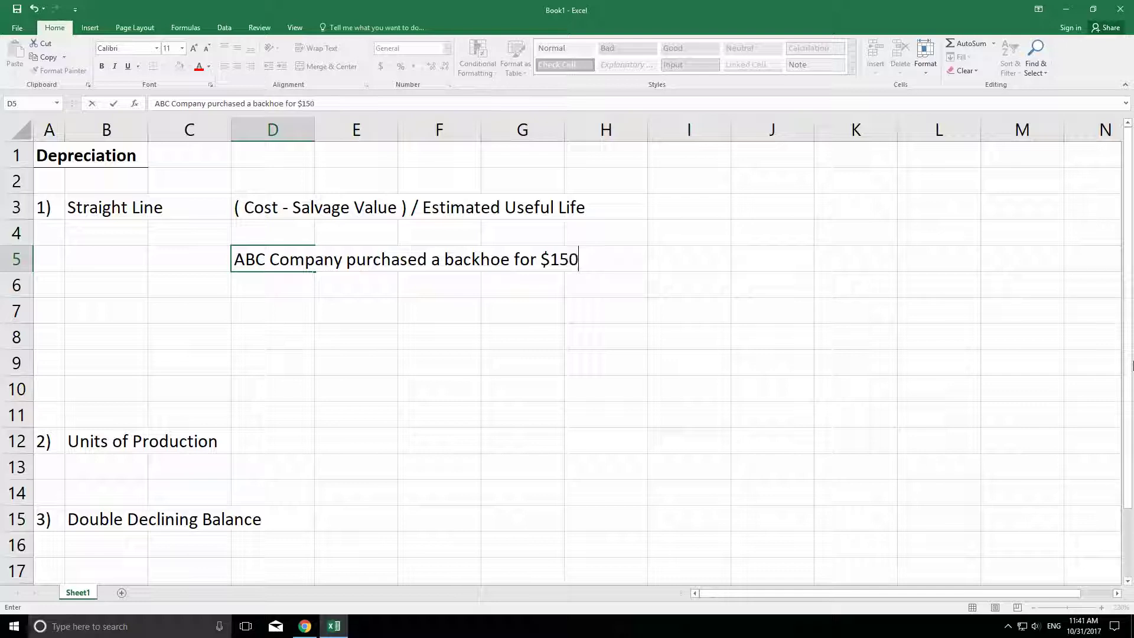
type(",000 on")
type("9/1/")
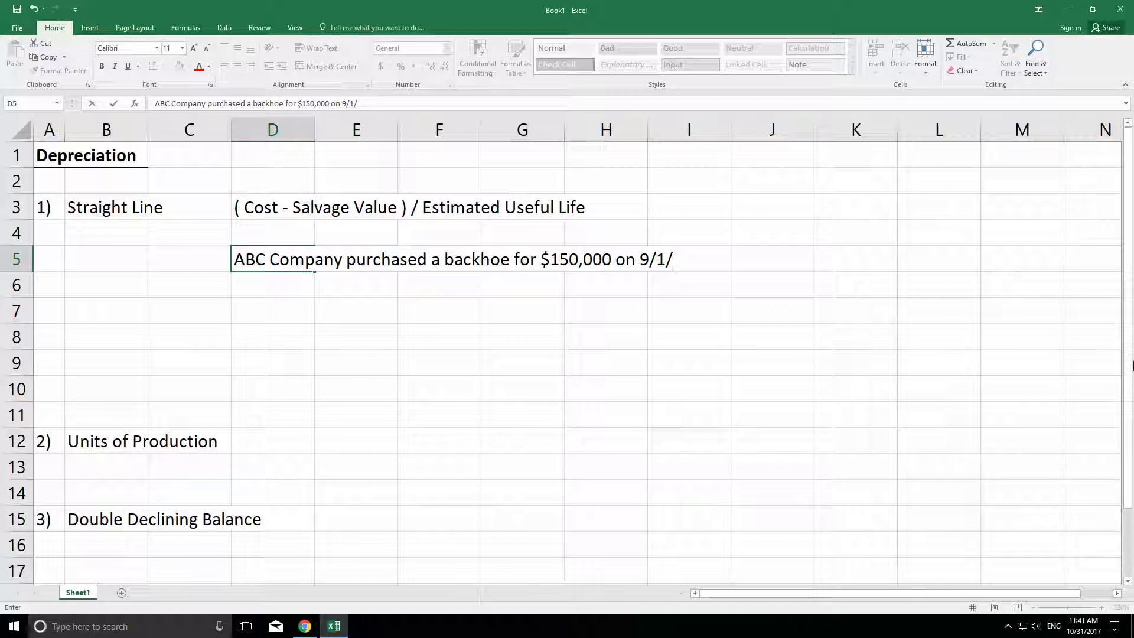
type("2017.  ABC e")
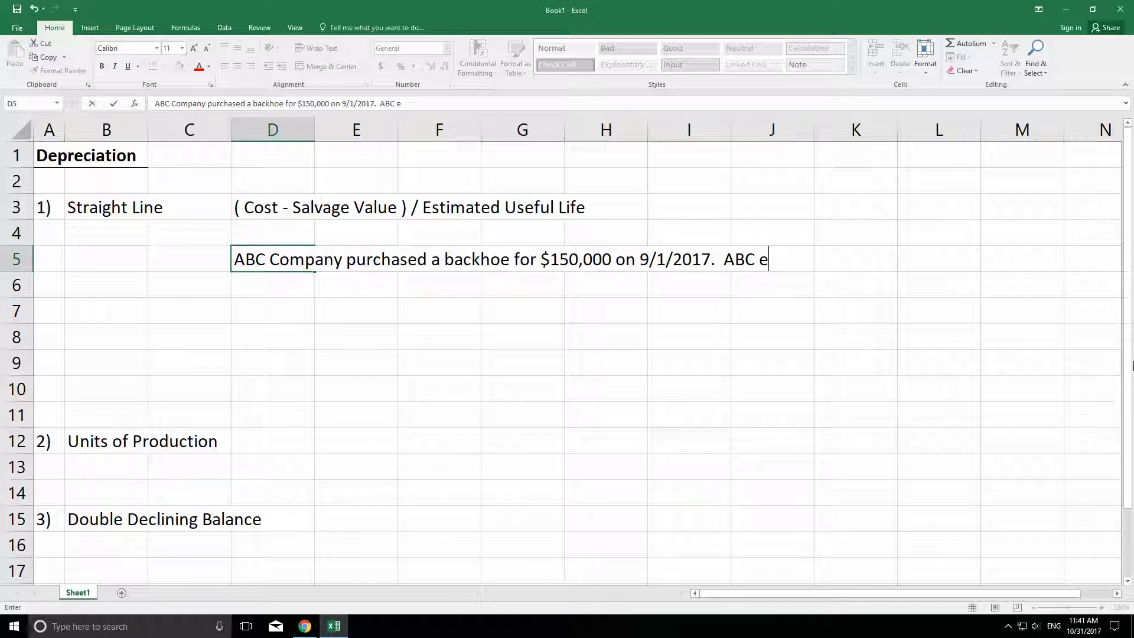
key("BackSpace")
type("intendes to")
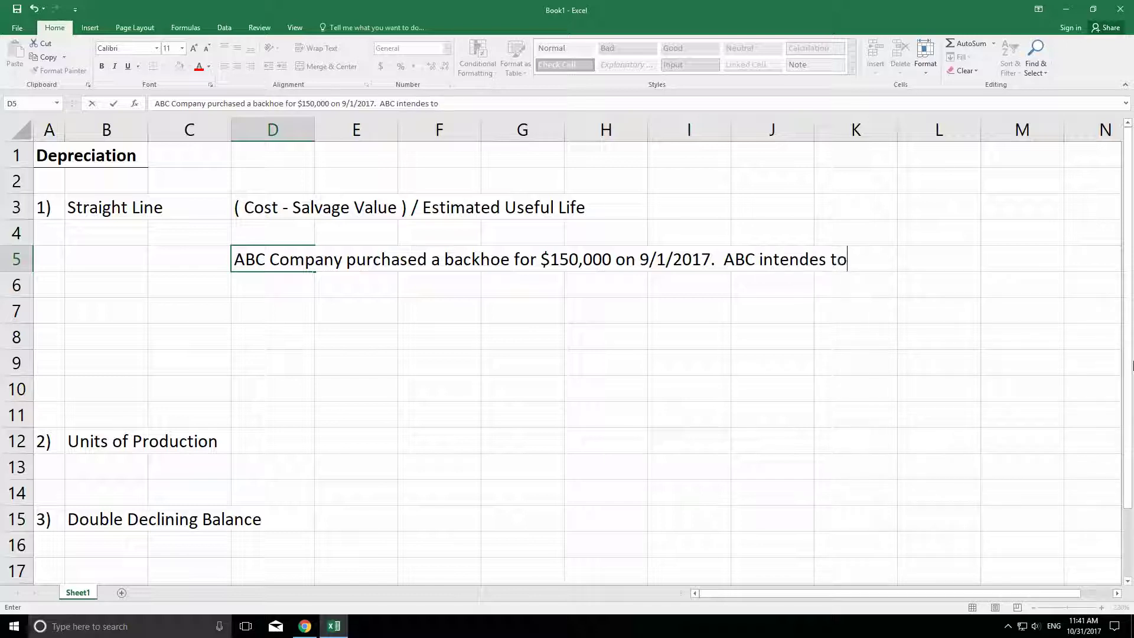
key("Return")
Continue the example in cell D6 with "use the backhoe for 10 years and anticipates being able to sell it for $25,000 after".
type("use the back")
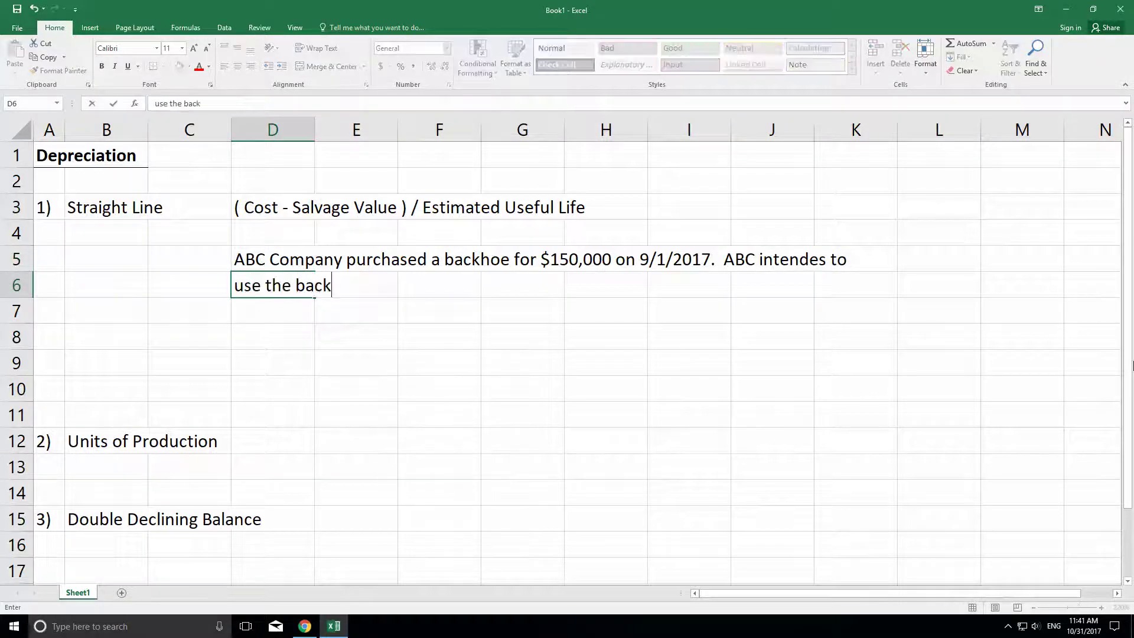
type("hoe fro")
key("BackSpace")
key("BackSpace")
type("or 10")
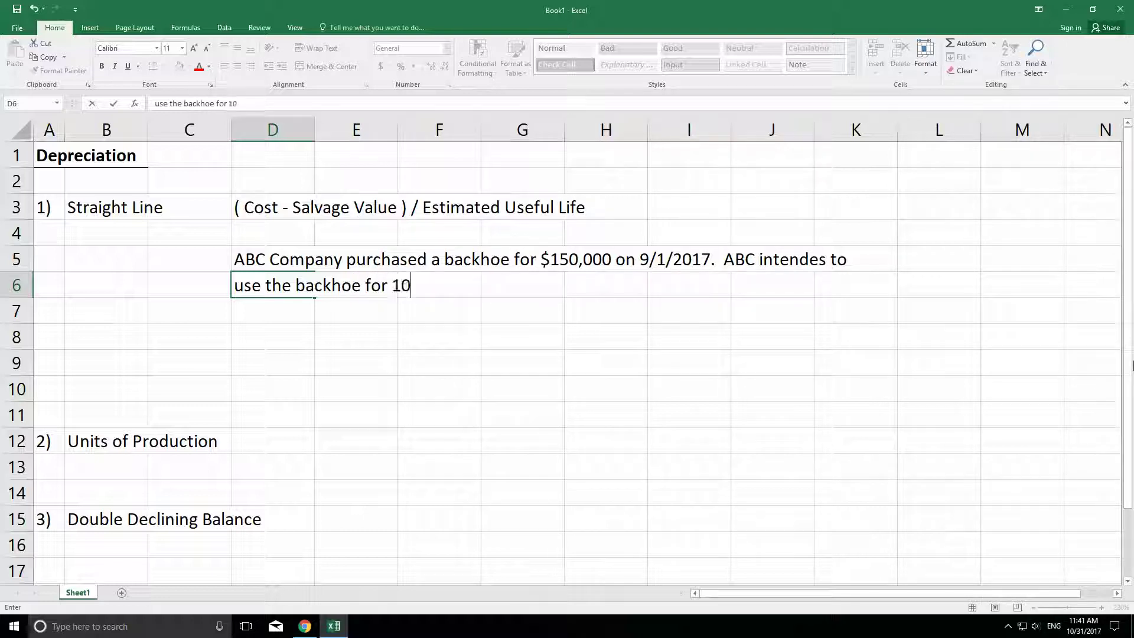
type(" years ")
type(",")
type(" t")
key("BackSpace")
key("BackSpace")
key("BackSpace")
type("and ")
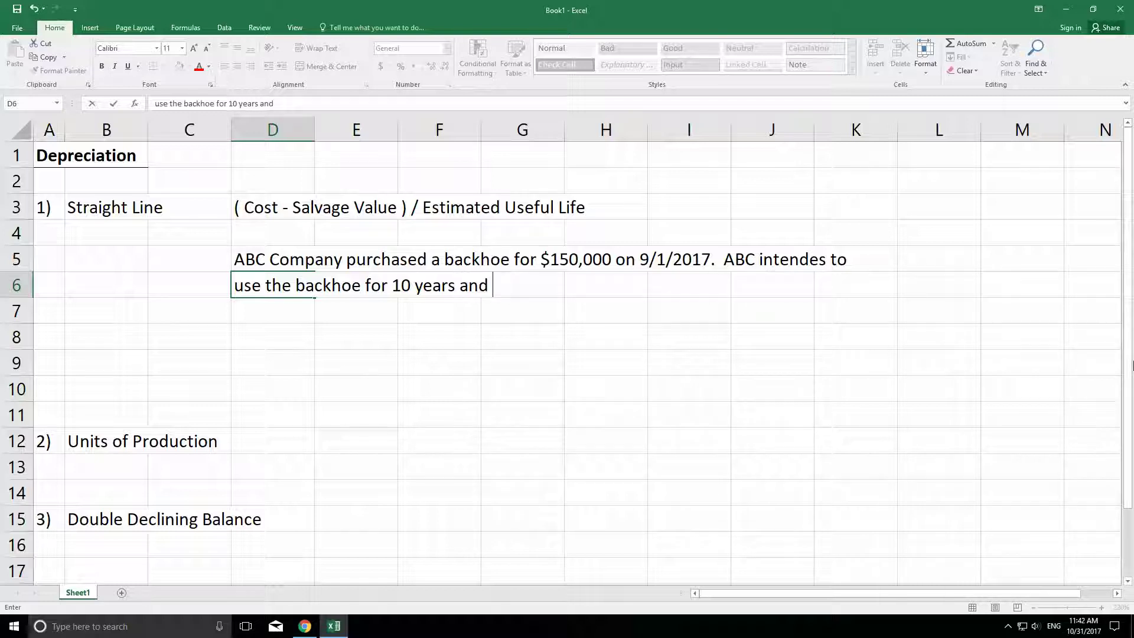
type("anticipa")
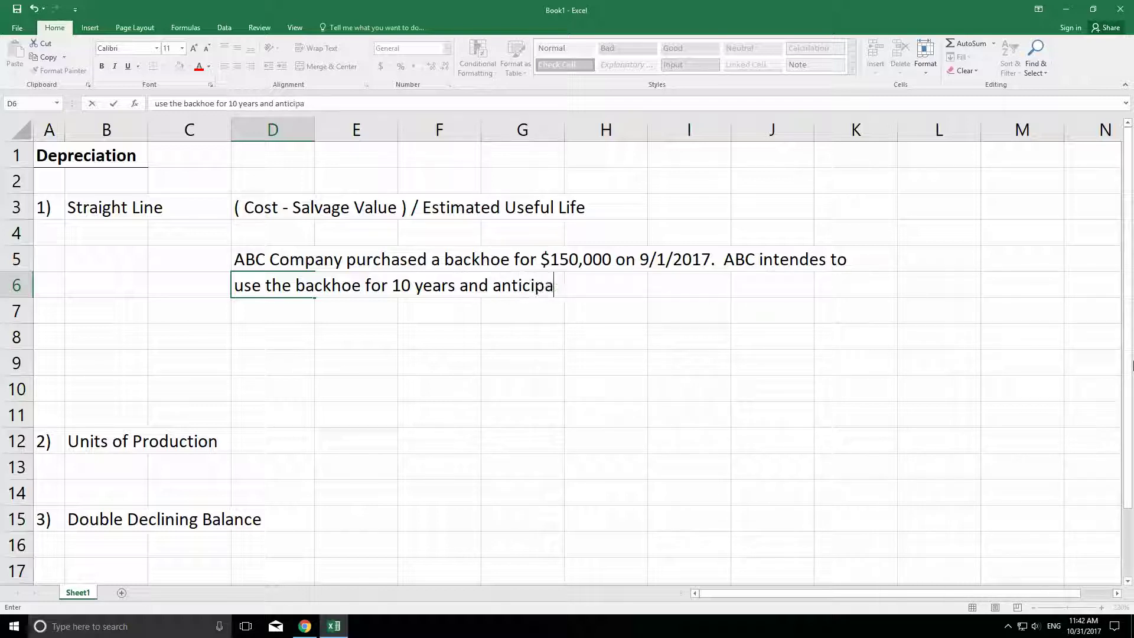
type("tes being able to ")
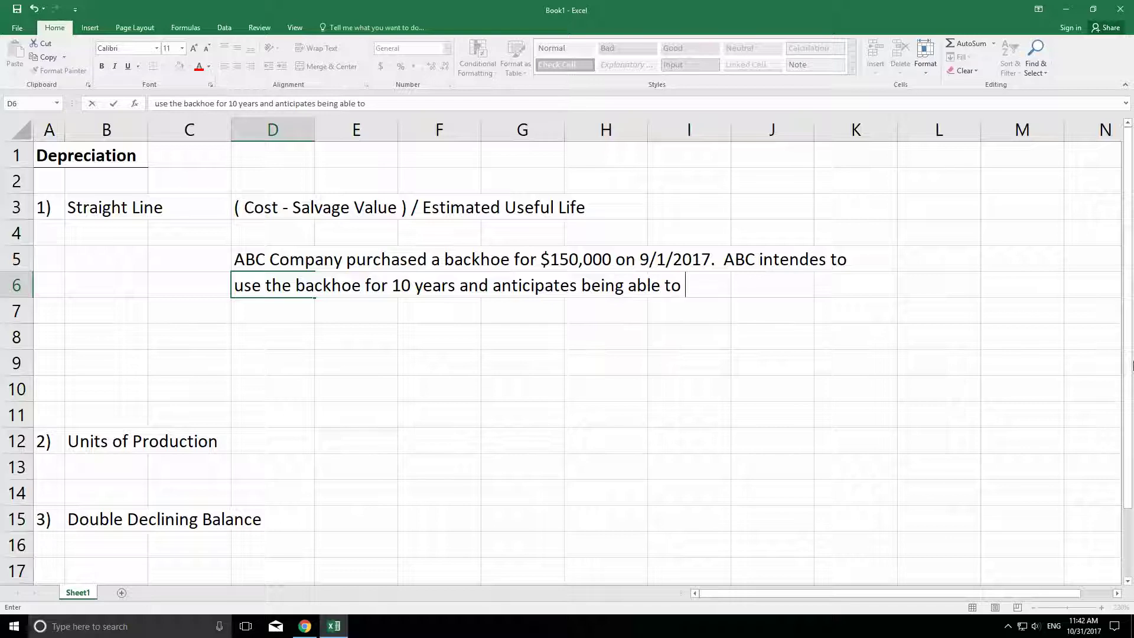
type("sell it for ")
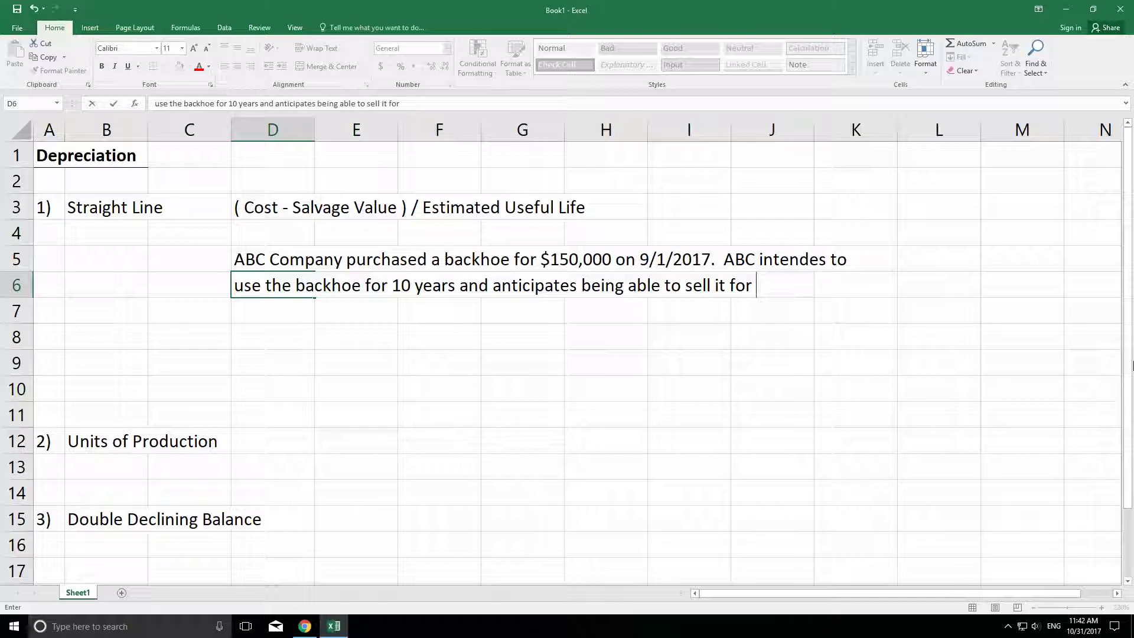
type("$250")
key("BackSpace")
type(",000 at")
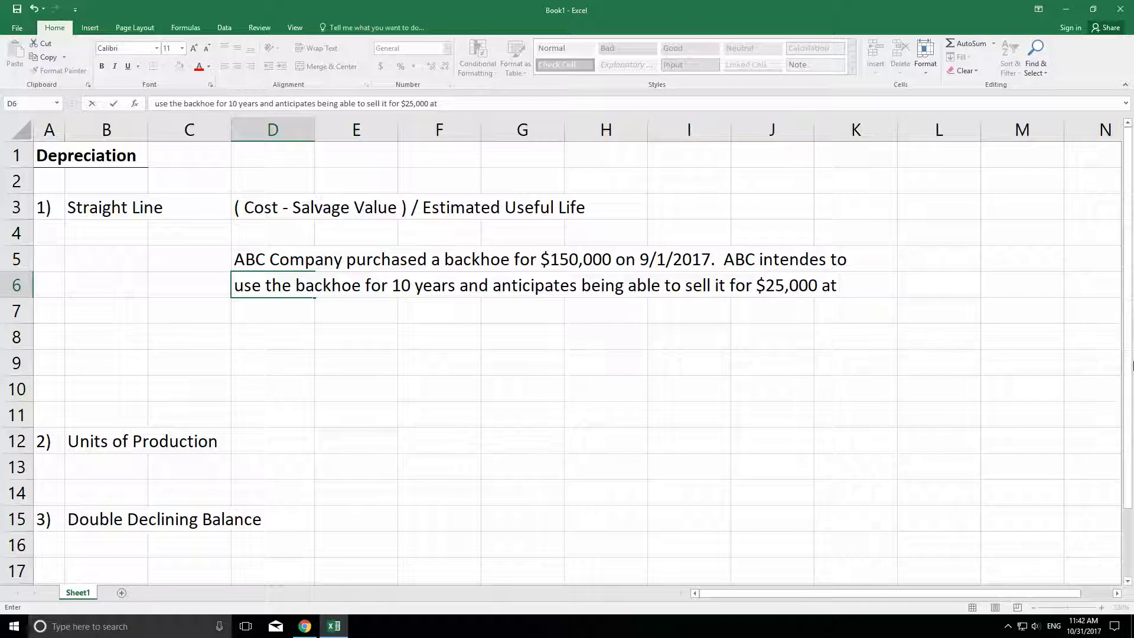
key("BackSpace")
type("fter")
key("Return")
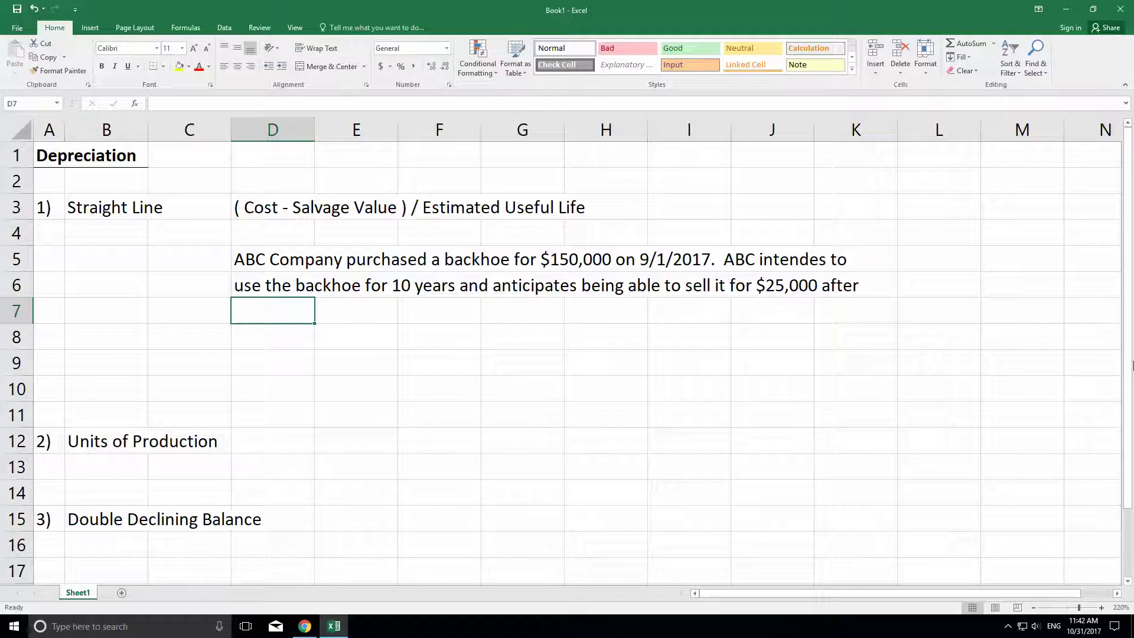
Continue the example in cell D7 with "10 years pass. Record depreciation expense for 2017 and 2018, assuming ABC uses".
type("10 year")
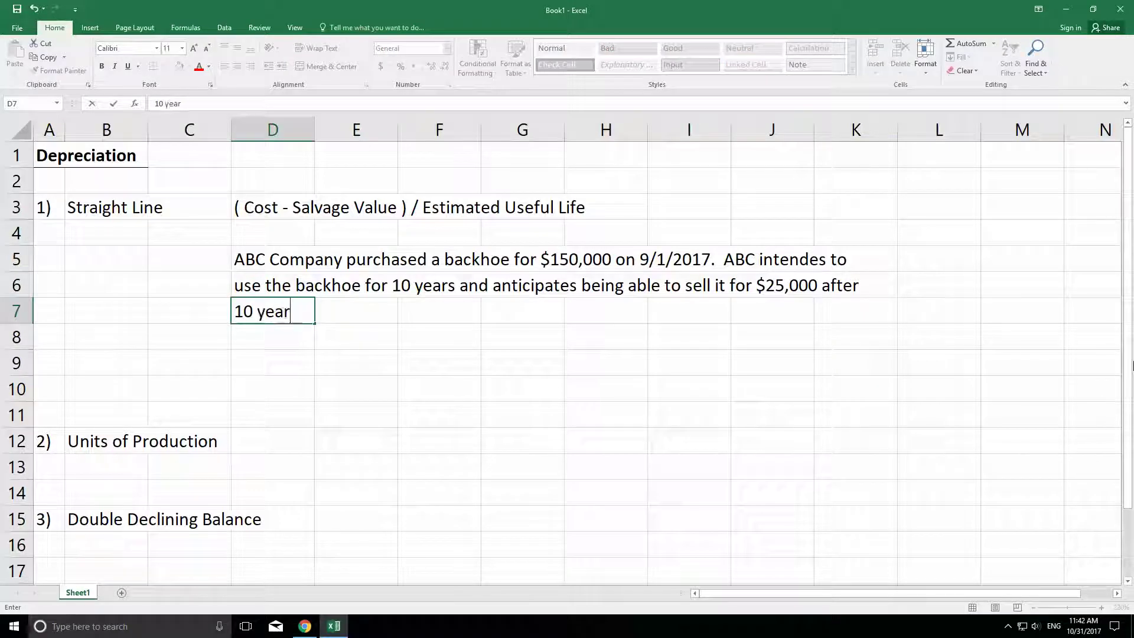
type("s pass.  Record")
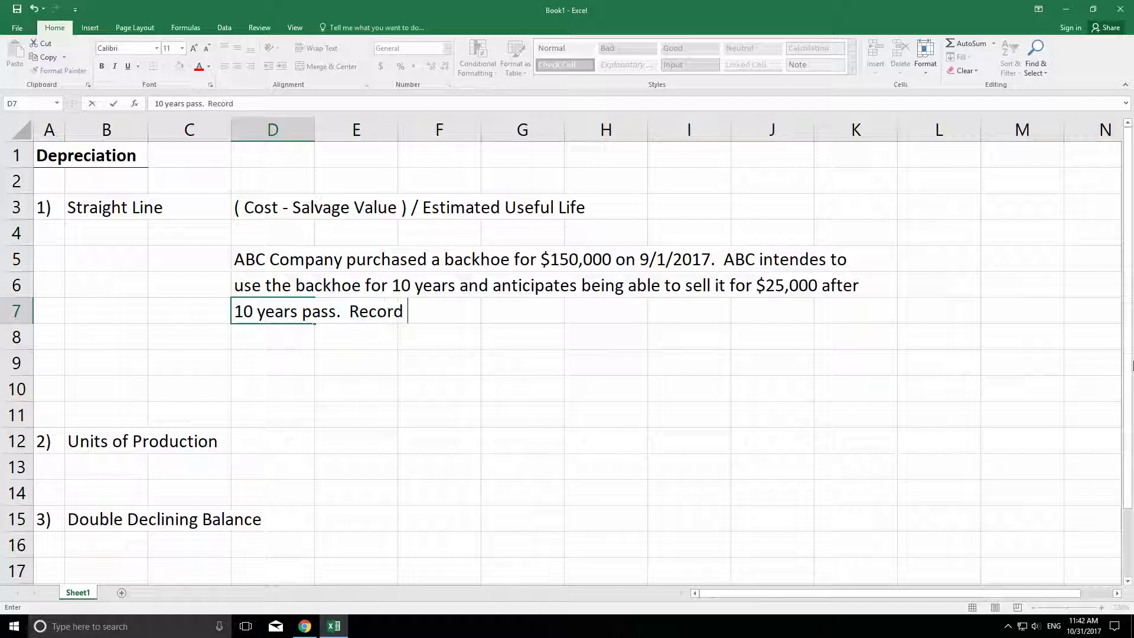
type(" tt")
key("BackSpace")
key("BackSpace")
type("depreciation expense")
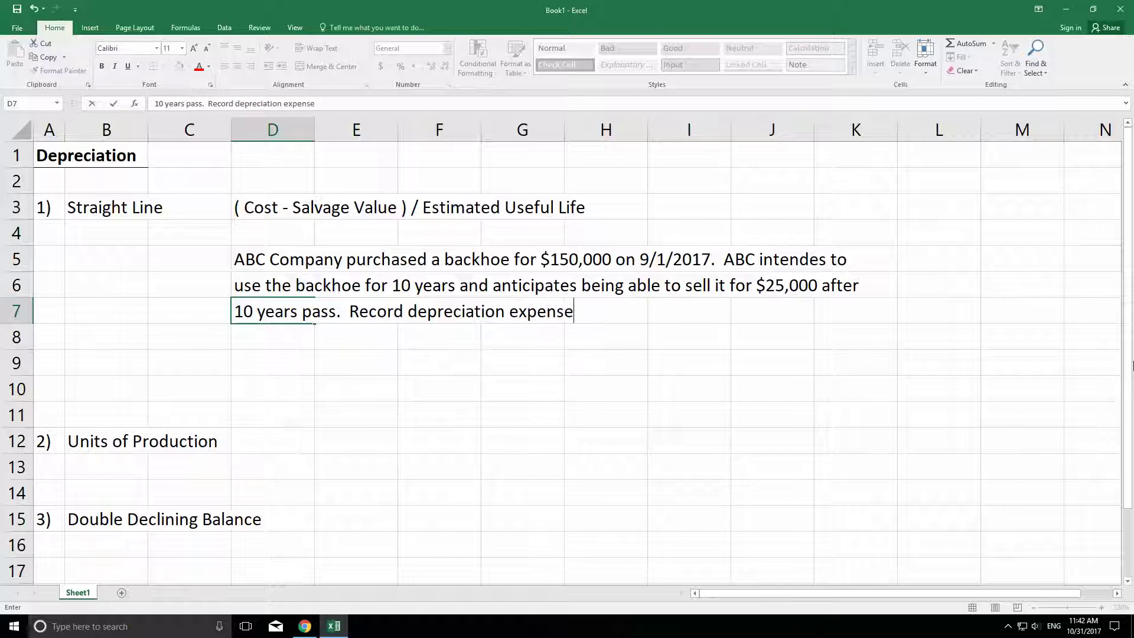
type(" for 2017 ")
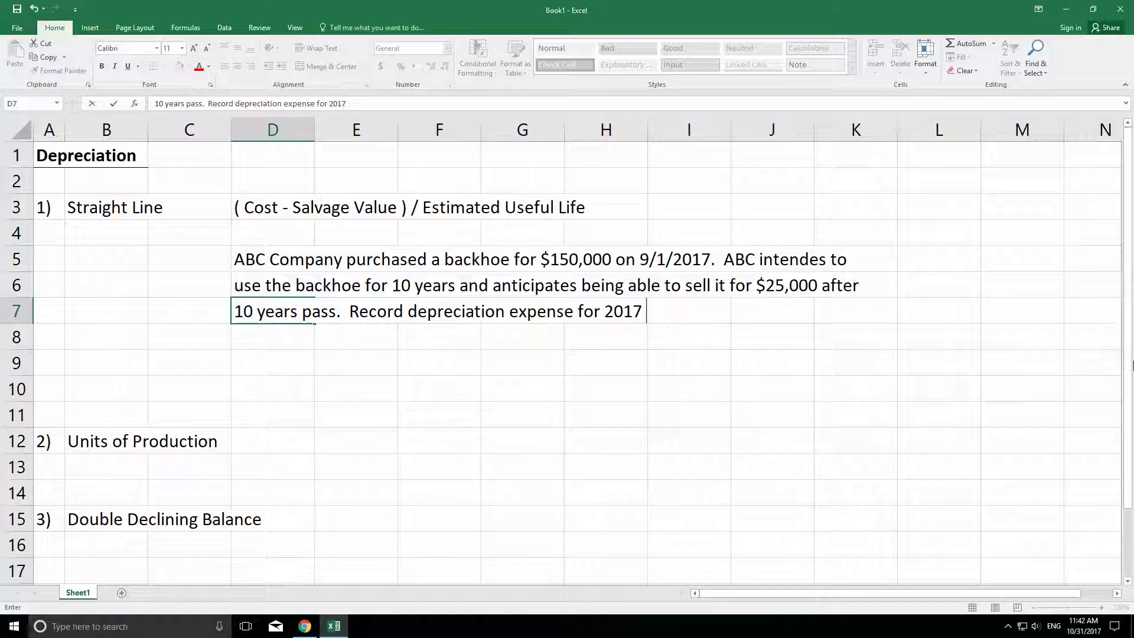
type("and 201")
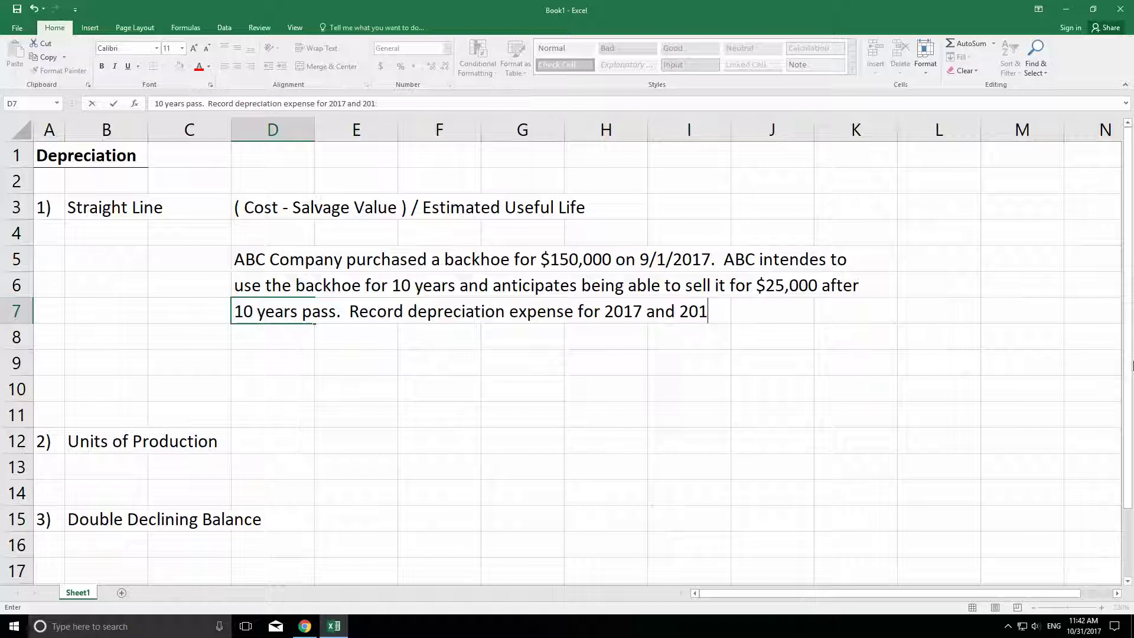
type("8, assuming ABC uses")
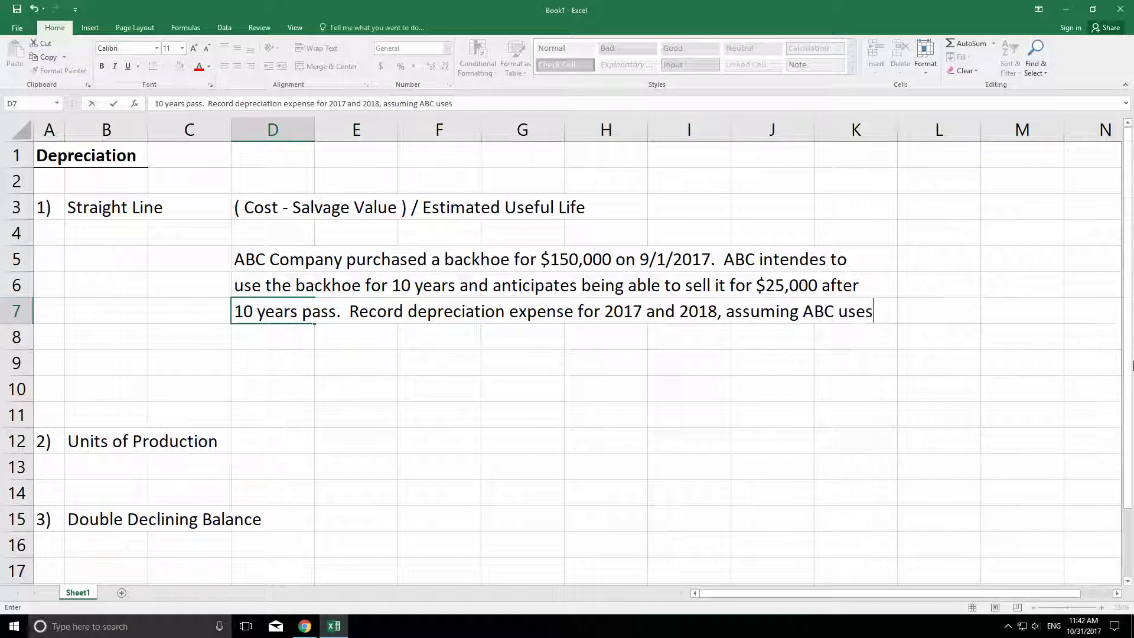
key("Return")
Finish the example text in cell D8 with "straight line depreciation." and move on to cell D10.
type("star")
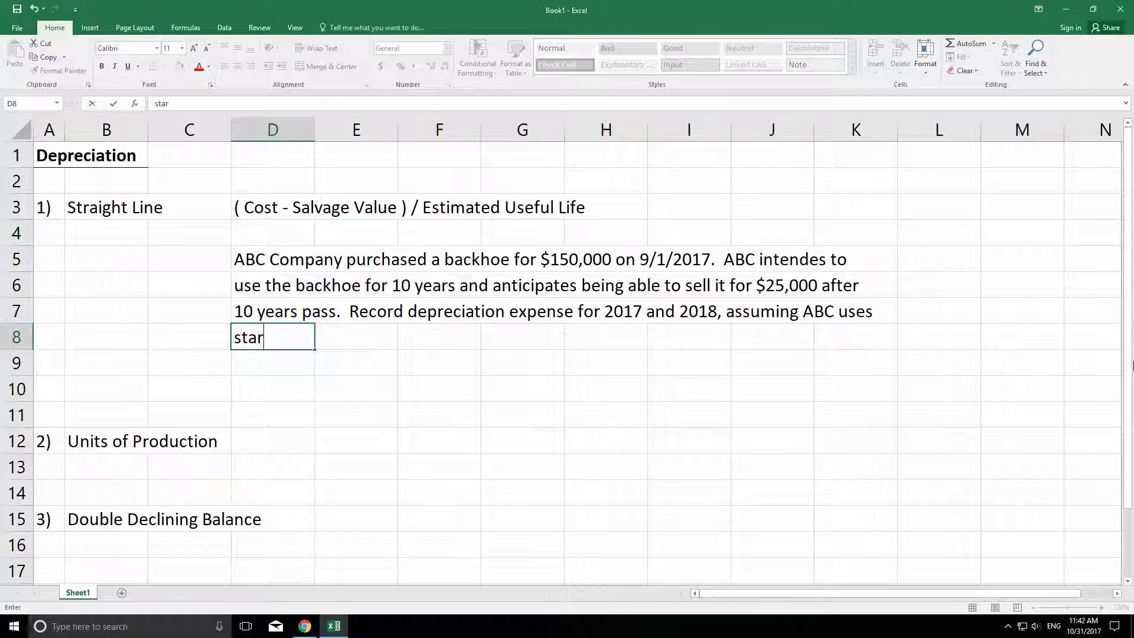
key("BackSpace")
key("BackSpace")
key("BackSpace")
type("traight line depreciation")
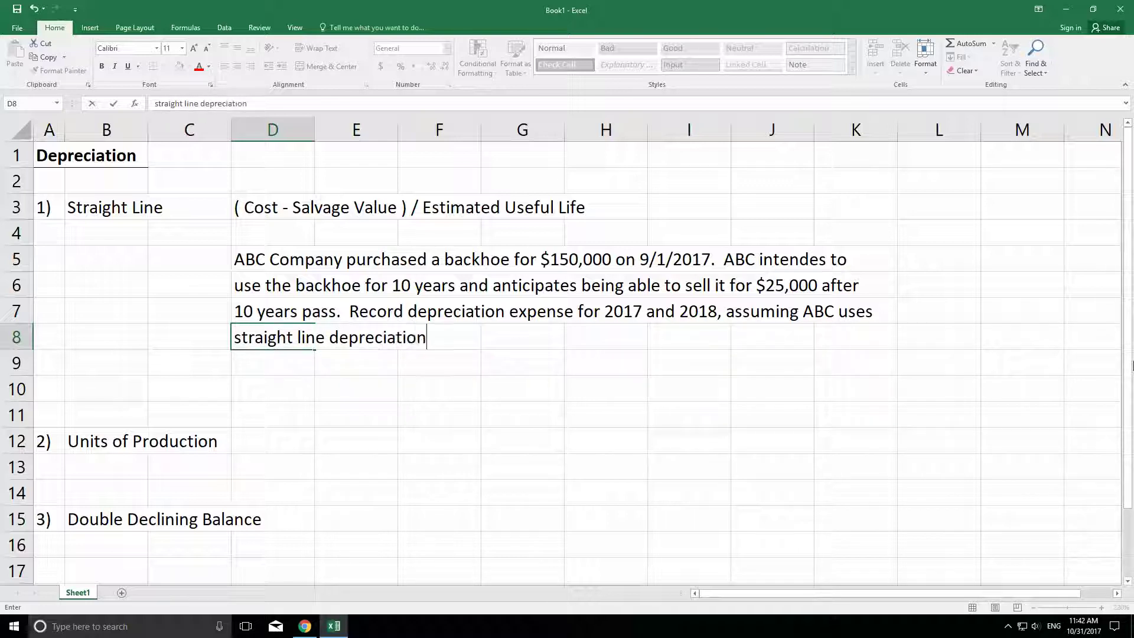
type(".")
key("Return")
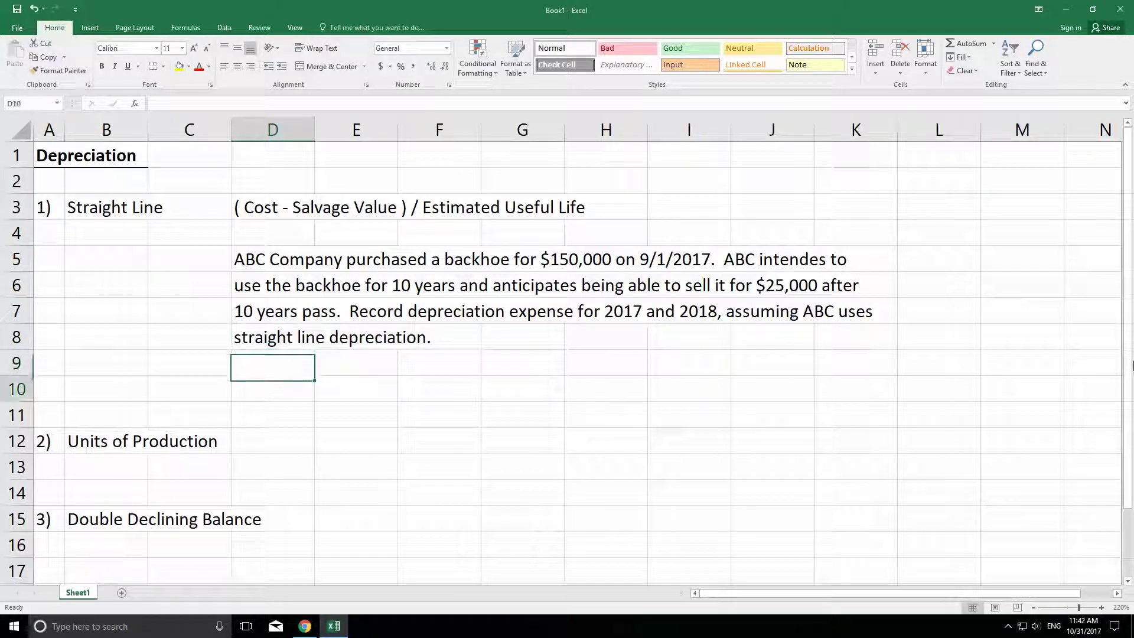
key("Return")
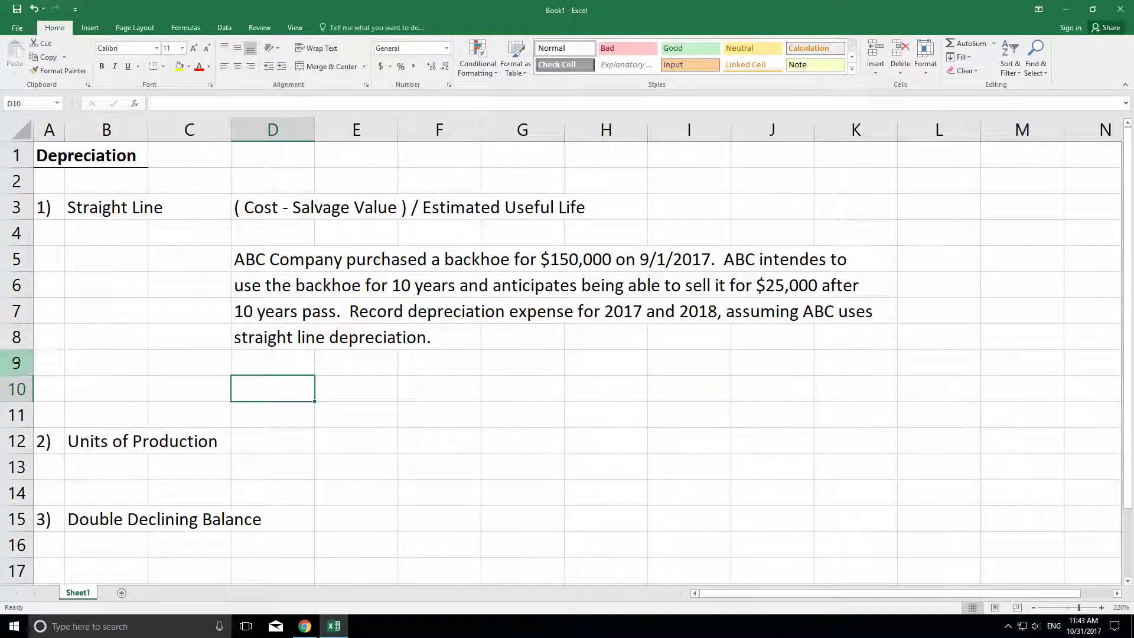
Insert nine more blank rows below the example, starting at row 9, ahead of the Units of Production entry.
left_click_drag(17, 362, 16, 412)
right_click(16, 412)
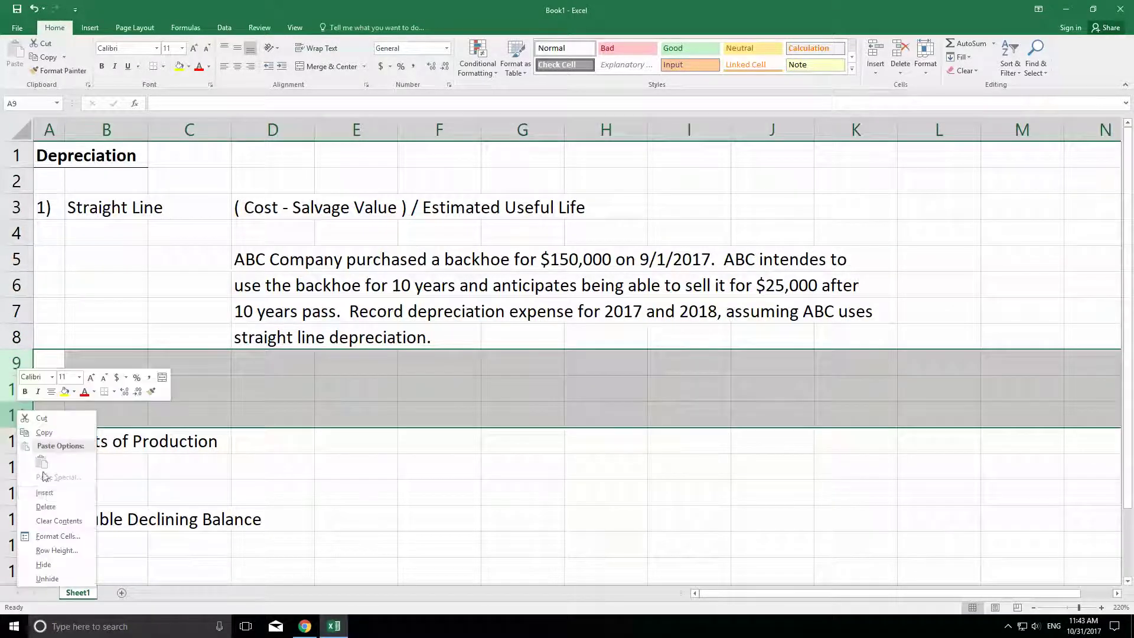
left_click(46, 495)
left_click_drag(16, 363, 13, 499)
right_click(13, 501)
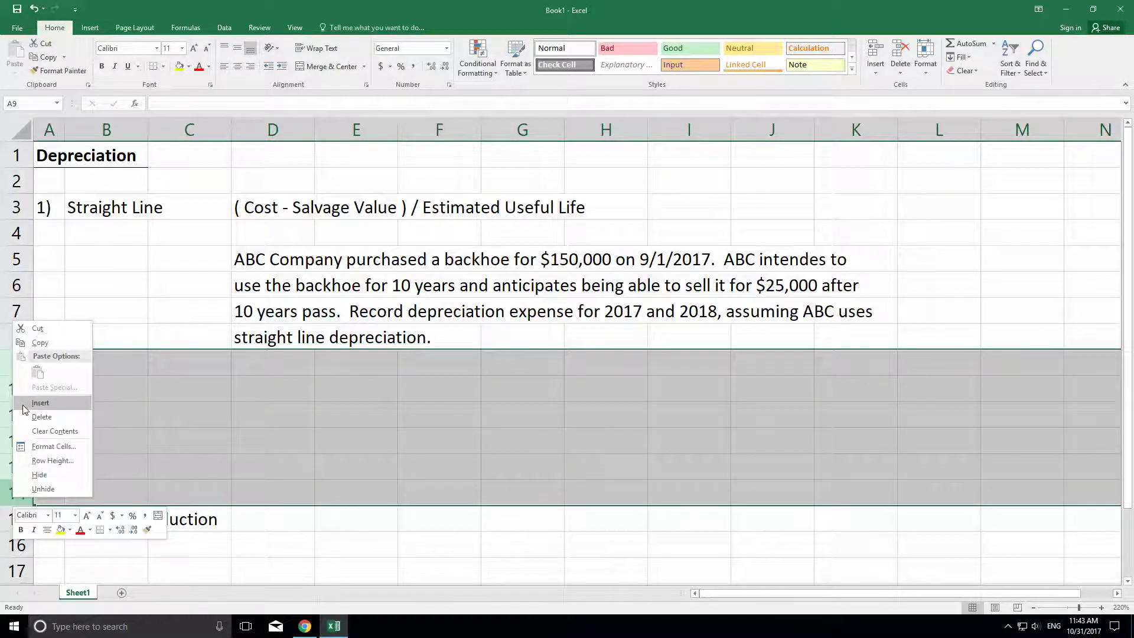
left_click(41, 417)
Enter the straight-line calculation in cell D10 as the text "(150000 - 25000) / 10 yrs. = Annual Depreciation (for a full year)".
left_click_drag(267, 211, 597, 214)
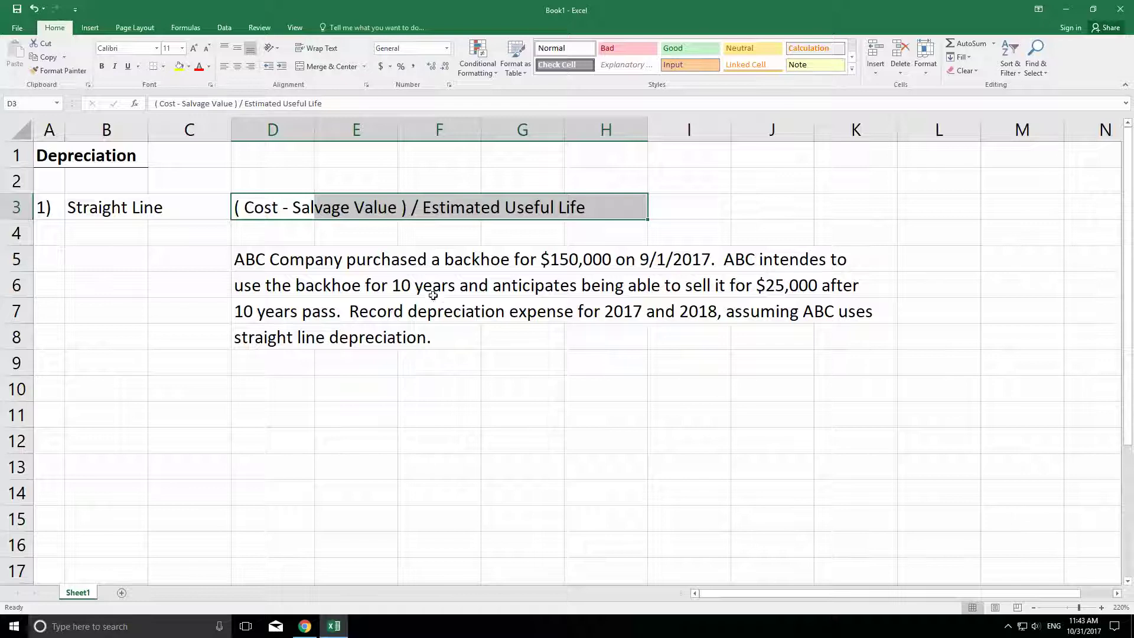
left_click(290, 384)
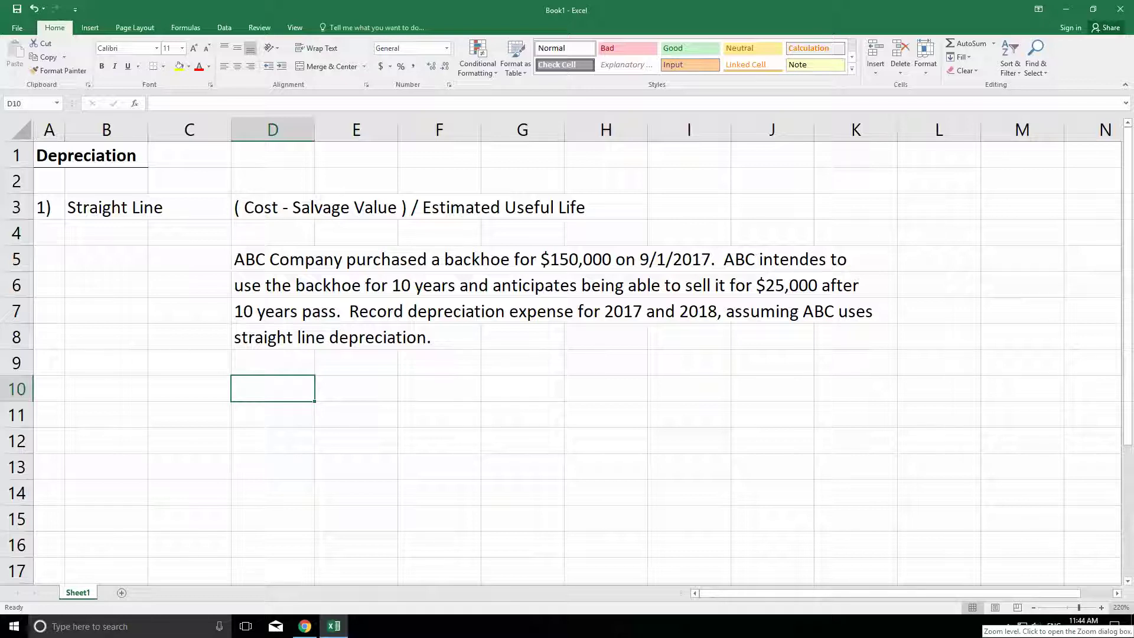
type("(")
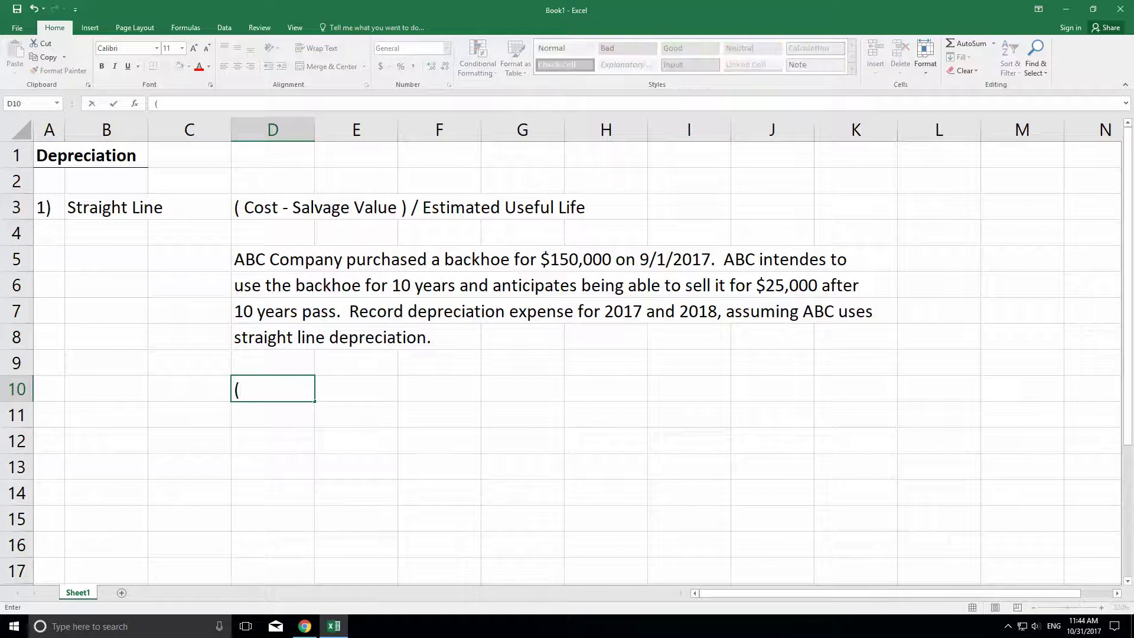
type("150000 - ")
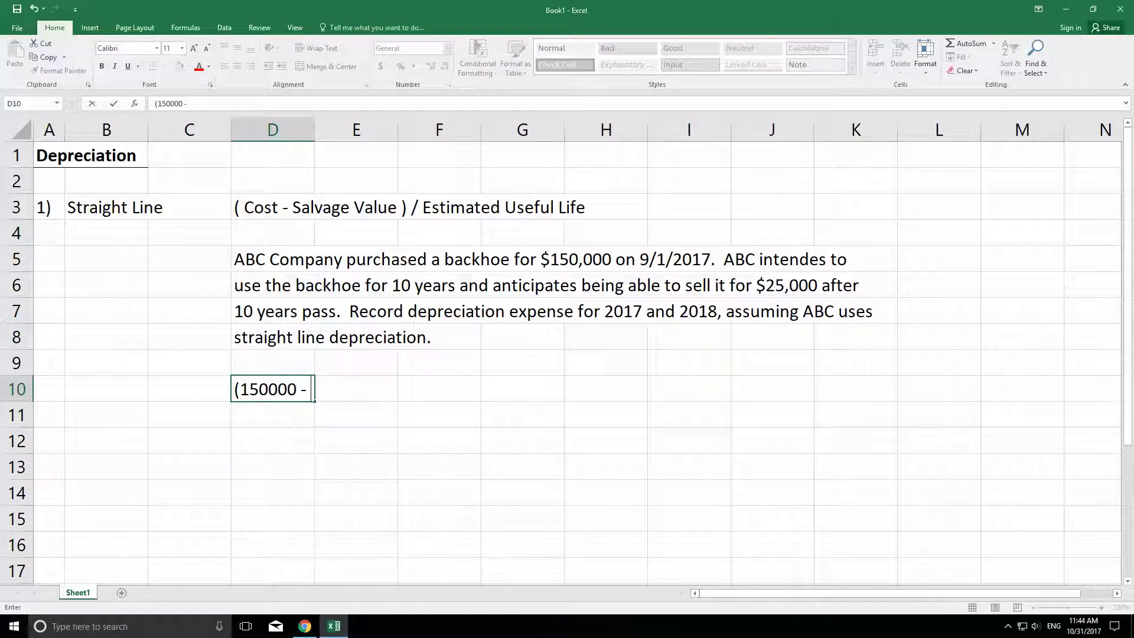
type("25000) ")
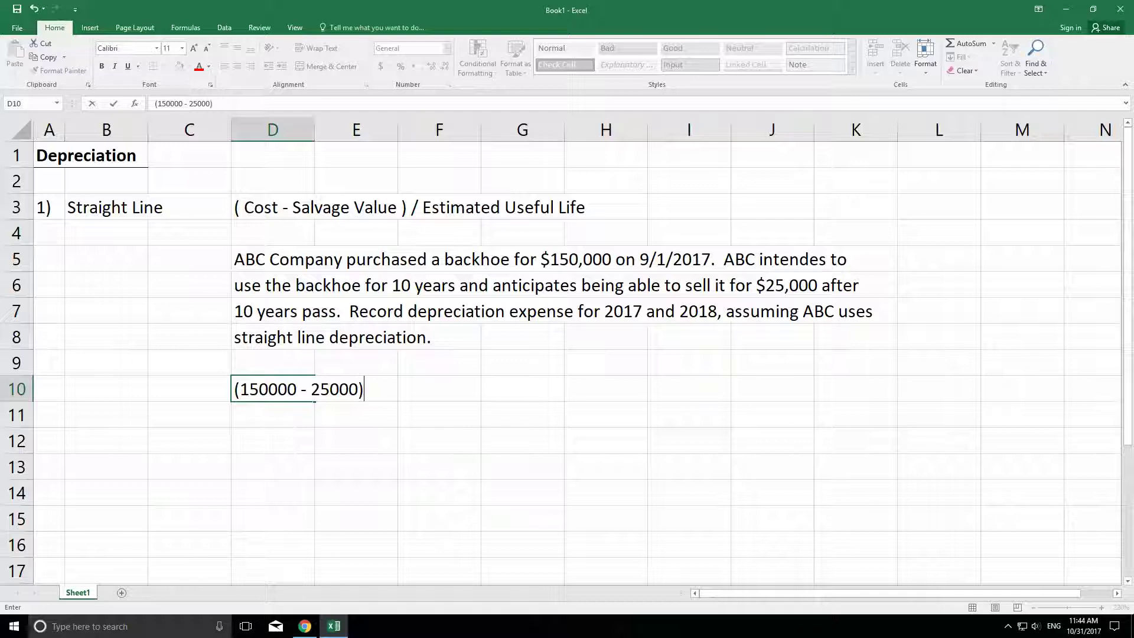
type("/ 10 ye")
key("BackSpace")
type("rs.  =  Annual ")
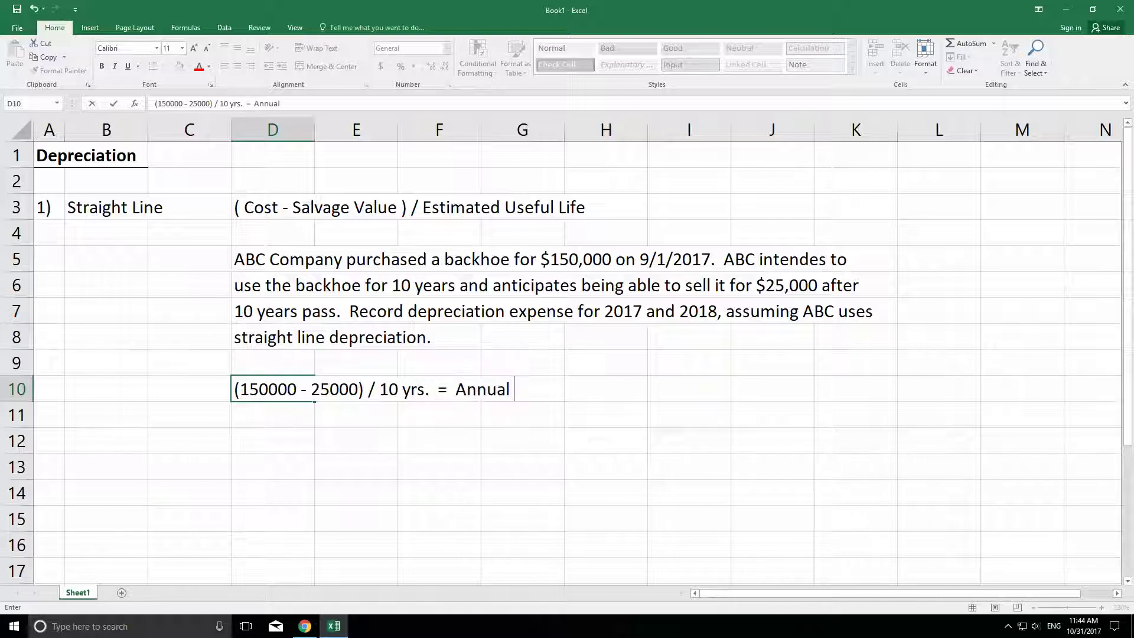
type("Depreciation")
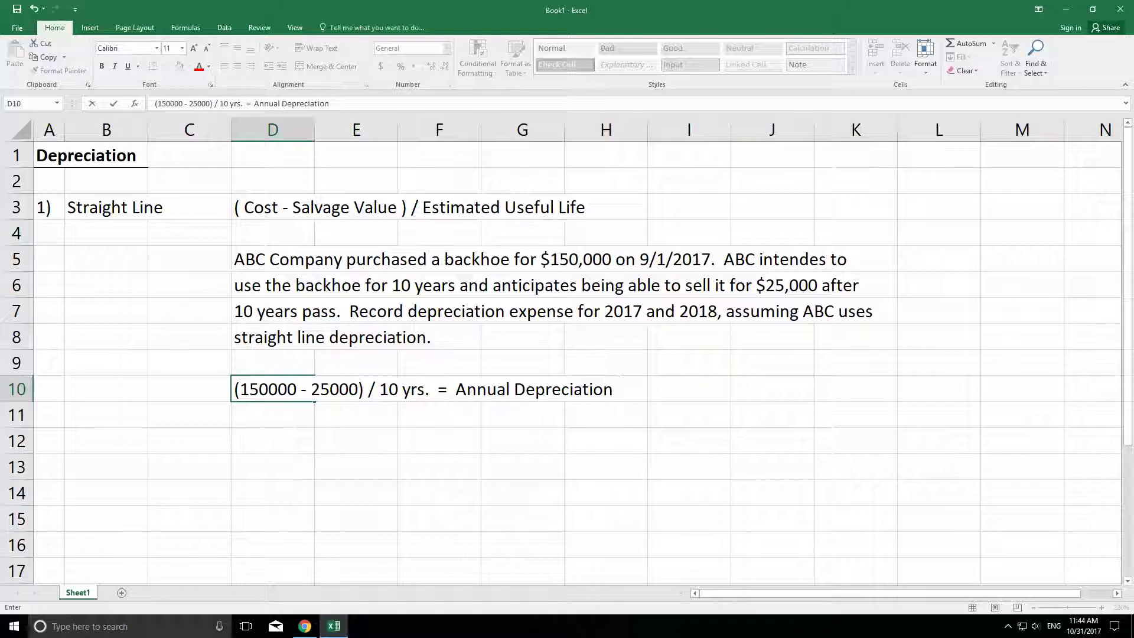
type(" (for a ful")
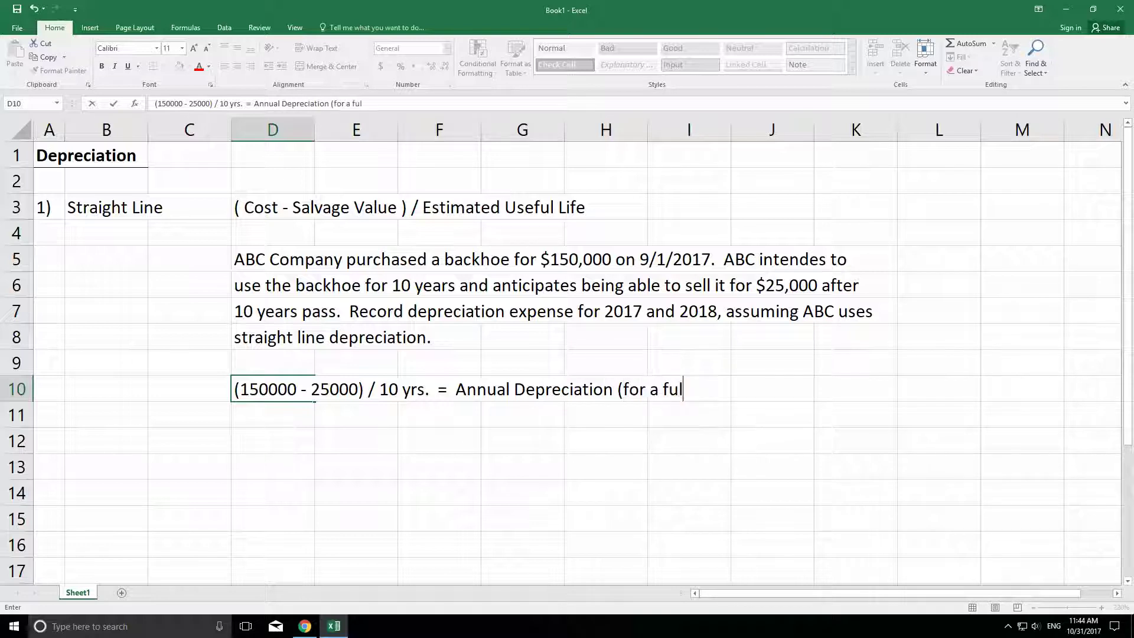
type("l year)")
key("Return")
key("Return")
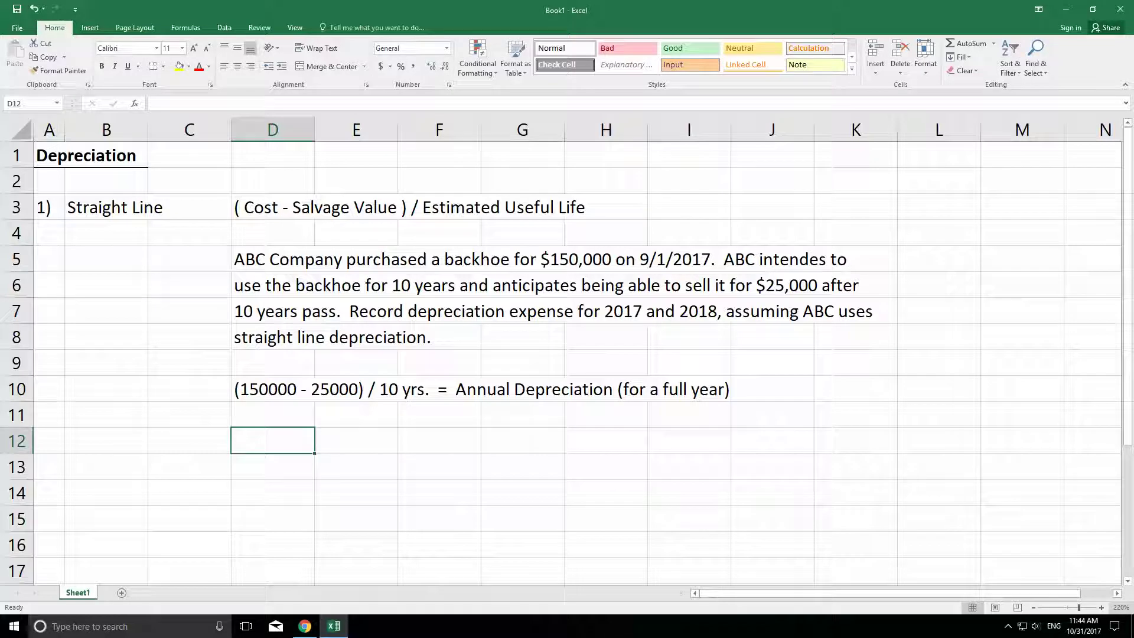
Put a centred "=" sign in cell F11, beneath the annual depreciation line.
key("Up")
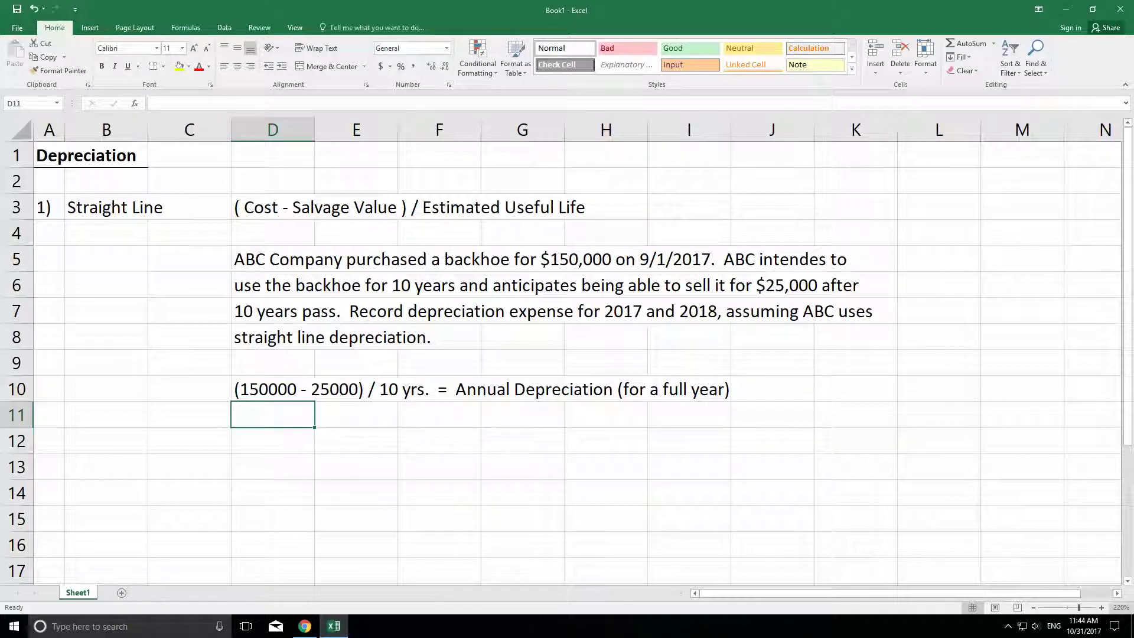
key("Right")
key("Right")
key("Right")
key("Left")
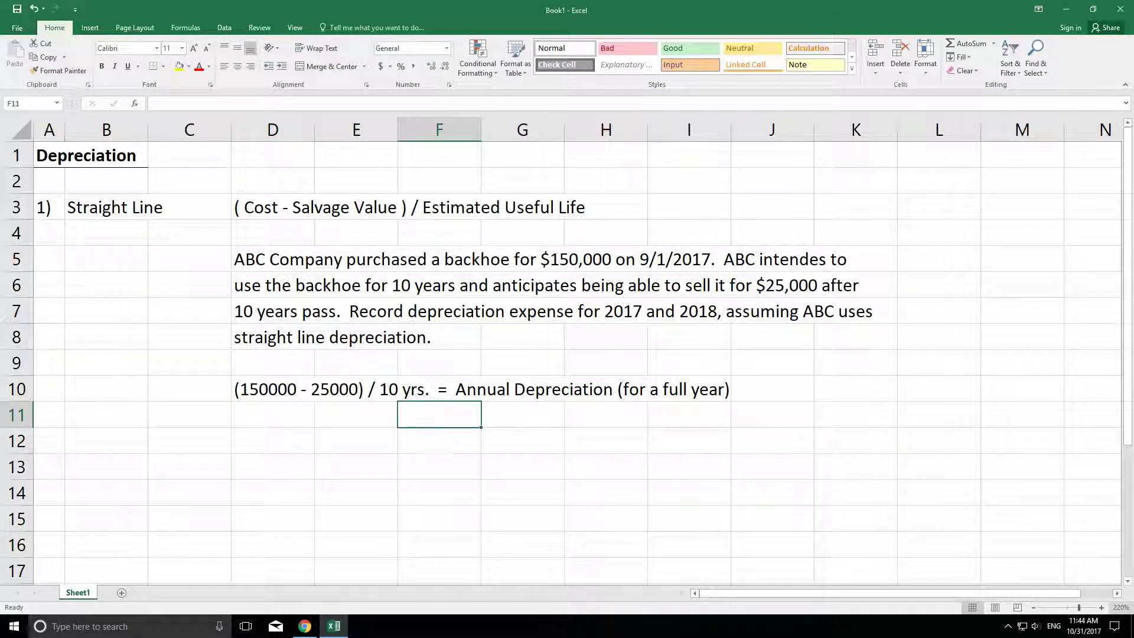
type("=")
left_click(237, 66)
left_click(524, 418)
type("=(")
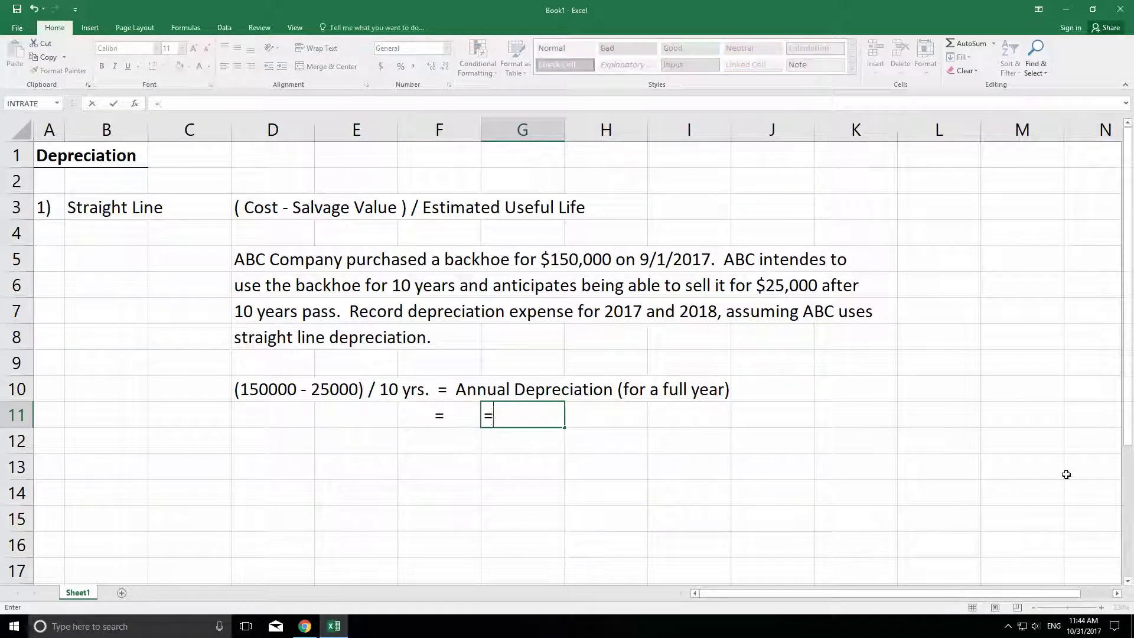
type("150000")
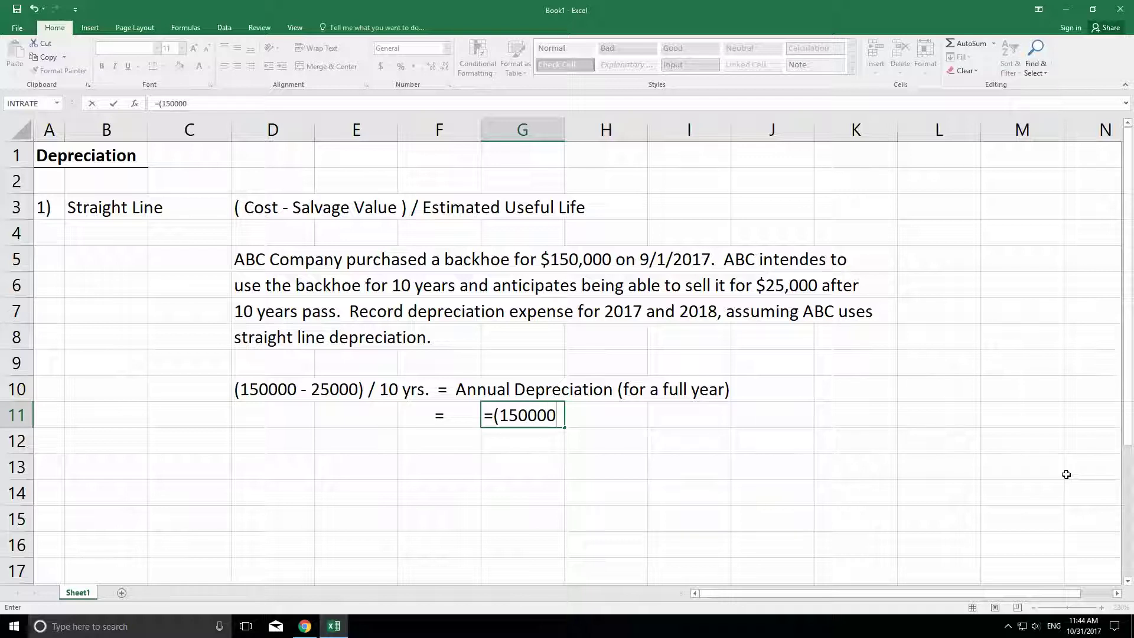
type("-25000")
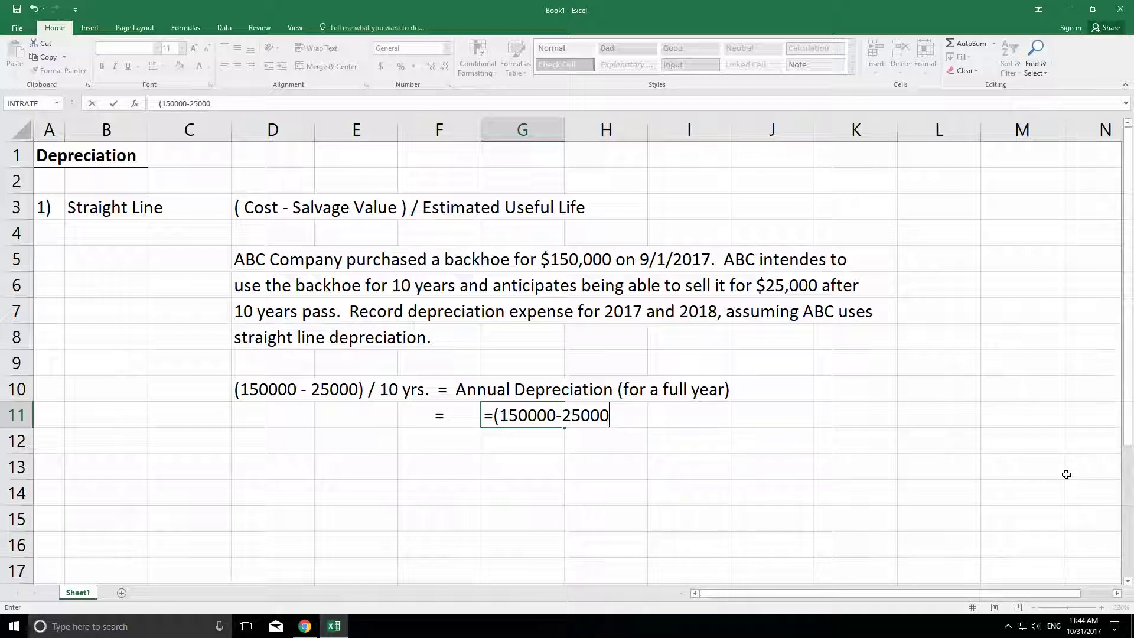
type(")/10")
key("Return")
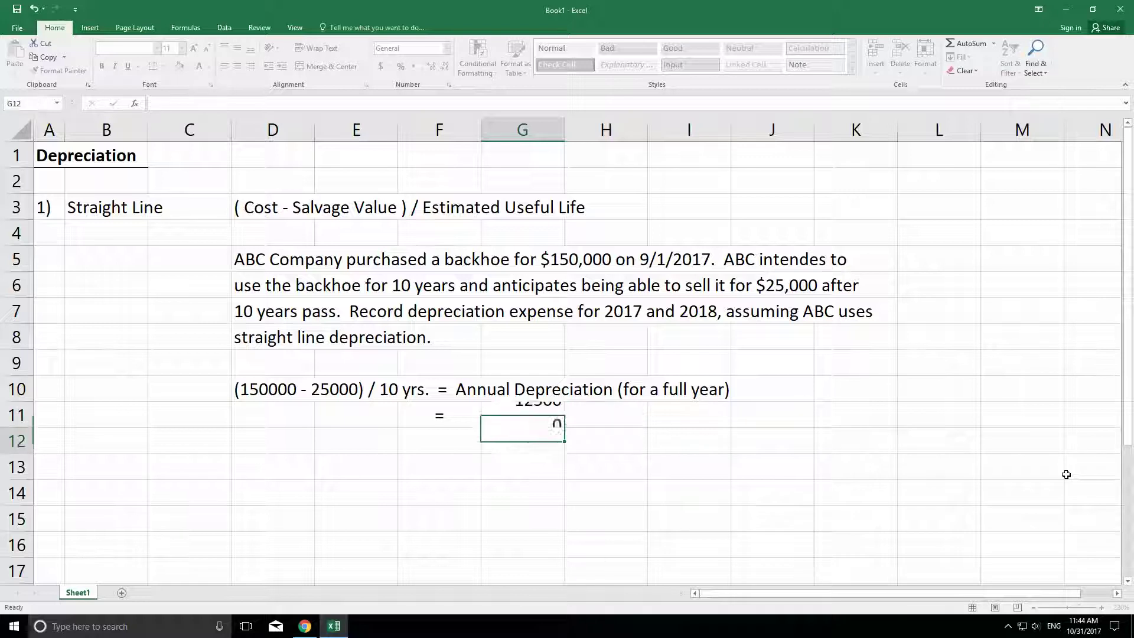
key("Up")
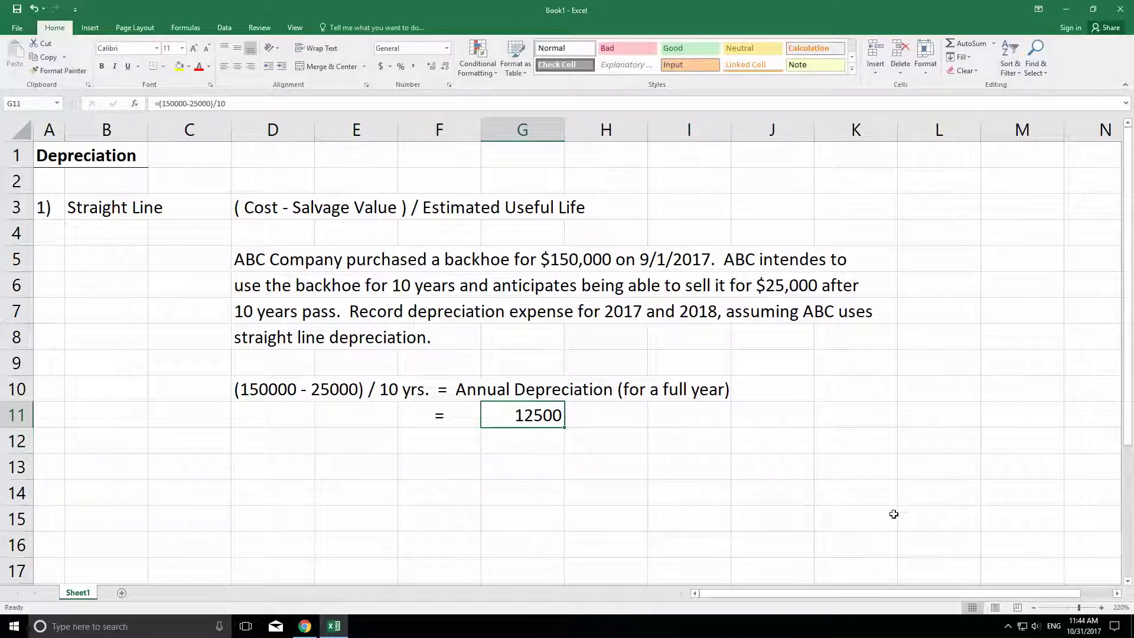
Label the annual depreciation amount in cell H11 with "per year (full year)".
left_click(626, 420)
type("per ")
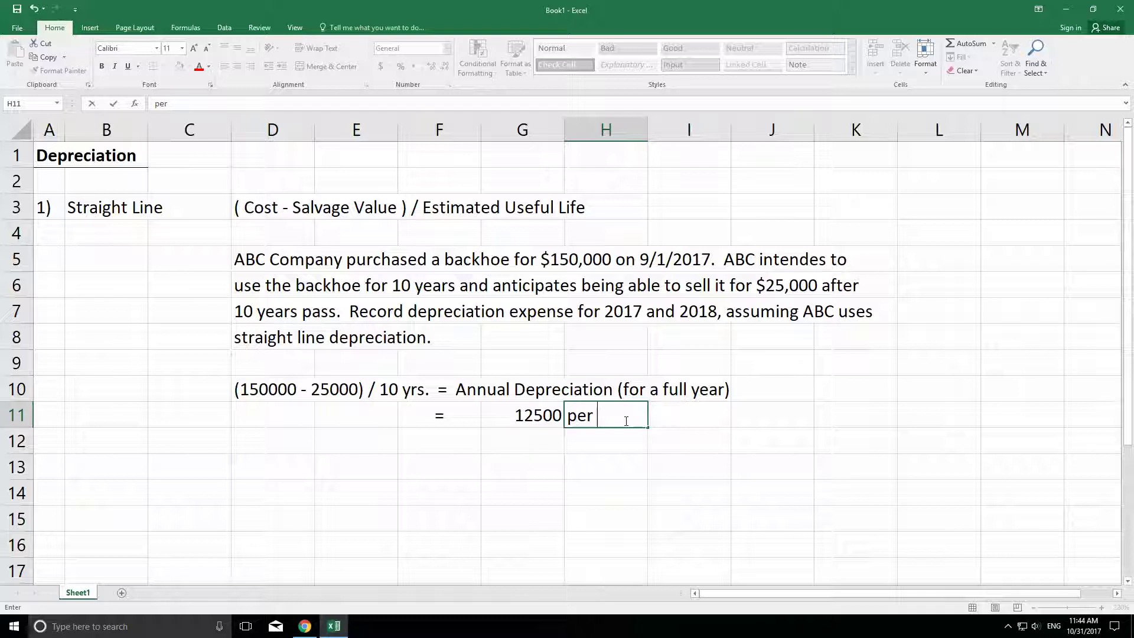
type("year (full ye")
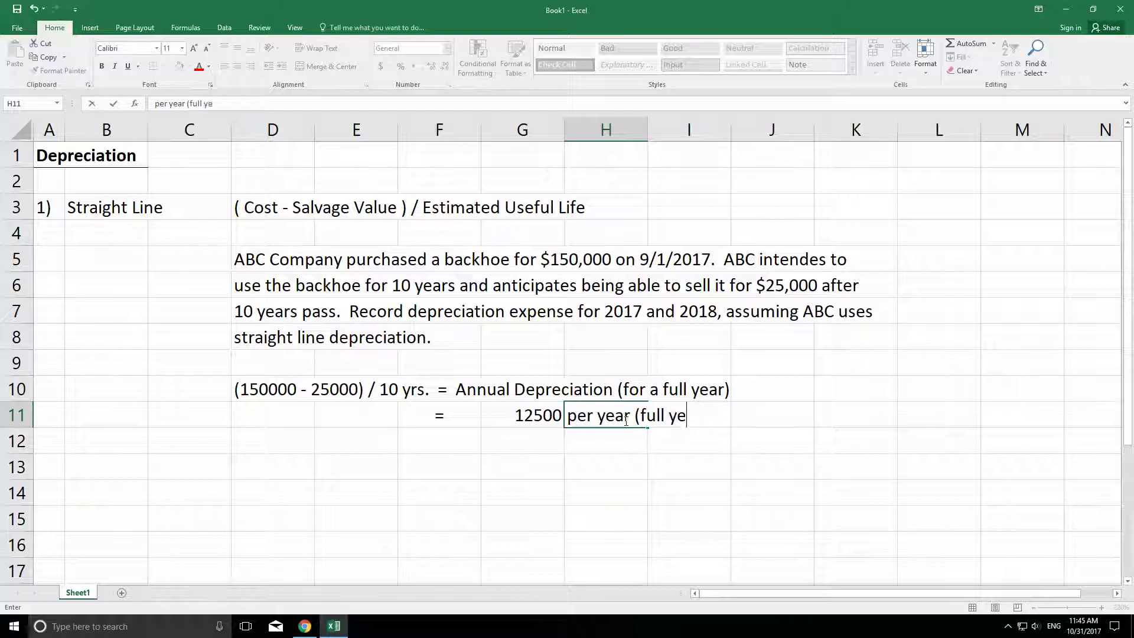
type("ar)")
key("Return")
Enter the year 2017 in cell D13 to start the first-year calculation.
key("Return")
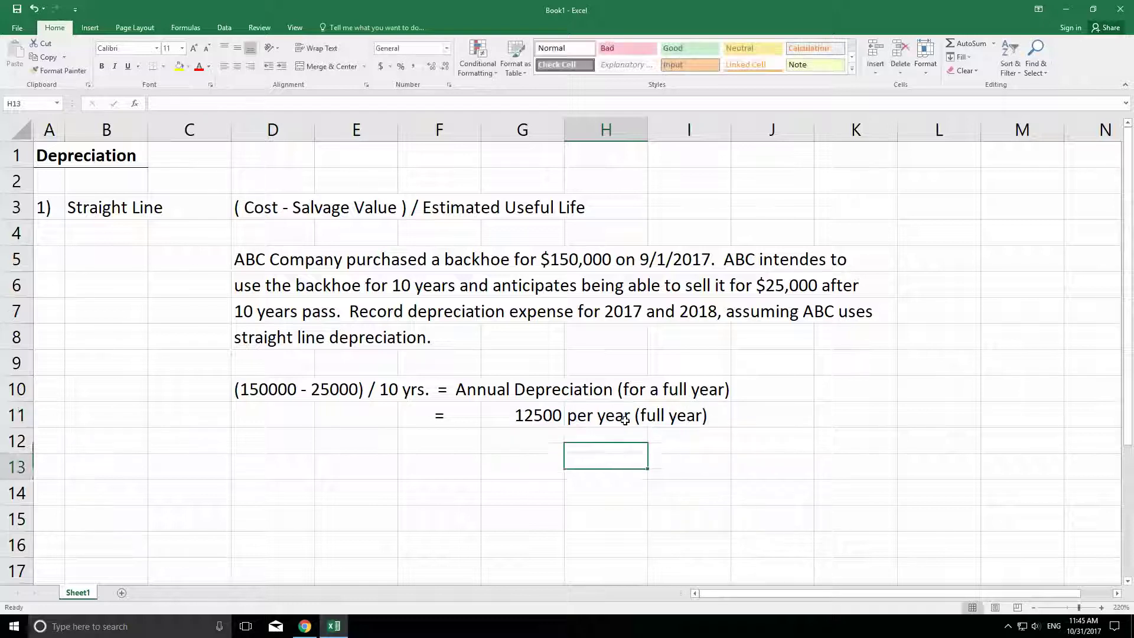
key("Left")
key("Left")
key("Left")
key("Left")
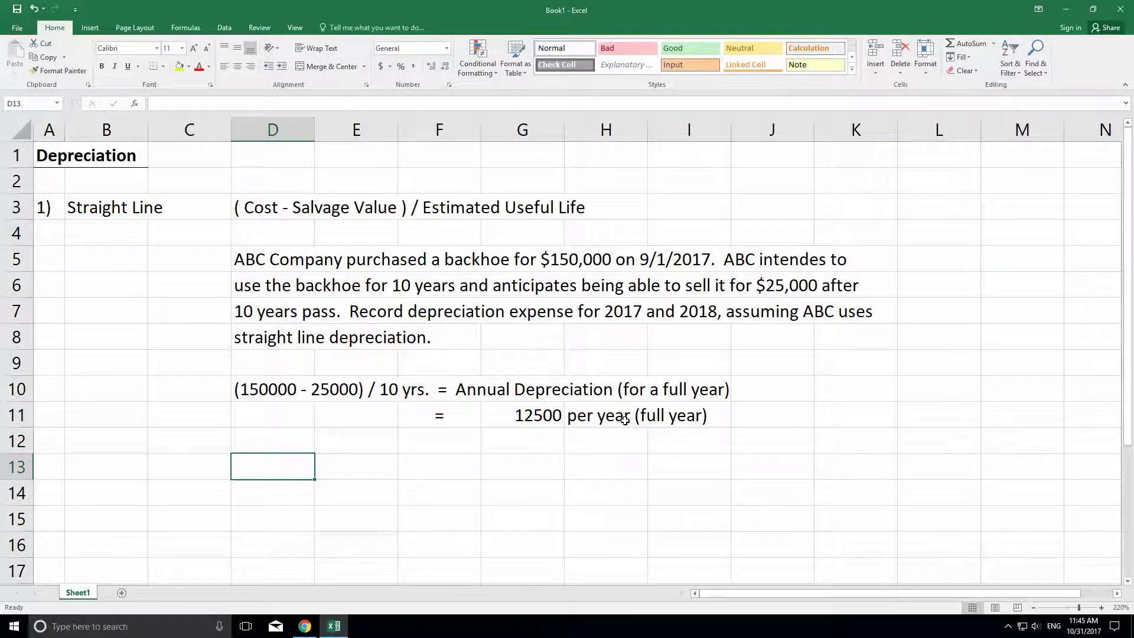
type("2017")
key("Return")
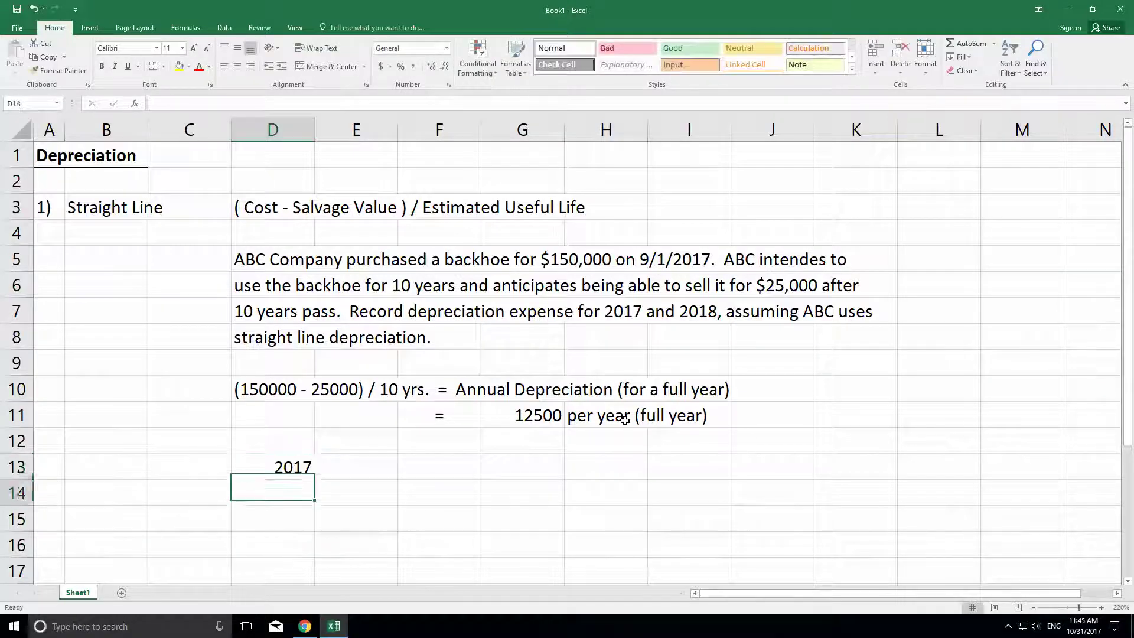
Describe the 2017 ownership period in cell E13 as "Owned the backhoe from 9/1/17 to 12/31/17 = 4 months".
key("Up")
key("Right")
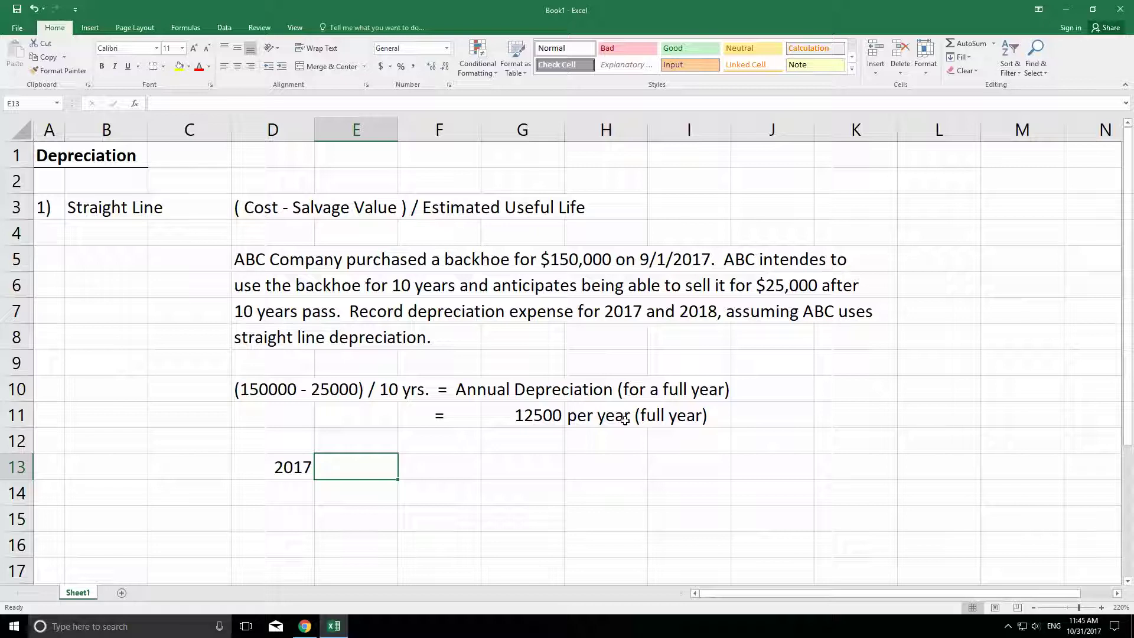
type("Owned the a")
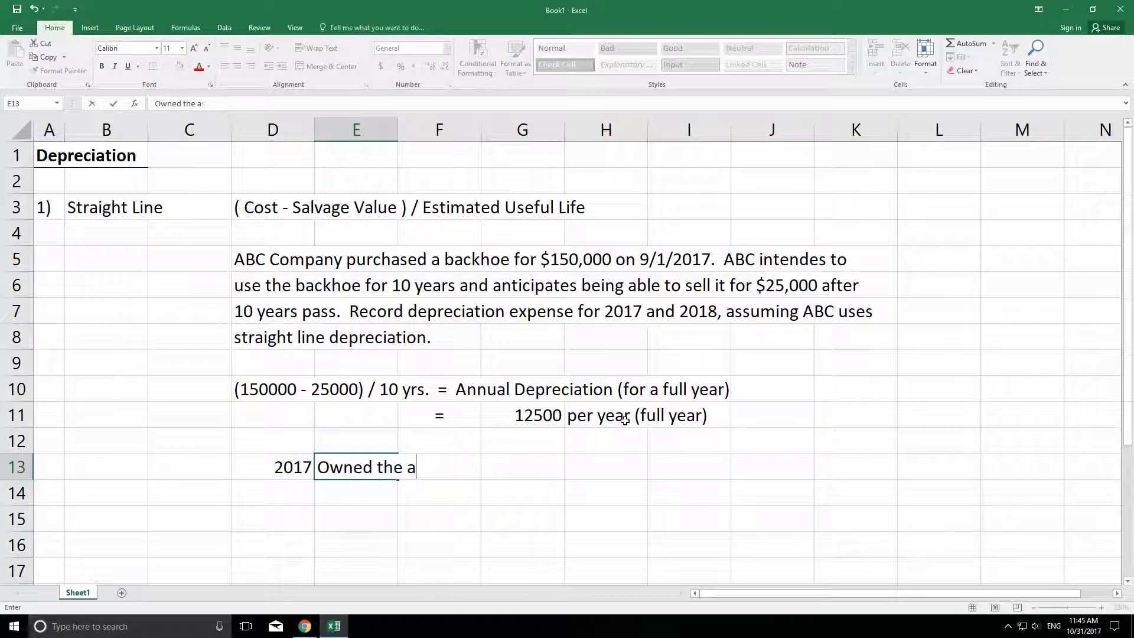
key("BackSpace")
type("backhoe from ")
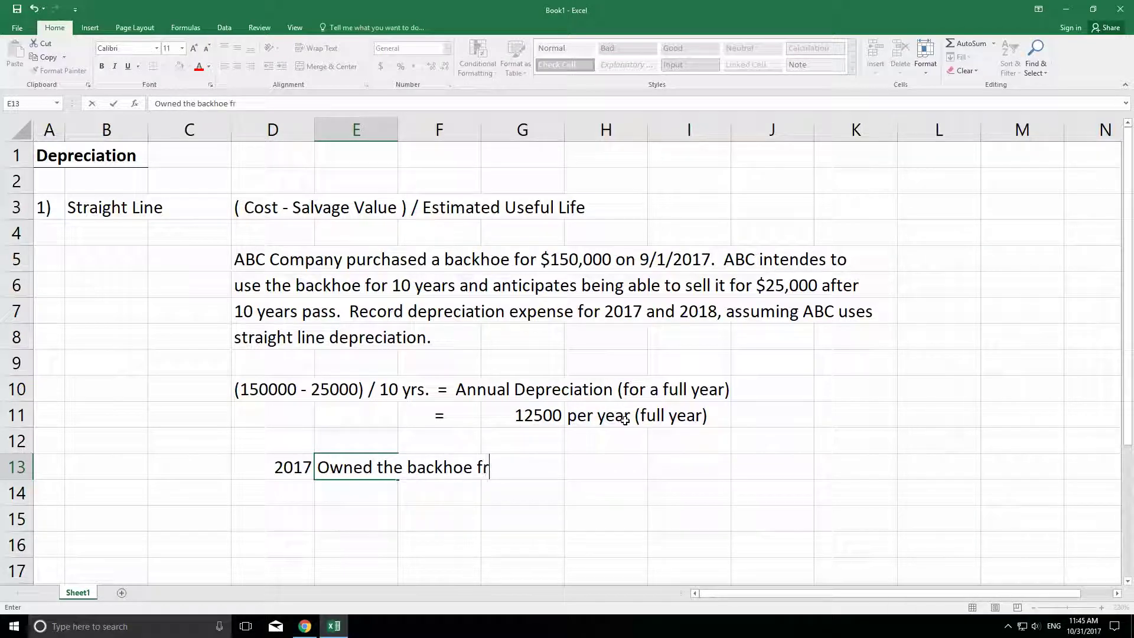
type("9/1/17 to ")
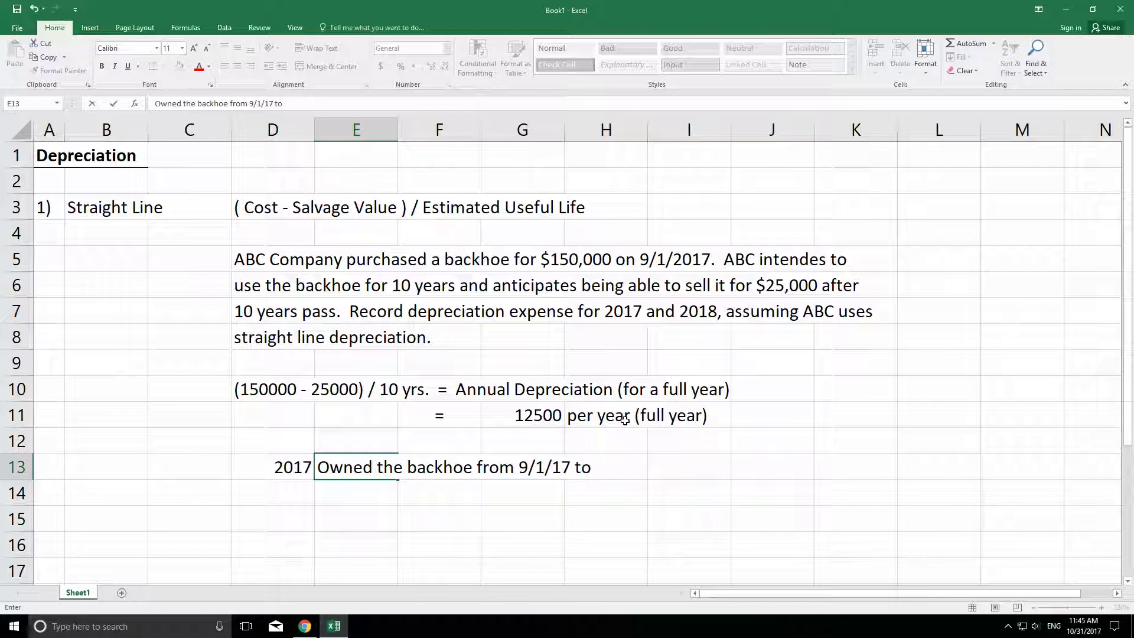
type("12/31/17")
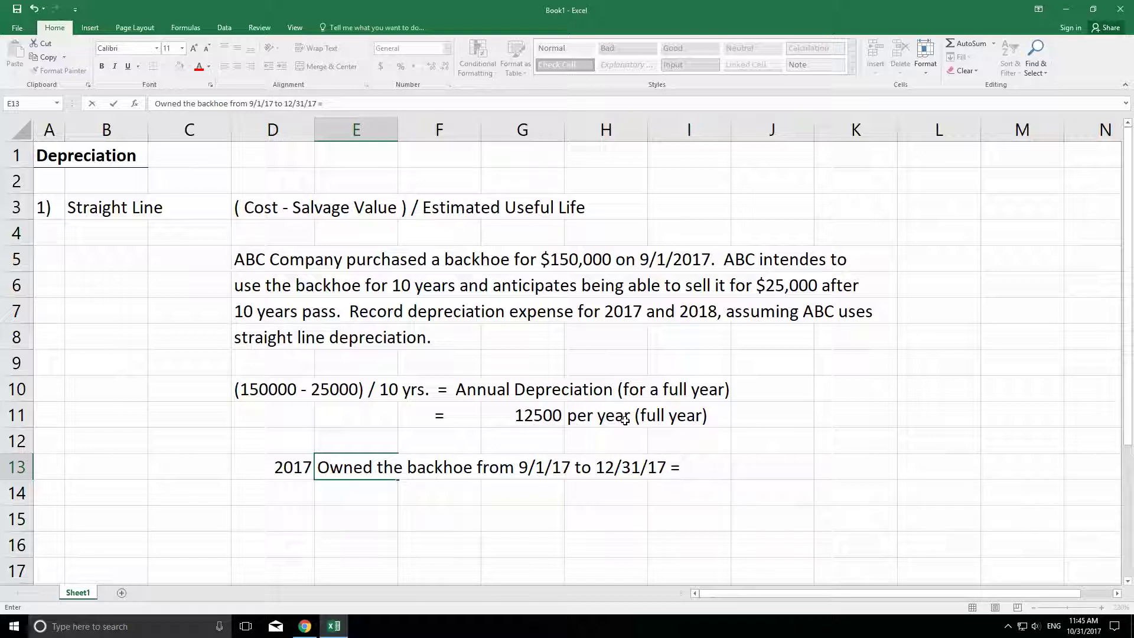
type("4 months")
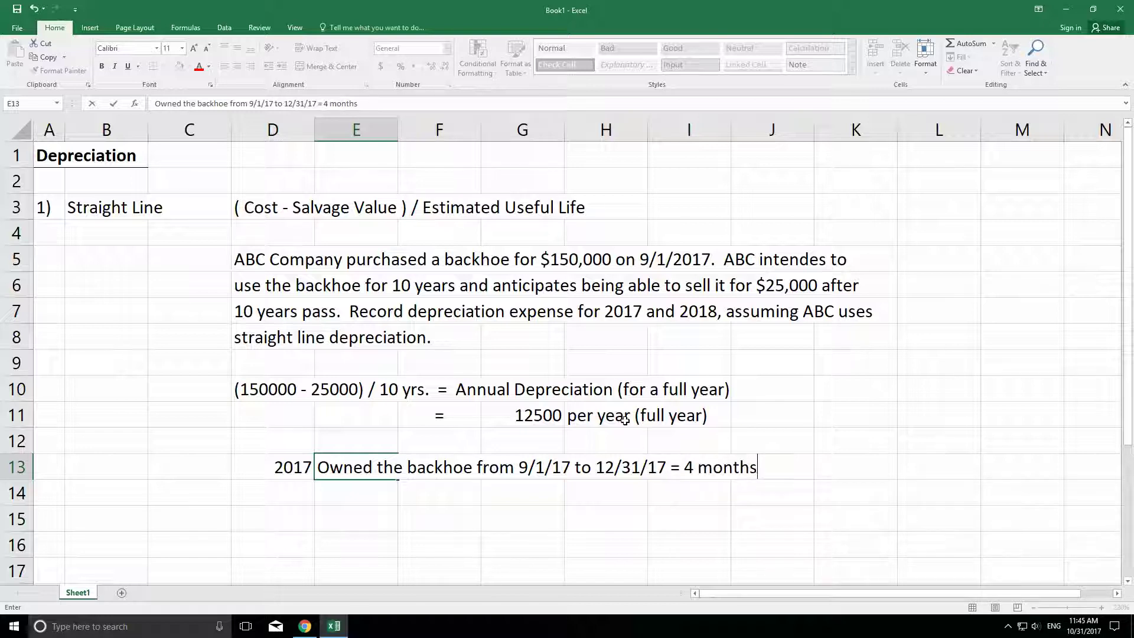
key("Return")
Write the partial-year calculation in cell E14 as the text "4/12 X 12500 =".
key("Return")
key("Up")
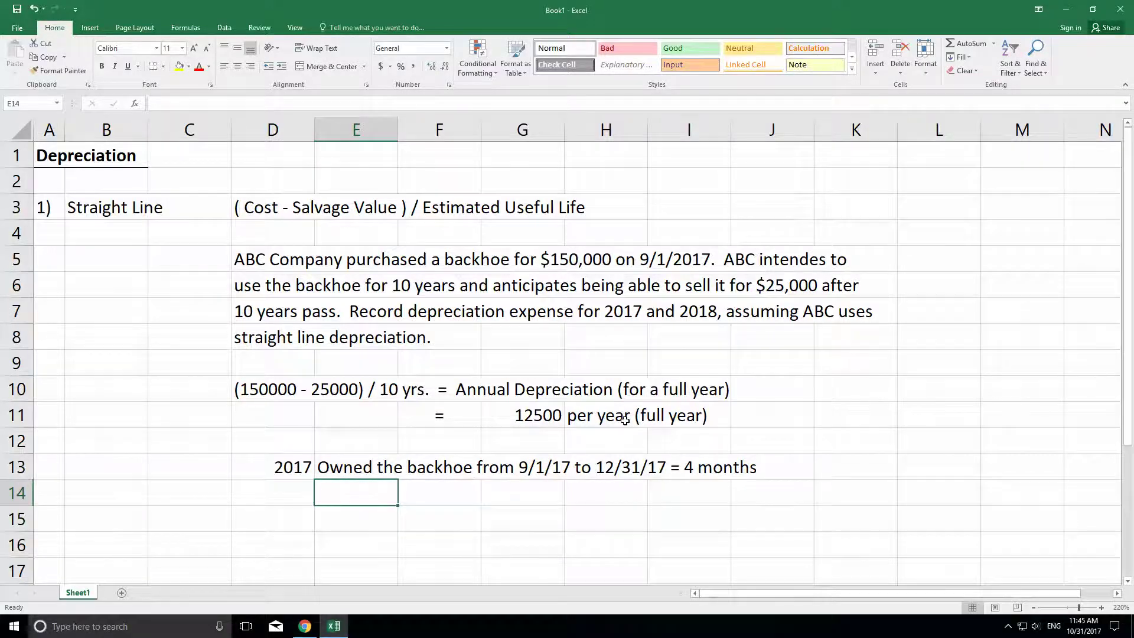
type("4/12")
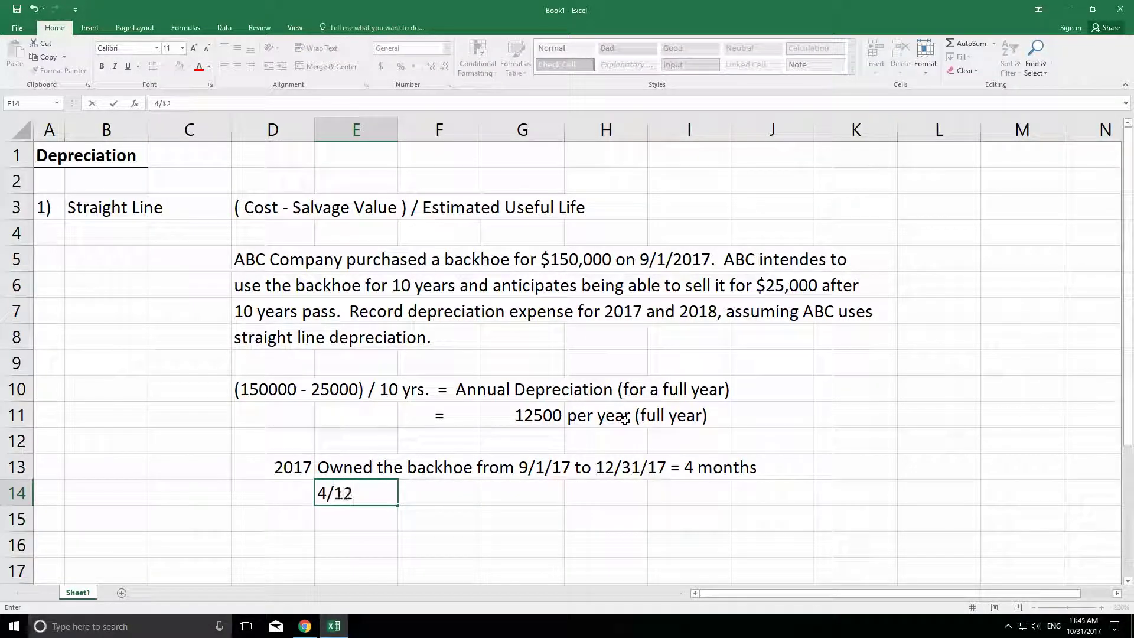
type("  X  12500")
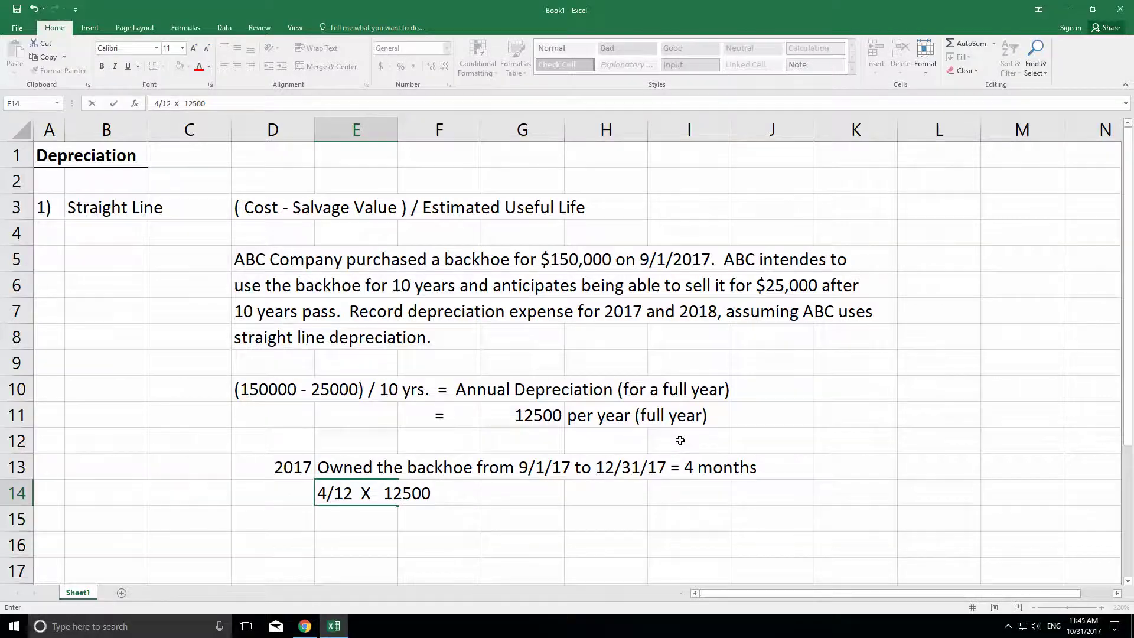
scroll(570, 459, "down", 1)
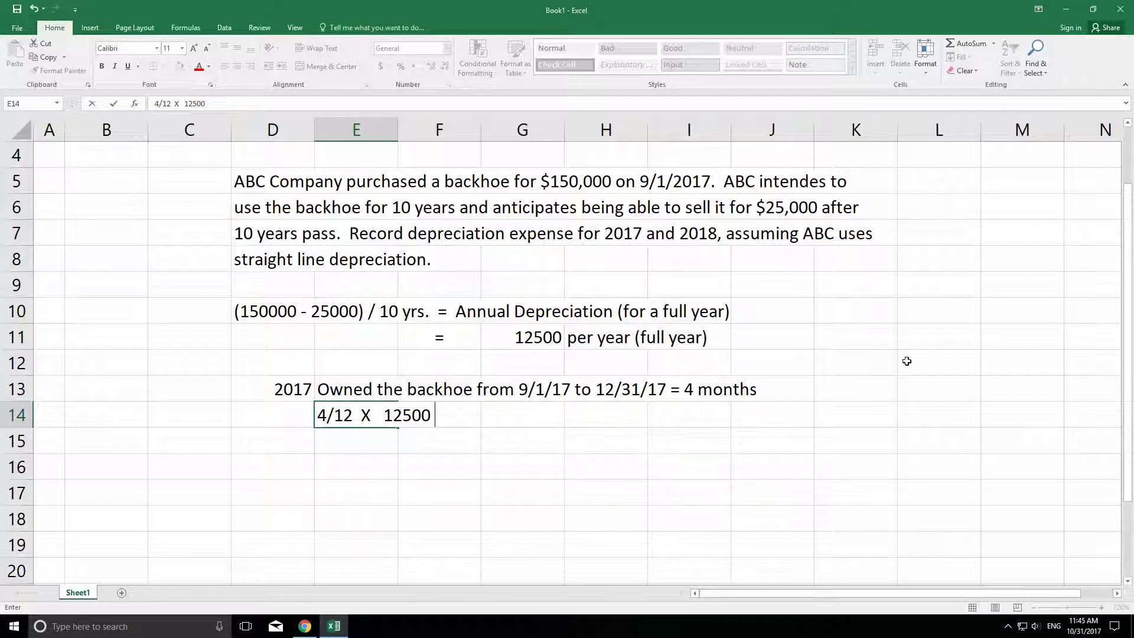
type("=")
key("Return")
key("Up")
Calculate the 2017 depreciation expense in cell G14 with the formula =12500*(4/12).
key("Right")
key("Right")
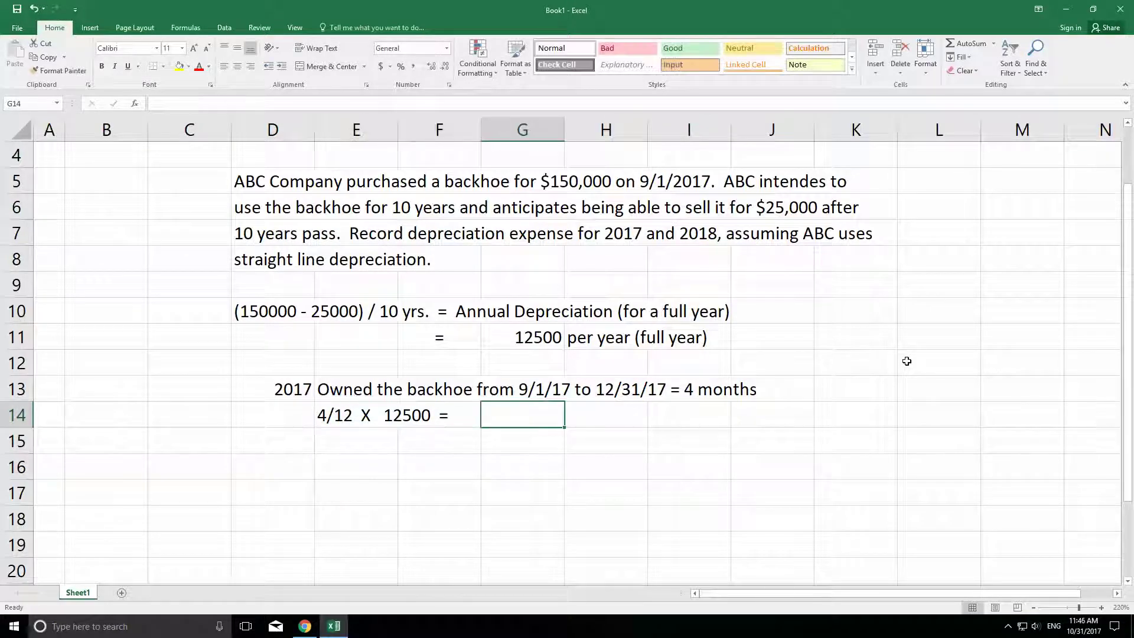
type("=12500")
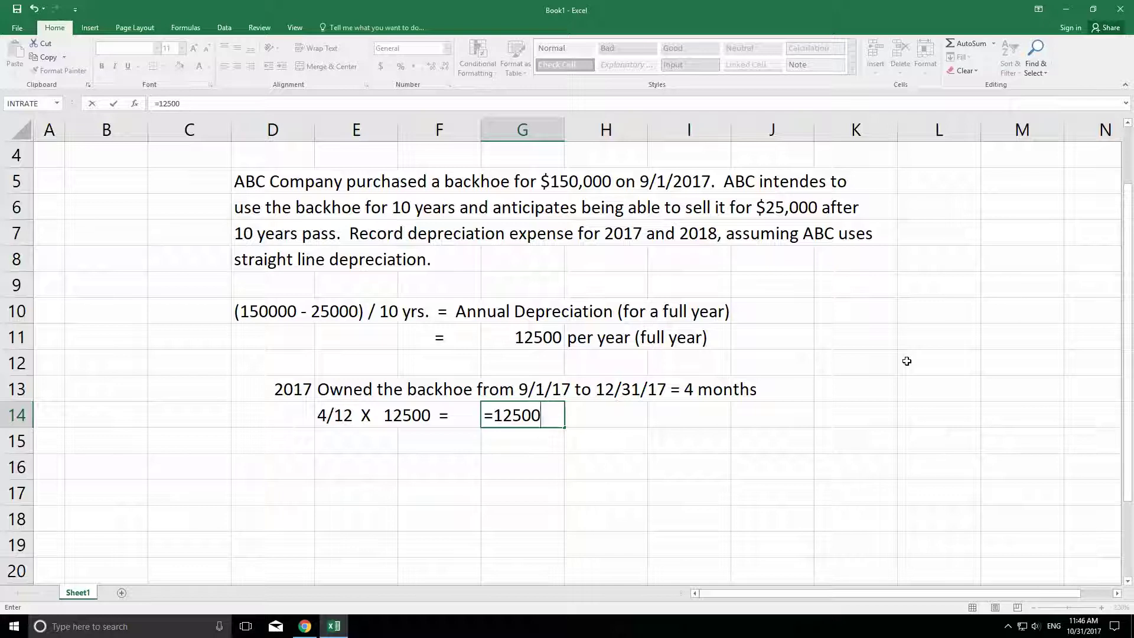
type("*(4/12)")
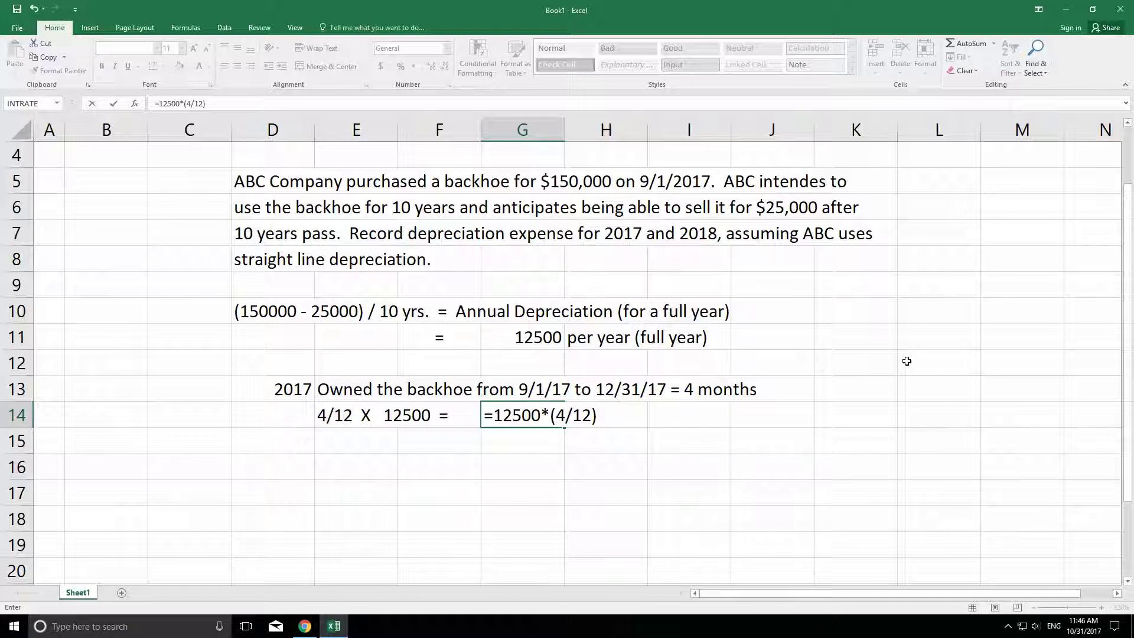
key("Return")
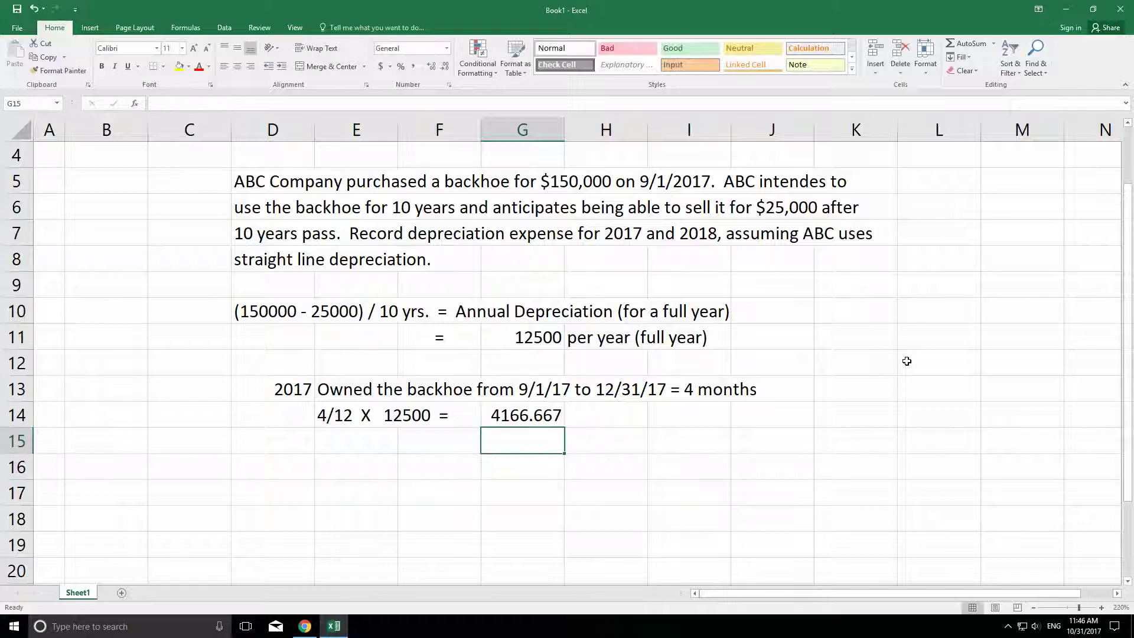
Apply the comma number style to the 2017 depreciation amount in cell G14.
key("Up")
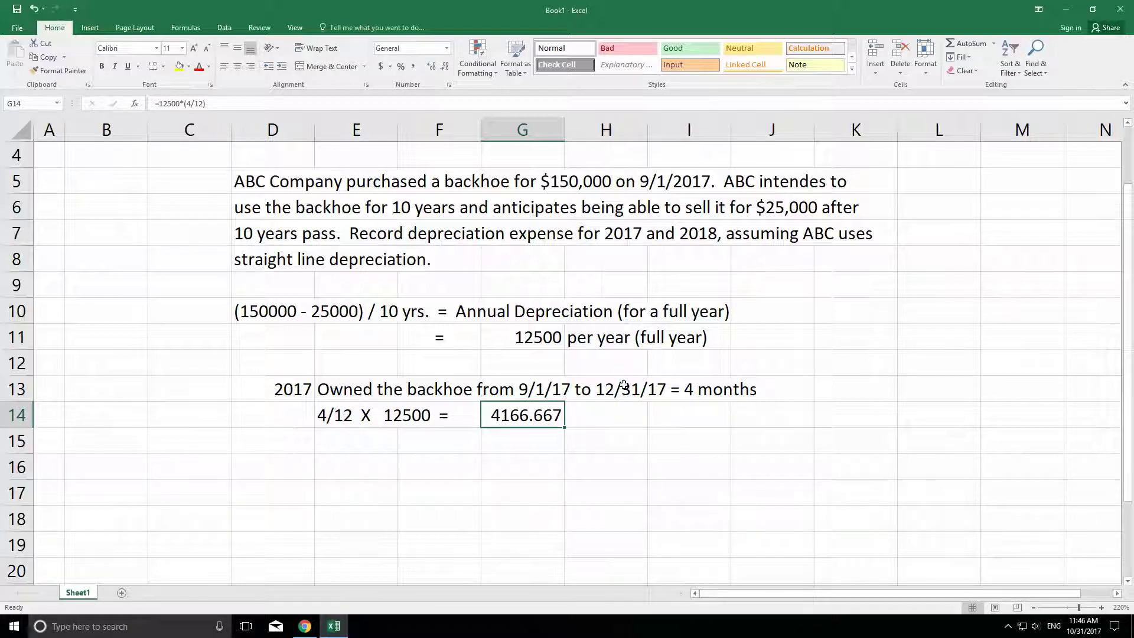
left_click(413, 65)
left_click(580, 466)
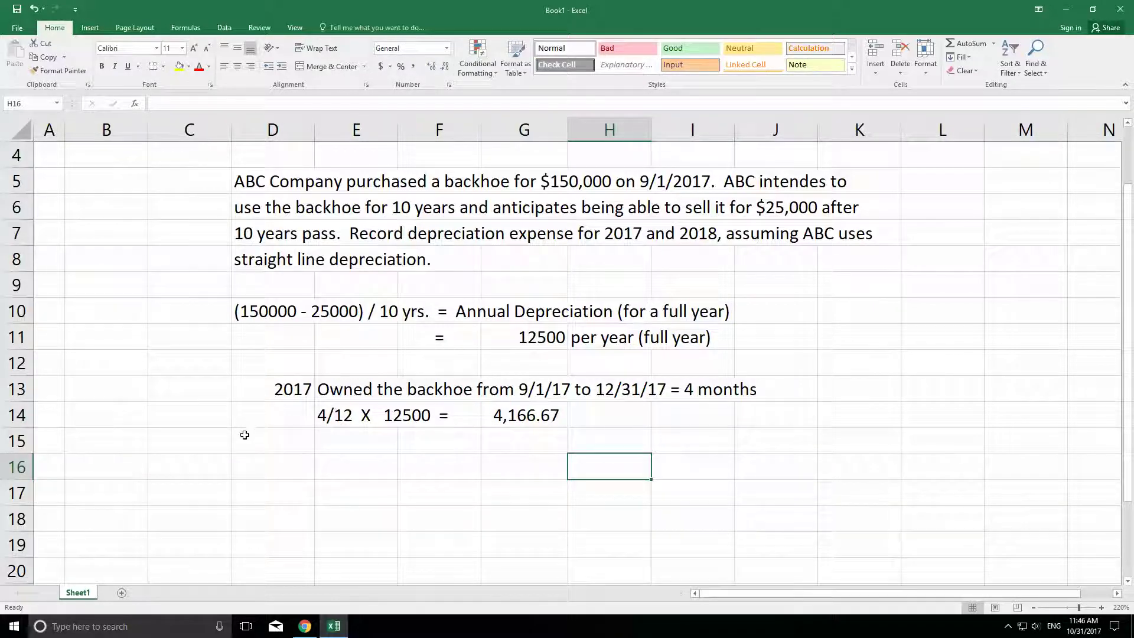
Enter the year 2017 in cell D16 to label the first journal entry.
left_click(277, 467)
type("2017")
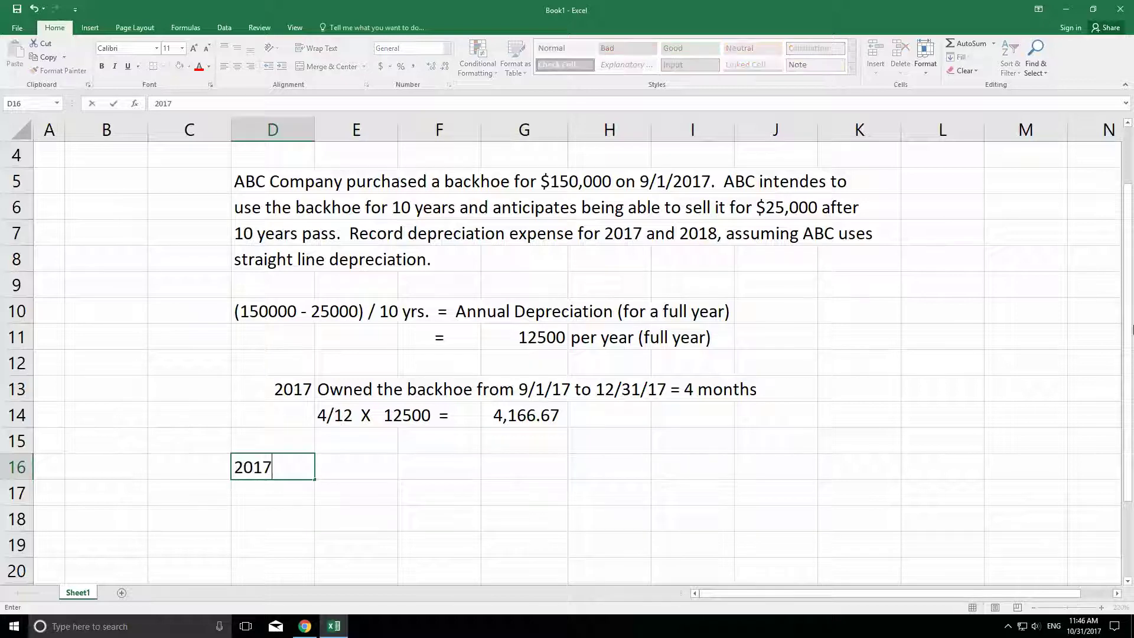
key("Return")
key("Up")
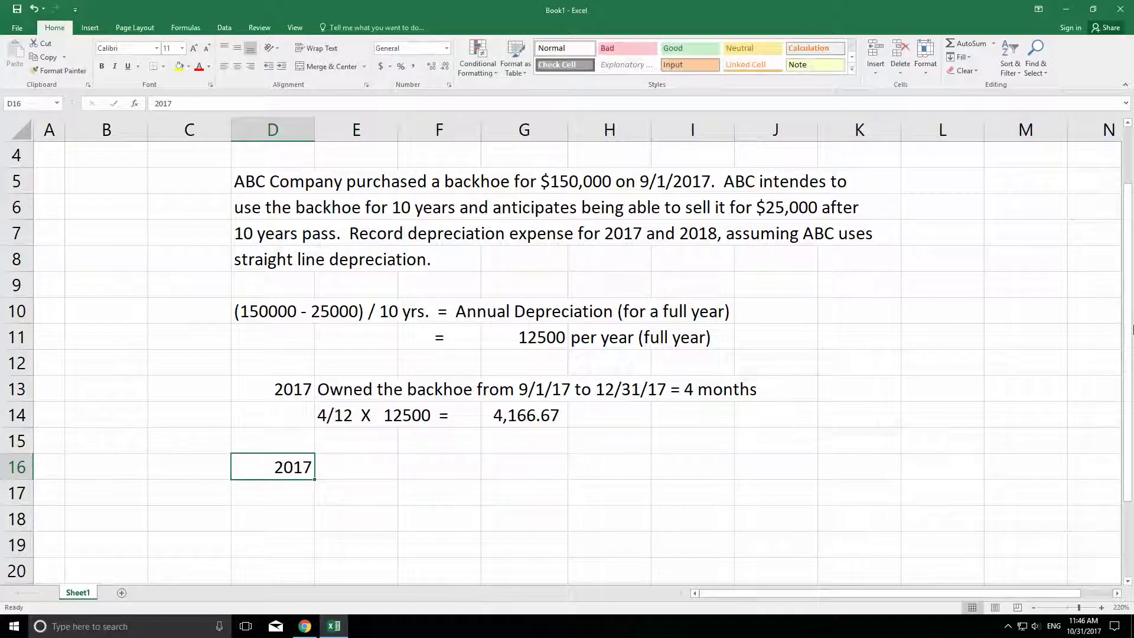
Write the debit line "DR Depreciation Expense" in cell E16.
key("Right")
type("DR")
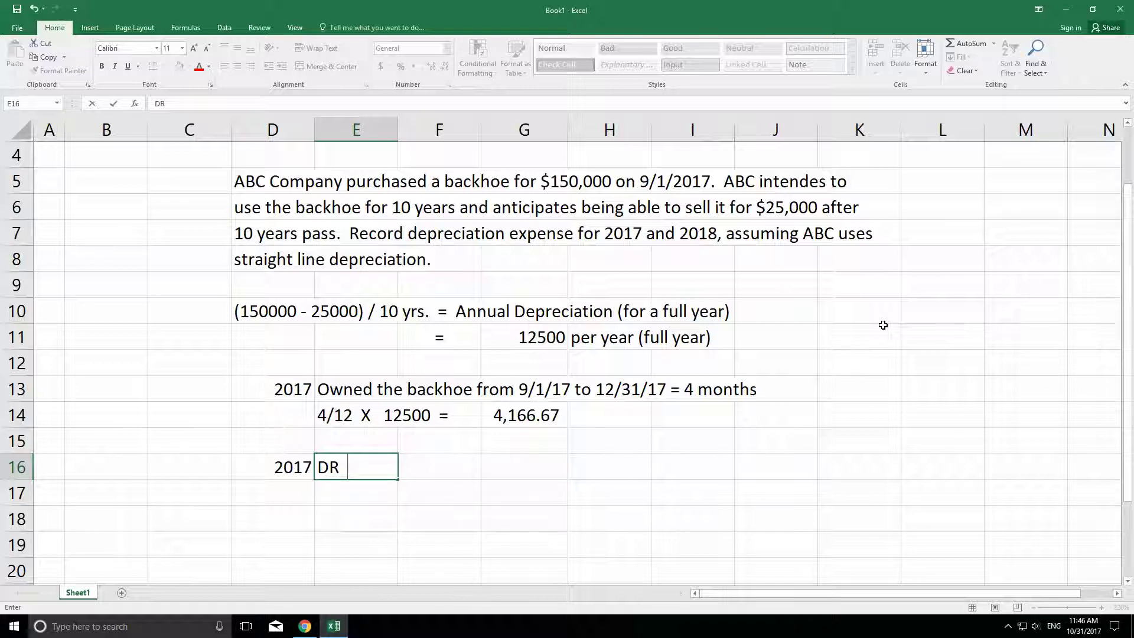
type("D")
type("epreciaiton")
key("BackSpace")
key("BackSpace")
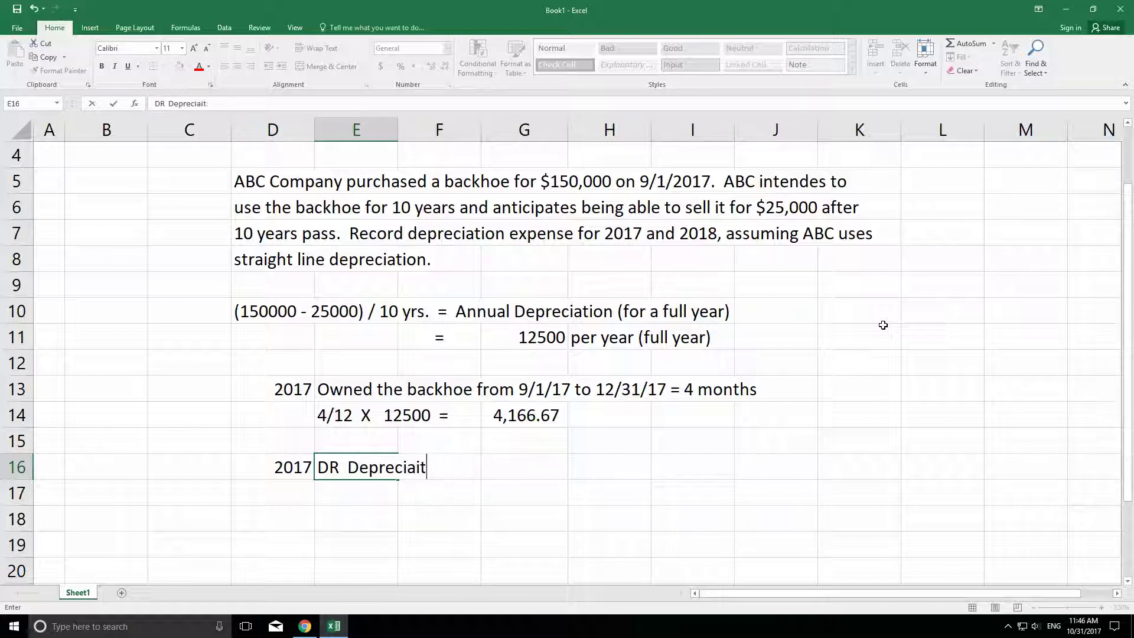
key("BackSpace")
key("BackSpace")
key("BackSpace")
type("ation Expense")
key("Return")
Write the credit line "CR Accumulated Depreciation" in cell E17, indented with leading spaces.
type("CR ")
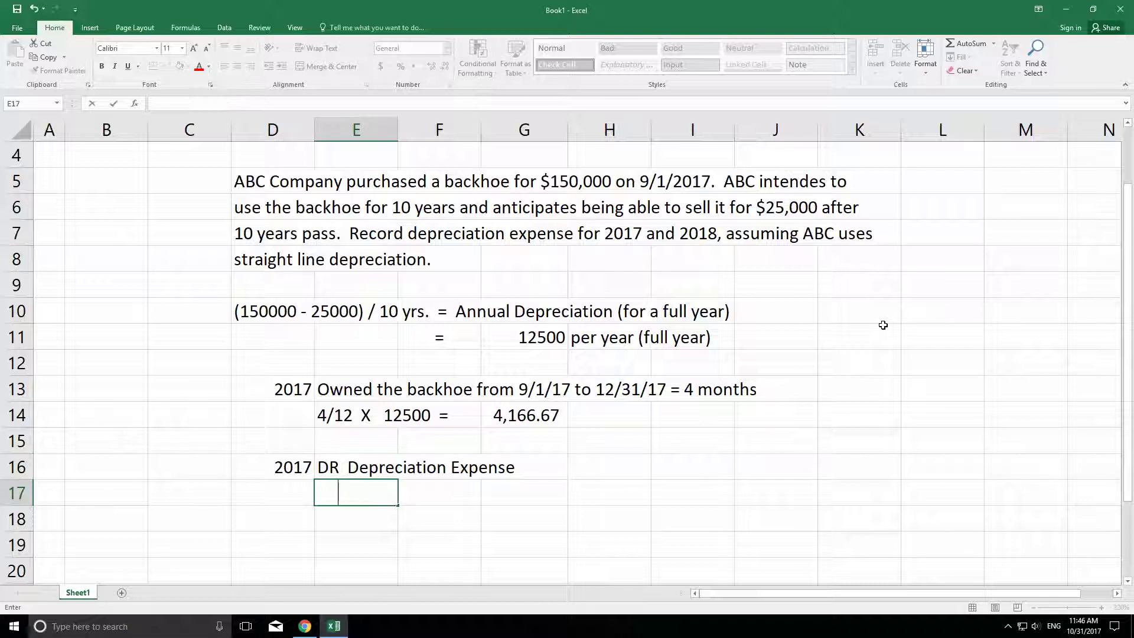
type("Accumulate")
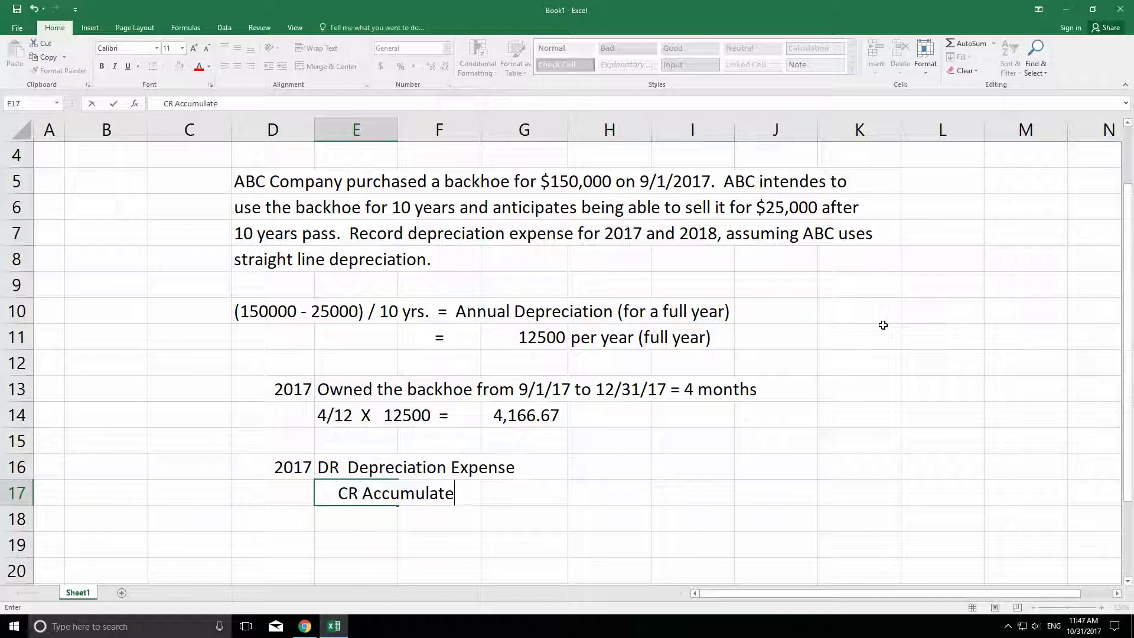
type("d Depre")
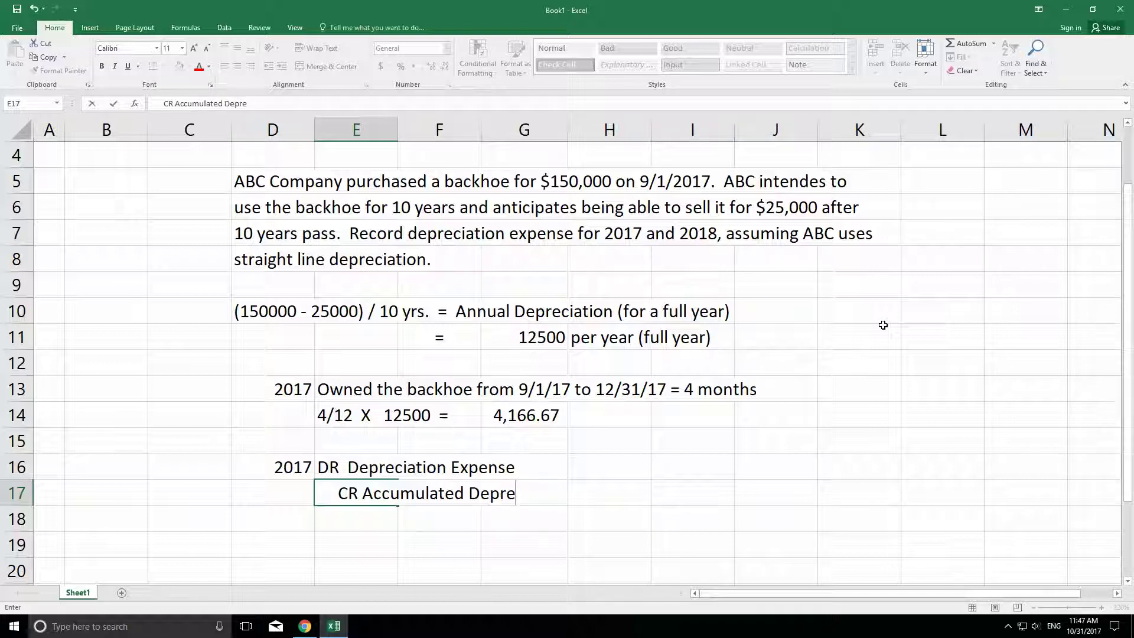
type("ciation")
key("Return")
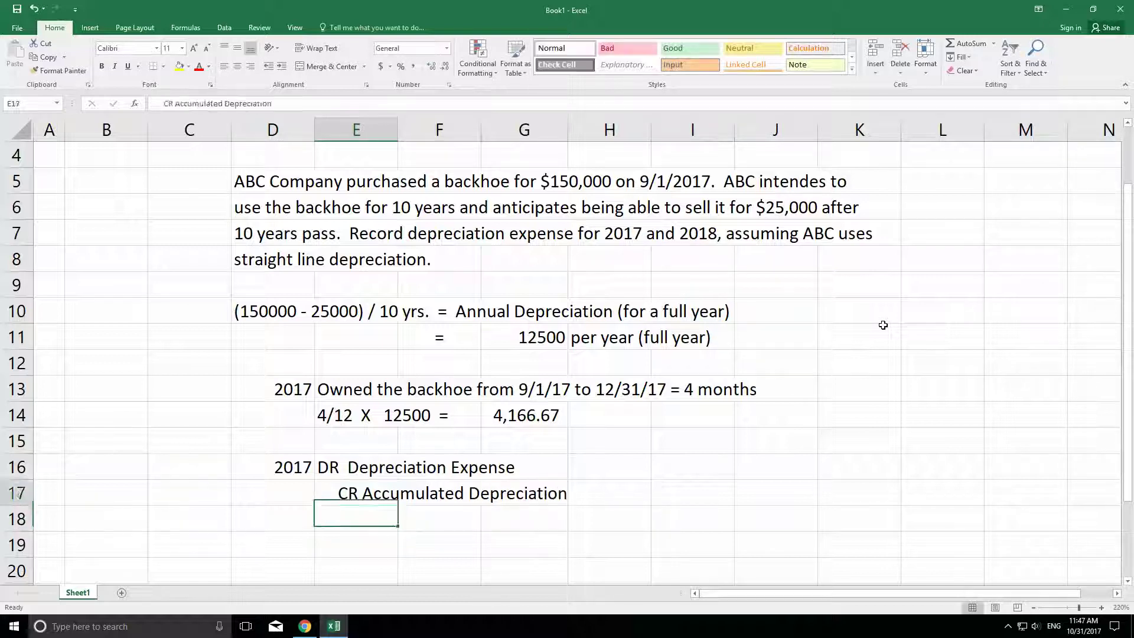
Link the 2017 debit amount in cell H16 to the calculated expense with the formula =G14.
key("Up")
key("Up")
key("Right")
key("Right")
key("Right")
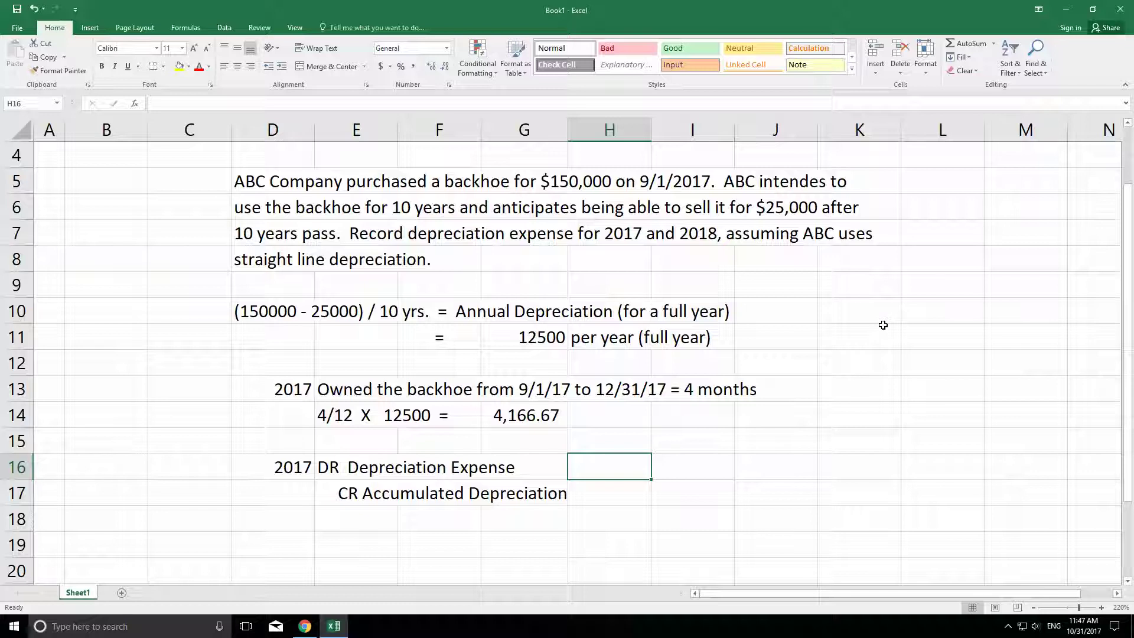
type("=")
key("Up")
key("Up")
key("Left")
key("Return")
Link the 2017 credit amount in cell I17 to the debit amount with the formula =H16.
key("Right")
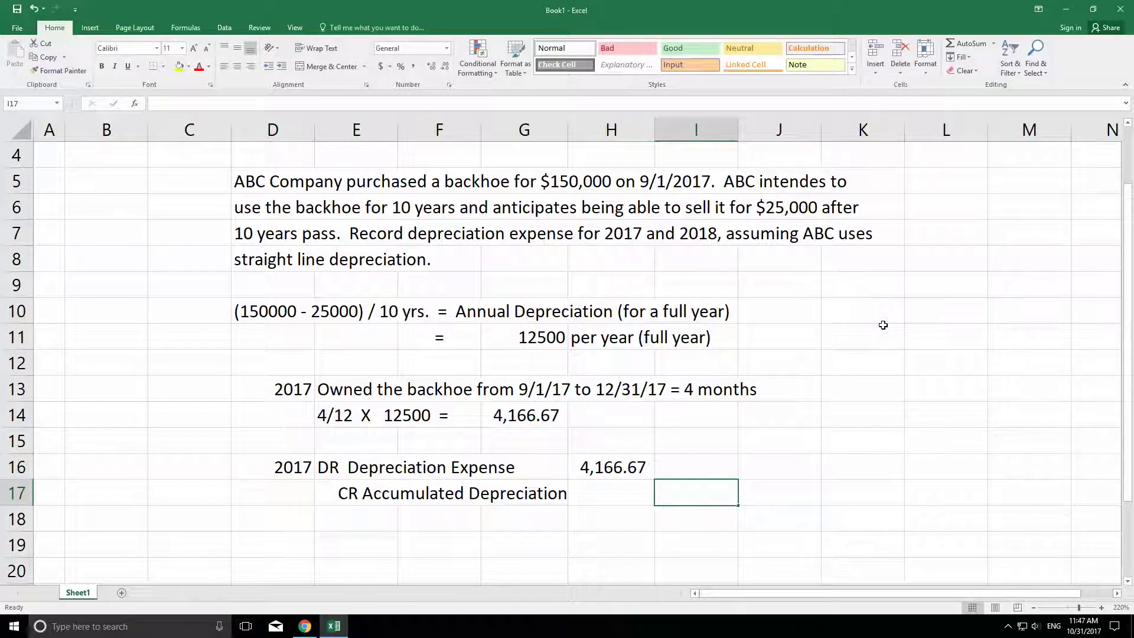
type("=")
key("Up")
key("Left")
key("Return")
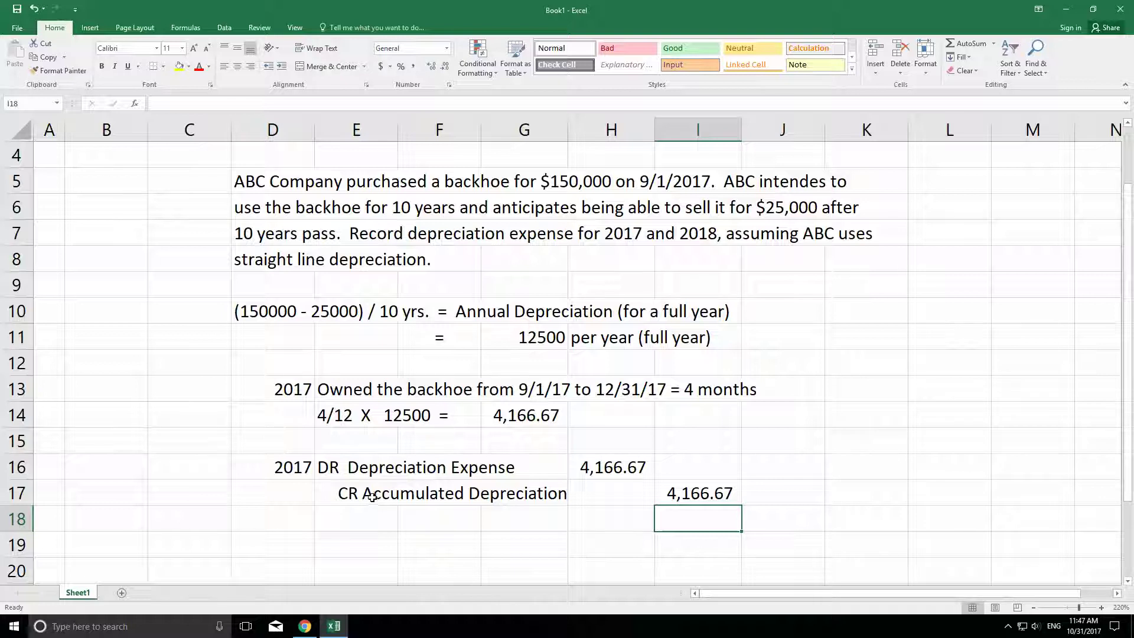
left_click_drag(339, 491, 733, 489)
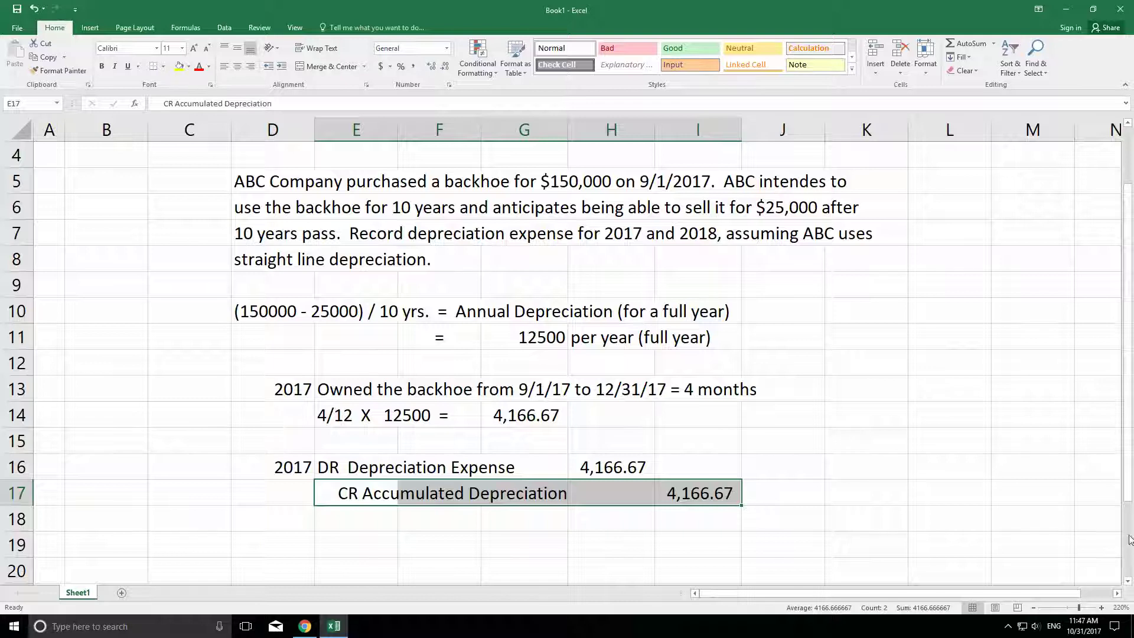
left_click_drag(1129, 499, 1129, 518)
left_click(700, 466)
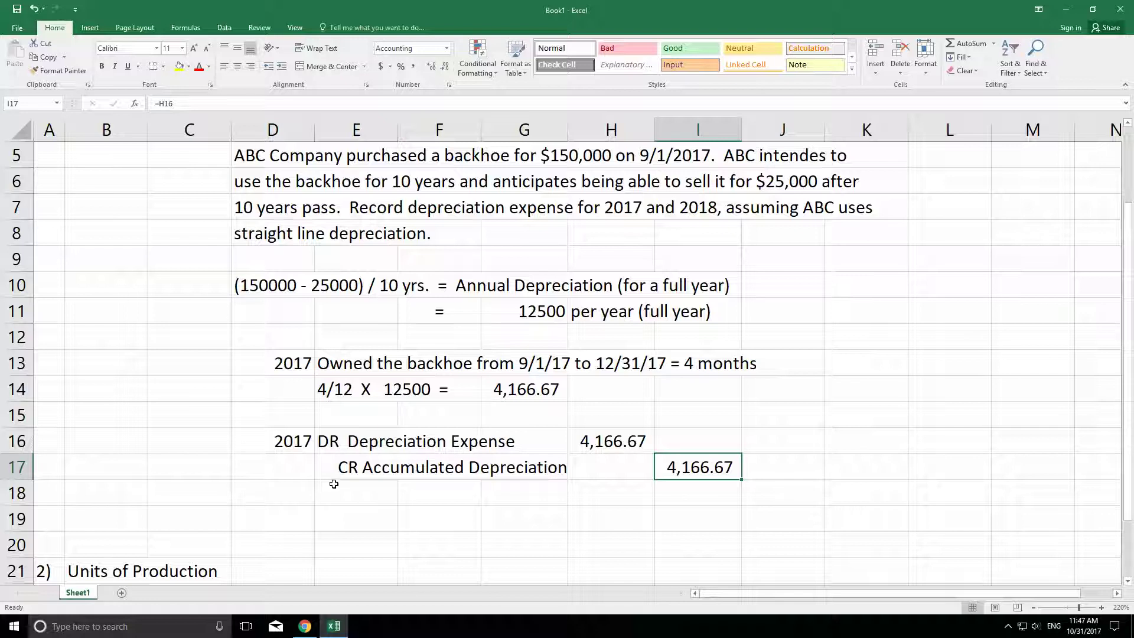
Insert two blank rows at rows 19 and 20, above the Units of Production section.
left_click_drag(21, 518, 22, 544)
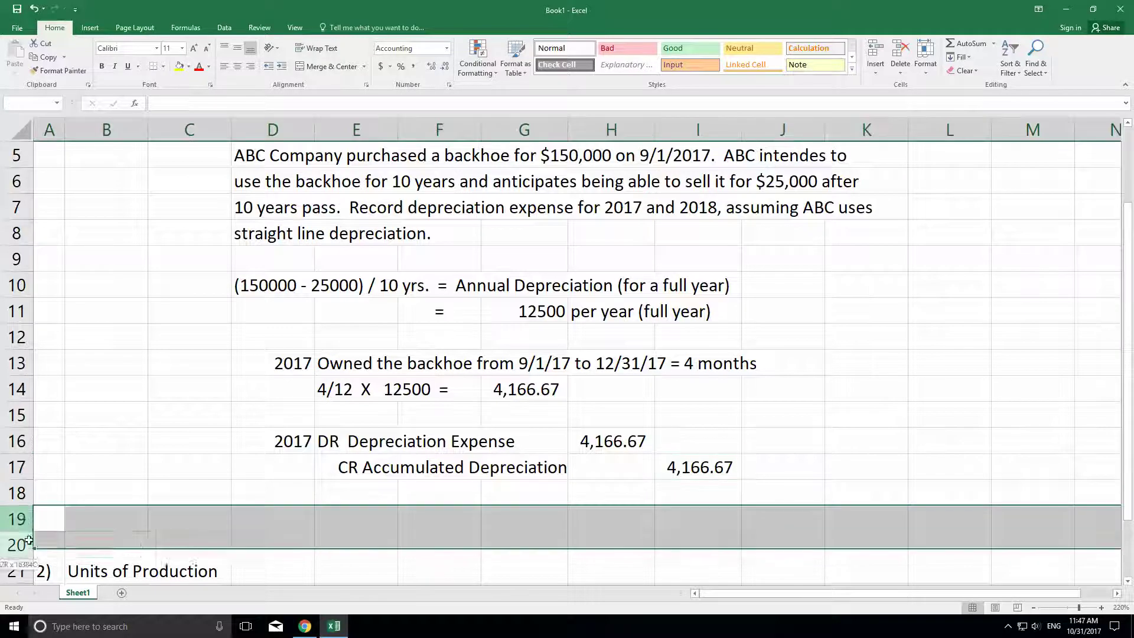
right_click(33, 544)
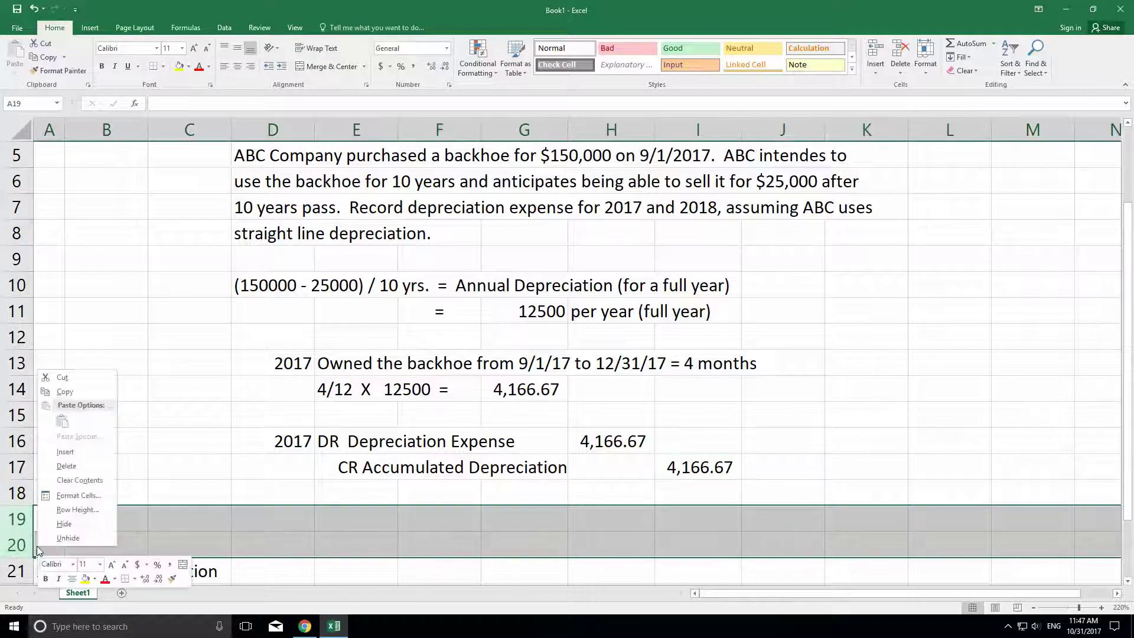
left_click(70, 452)
Enter the year 2018 in cell D19 to label the second journal entry.
left_click(362, 516)
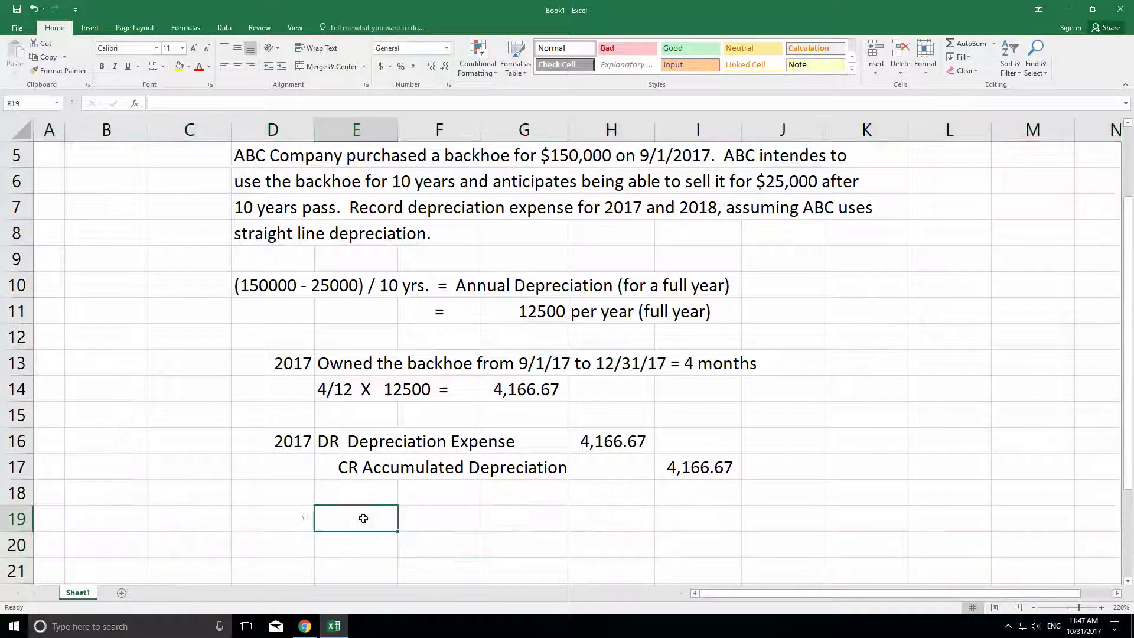
key("Left")
type("2017")
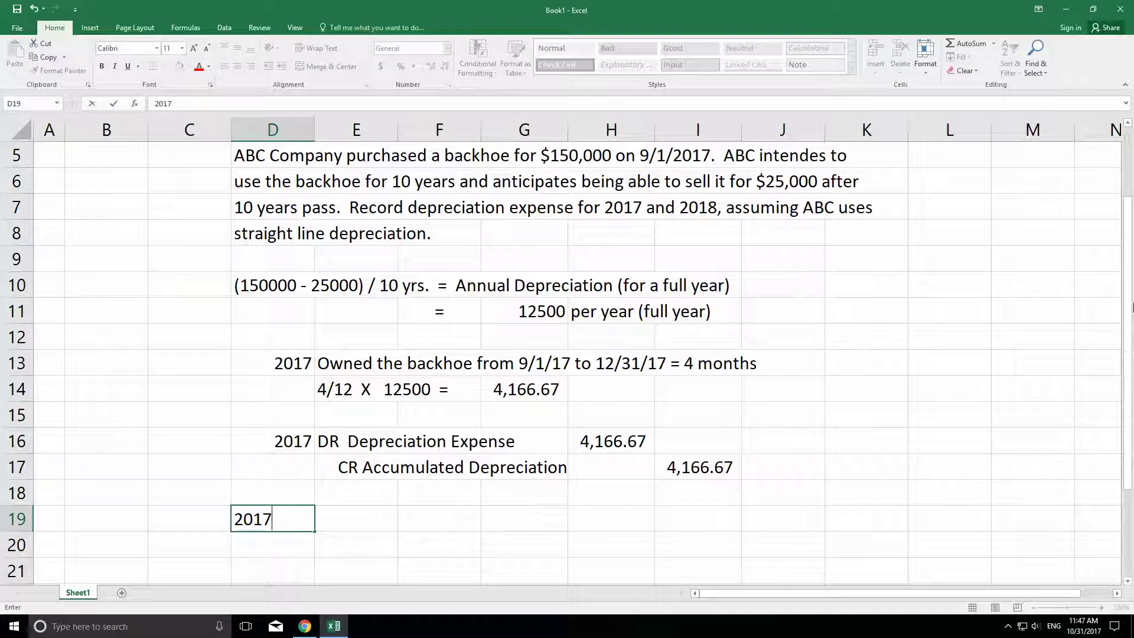
key("BackSpace")
type("8")
key("Return")
key("Up")
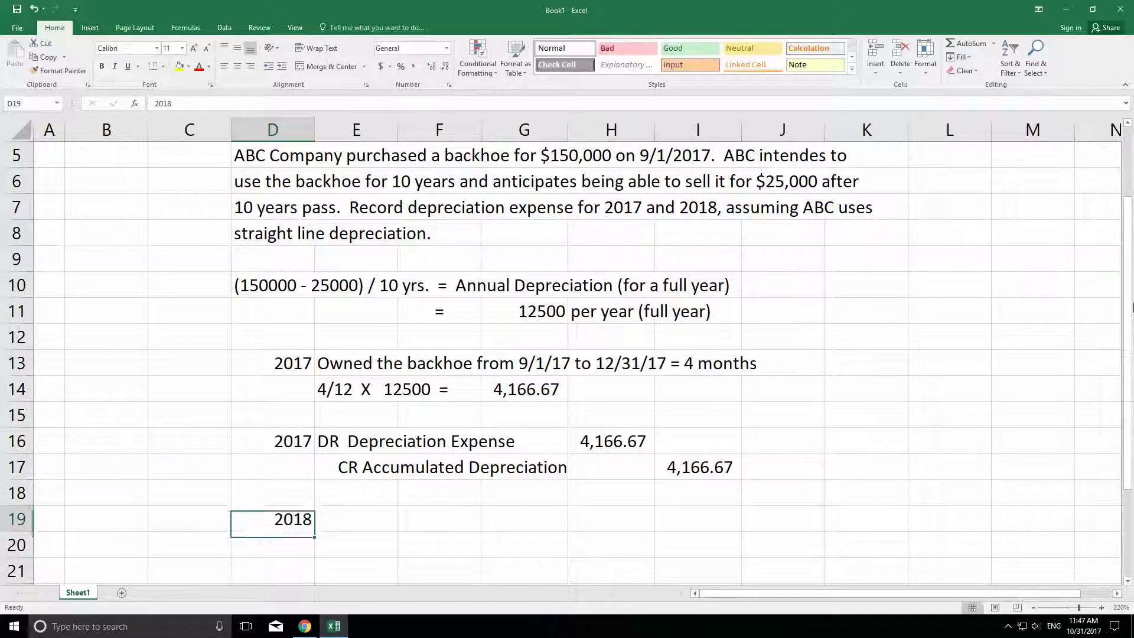
key("Right")
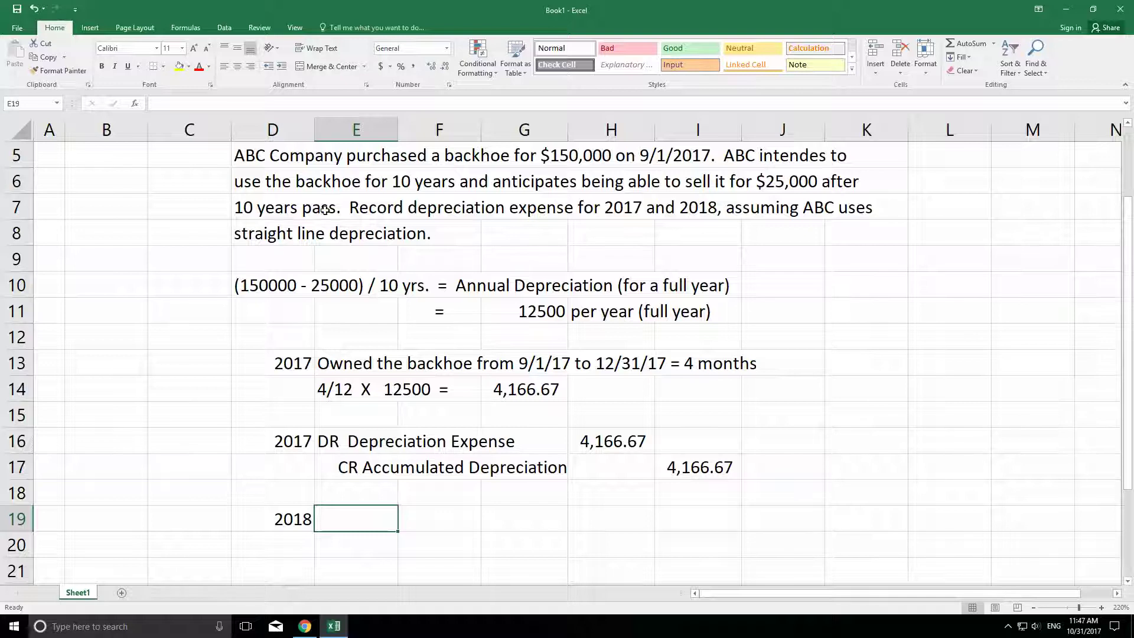
Underline only the words "2017 and 2018" in the problem text of cell D7.
left_click_drag(266, 206, 859, 214)
left_click(657, 214)
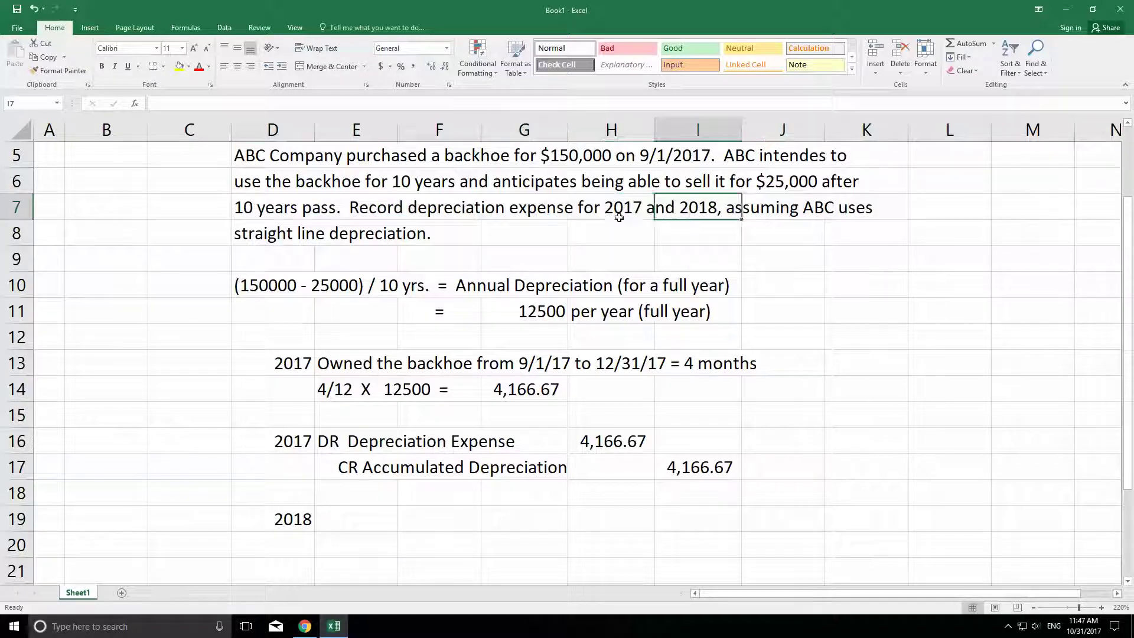
double_click(619, 218)
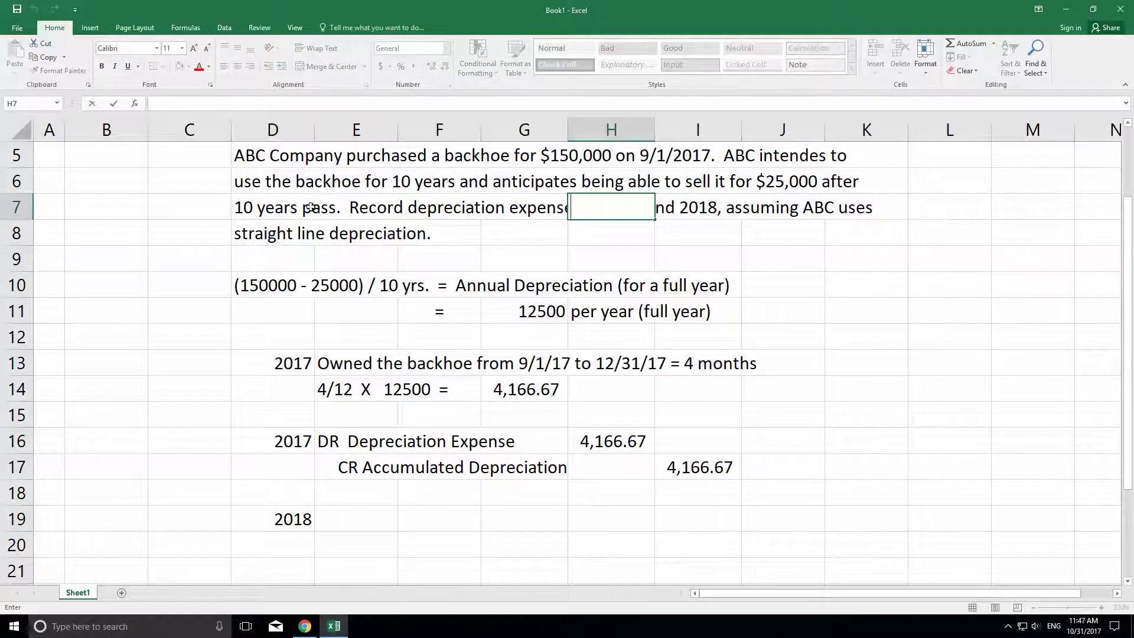
double_click(264, 205)
left_click_drag(602, 206, 716, 211)
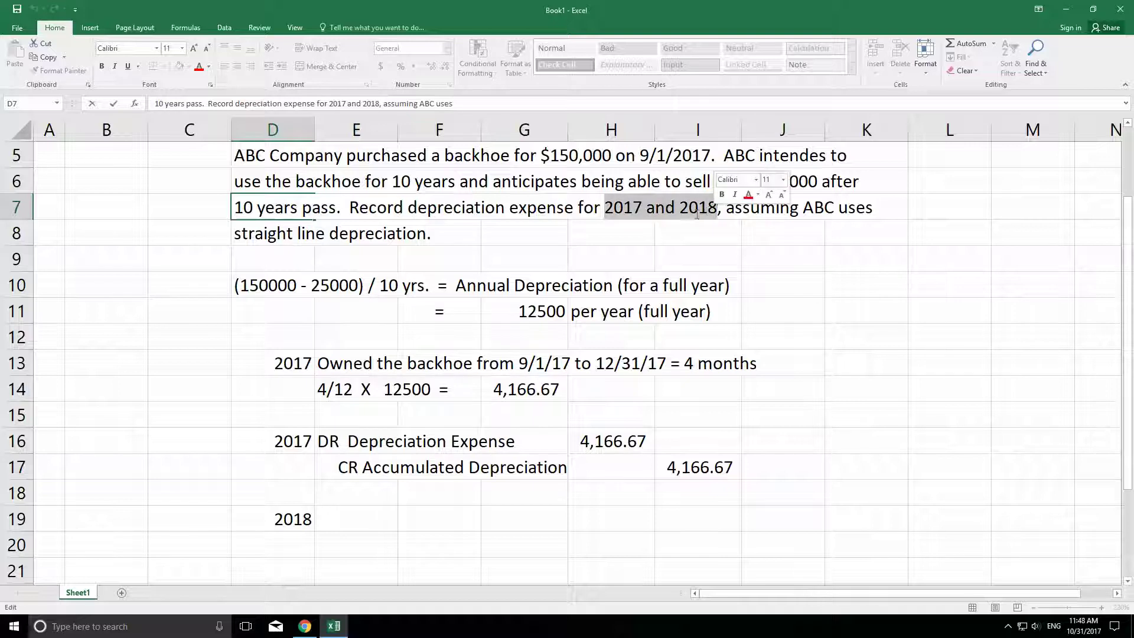
left_click(128, 67)
left_click(952, 311)
Copy the debit and credit account lines from E16:E17 and paste them at E19 for 2018.
left_click(334, 522)
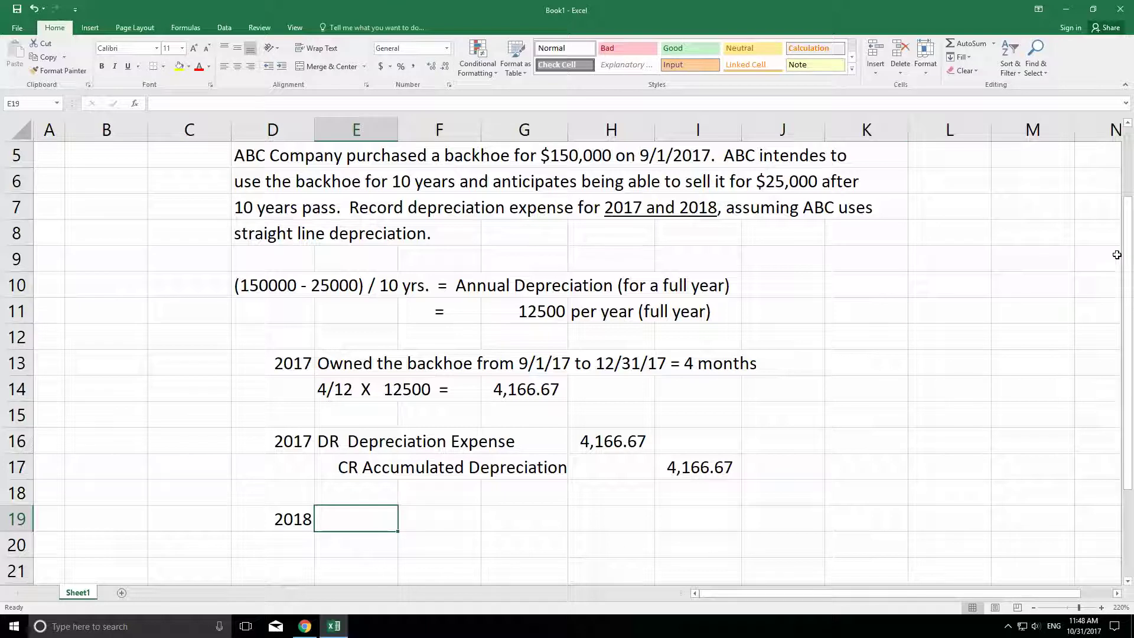
key("Up")
key("Up")
key("Up")
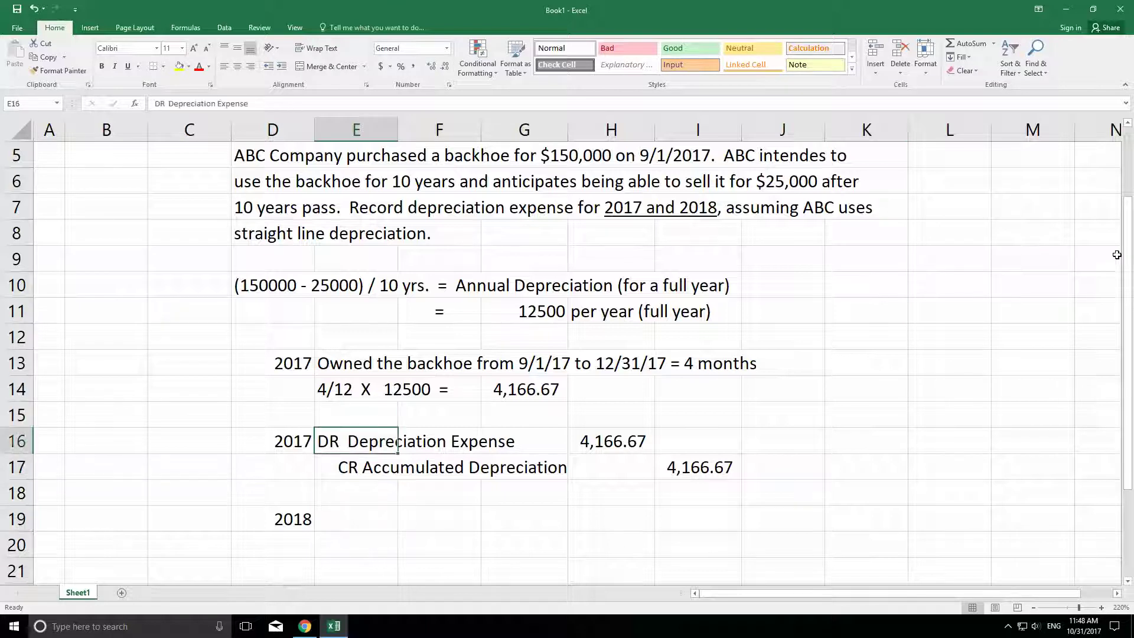
key("shift+Down")
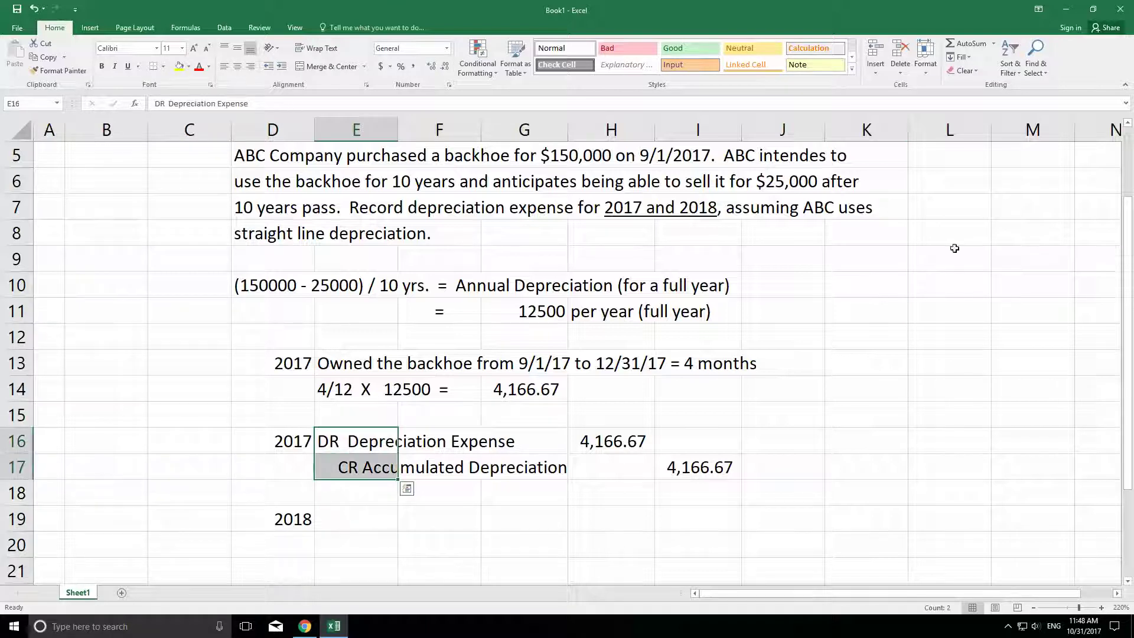
right_click(350, 451)
left_click(378, 219)
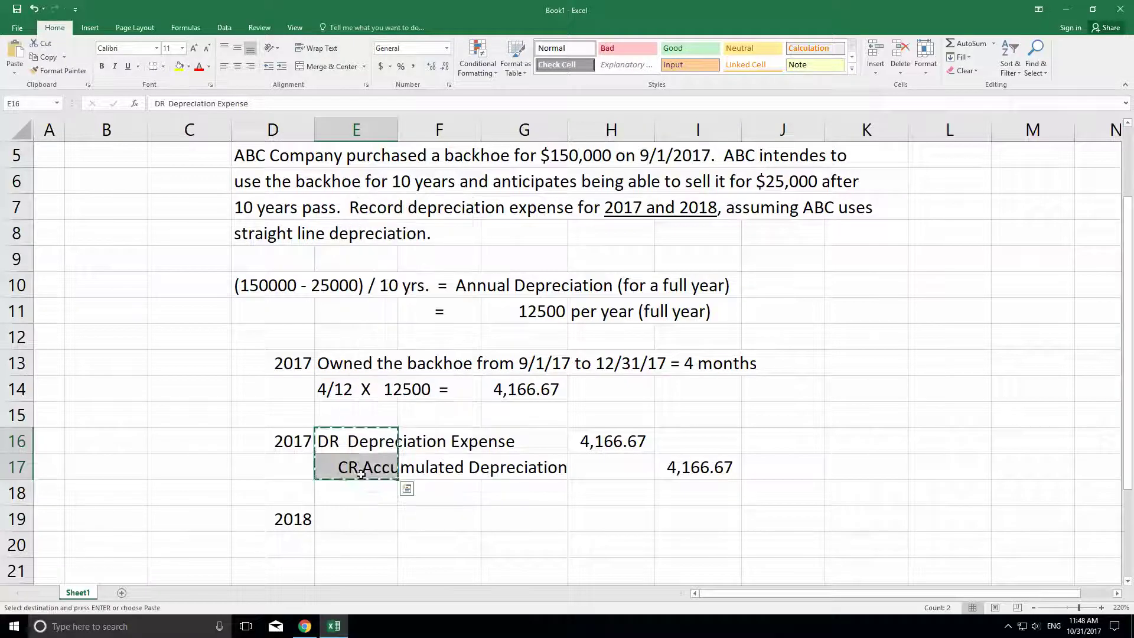
right_click(345, 518)
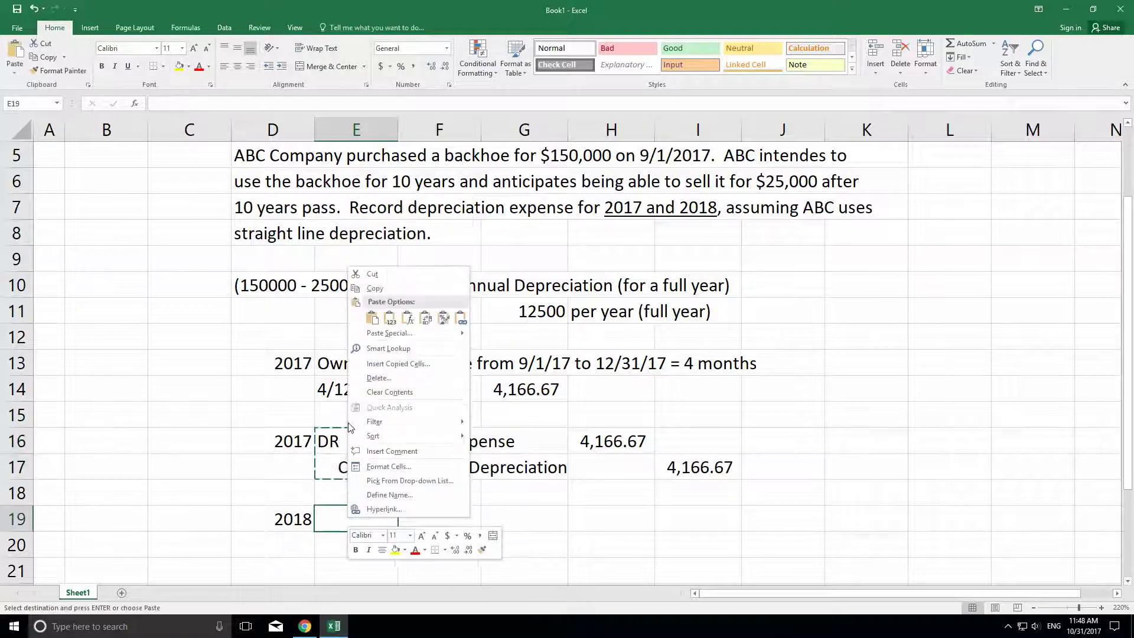
left_click(373, 319)
left_click(948, 494)
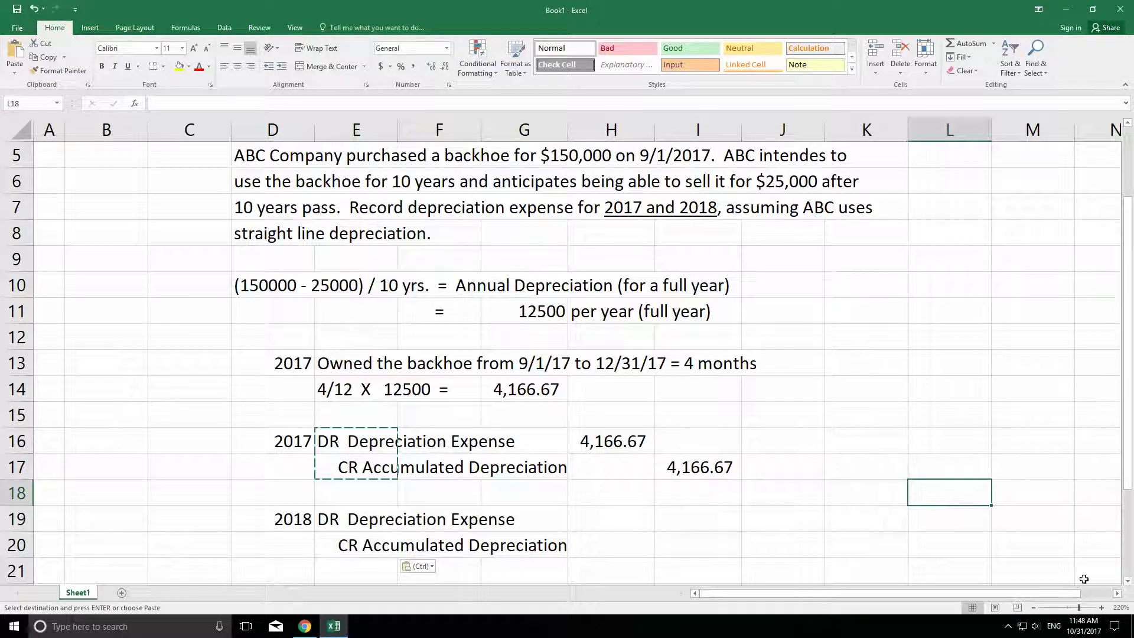
Link the 2018 debit amount in cell H19 to the full-year depreciation with the formula =G11.
left_click(1128, 582)
left_click(1127, 582)
left_click(1128, 582)
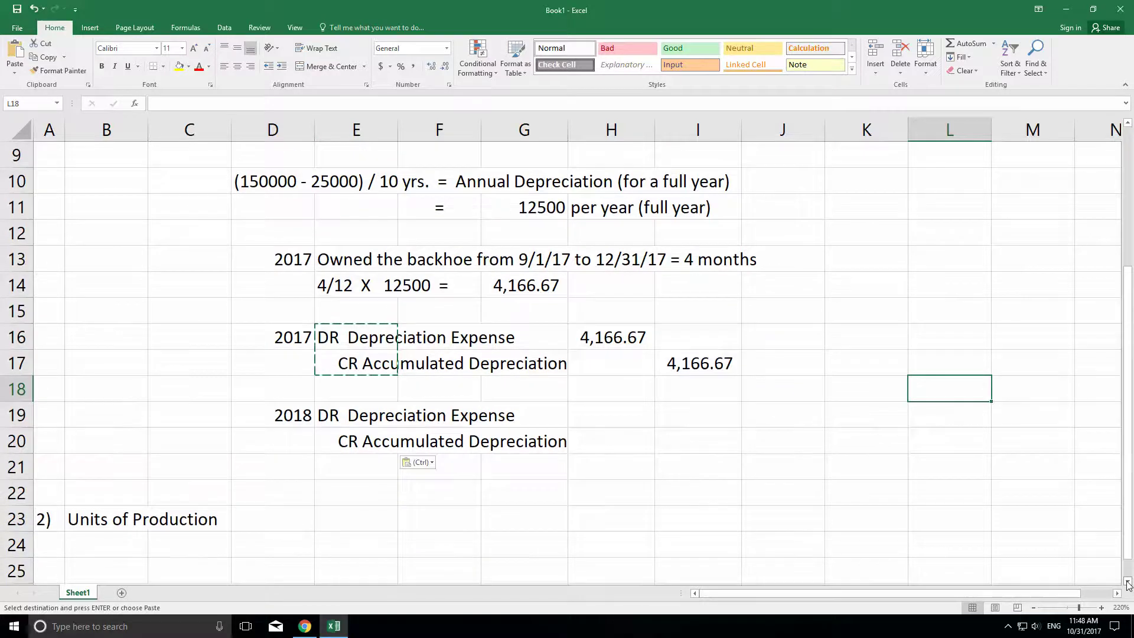
left_click(874, 491)
left_click(612, 395)
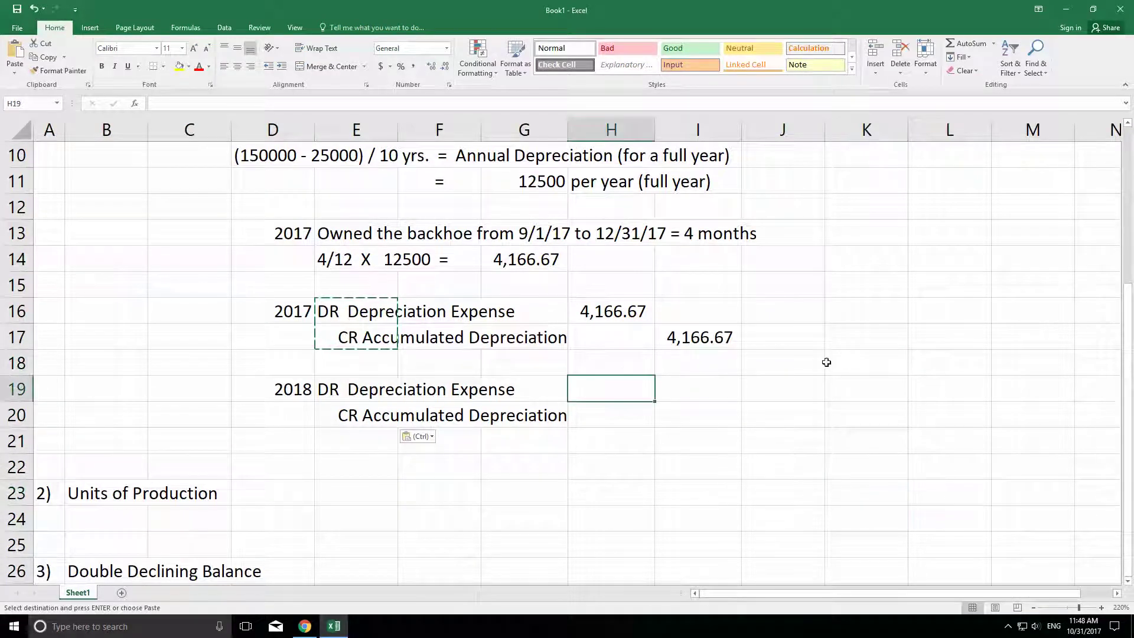
type("=")
key("Up")
key("Up")
key("Up")
key("Up")
key("Up")
key("Up")
key("Up")
key("Up")
key("Up")
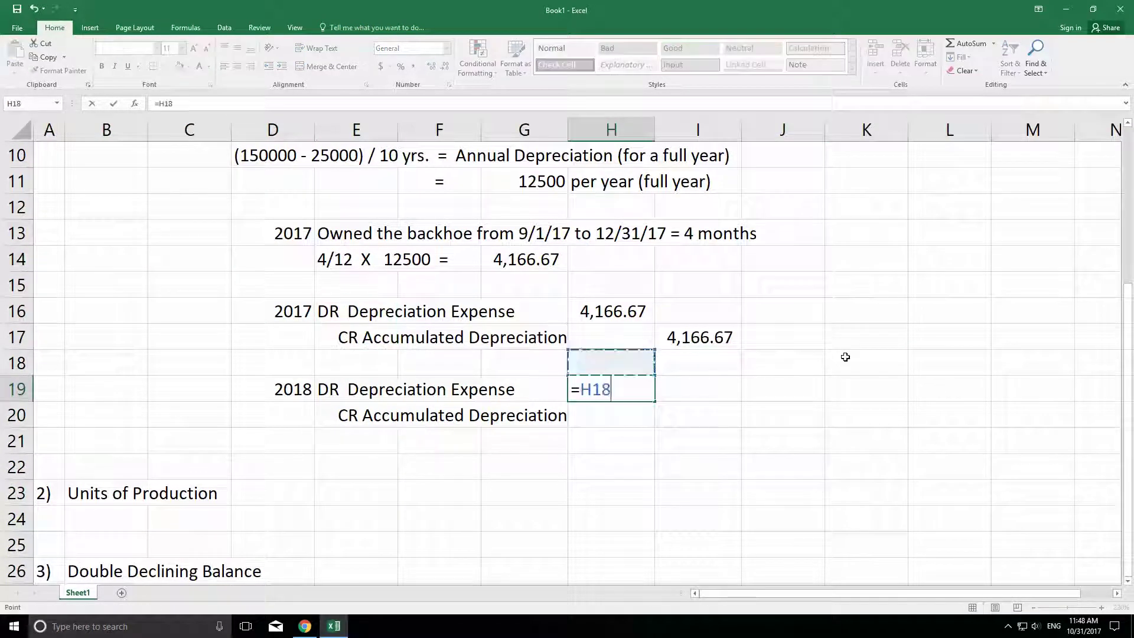
key("Left")
key("Down")
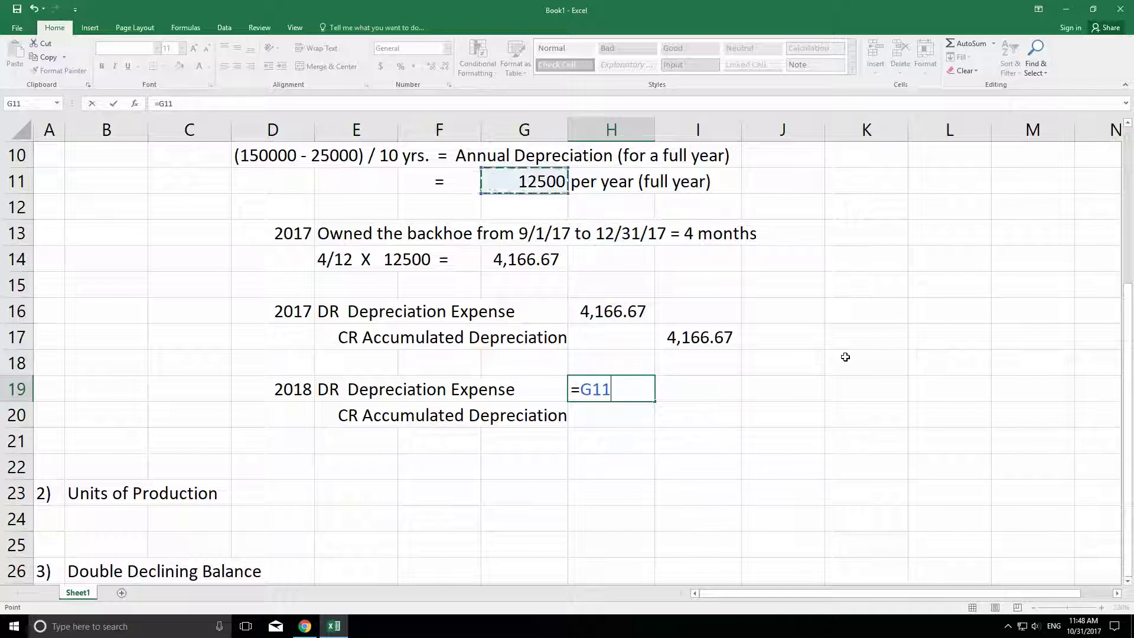
key("Return")
Link the 2018 credit amount in cell I20 to the debit amount with the formula =H19.
key("Right")
type("=")
key("Left")
key("Up")
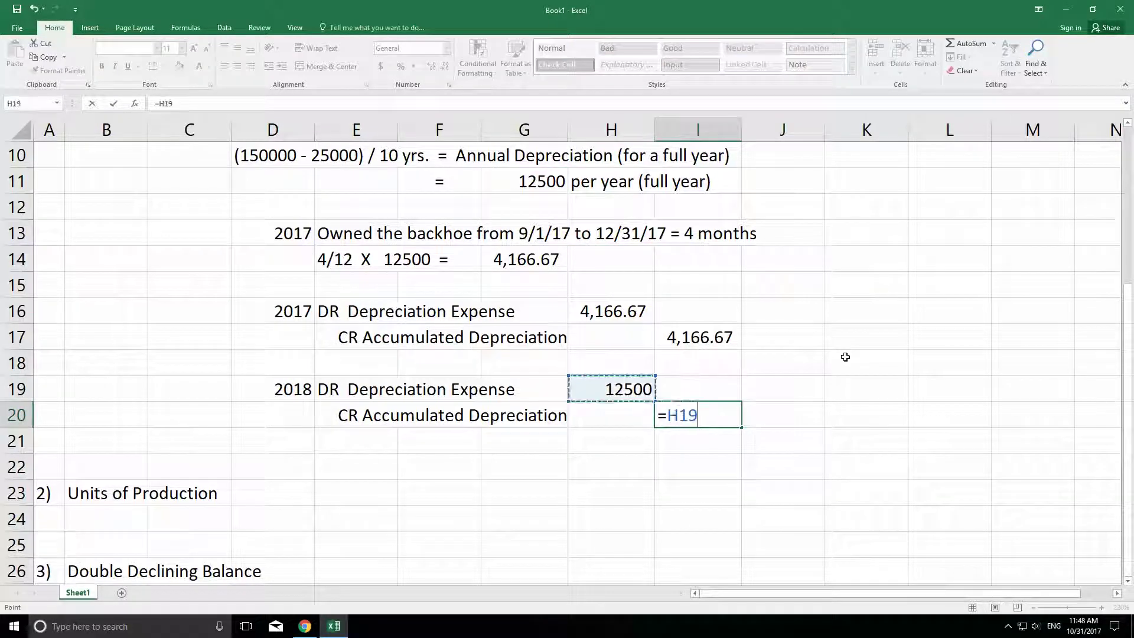
key("Return")
Format the 2018 journal entry amounts in H19:I20 with thousands separators and two decimals.
left_click_drag(596, 385, 696, 413)
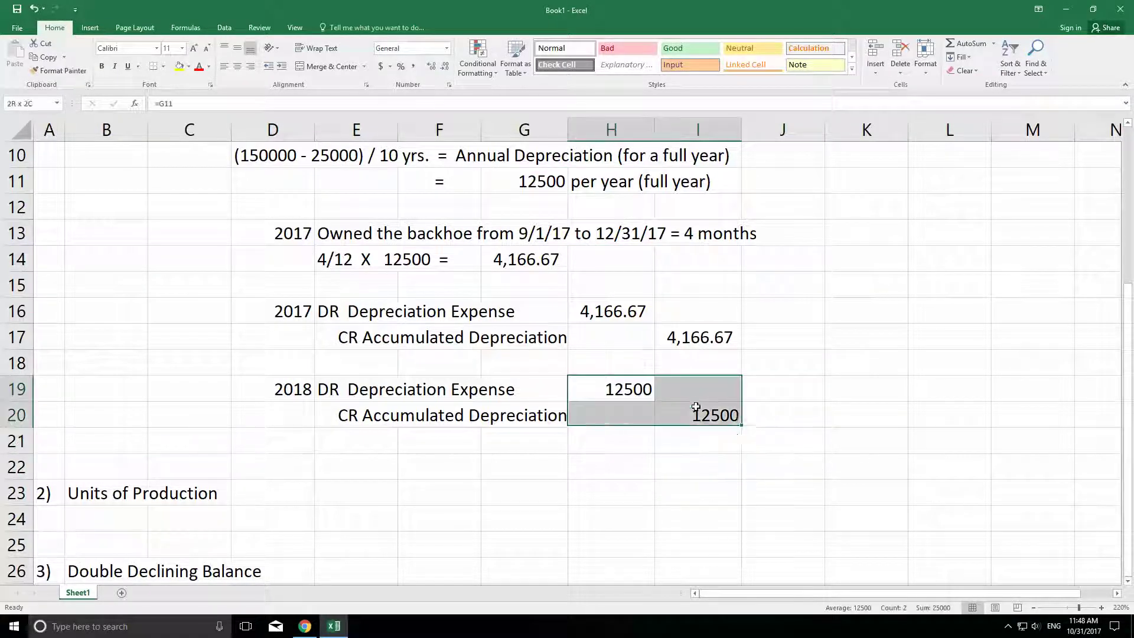
left_click(414, 66)
left_click(930, 286)
left_click_drag(969, 421, 971, 442)
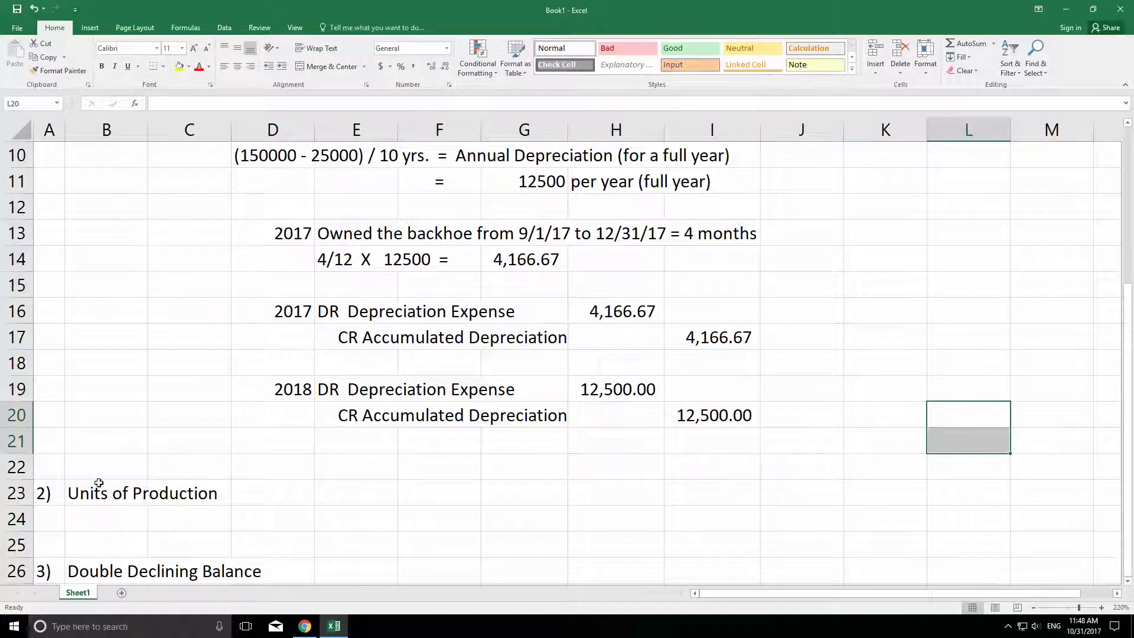
Review the straight-line backhoe problem, its depreciation calculation and the 2017 and 2018 journal entries.
left_click_drag(48, 493, 142, 570)
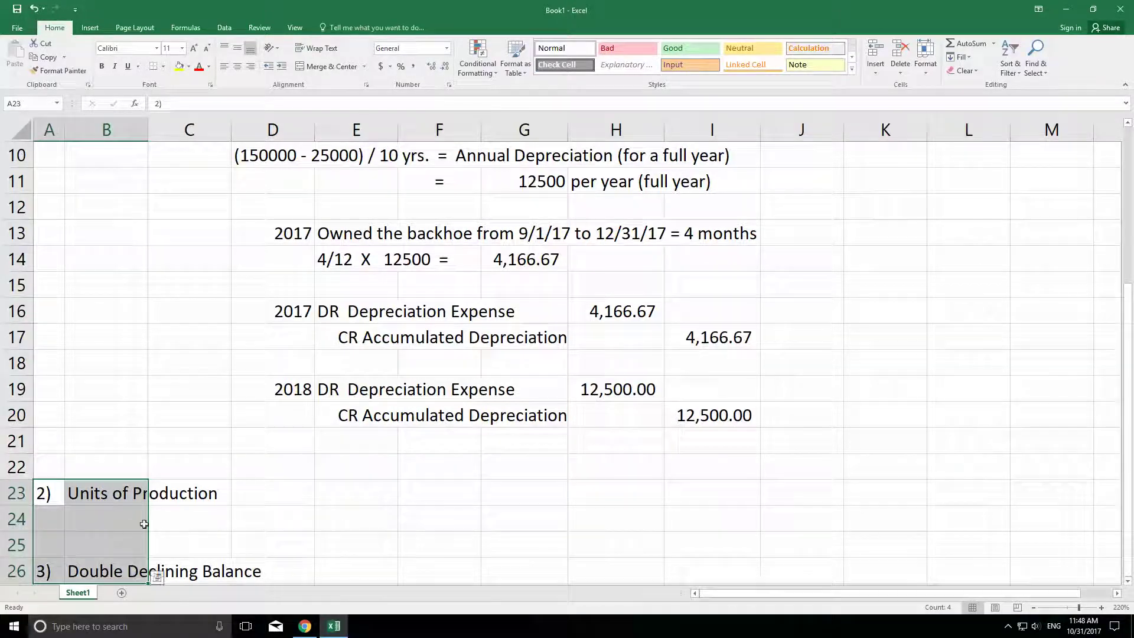
left_click(434, 515)
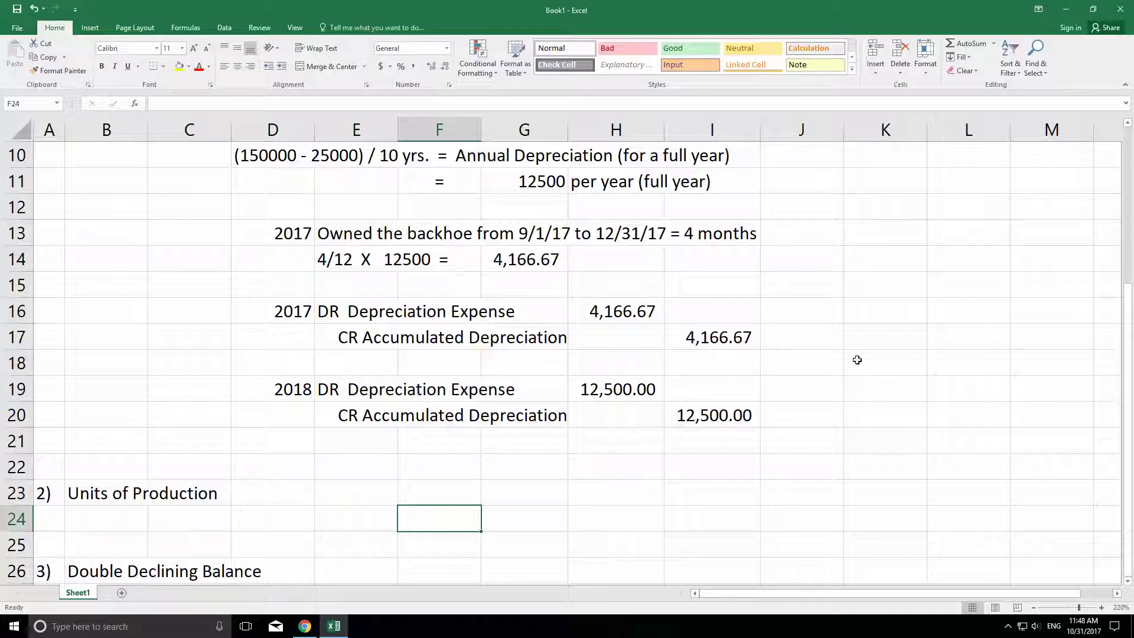
left_click(775, 293)
scroll(778, 297, "up", 2)
scroll(778, 298, "up", 1)
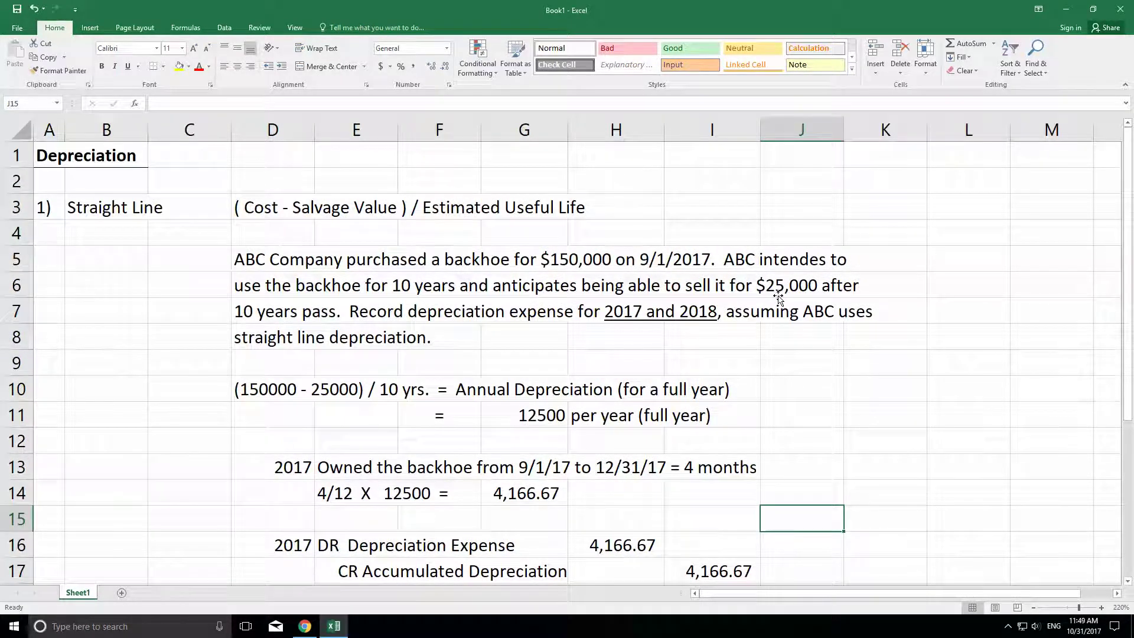
scroll(779, 298, "down", 2)
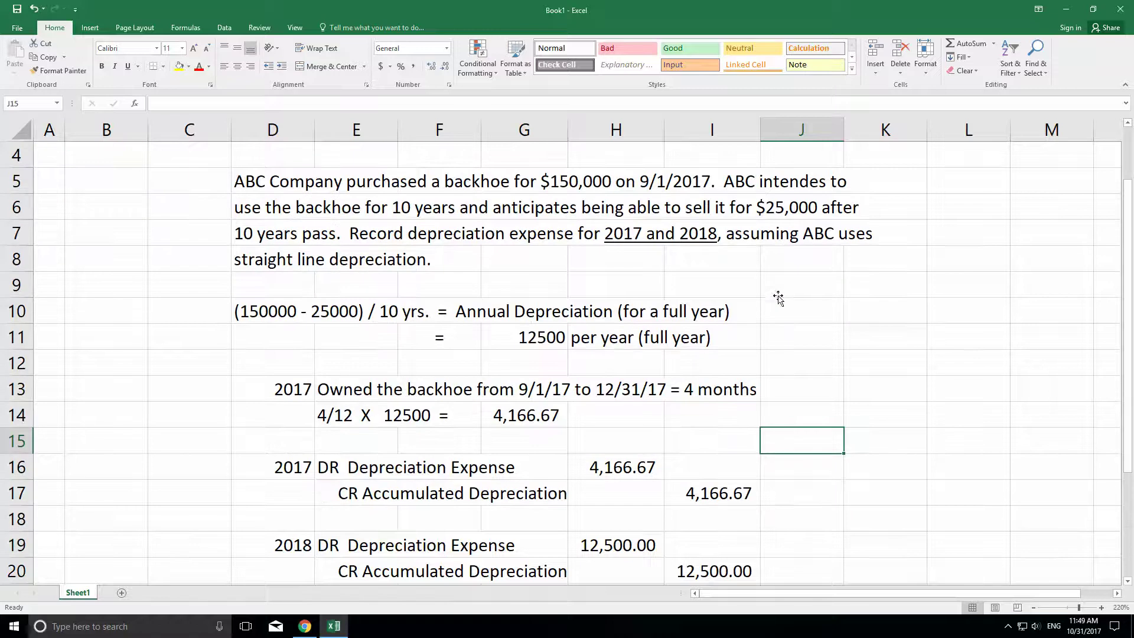
scroll(777, 299, "up", 2)
scroll(780, 286, "down", 4)
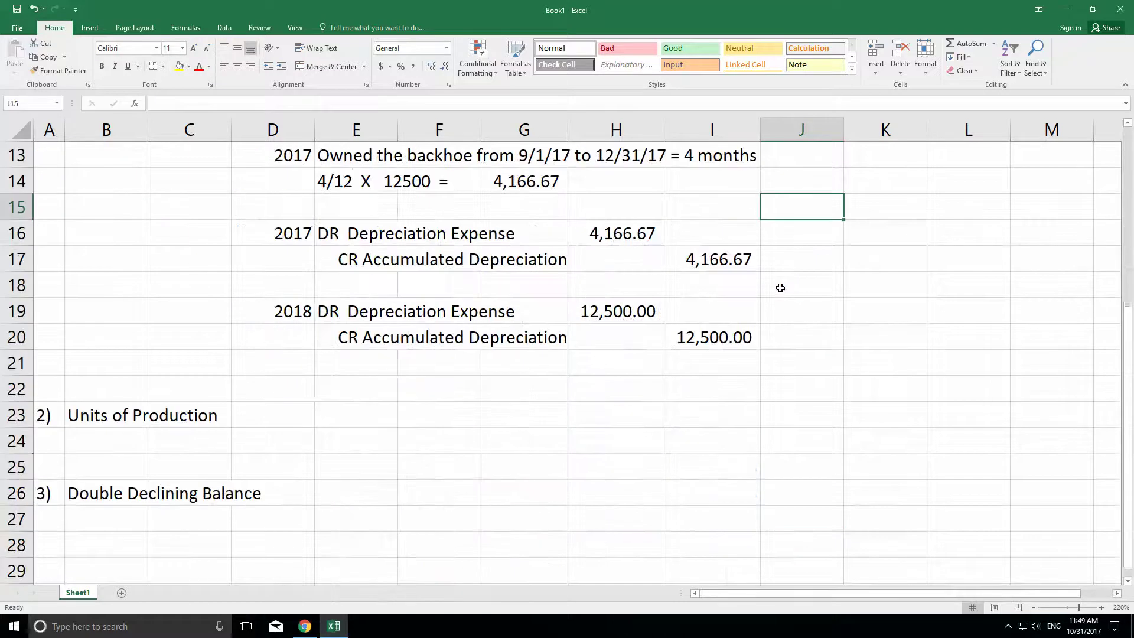
Move the Units of Production and Double Declining Balance headings down six rows, to rows 29 and 32.
left_click(25, 415)
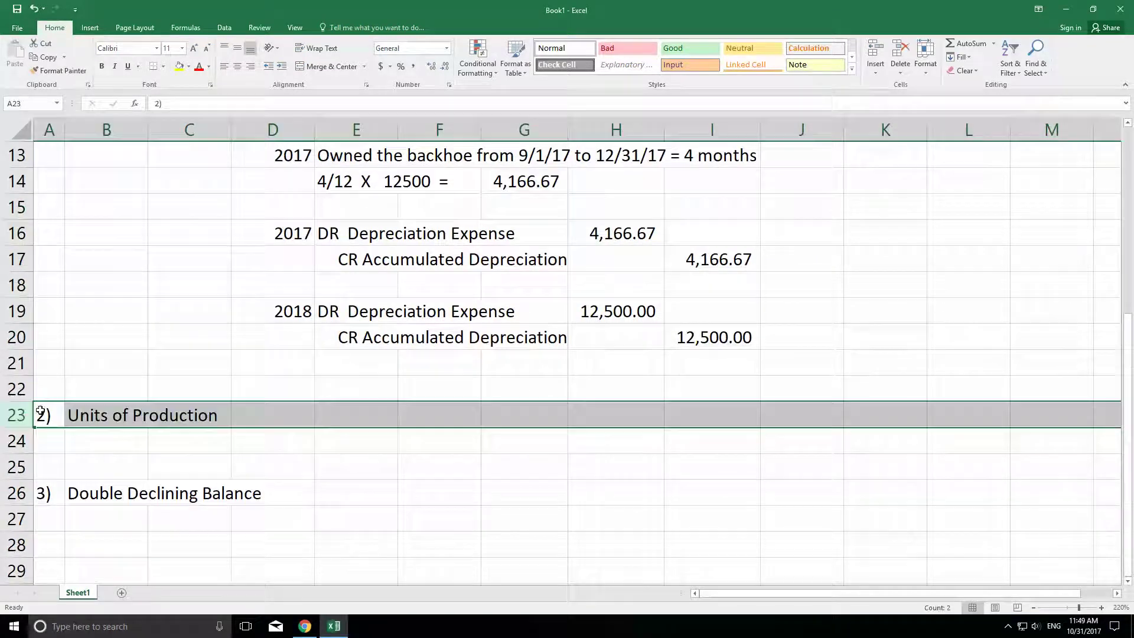
left_click_drag(43, 415, 92, 599)
left_click(505, 390)
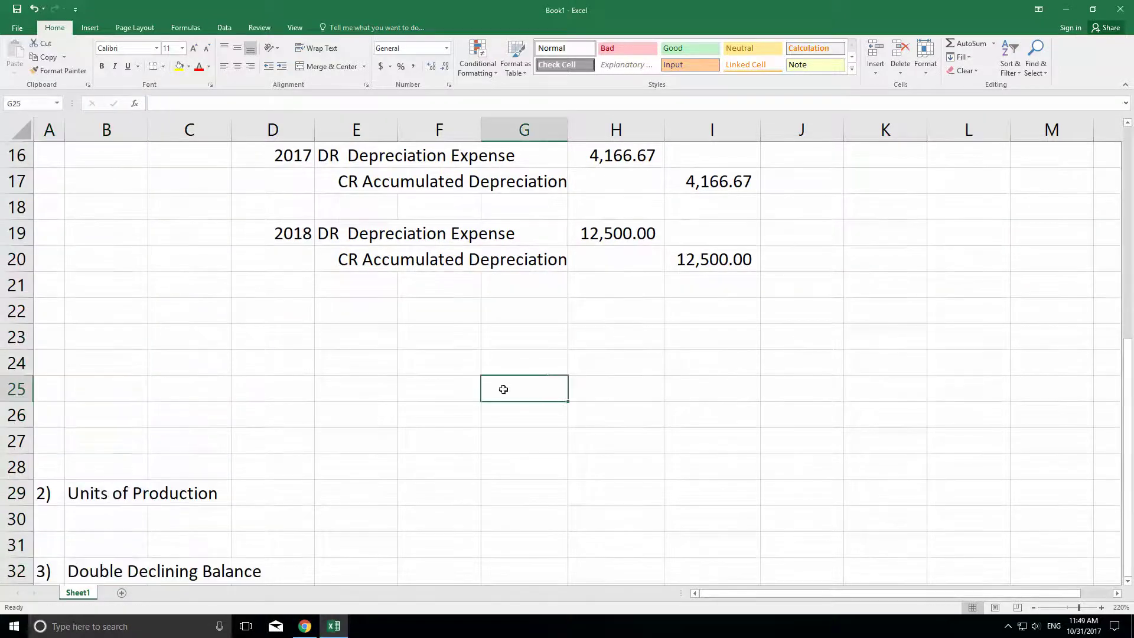
scroll(553, 375, "up", 2)
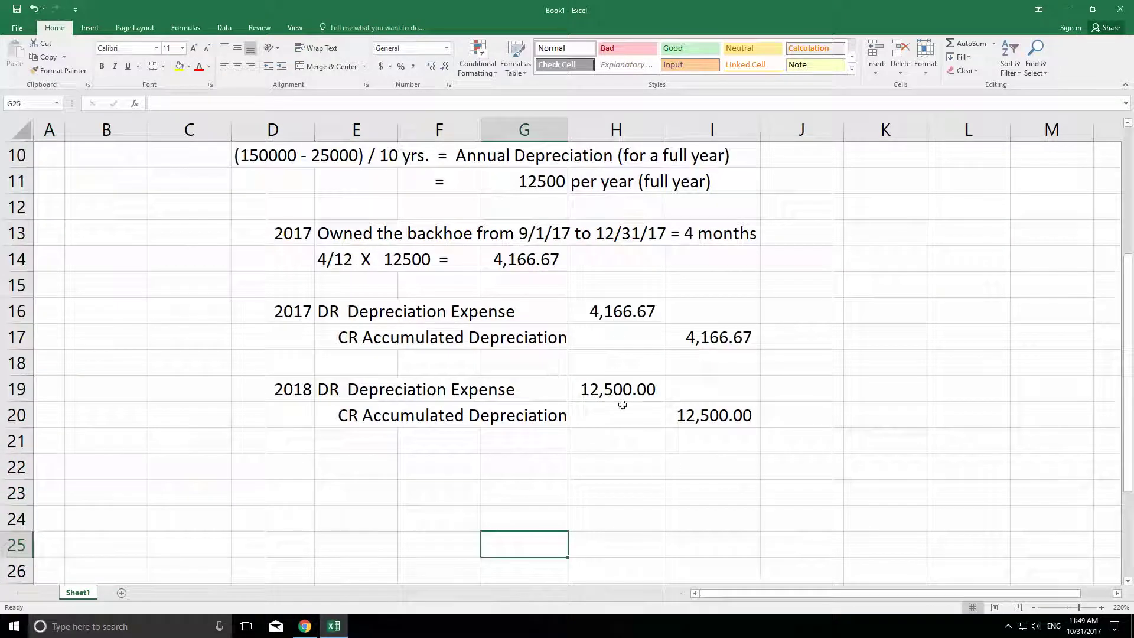
left_click_drag(604, 391, 707, 410)
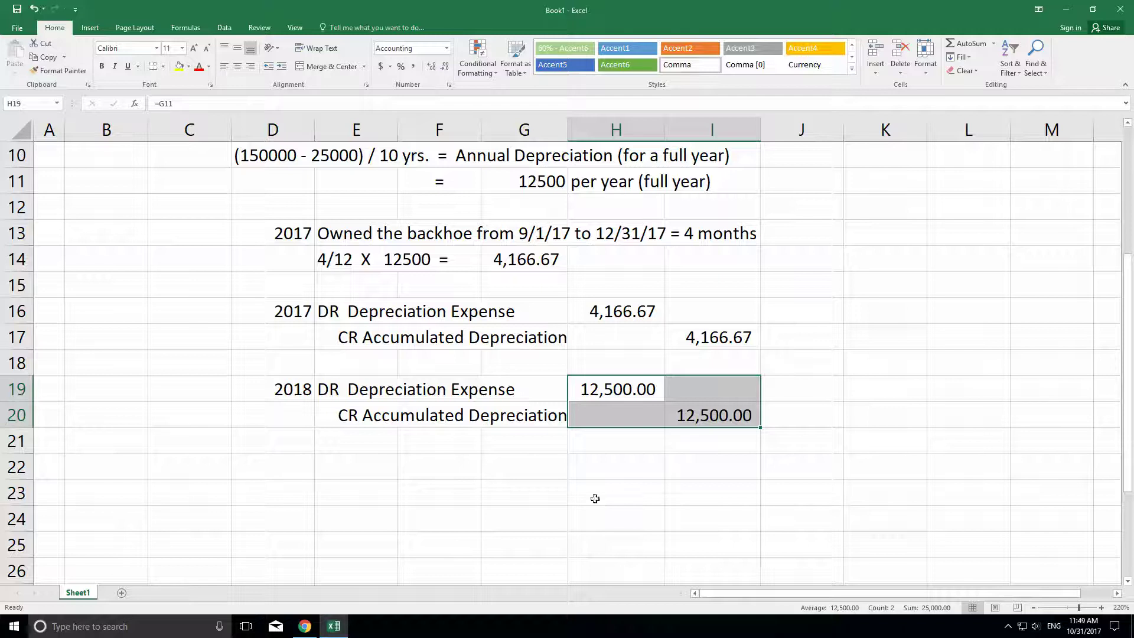
left_click(490, 467)
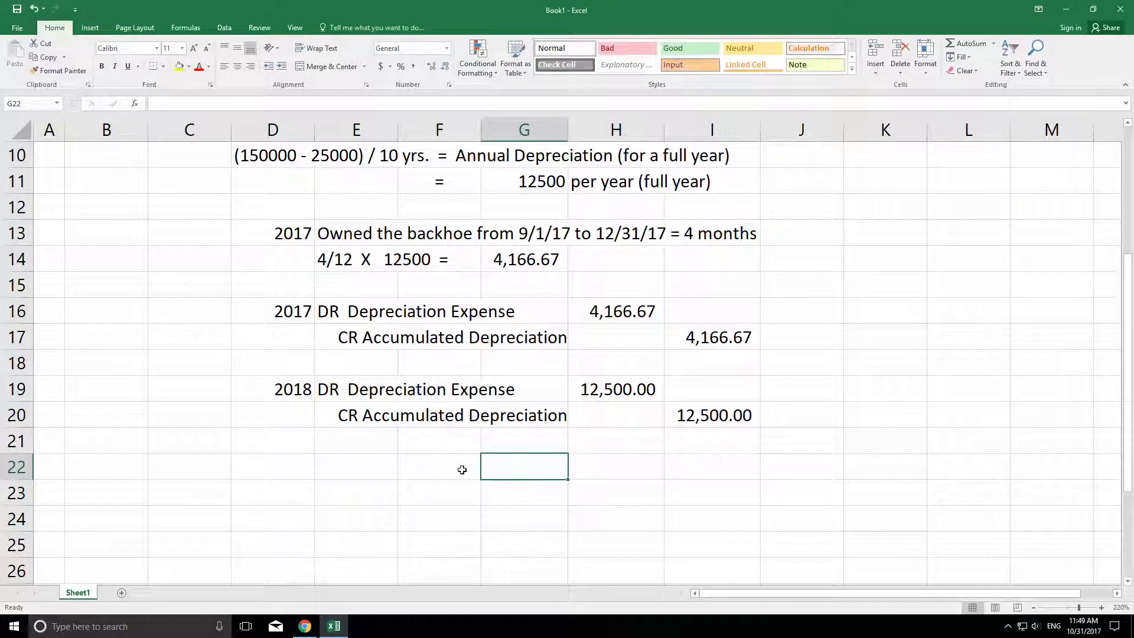
left_click(416, 469)
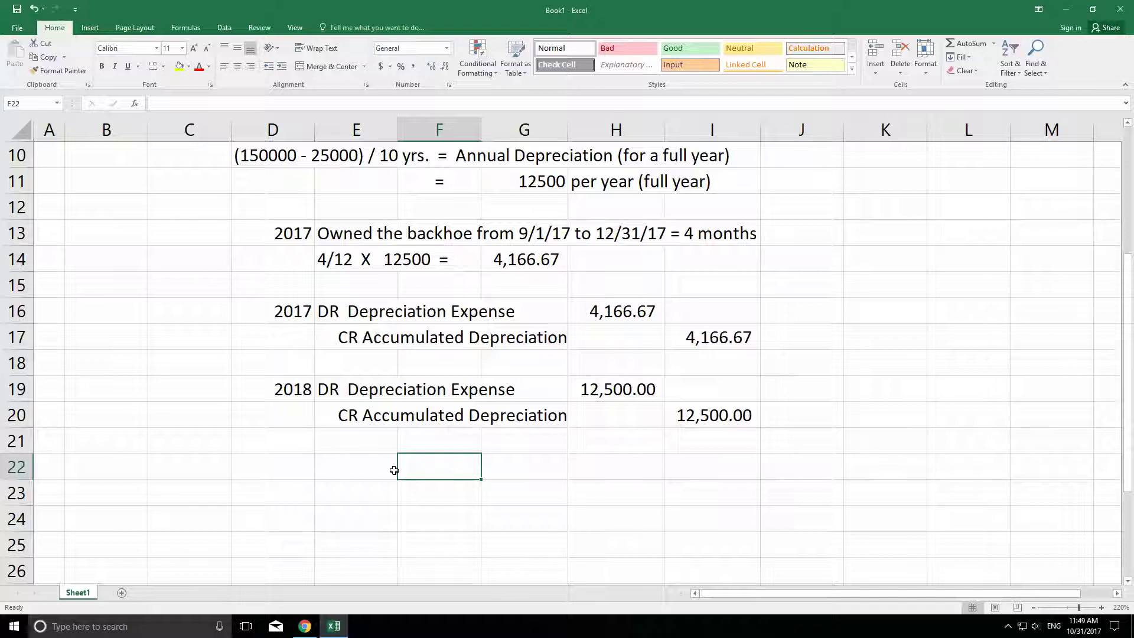
left_click(182, 481)
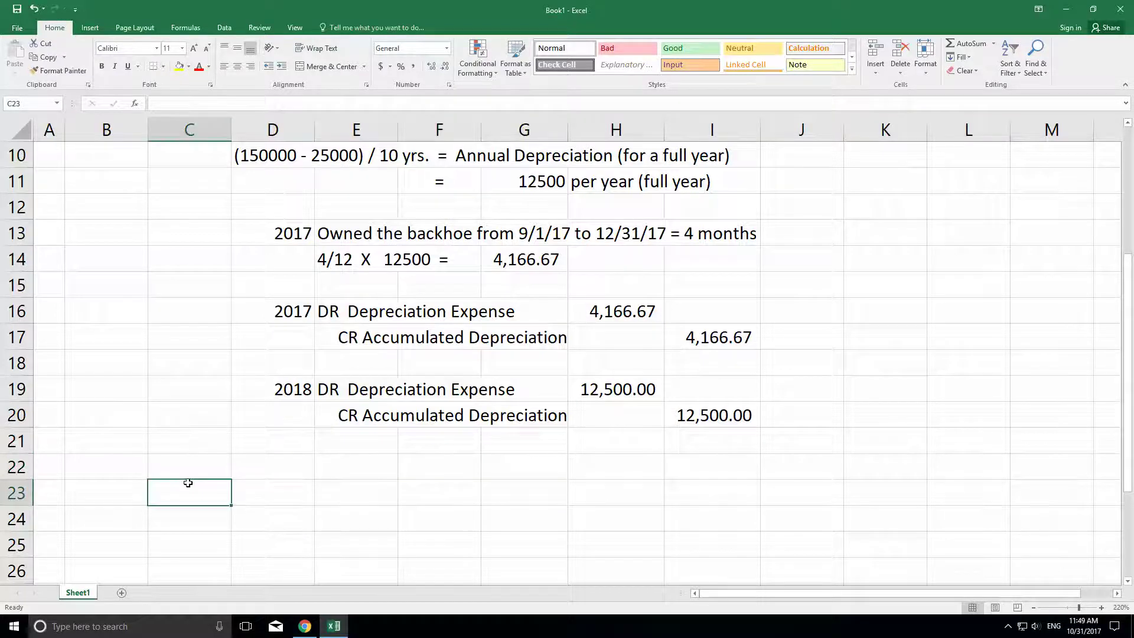
scroll(201, 452, "up", 3)
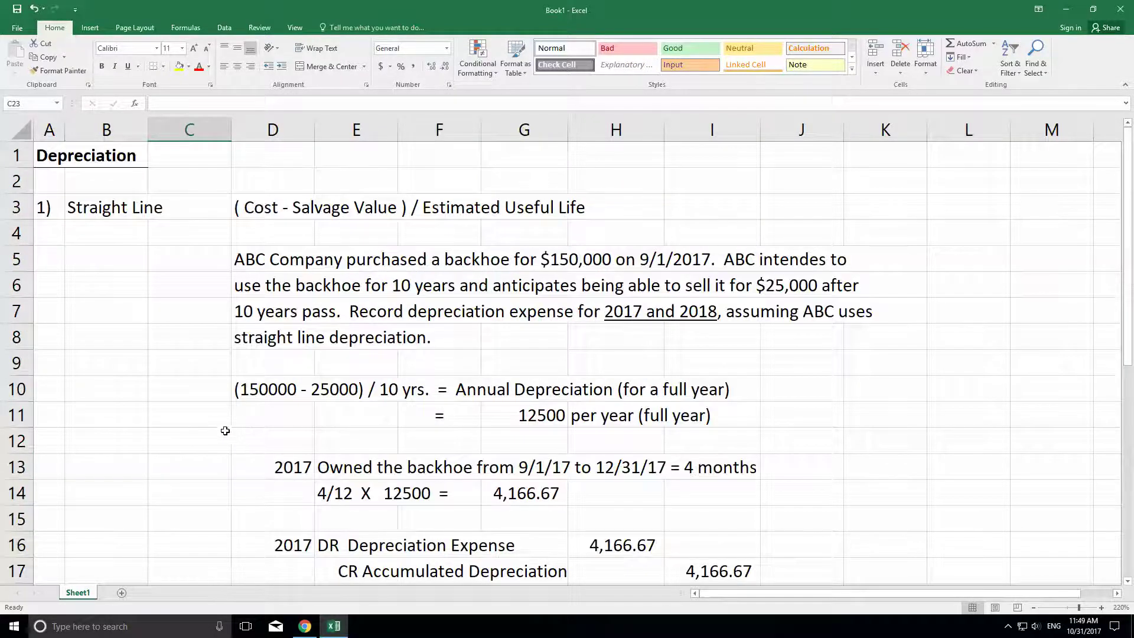
Move the Units of Production heading back up to A23:B23 and the Double Declining Balance heading further down, below row 35.
scroll(213, 423, "down", 6)
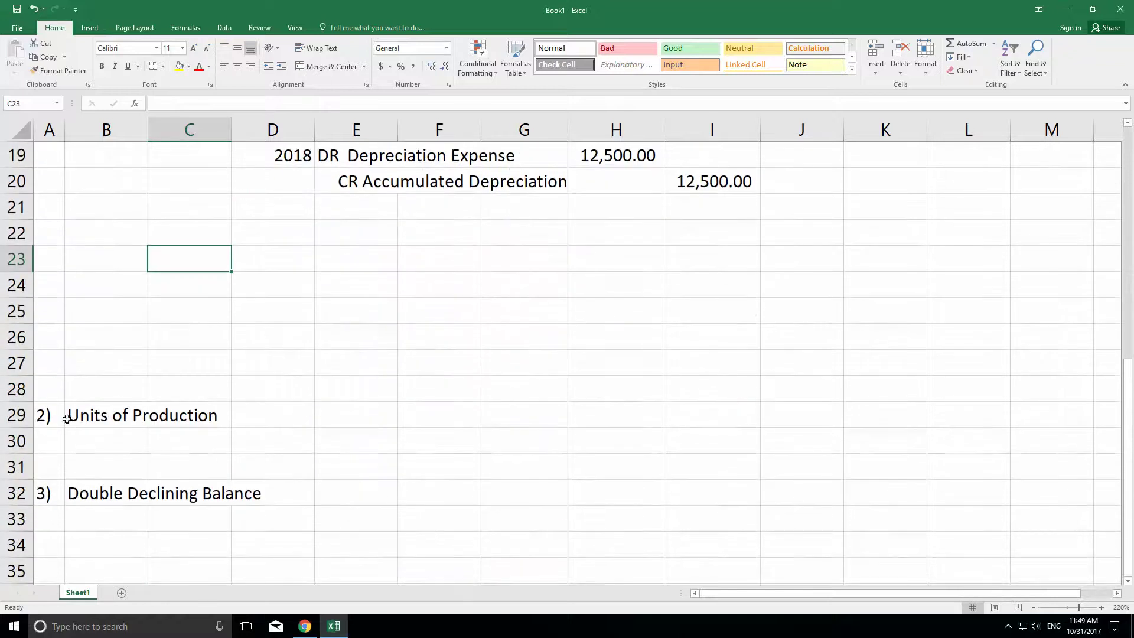
left_click(44, 417)
left_click(71, 417, "shift")
left_click_drag(78, 402, 69, 259)
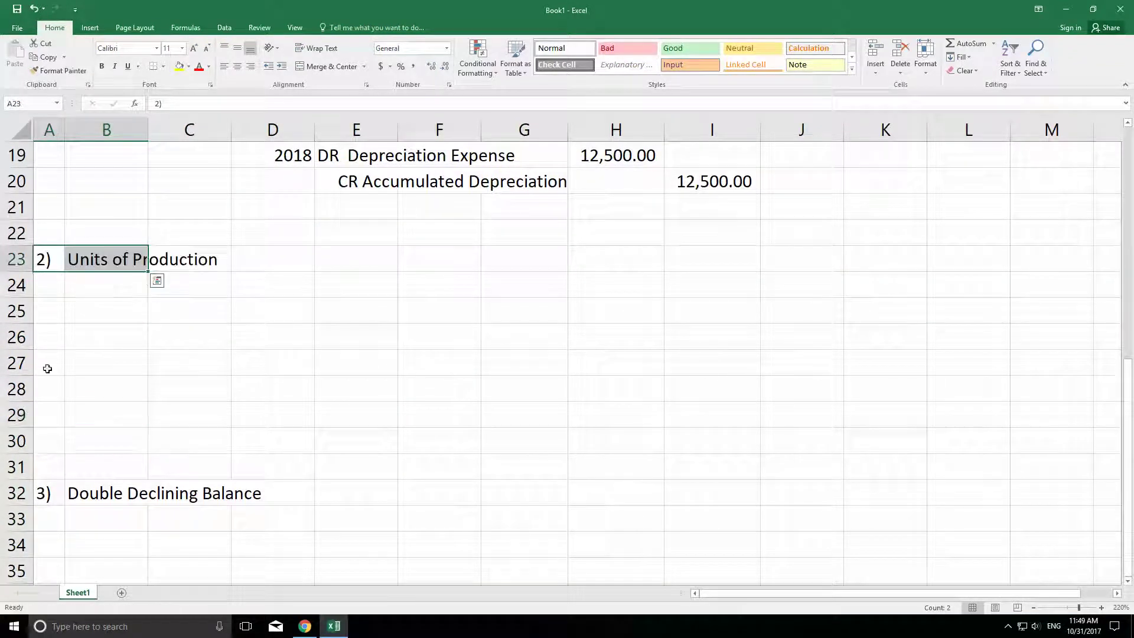
left_click_drag(49, 488, 97, 573)
left_click(276, 448)
scroll(280, 448, "up", 3)
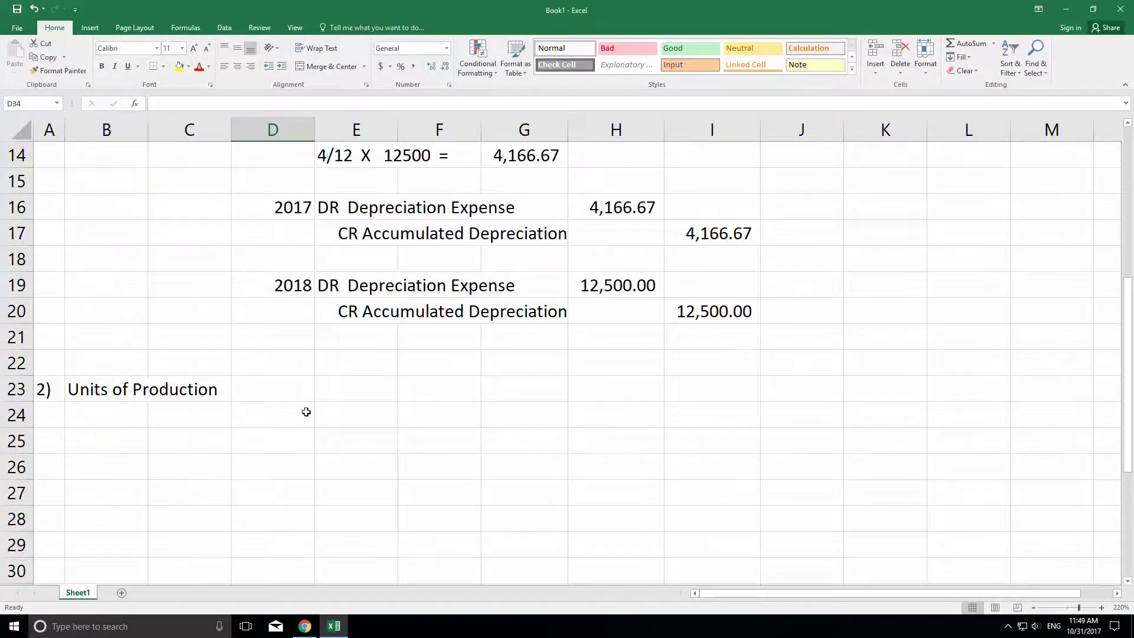
scroll(312, 412, "up", 1)
scroll(312, 411, "up", 3)
scroll(312, 407, "down", 1)
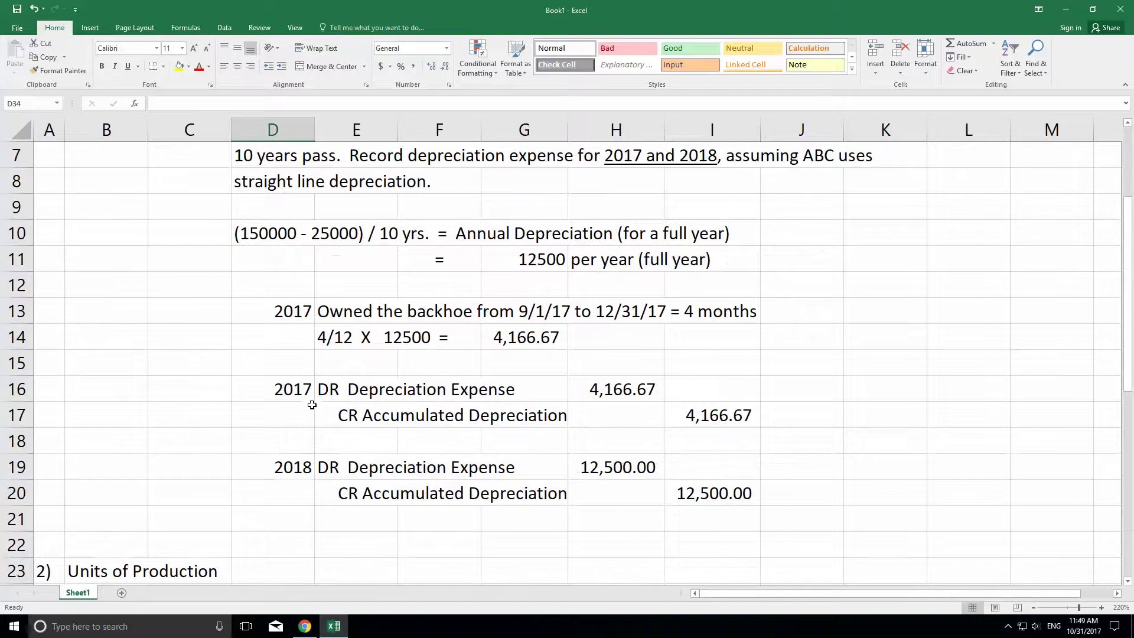
Copy the straight-line formula text from cell D3 and paste it into D23 beside the Units of Production heading.
scroll(307, 396, "down", 4)
left_click(261, 262)
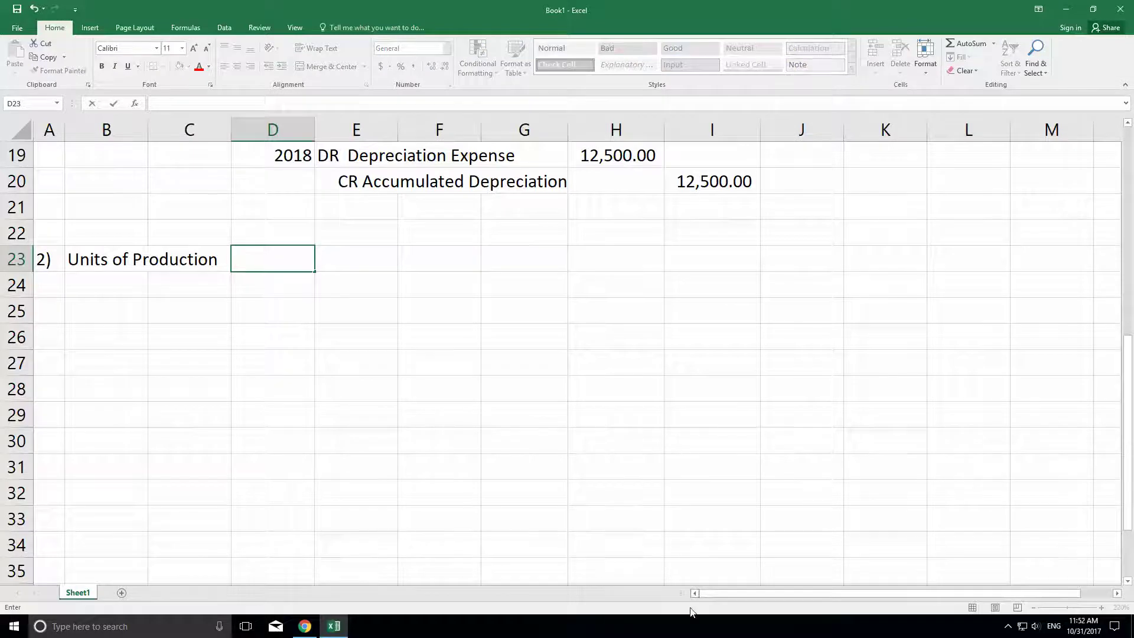
scroll(467, 396, "up", 5)
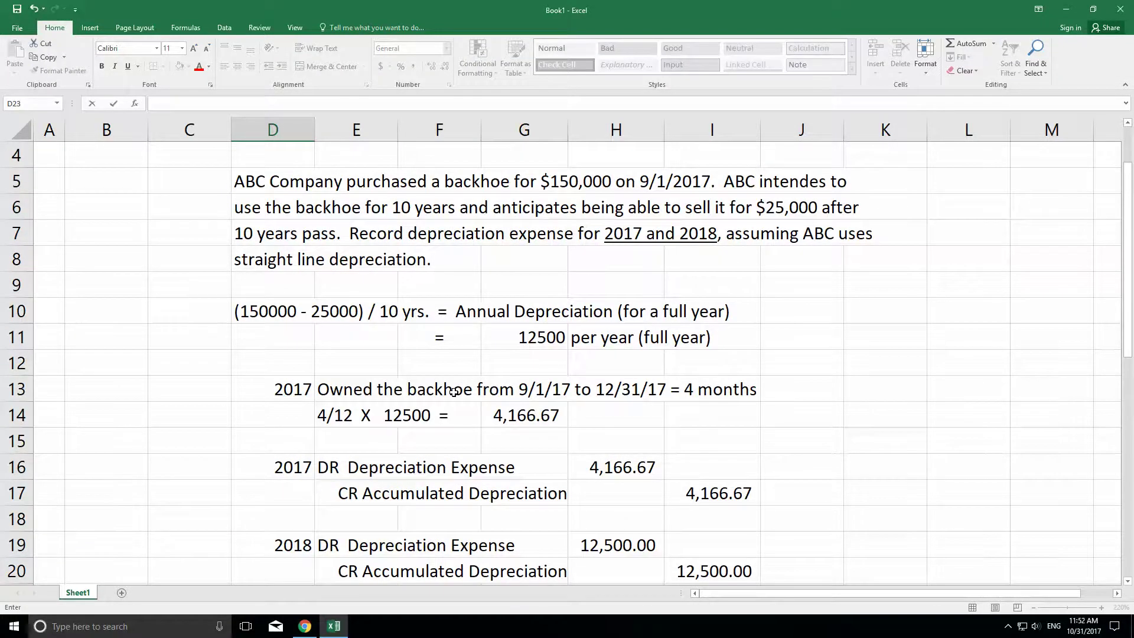
scroll(453, 392, "up", 1)
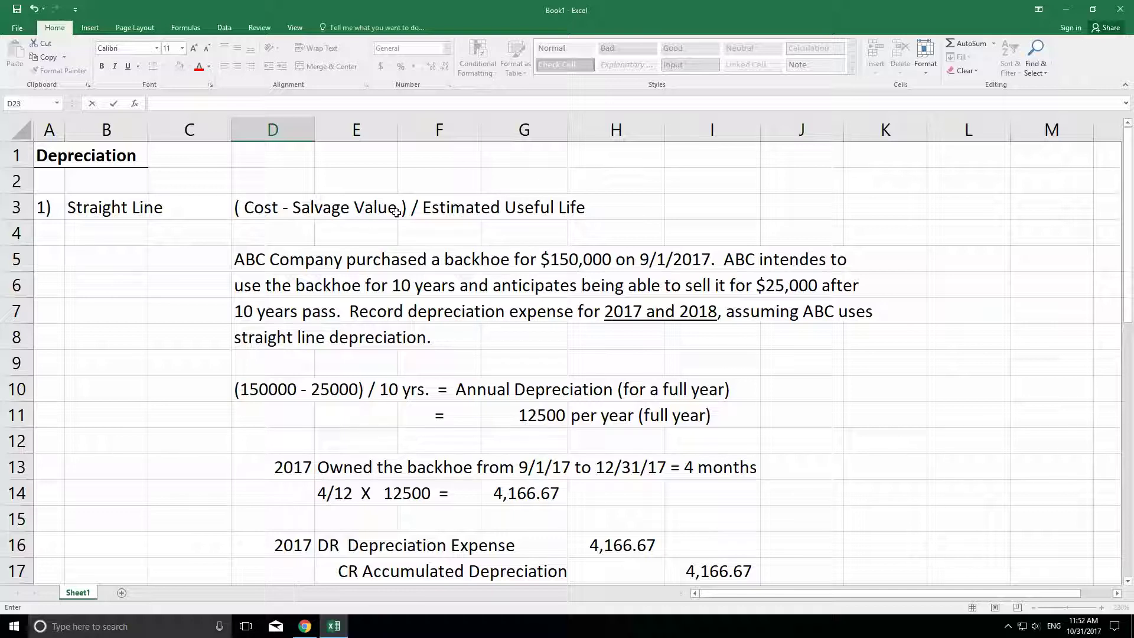
right_click(262, 208)
left_click(278, 231)
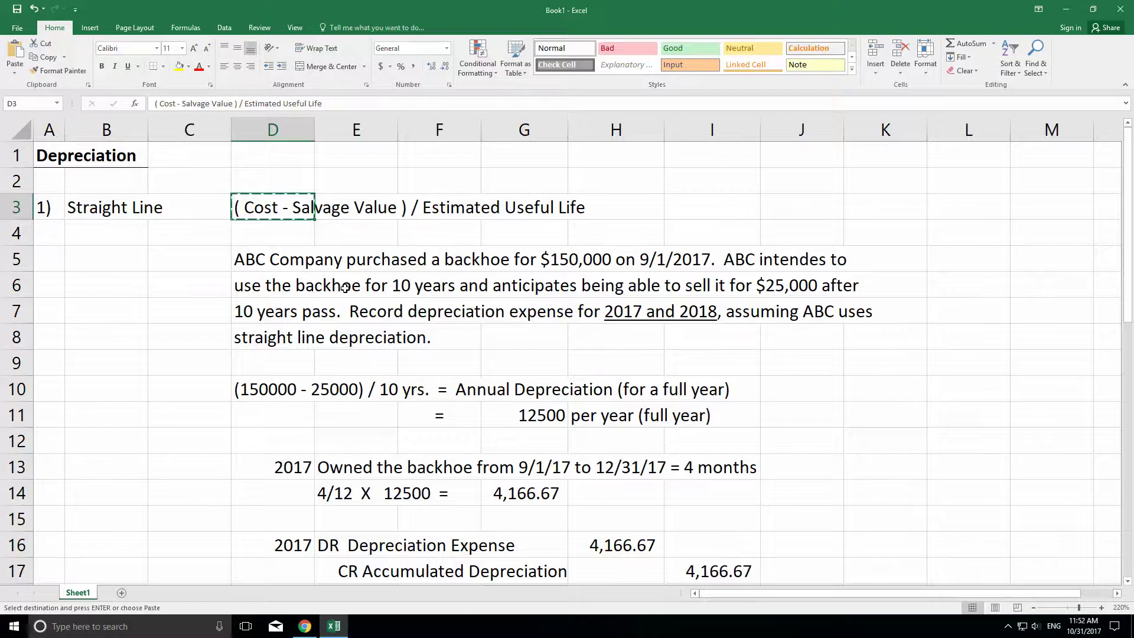
scroll(345, 288, "down", 6)
left_click(273, 257)
right_click(275, 258)
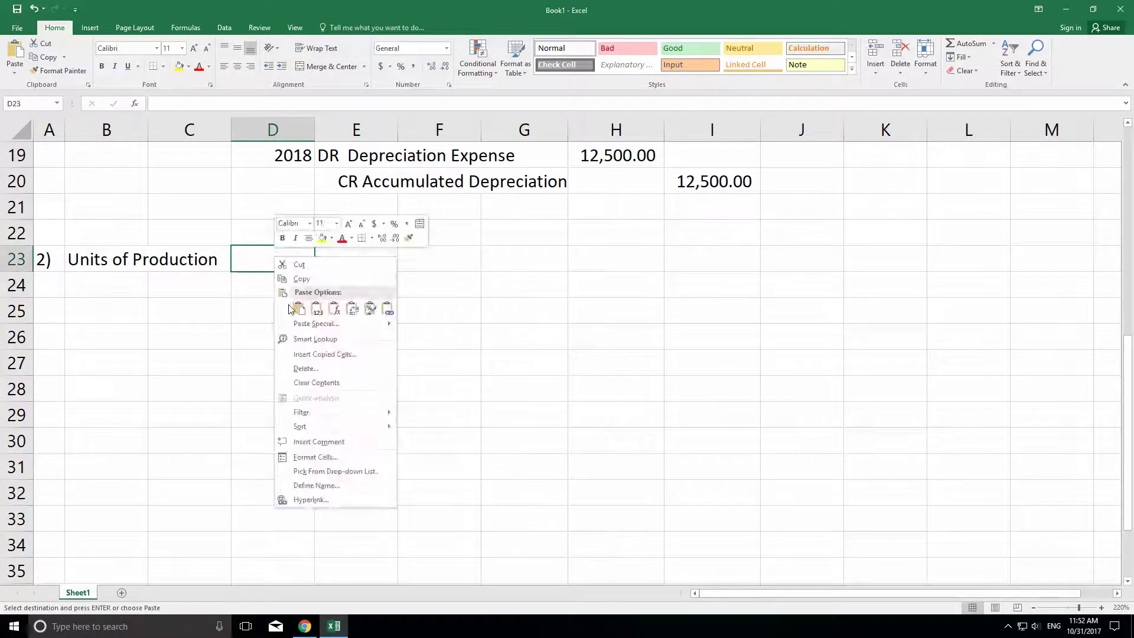
left_click(290, 308)
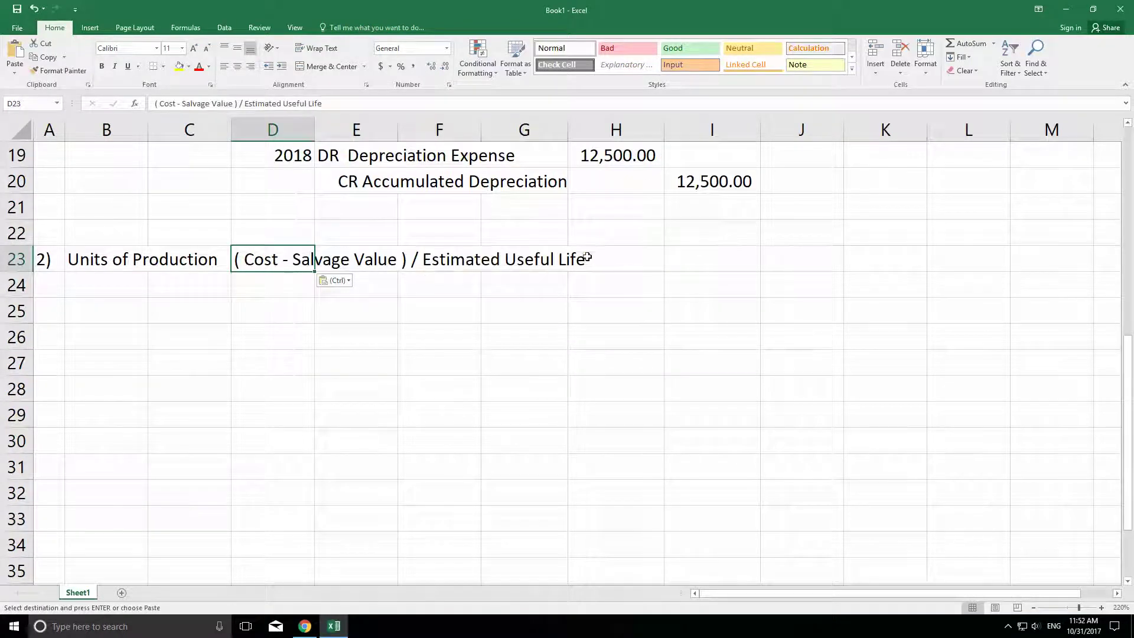
Append "in Units = Depeciation per Unit" to the formula text in cell D23.
double_click(272, 259)
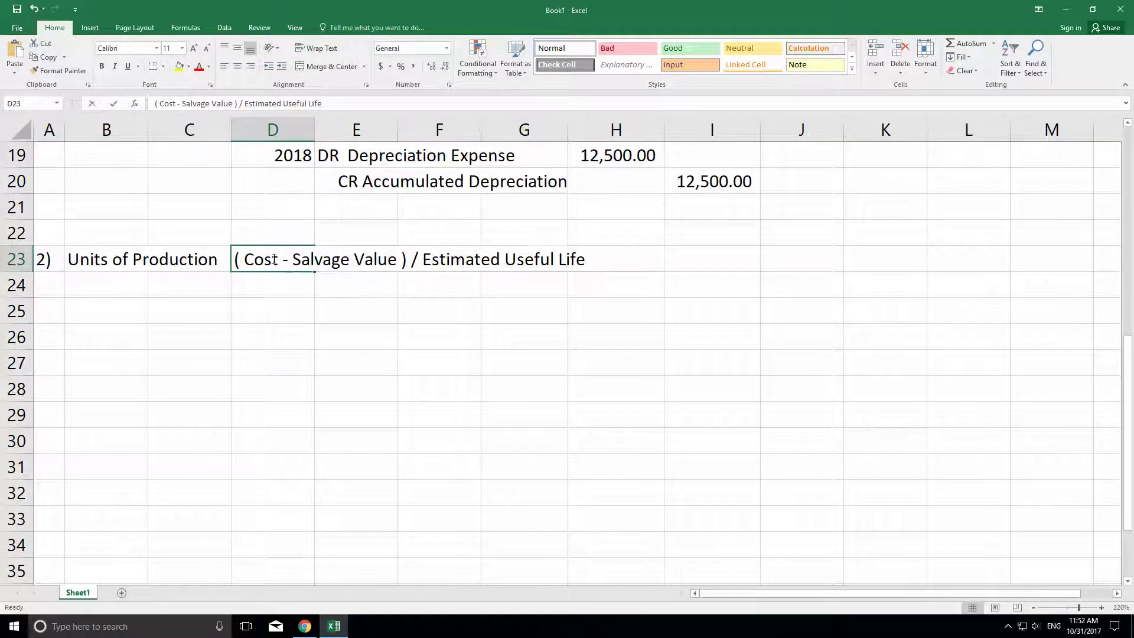
left_click(584, 261)
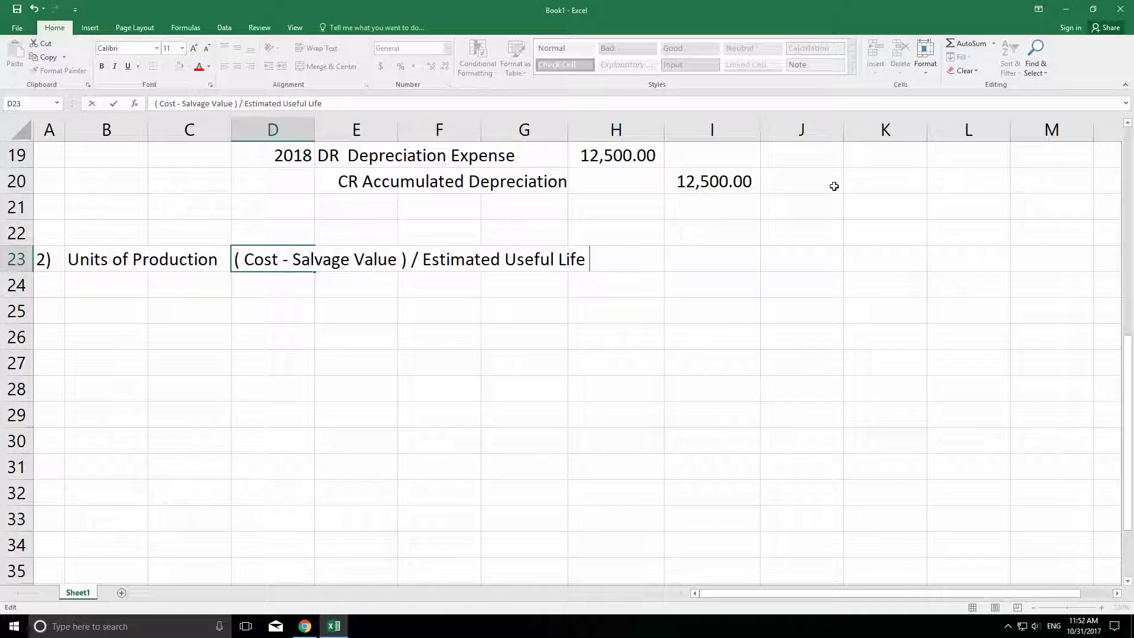
type("in Units = ")
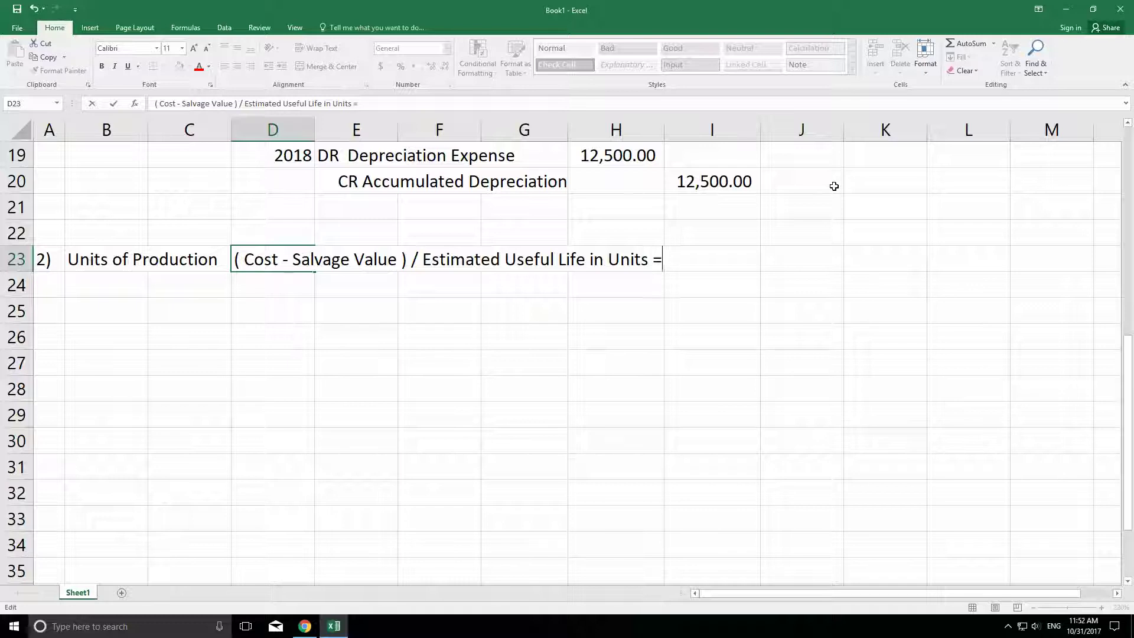
type("Depeciation pe")
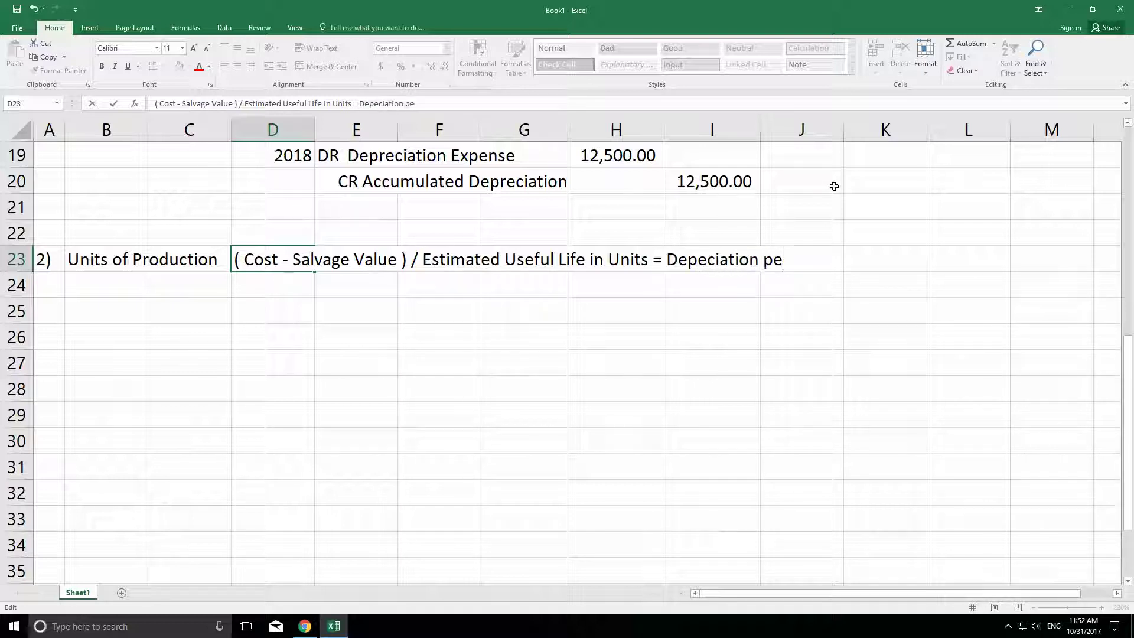
type("r Unit")
key("Return")
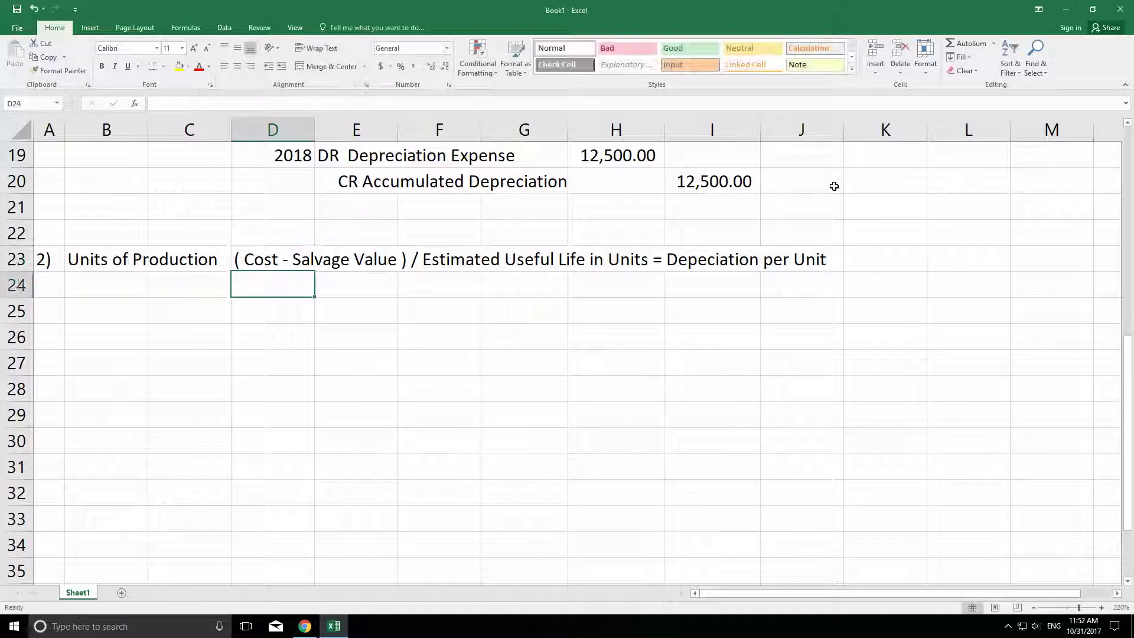
Enter "For each year multiply the Depreciation per unit X the actual units produced in that year" in cell D25.
key("Return")
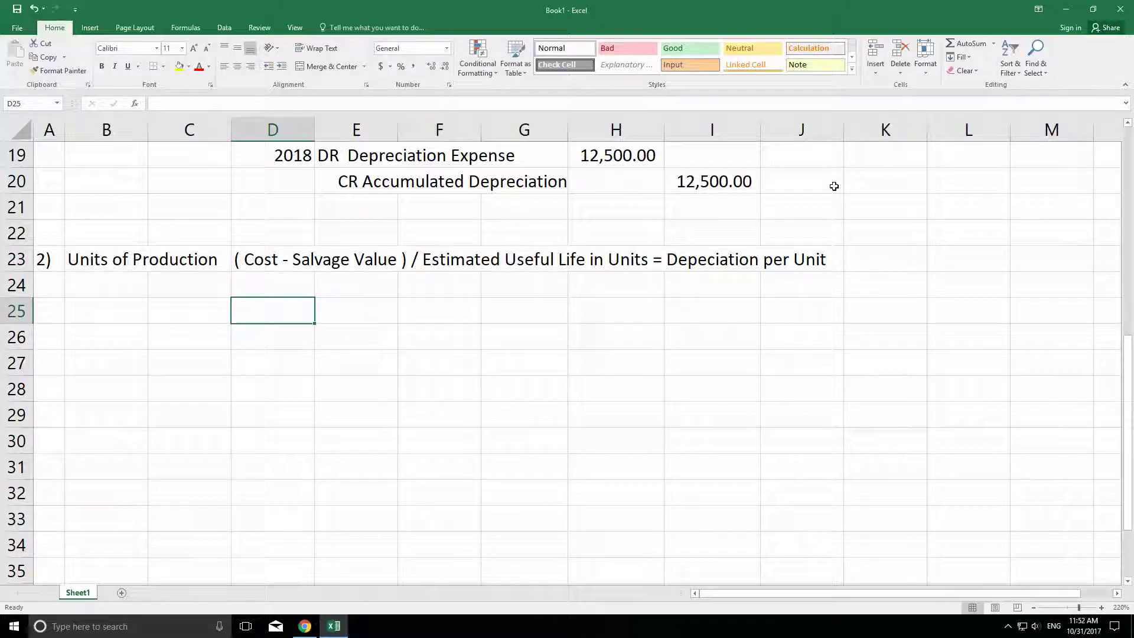
type("For e")
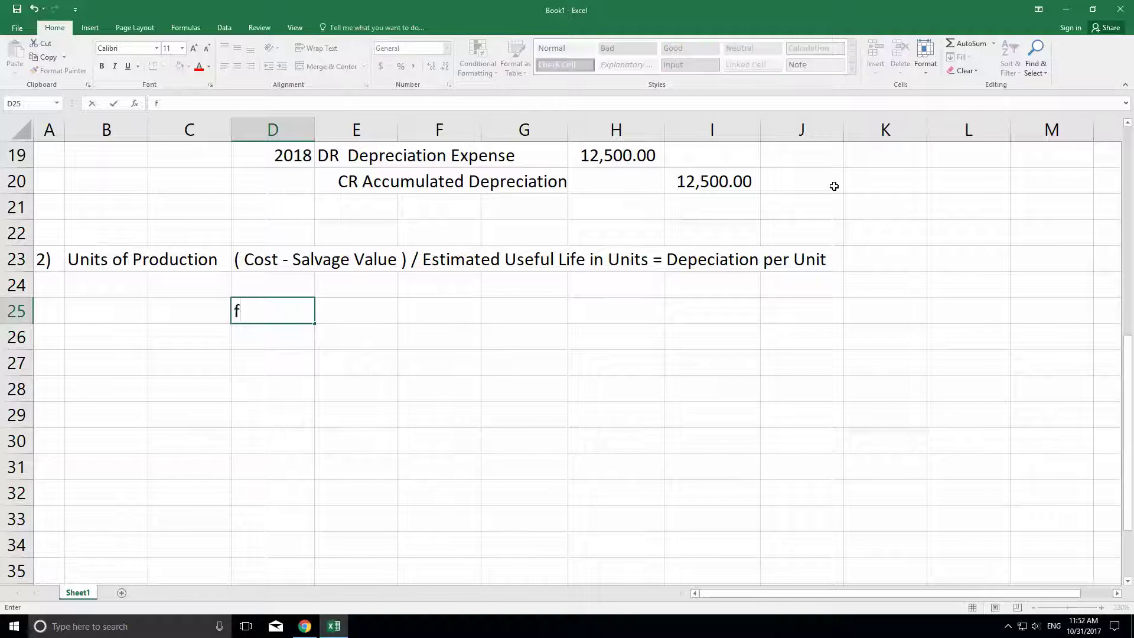
type("ach year")
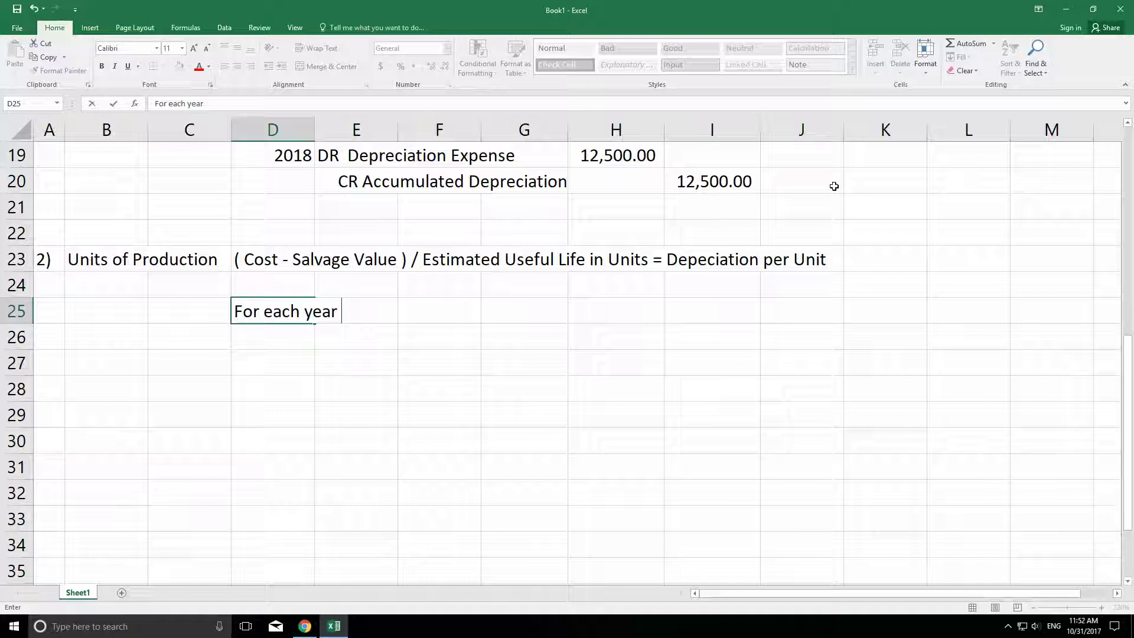
type(" multiply ")
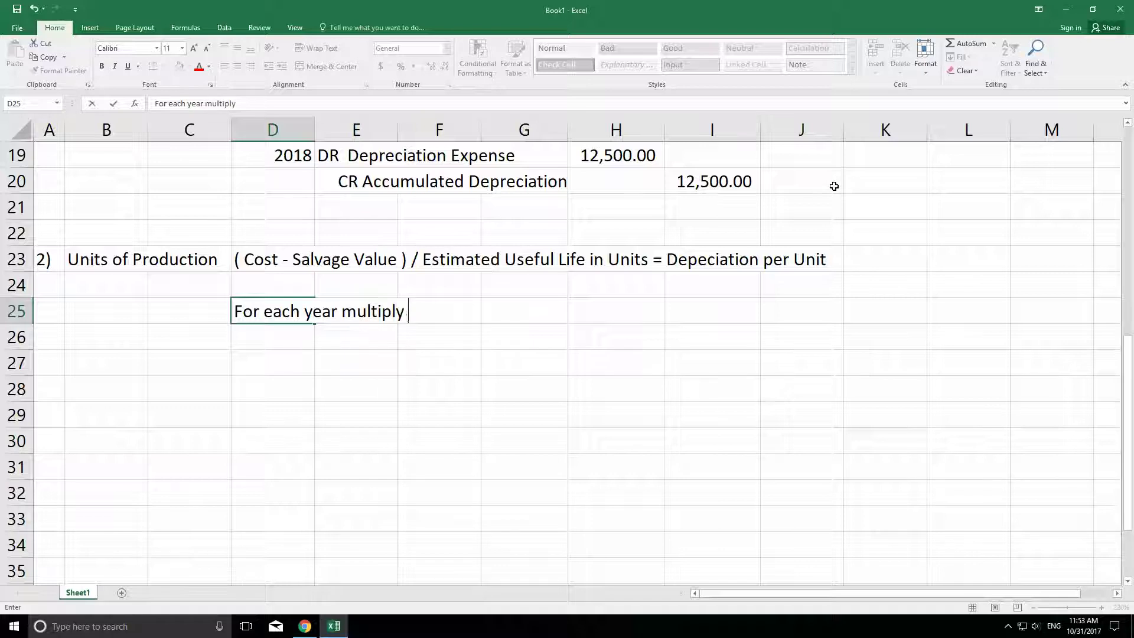
type("the Depreciaiton")
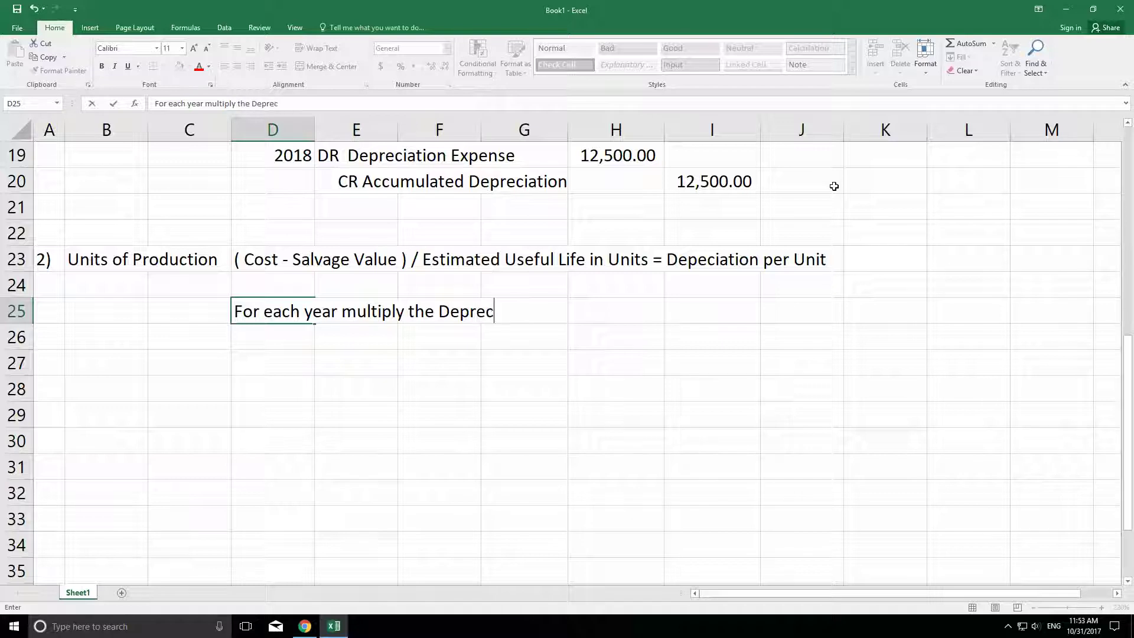
key("BackSpace")
key("BackSpace")
key("BackSpace")
key("BackSpace")
type("tion per unit X the act")
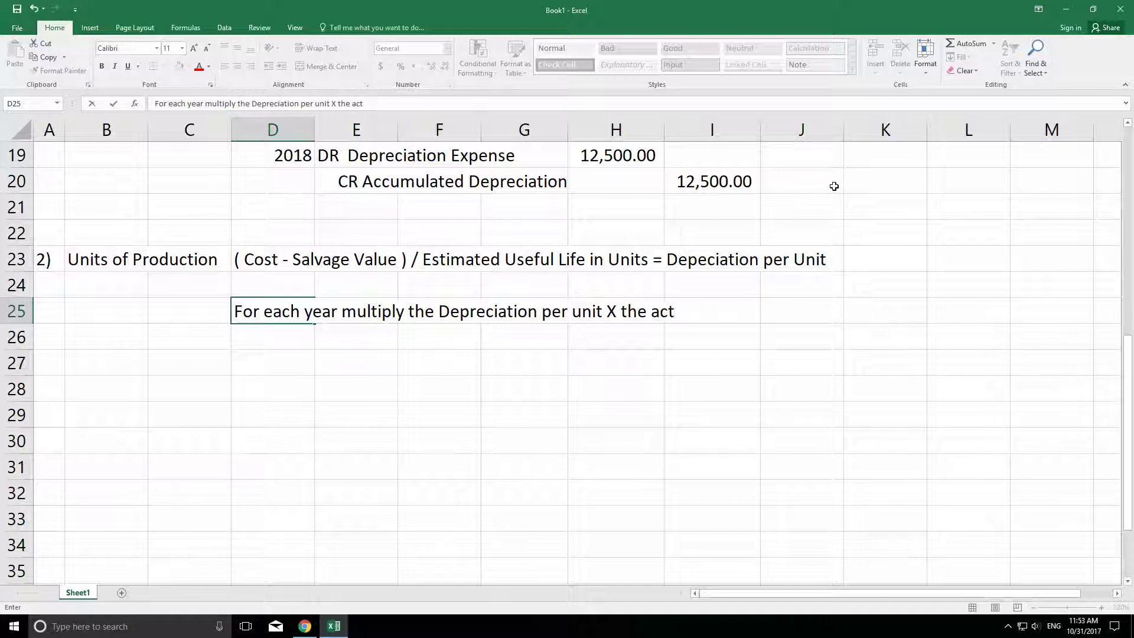
type("ual unite")
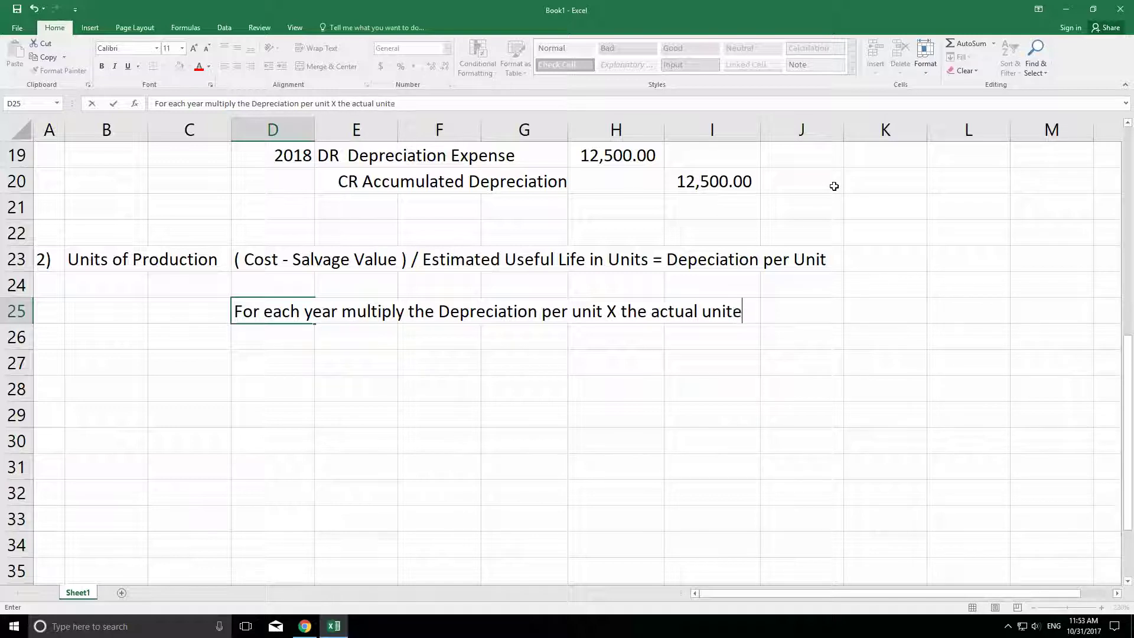
key("BackSpace")
type("s produced in tha")
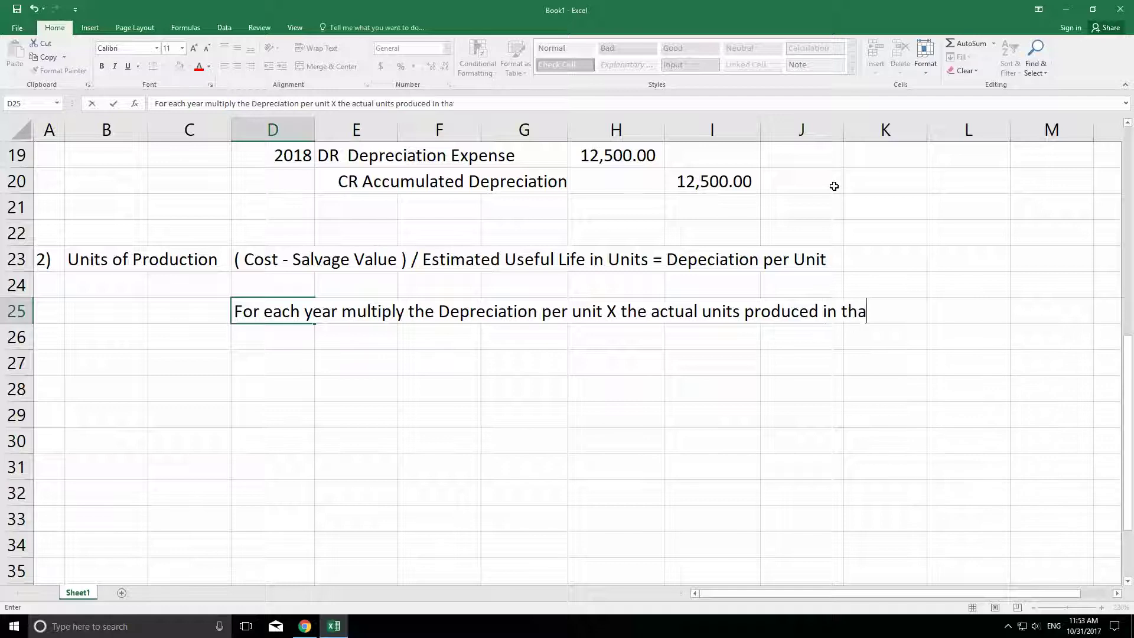
type("t year")
key("Return")
key("Return")
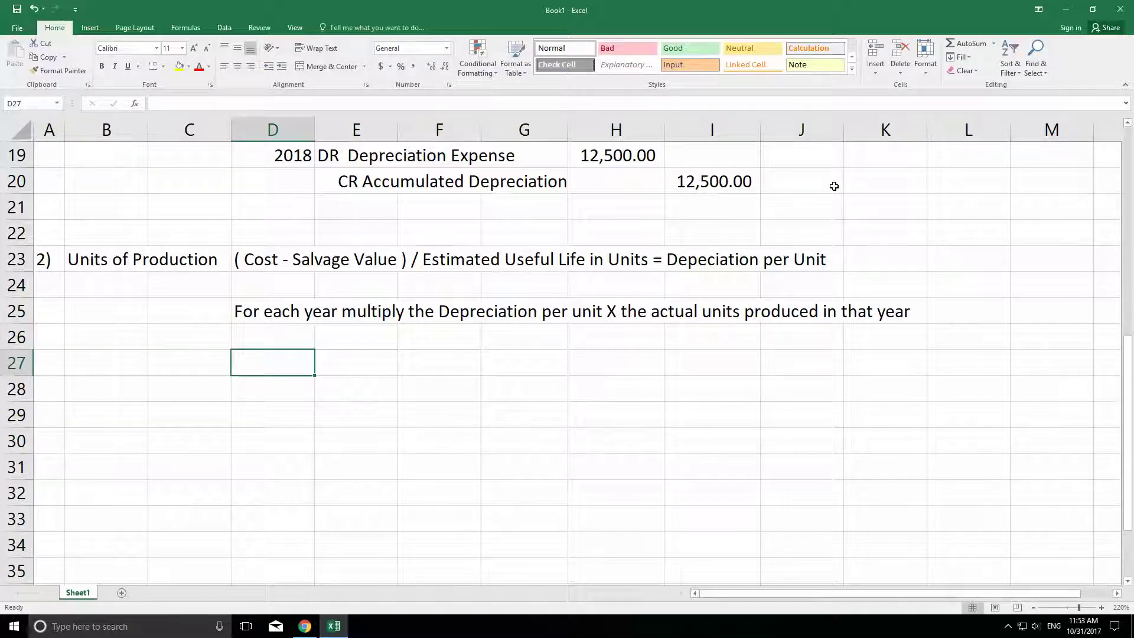
Highlight the units-of-production formula across row 23, then the yearly calculation explanation across row 25, to review them.
left_click_drag(255, 259, 839, 258)
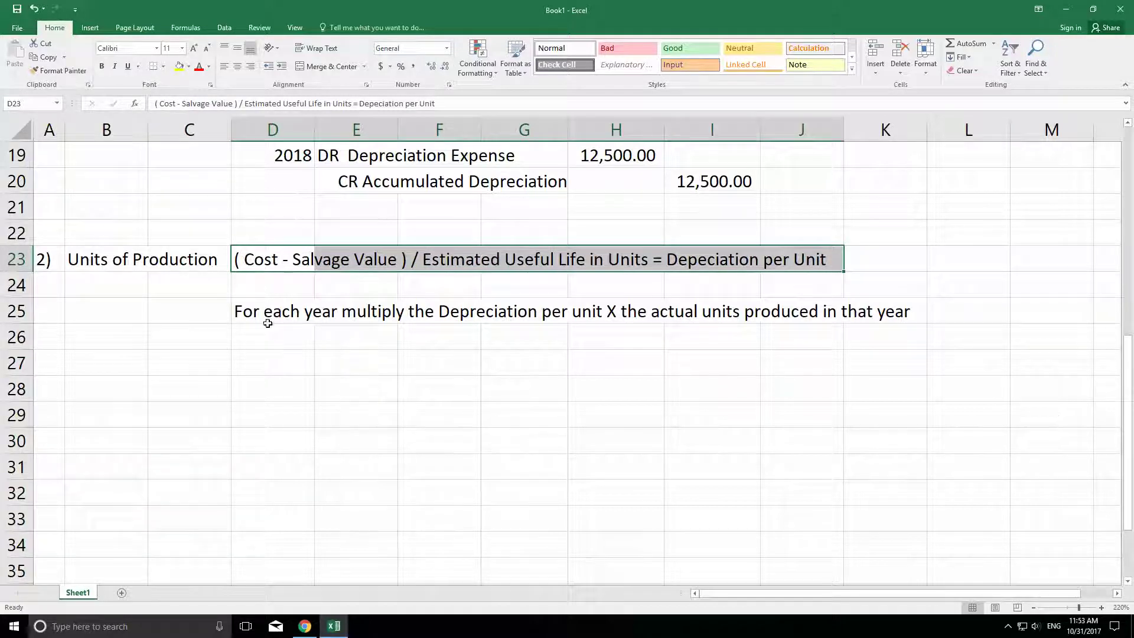
left_click(245, 311)
left_click_drag(246, 311, 848, 319)
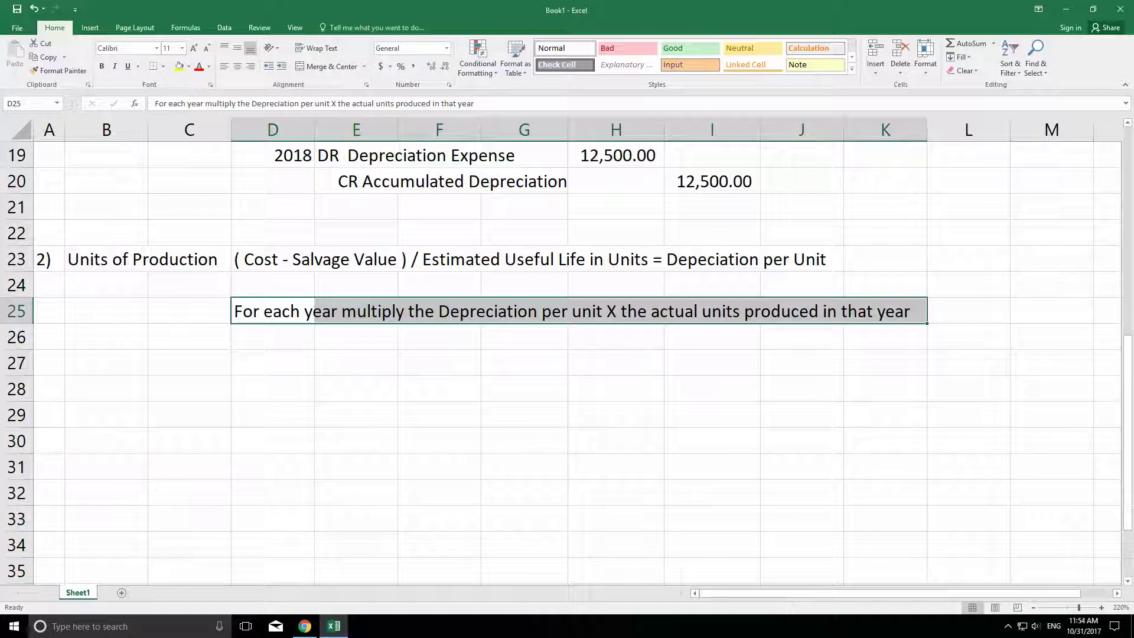
Enter "Seaside Sushi purchased a rice ball machine for $17,000 on 1/1/2016. The company" in cell D27.
scroll(1130, 585, "down", 1)
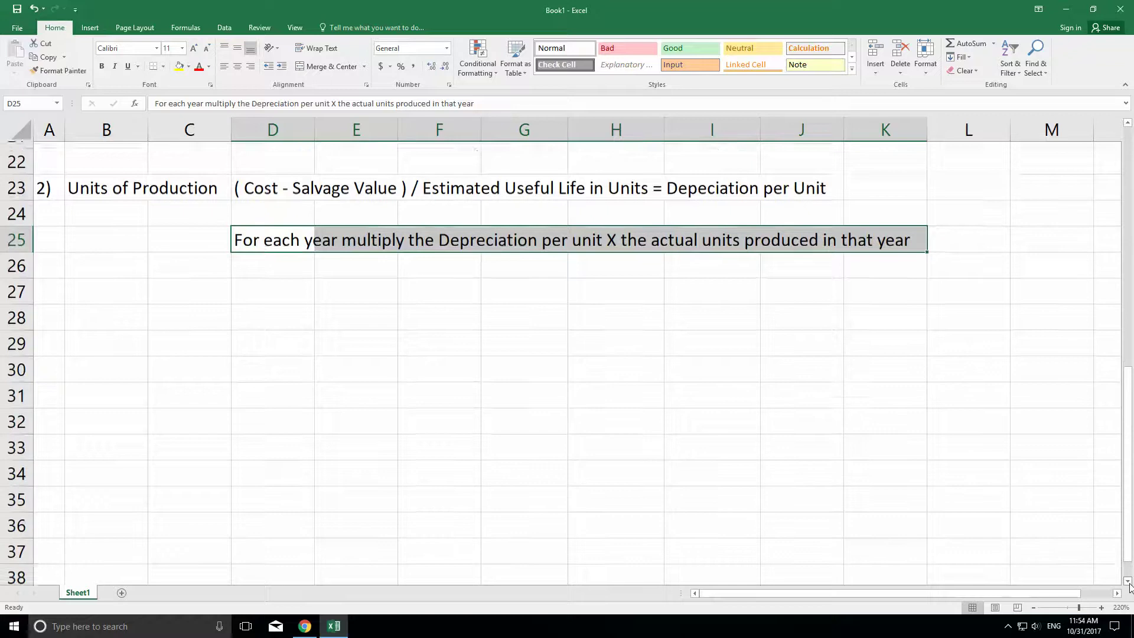
left_click(1129, 582)
left_click(243, 254)
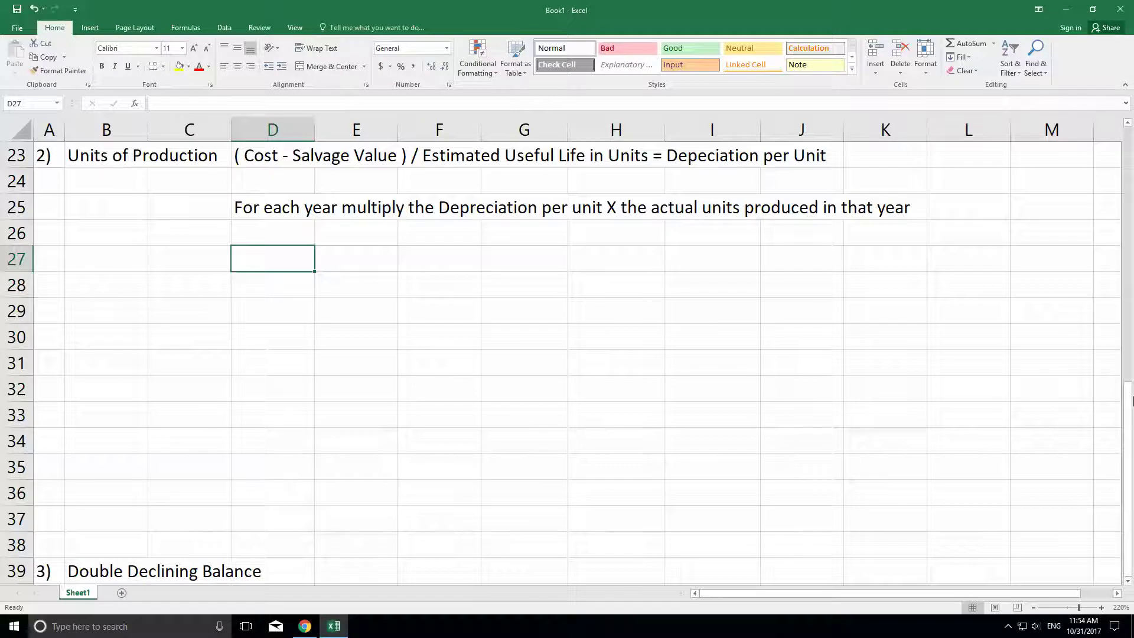
type("Seaside")
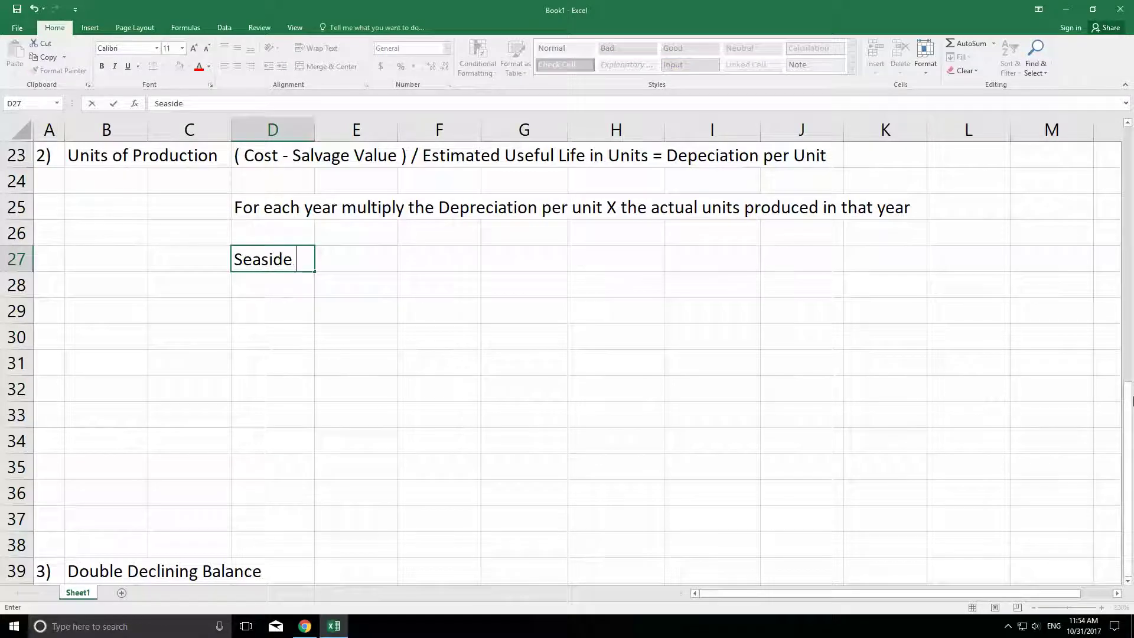
type(" Sushi pour")
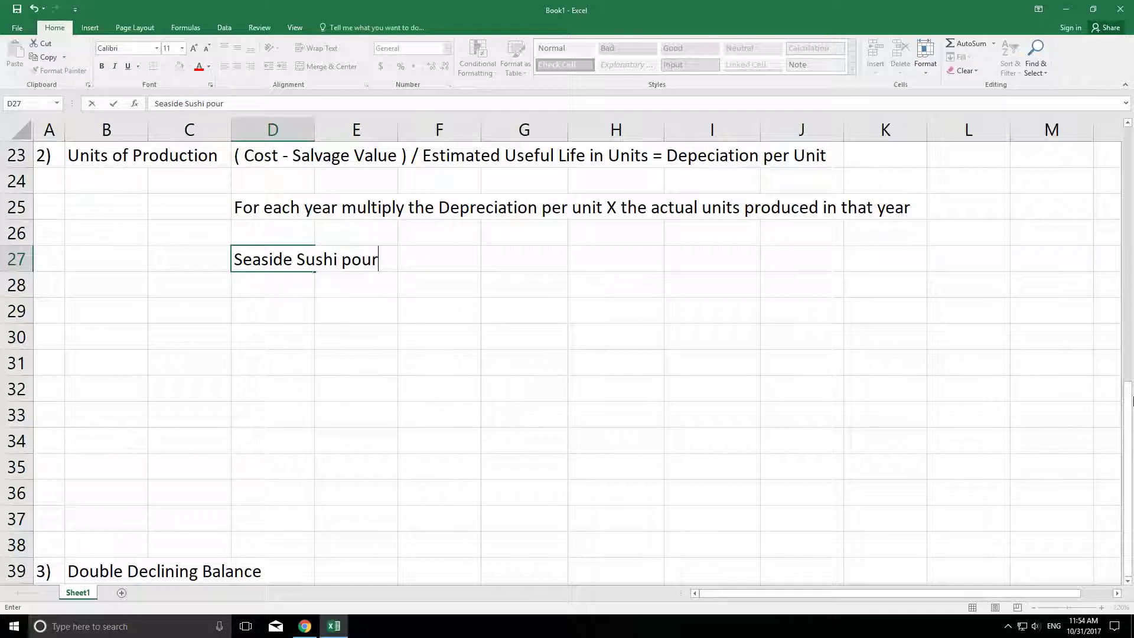
key("BackSpace")
key("BackSpace")
key("BackSpace")
type("urchased a ")
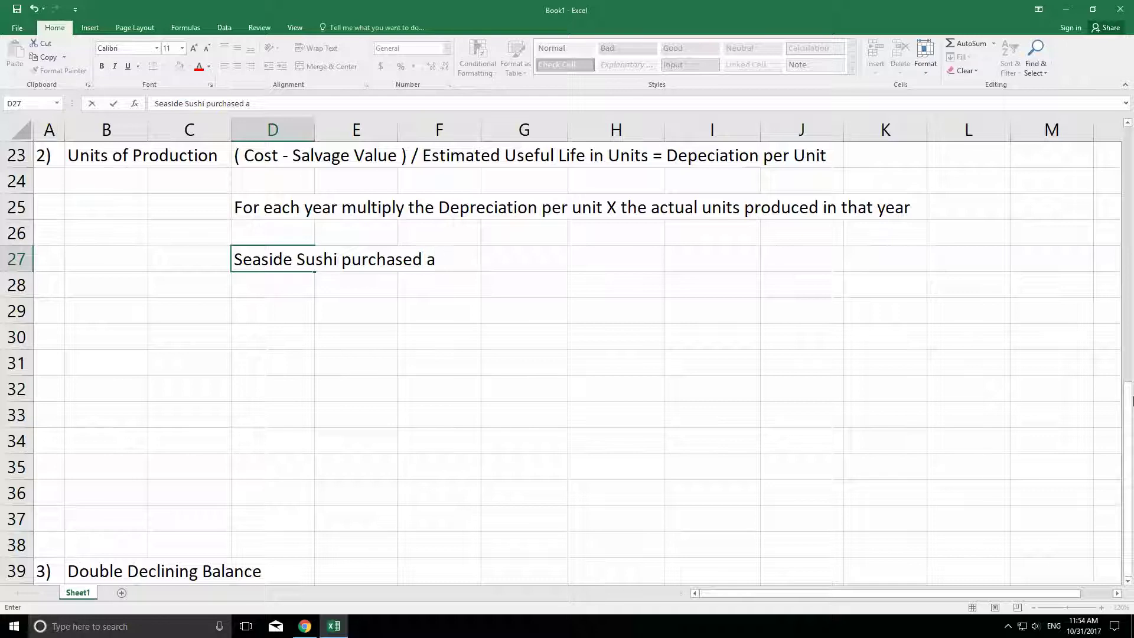
type("rice ball machine for")
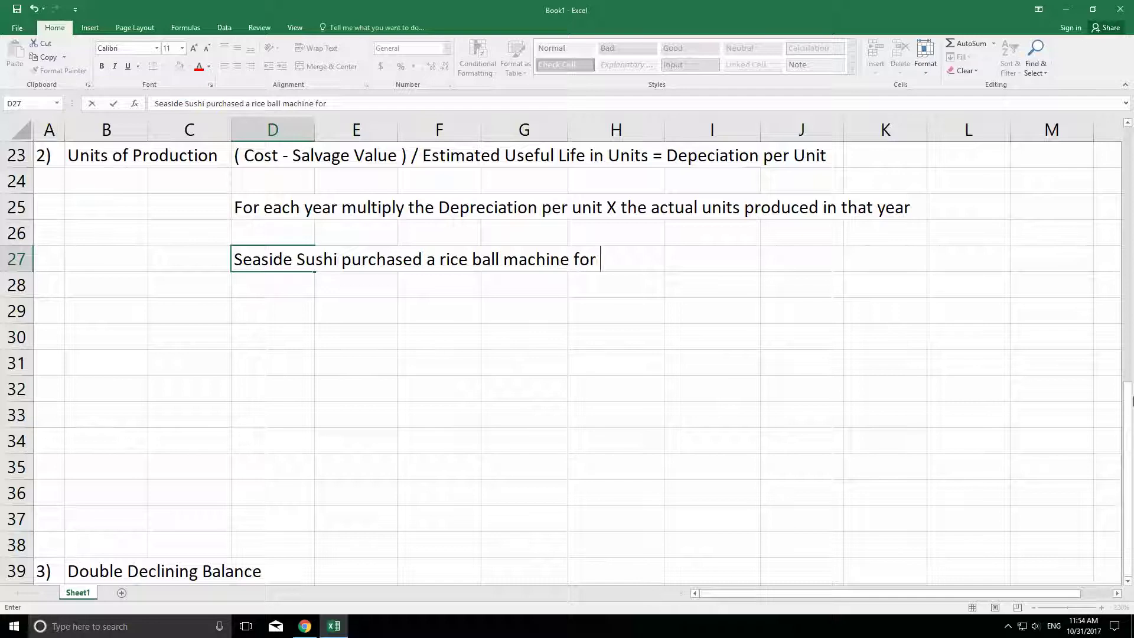
type(" $17,00")
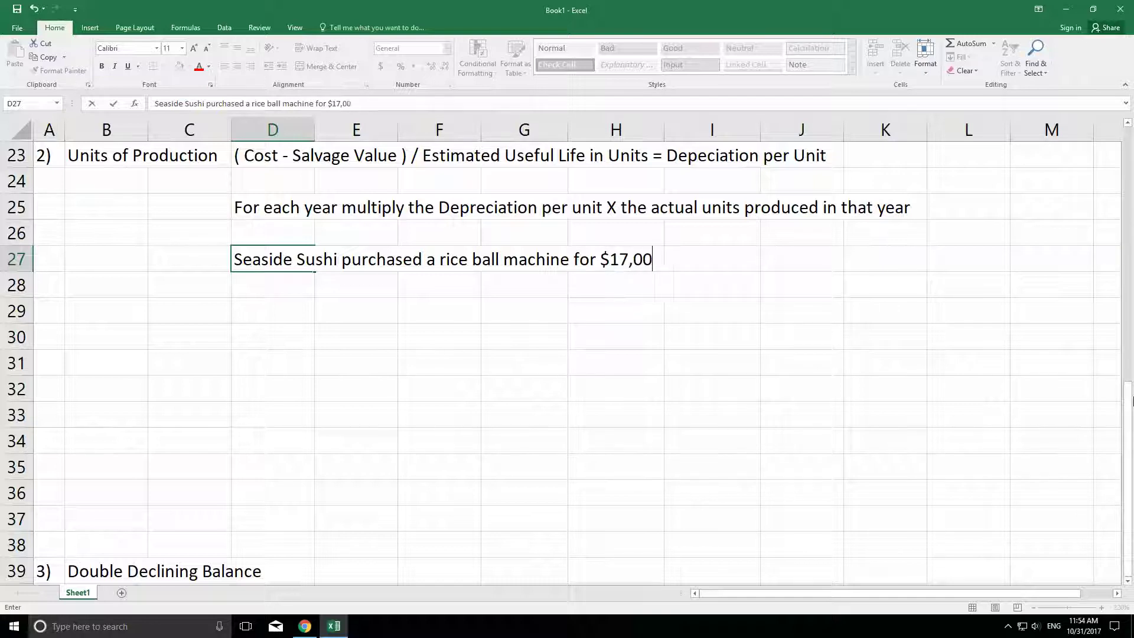
type("0 on 1/1/2016")
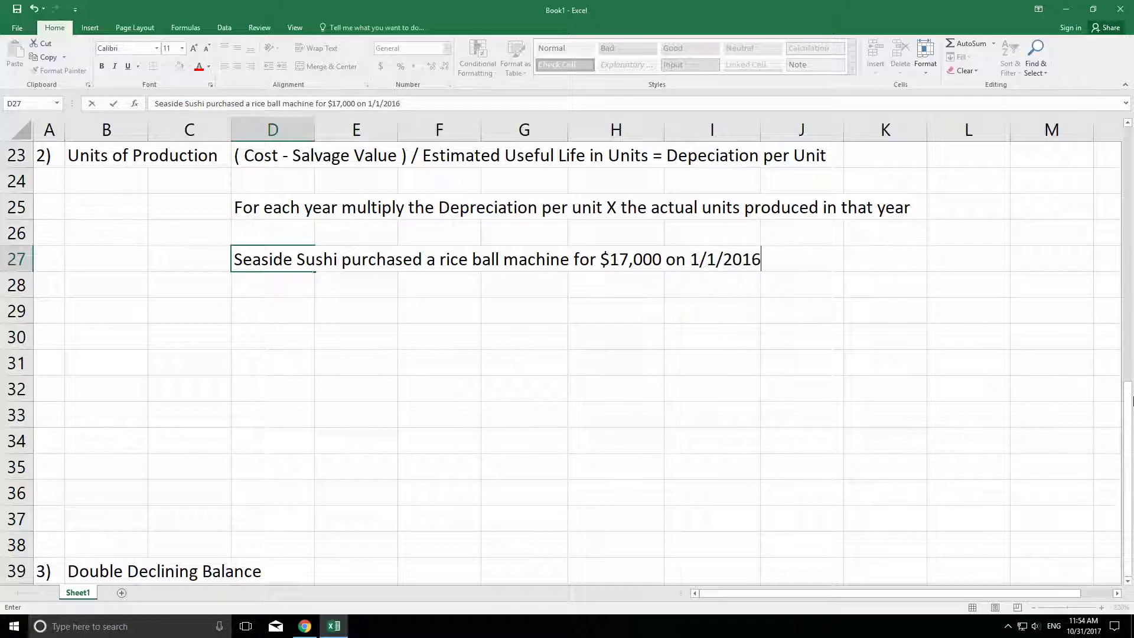
type(".  The compna")
key("BackSpace")
key("BackSpace")
type("any")
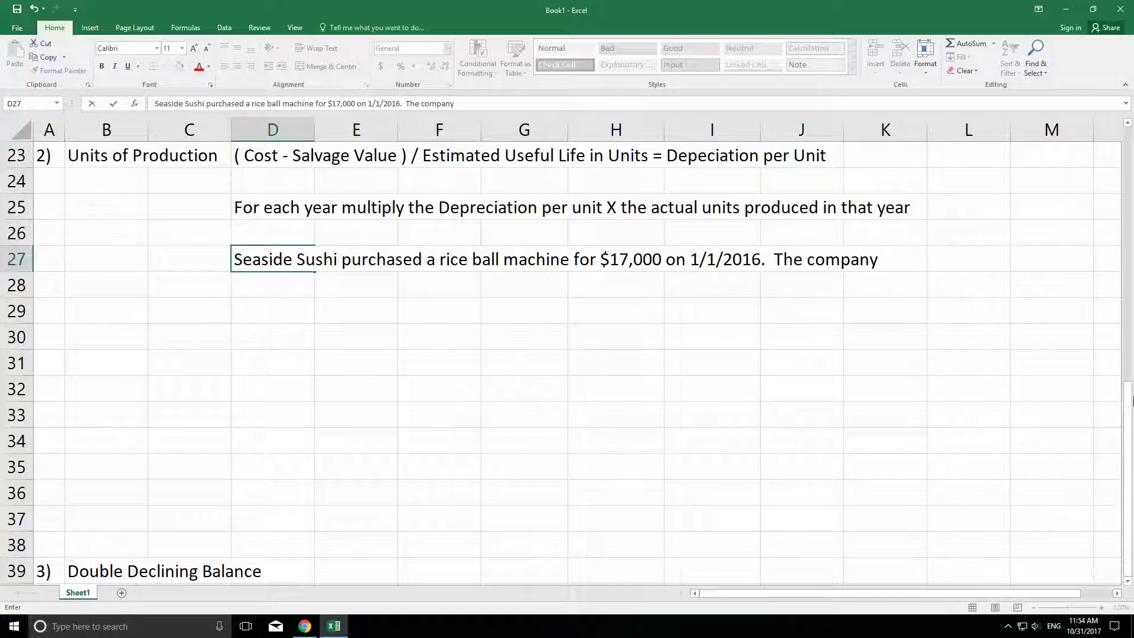
key("Return")
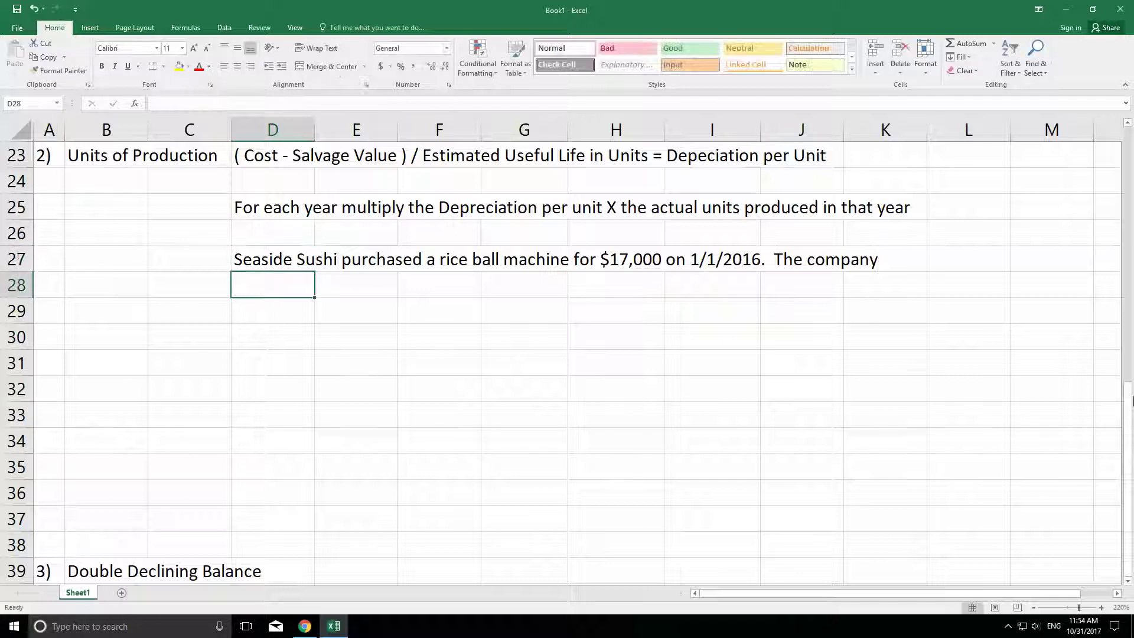
Continue the example in cell D28 with "estimates that the machine will be able to generate 2,000,000".
type("estimates tah")
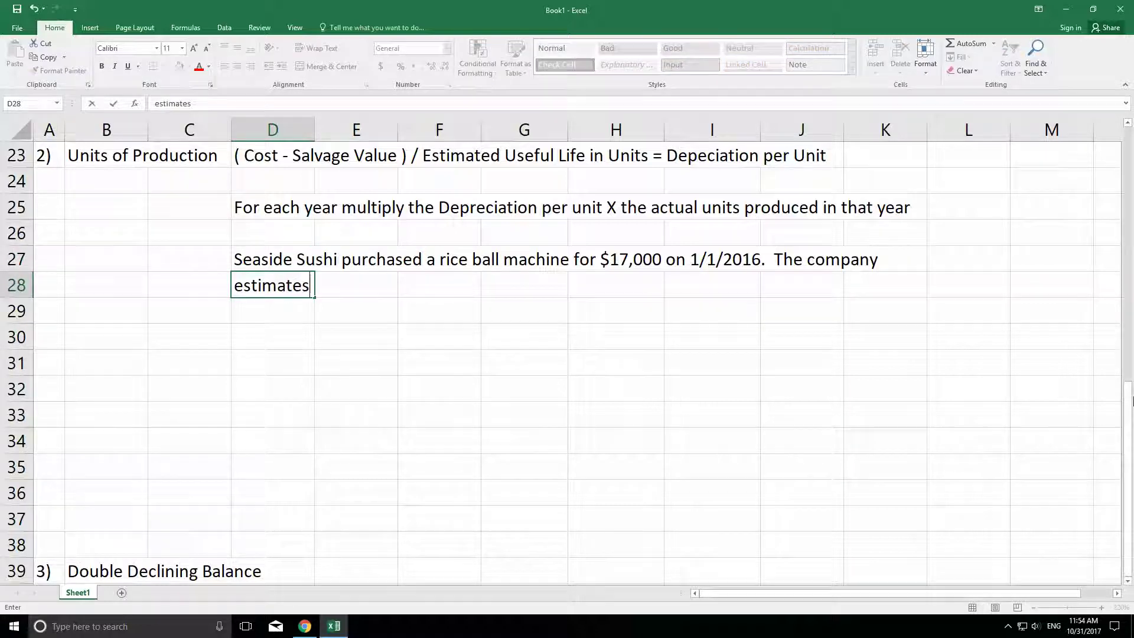
key("BackSpace")
key("BackSpace")
type("hta")
key("BackSpace")
key("BackSpace")
type("at the machi")
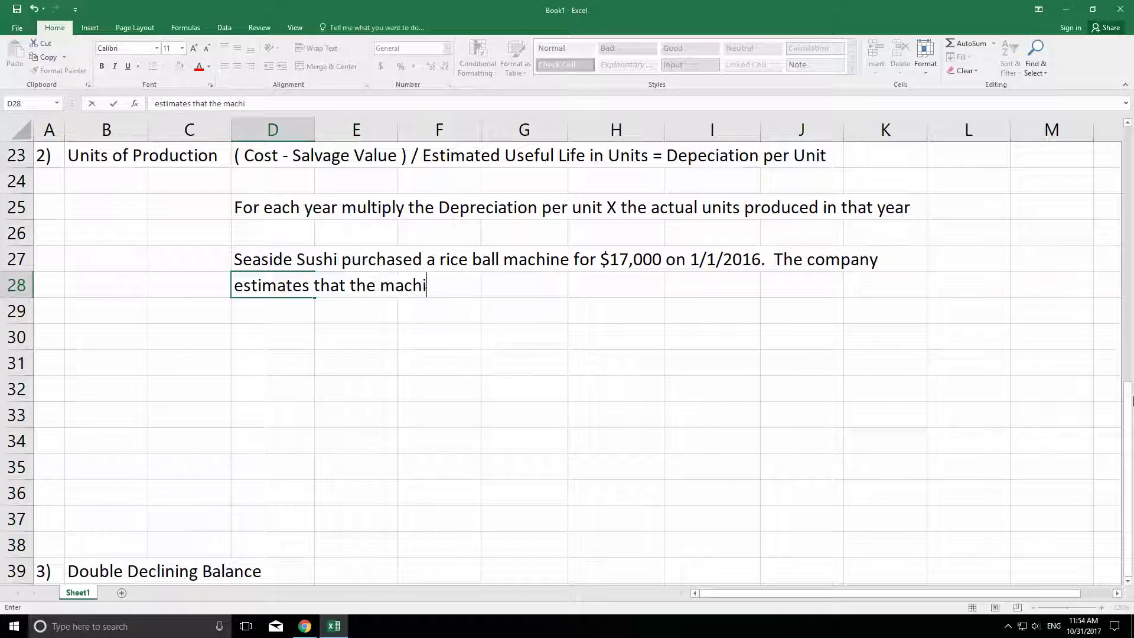
type("ne will be")
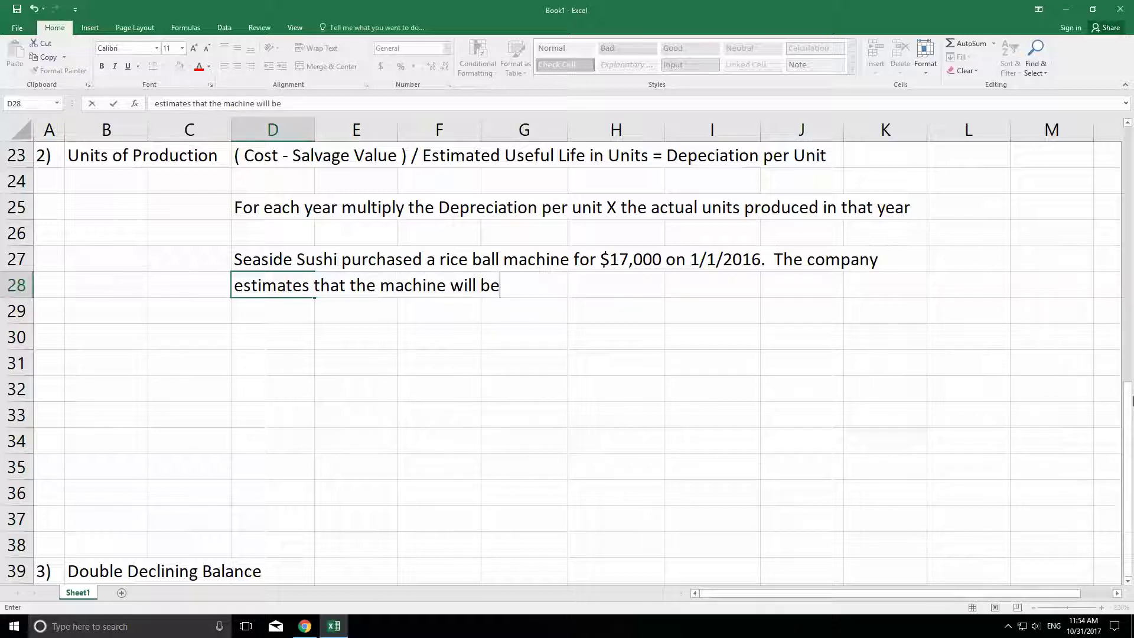
type(" able to general")
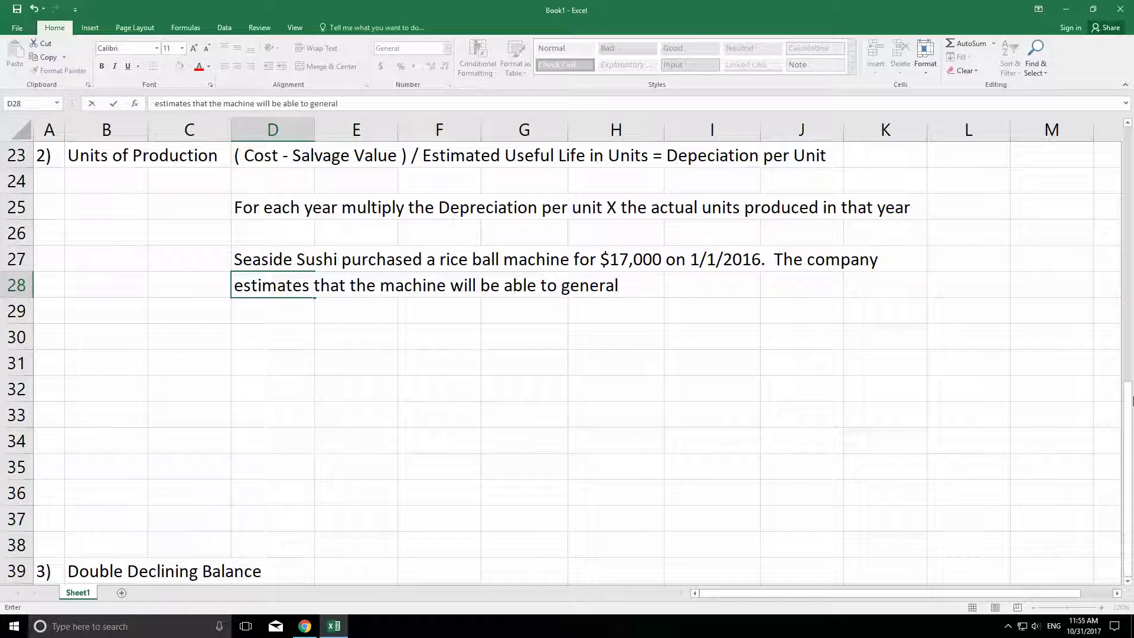
key("BackSpace")
type("te 2,000,000")
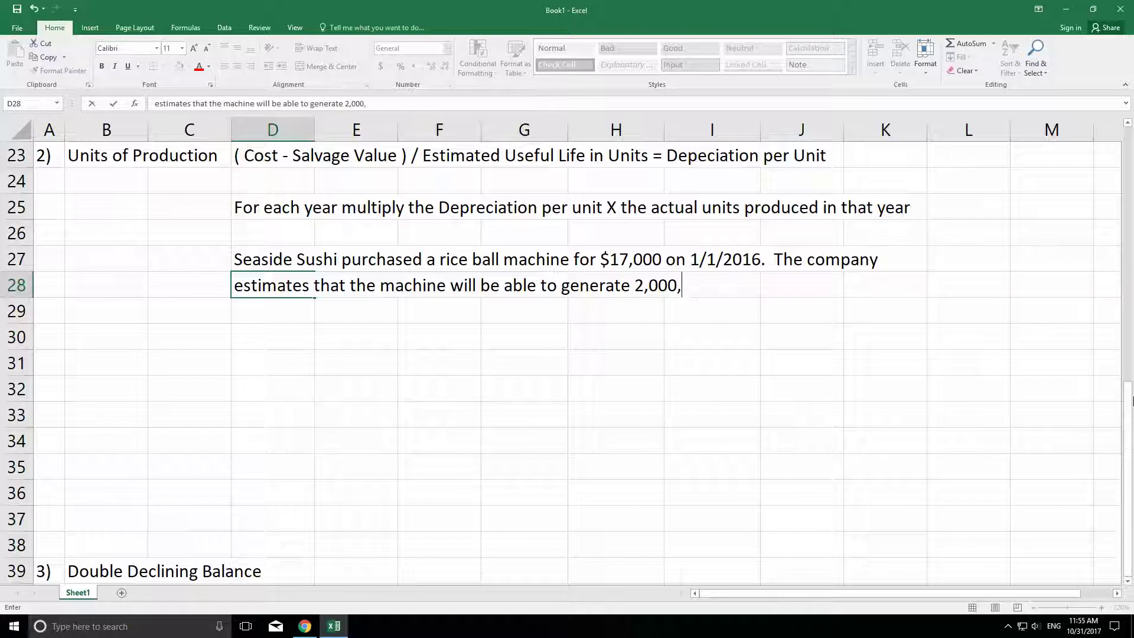
Replace the quantity in D28 with 500,000 and complete the sentence with "rice balls over its life.".
key("BackSpace")
key("BackSpace")
key("BackSpace")
key("BackSpace")
key("BackSpace")
key("BackSpace")
key("BackSpace")
key("BackSpace")
key("BackSpace")
type("5000")
key("BackSpace")
type(",")
key("Tab")
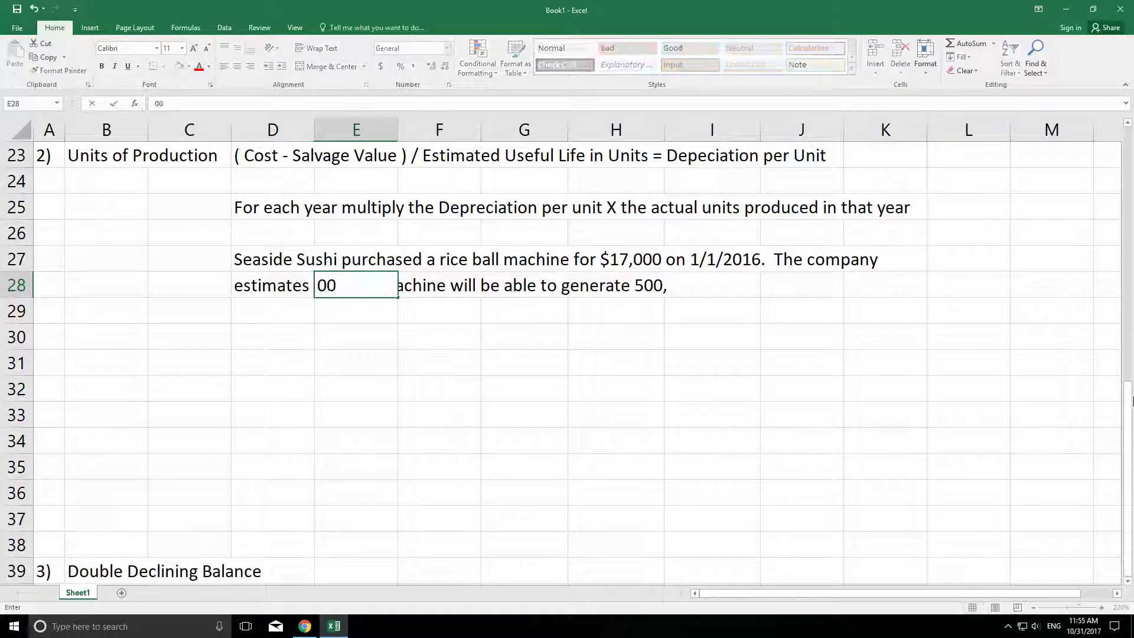
double_click(278, 285)
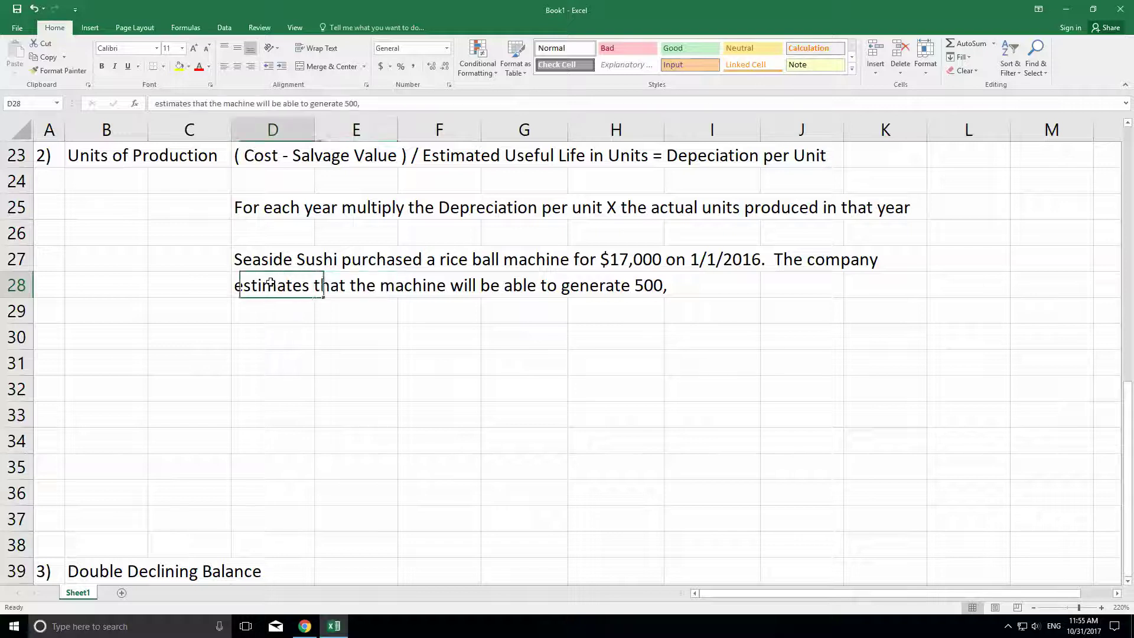
type("00")
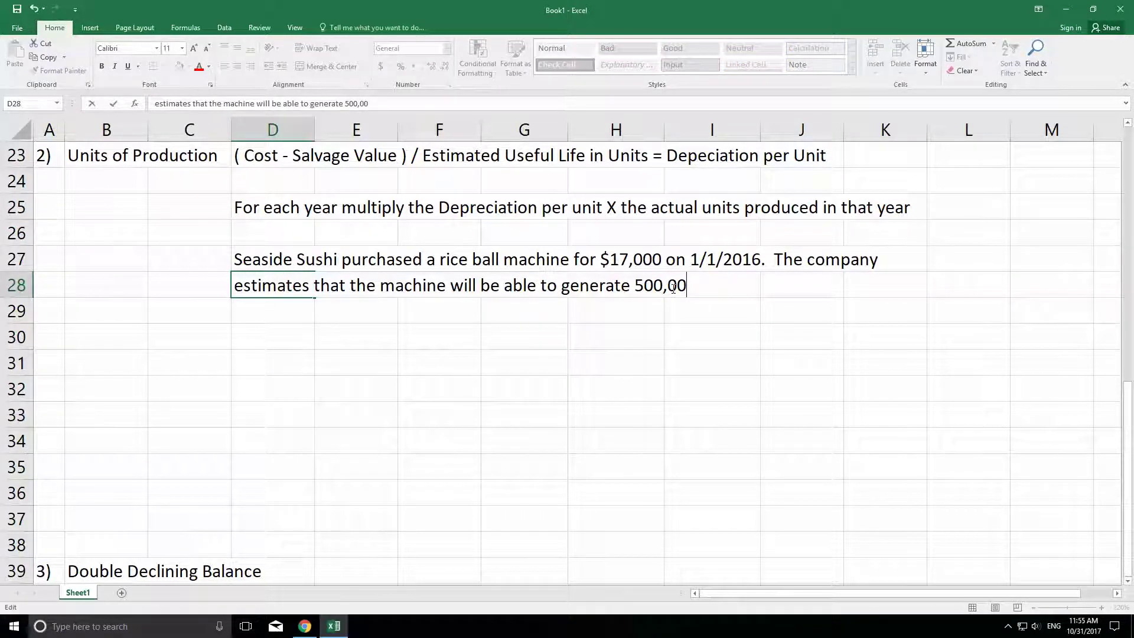
type("0 rice balls over")
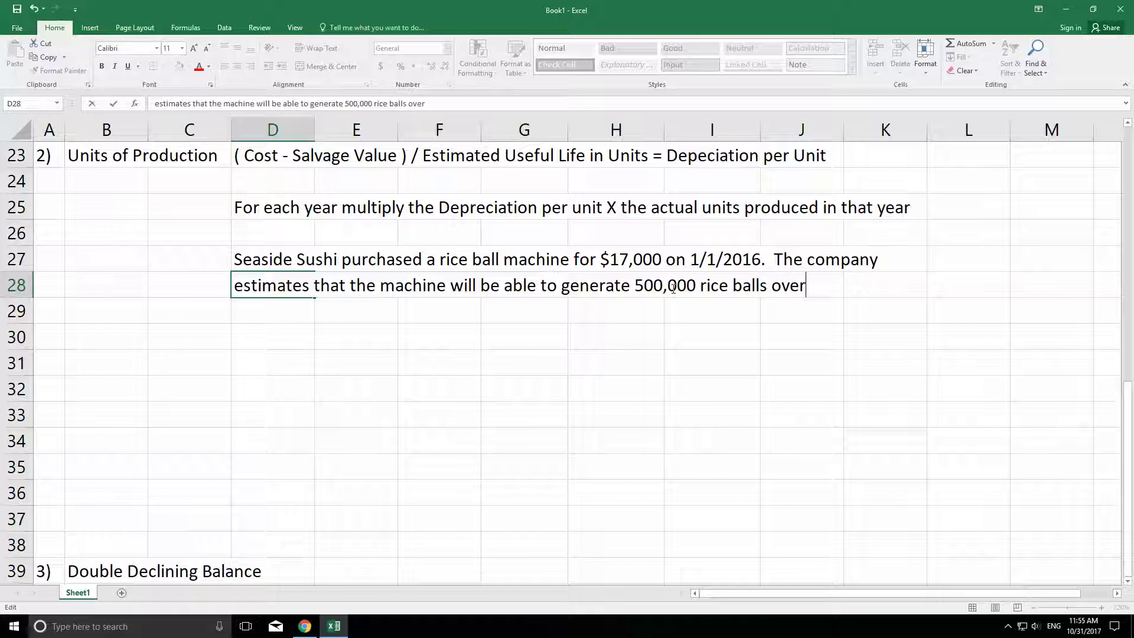
type(" its life.")
key("Return")
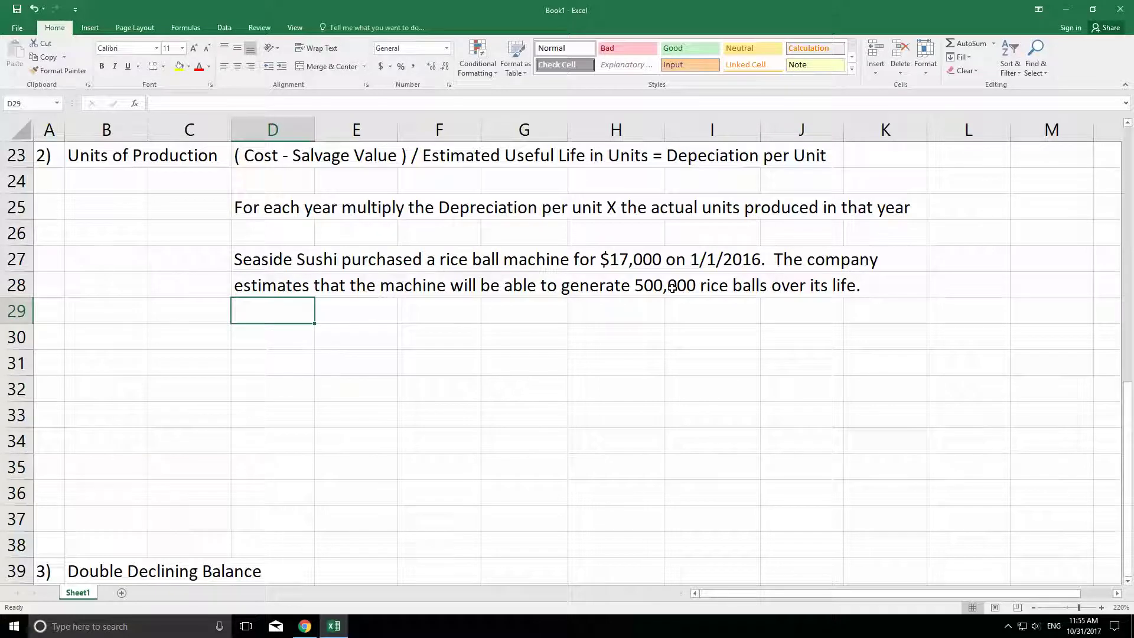
Begin the next line of the example in cell D29 with "Seaside estimates that".
type("Seads")
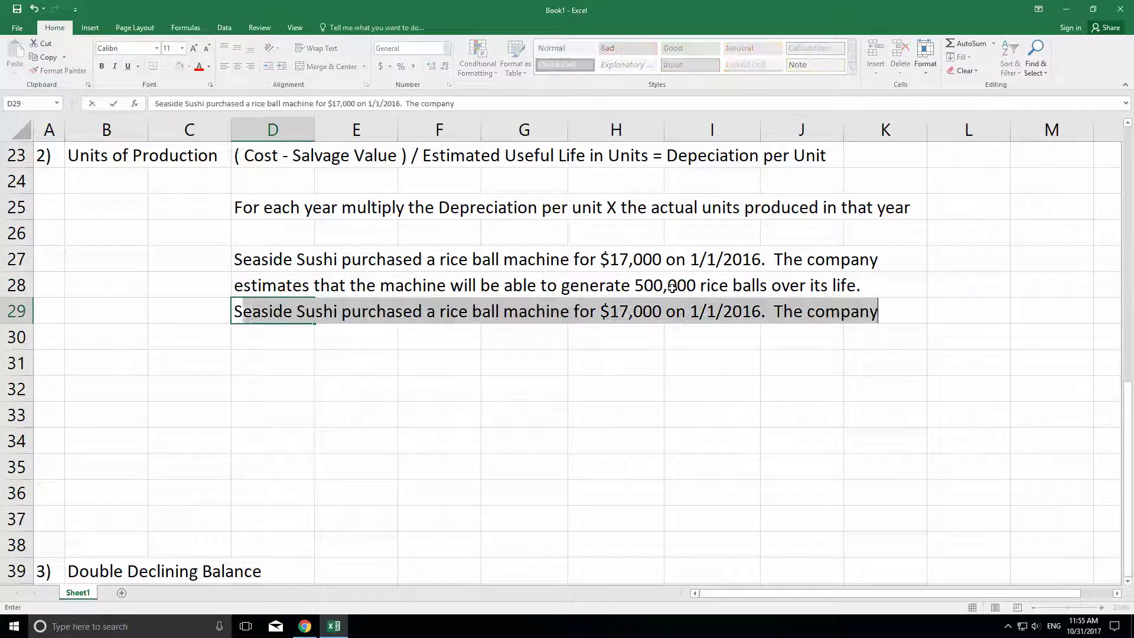
key("BackSpace")
key("BackSpace")
type("a")
key("BackSpace")
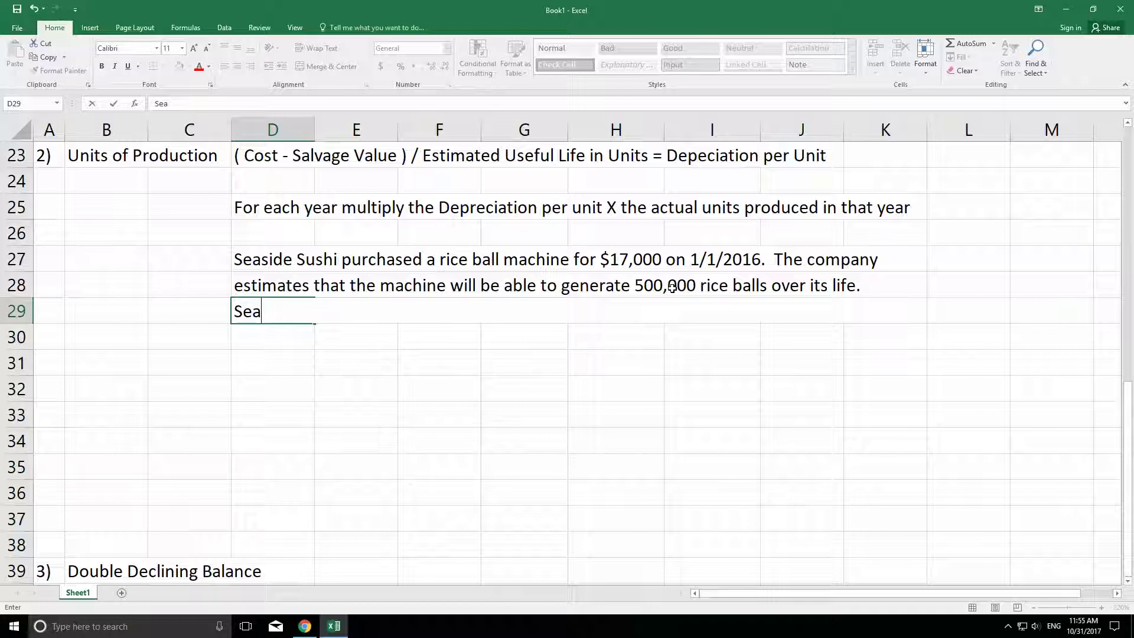
type("d")
key("BackSpace")
key("BackSpace")
key("BackSpace")
type("side")
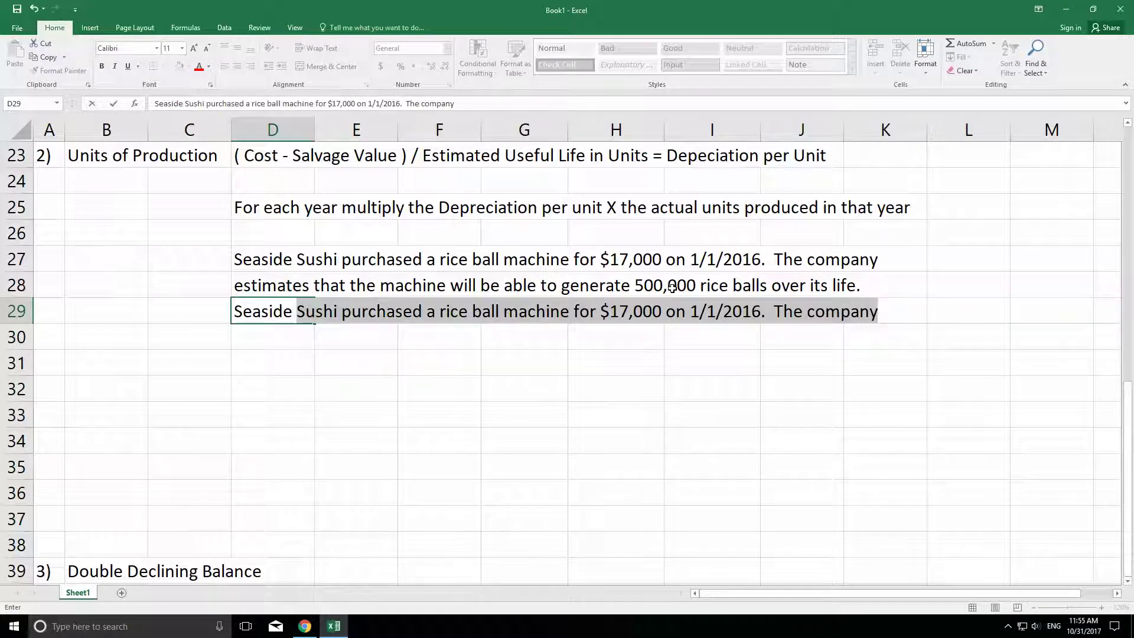
type(" a")
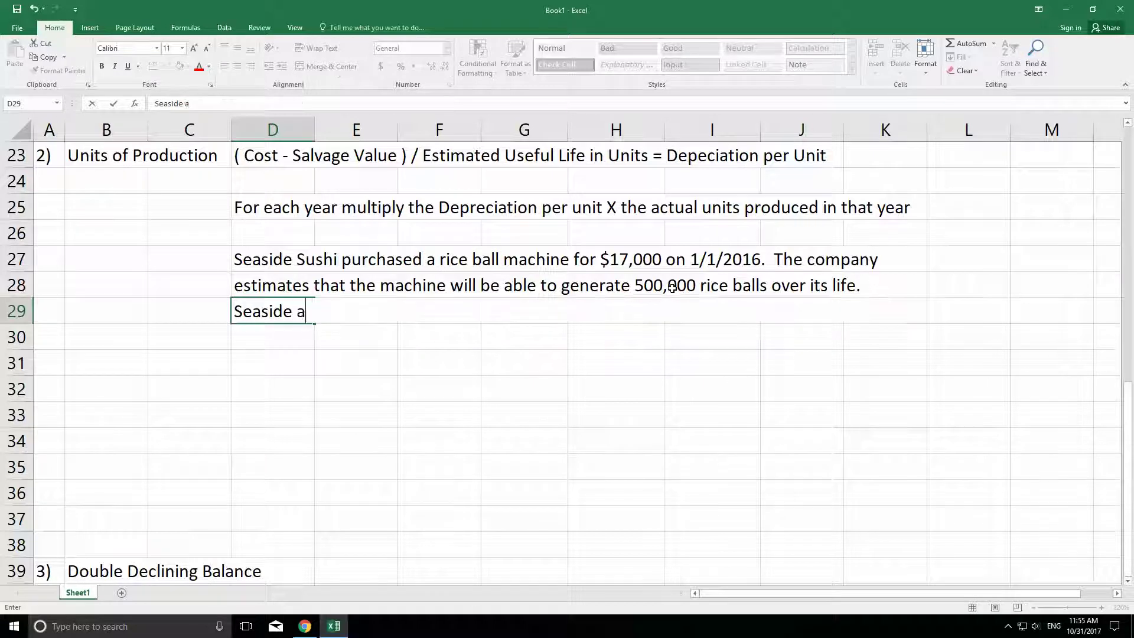
key("BackSpace")
type("esi")
key("BackSpace")
type("ta")
key("BackSpace")
type("imates that")
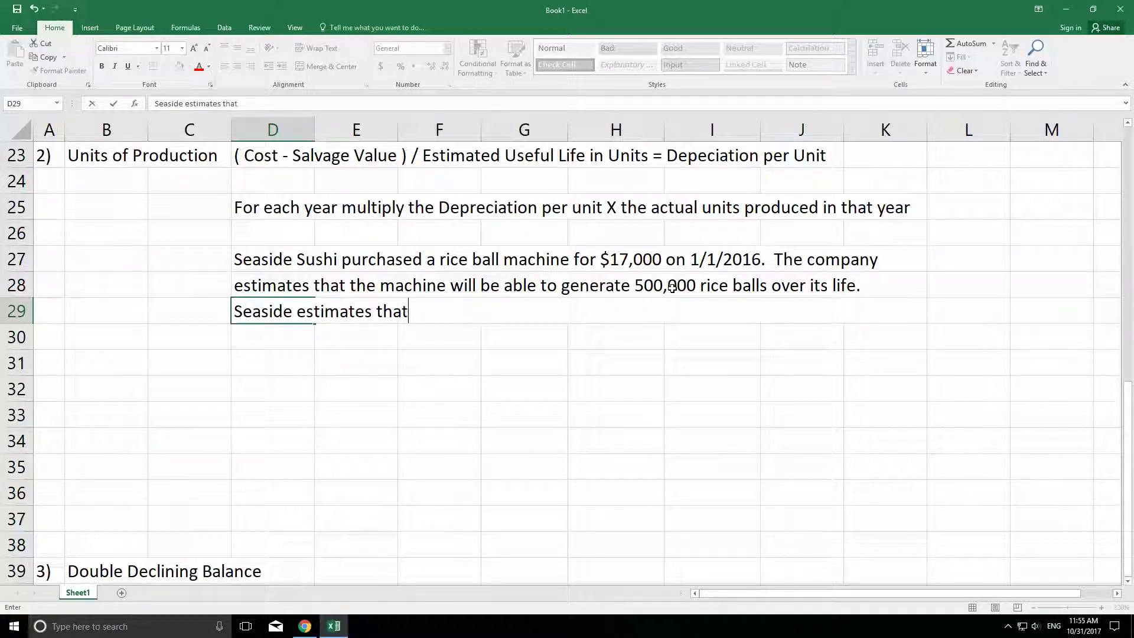
Complete cell D29 with "it will be able to sell the machine for $1,000 at the end of its useful".
type(" it will be a")
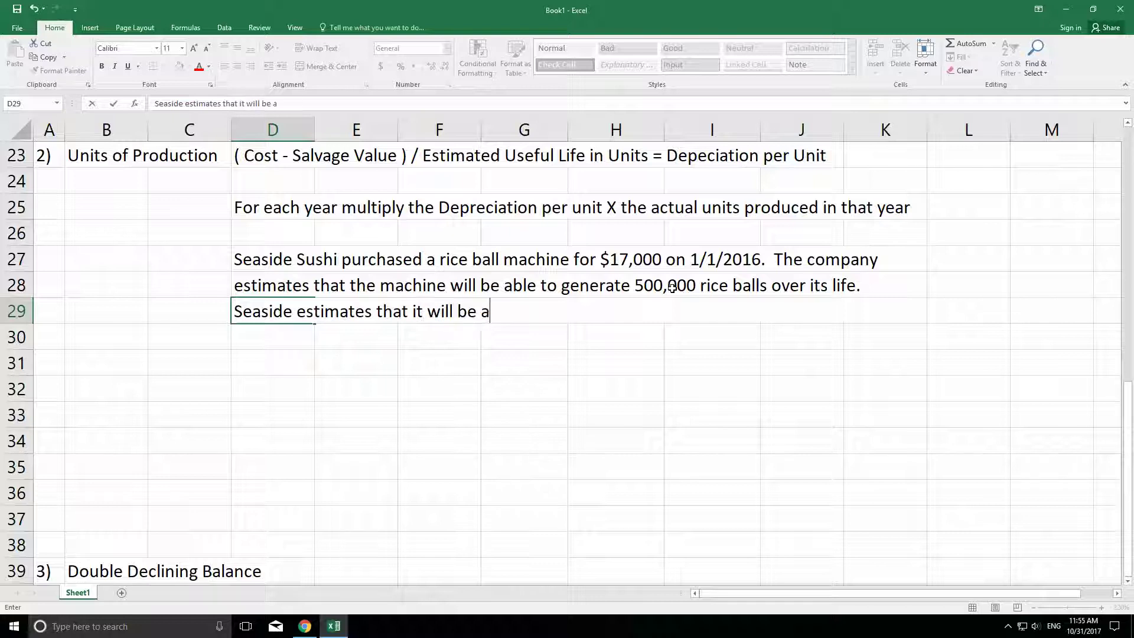
type("ble to sell the ")
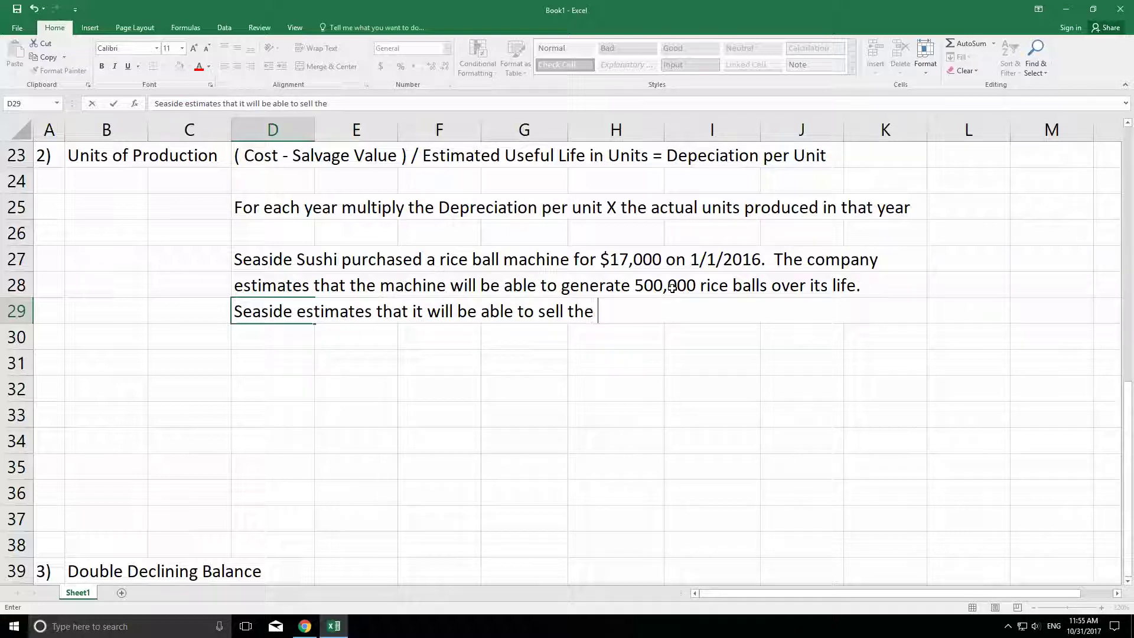
type("machine for ")
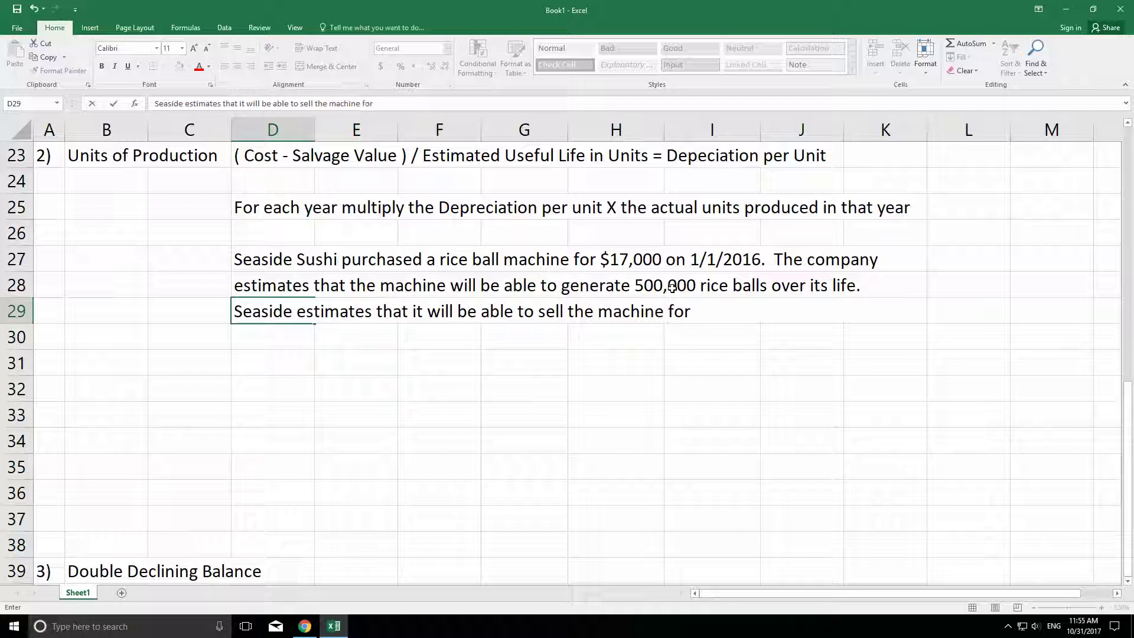
type("$1,000 a")
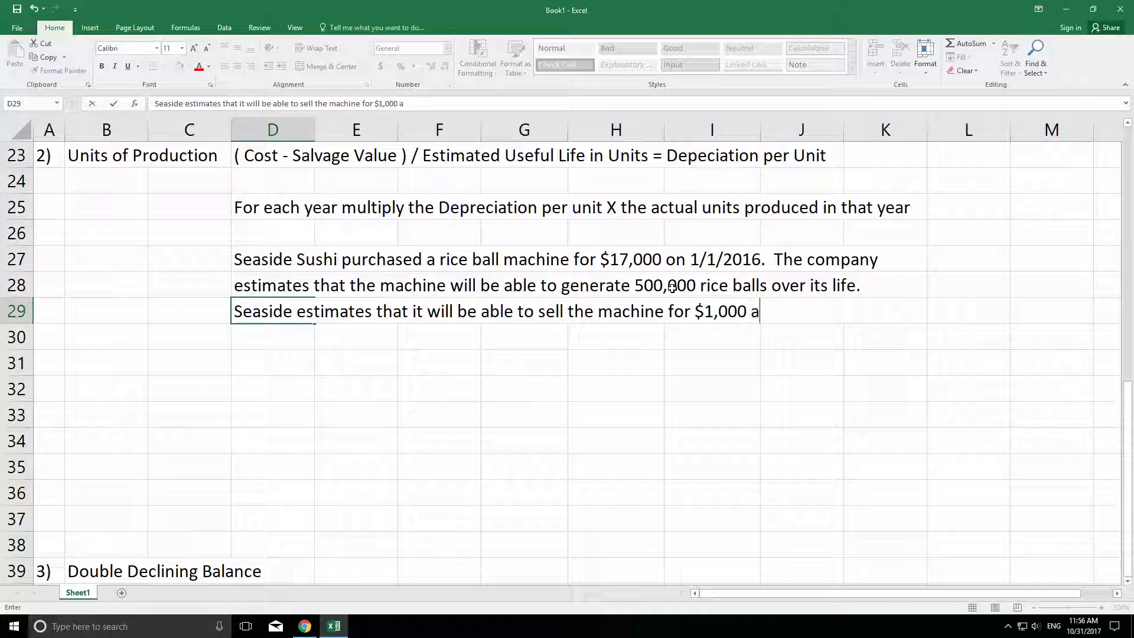
key("BackSpace")
type("at the end of its ")
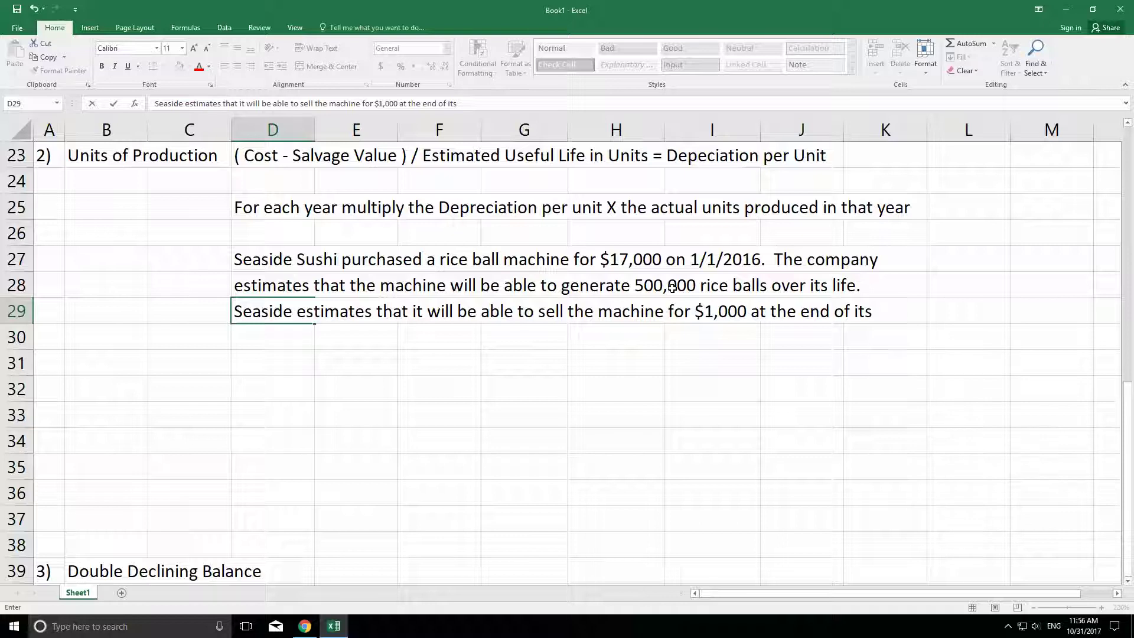
type("useful")
key("Return")
Enter "life. Compute depreciation expense for 2016 and 2017, assuming that 25000 rice balls were" in cell D30.
type("life.")
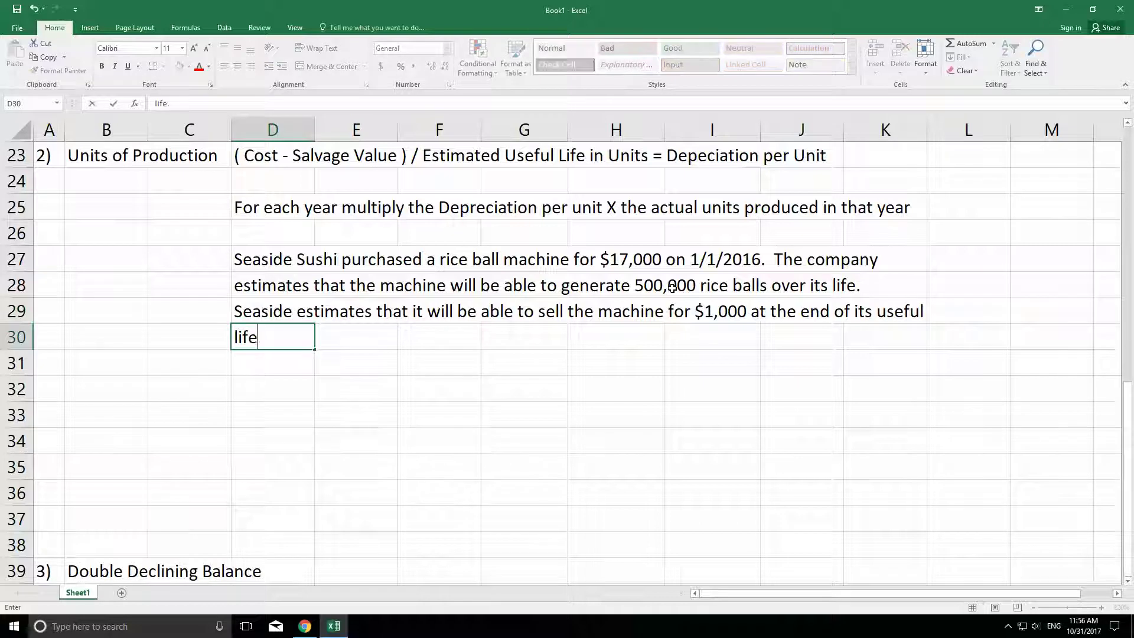
type("  Compute ")
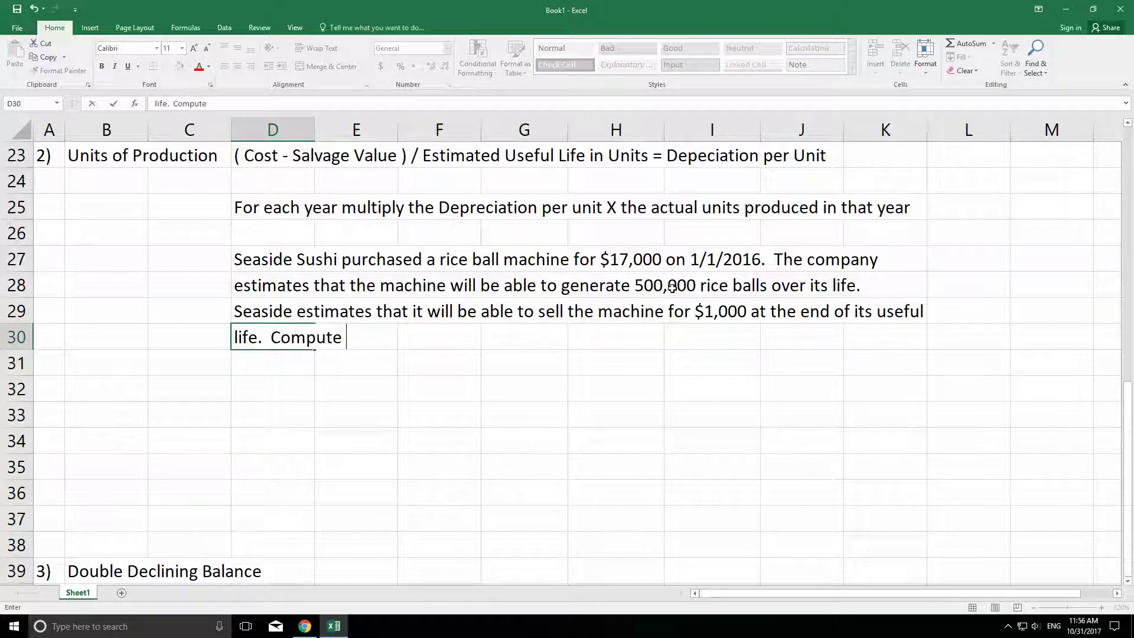
type("depreciation ")
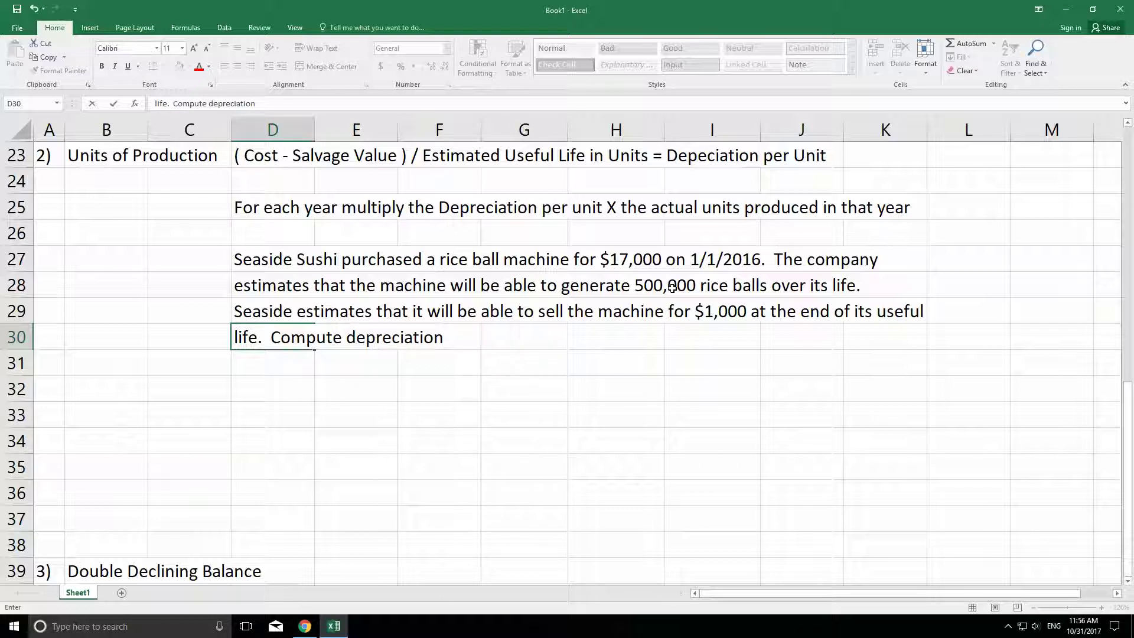
type("expense for 2016 and 2017, assume")
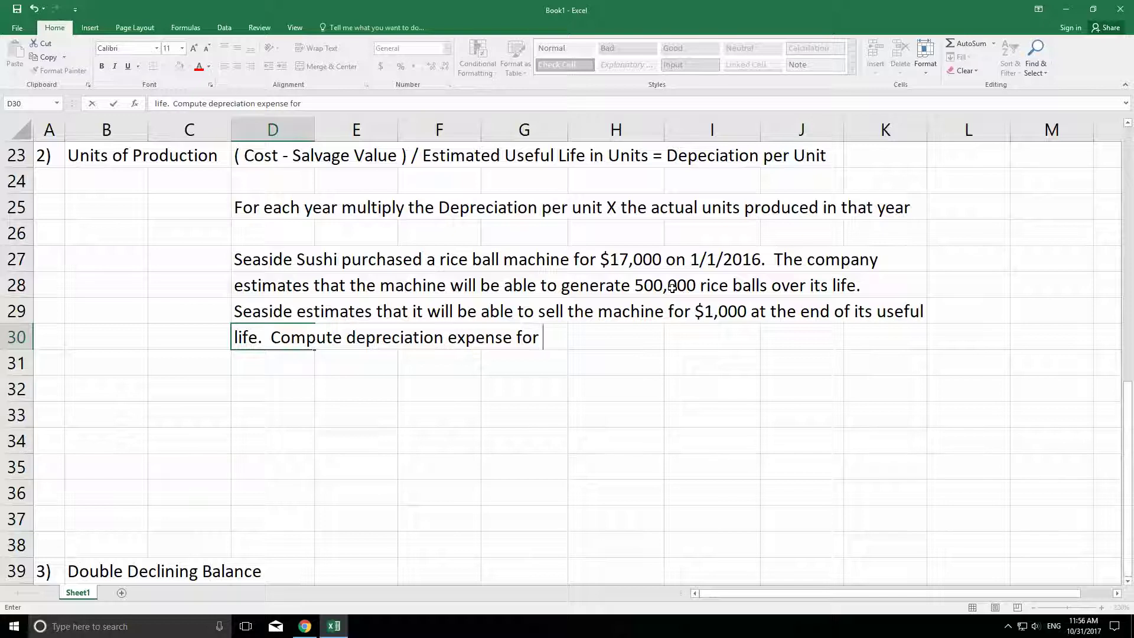
type("2016 and 201")
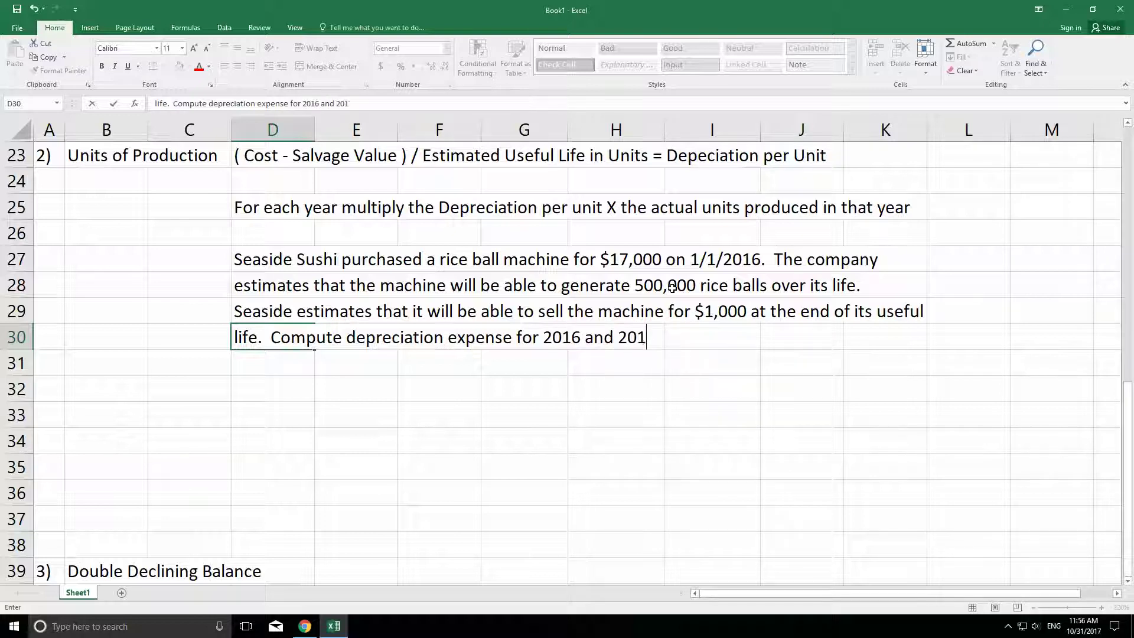
type("7, assuming tha")
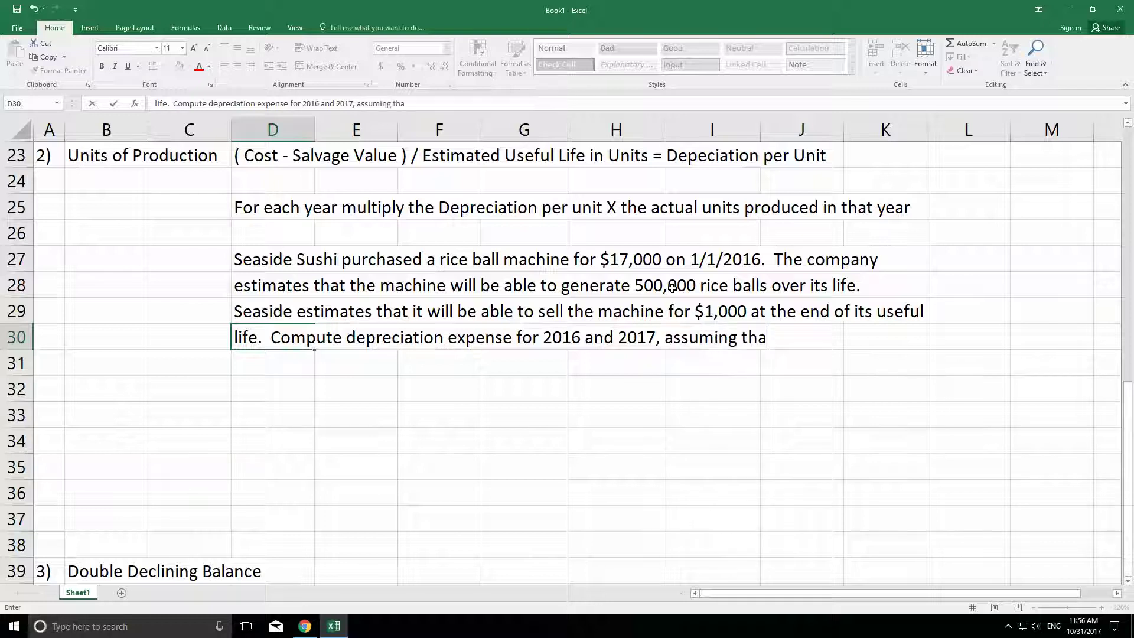
type("t 25000 rie")
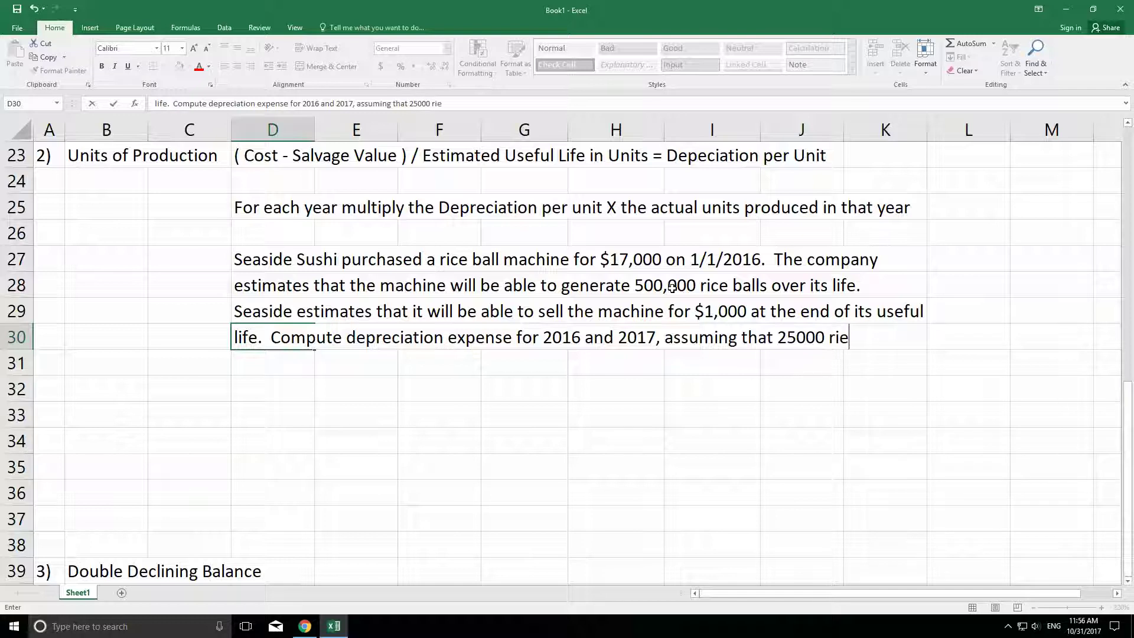
key("BackSpace")
type("ce balls were genera")
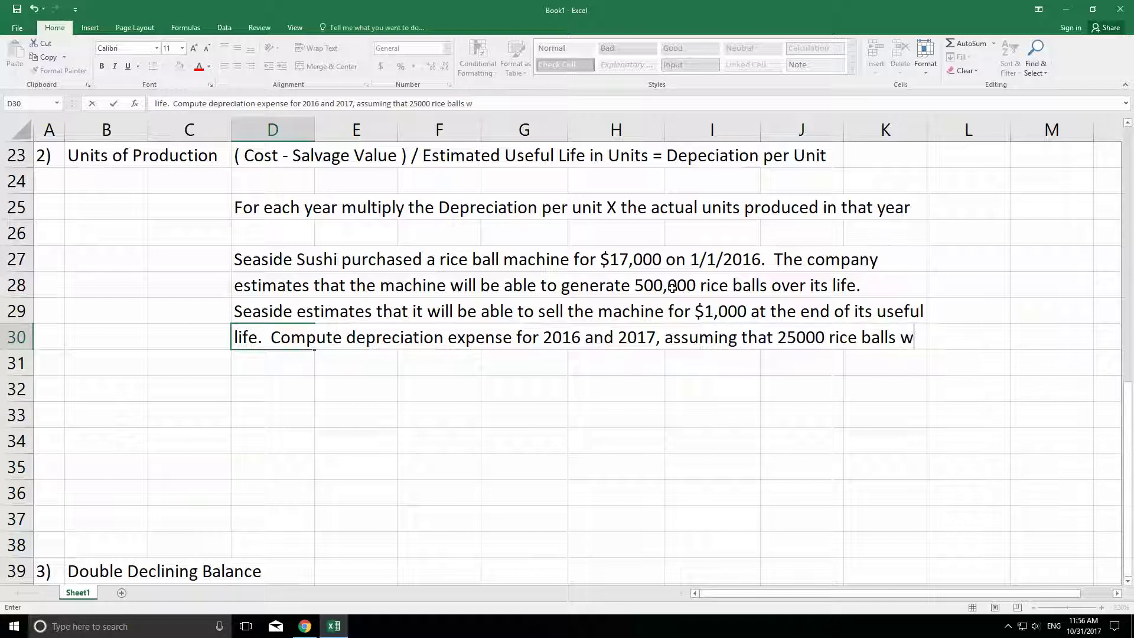
key("BackSpace")
key("BackSpace")
key("BackSpace")
key("BackSpace")
key("BackSpace")
key("BackSpace")
key("BackSpace")
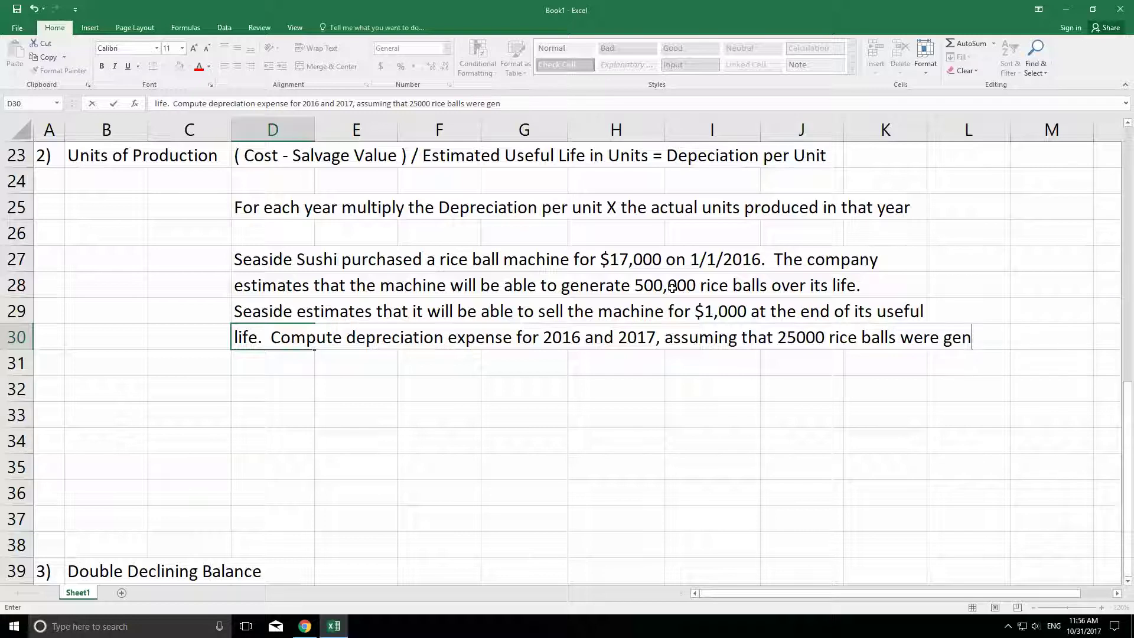
key("Return")
Continue the example in cell D31 with "generated in 2016 and 50000 rice balls were generated in".
type("gener")
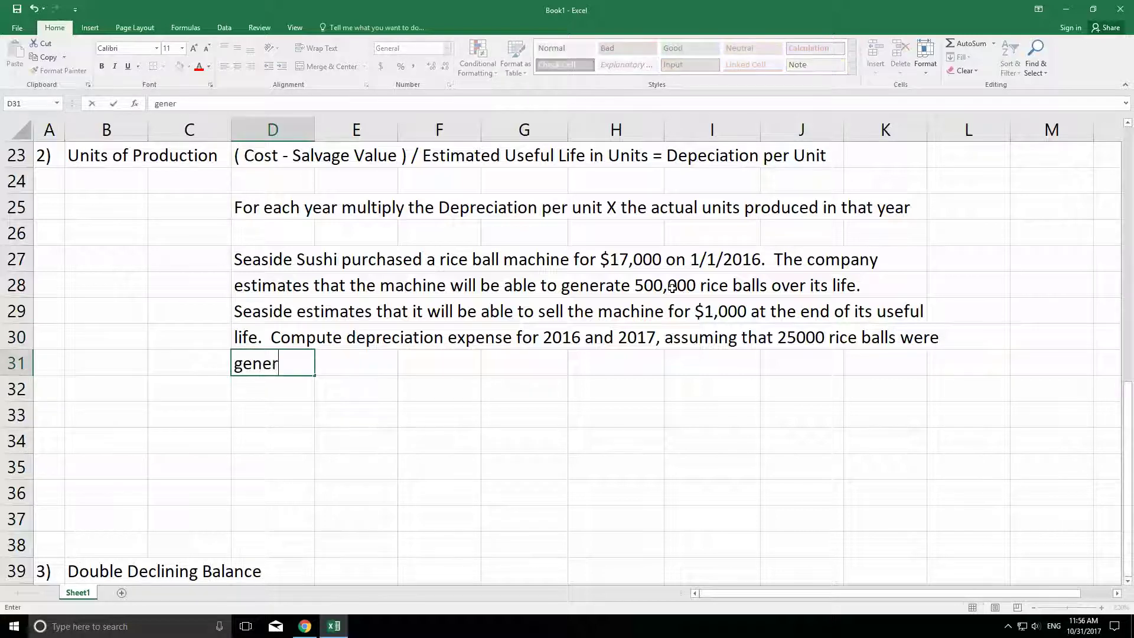
type("ated in 2016 a")
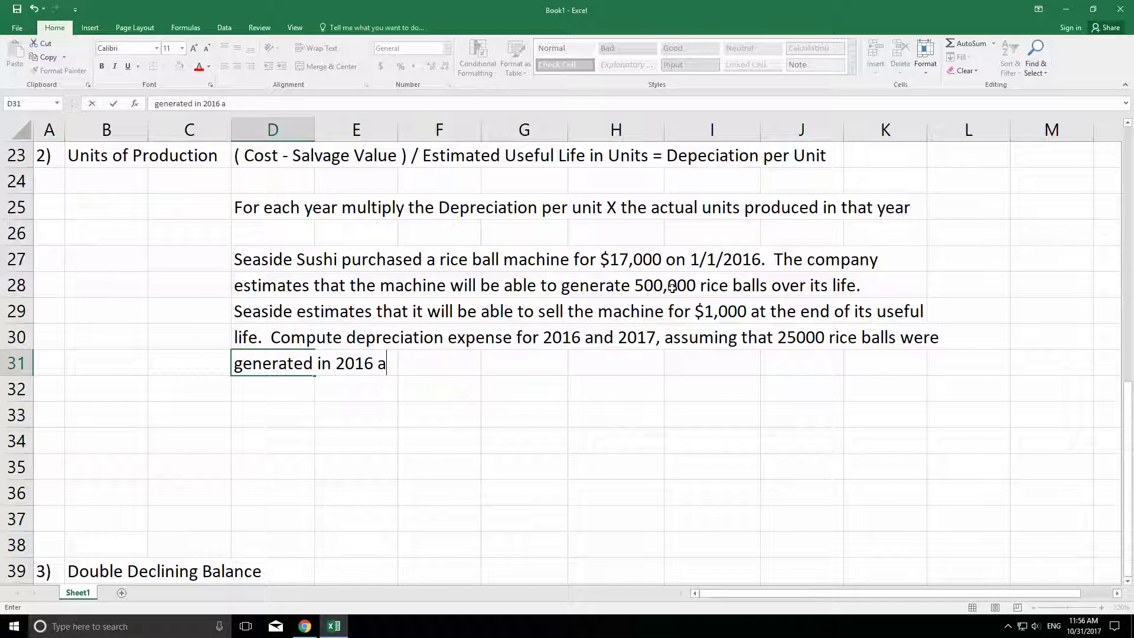
type("nd 50000 reice")
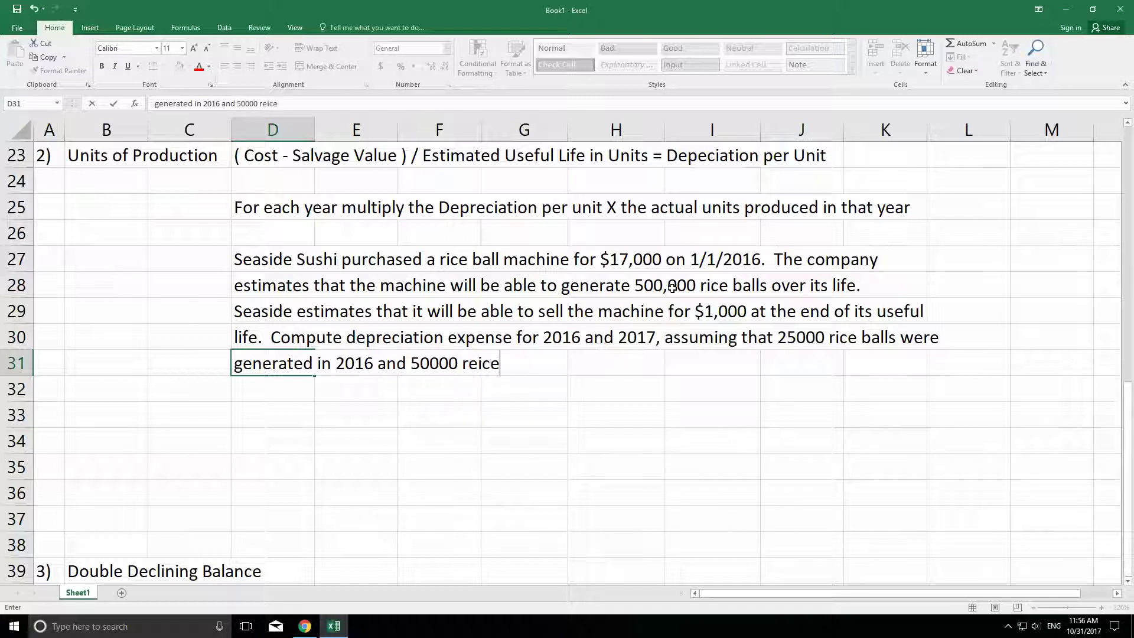
key("BackSpace")
key("BackSpace")
key("BackSpace")
key("BackSpace")
type("ice balls")
key("BackSpace")
type("ls were g")
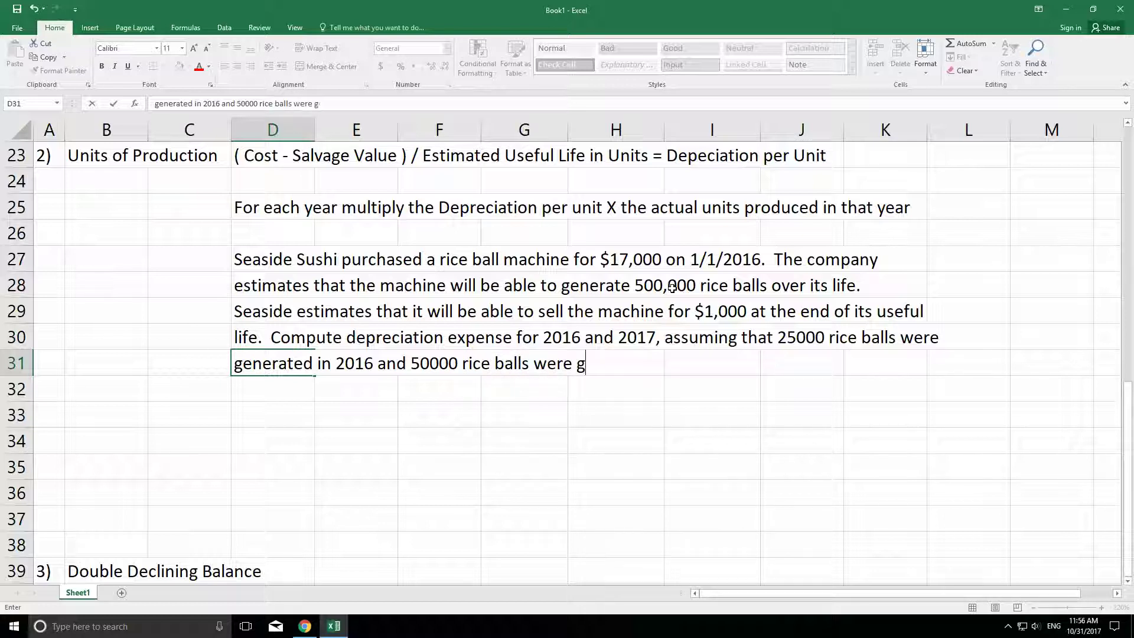
type("enerated in ")
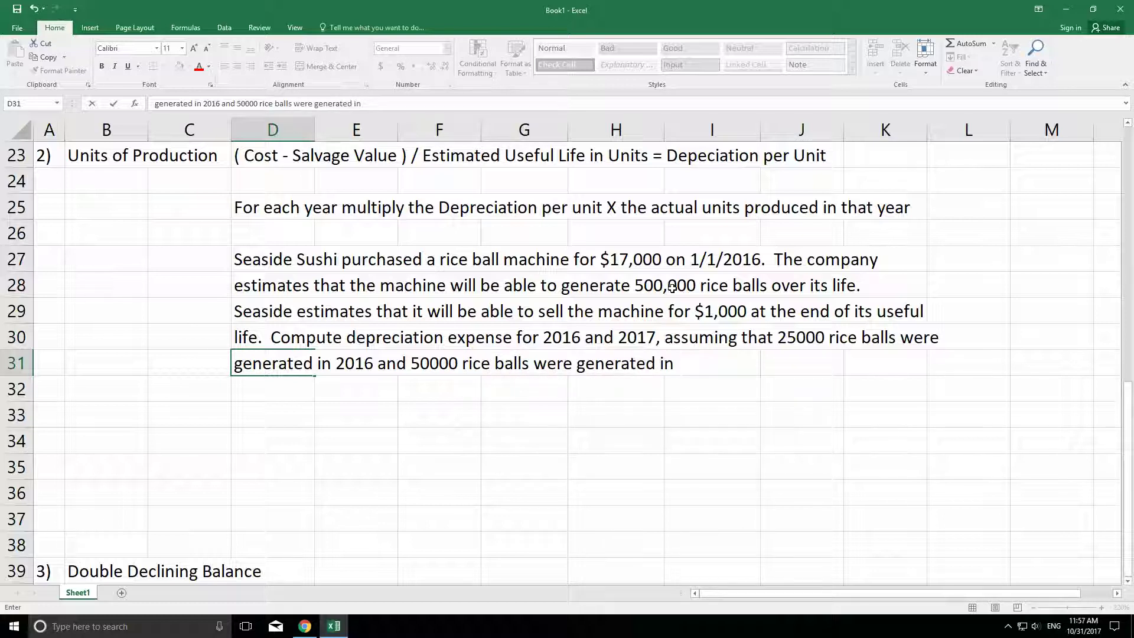
Complete cell D31 with "2017. The company uses".
type("2017.  The cmpa")
key("BackSpace")
key("BackSpace")
key("BackSpace")
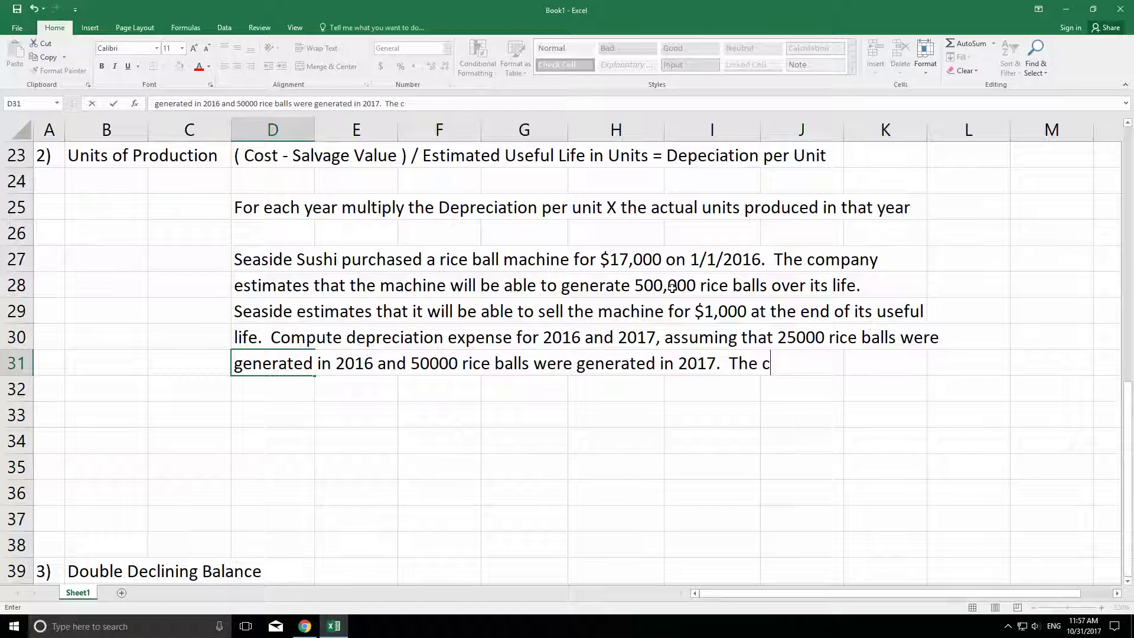
type("ompany uses")
key("Return")
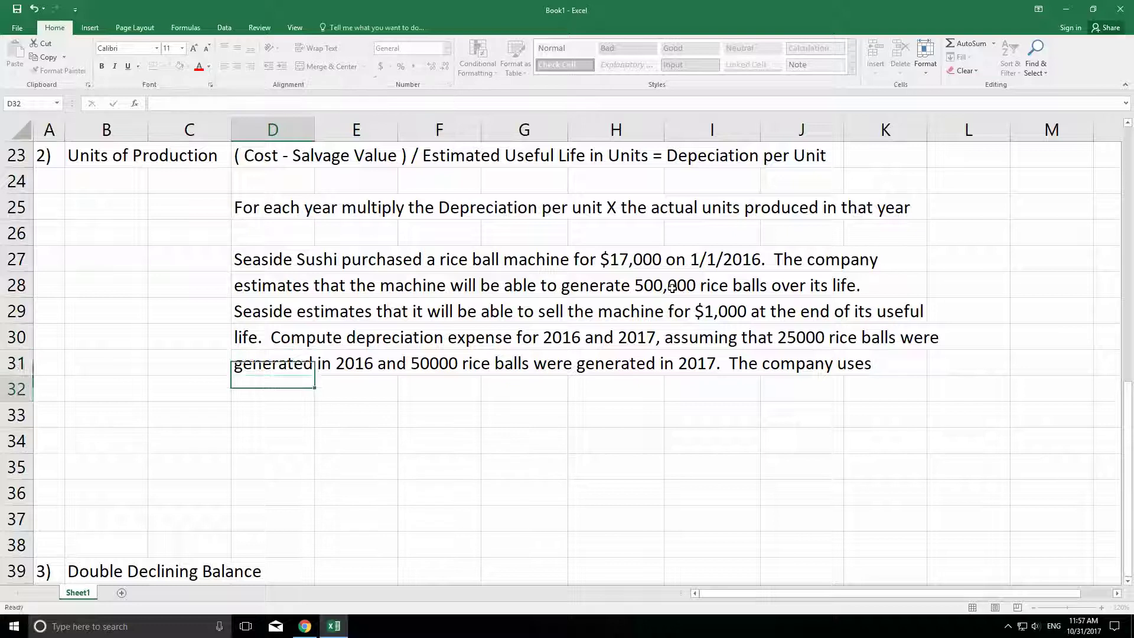
Finish the example in cell D32 with "the unites of production method for depreciation calculations.".
type("the unites")
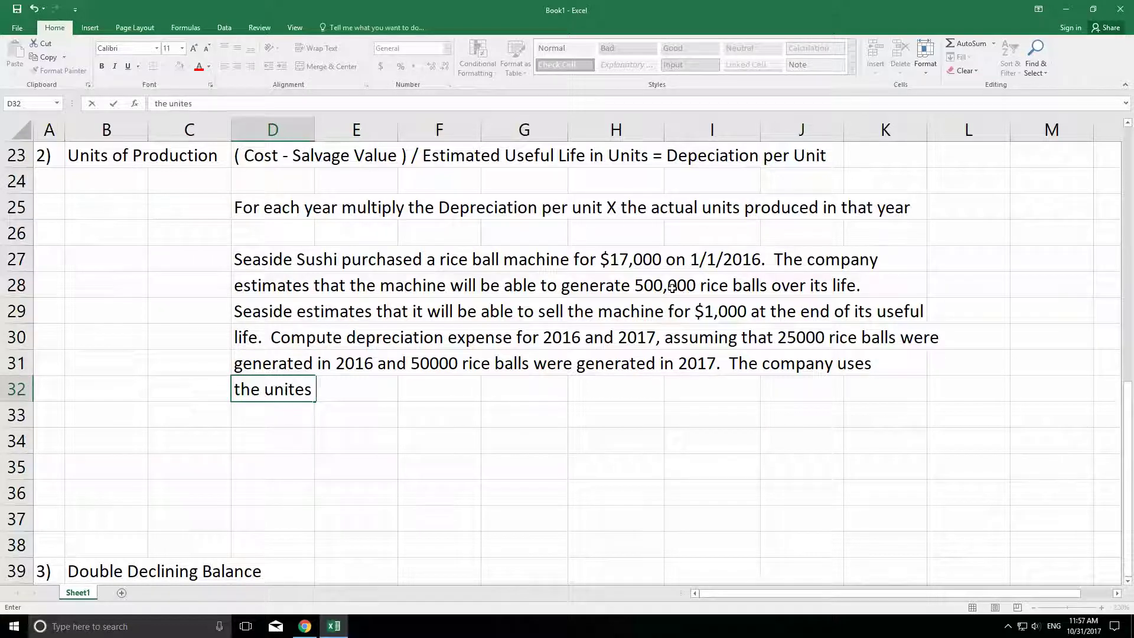
type(" of proecu")
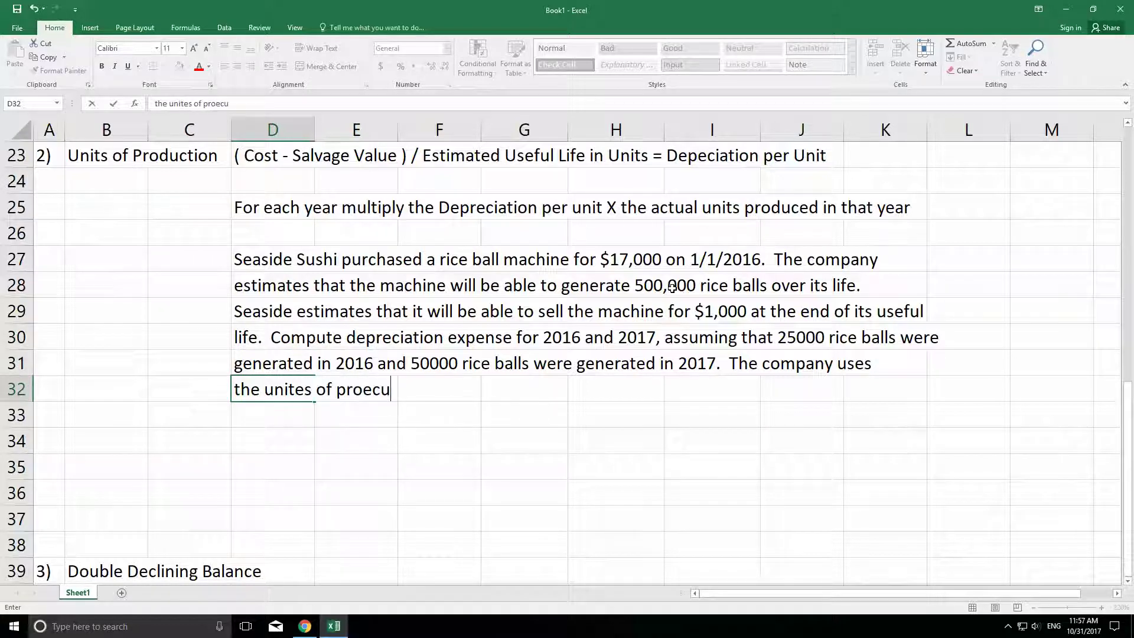
key("BackSpace")
key("BackSpace")
key("BackSpace")
type("dcu")
key("BackSpace")
key("BackSpace")
type("uction meht")
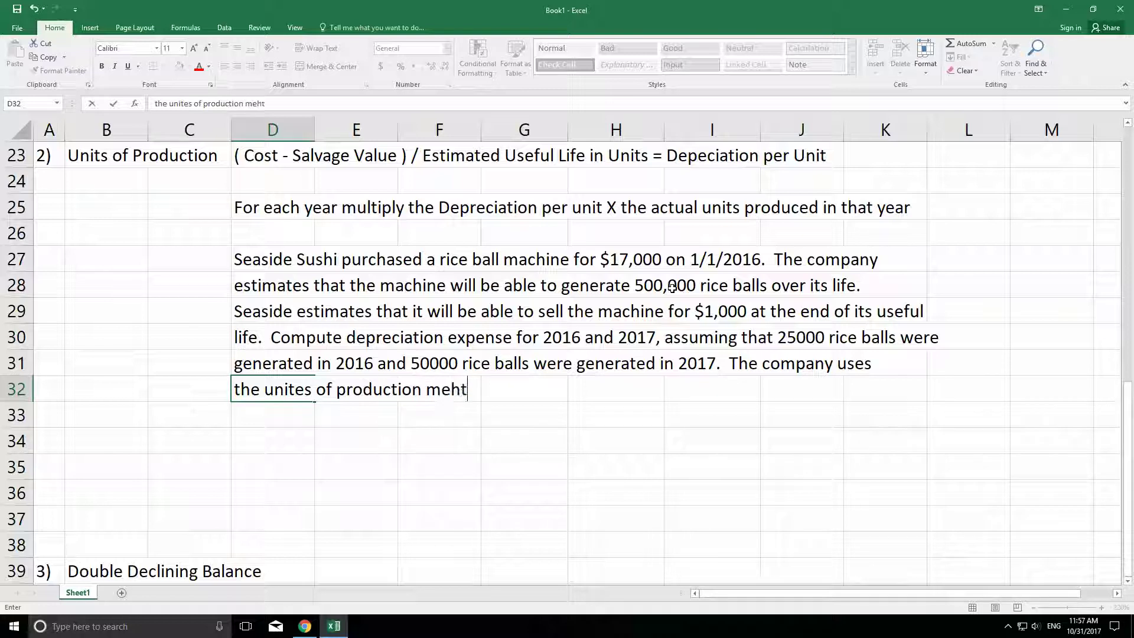
key("BackSpace")
key("BackSpace")
type("thod for deprec")
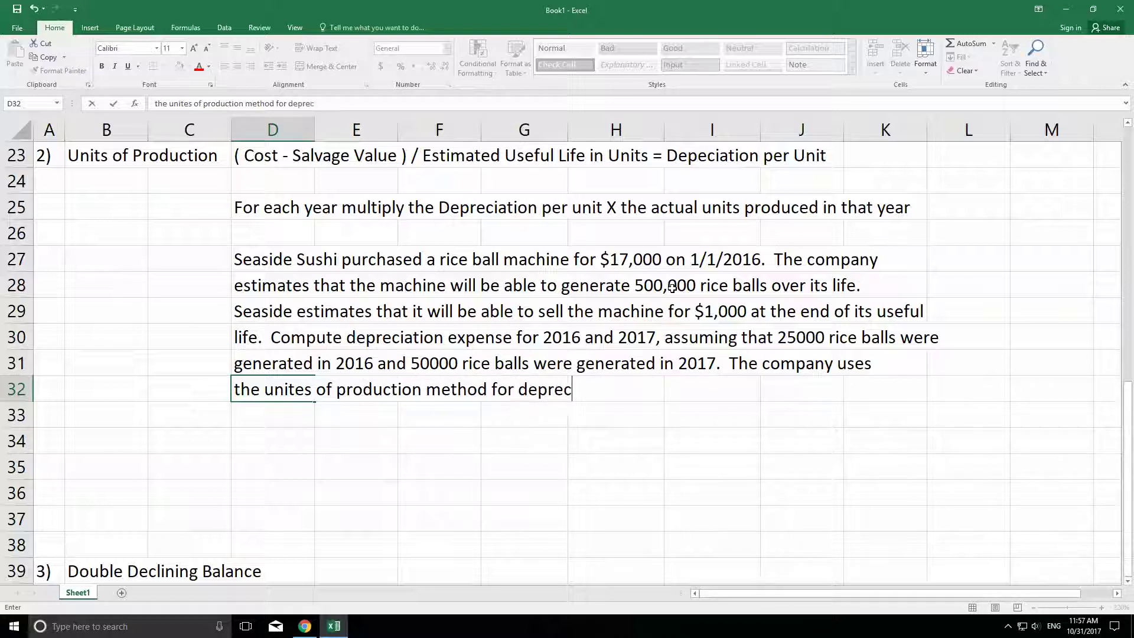
type("iation cal")
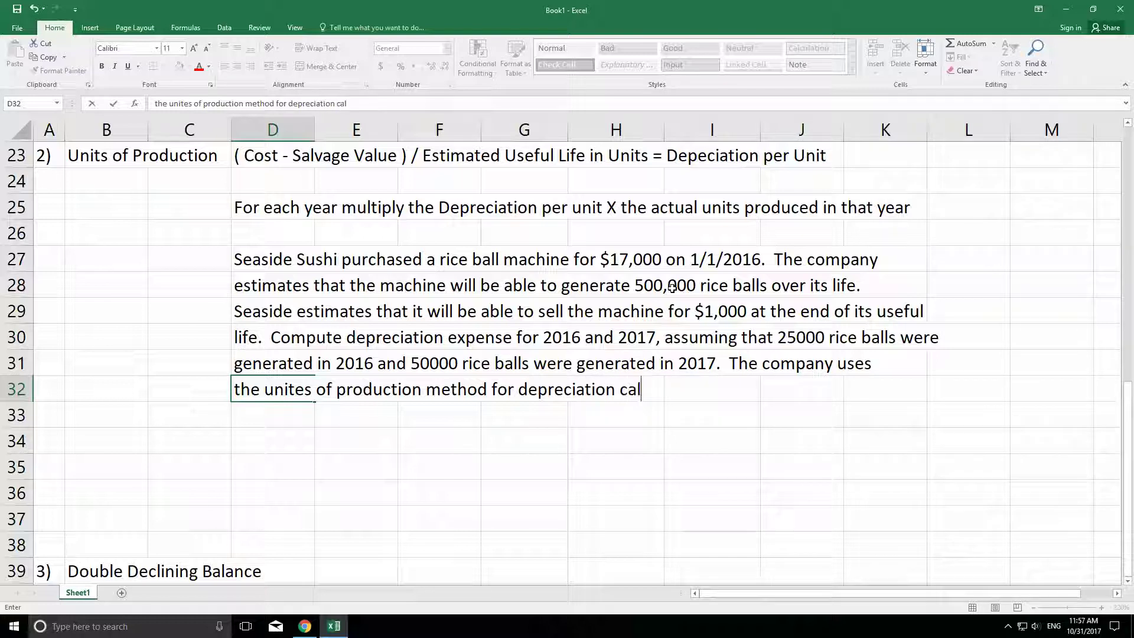
type("culations.")
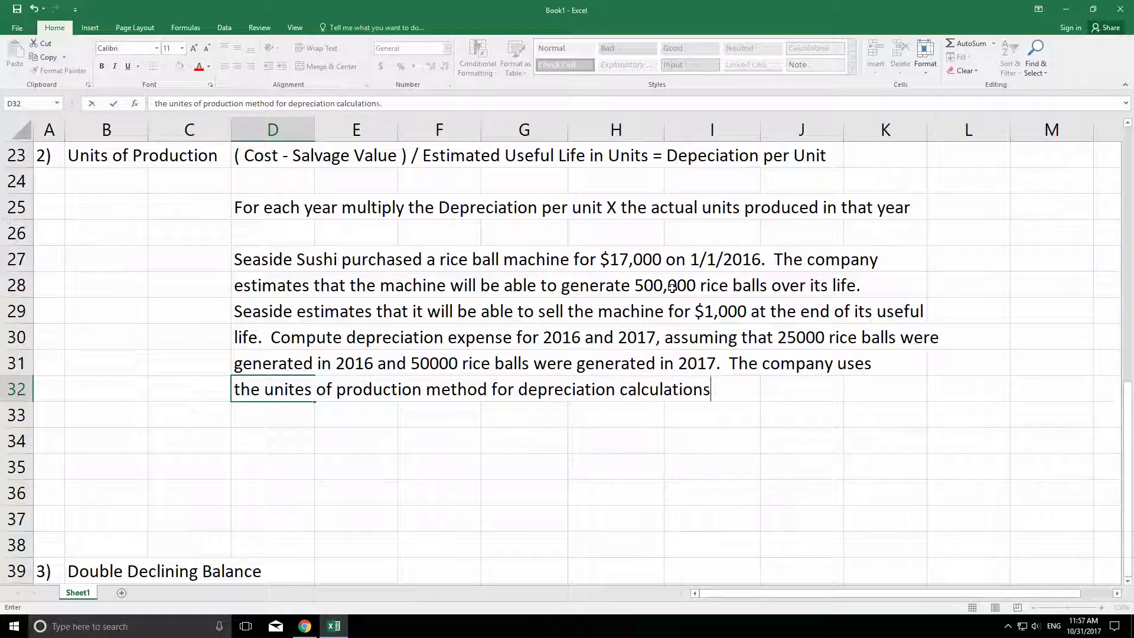
key("Return")
key("Return")
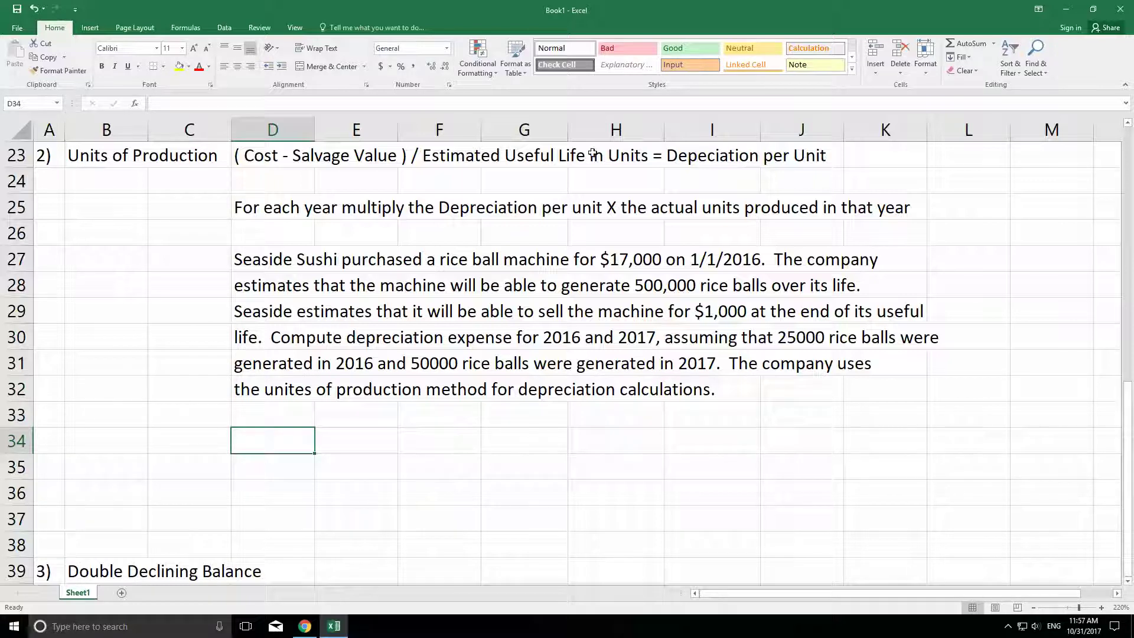
Insert six blank rows at rows 33 to 38, above the Double Declining Balance section.
left_click(109, 155)
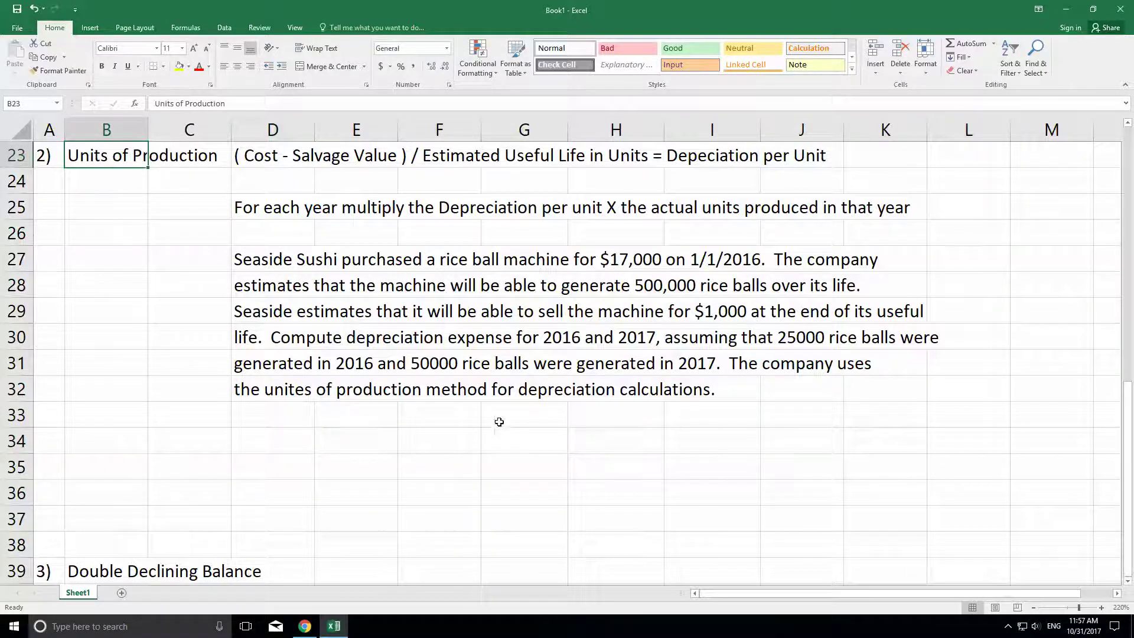
scroll(555, 426, "down", 2)
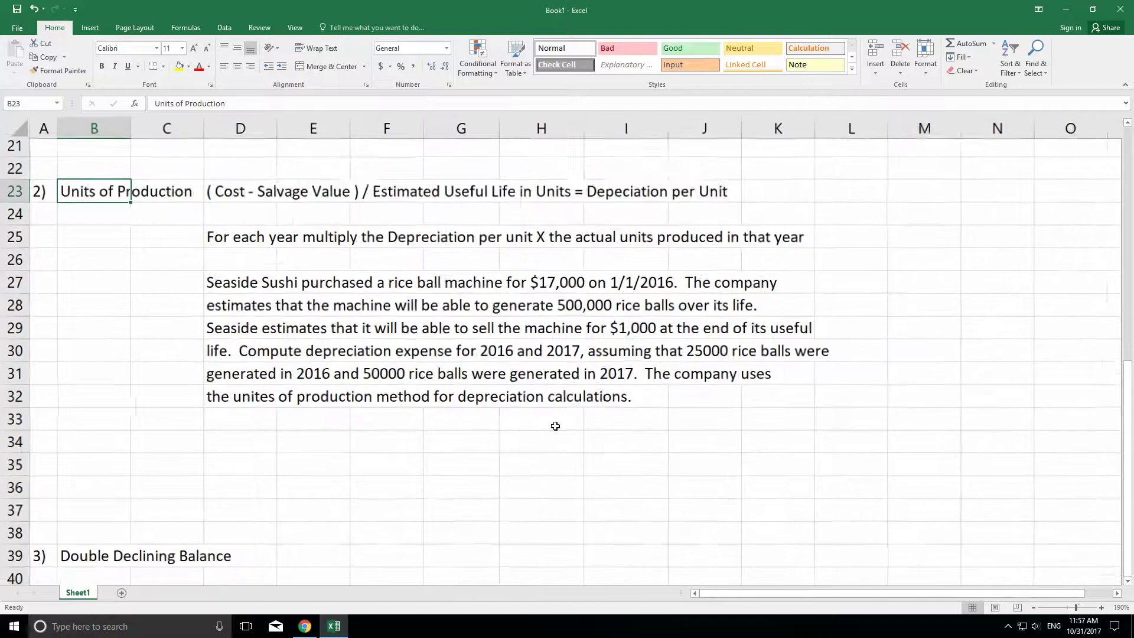
left_click(1129, 581)
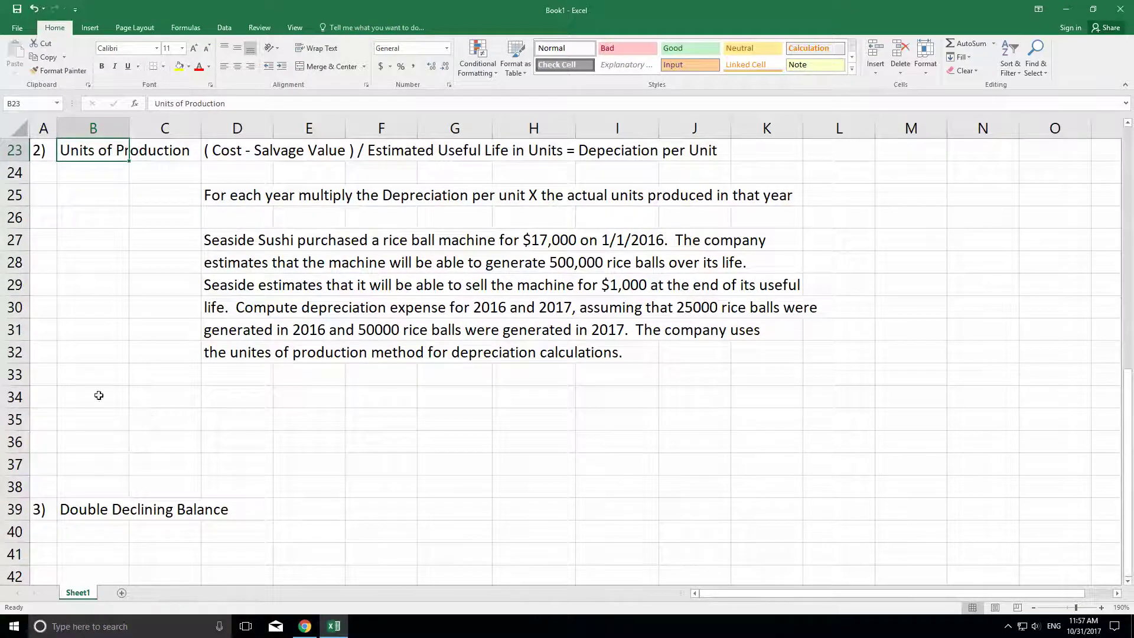
left_click_drag(15, 374, 38, 478)
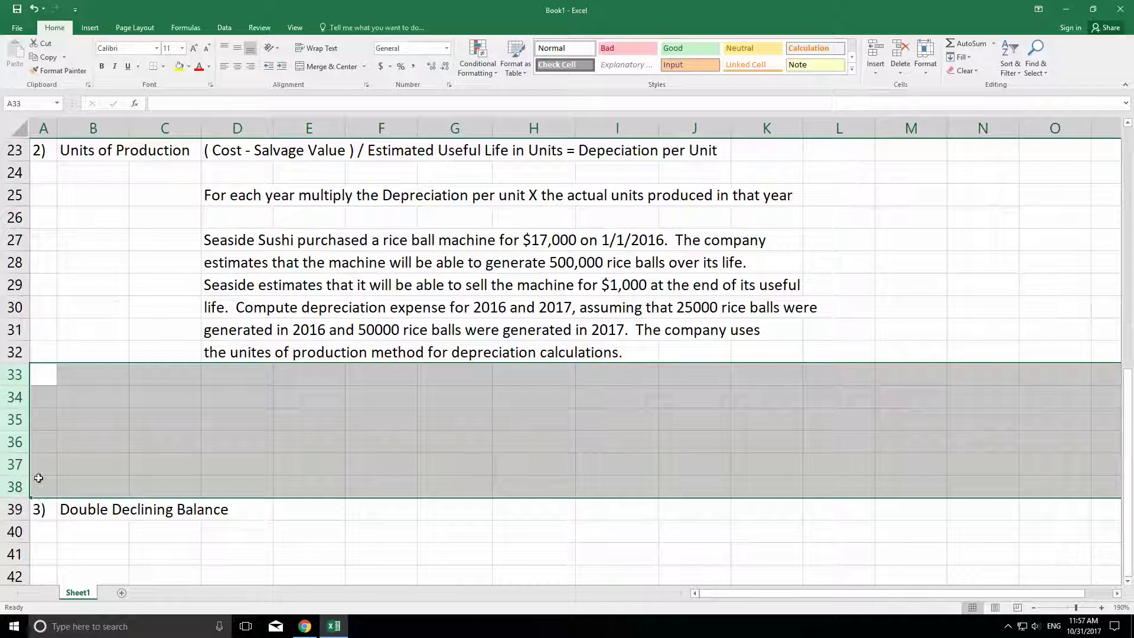
right_click(38, 478)
left_click(68, 384)
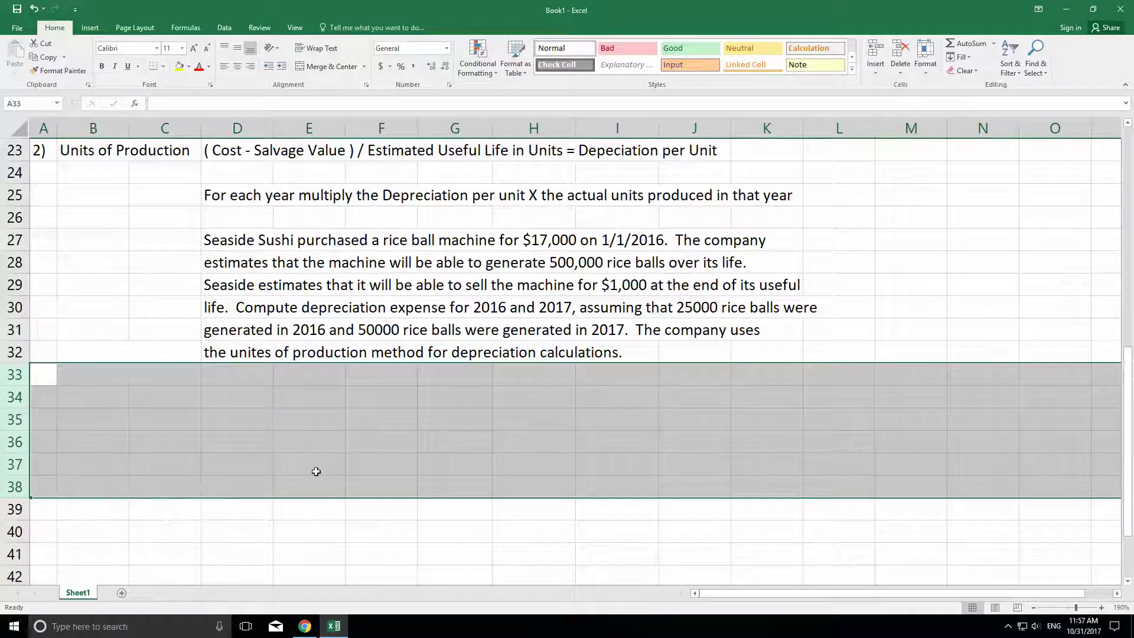
left_click(399, 471)
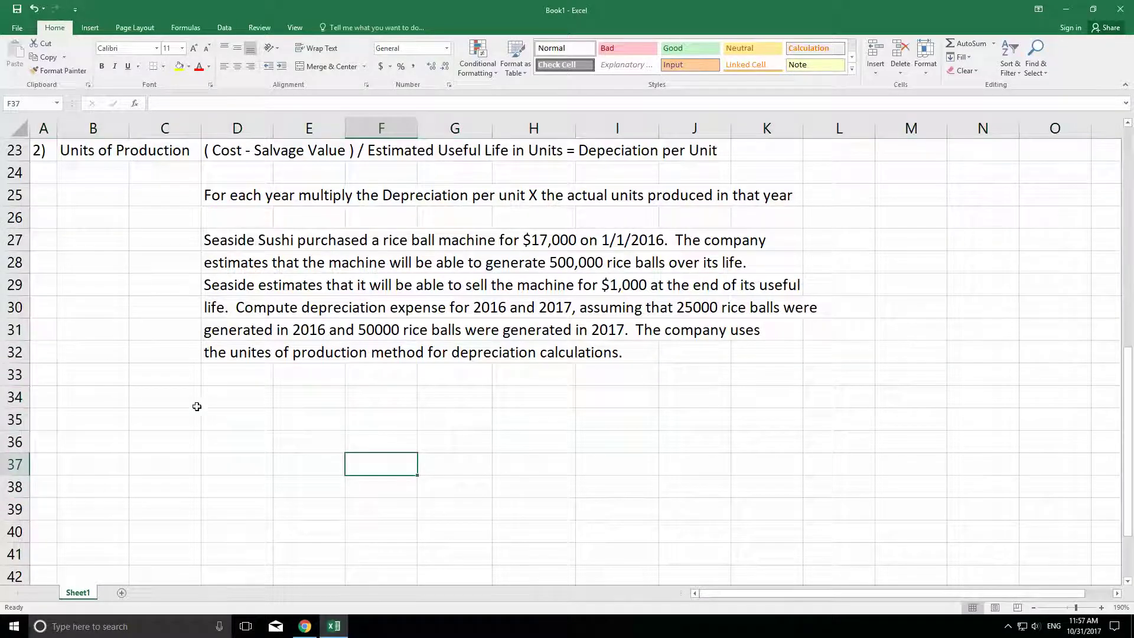
Enter the step label "1)" in cell C34 and right-align it.
left_click(176, 396)
type("1")
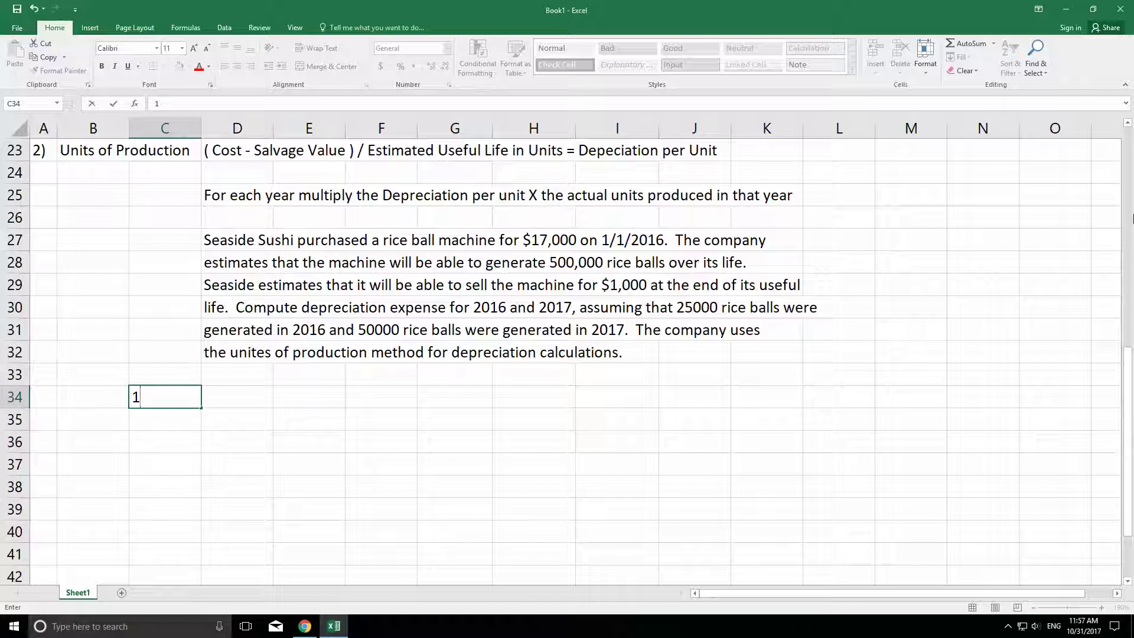
type(")")
key("Return")
key("Up")
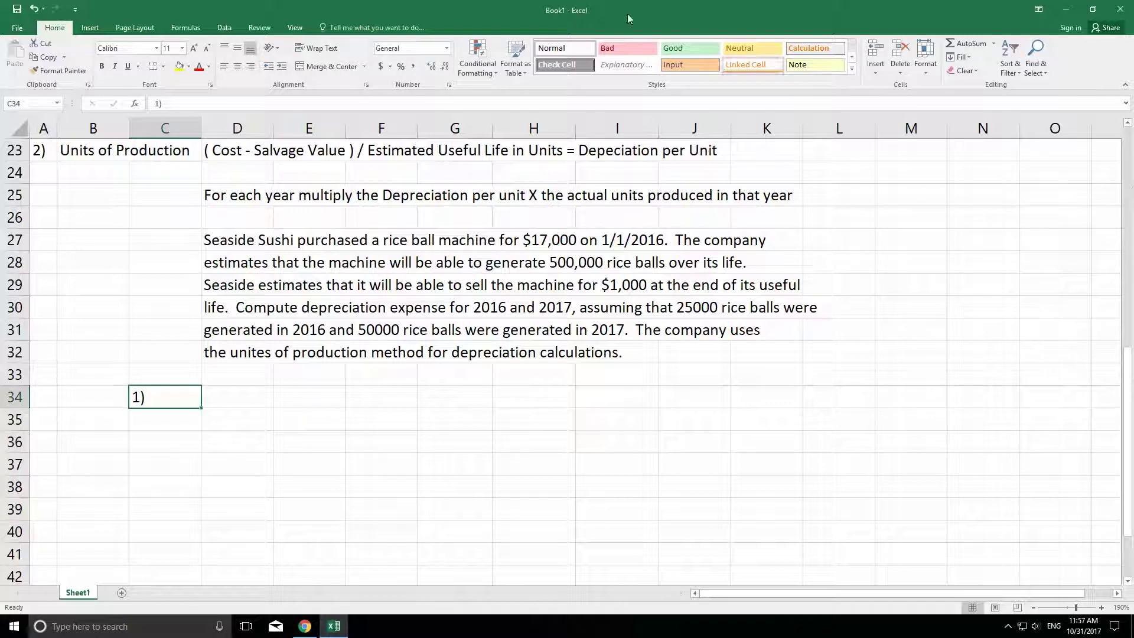
left_click(251, 66)
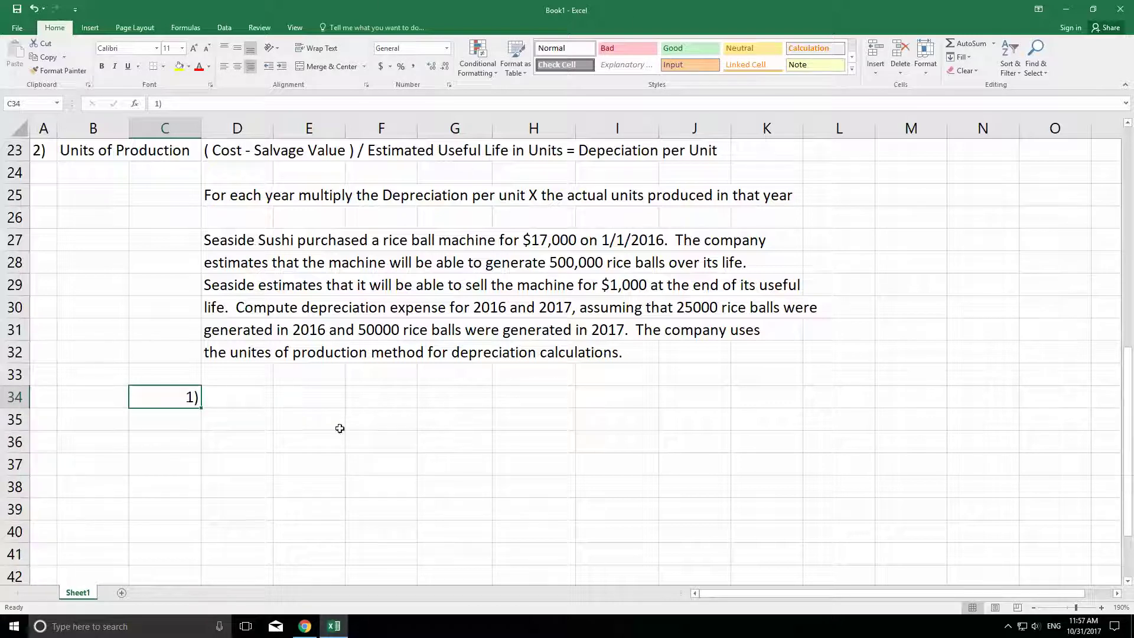
Begin the calculation text in cell D34 with "(17000 - 1000) / 500,000 rice balls =".
left_click(248, 396)
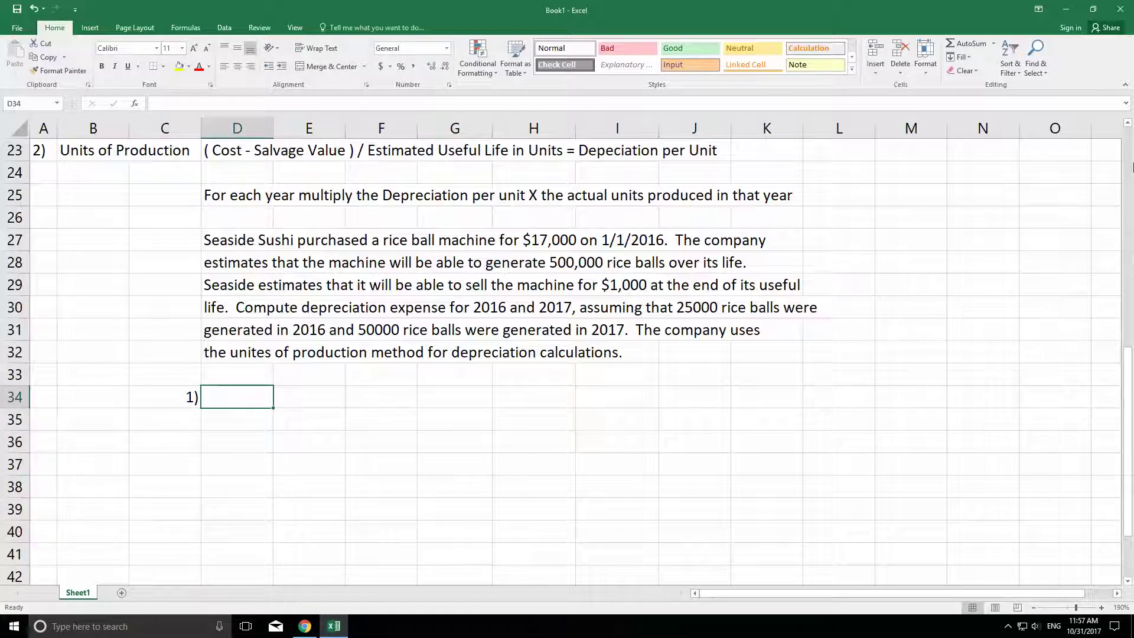
type("(")
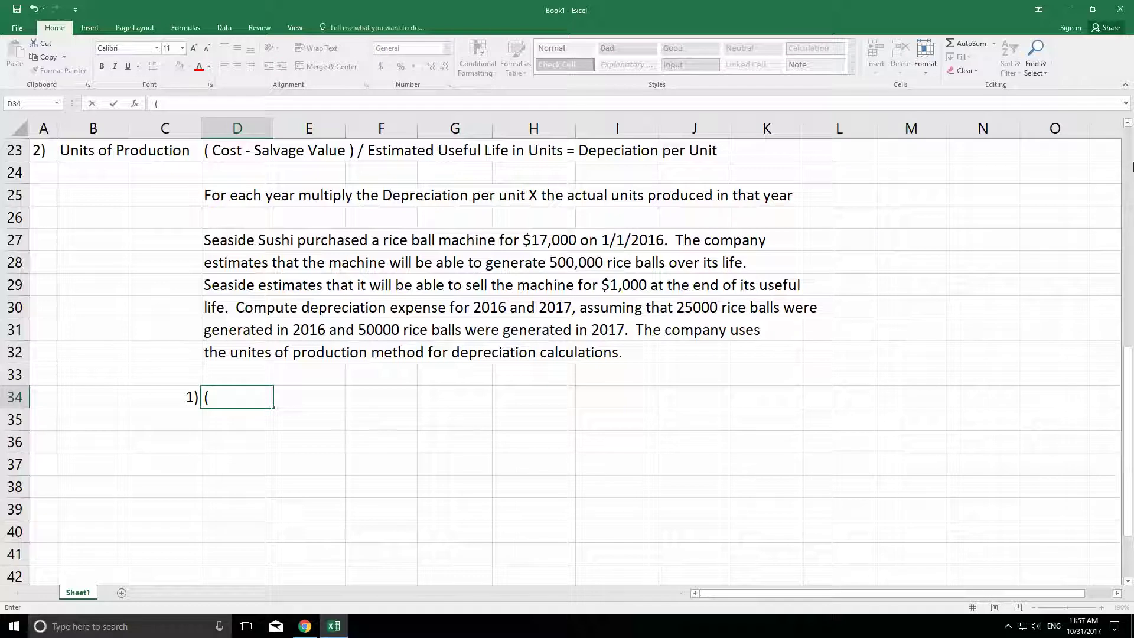
type("17000 - 1000")
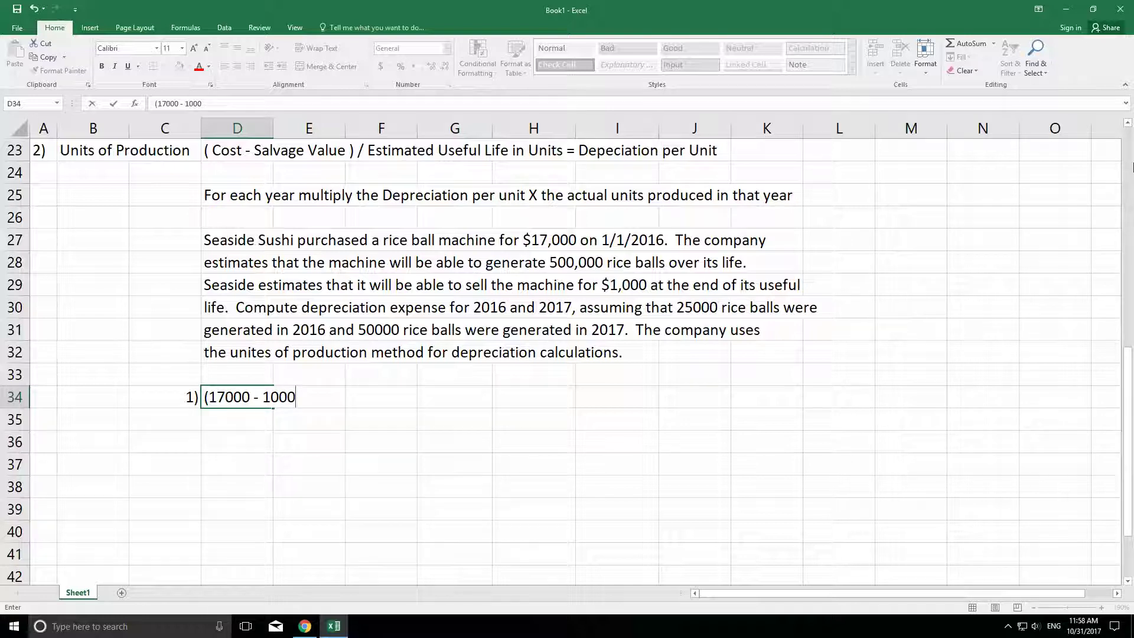
type(") /")
type("500")
type(",000")
type(" riice")
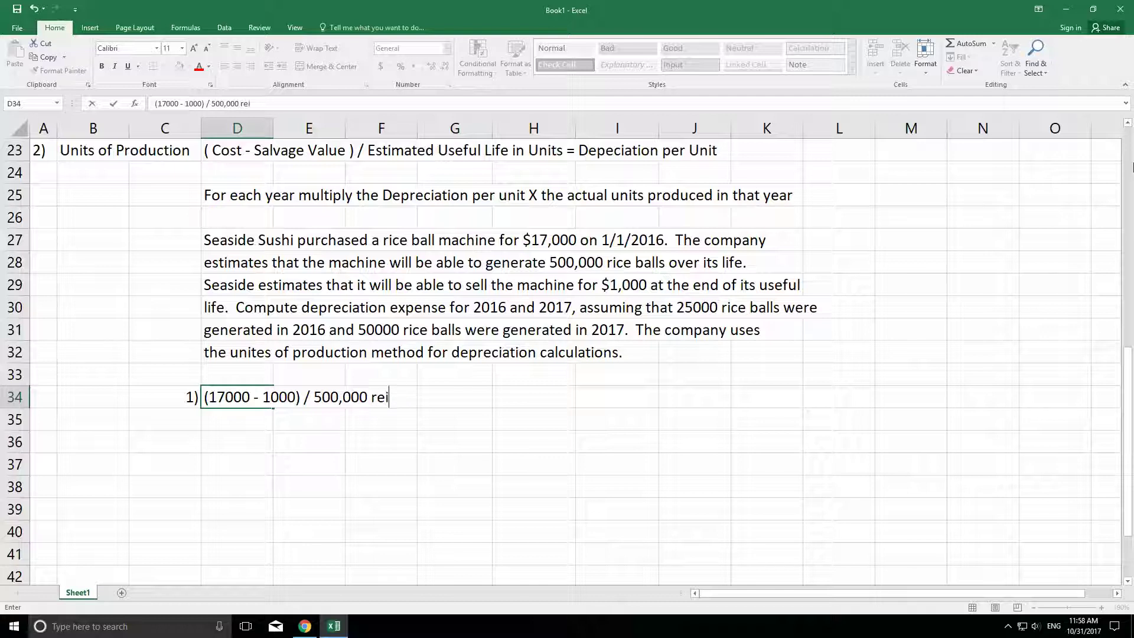
key("BackSpace")
key("BackSpace")
key("BackSpace")
type("ce balls = e")
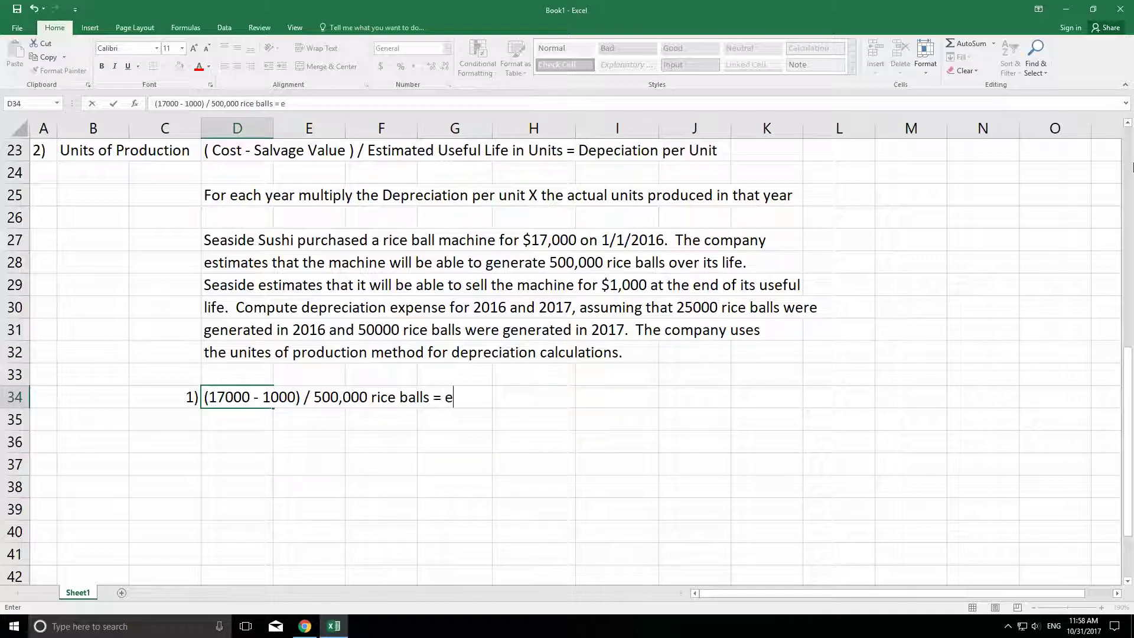
key("BackSpace")
Complete the calculation text in cell D34 with "depreciation per unit =".
type("depreciaiton")
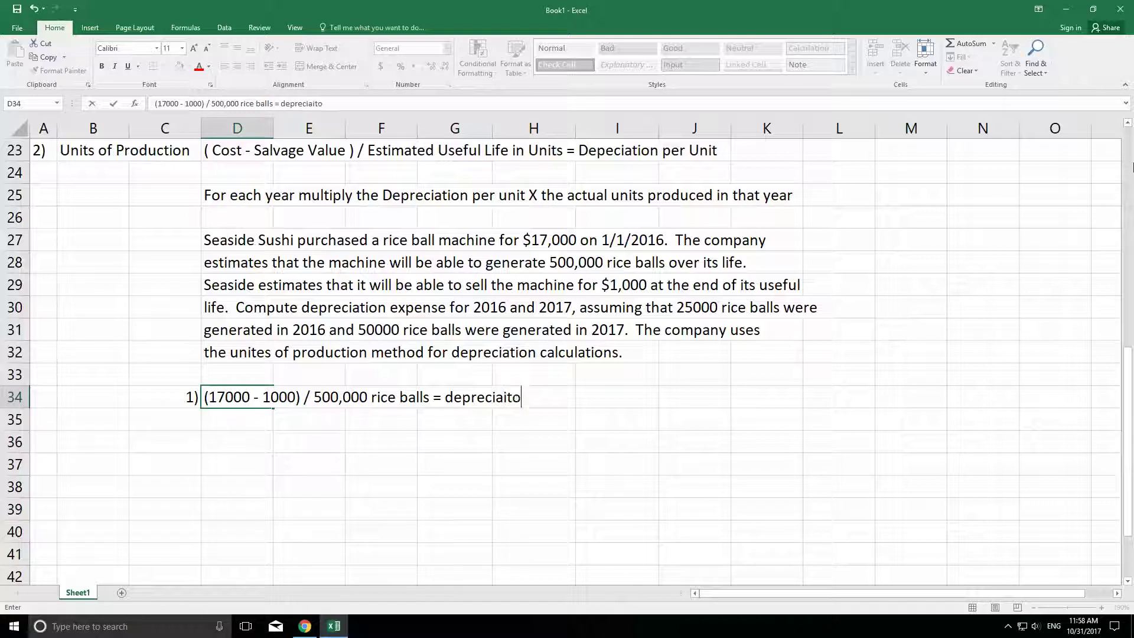
key("BackSpace")
key("BackSpace")
type("ion per unit ")
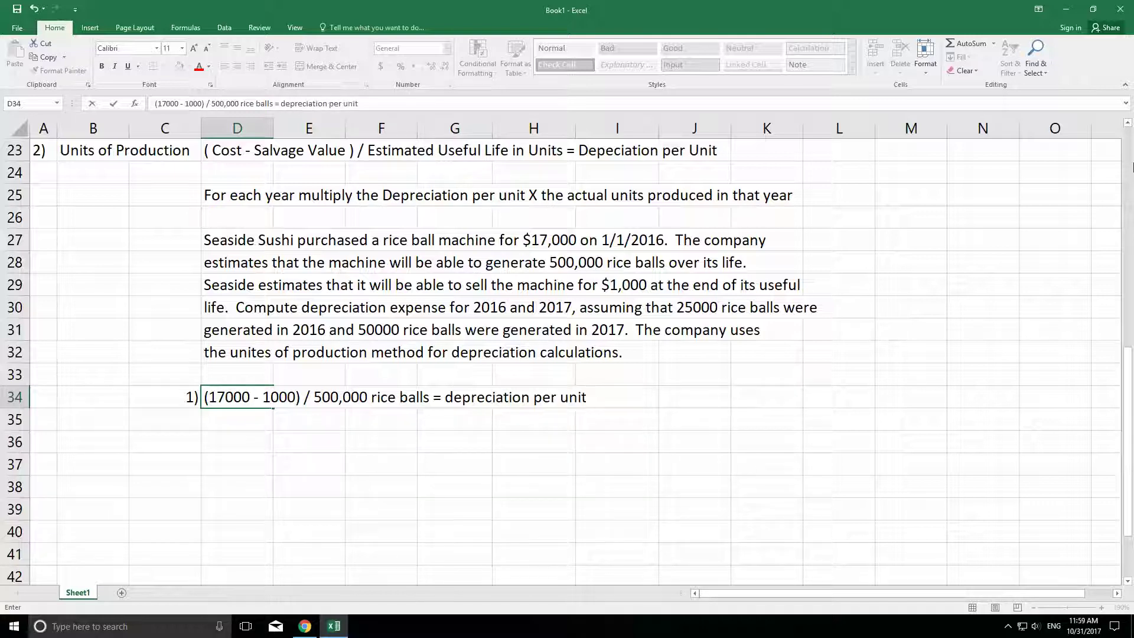
type("=")
key("Return")
Calculate the depreciation per unit in cell J34 with the formula =16000/500000.
key("Up")
key("Right")
key("Right")
key("Right")
key("Right")
key("Right")
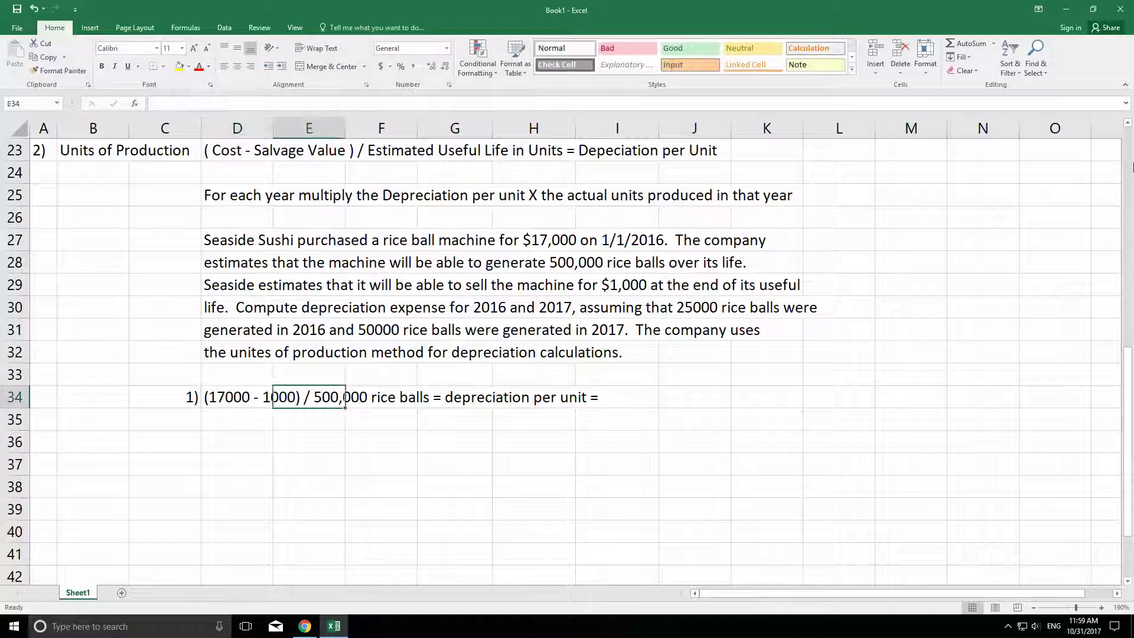
key("Right")
type("=")
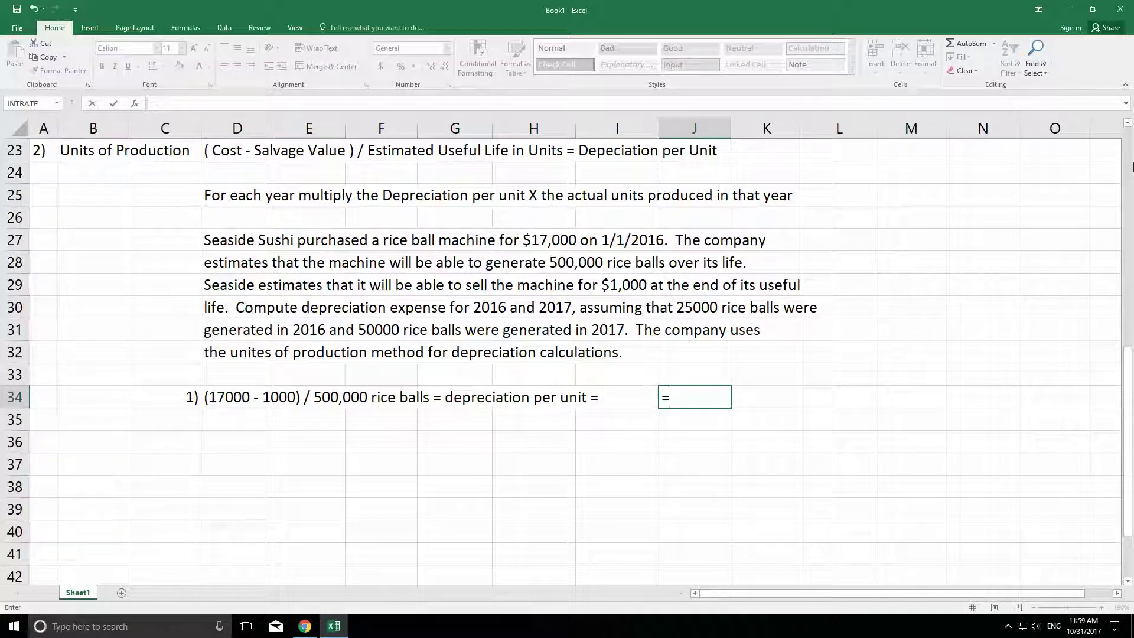
type("16000/5000")
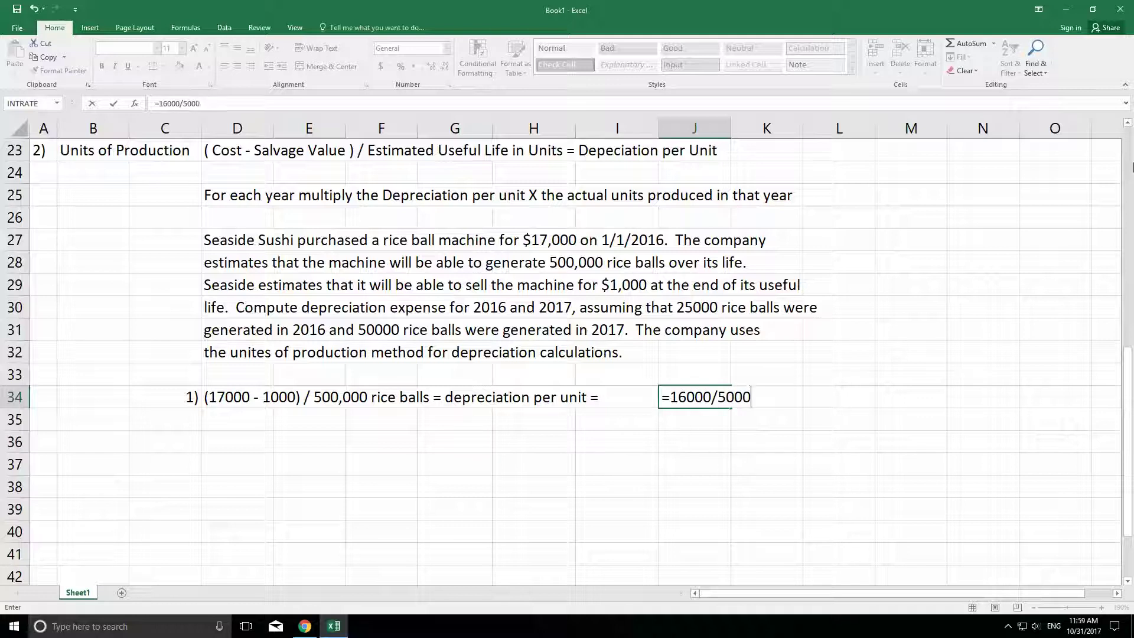
type("00")
key("Return")
key("Up")
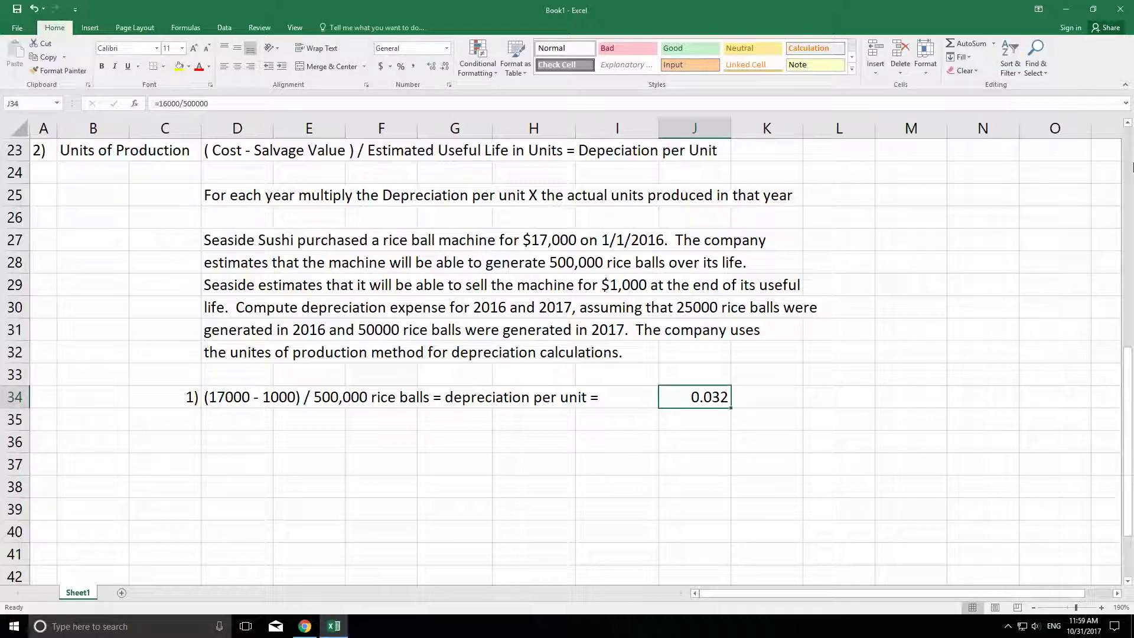
Label the depreciation per unit result with "per rice ball" in cell K34.
left_click(763, 393)
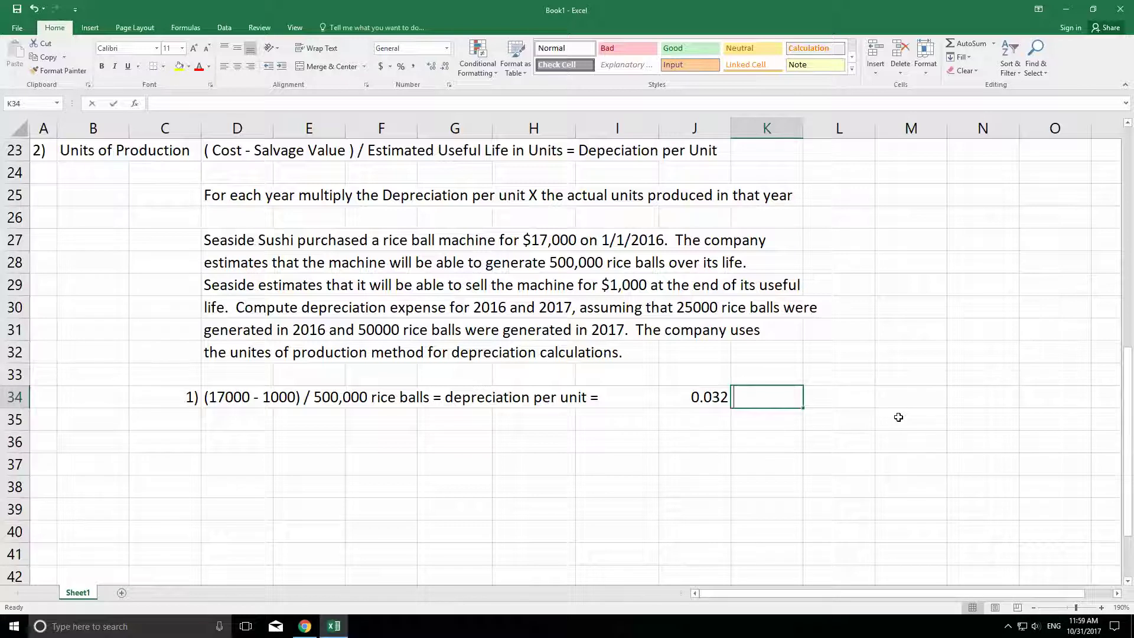
type("per re")
key("BackSpace")
type("ice ")
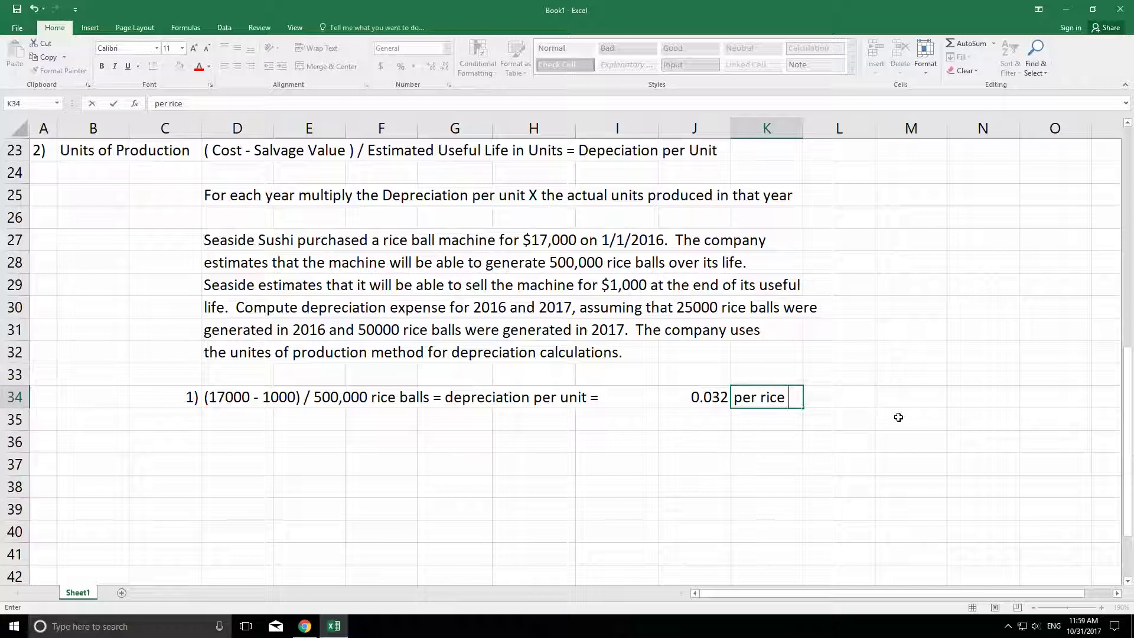
type("ball")
key("Return")
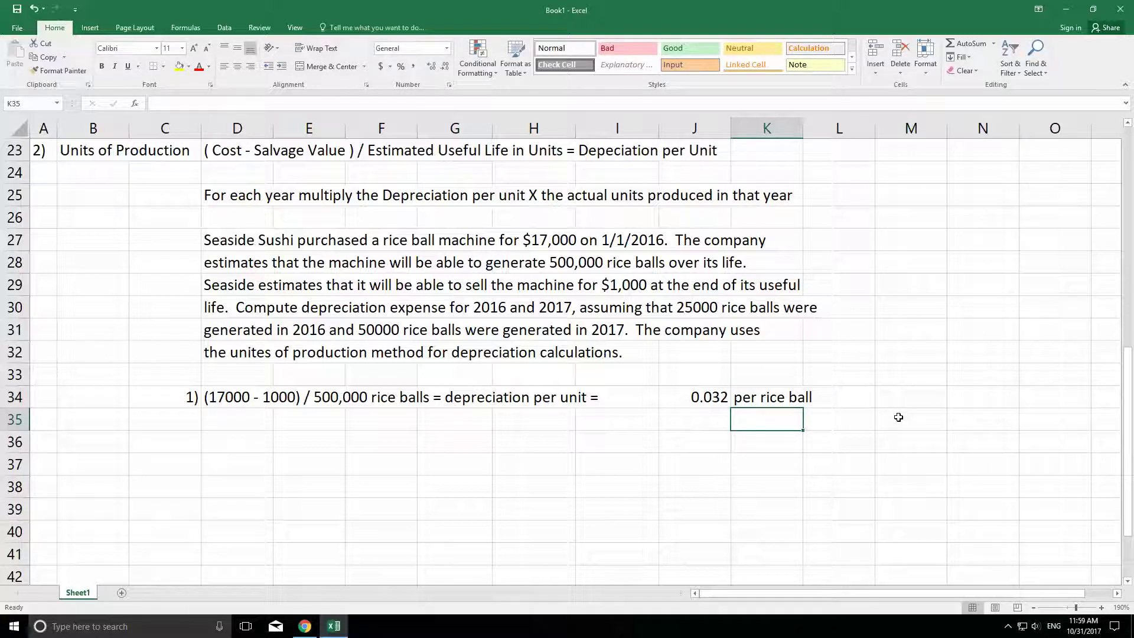
Enter the years 2016 and 2017 in cells E36 and E37.
key("Left")
key("Left")
key("Left")
key("Left")
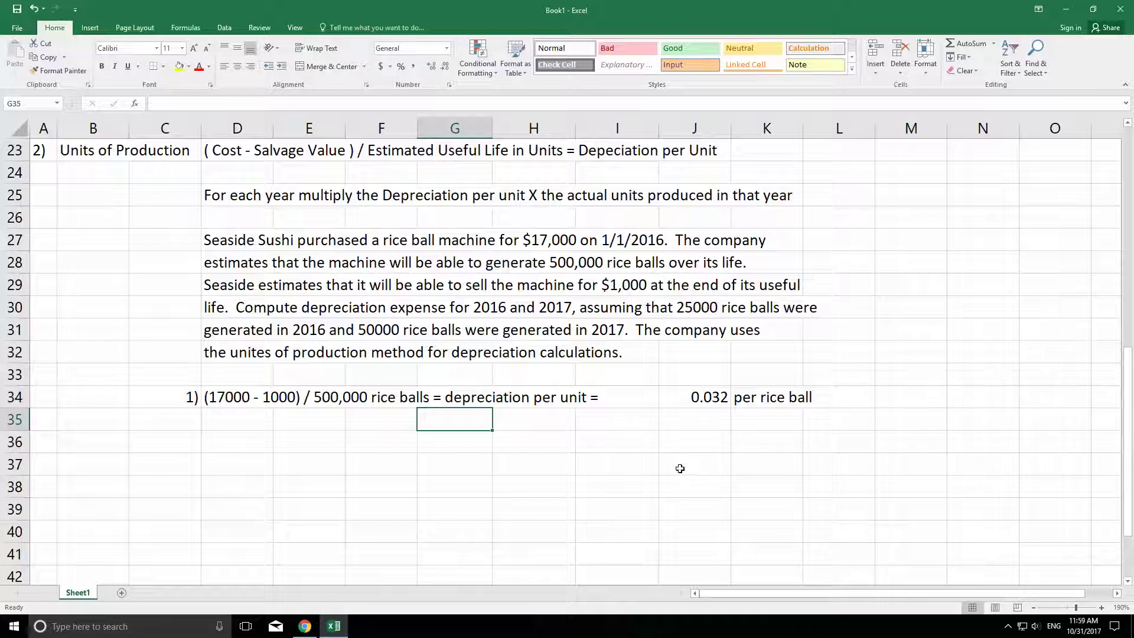
left_click(296, 442)
type("2016")
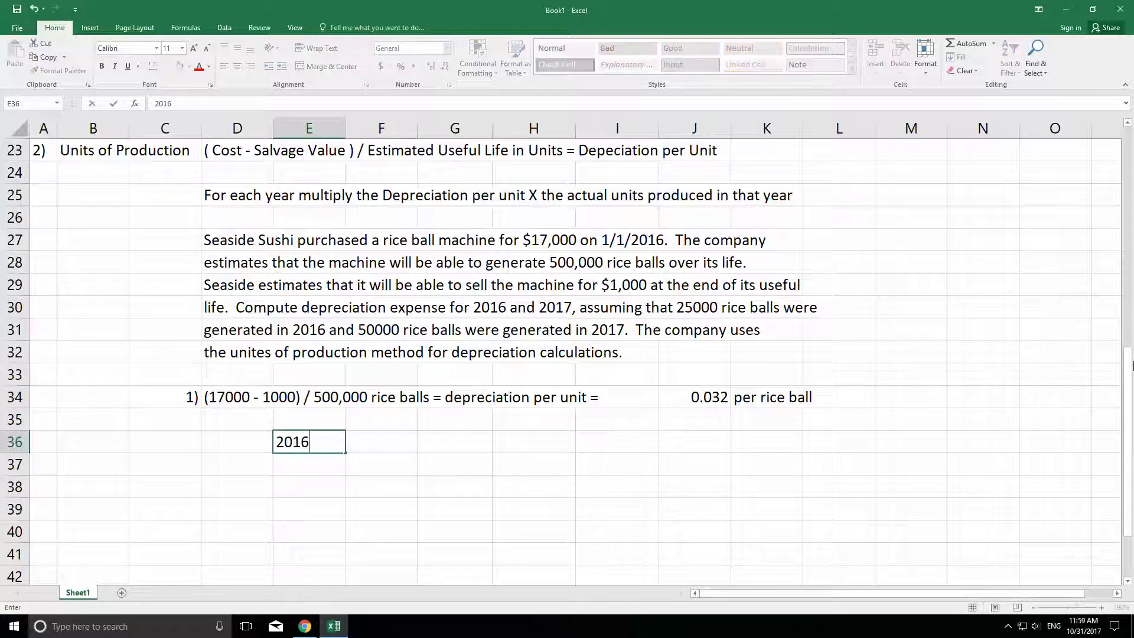
key("Return")
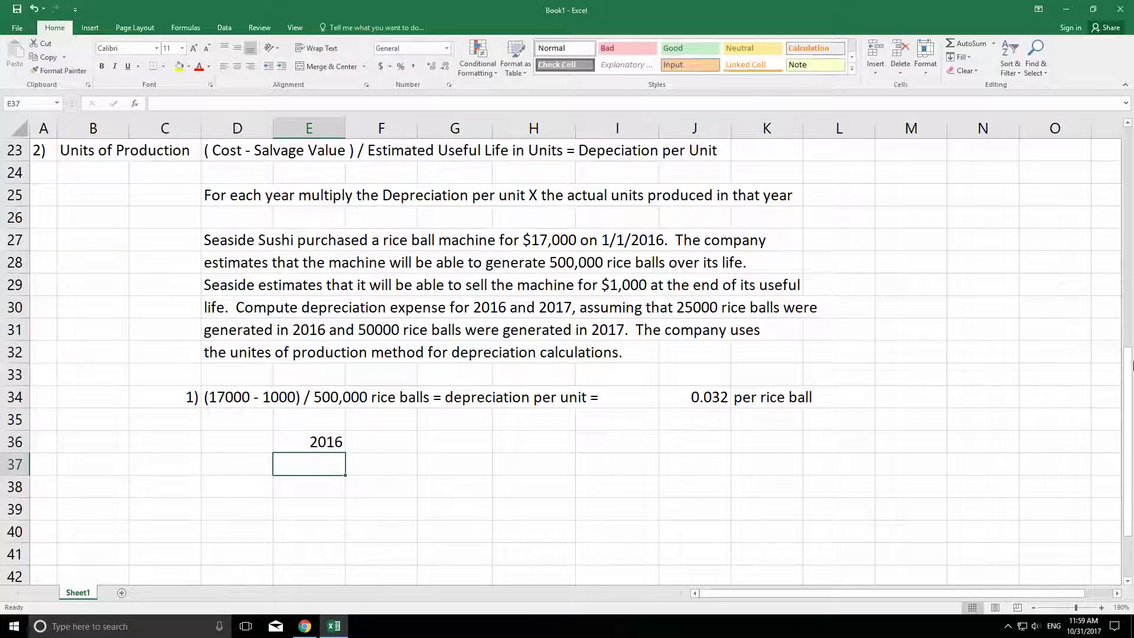
type("2017")
key("Up")
key("Up")
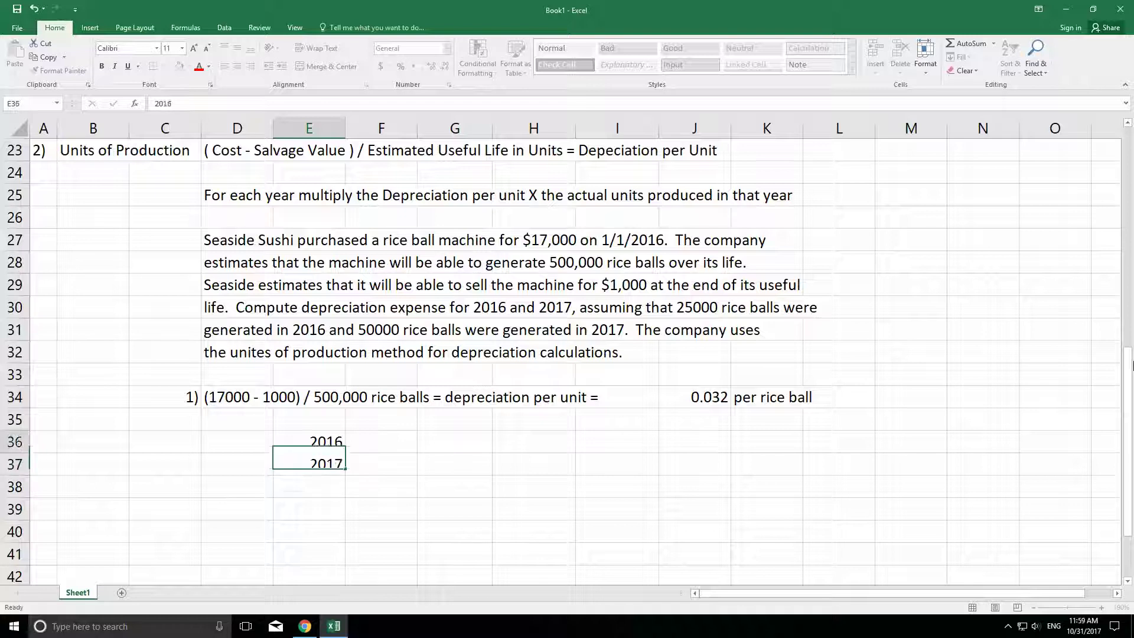
key("Right")
key("Down")
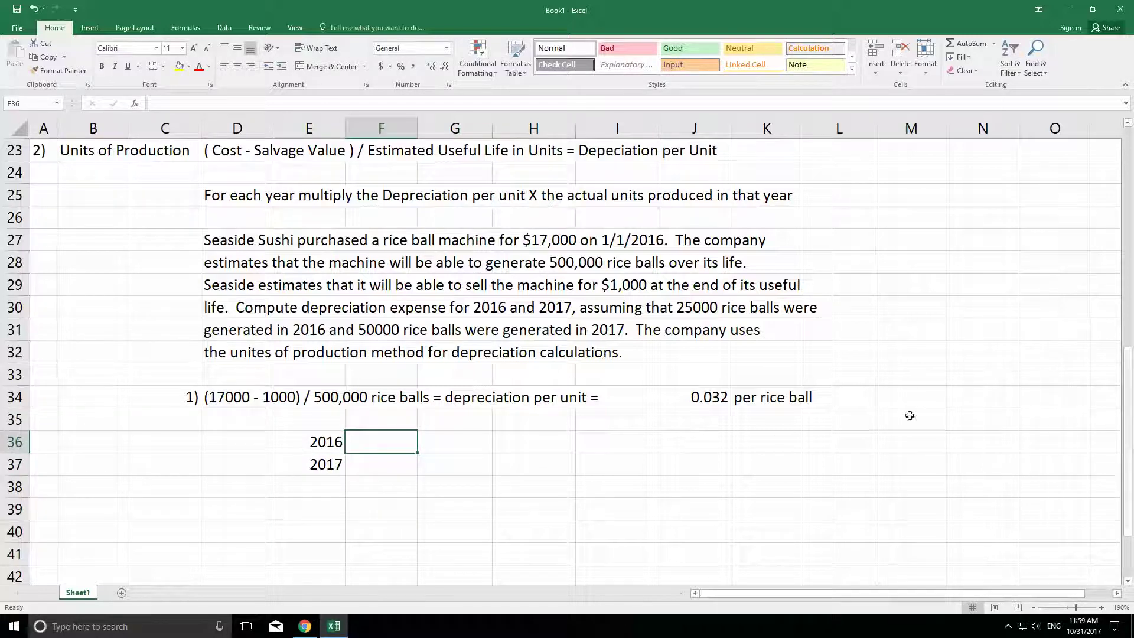
Move the two year labels down one row to E37:E38 and enter the heading "Dep./Unit" in F36.
left_click_drag(304, 443, 309, 489)
left_click(379, 441)
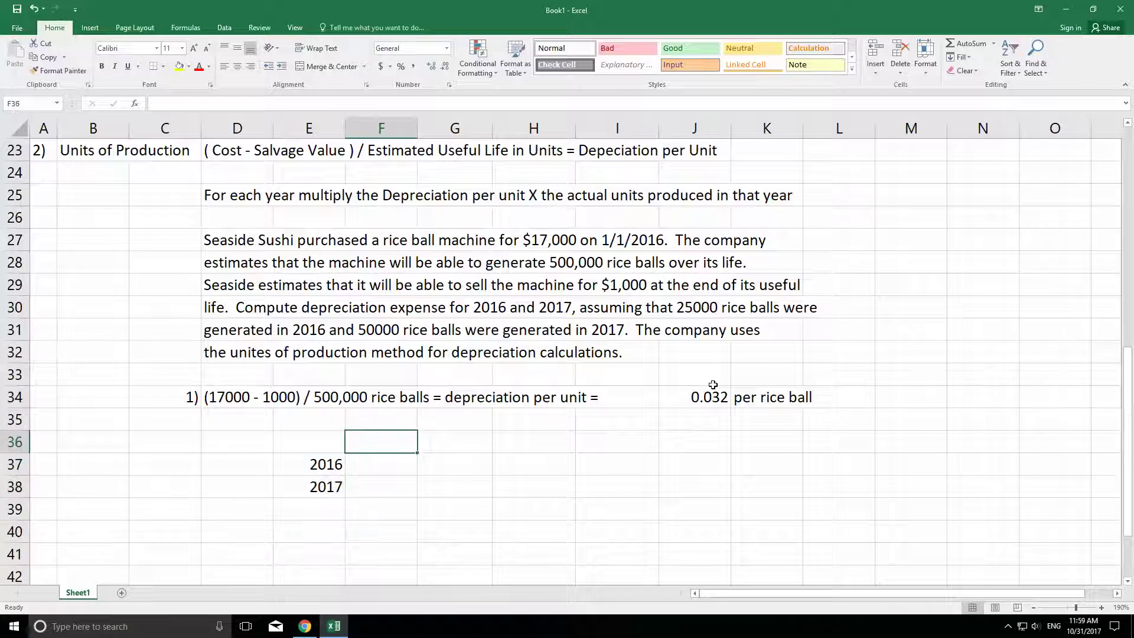
type("Dep")
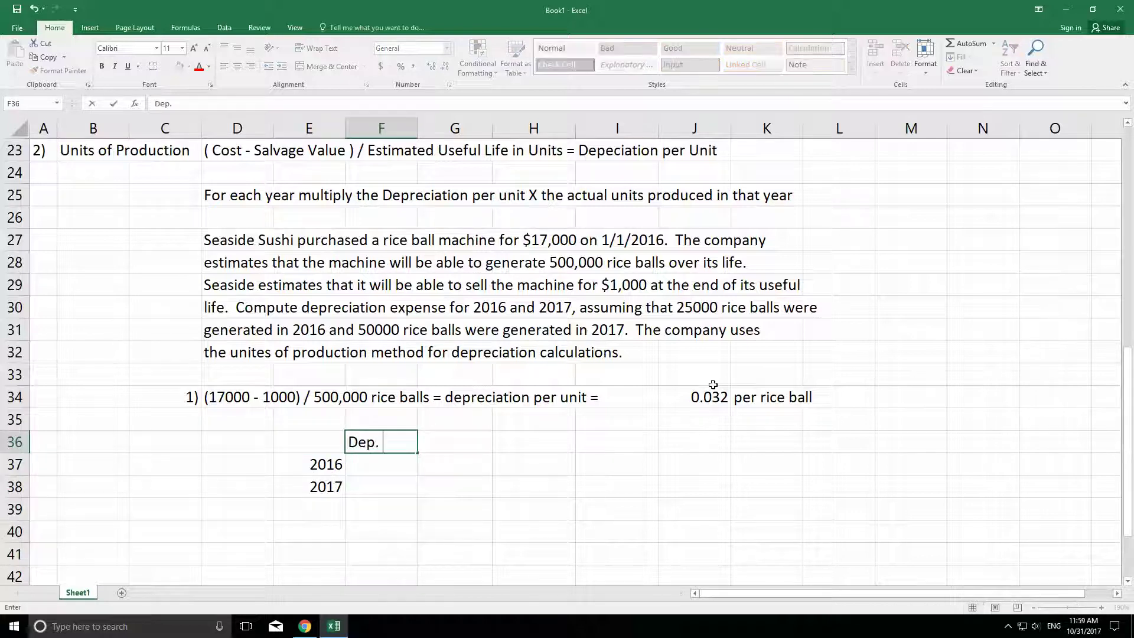
type("./U")
key("BackSpace")
type("Unit")
key("Return")
Link the 2016 rate in F37 to the per-unit depreciation in J34, and the 2017 rate in F38 to F37.
type("=")
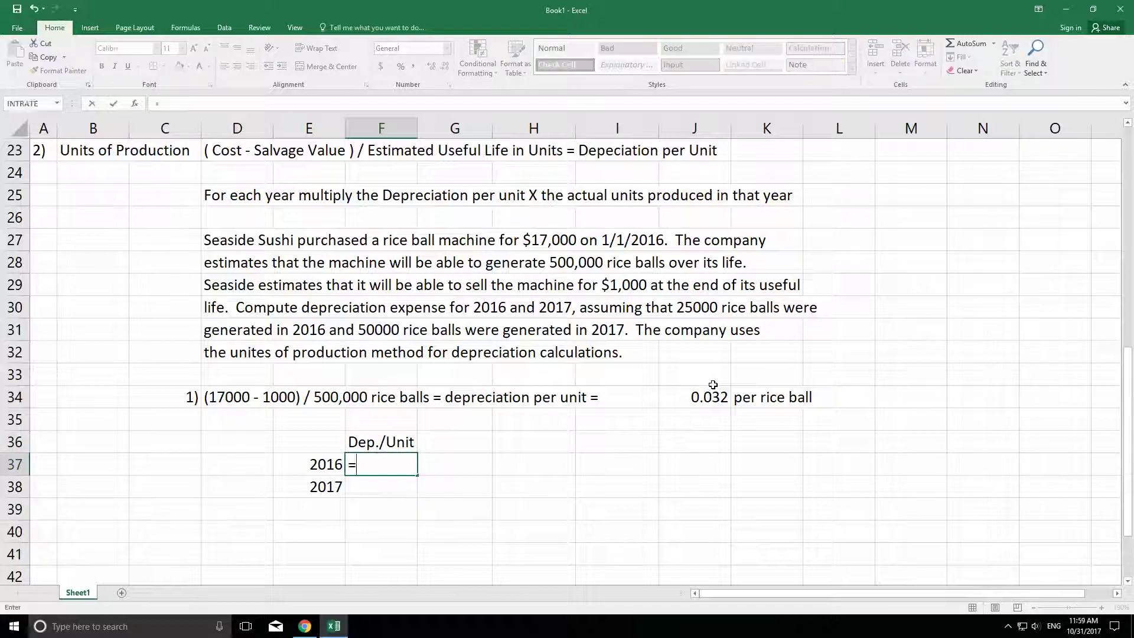
key("Right")
key("Right")
key("Right")
key("Right")
key("Up")
key("Up")
key("Up")
key("Return")
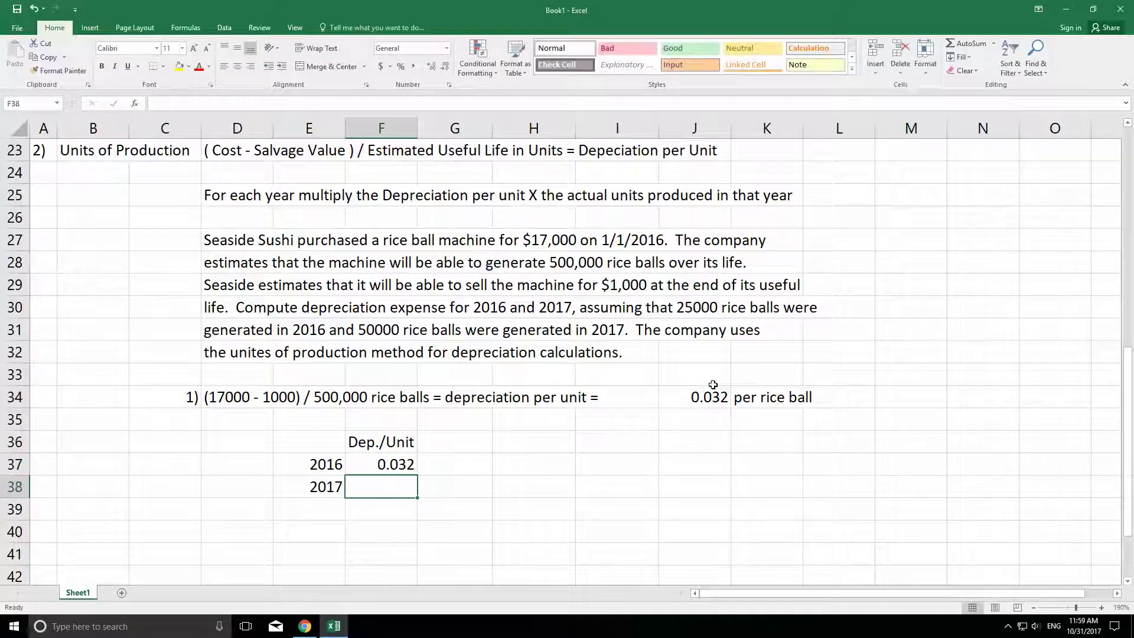
type("=")
key("Up")
key("ctrl+Return")
Enter a centred "X" in cell G36 beside the Dep./Unit heading.
key("Up")
key("Up")
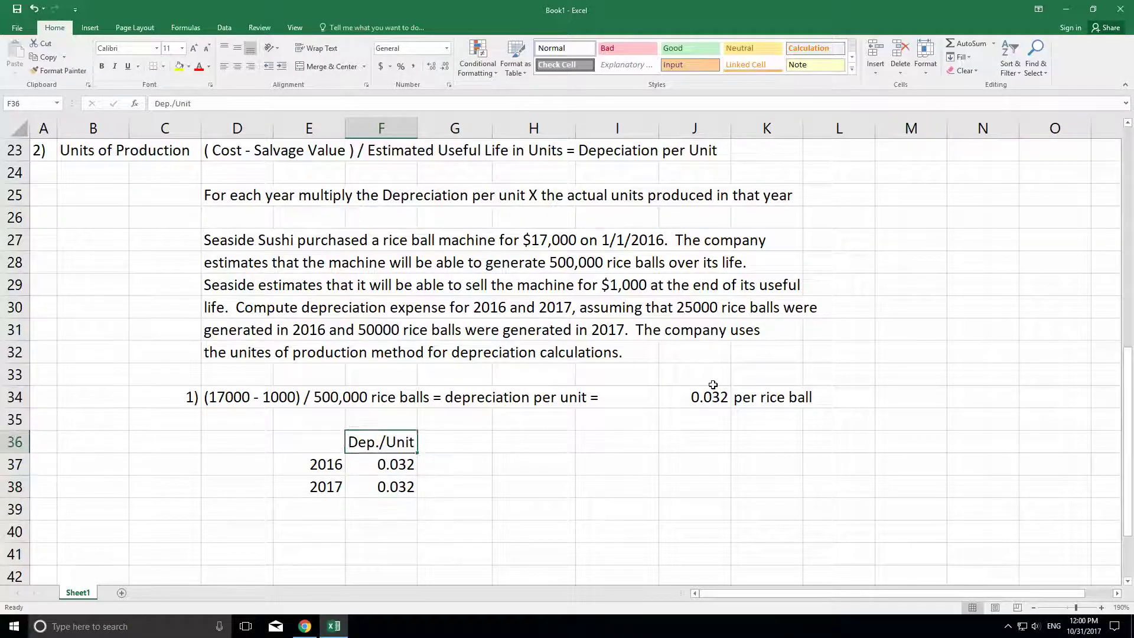
key("Right")
type("X")
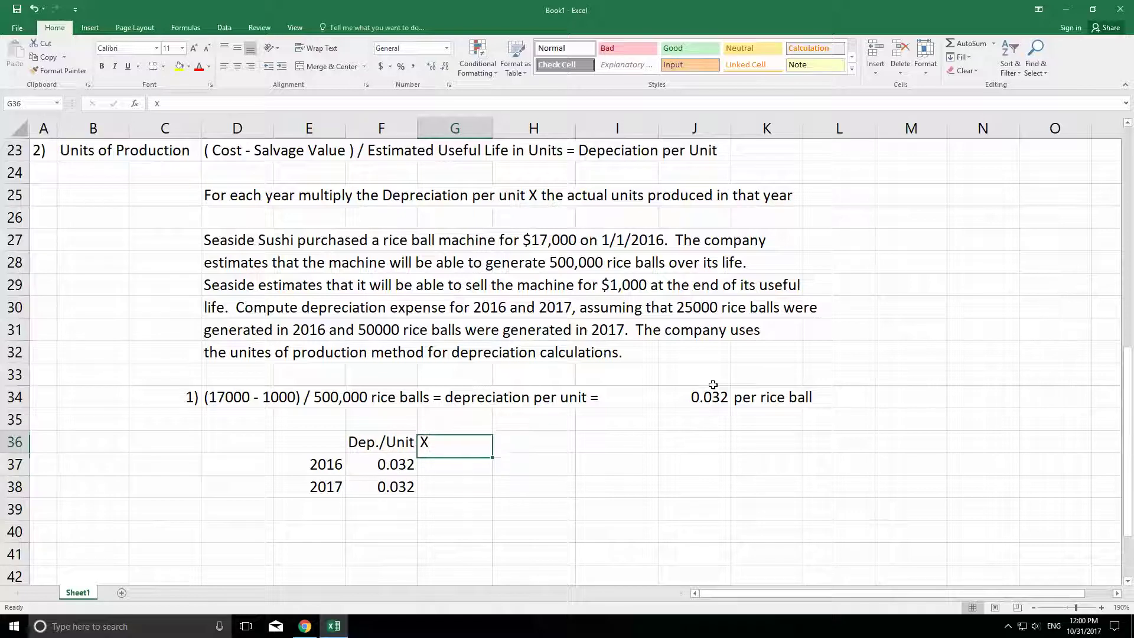
left_click(237, 66)
left_click(523, 438)
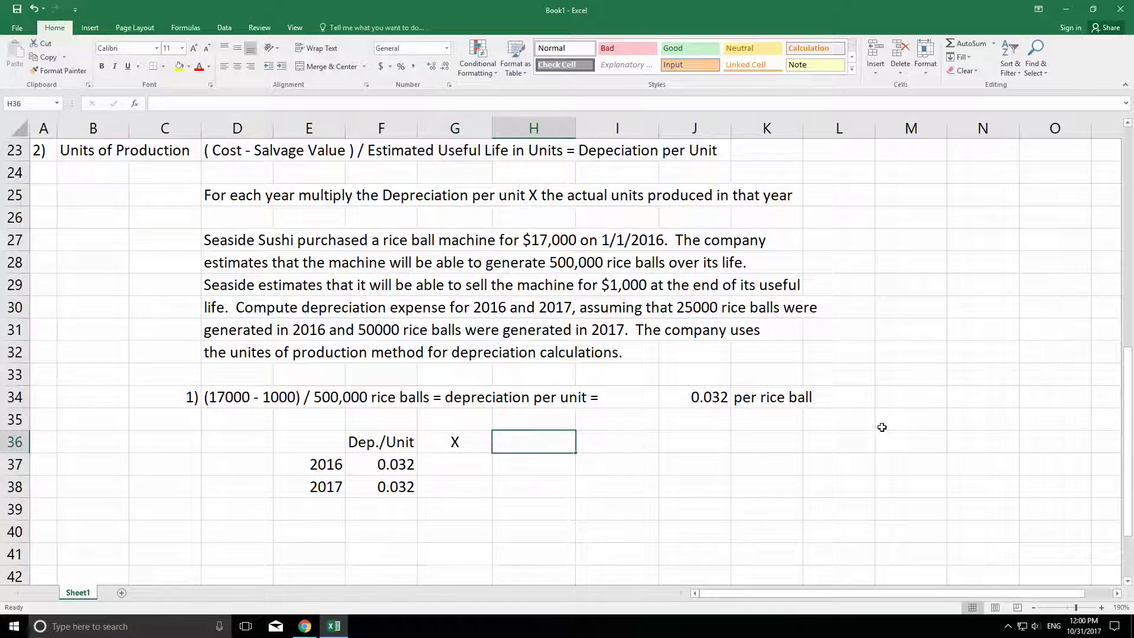
Enter the heading "Actual Units Produced" in cell H36.
type("Actual U")
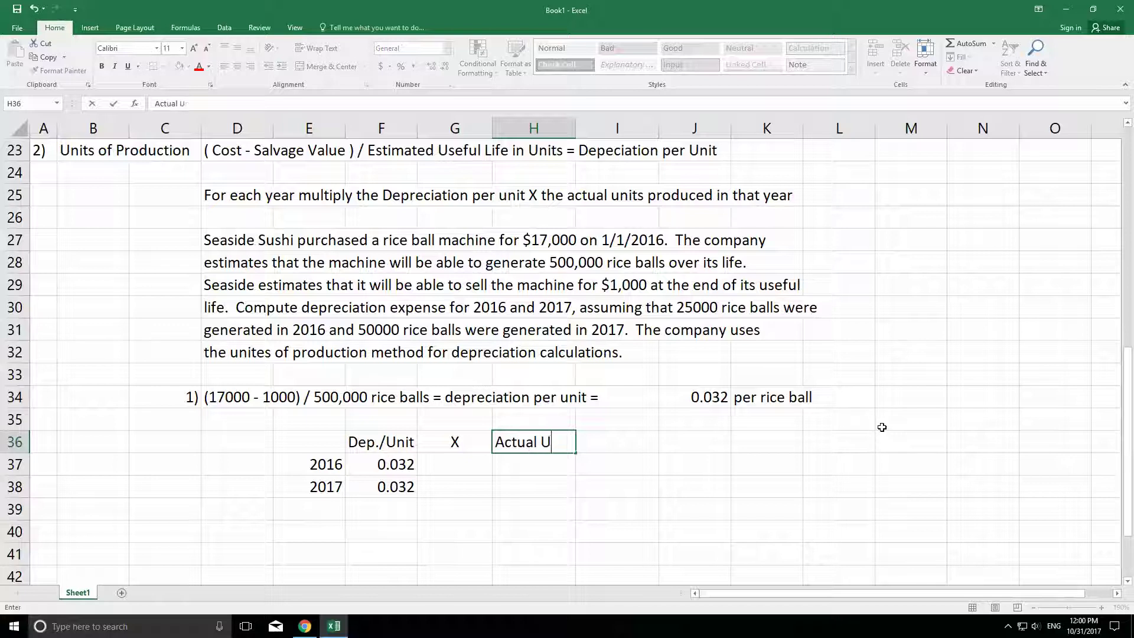
type("nits Productio")
key("BackSpace")
key("BackSpace")
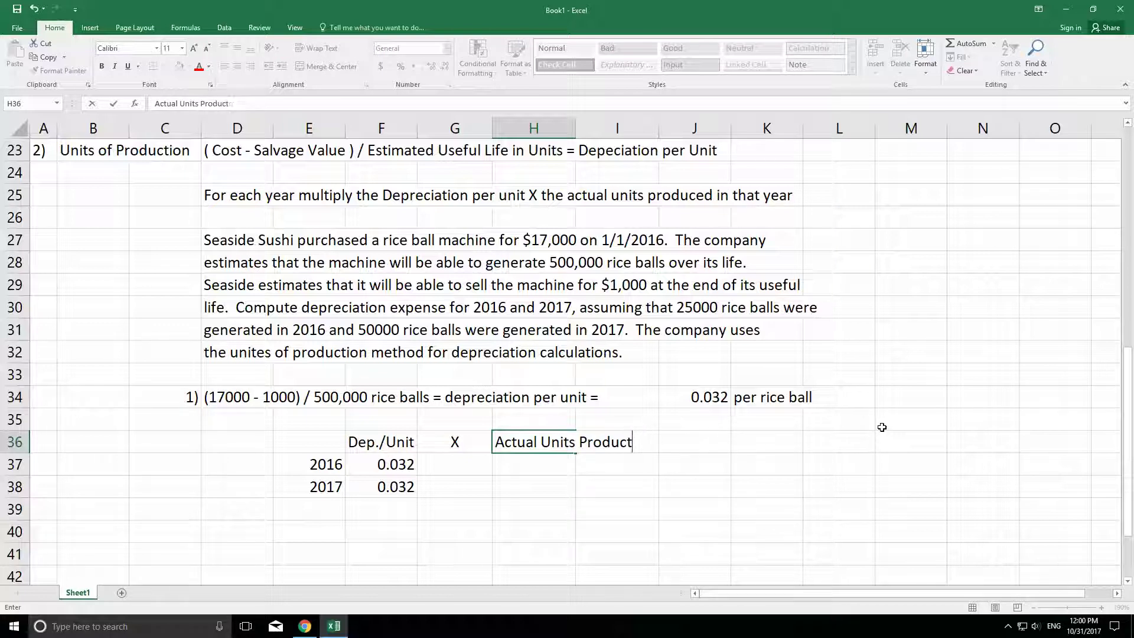
type("e")
key("BackSpace")
key("BackSpace")
type("ed")
key("Return")
key("Return")
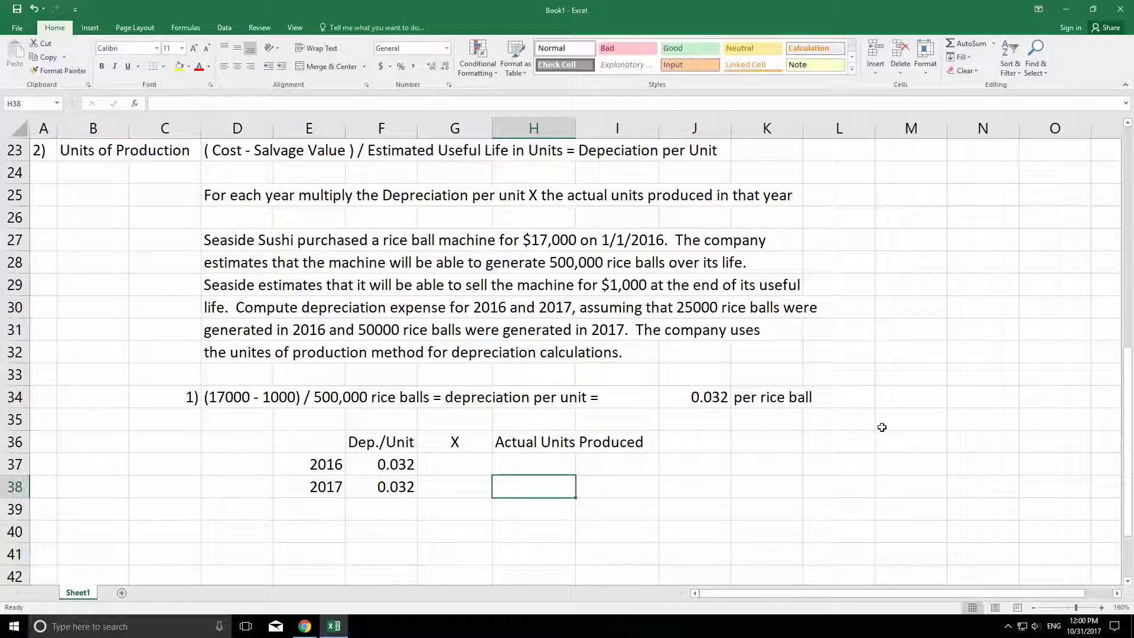
Enter the units produced: 25000 for 2016 in H37 and 50000 for 2017 in H38.
key("Up")
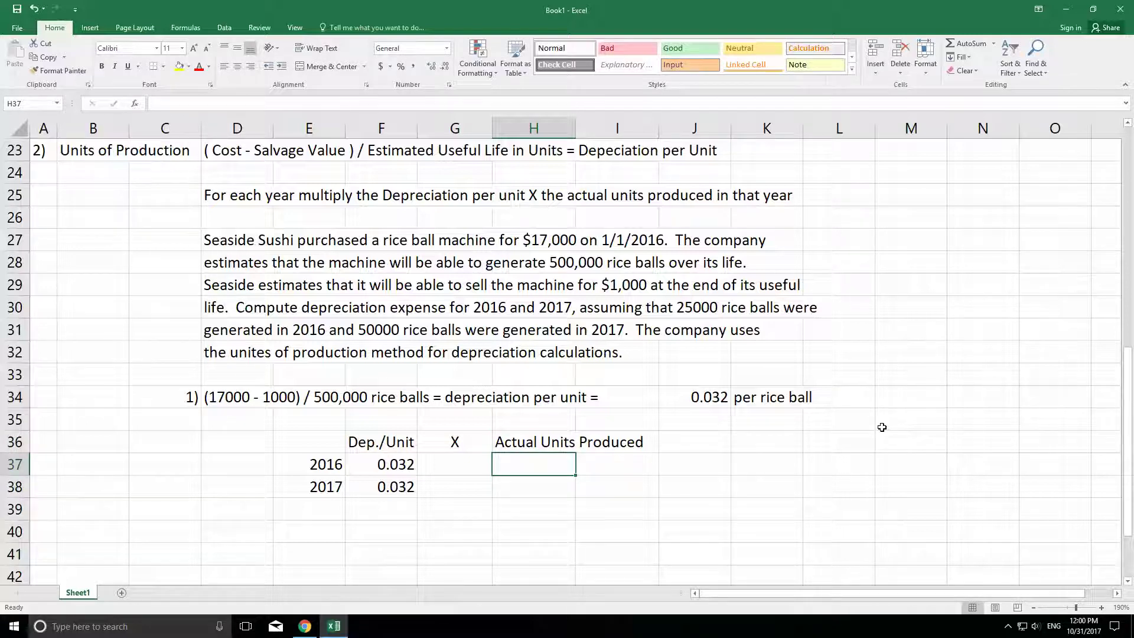
type("25000")
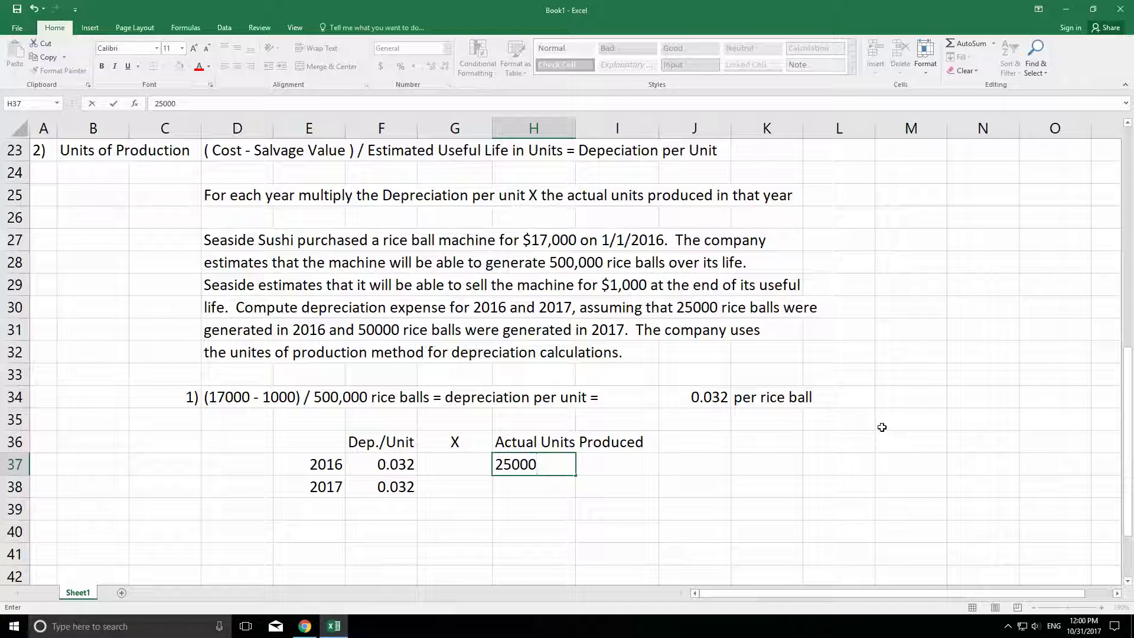
key("Return")
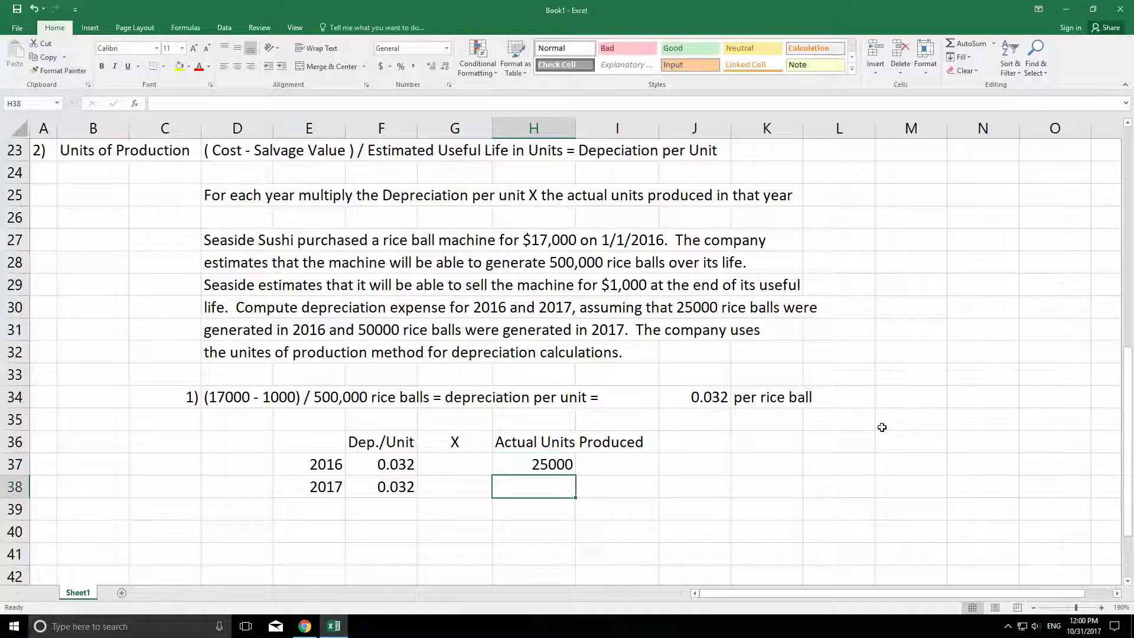
type("50000")
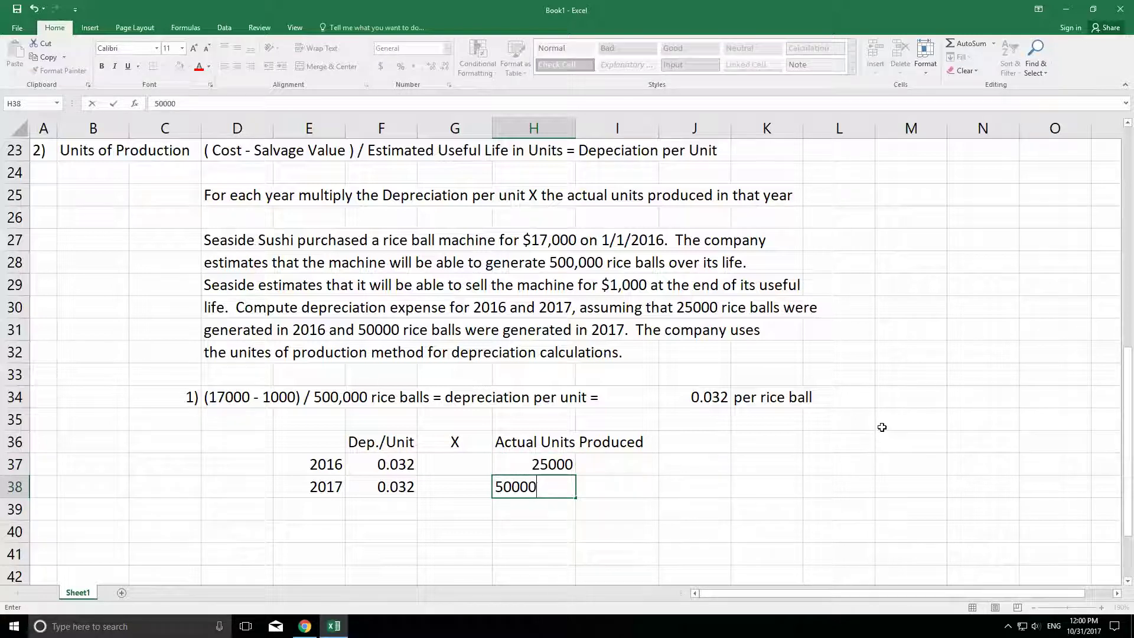
key("Tab")
key("Up")
key("Right")
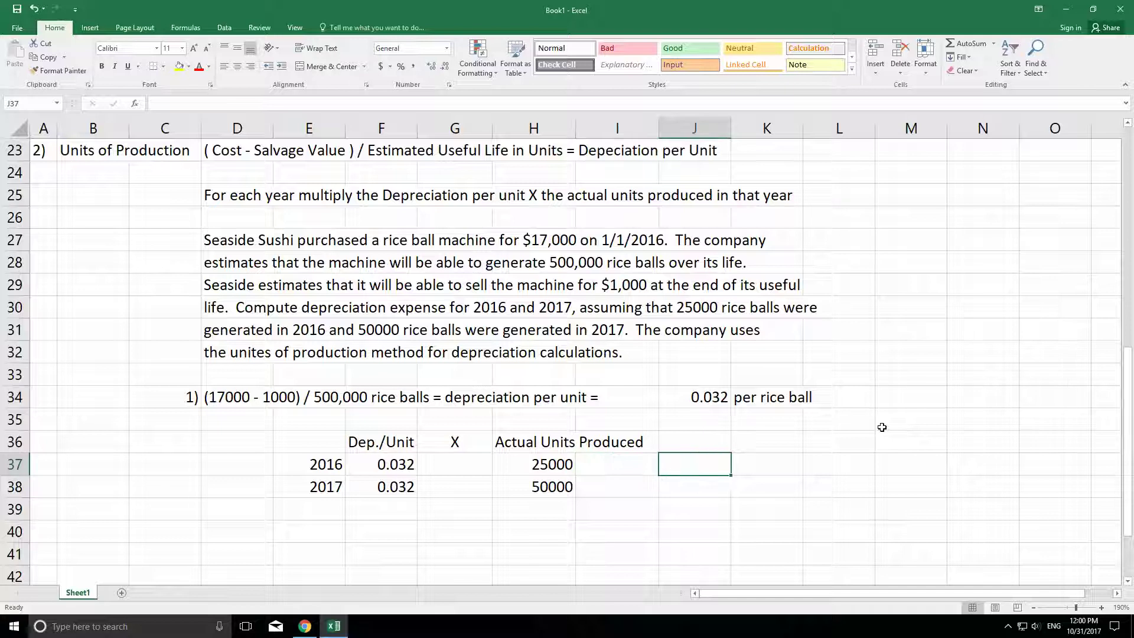
Enter a centred text equals sign in J37 and copy it to J38.
type("=")
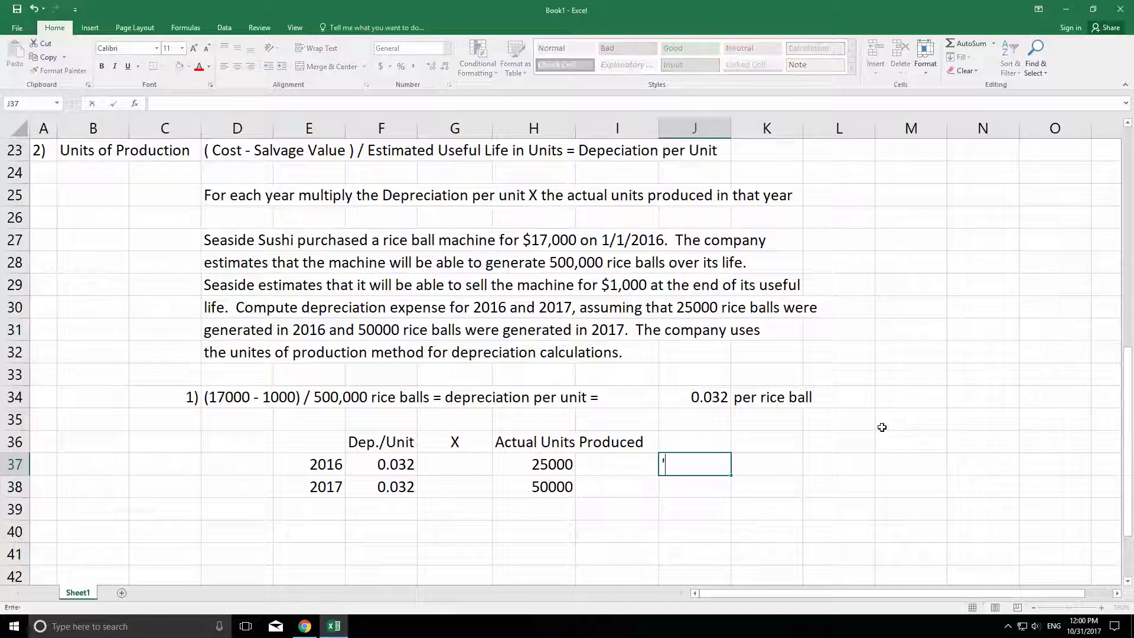
key("Return")
key("Up")
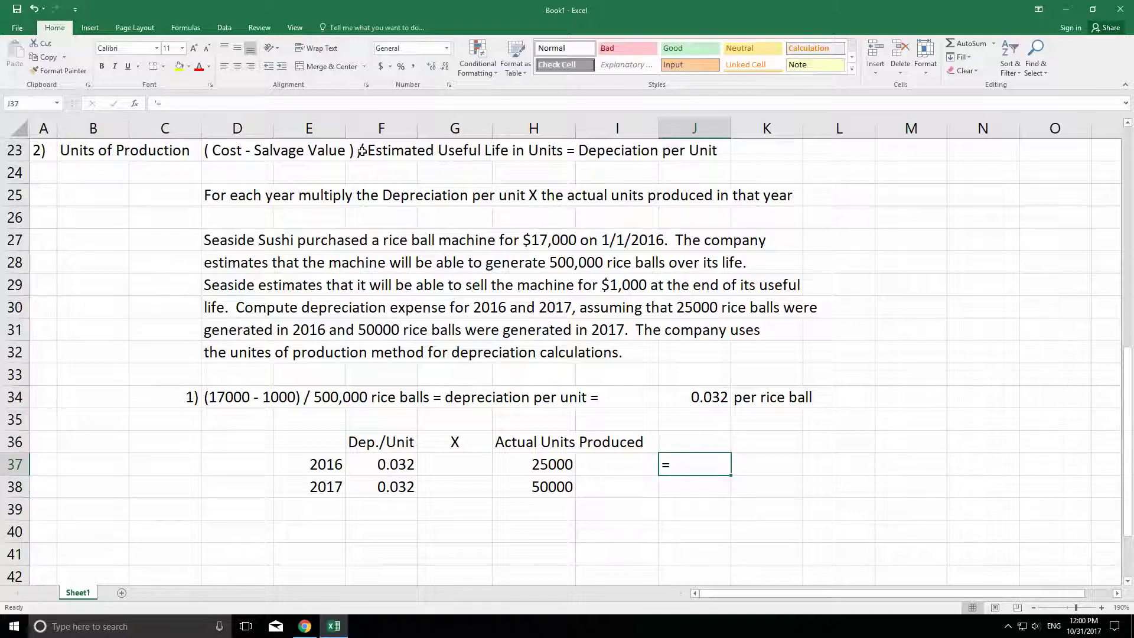
left_click(236, 66)
right_click(689, 463)
left_click(715, 233)
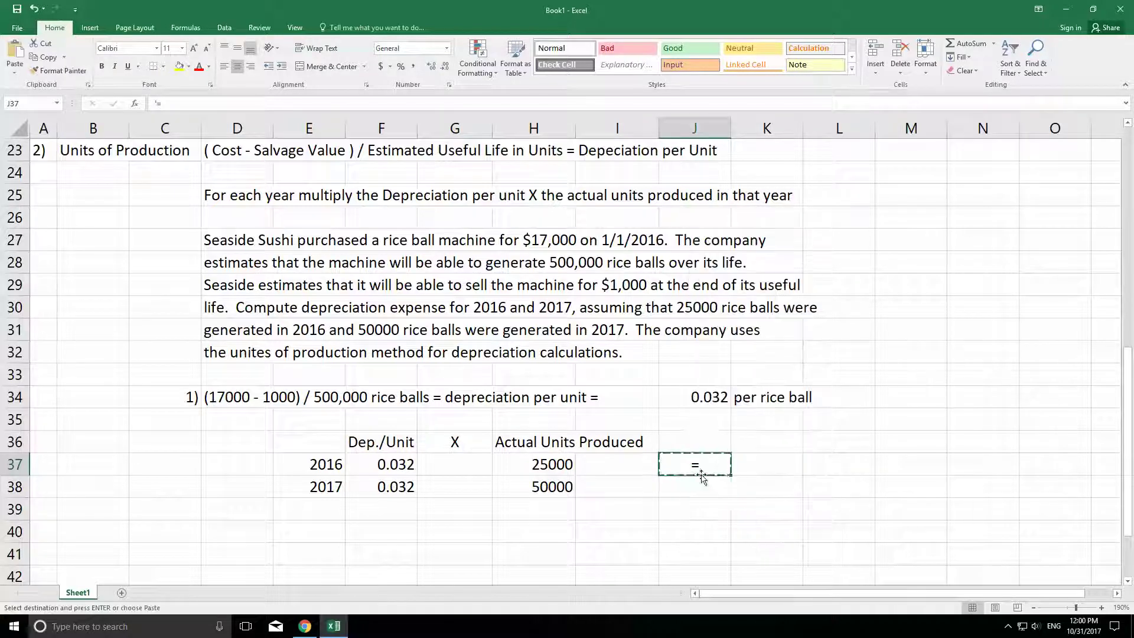
left_click(703, 490)
right_click(703, 492)
left_click(727, 293)
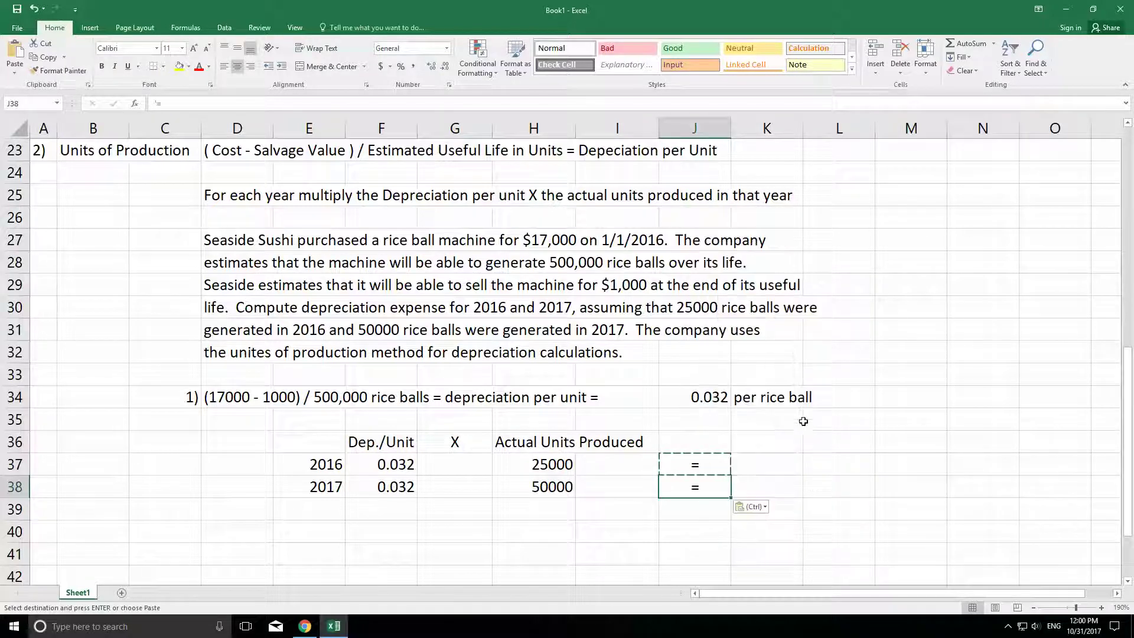
Enter the heading "Depr Exp" in cell K36.
left_click(774, 442)
type("Dep")
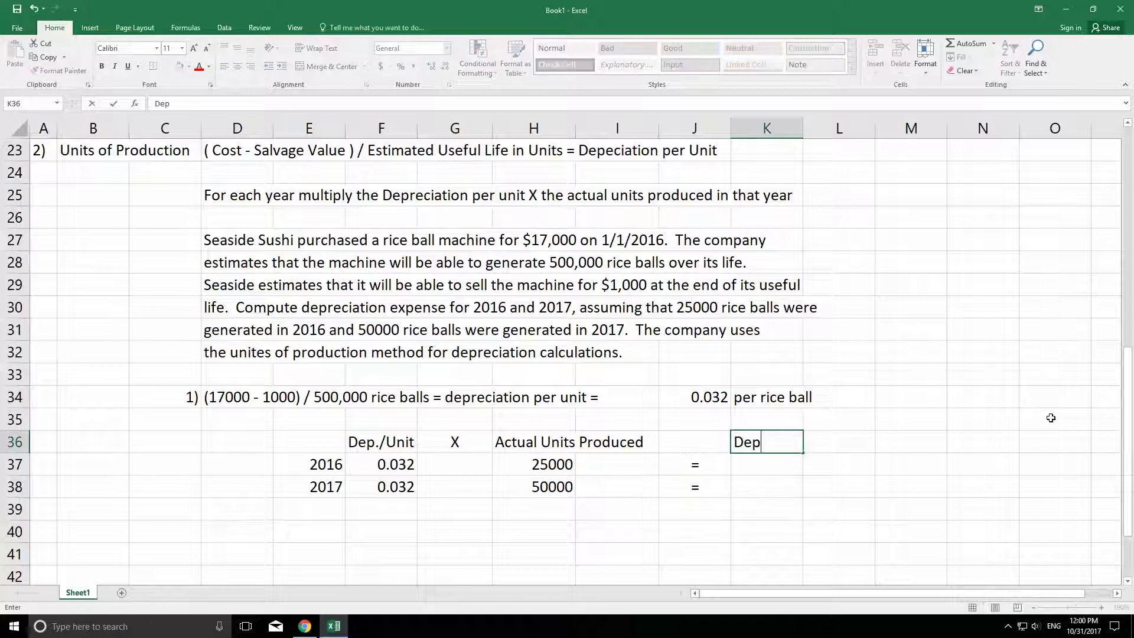
type("r Exp")
key("Return")
Calculate the 2016 depreciation expense in K37 with the formula =F37*H37.
type("=")
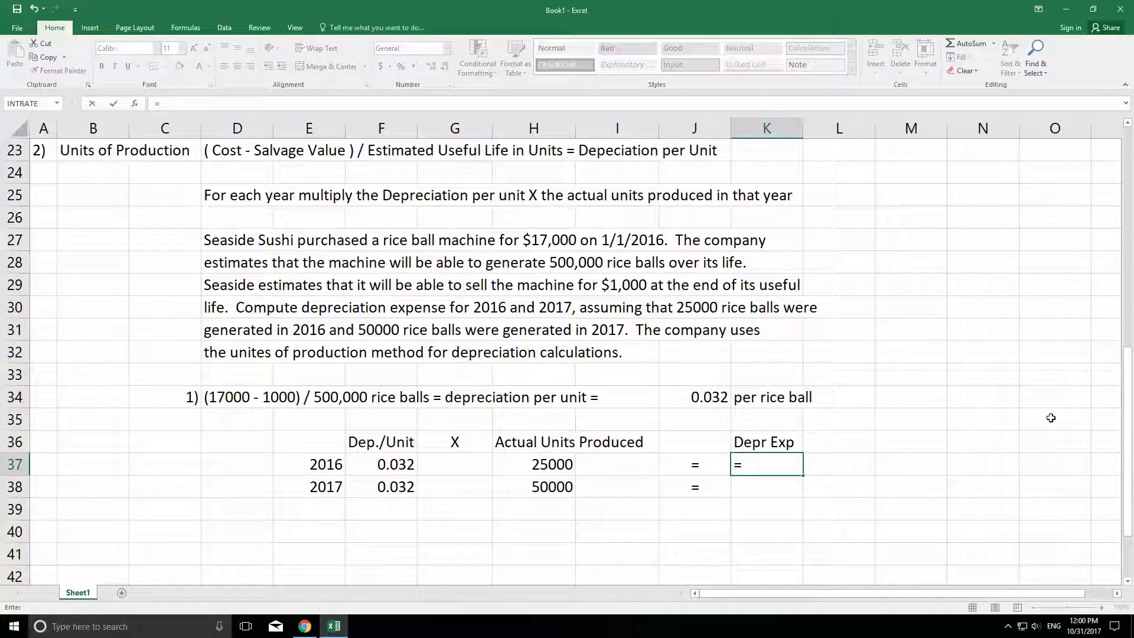
key("Left")
key("Left")
key("Left")
key("Left")
key("Left")
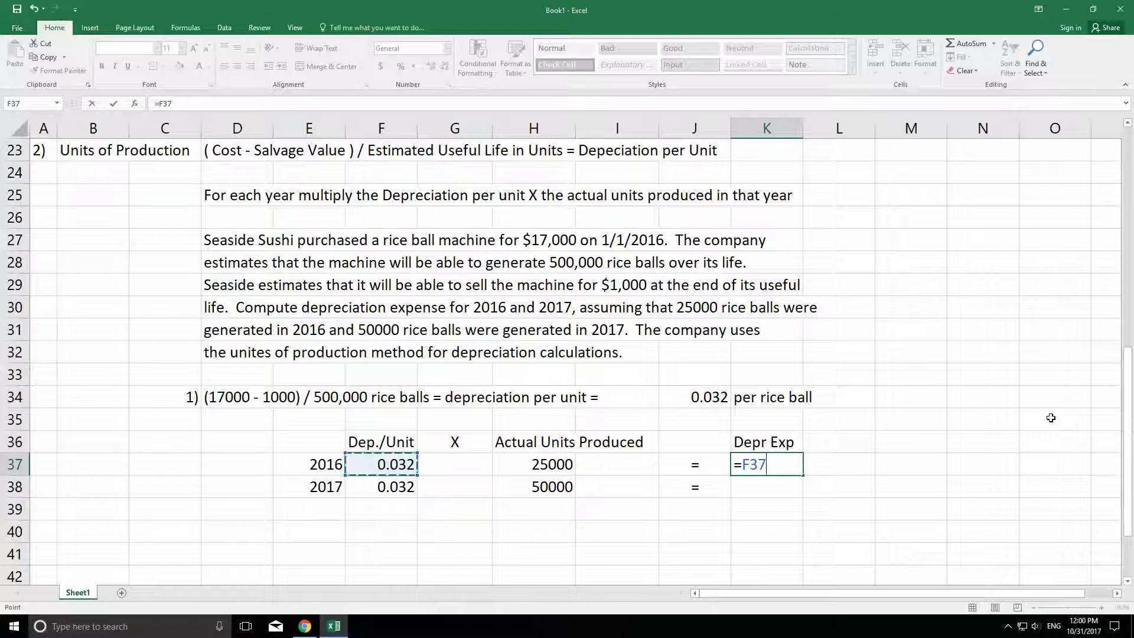
type("*")
key("Left")
key("Left")
key("Left")
key("Return")
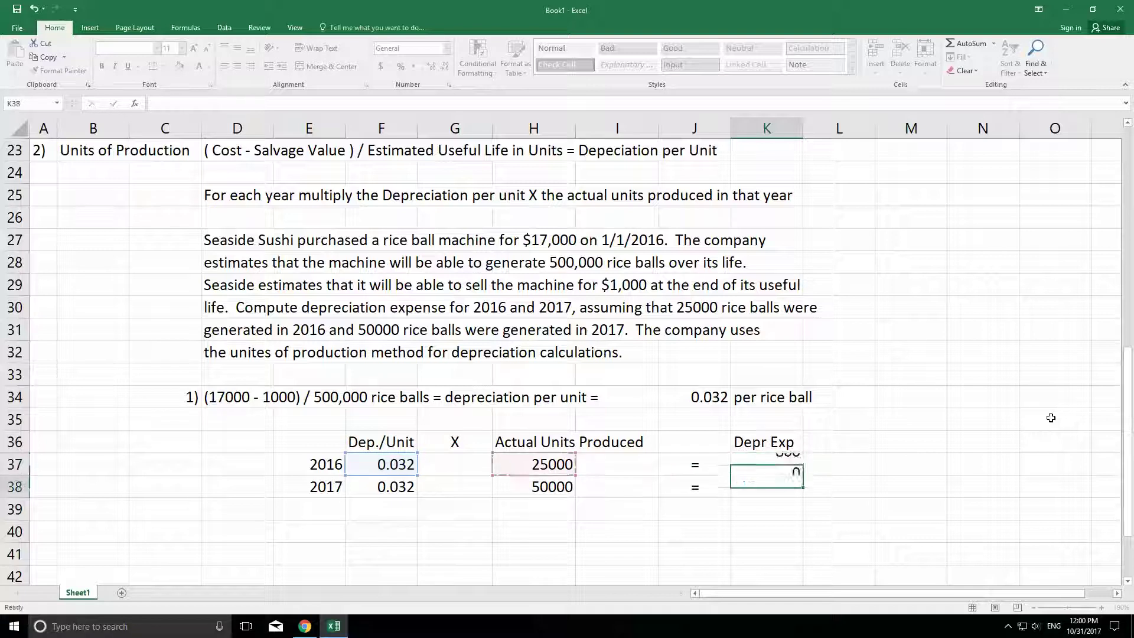
Calculate the 2017 depreciation expense in K38 with the formula =F38*H38.
type("=")
key("Left")
key("Left")
key("Left")
key("Left")
key("Left")
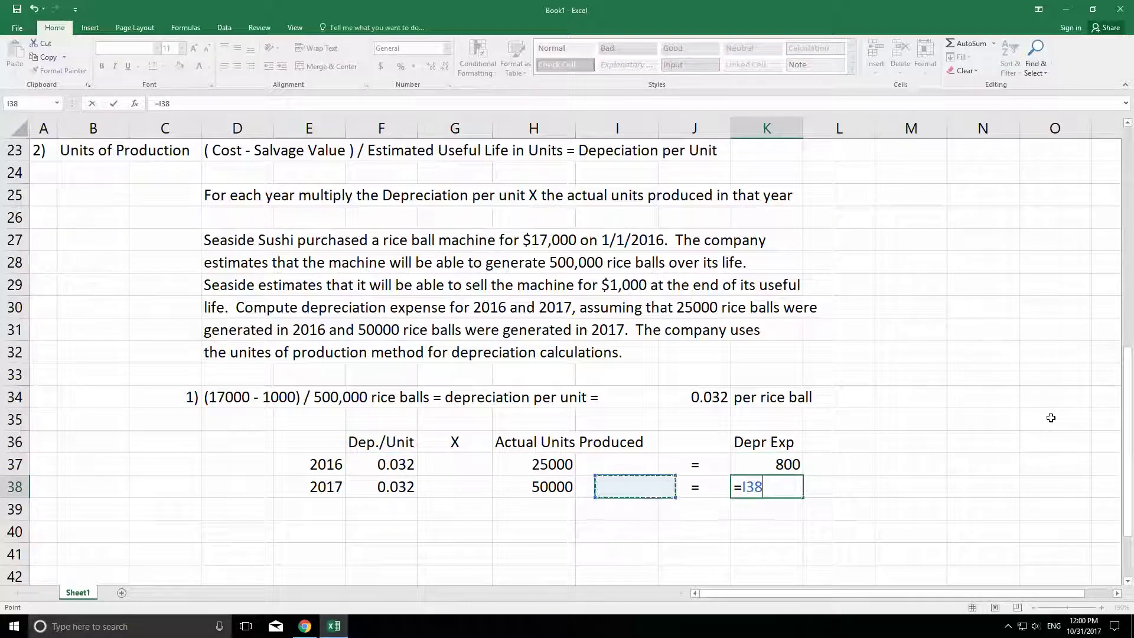
type("*")
key("Left")
key("Left")
key("Left")
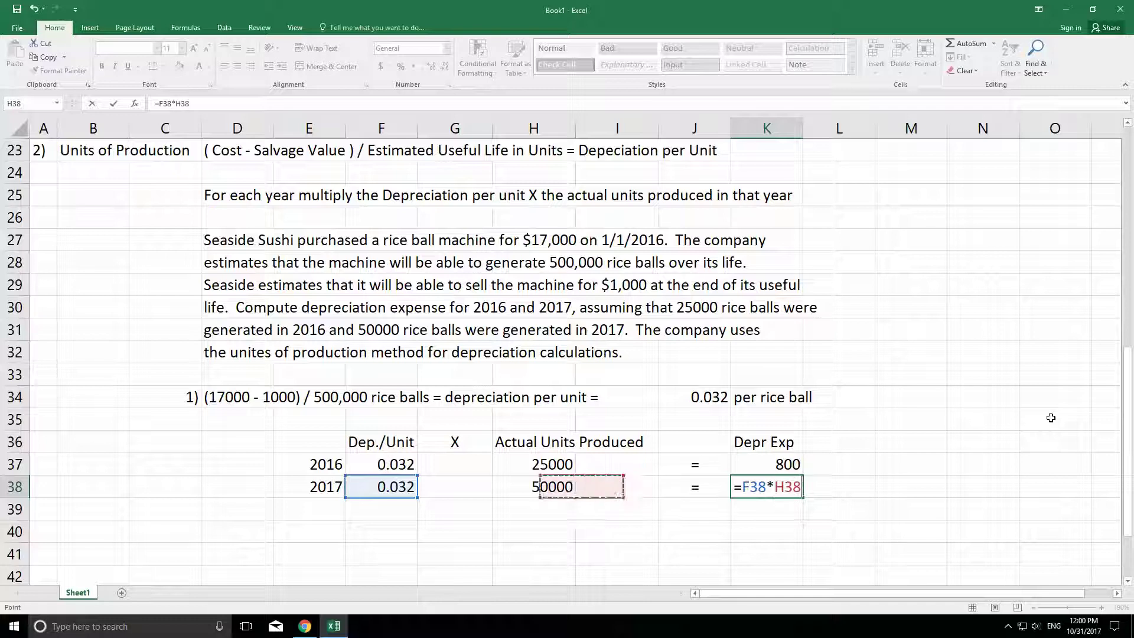
key("Return")
Apply the comma number format to the depreciation expense amounts in K37:K38.
key("Up")
key("Up")
key("shift+Down")
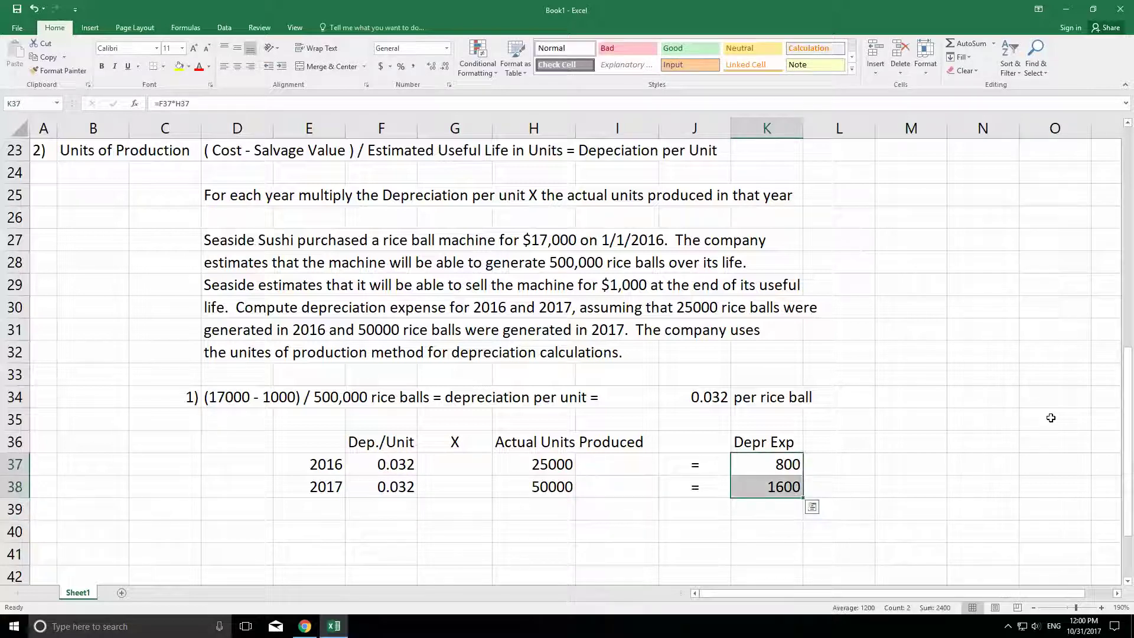
left_click(413, 66)
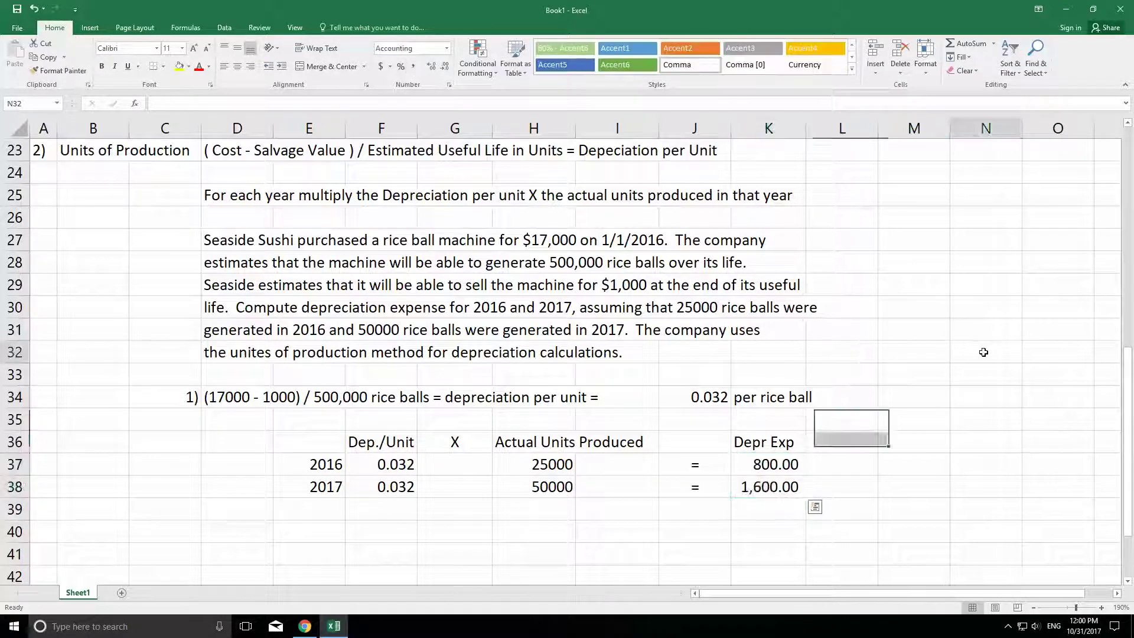
left_click(972, 354)
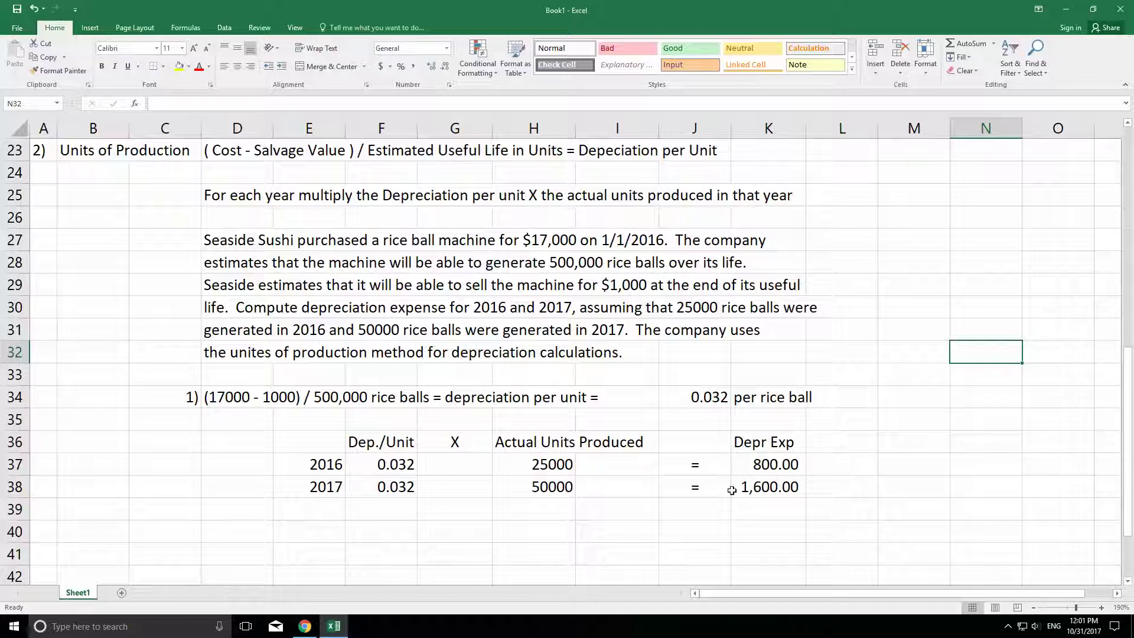
Make the headings in F36:K36 bold.
left_click_drag(748, 466, 754, 485)
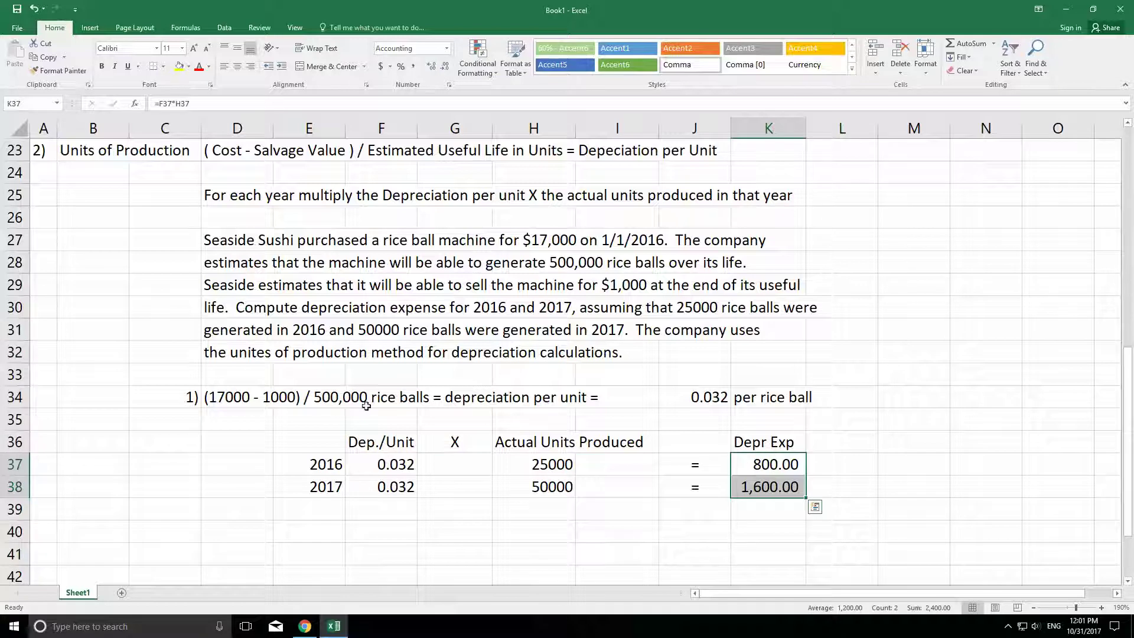
left_click_drag(368, 442, 748, 445)
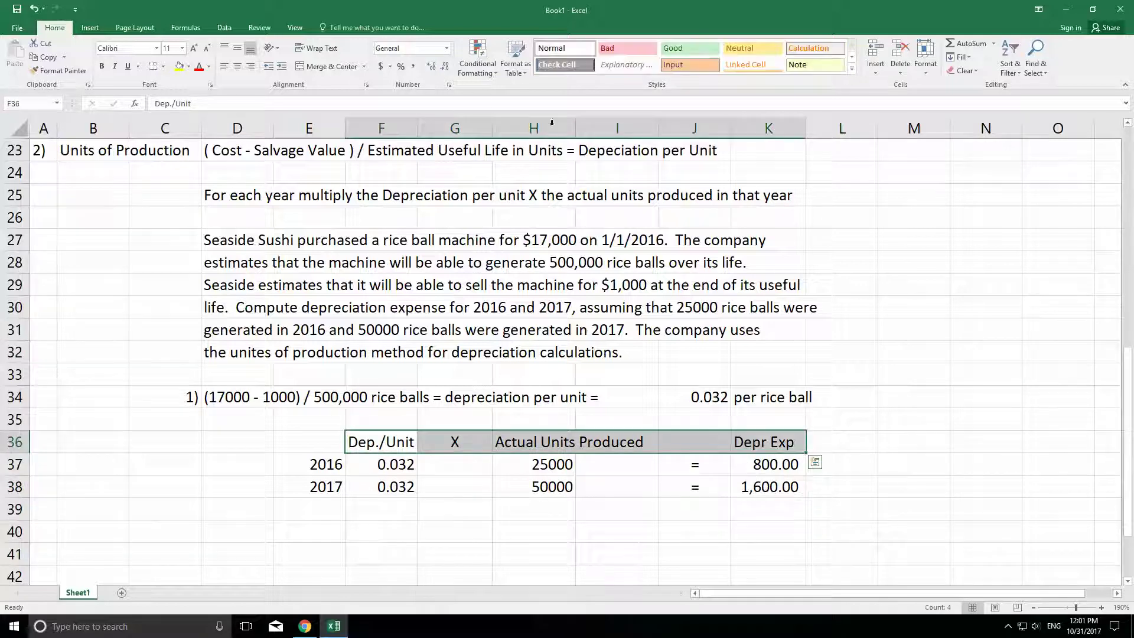
left_click(102, 66)
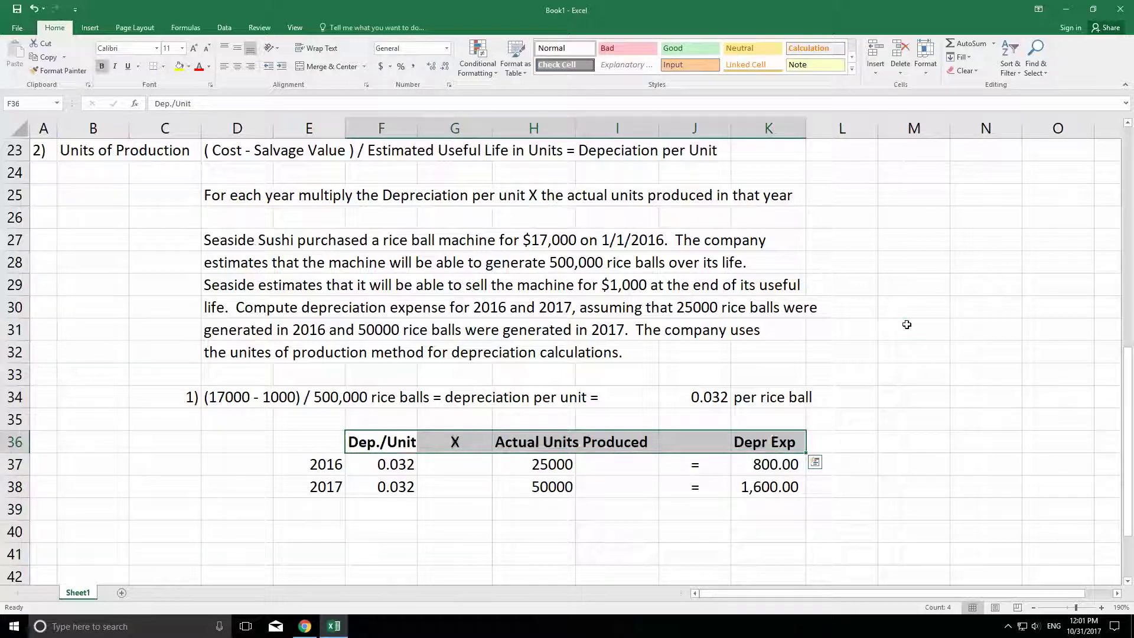
left_click(906, 325)
Copy the straight-line journal entry years and account names from D16:E20 and paste them starting at D40.
scroll(936, 361, "down", 1)
scroll(938, 363, "up", 3)
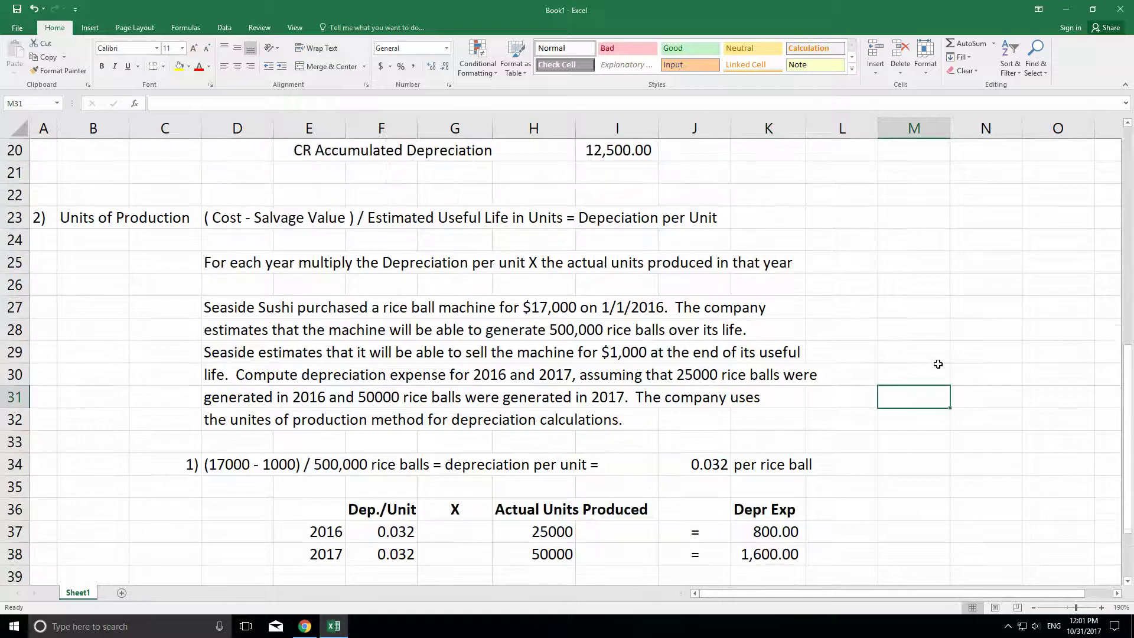
left_click(290, 198)
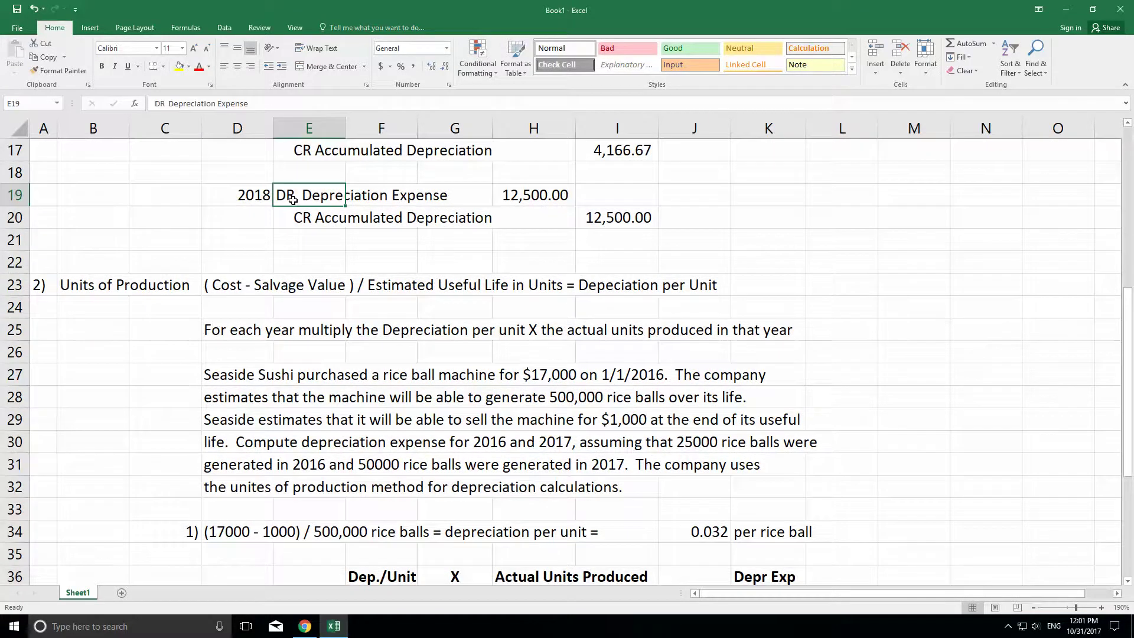
scroll(319, 228, "up", 1)
scroll(328, 232, "up", 2)
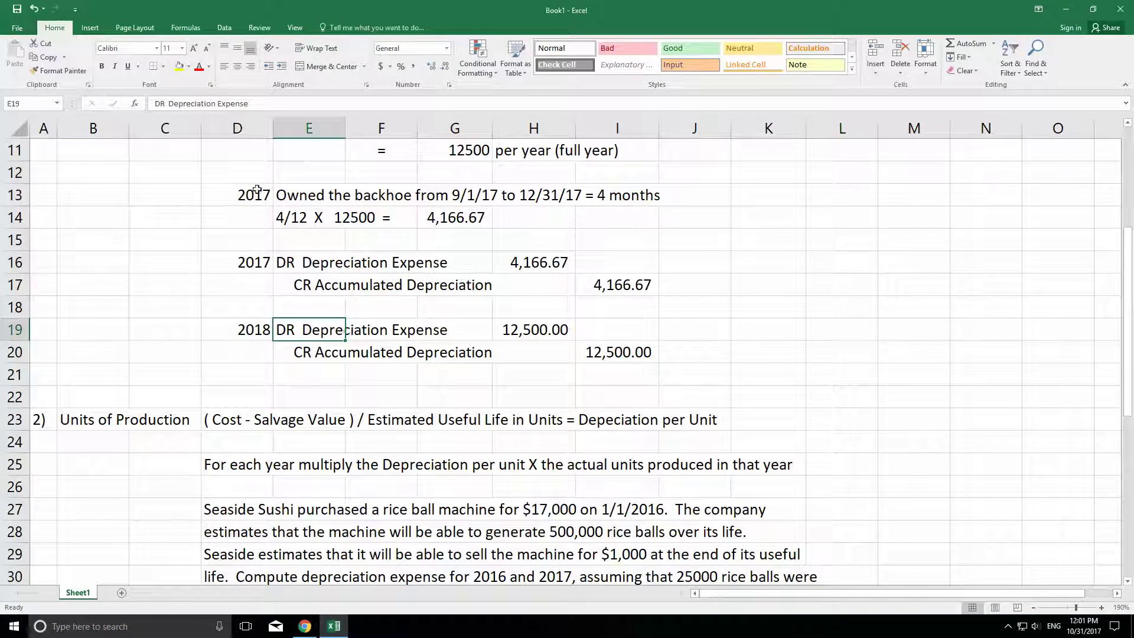
left_click_drag(252, 253, 305, 348)
right_click(305, 343)
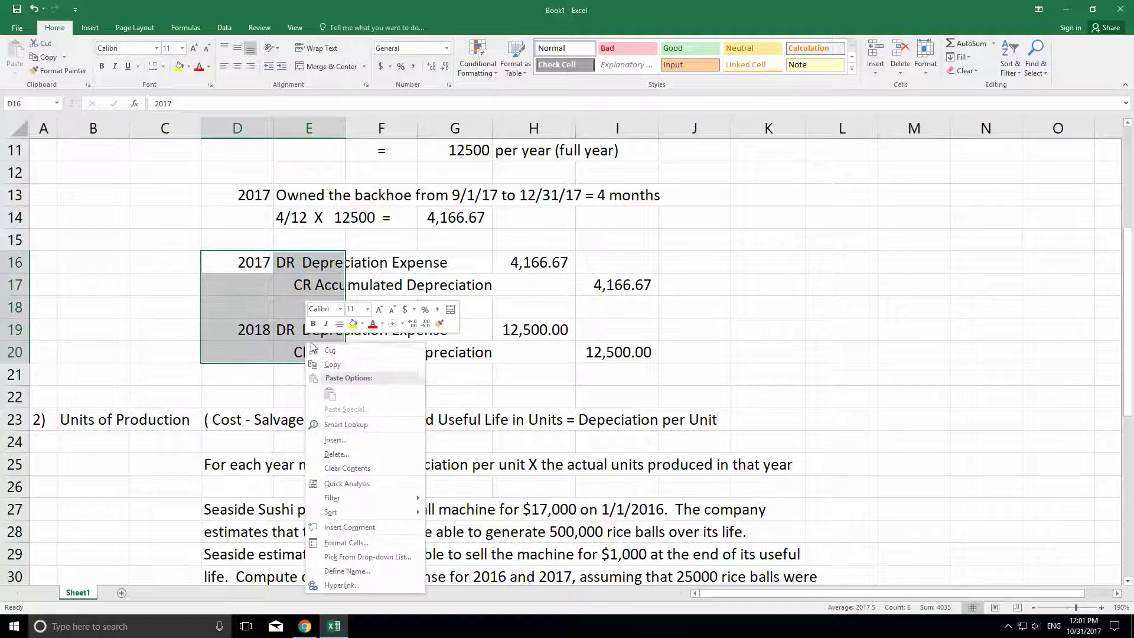
left_click(333, 364)
scroll(511, 322, "down", 8)
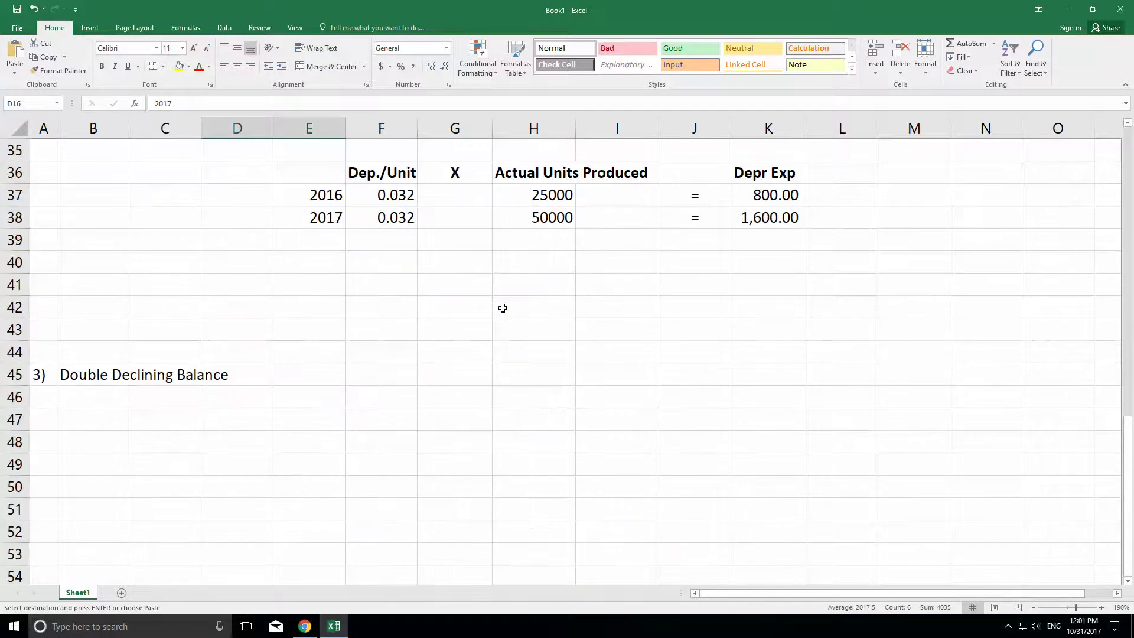
right_click(227, 258)
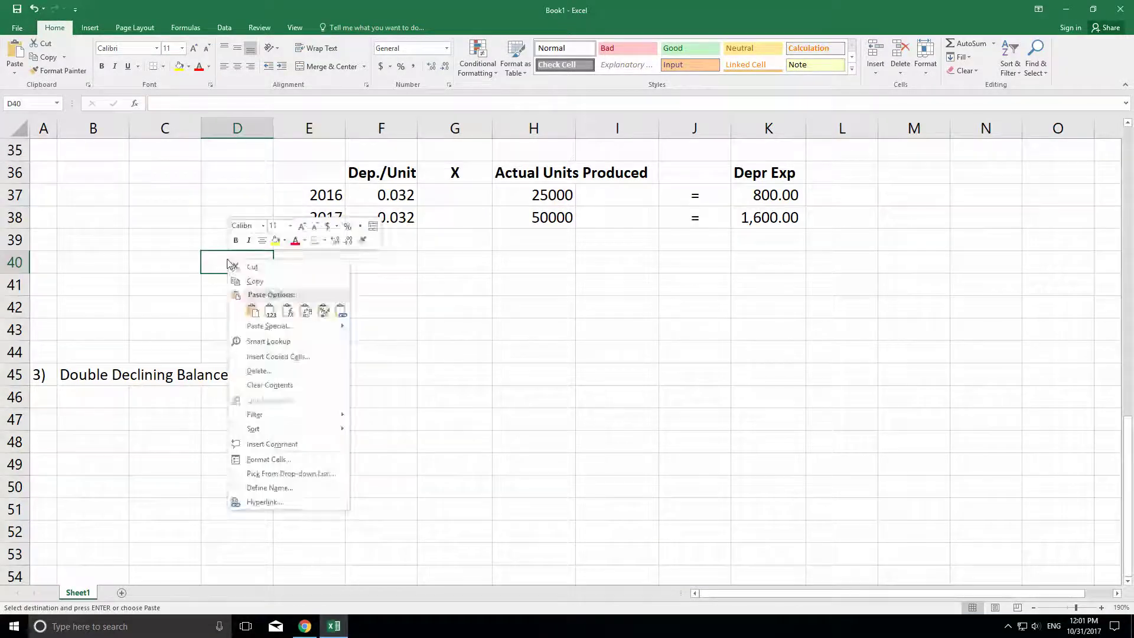
left_click(248, 310)
left_click(279, 395)
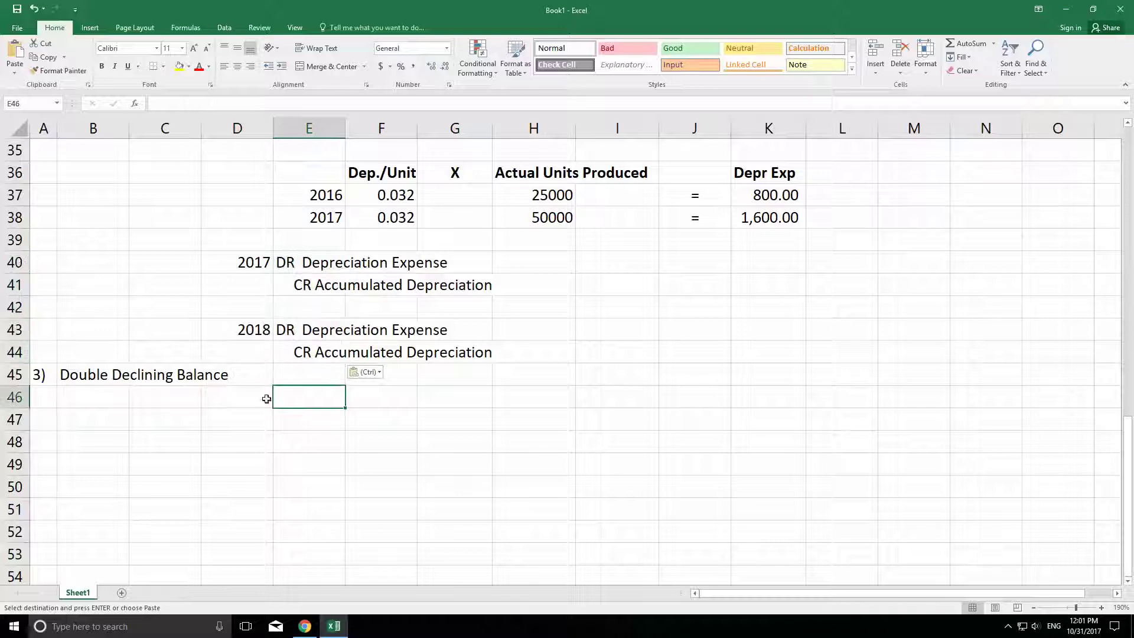
Link the first entry's Depreciation Expense debit in I40 to the 2016 depreciation expense in K37.
left_click(586, 268)
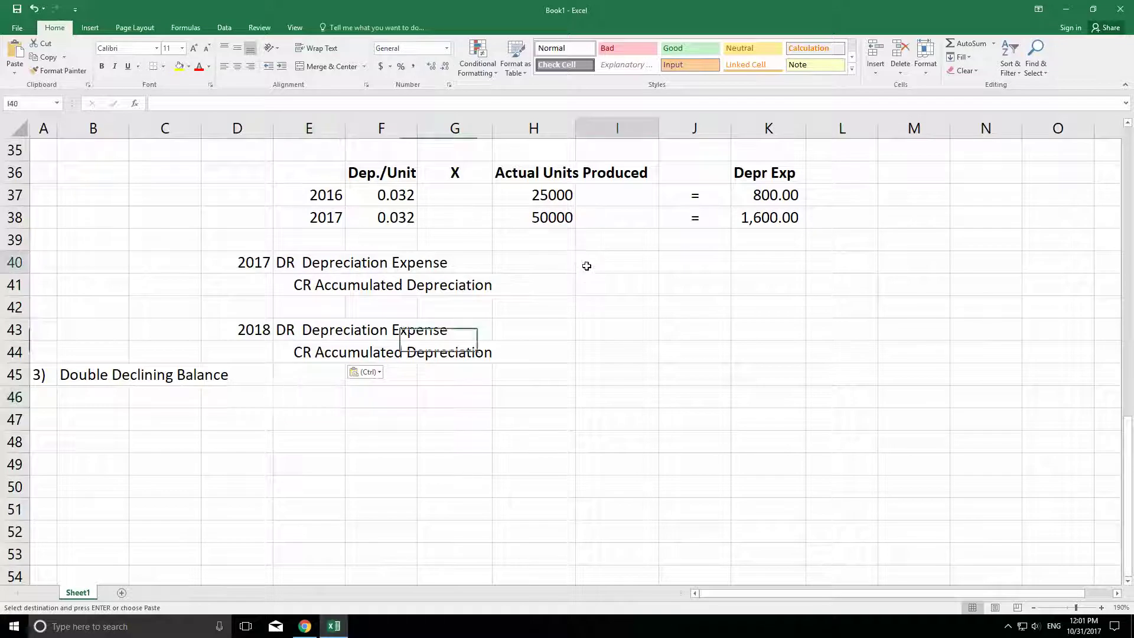
type("=")
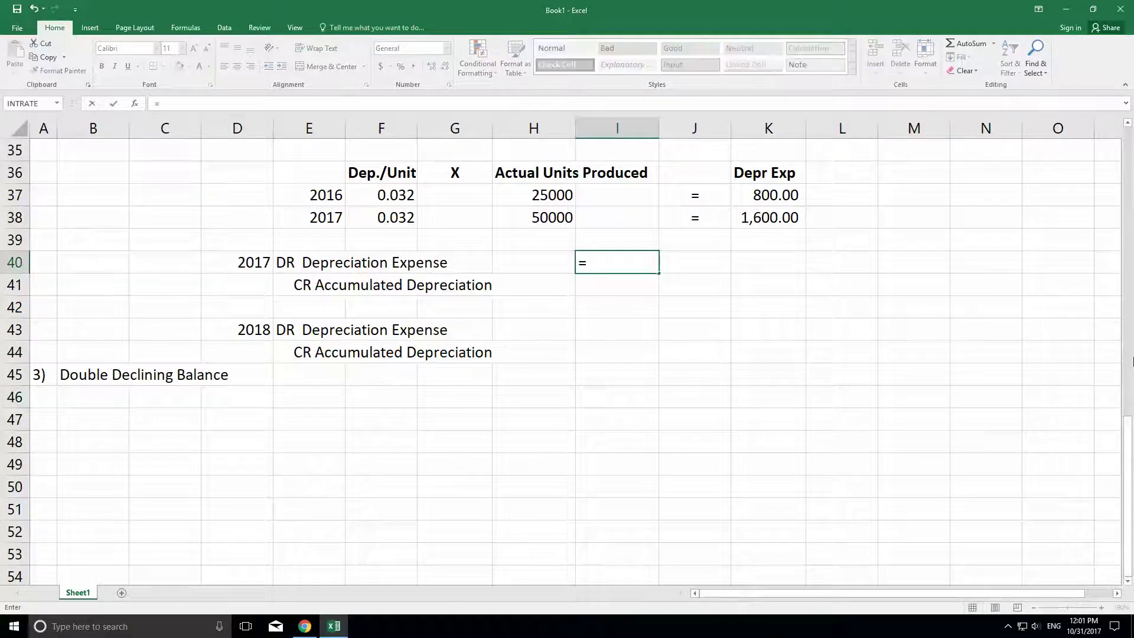
key("Up")
key("Up")
key("Up")
key("Right")
key("Right")
key("Return")
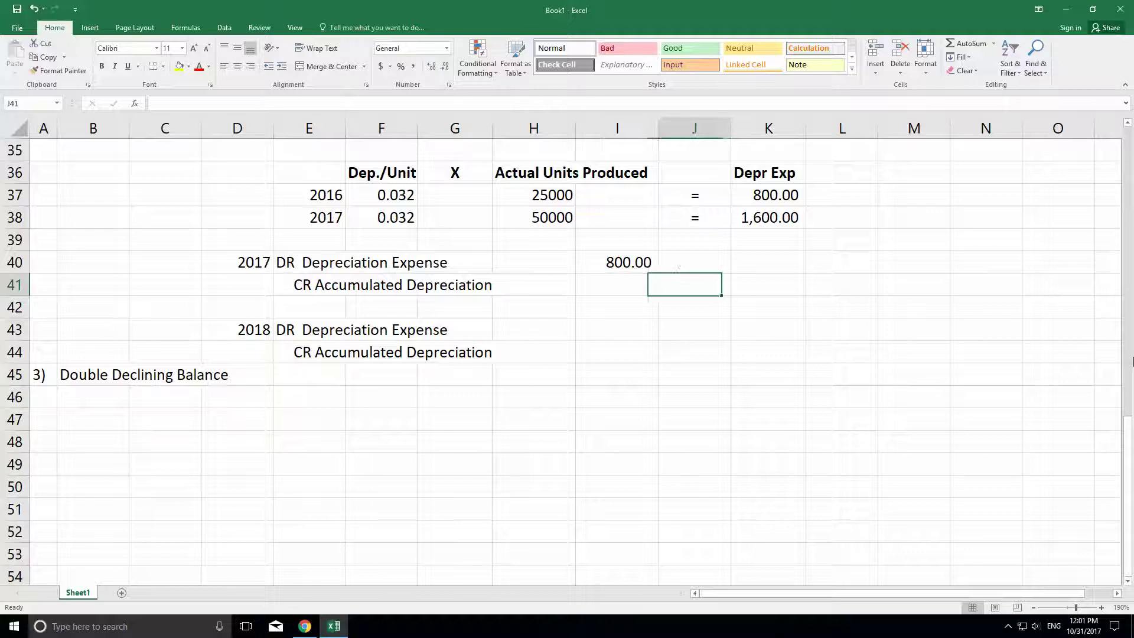
Link the first entry's Accumulated Depreciation credit in J41 to the debit amount in I40.
type("=")
key("Up")
key("Left")
key("Return")
key("Left")
key("Left")
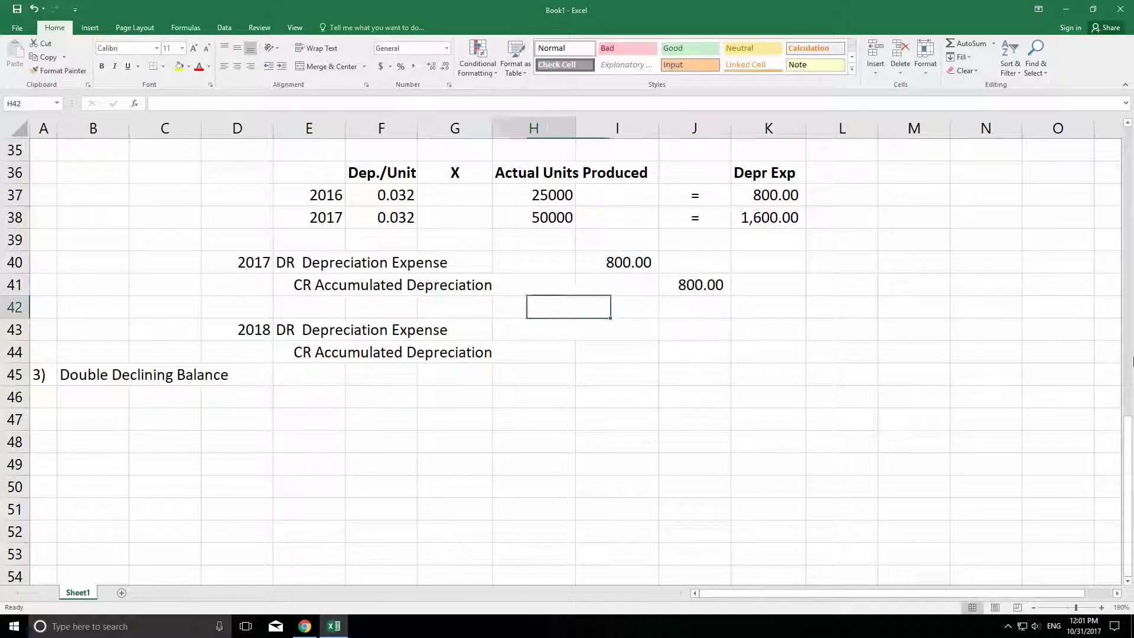
Copy the year 2017 from D40 into D43 as the second units-of-production journal entry's year.
key("Left")
key("Left")
key("Left")
key("Left")
key("Left")
key("Up")
key("Up")
key("Up")
key("Right")
key("Down")
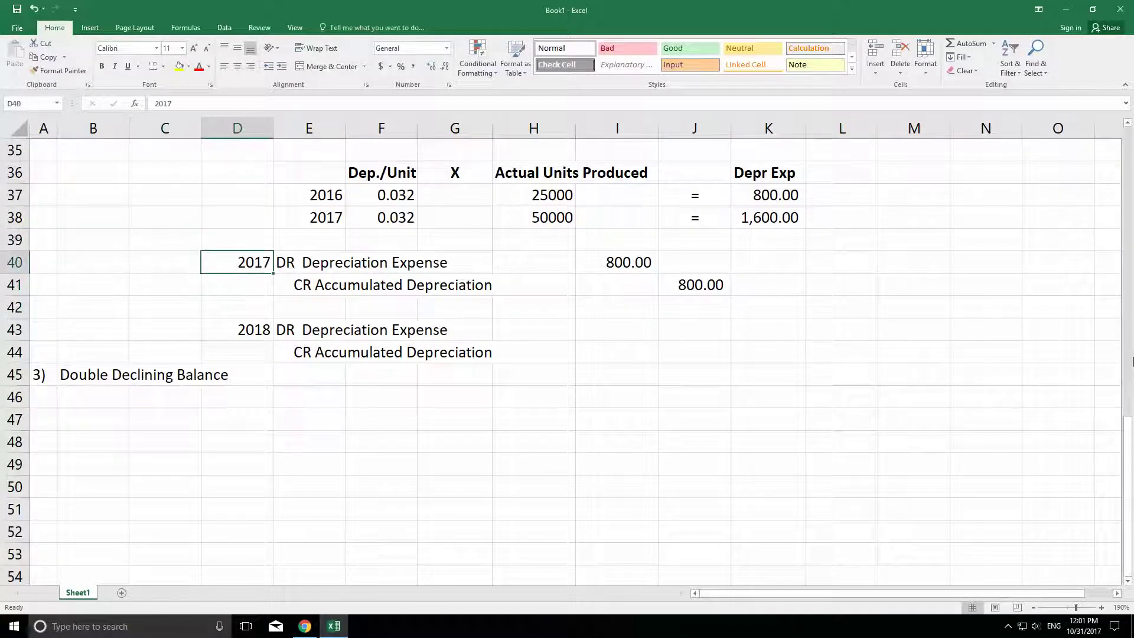
key("ctrl+c")
key("Down")
key("Down")
key("Down")
key("Down")
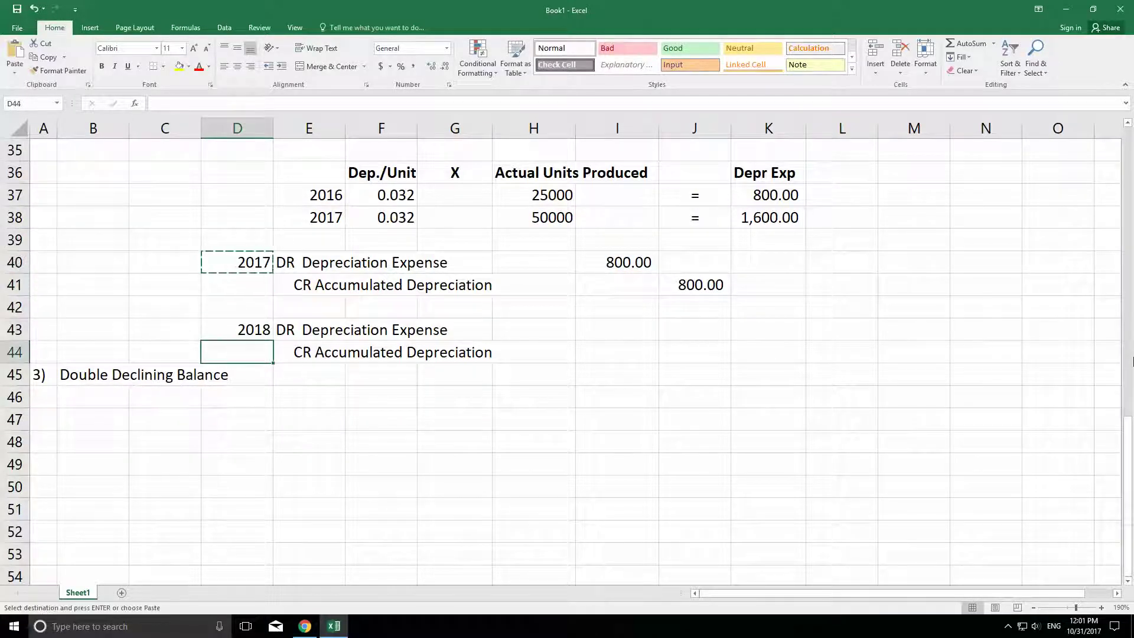
key("Up")
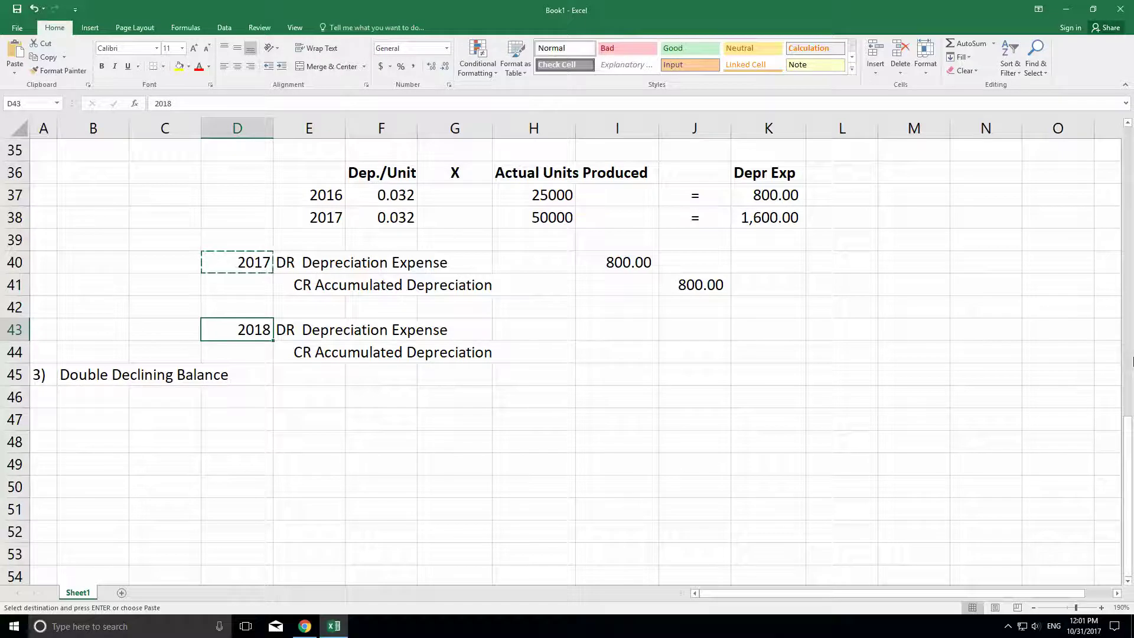
key("ctrl+v")
Change the first units-of-production journal entry's year in D40 to 2016.
key("Up")
key("Up")
key("Up")
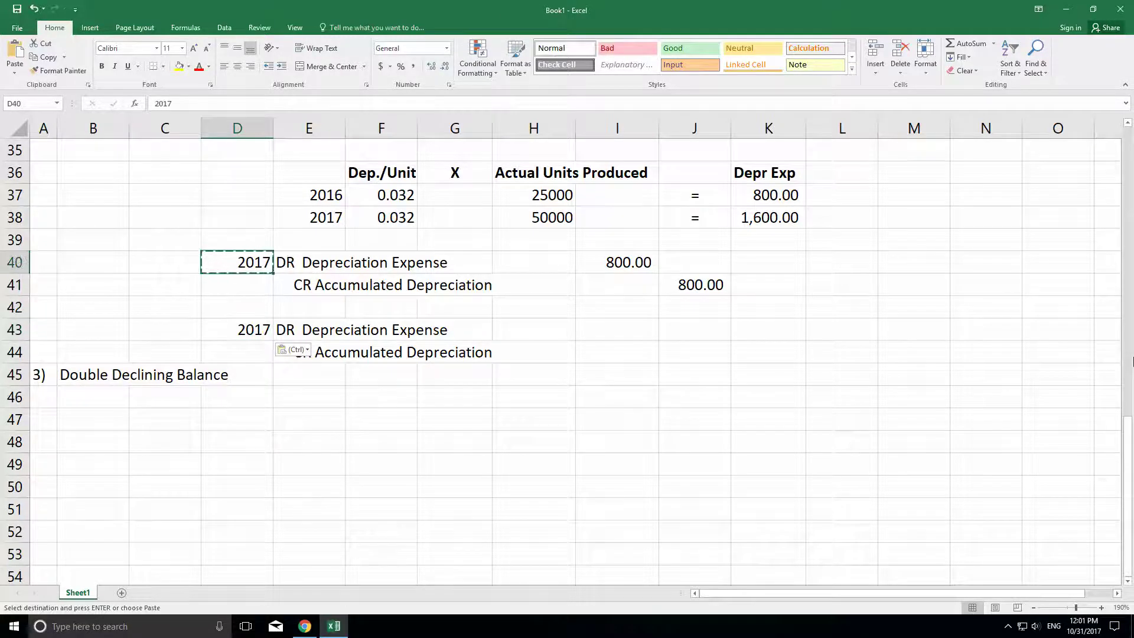
key("F2")
key("BackSpace")
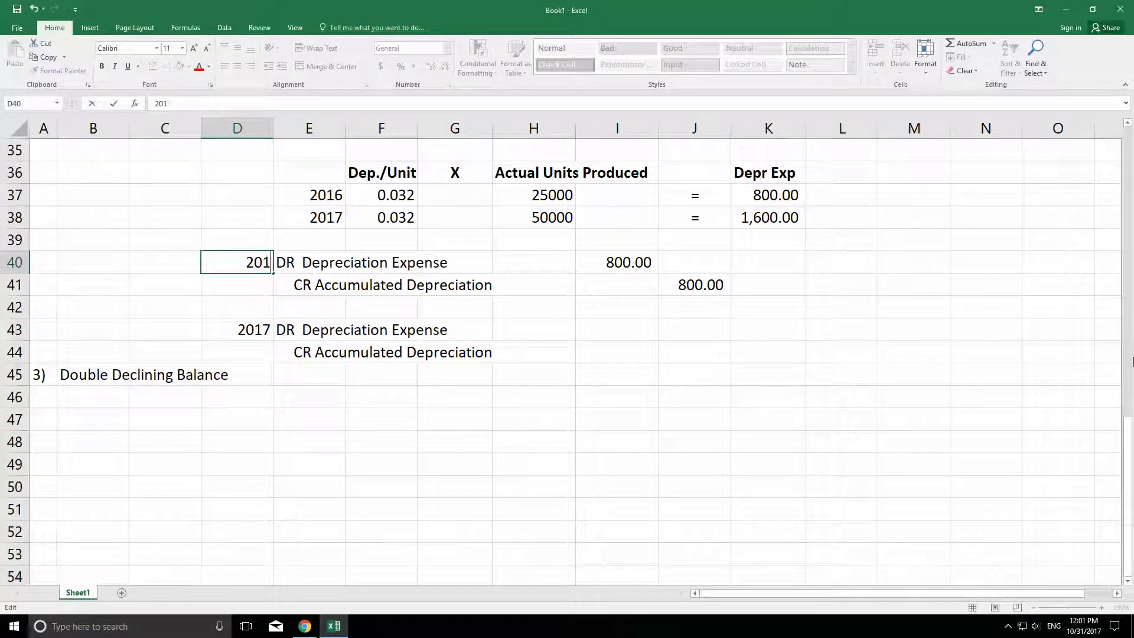
type("6")
key("Return")
Link the second entry's Depreciation Expense debit in I43 to the 2017 depreciation expense in K38.
key("Right")
key("Right")
key("Right")
key("Right")
key("Right")
key("Right")
key("Up")
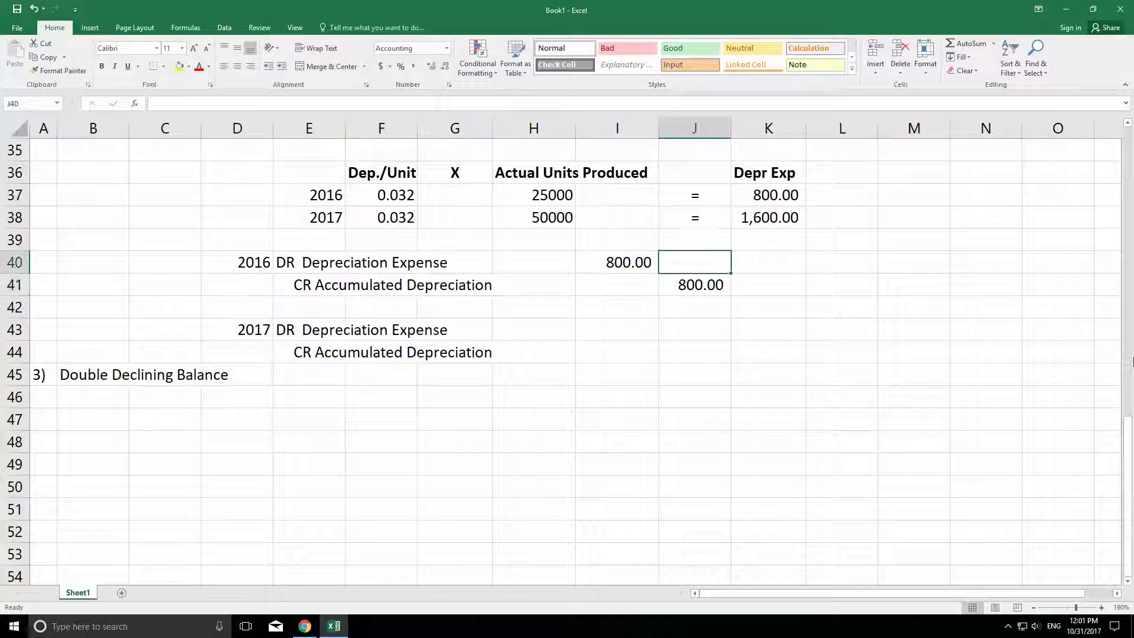
key("Left")
key("Down")
key("Down")
key("Down")
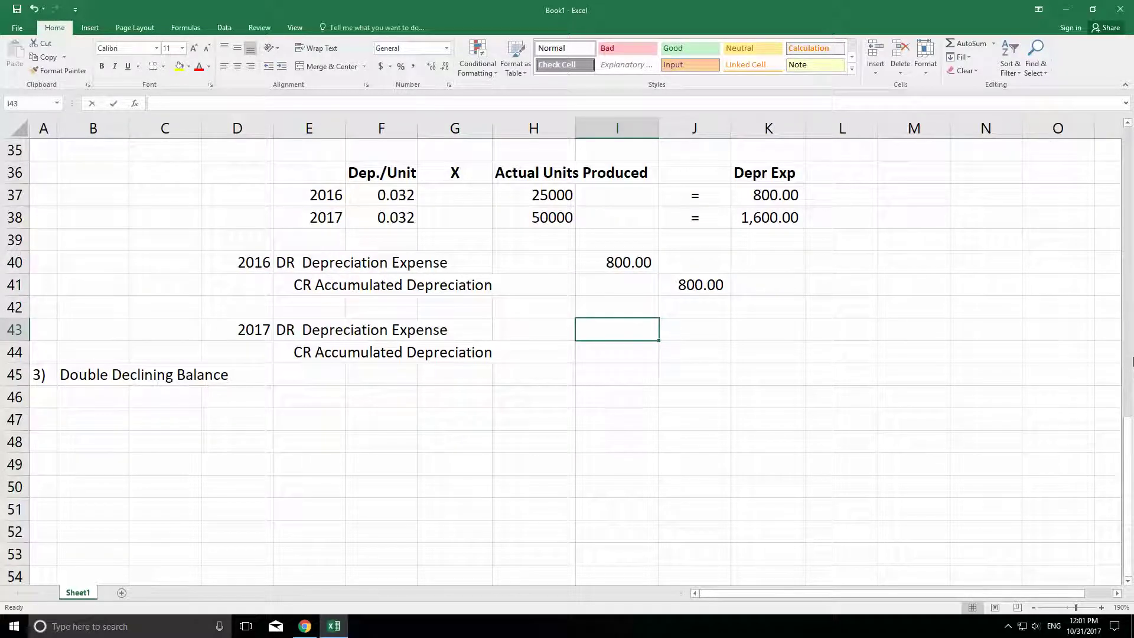
type("=")
key("Up")
key("Up")
key("Up")
key("Up")
key("Up")
key("Right")
key("Right")
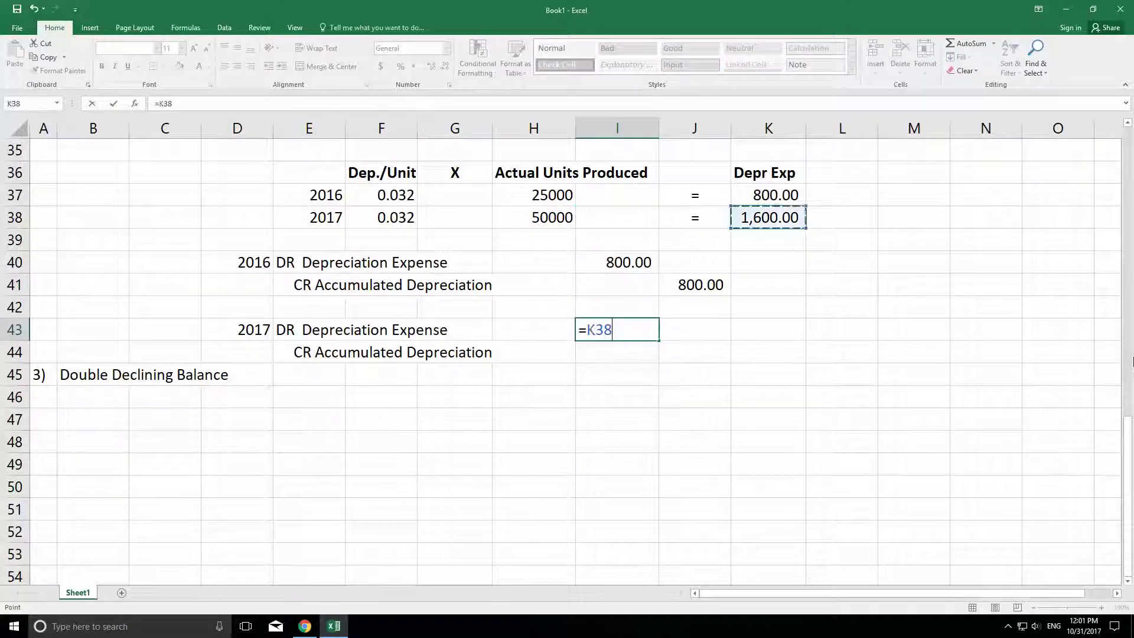
key("Return")
Link the second entry's Accumulated Depreciation credit in J44 to the debit amount in I43.
key("Right")
type("=")
key("Left")
key("Up")
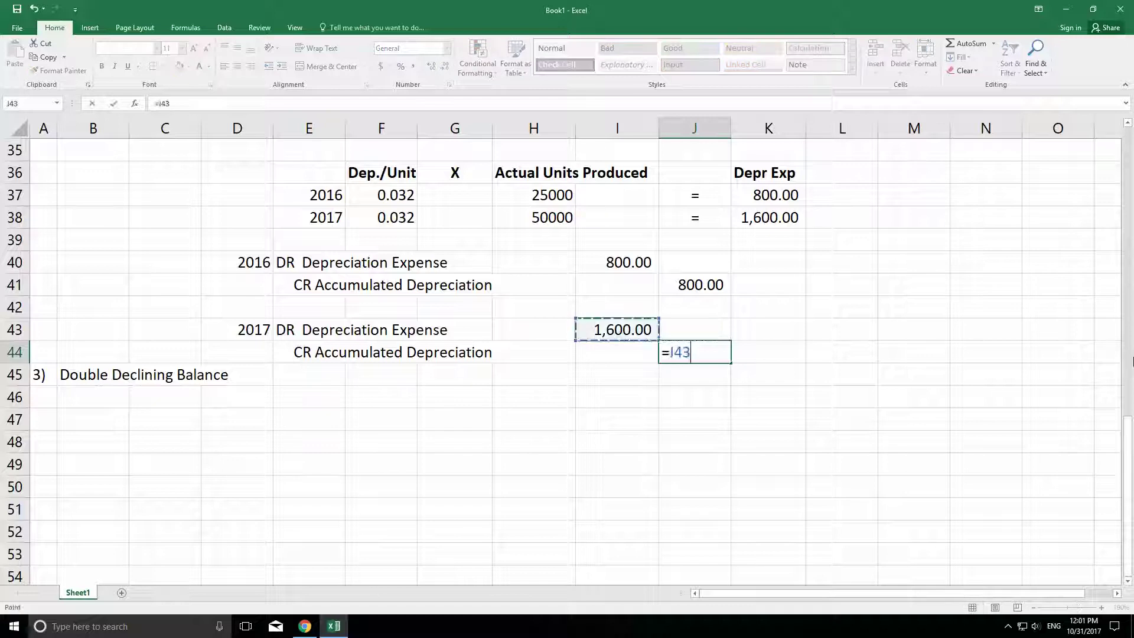
key("Return")
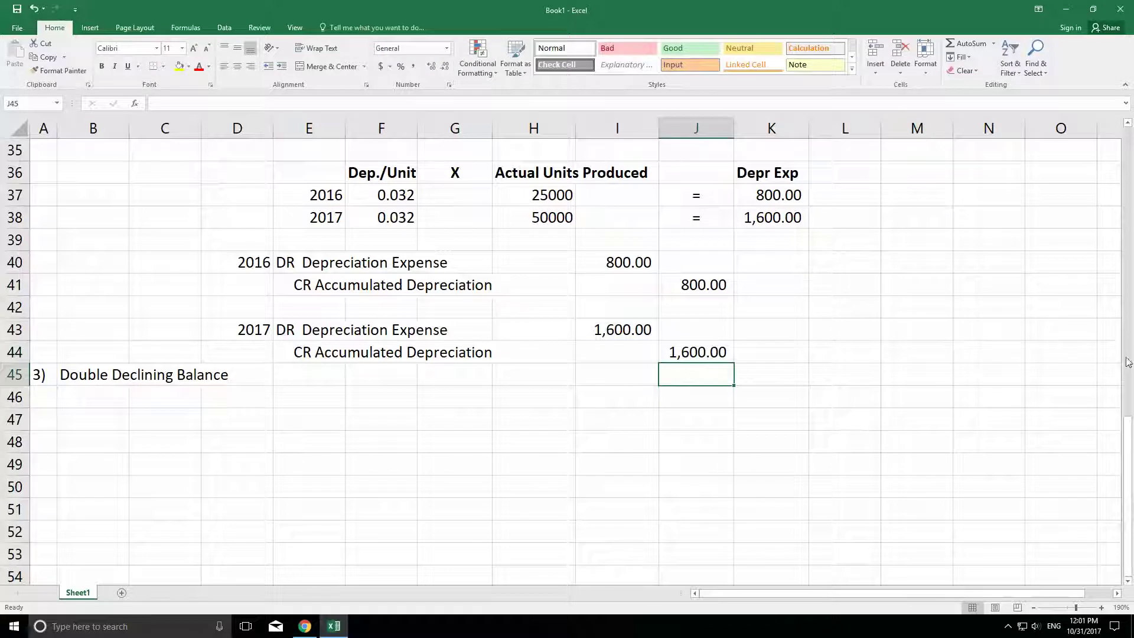
Move the "3) Double Declining Balance" heading from row 45 down to row 53.
left_click_drag(39, 374, 112, 559)
left_click(454, 509)
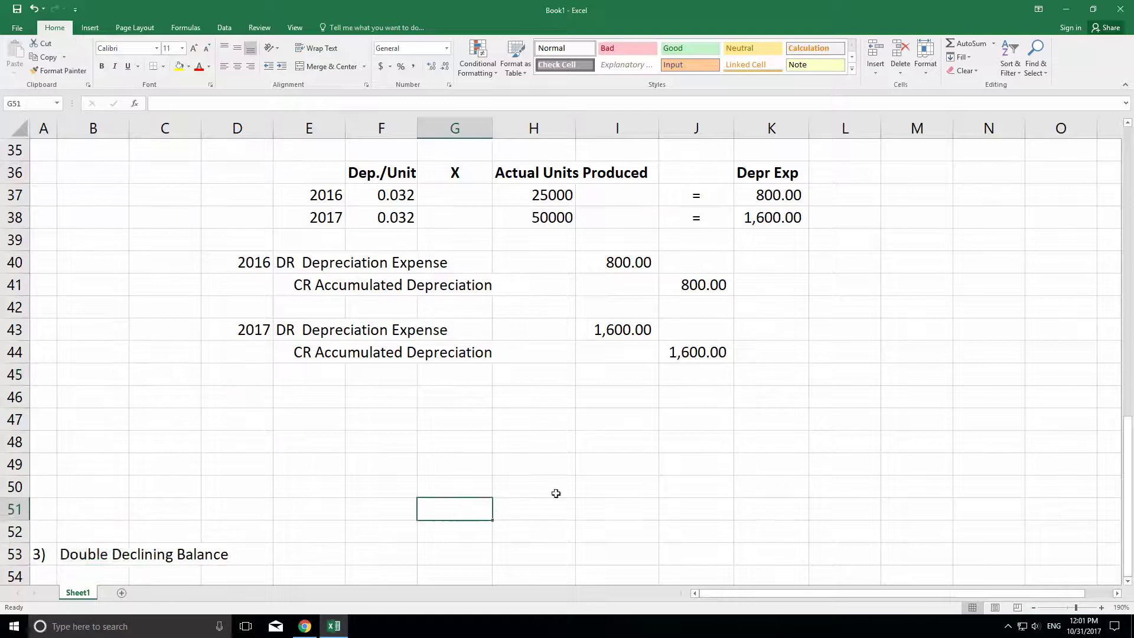
scroll(679, 452, "up", 3)
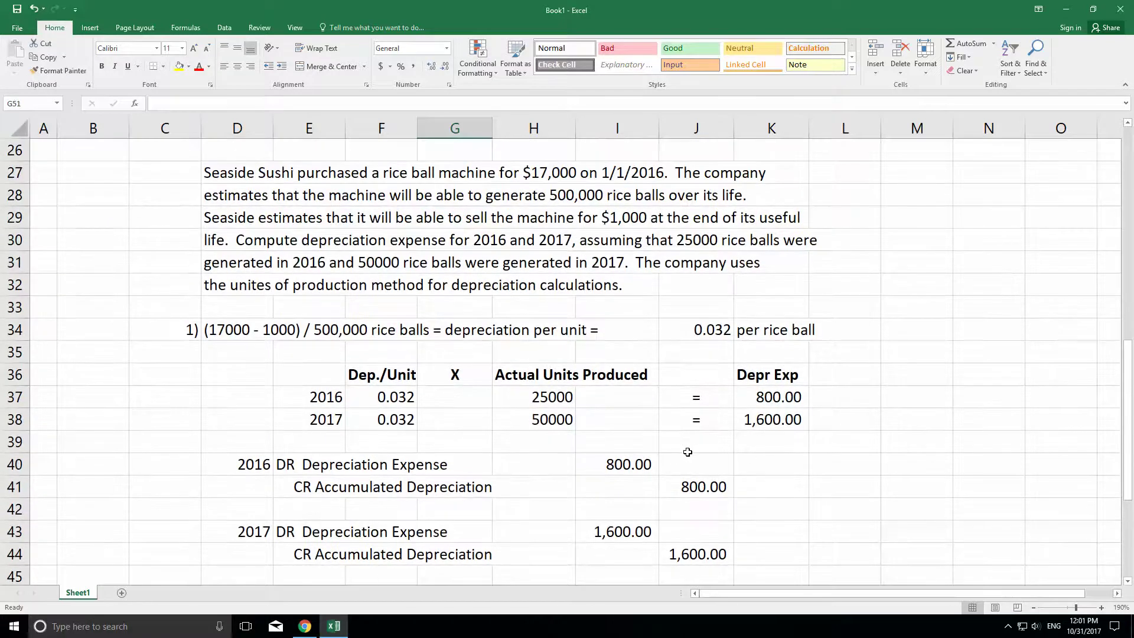
Make the year labels 2016 and 2017 in E37:E38 of the Units of Production table bold.
left_click(1127, 581)
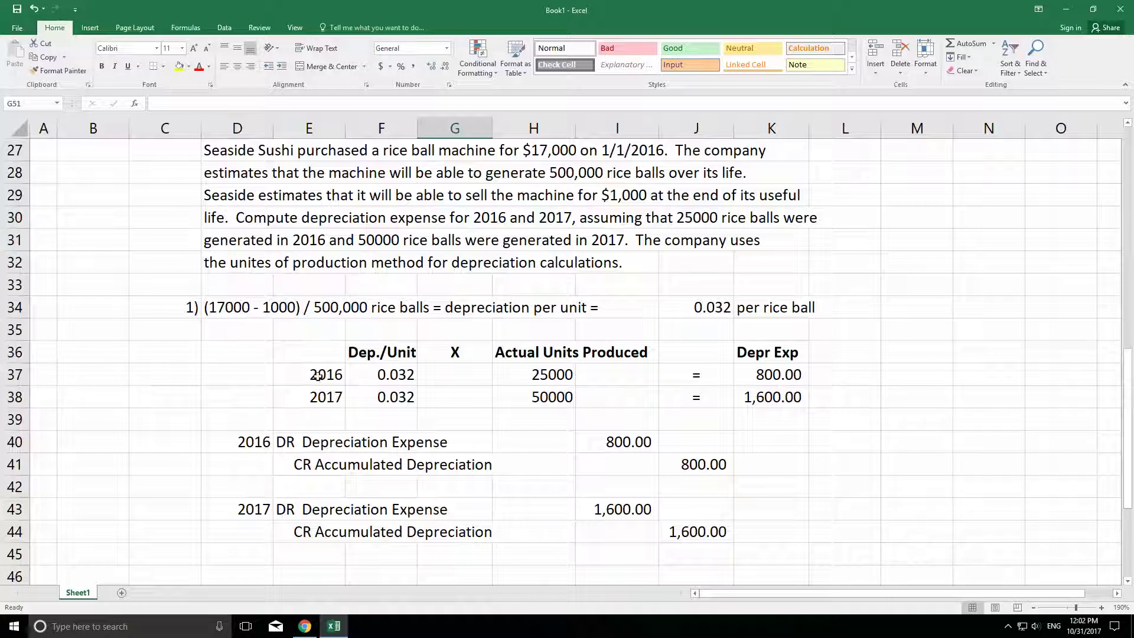
left_click_drag(319, 378, 319, 397)
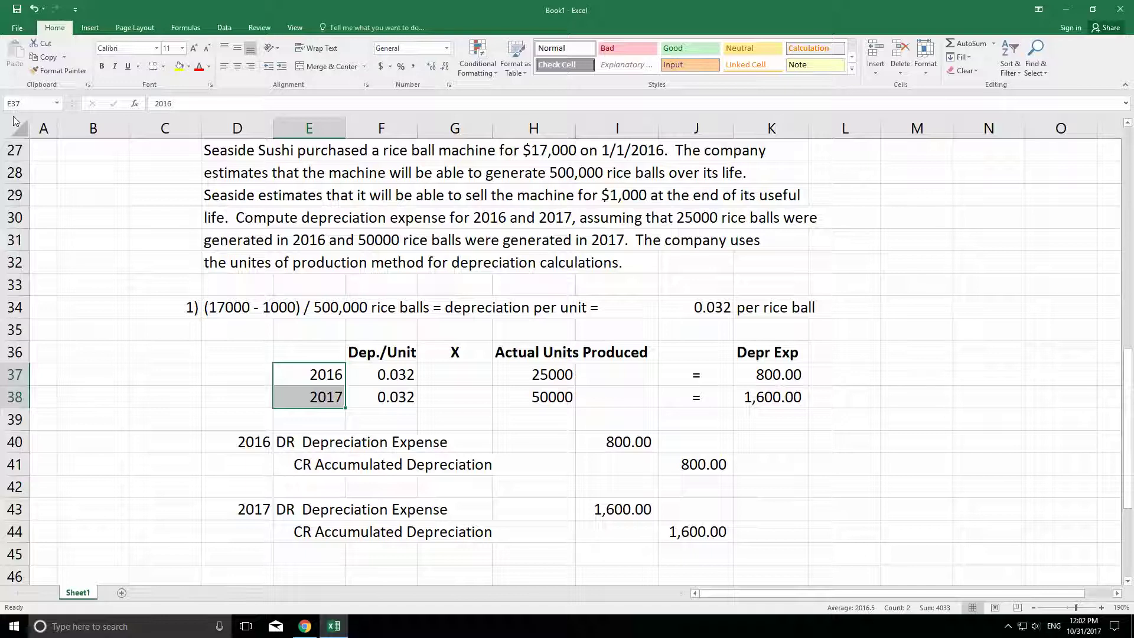
left_click(101, 67)
left_click(889, 300)
left_click(997, 393)
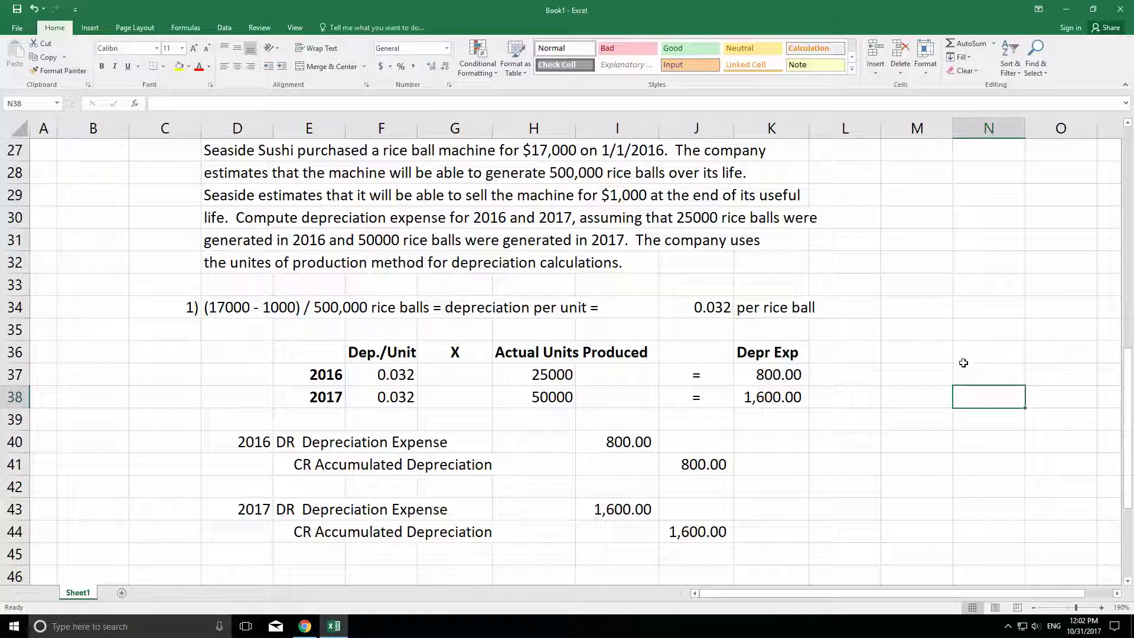
left_click(691, 215)
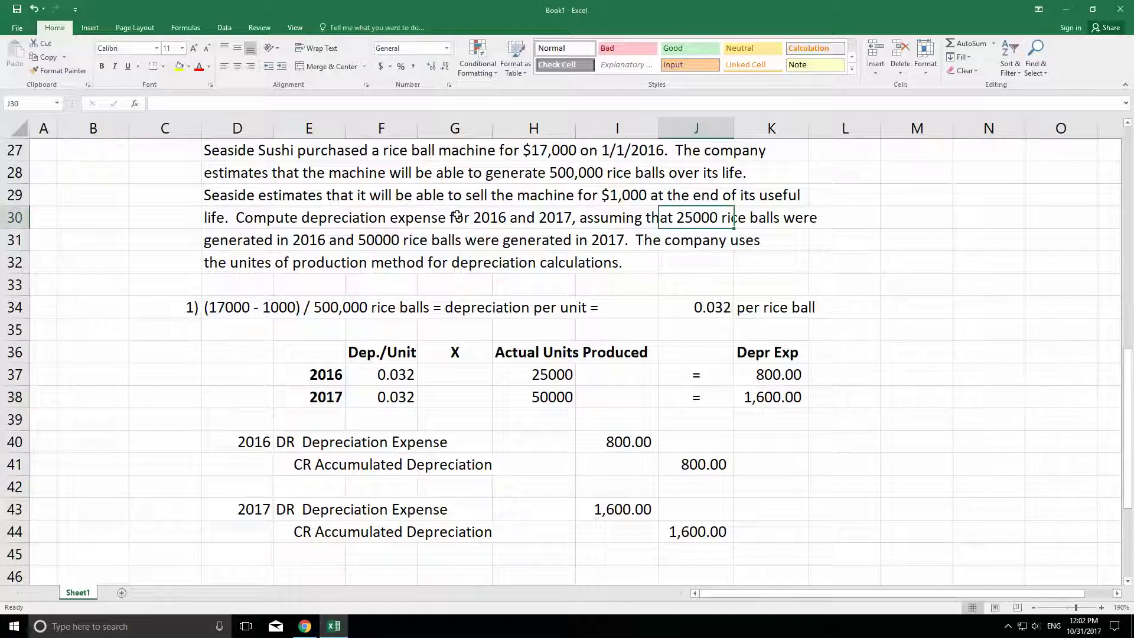
left_click(208, 222)
left_click(1081, 332)
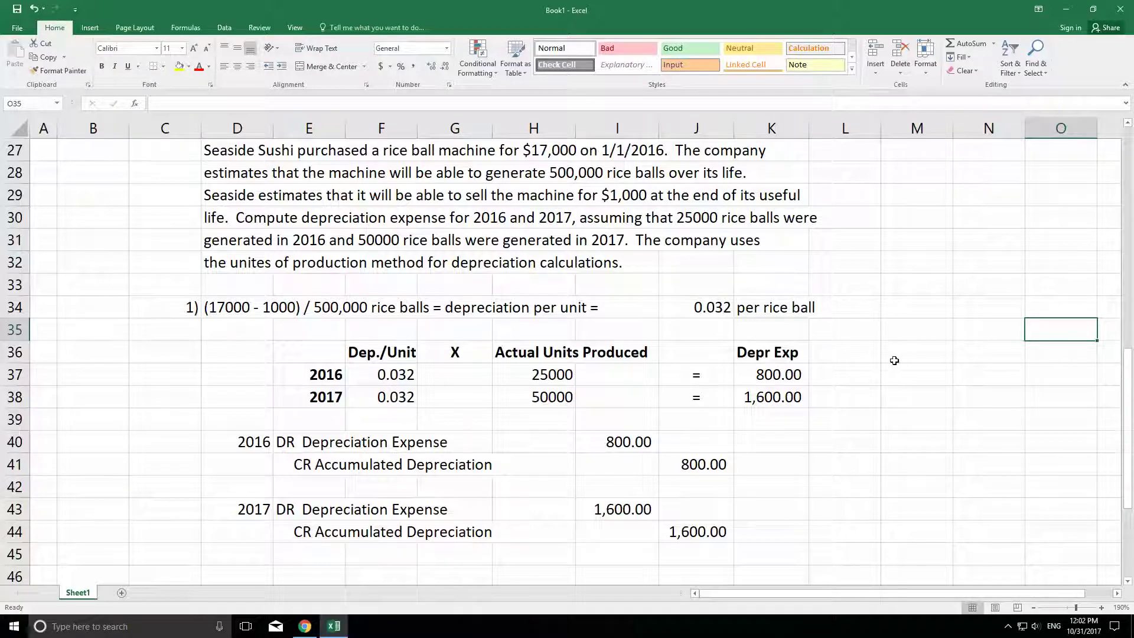
Enter the label "Terms:" in C55, below the Double Declining Balance heading.
scroll(894, 357, "down", 3)
scroll(688, 294, "down", 5)
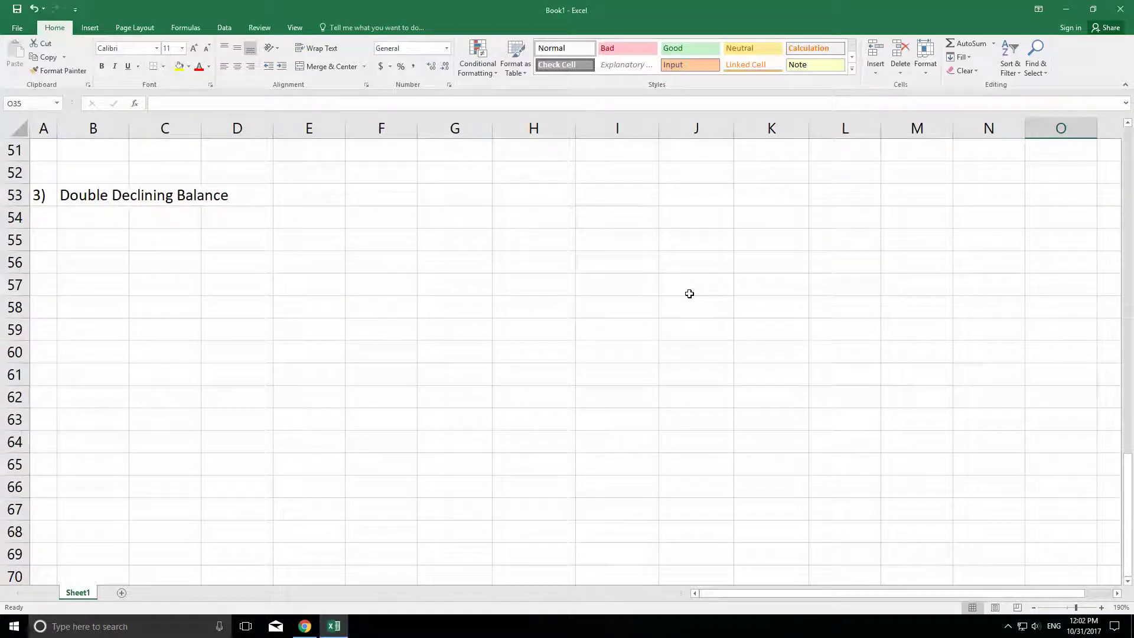
left_click(1128, 581)
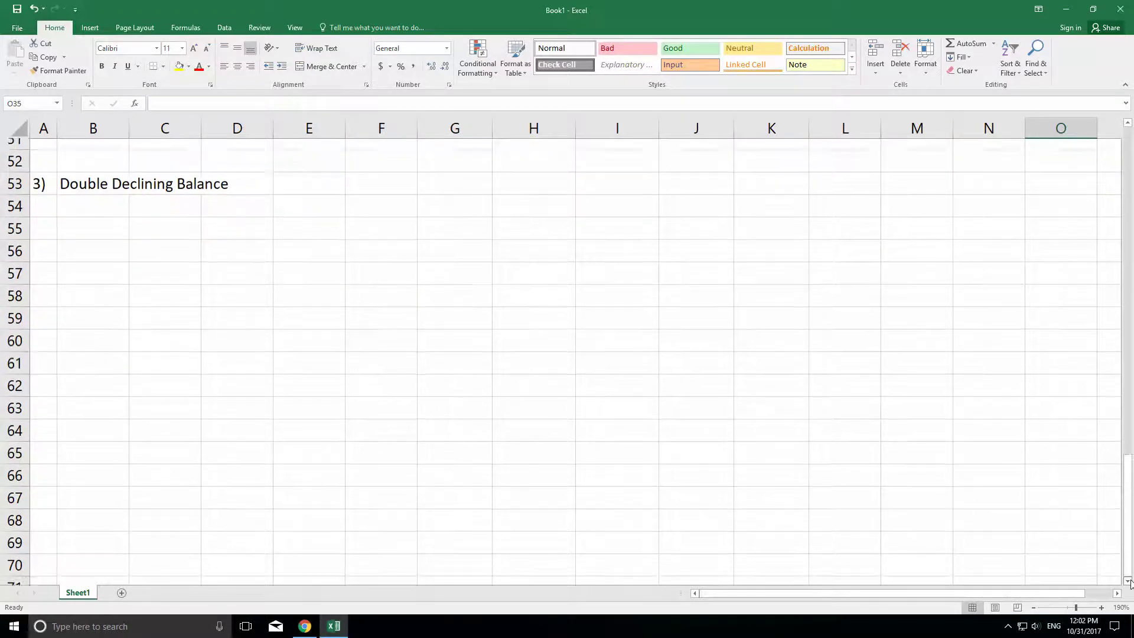
left_click(1128, 581)
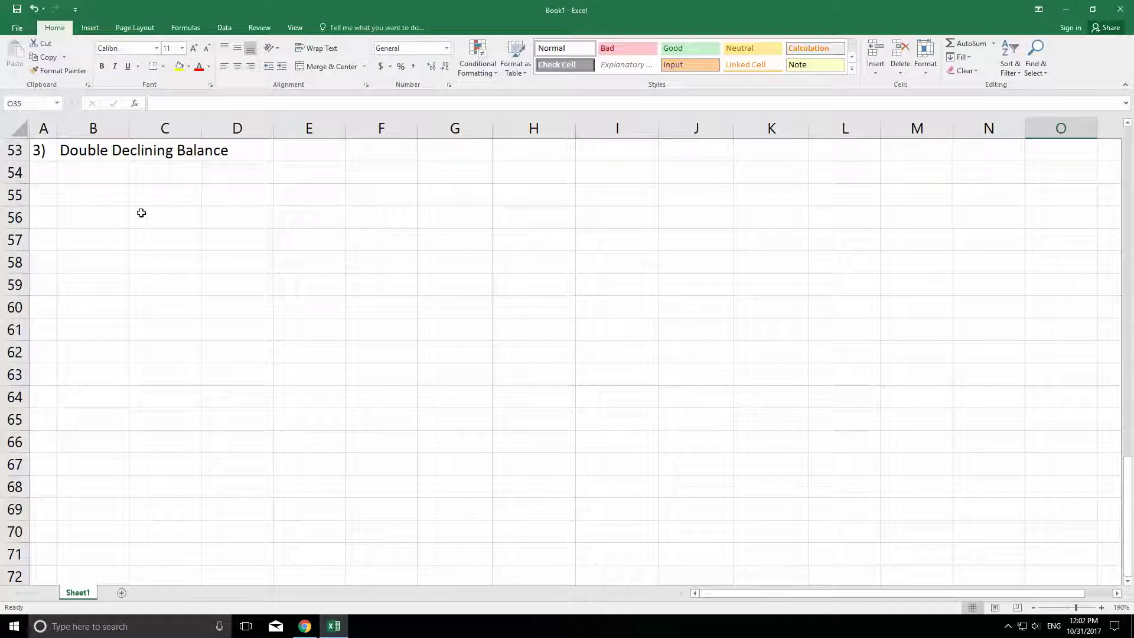
left_click(165, 199)
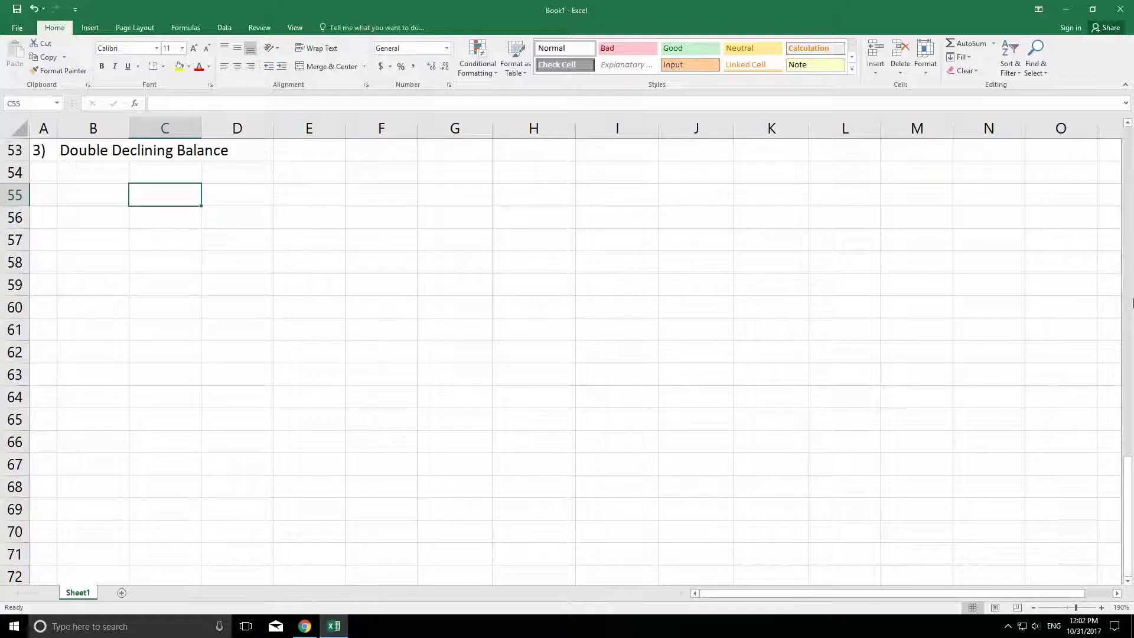
type("Term")
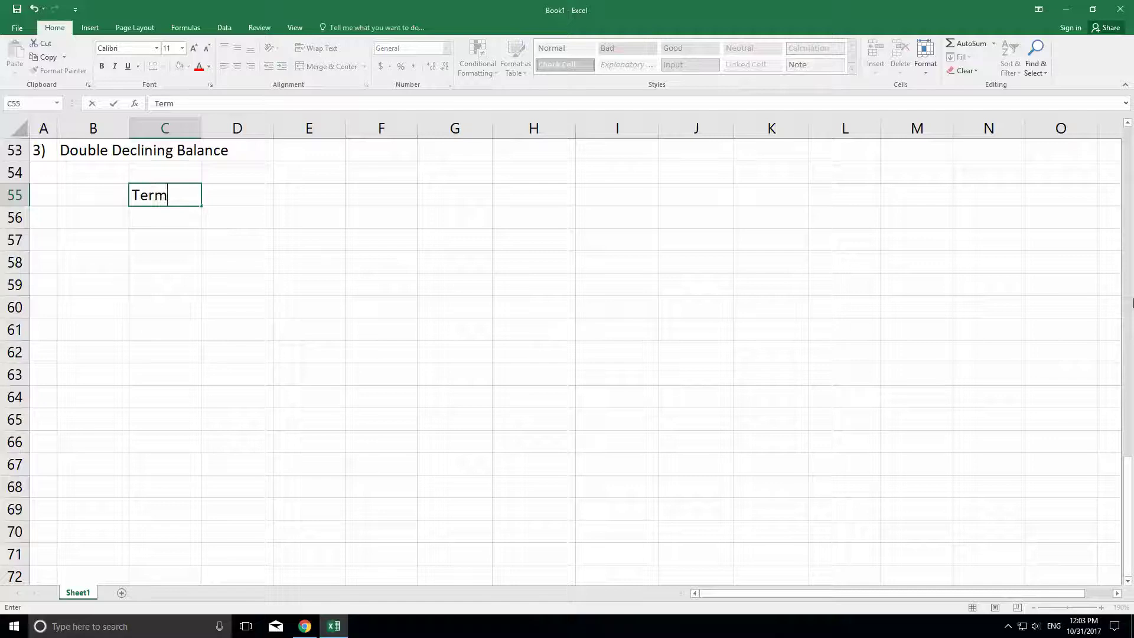
type("s:")
key("Return")
key("Return")
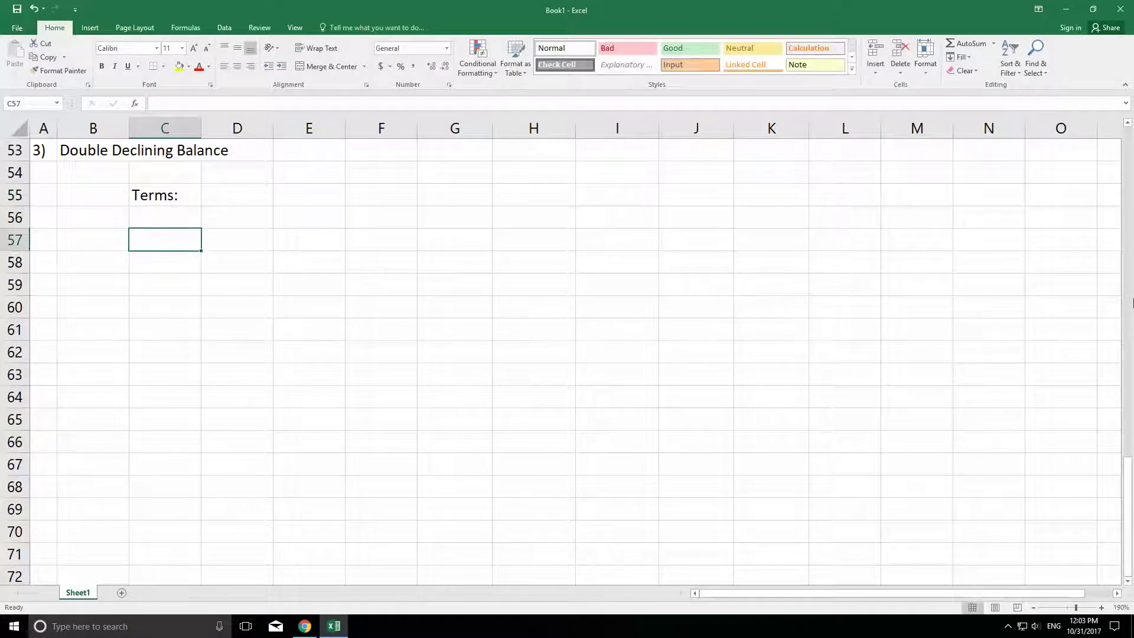
Enter the definition "Book Value = Cost - Accumulated Depreciation" in C57.
type("Book a")
key("BackSpace")
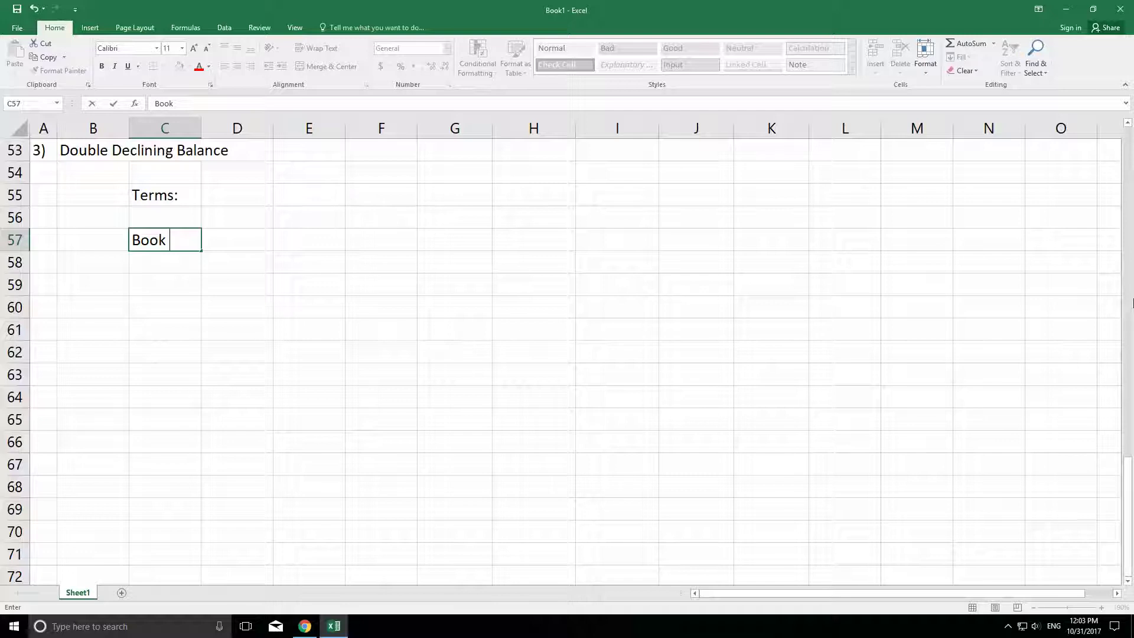
type("Value = Cos")
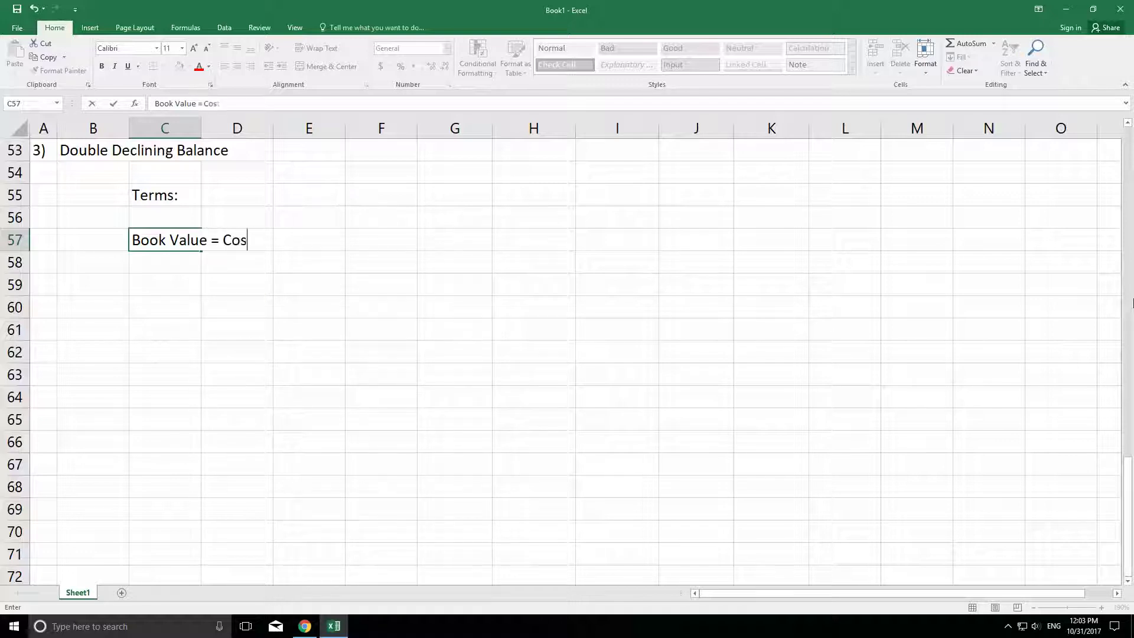
type("t - Accumulated D")
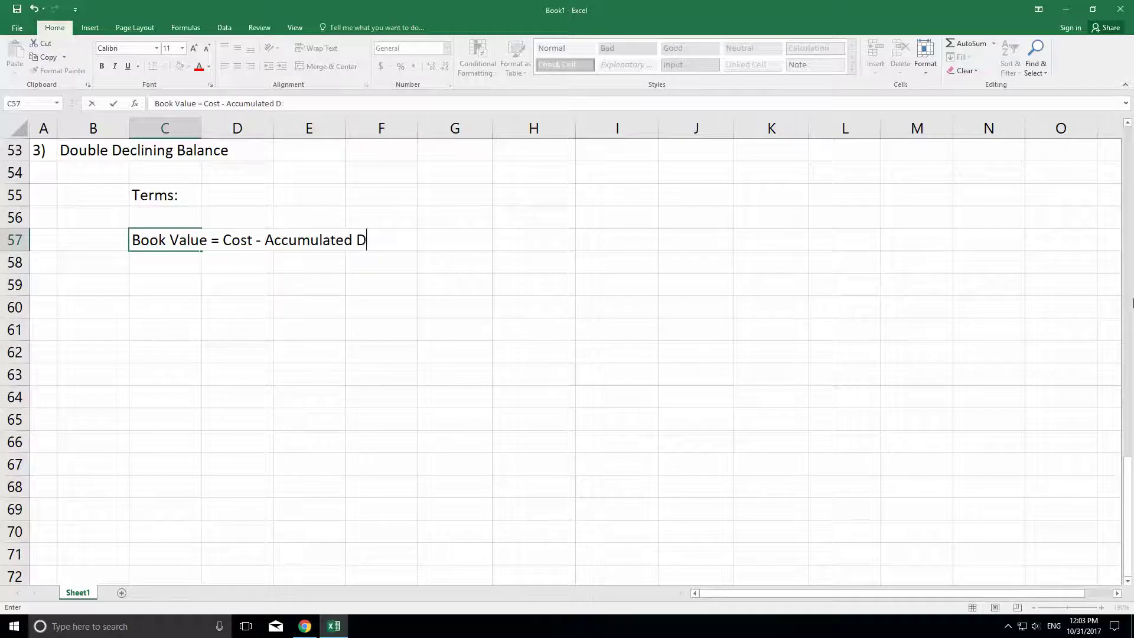
type("epreciation")
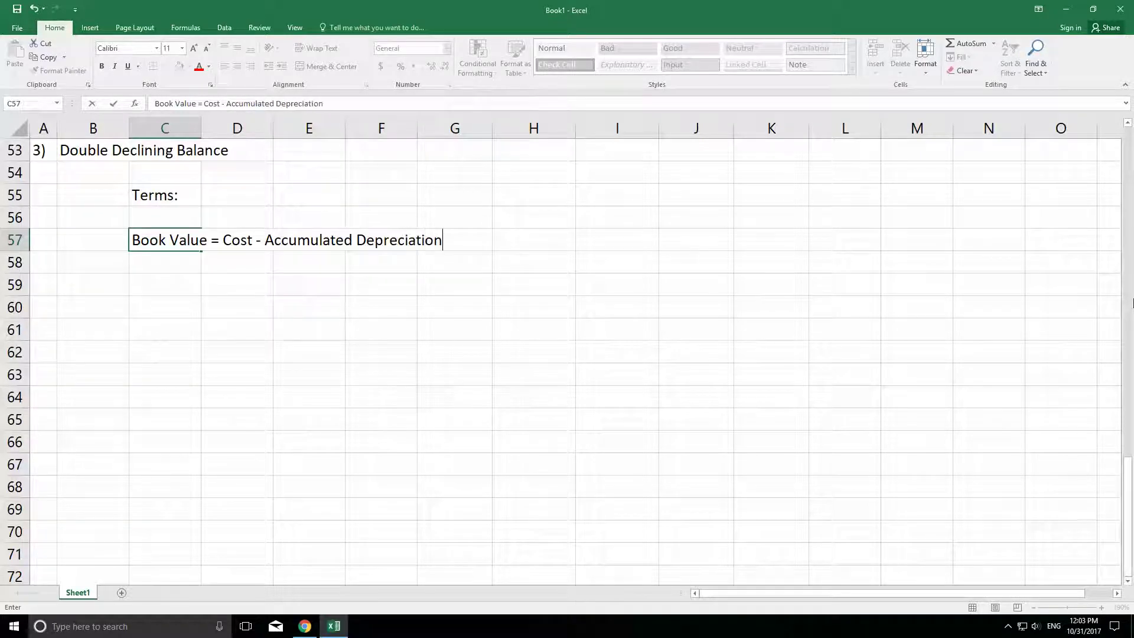
key("Return")
key("Return")
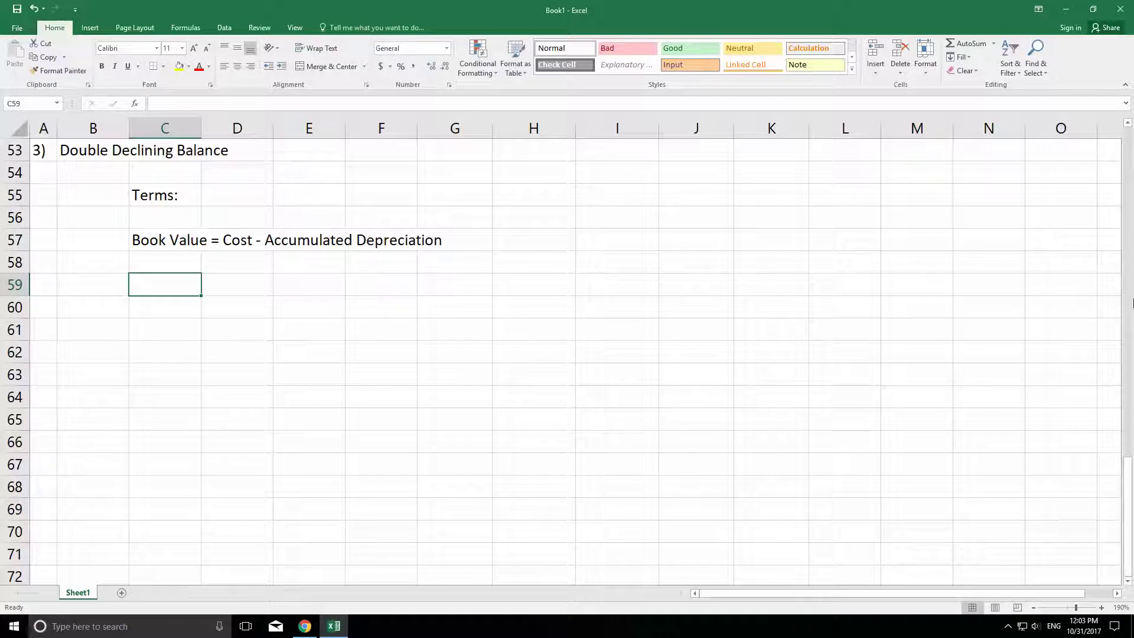
Enter the definition "Straight Line Rate = 1 / Estimated Useful Life" in C59.
type("Straight ")
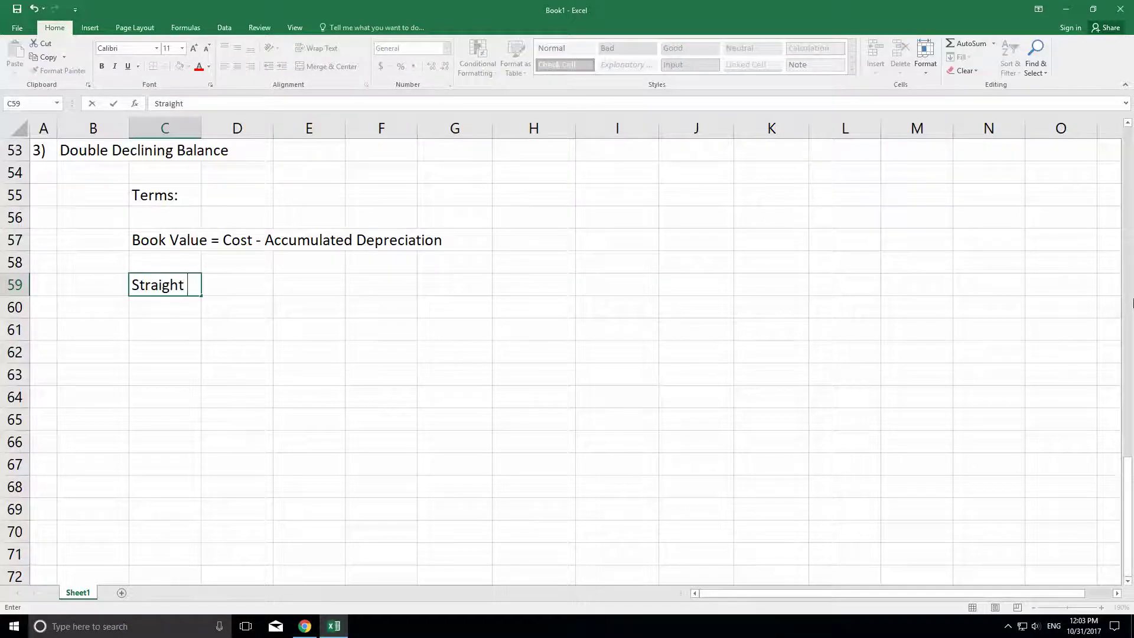
type("Line Rate")
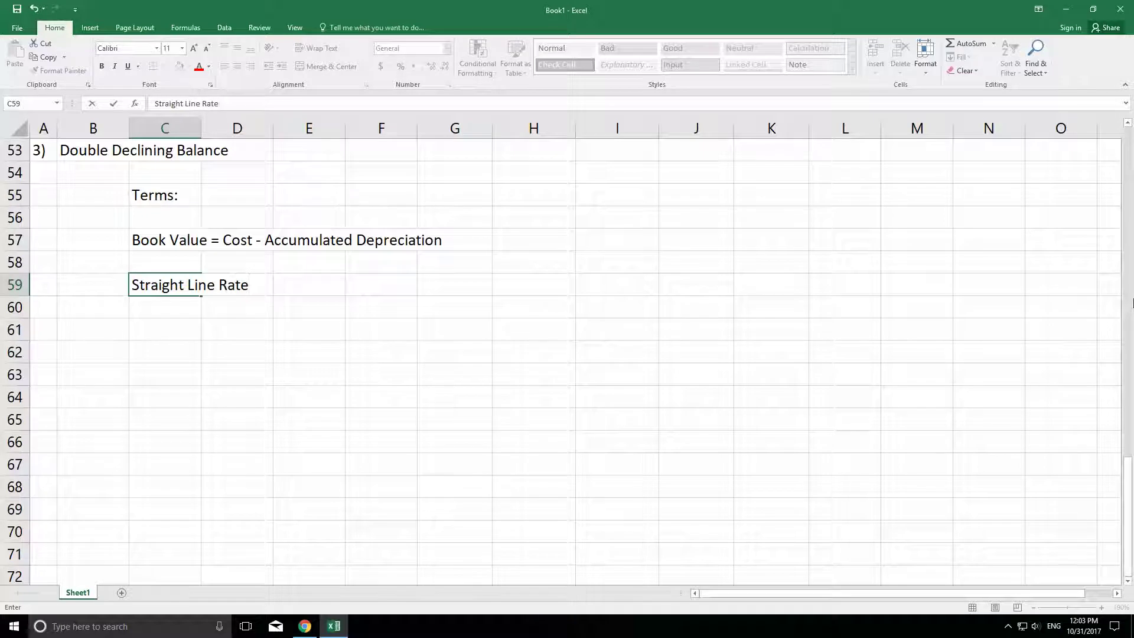
type(" =")
type("1 / Estimated")
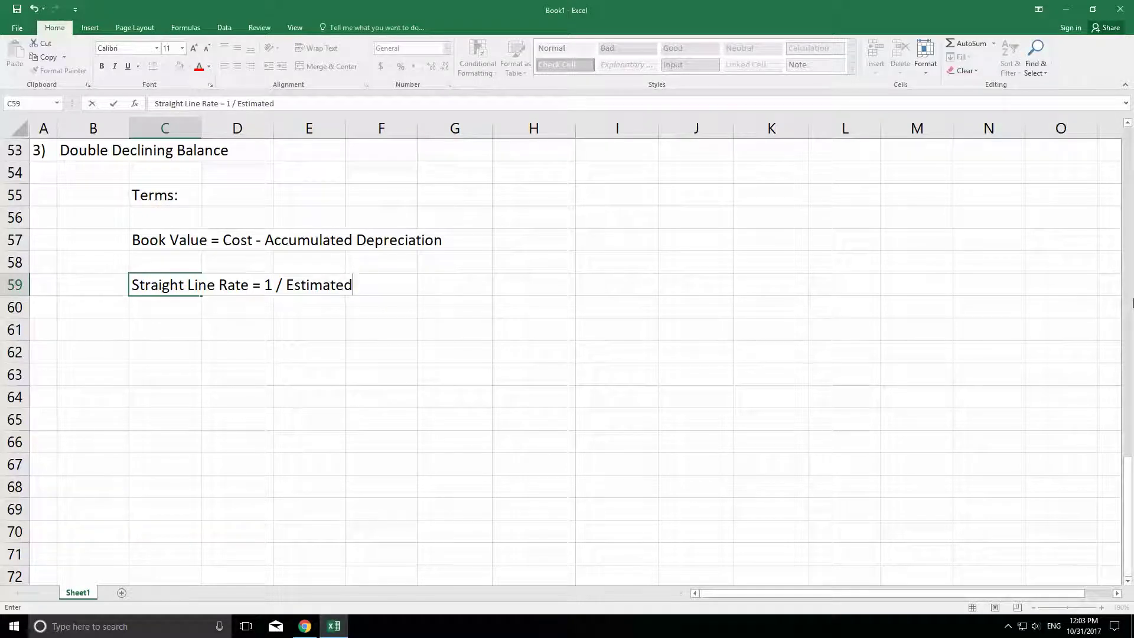
type(" Useful Life")
key("Return")
key("Return")
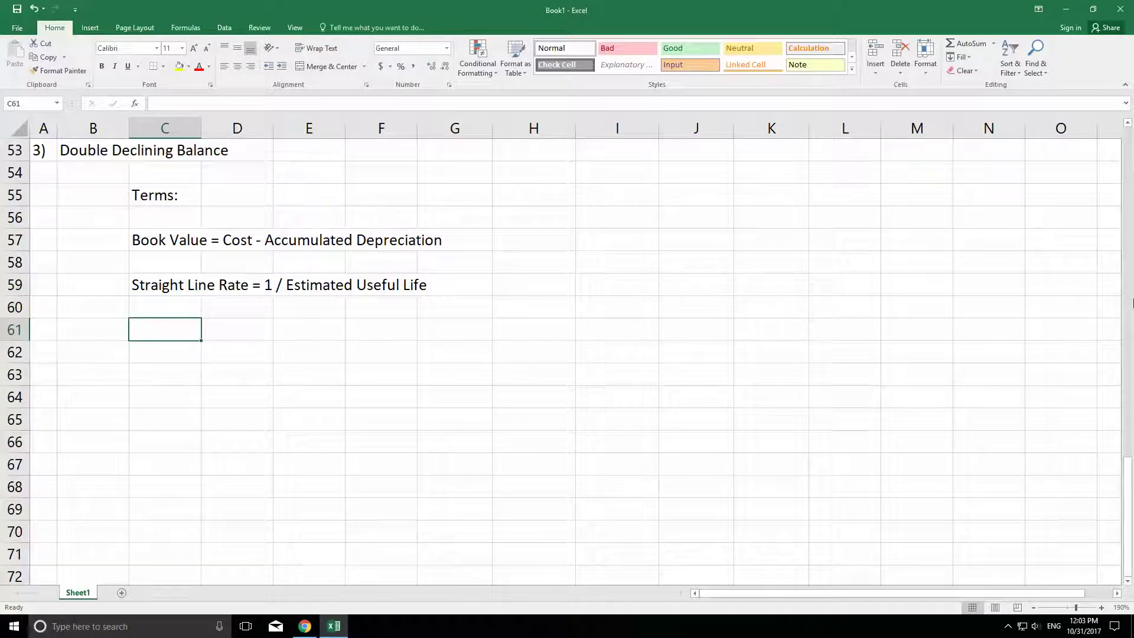
Copy the backhoe problem text in D5:K8 of the Straight Line section and paste it at C69, below the Double Declining Balance terms.
scroll(559, 297, "up", 2)
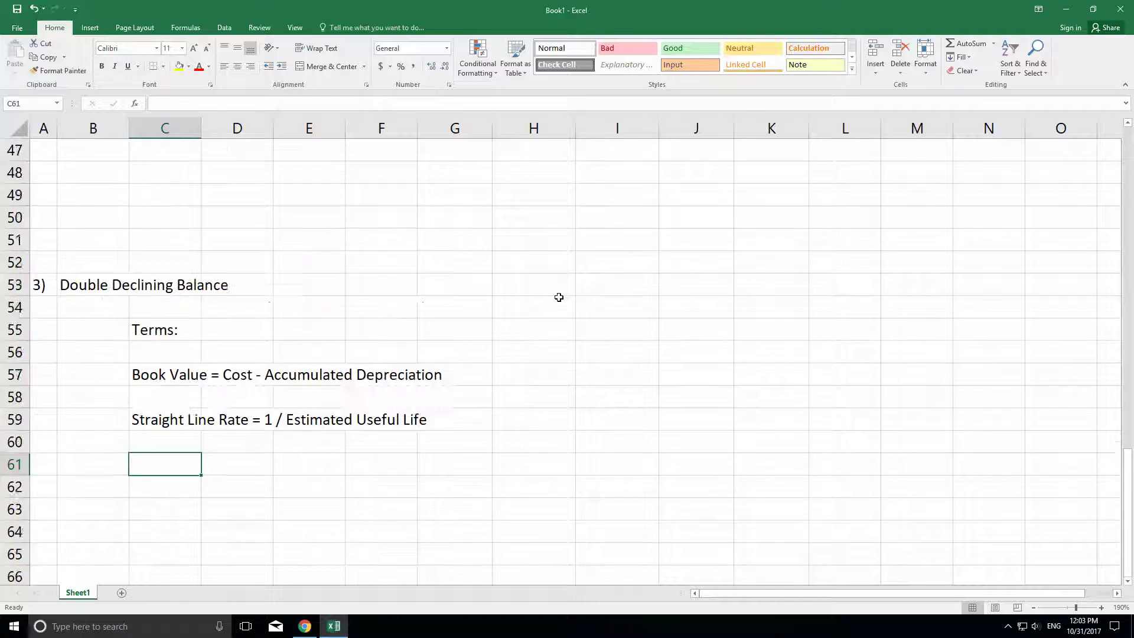
scroll(559, 297, "up", 8)
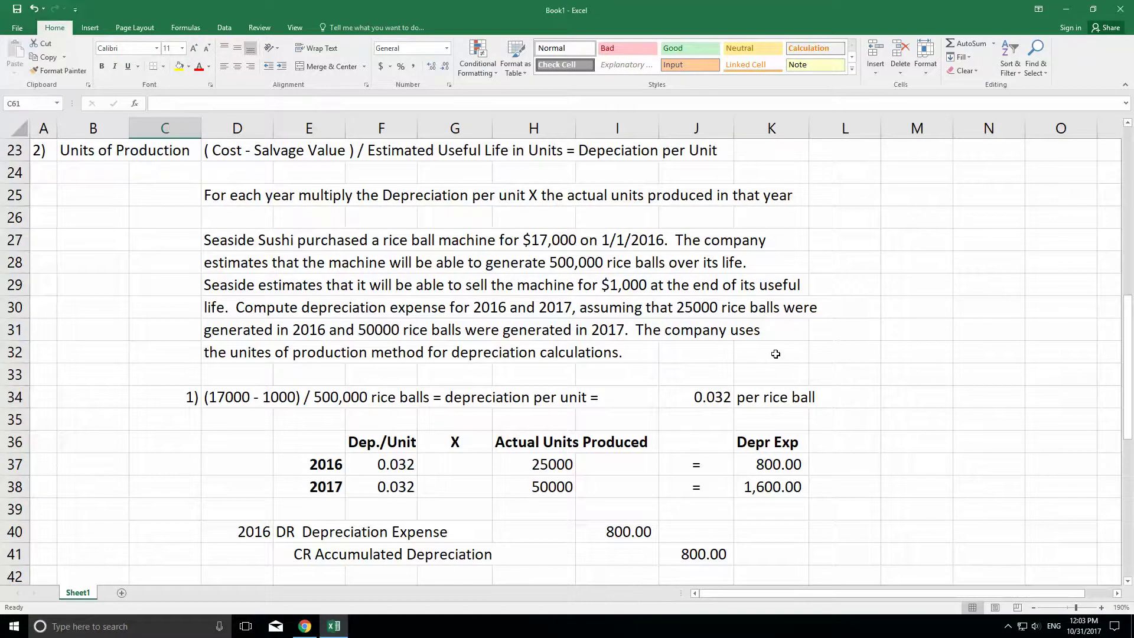
scroll(768, 353, "up", 7)
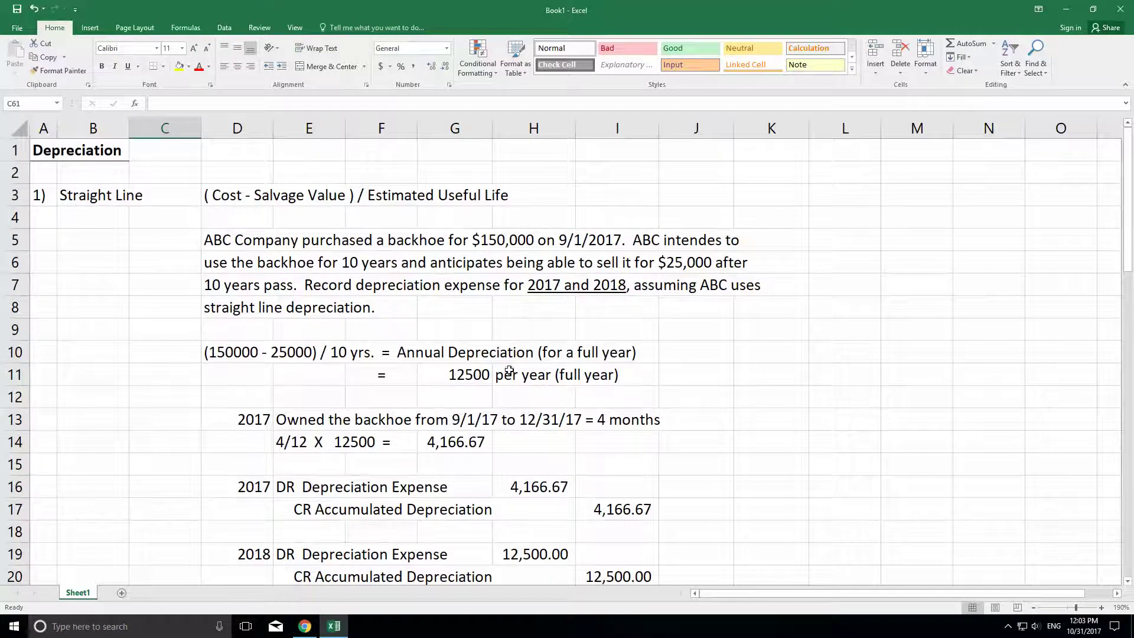
left_click_drag(14, 195, 709, 304)
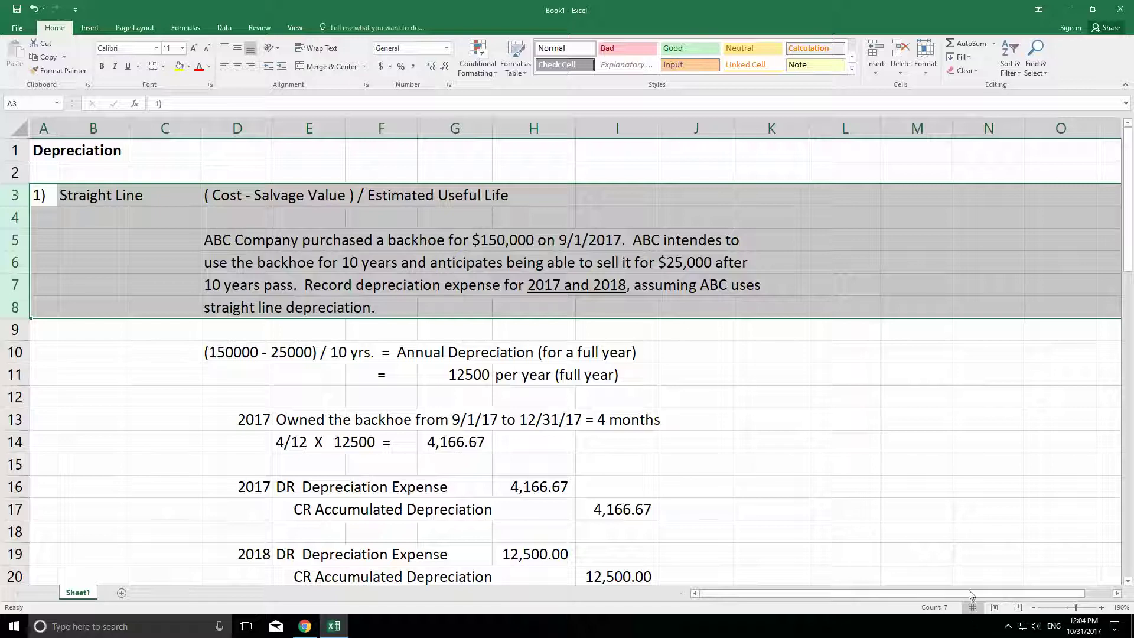
left_click(236, 177)
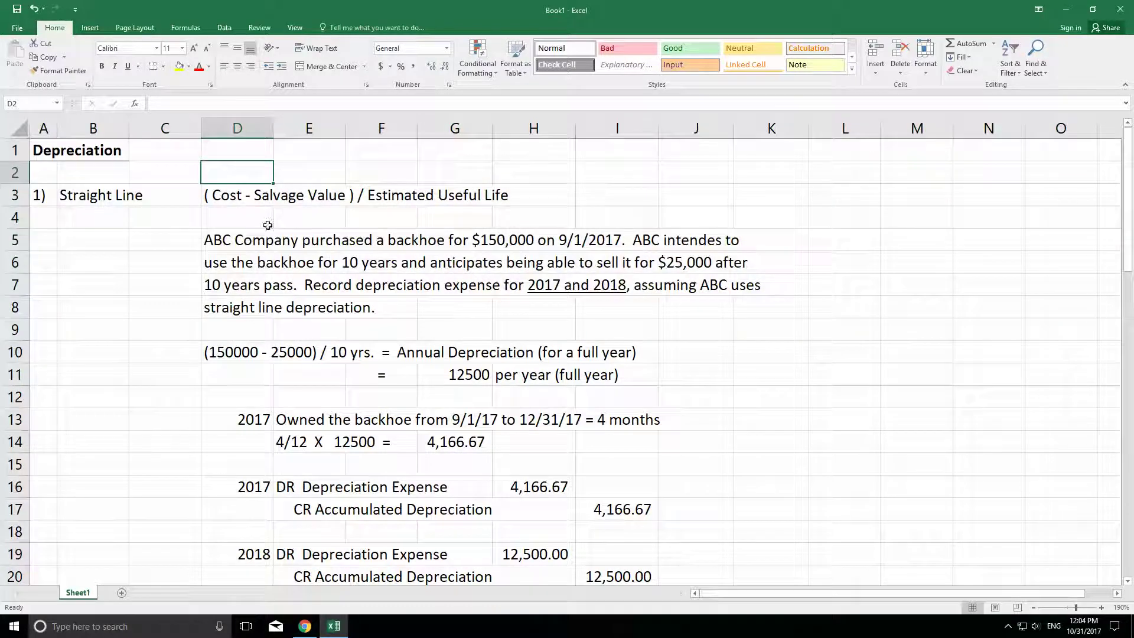
left_click_drag(206, 237, 742, 313)
right_click(515, 250)
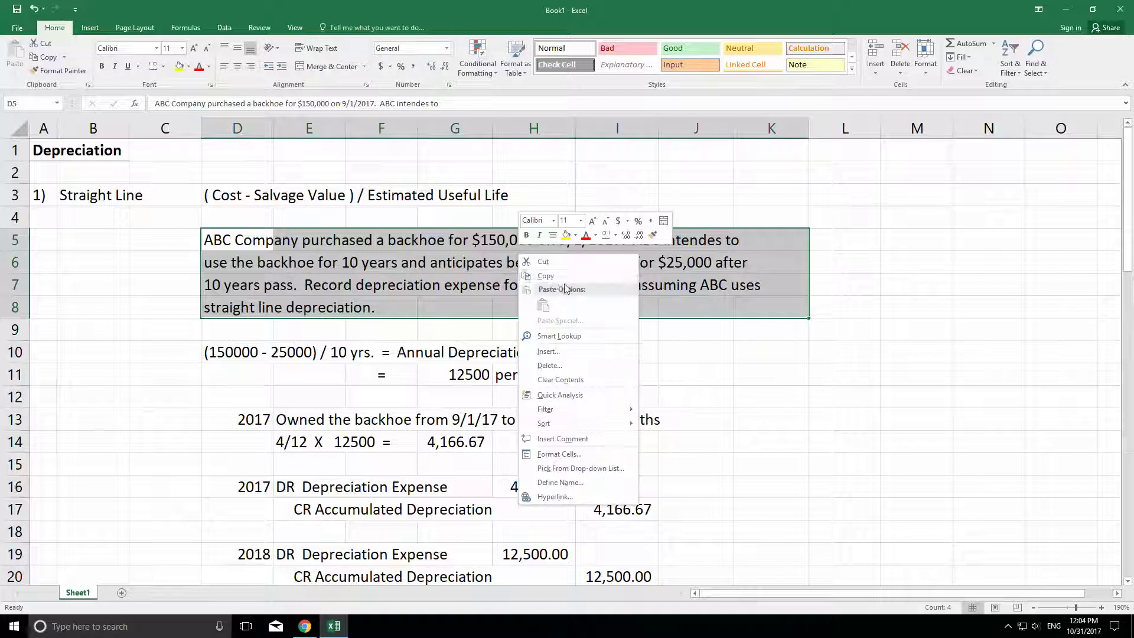
left_click(535, 276)
scroll(591, 320, "down", 20)
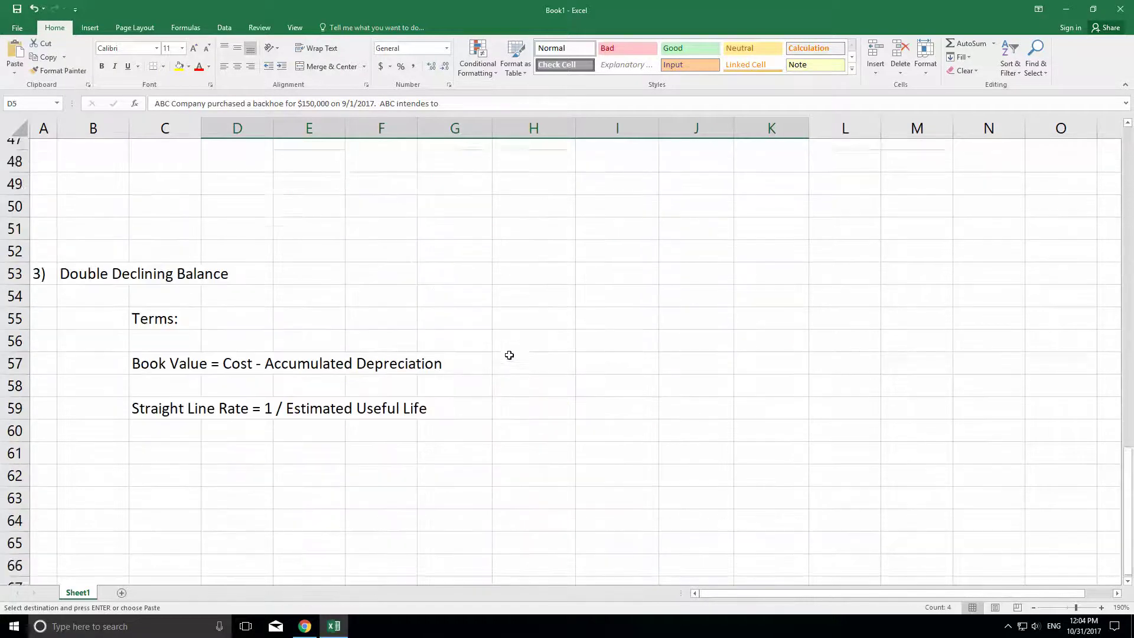
right_click(155, 329)
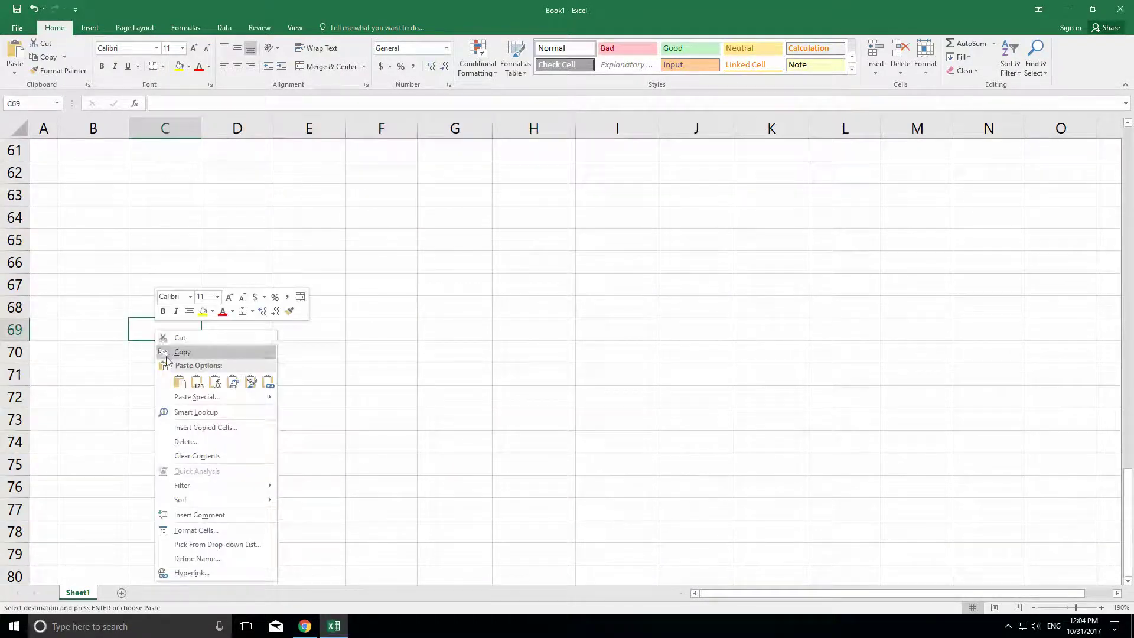
left_click(177, 382)
Insert six blank rows at rows 62 to 67, above the pasted backhoe problem, and select C61.
scroll(554, 365, "up", 5)
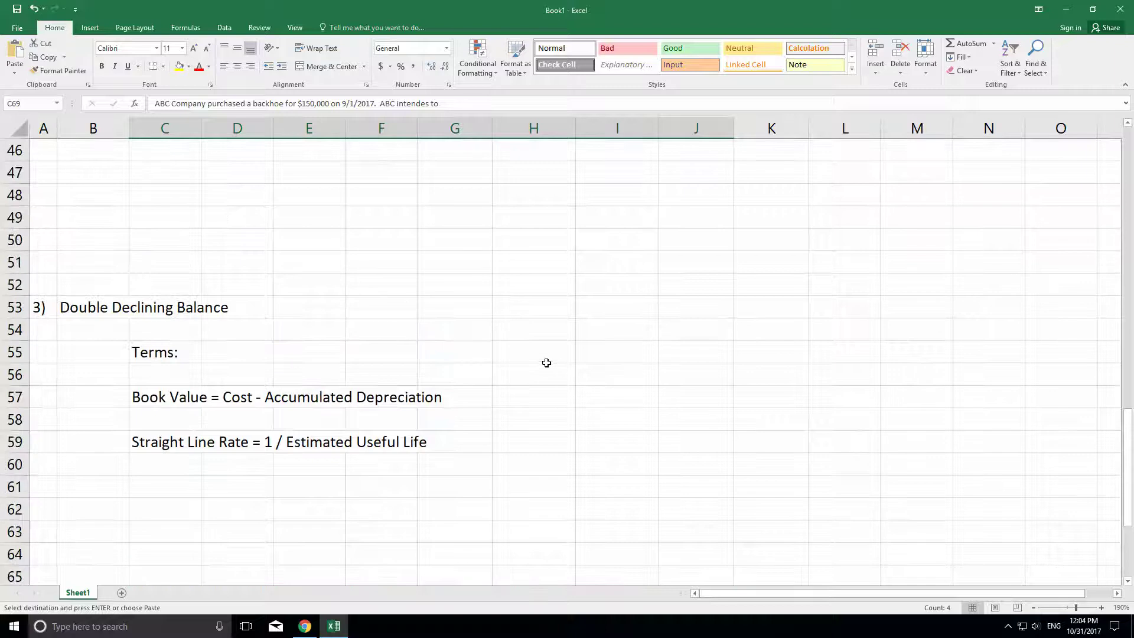
scroll(251, 423, "down", 2)
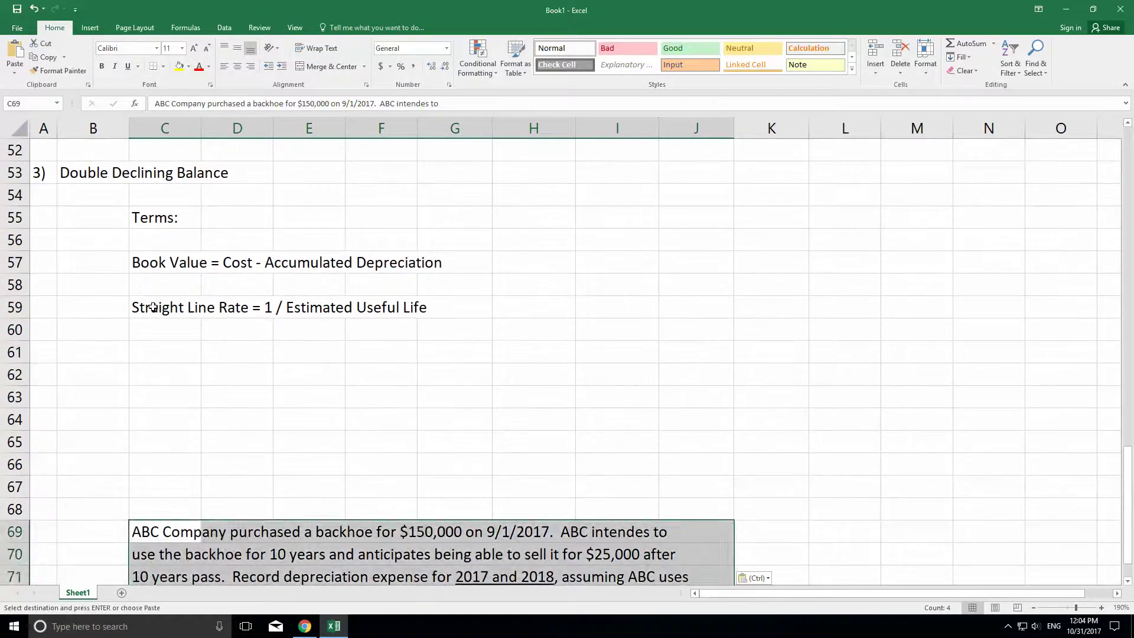
left_click(154, 307)
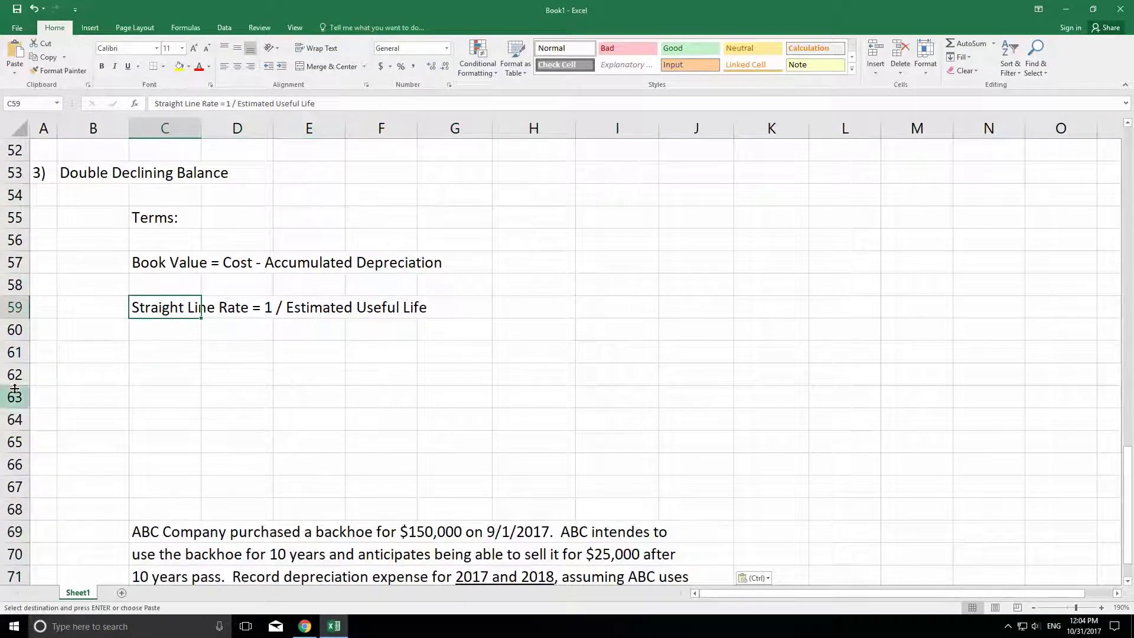
left_click_drag(15, 386, 14, 487)
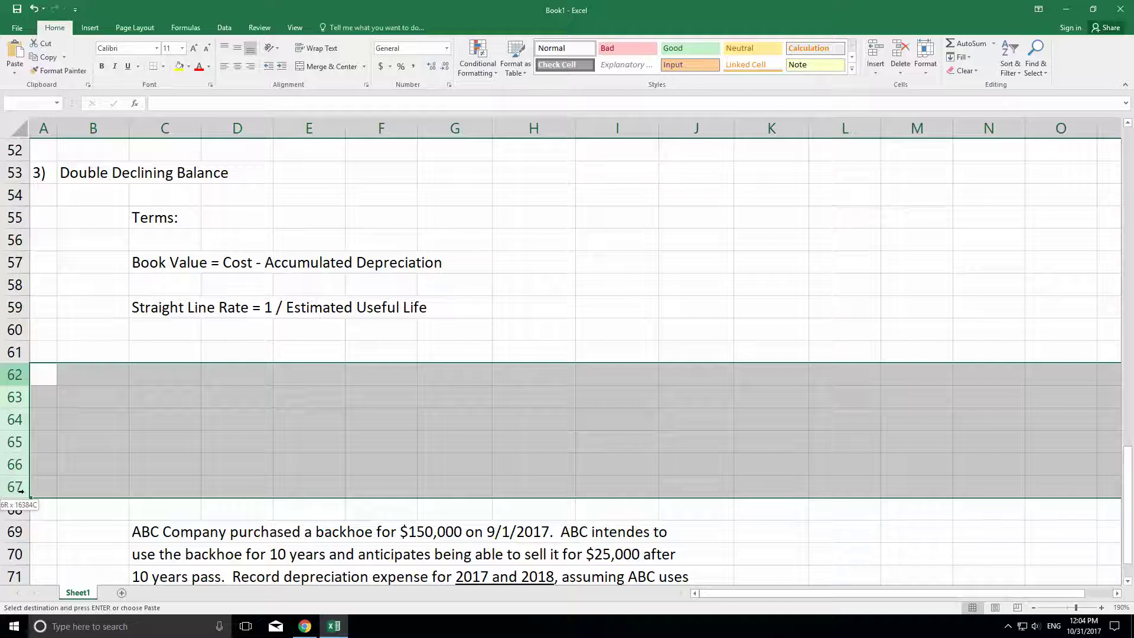
right_click(55, 477)
left_click(77, 381)
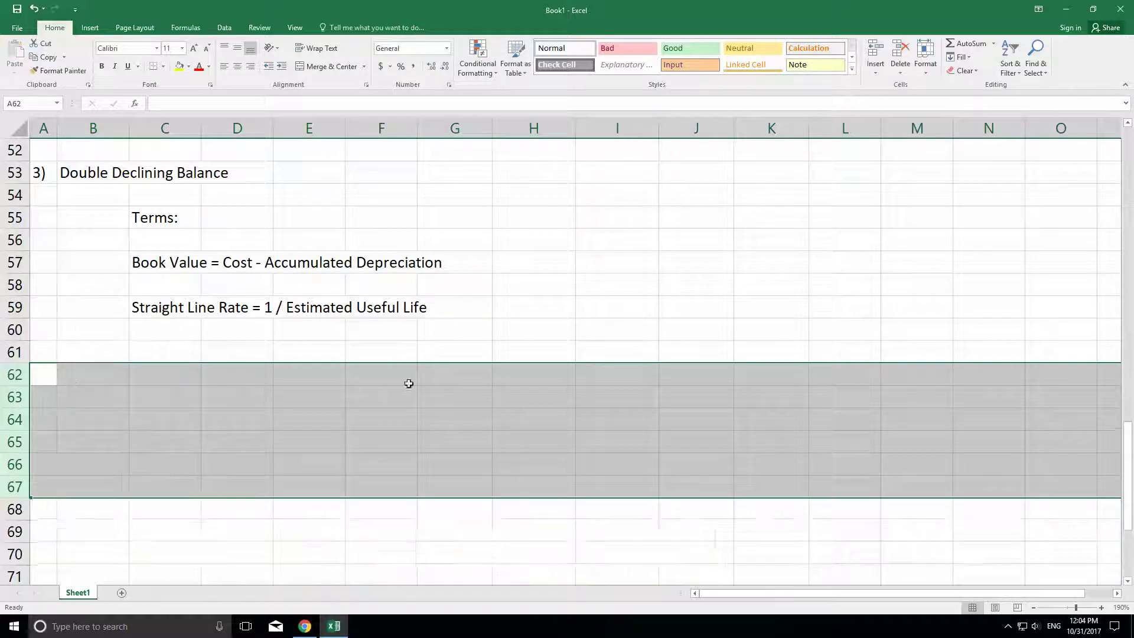
left_click(408, 381)
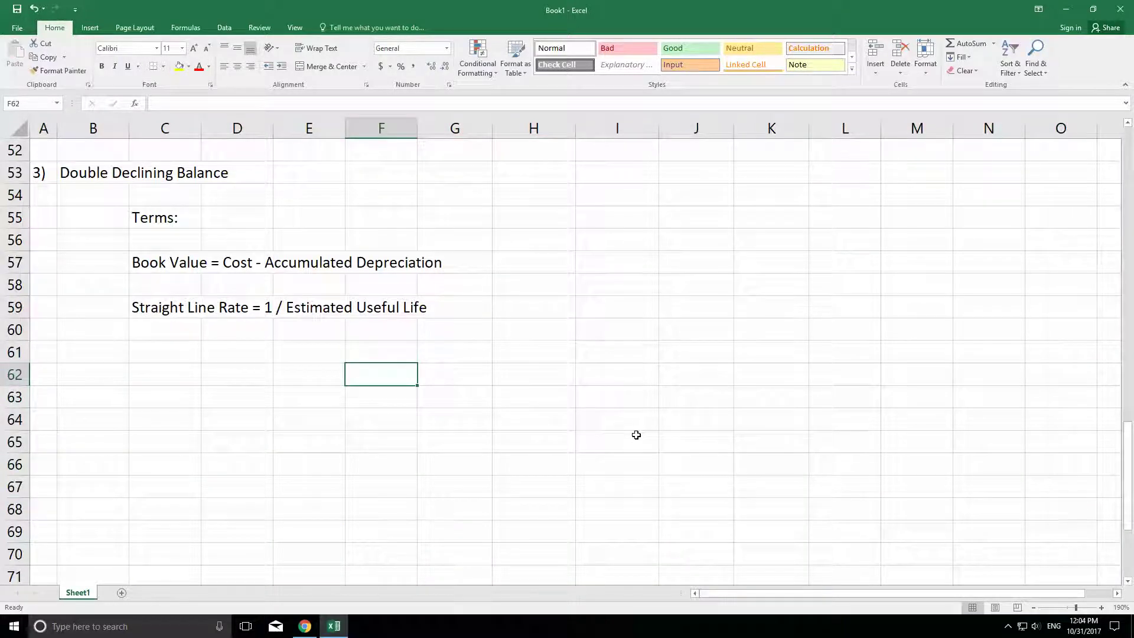
left_click(172, 353)
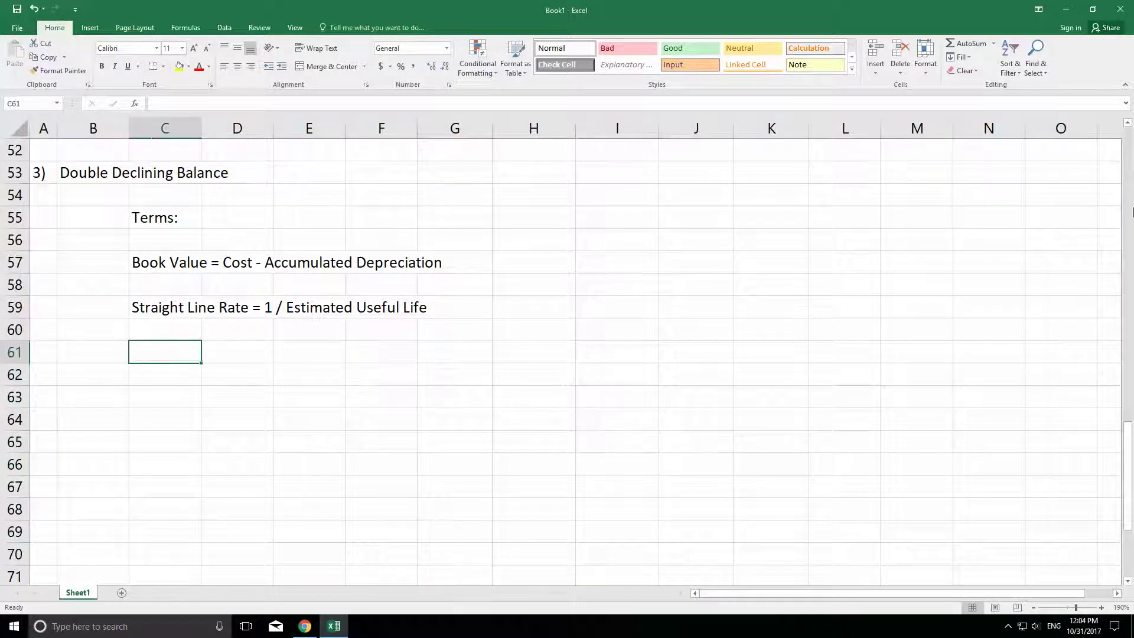
Enter the definition "Double Declining Rate = Twice the Straight Line Rate" in C61.
type("Dbou")
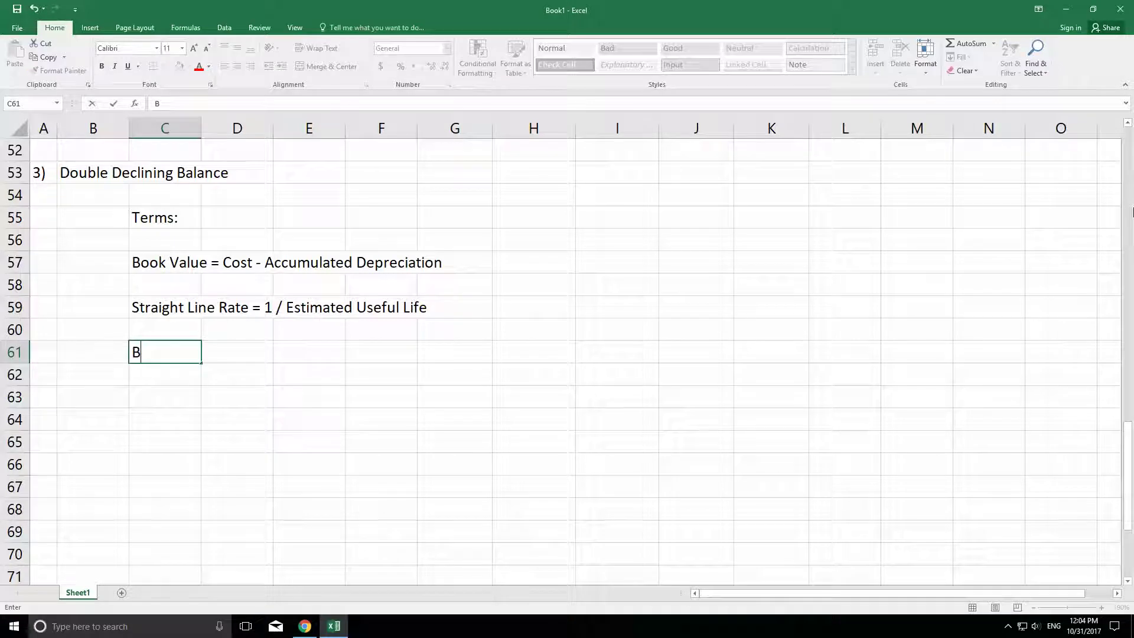
key("BackSpace")
key("BackSpace")
key("BackSpace")
type("ouble de")
key("BackSpace")
key("BackSpace")
type("Declining Rate")
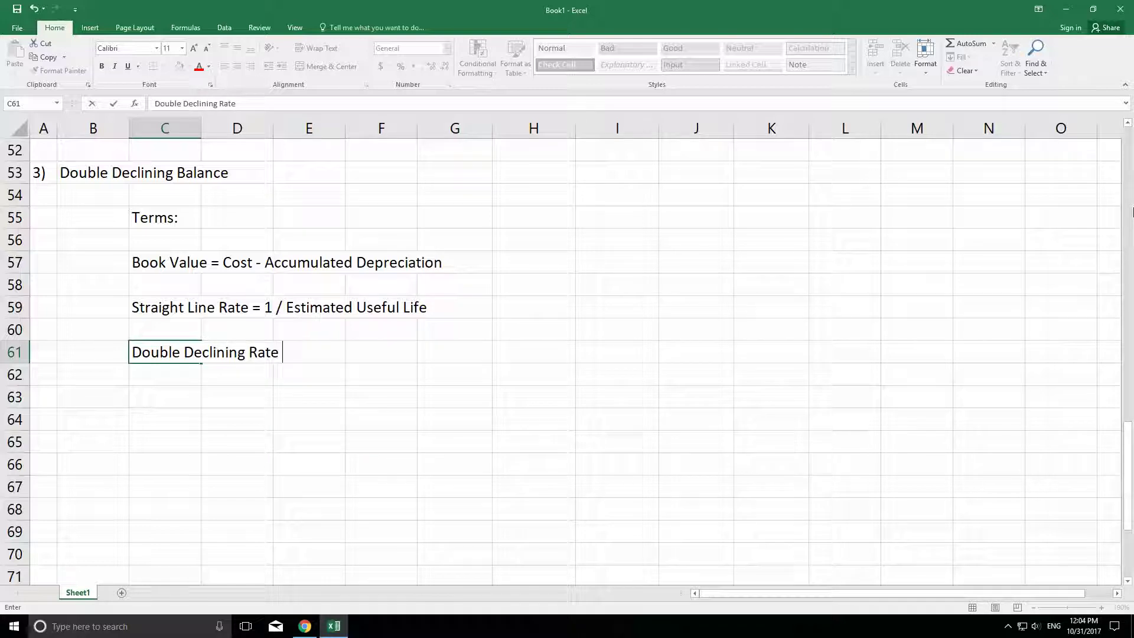
type(" =  Twice the STar")
key("BackSpace")
key("BackSpace")
key("BackSpace")
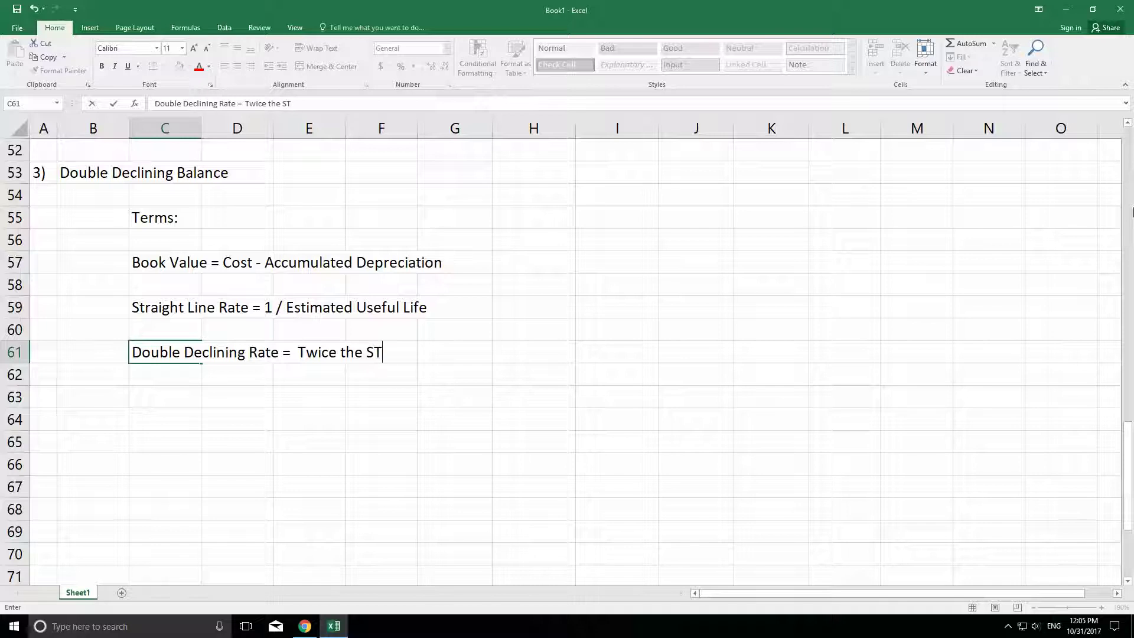
type("traight Line Rate")
key("ctrl+Return")
key("Down")
key("Down")
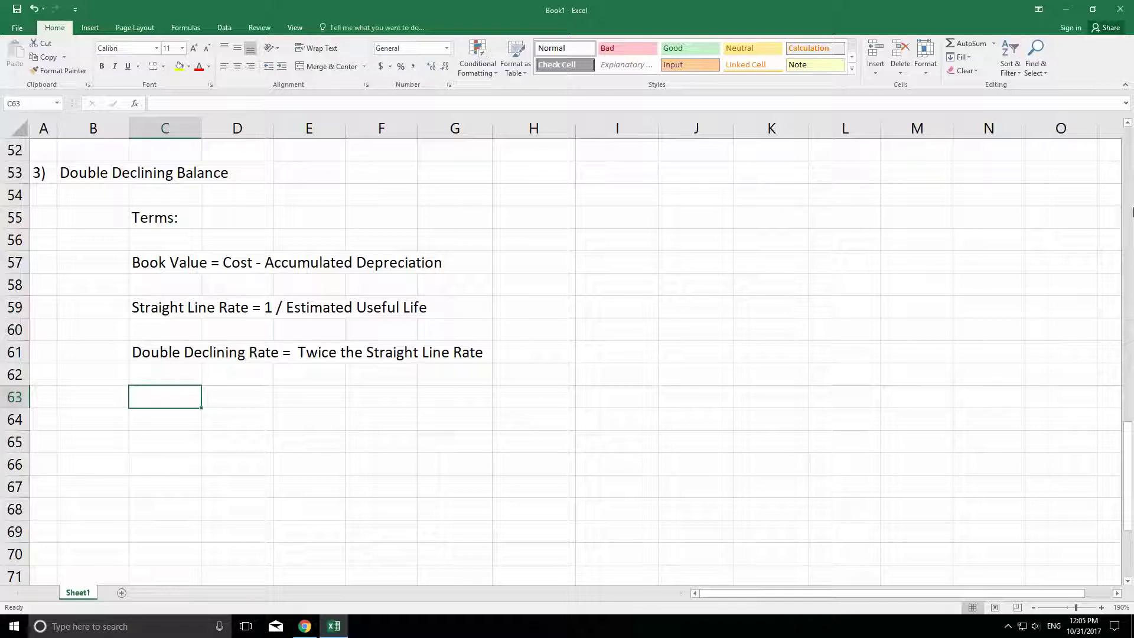
Make the "Terms:" heading in C55 bold and underlined.
left_click(155, 214)
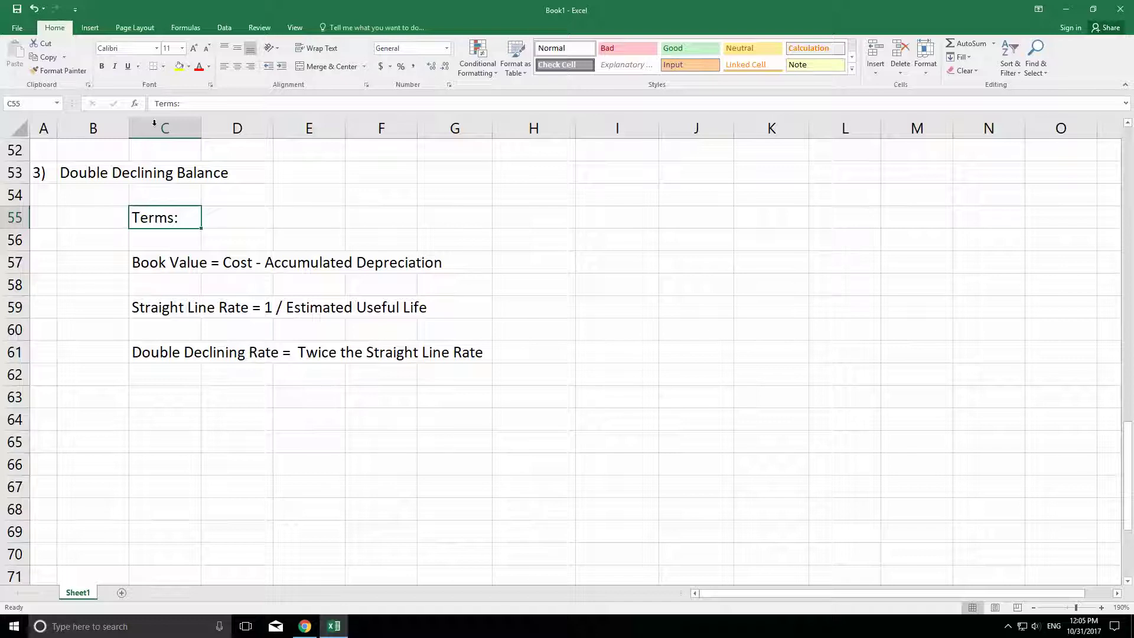
left_click(101, 66)
left_click(127, 67)
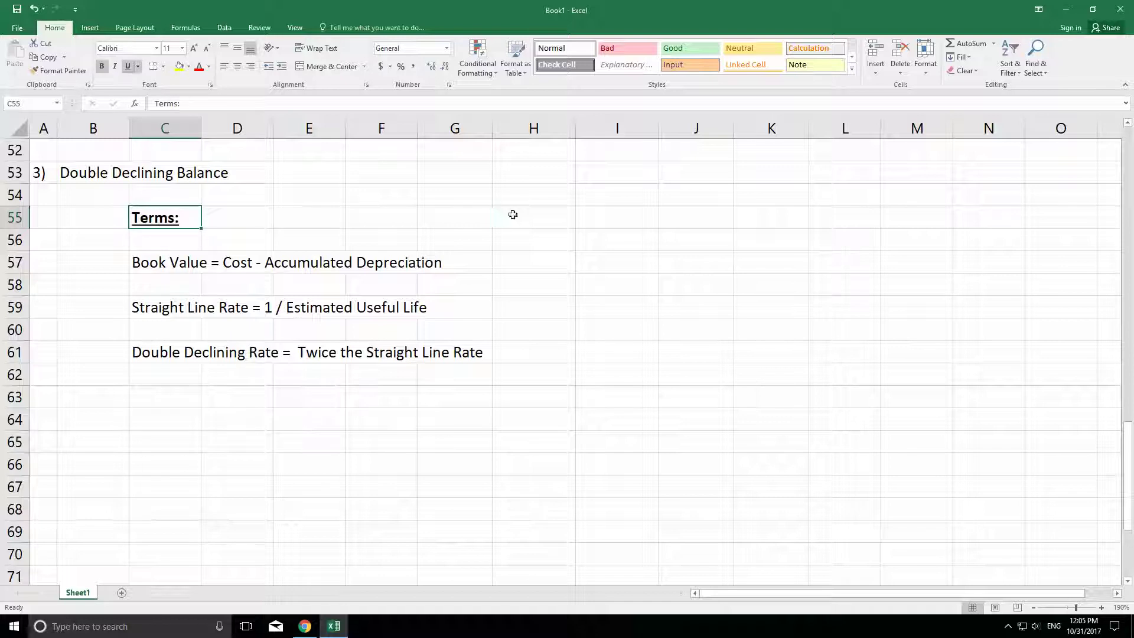
left_click(513, 215)
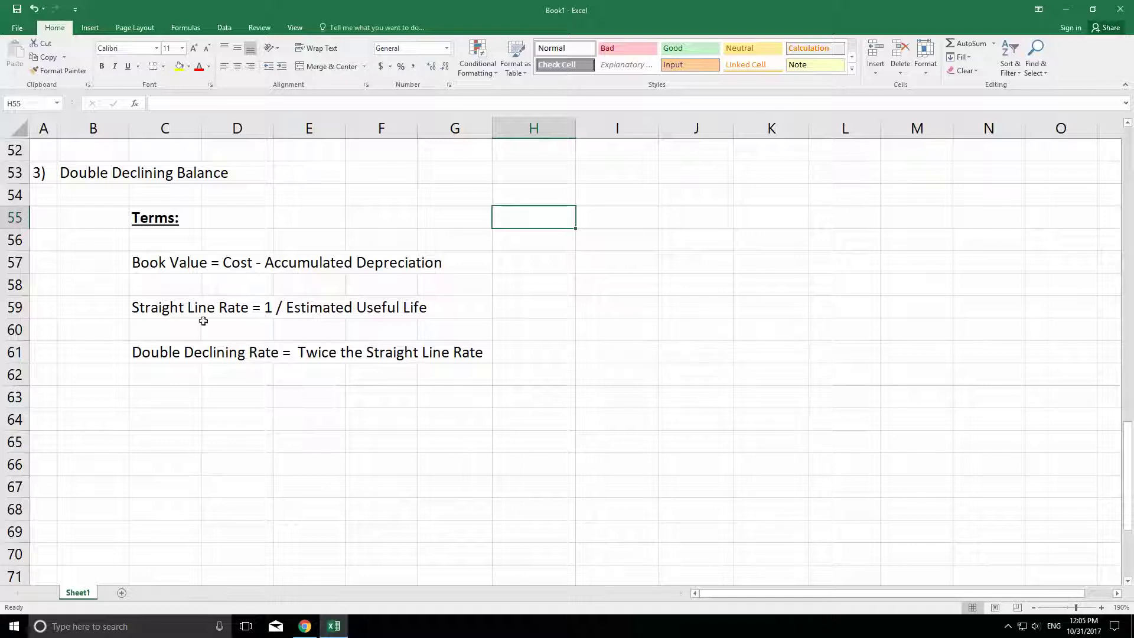
Review the Book Value, Straight Line Rate and Double Declining Rate definitions in rows 57 to 61.
left_click(146, 310)
left_click_drag(146, 309, 427, 306)
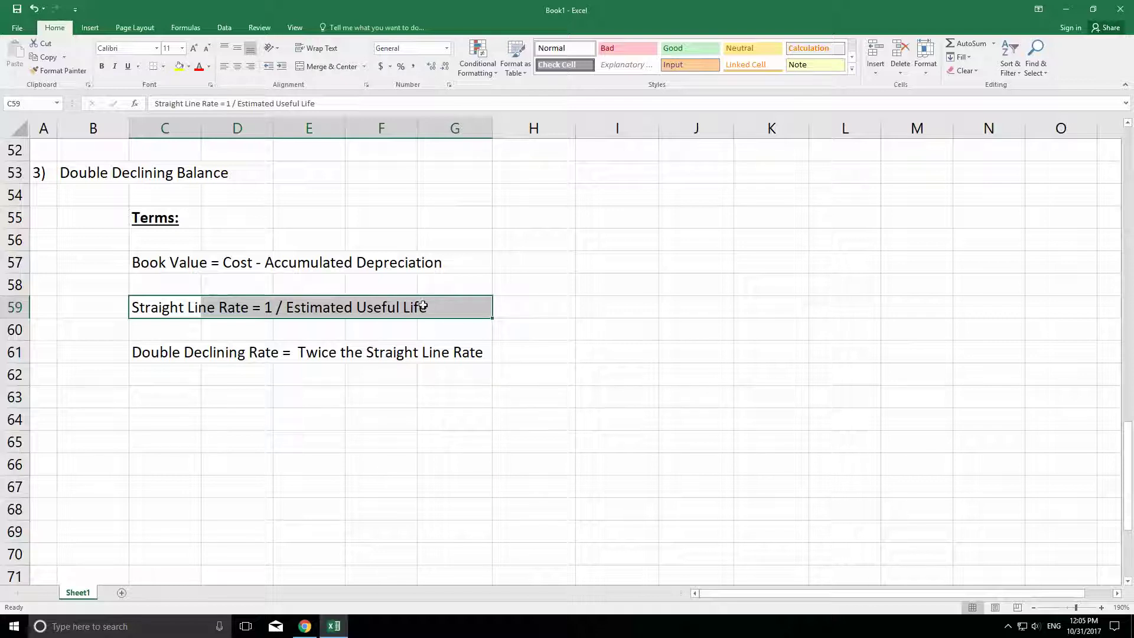
left_click(160, 262)
left_click(242, 265)
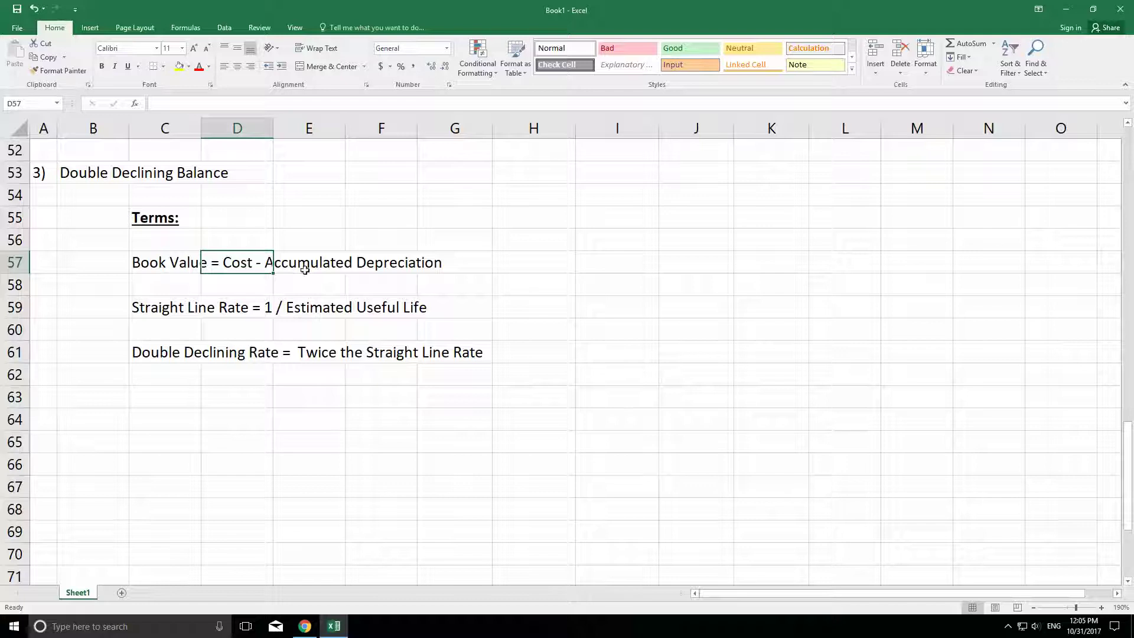
left_click(319, 265)
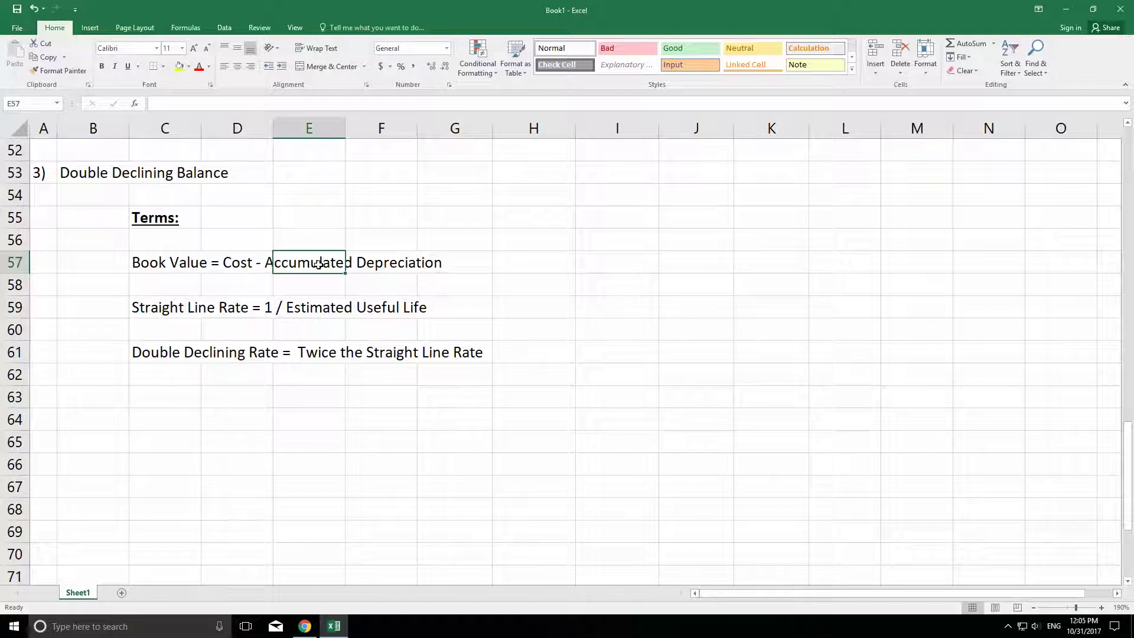
left_click(157, 307)
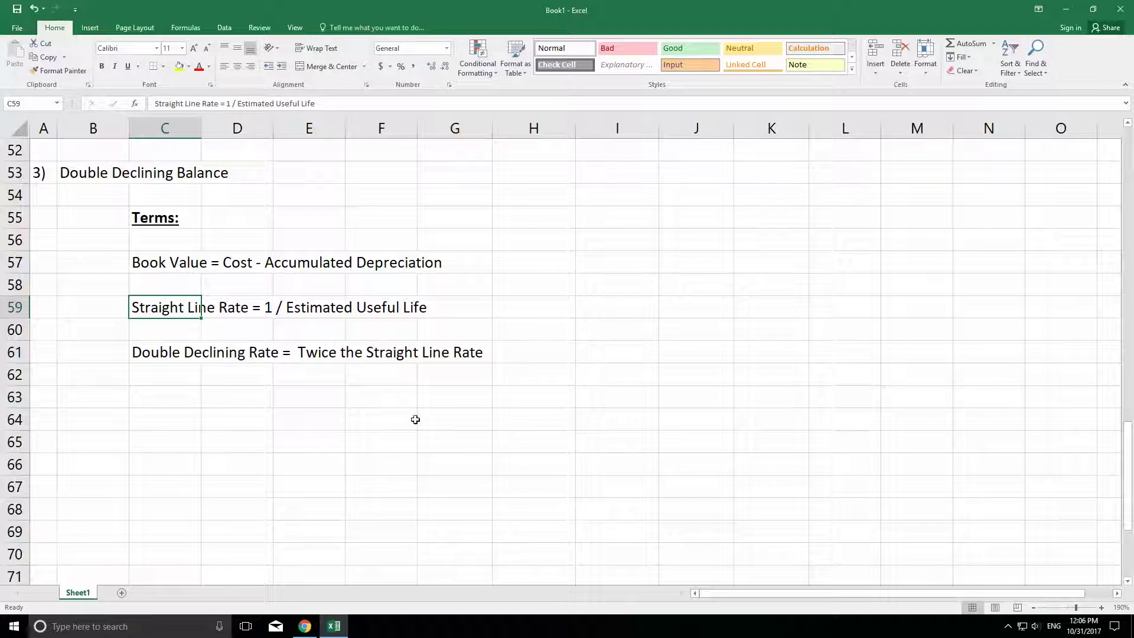
left_click_drag(172, 358, 465, 352)
left_click(507, 433)
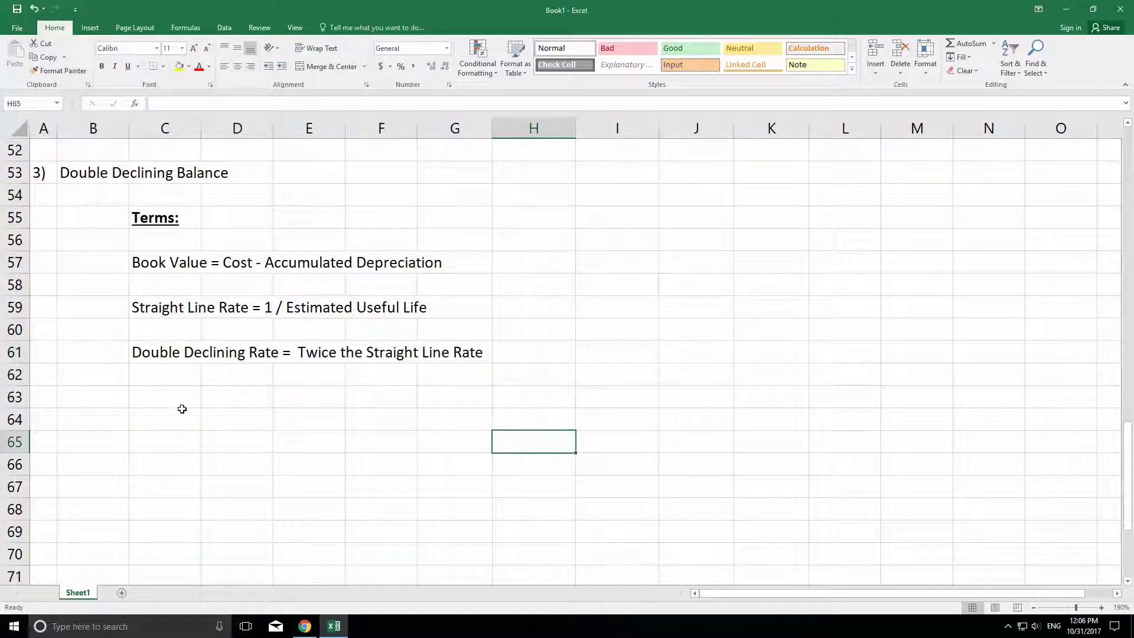
Enter the definition "Annual Depreciation Expense = Beginning Book Value X Double Declining Rate" in C63.
left_click(165, 400)
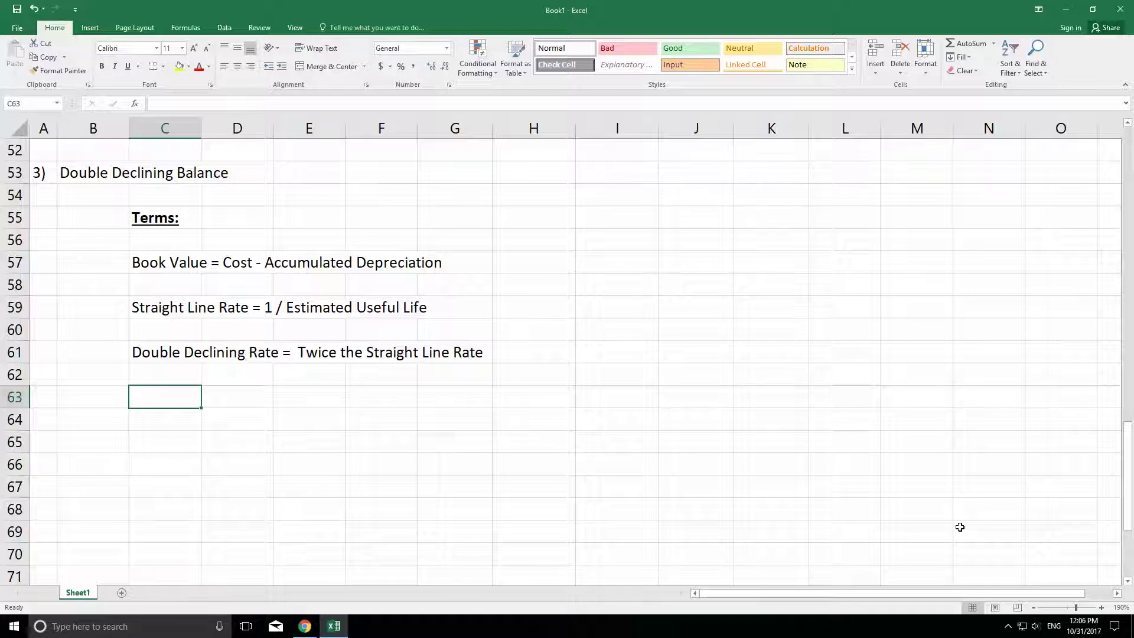
type("A")
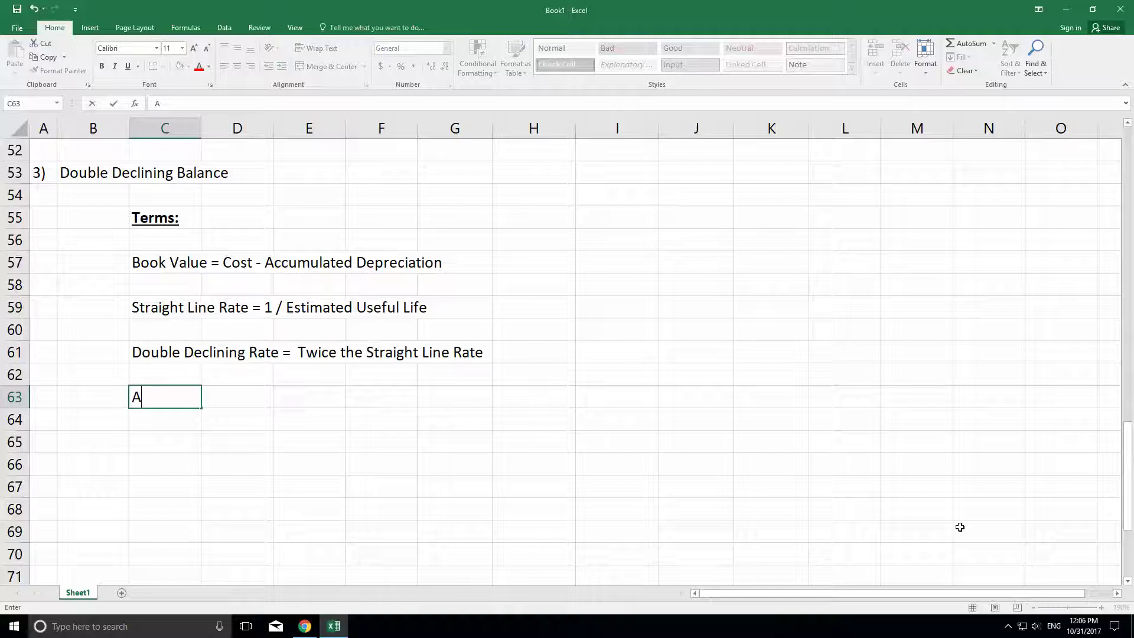
type("nnual Depr")
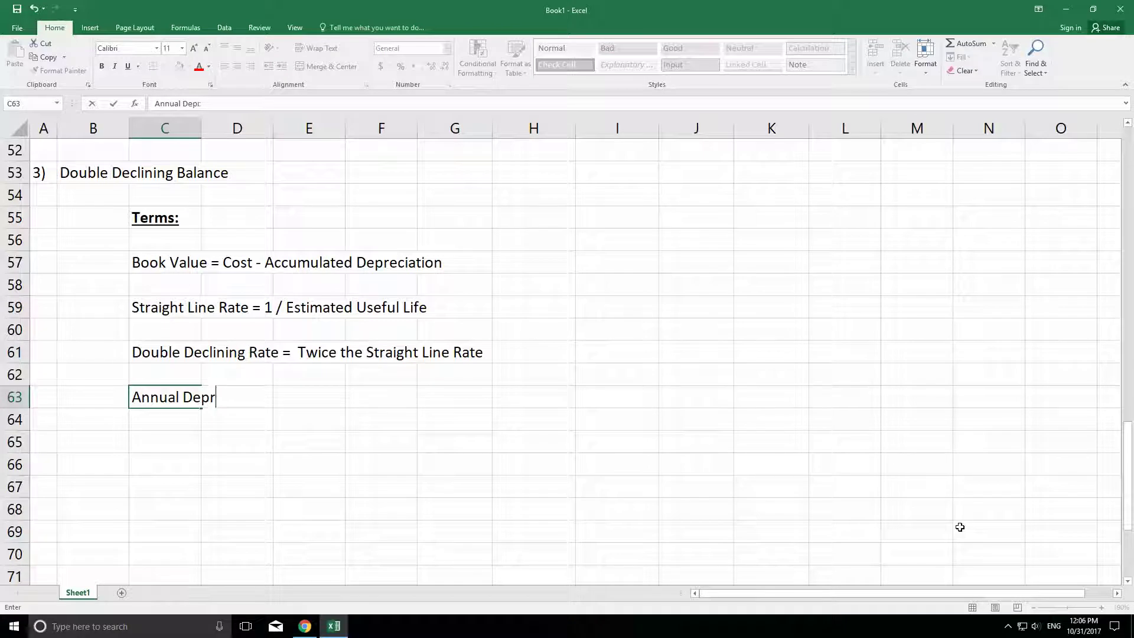
type("eciation Expense")
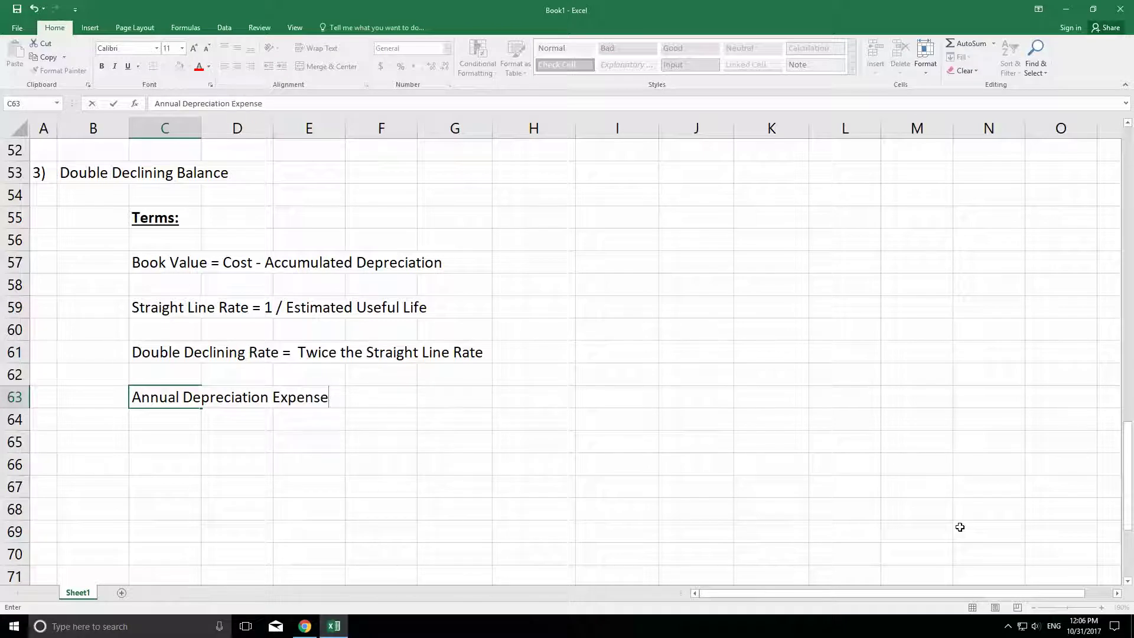
type(" =  Beginning Book ")
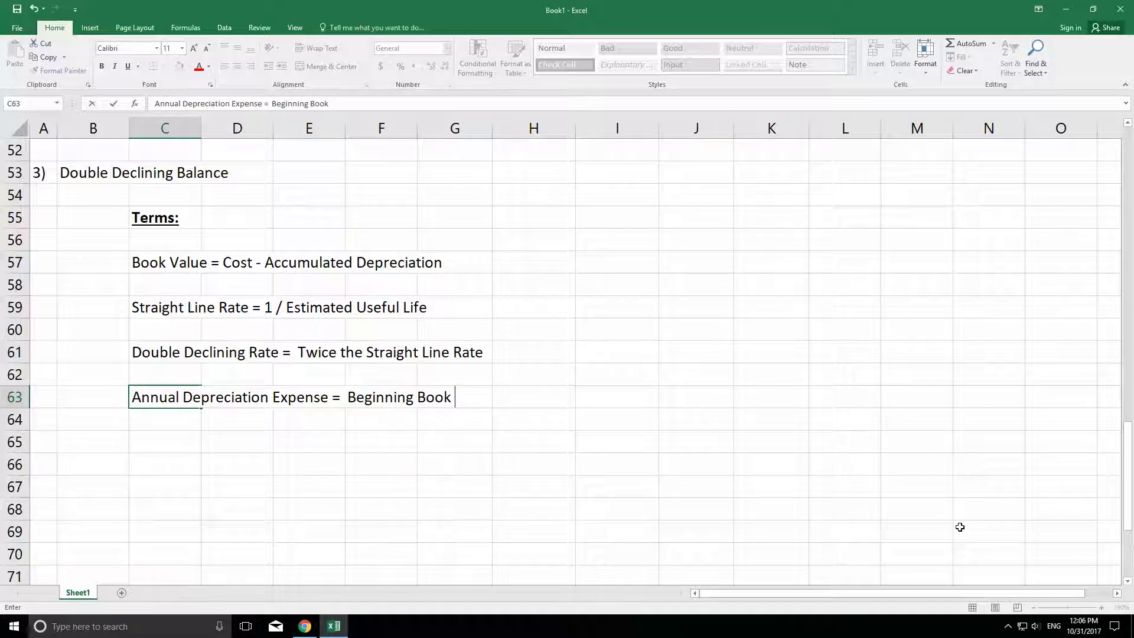
type("Value  X  ")
type("Dbou")
key("BackSpace")
key("BackSpace")
key("BackSpace")
type("oubl")
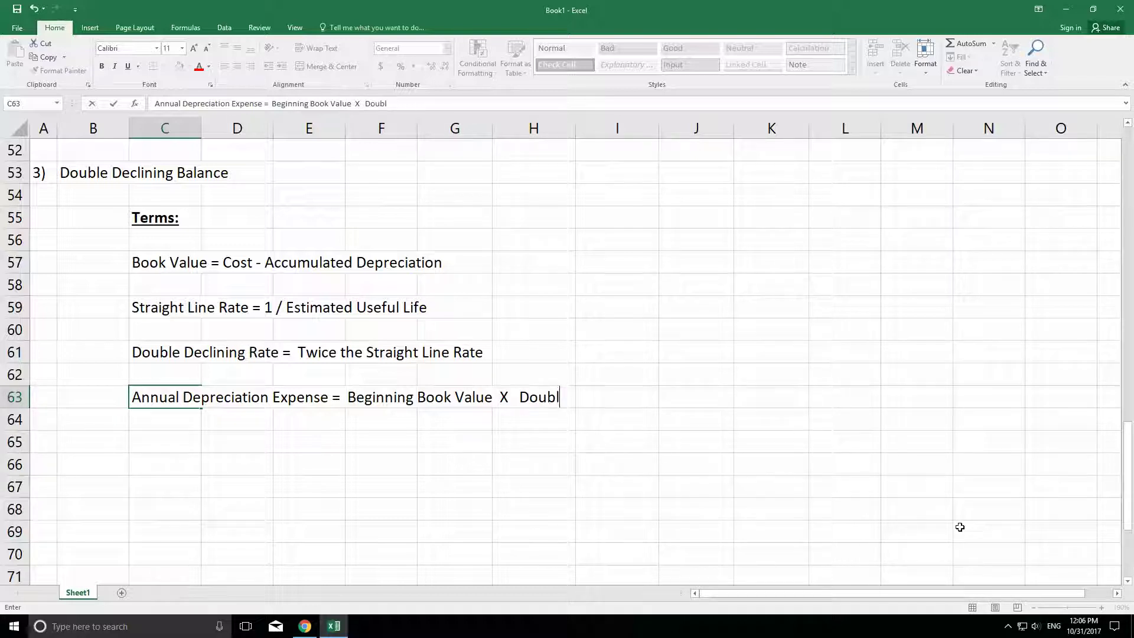
type("e Declining Rate")
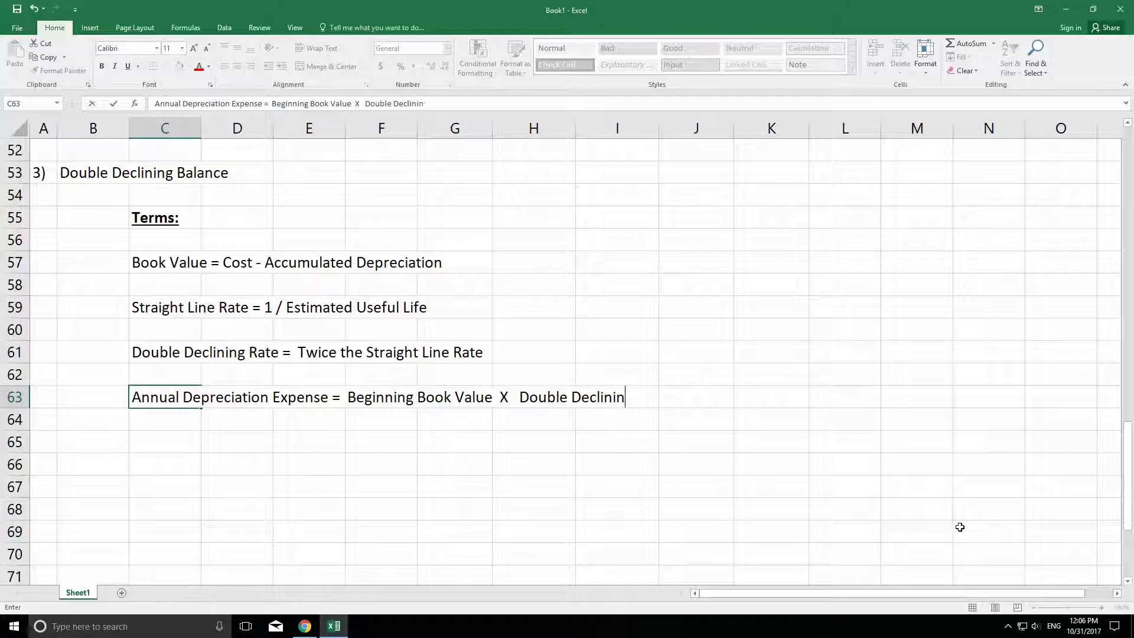
key("Return")
key("Return")
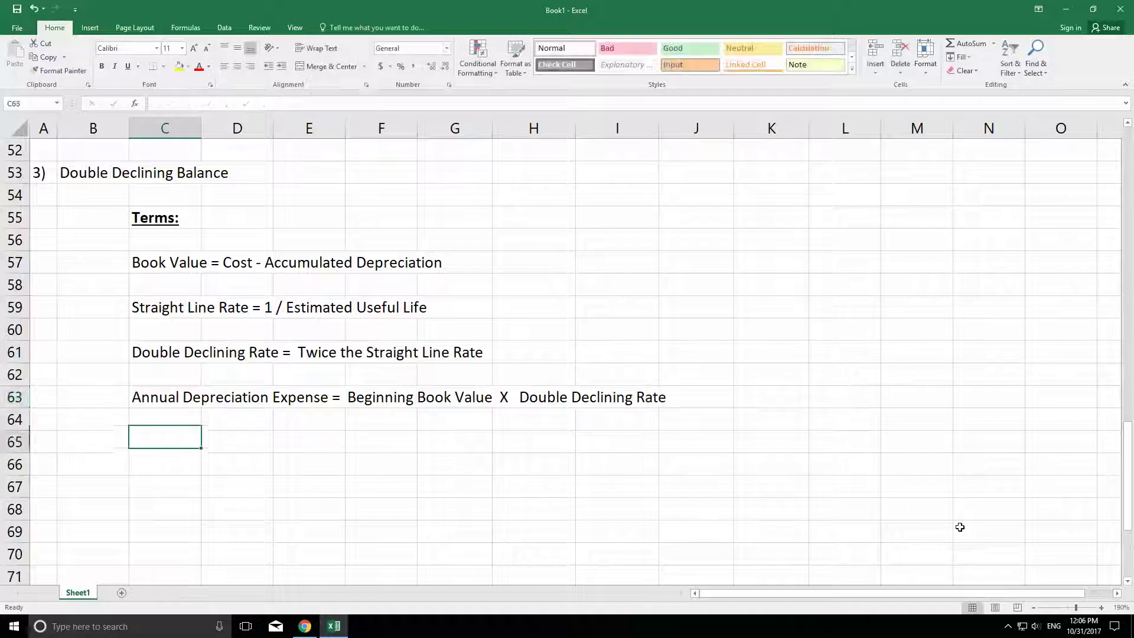
key("Return")
key("Up")
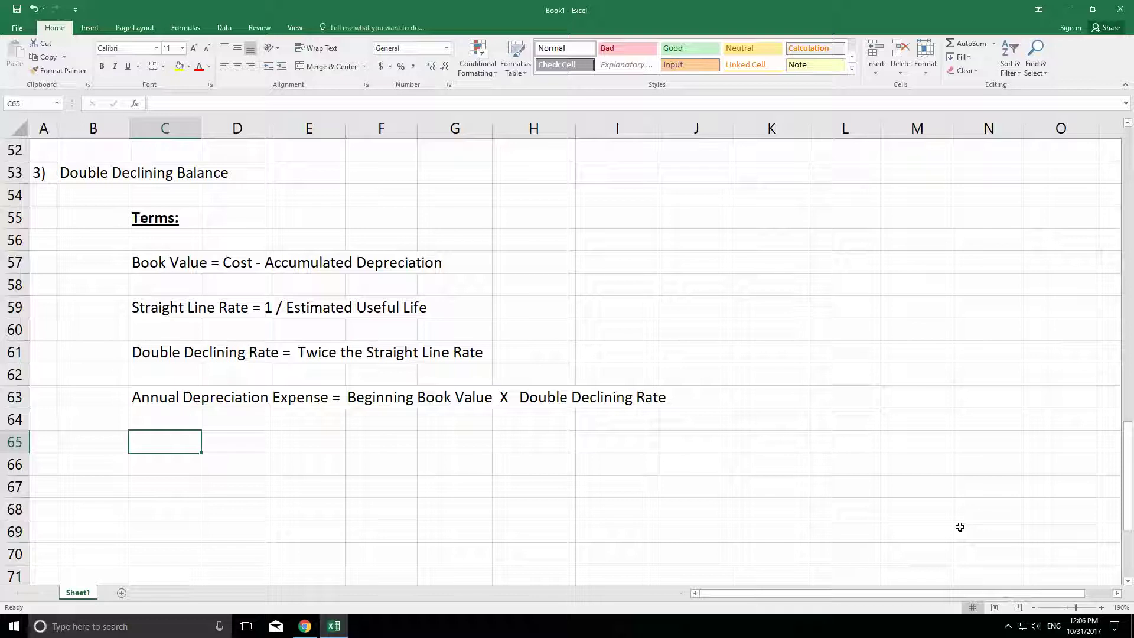
Highlight the Annual Depreciation Expense formula across C63:J63 with a yellow fill.
left_click(157, 391)
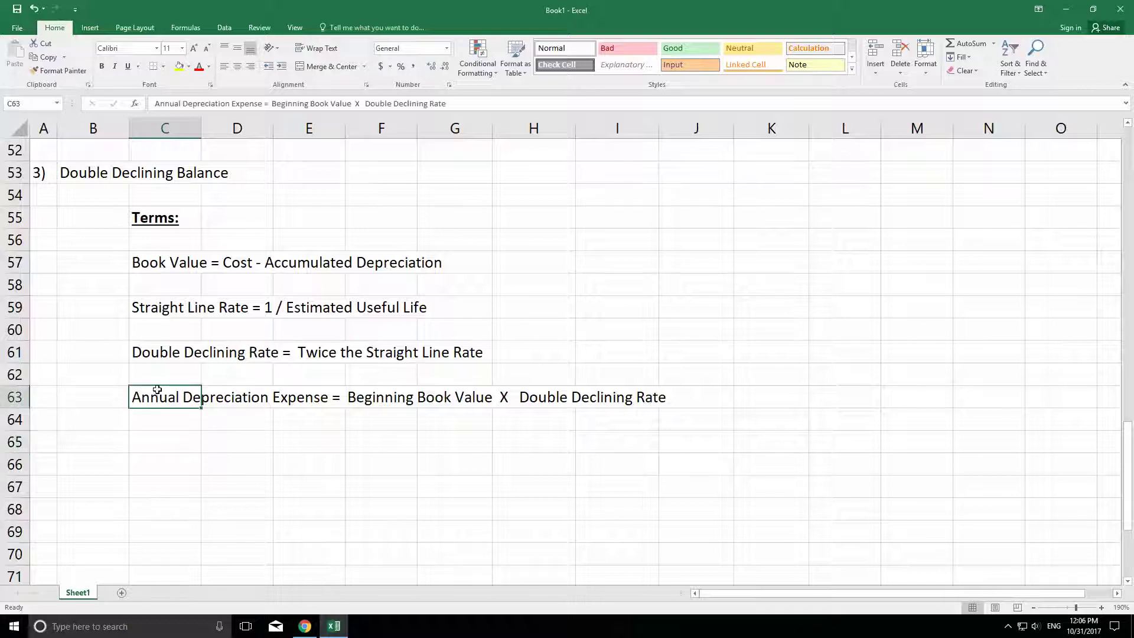
left_click_drag(157, 391, 656, 398)
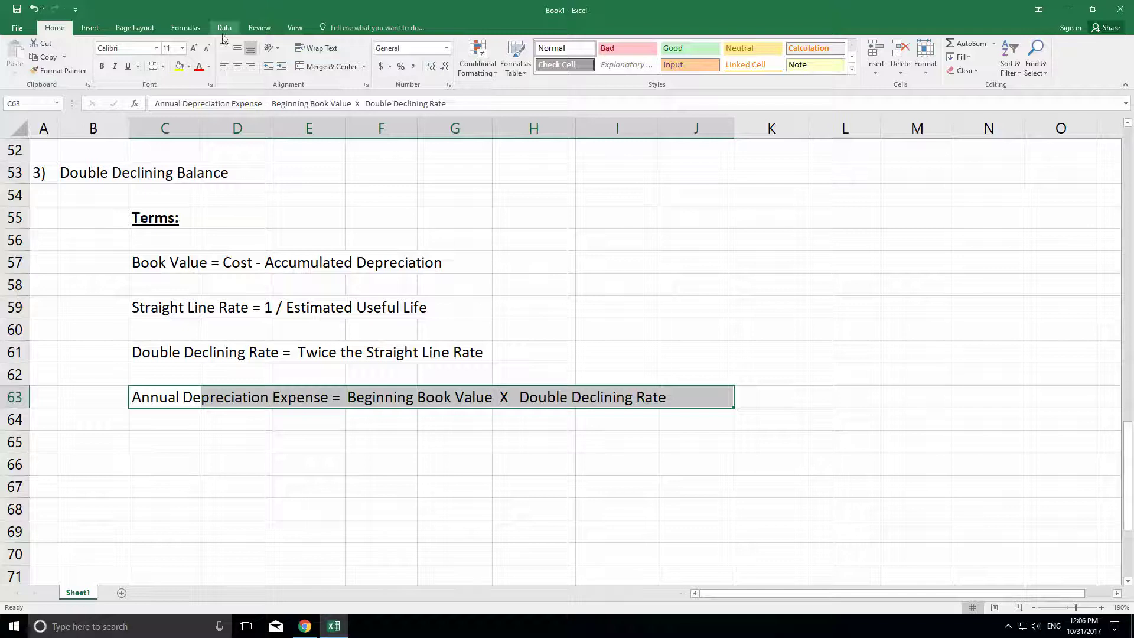
left_click(180, 66)
left_click(837, 326)
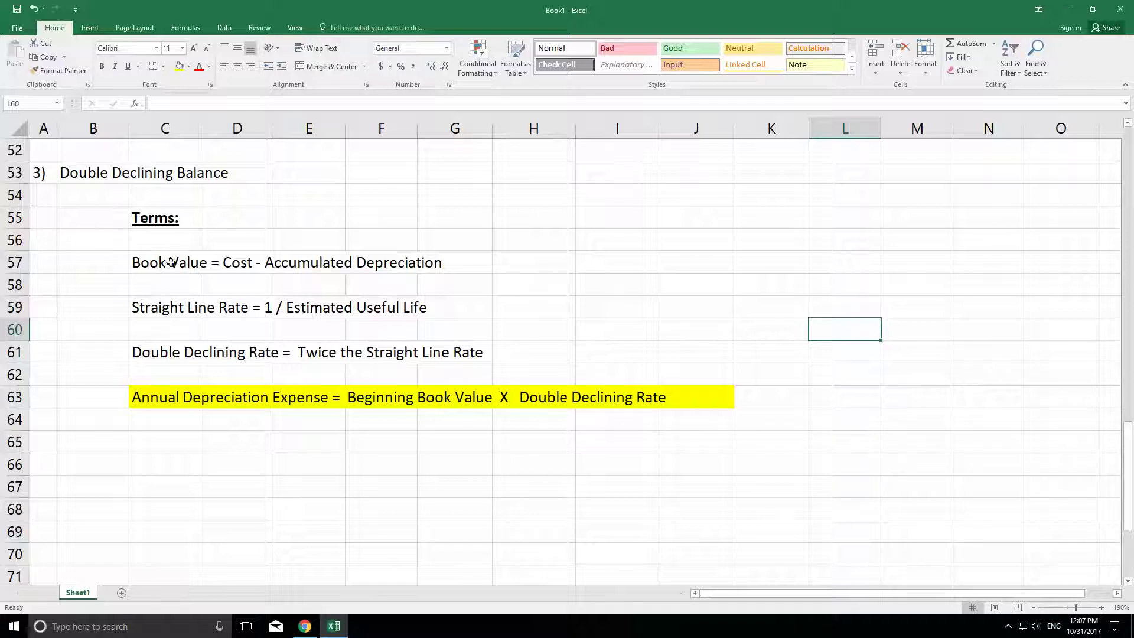
left_click(142, 262)
left_click_drag(237, 262, 446, 254)
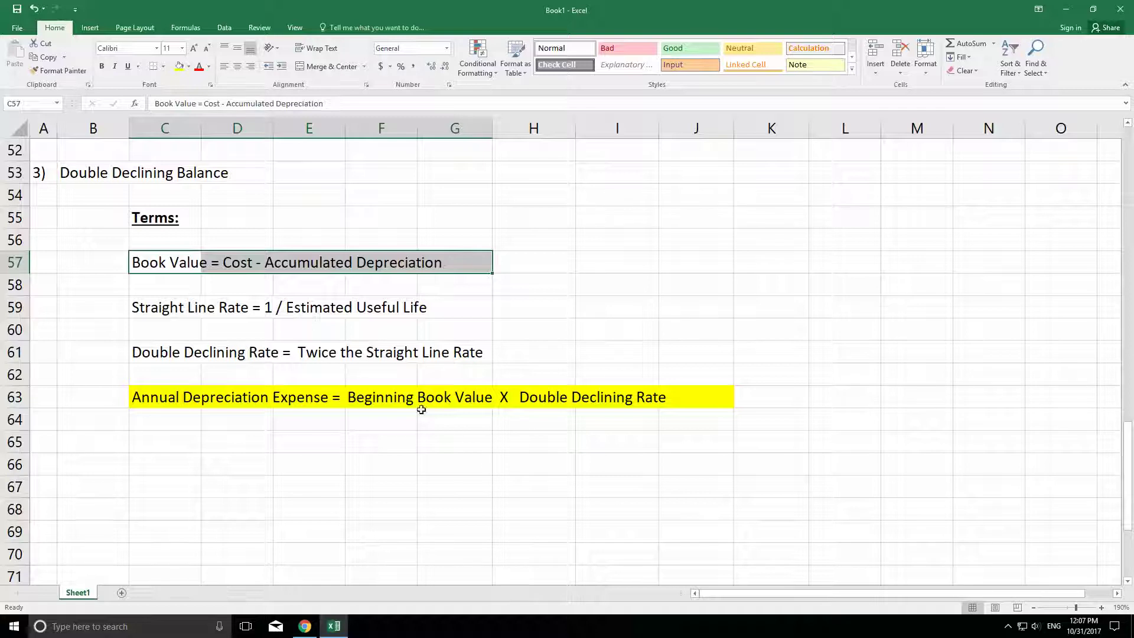
left_click(374, 402)
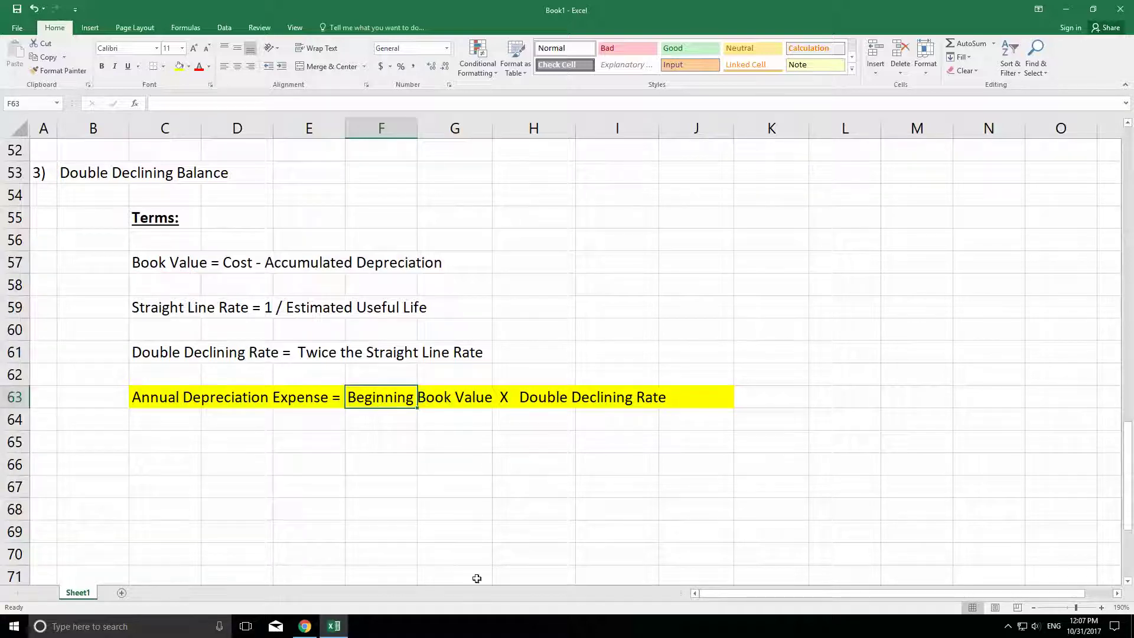
Enter the note "Note: DO NOT DEPRECIATE THE ASSET BEYOND ITS SALVAGE VALUE" in C65.
left_click(168, 445)
type("Note")
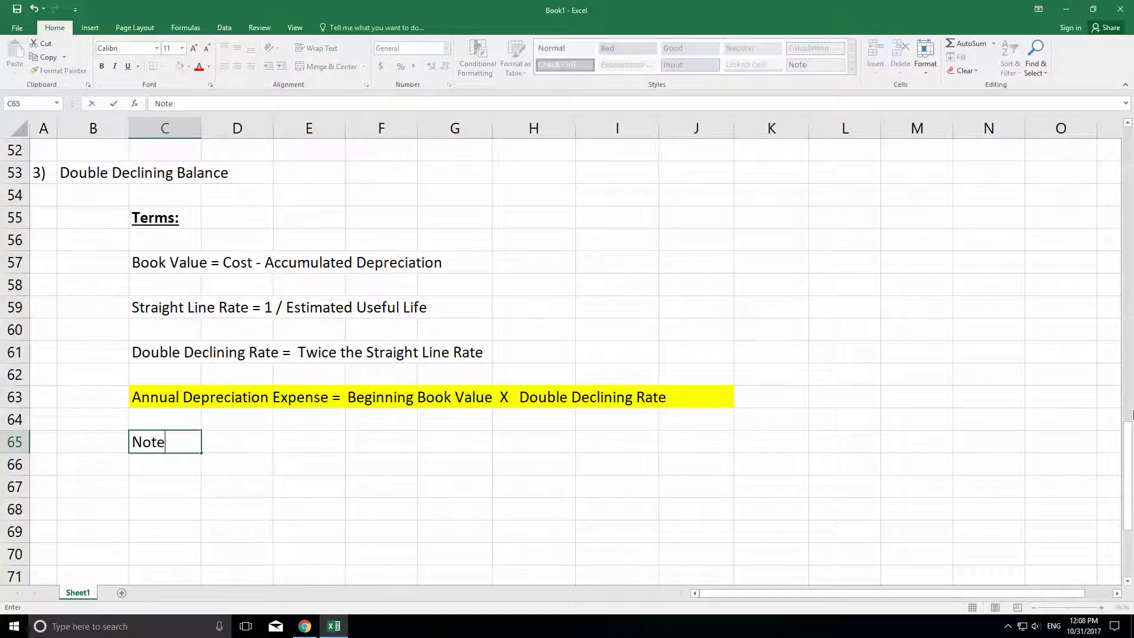
type(": DO NOT DEP")
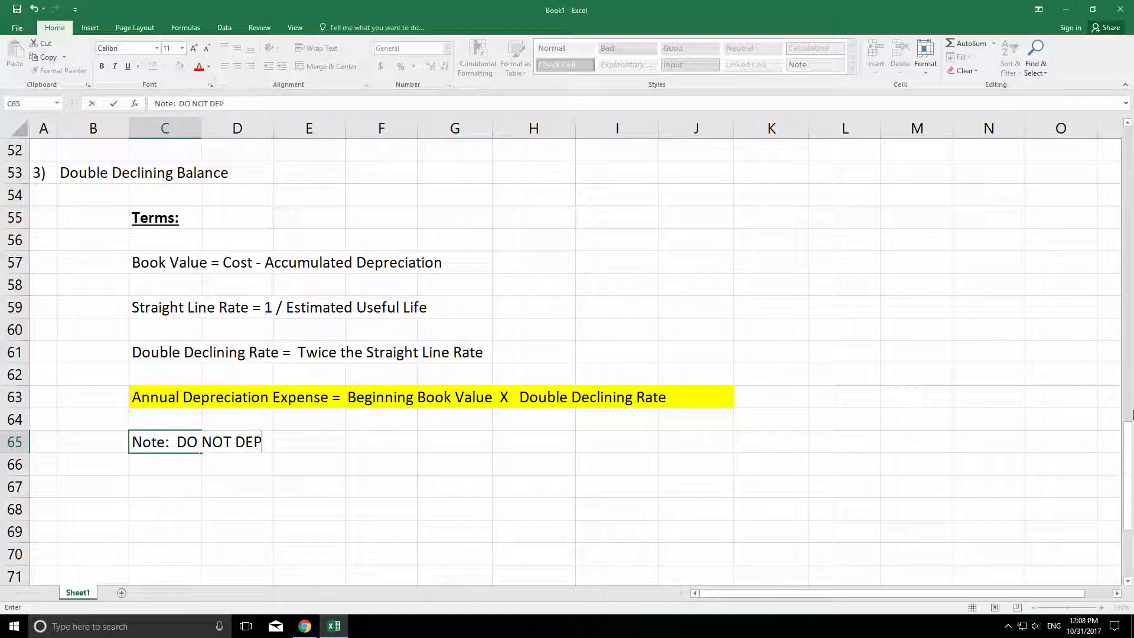
type("RECIATIN TH")
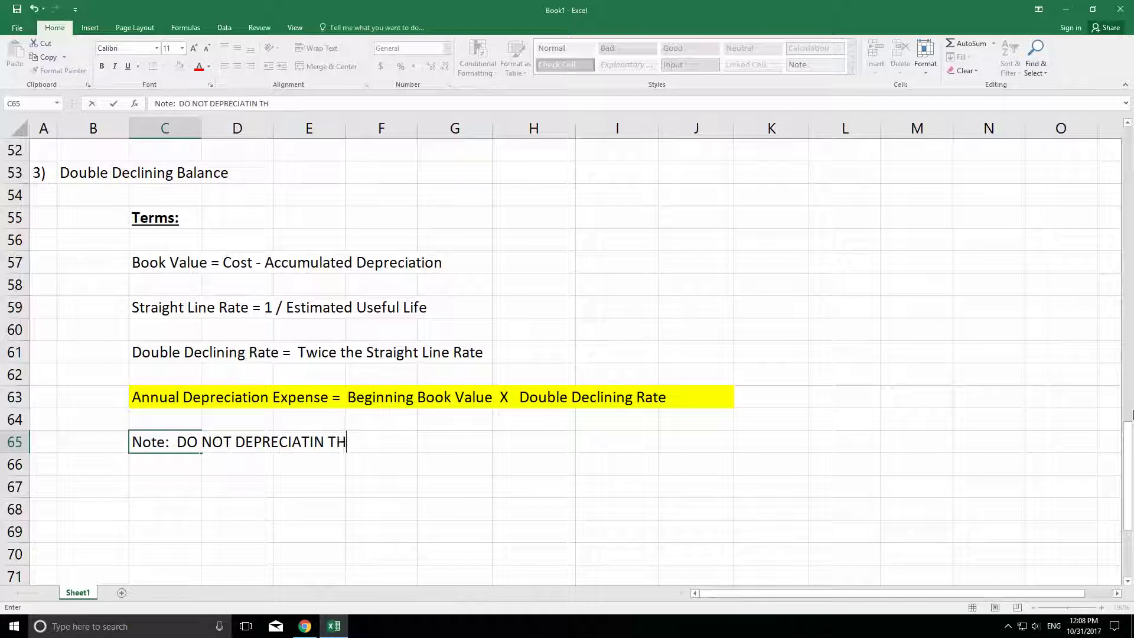
key("BackSpace")
key("BackSpace")
key("BackSpace")
key("BackSpace")
key("BackSpace")
type("E THE ASSS")
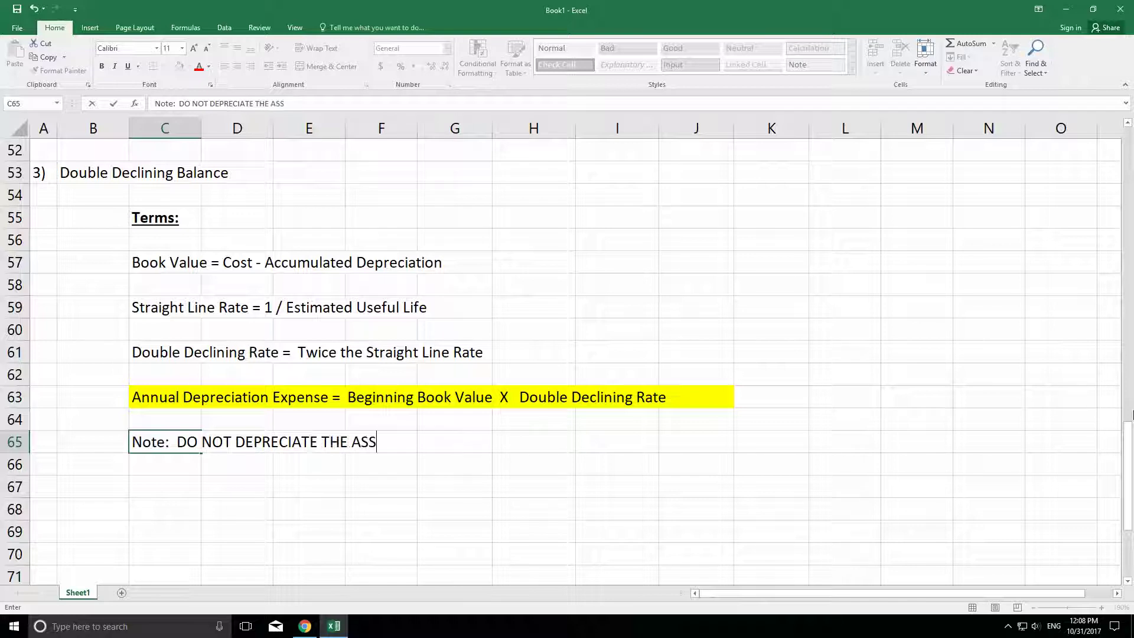
key("BackSpace")
type("ET BEYONED I")
key("BackSpace")
key("BackSpace")
key("BackSpace")
key("BackSpace")
key("BackSpace")
key("BackSpace")
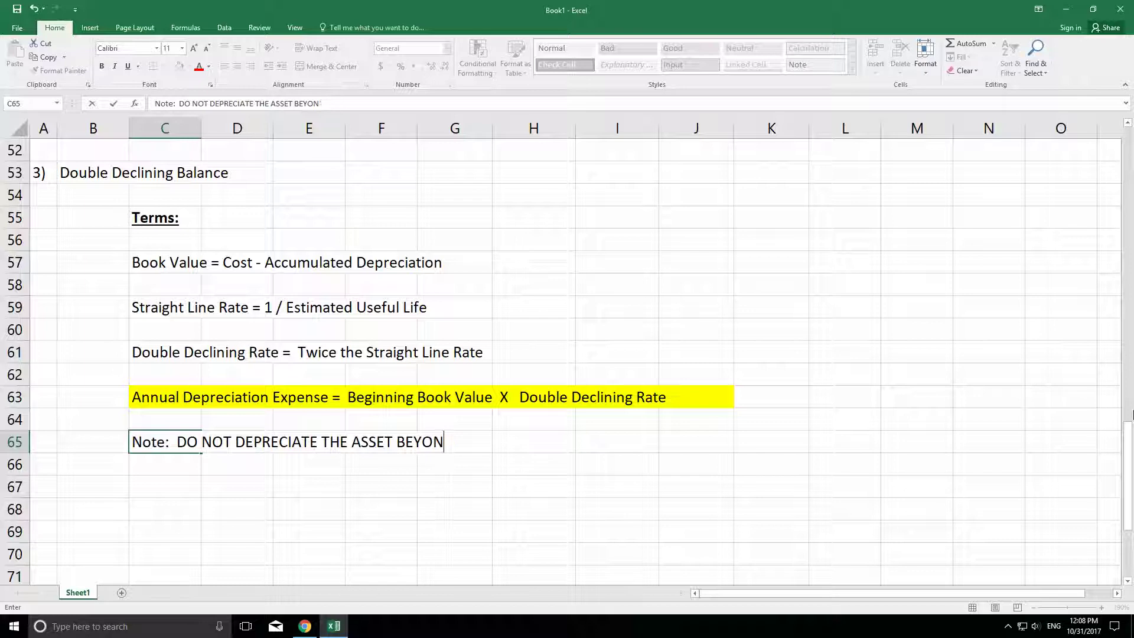
type("OND ITS SALVA")
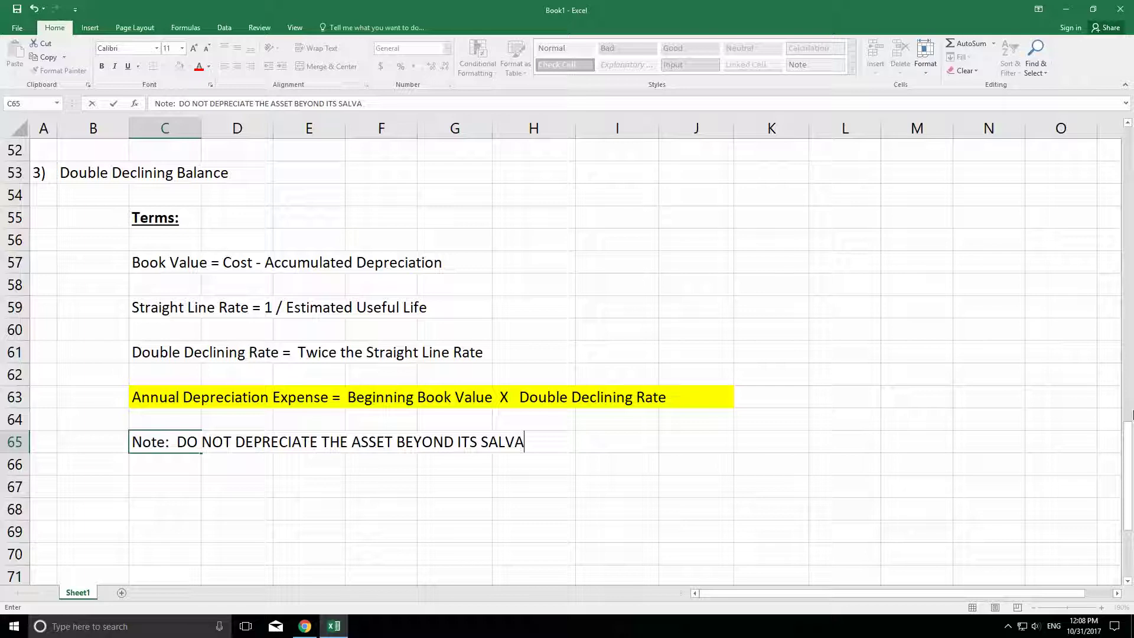
type("GE VALUE.")
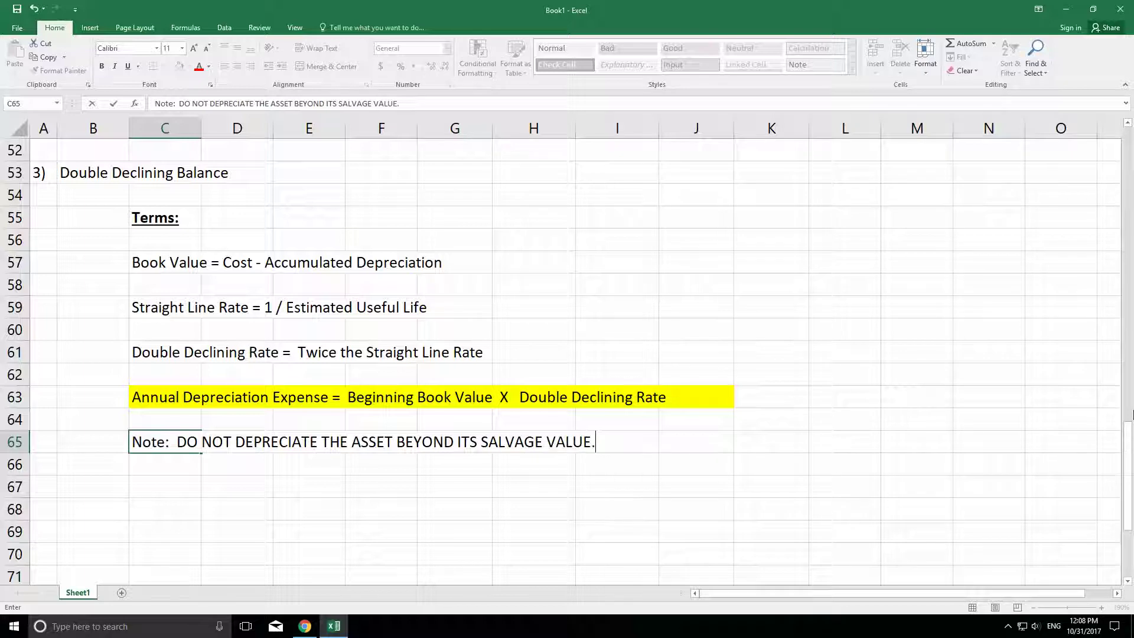
key("BackSpace")
key("Return")
key("Return")
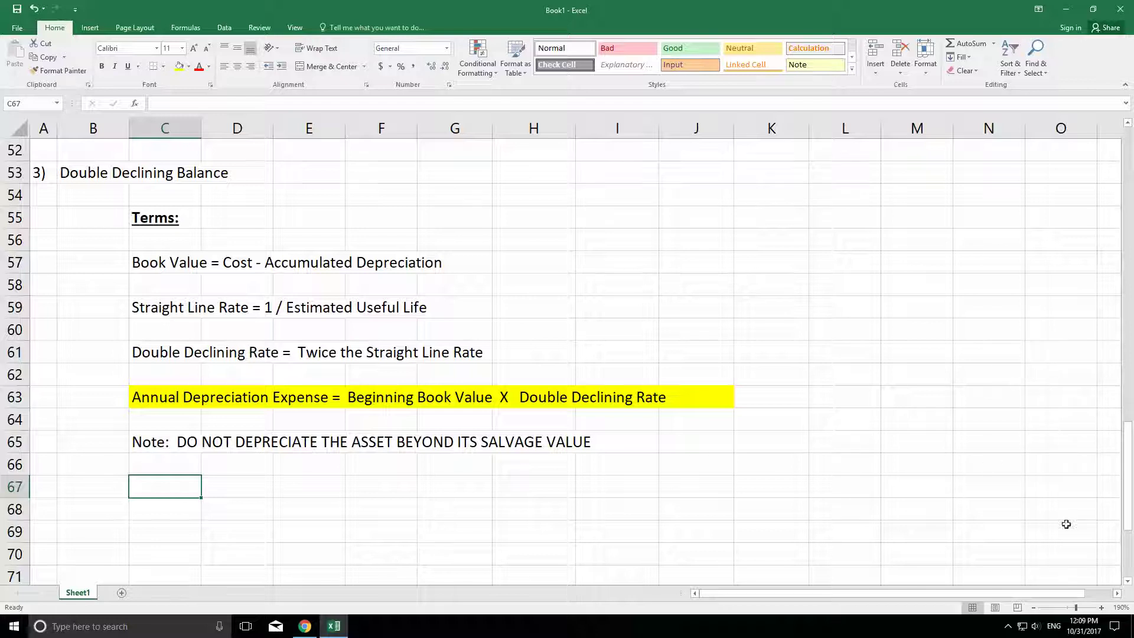
left_click(1128, 581)
left_click(1128, 582)
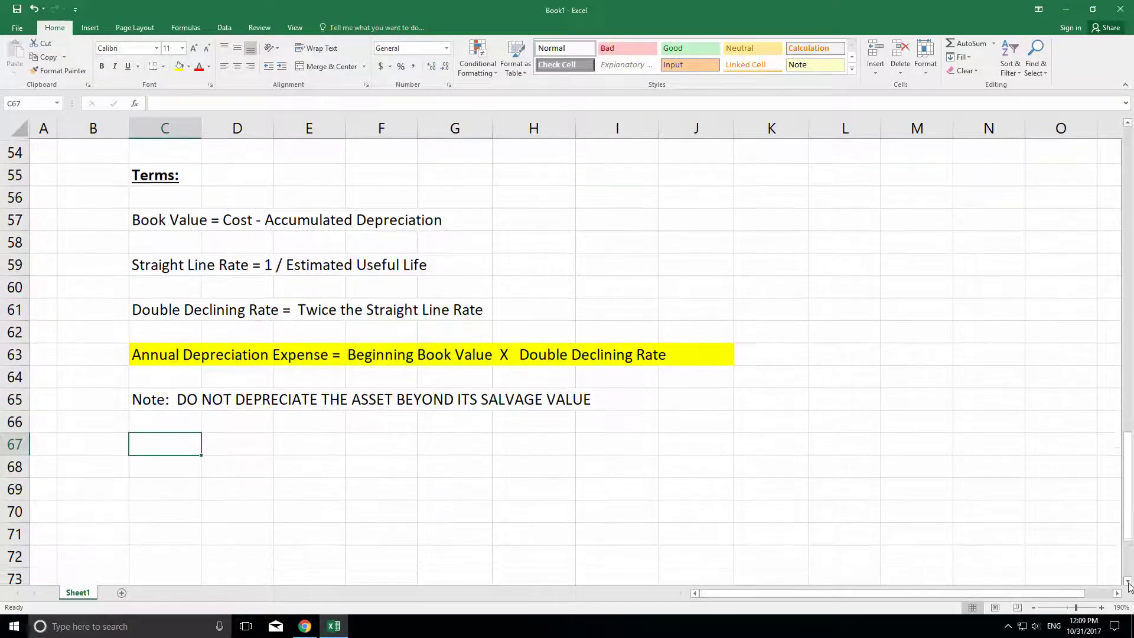
left_click(1128, 582)
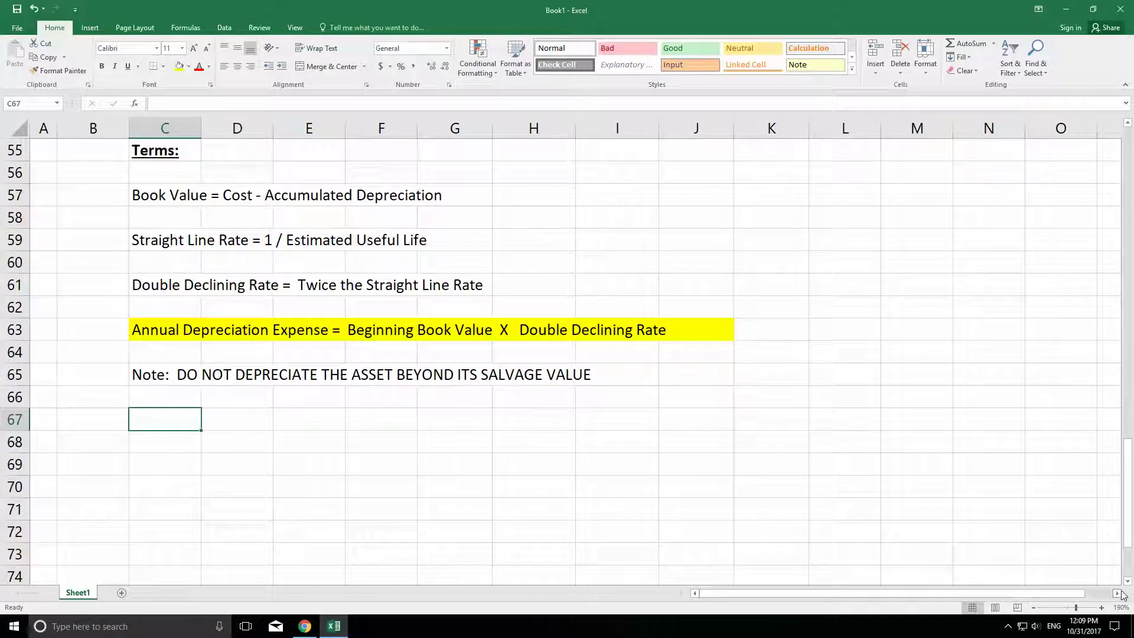
left_click(1118, 594)
left_click(1118, 594)
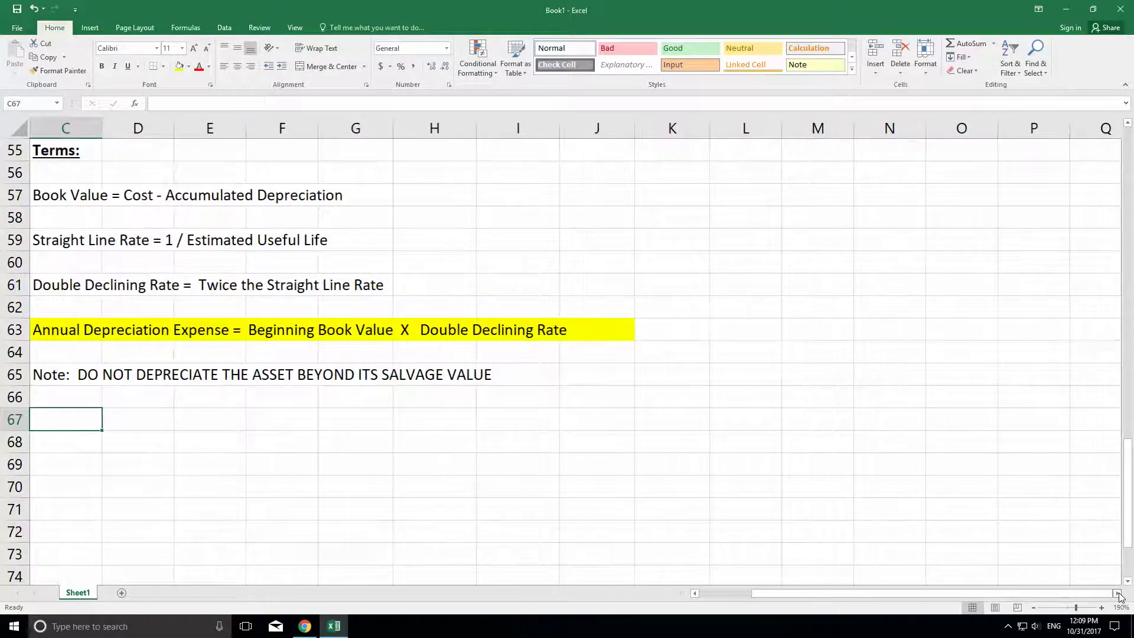
left_click(605, 124)
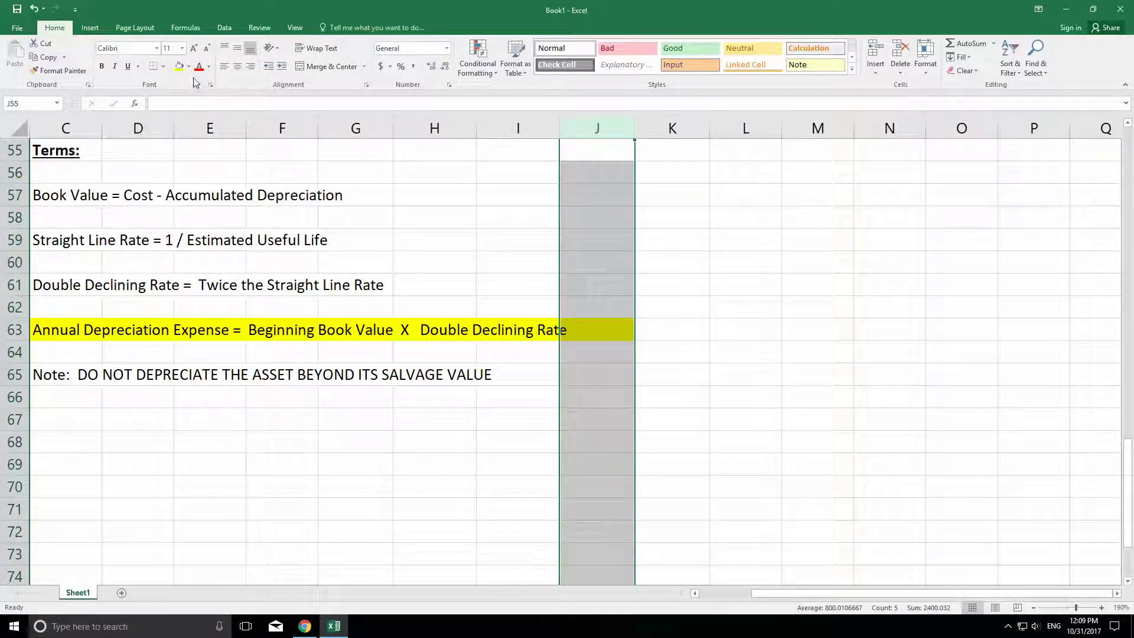
left_click(866, 303)
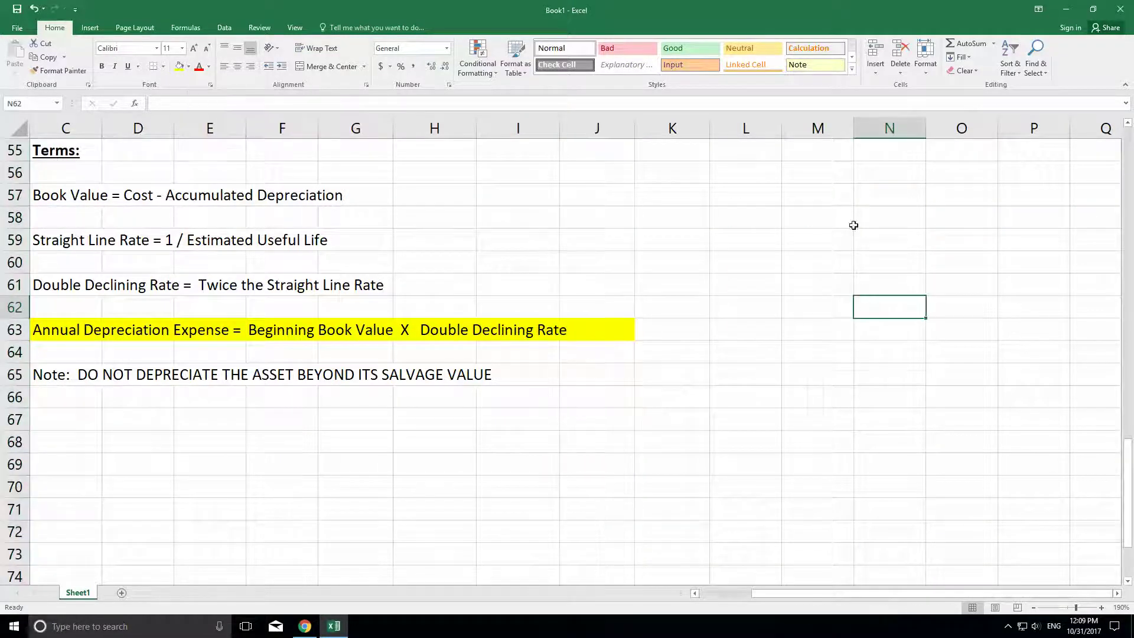
Copy the backhoe problem text from C75:C78 to L55:L58 and narrow column K into a thin spacer.
scroll(742, 376, "down", 1)
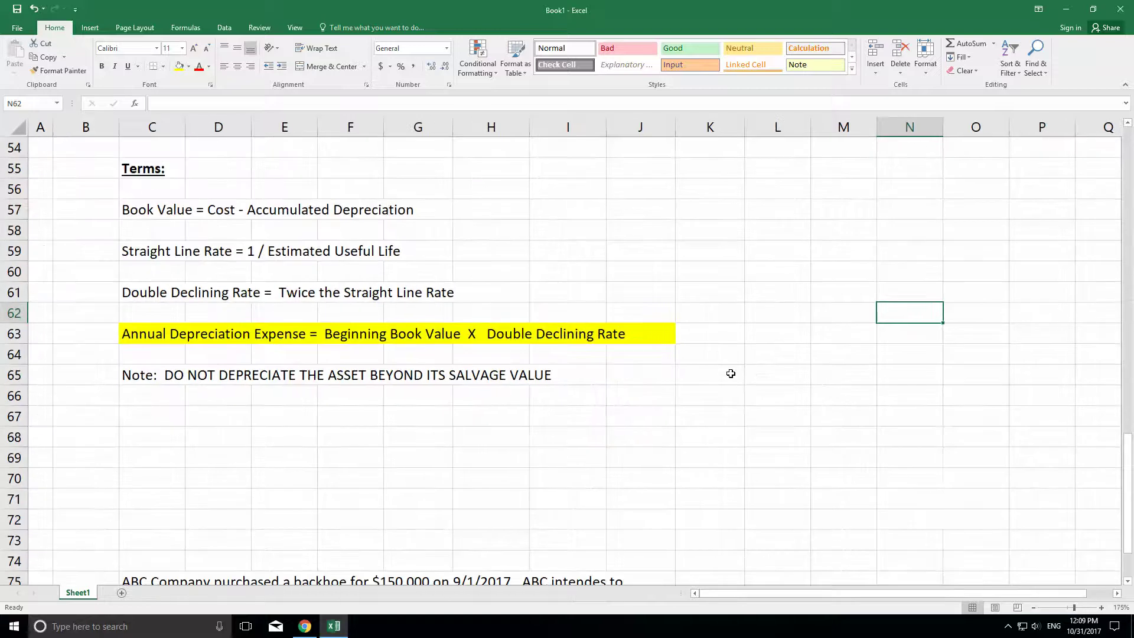
left_click(1127, 581)
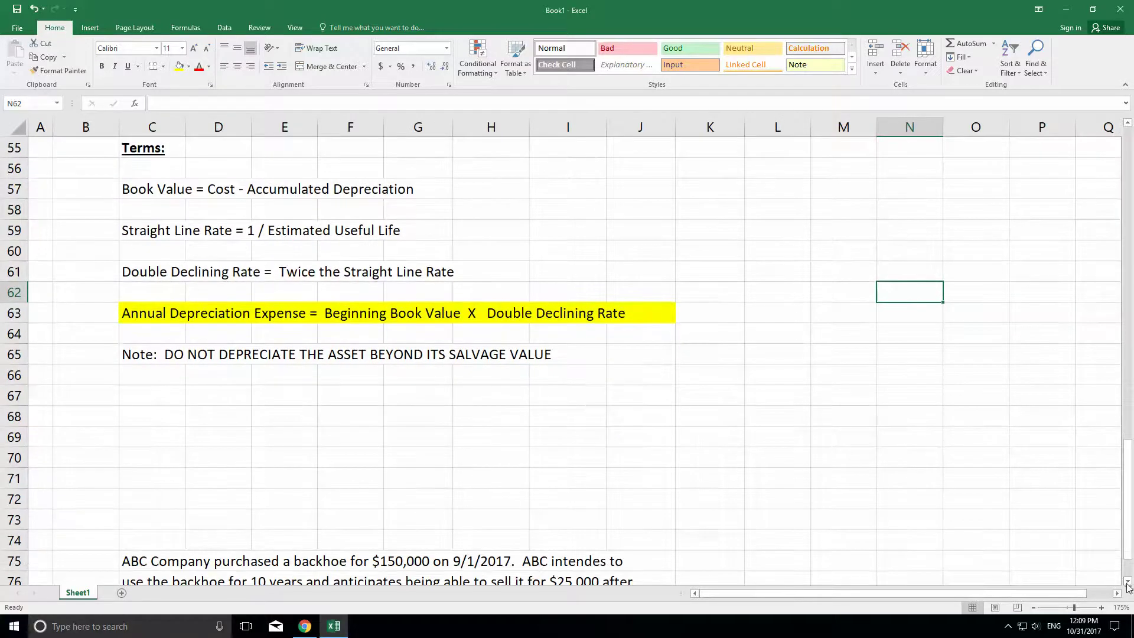
left_click(1116, 594)
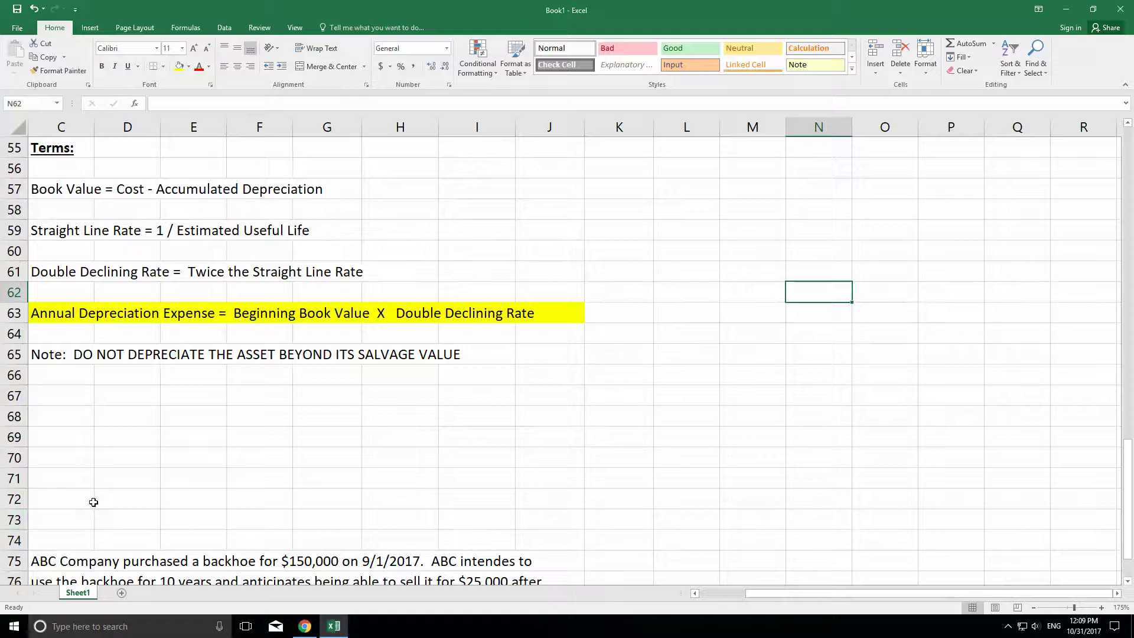
scroll(94, 496, "down", 3)
left_click_drag(43, 382, 43, 440)
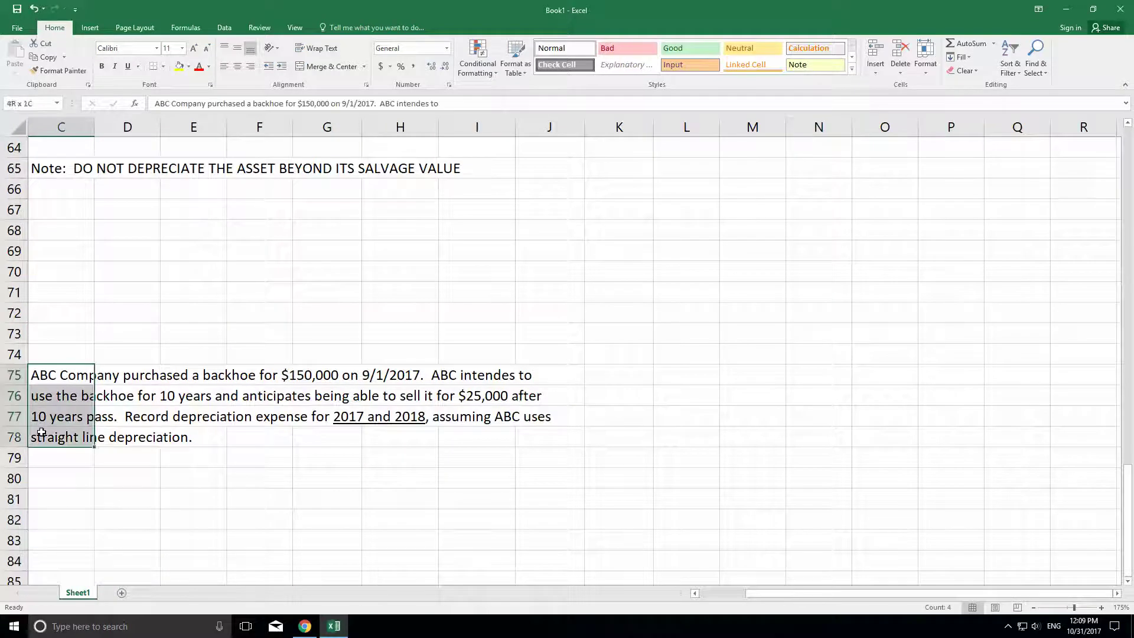
right_click(42, 441)
left_click(69, 203)
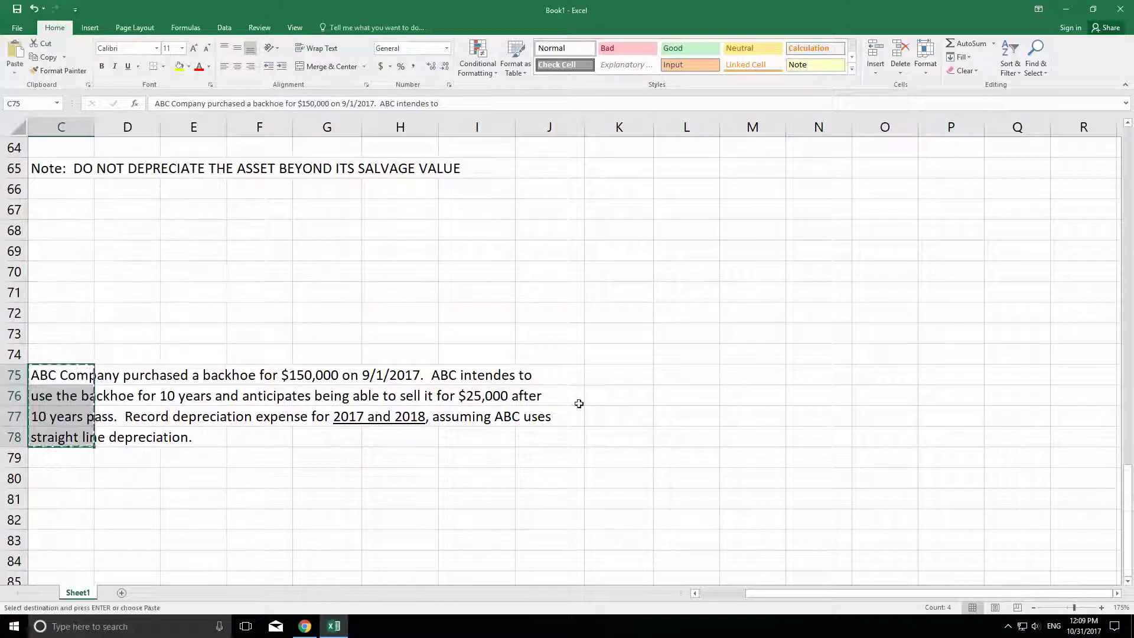
scroll(635, 429, "up", 5)
scroll(632, 428, "down", 2)
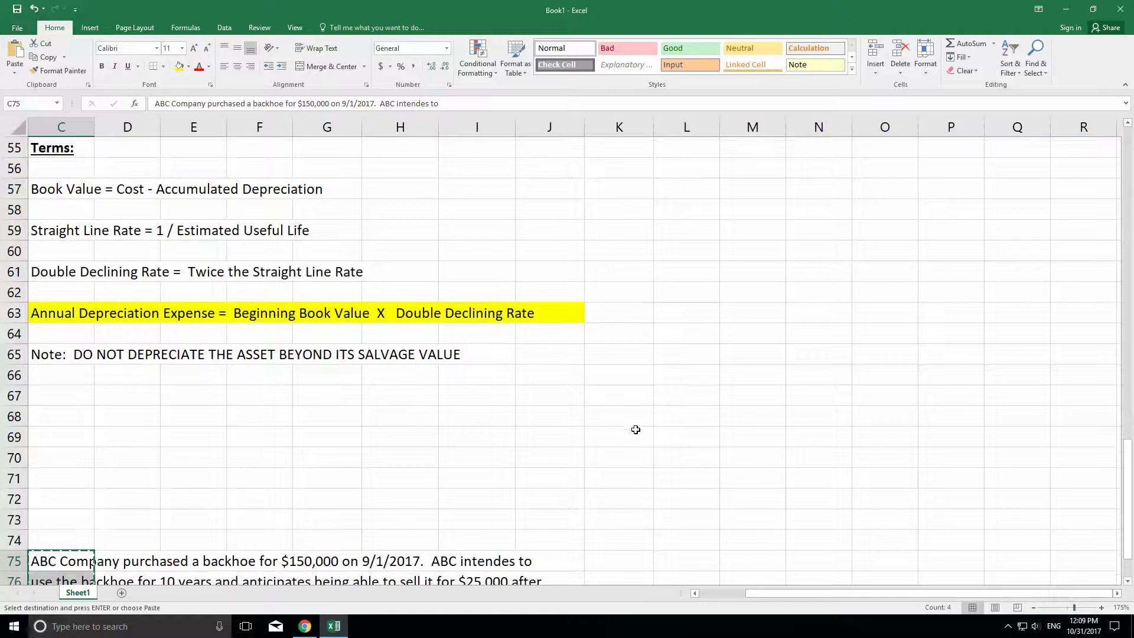
right_click(676, 148)
left_click(703, 200)
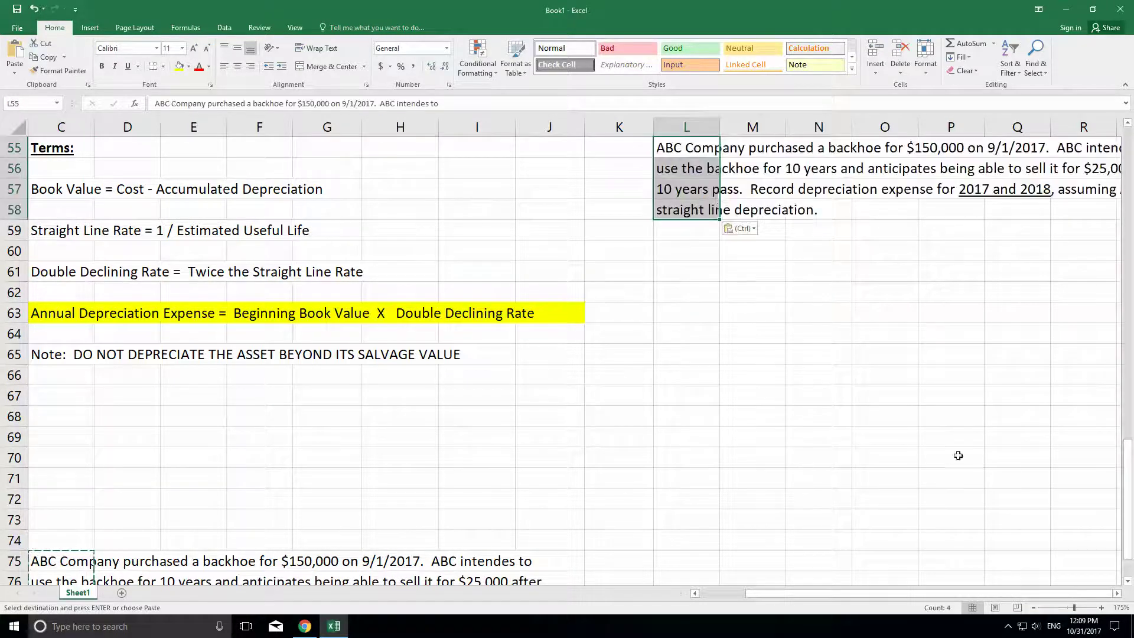
left_click_drag(654, 127, 598, 128)
left_click(744, 266)
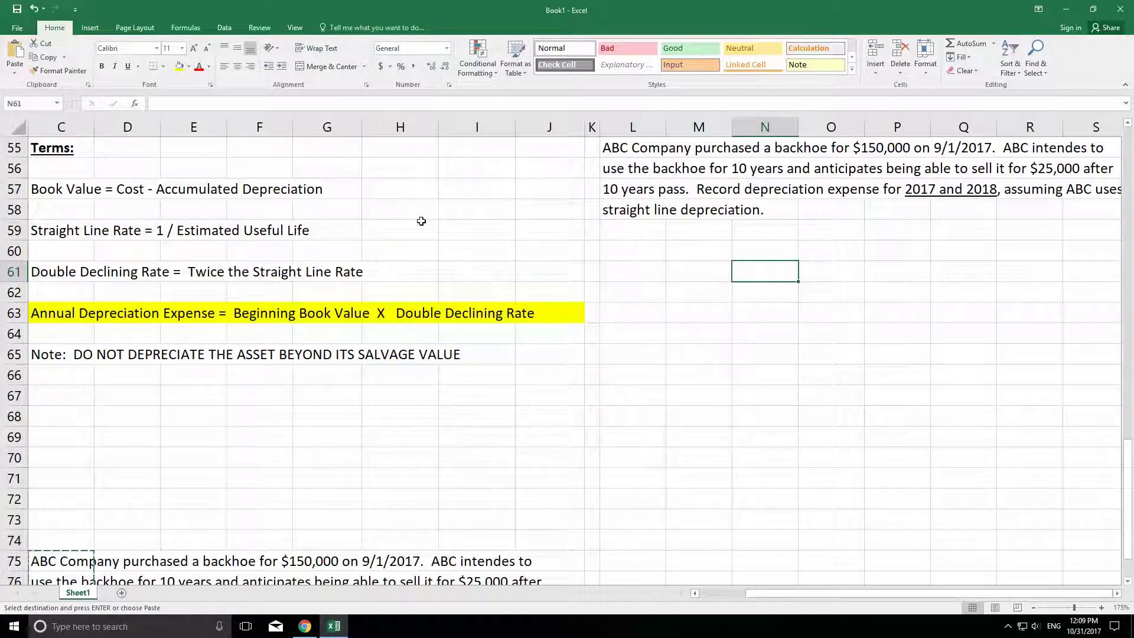
Delete the original backhoe problem text from C75:C78.
scroll(420, 216, "down", 1)
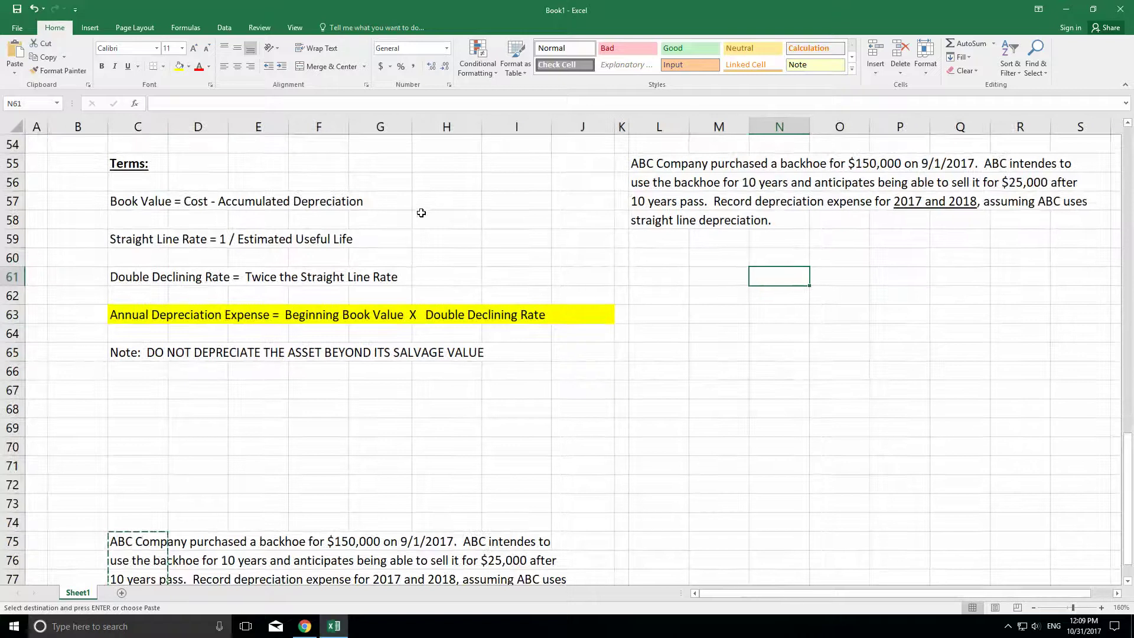
left_click(1116, 595)
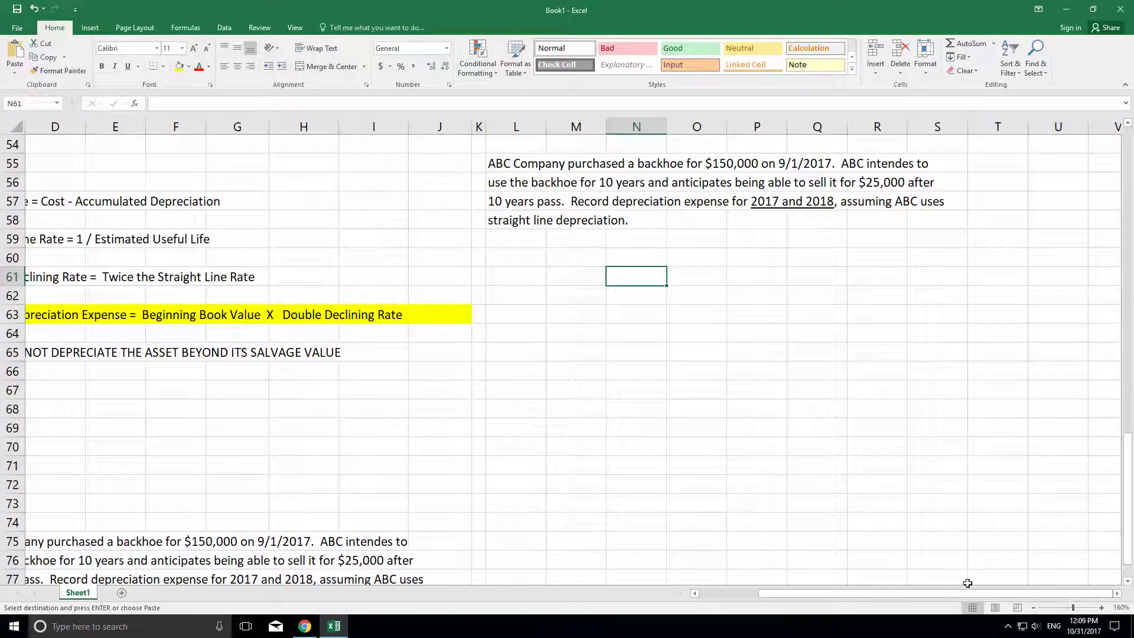
mouse_move(889, 593)
left_mouse_down()
mouse_move(837, 594)
mouse_move(869, 588)
left_mouse_up()
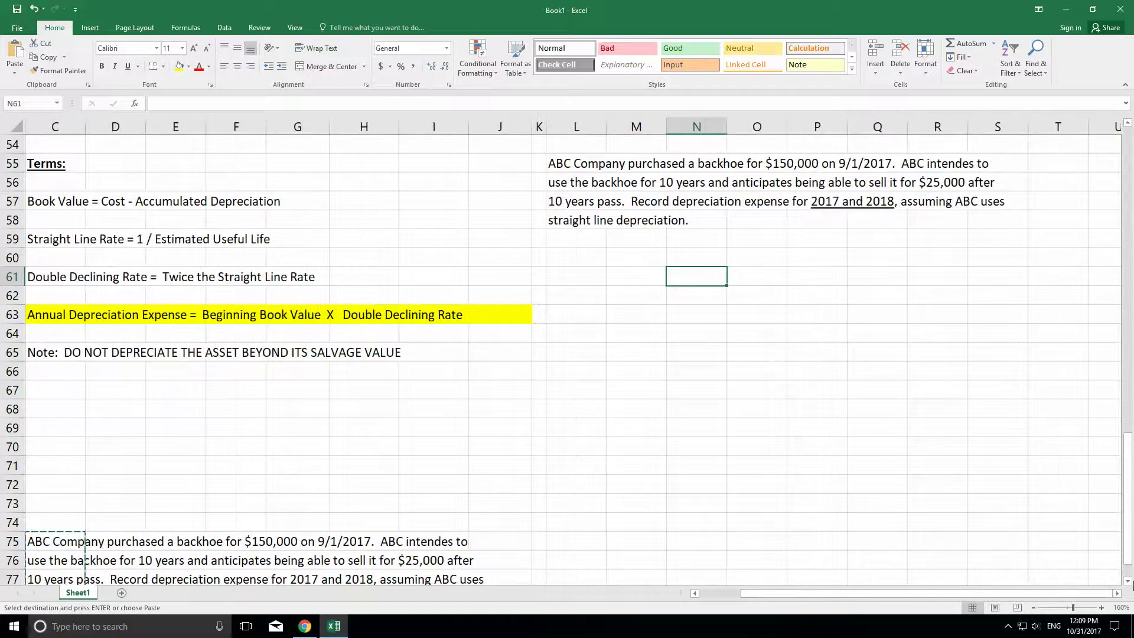
left_click(1129, 584)
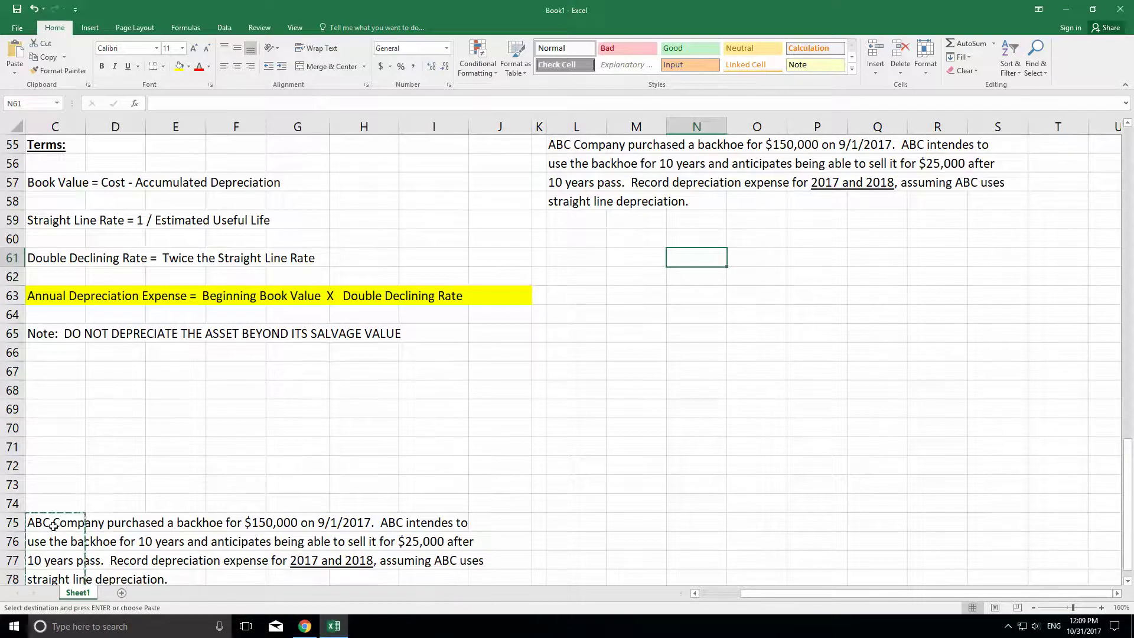
left_click_drag(52, 524, 50, 580)
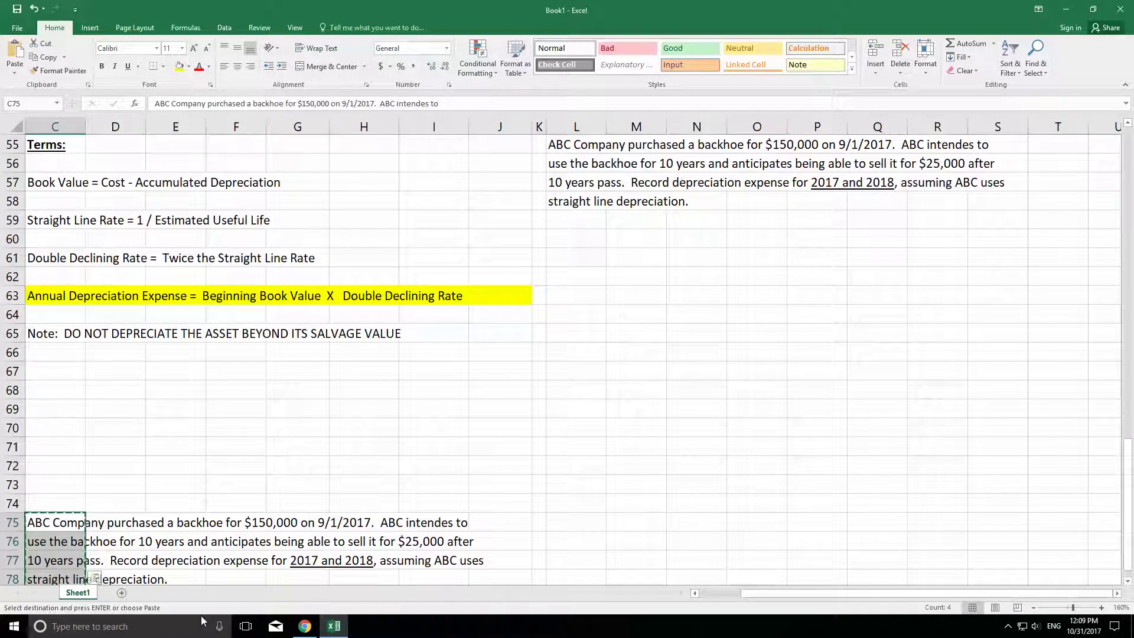
key("Delete")
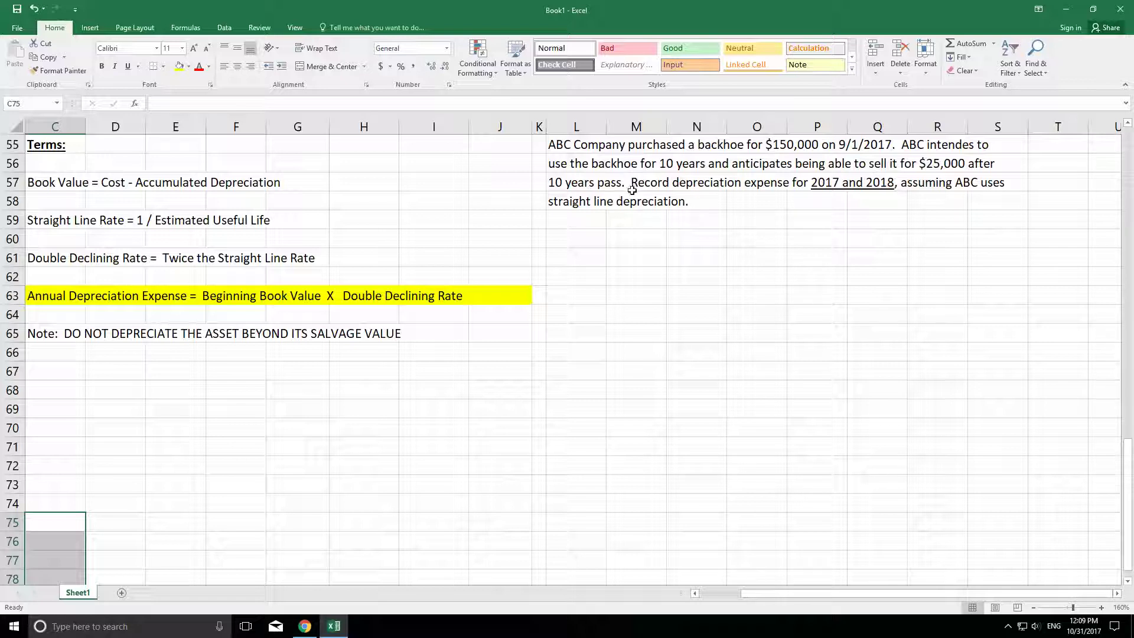
Replace the last line of the backhoe problem in L58 with "the double declining balance method for depreciation.".
double_click(556, 183)
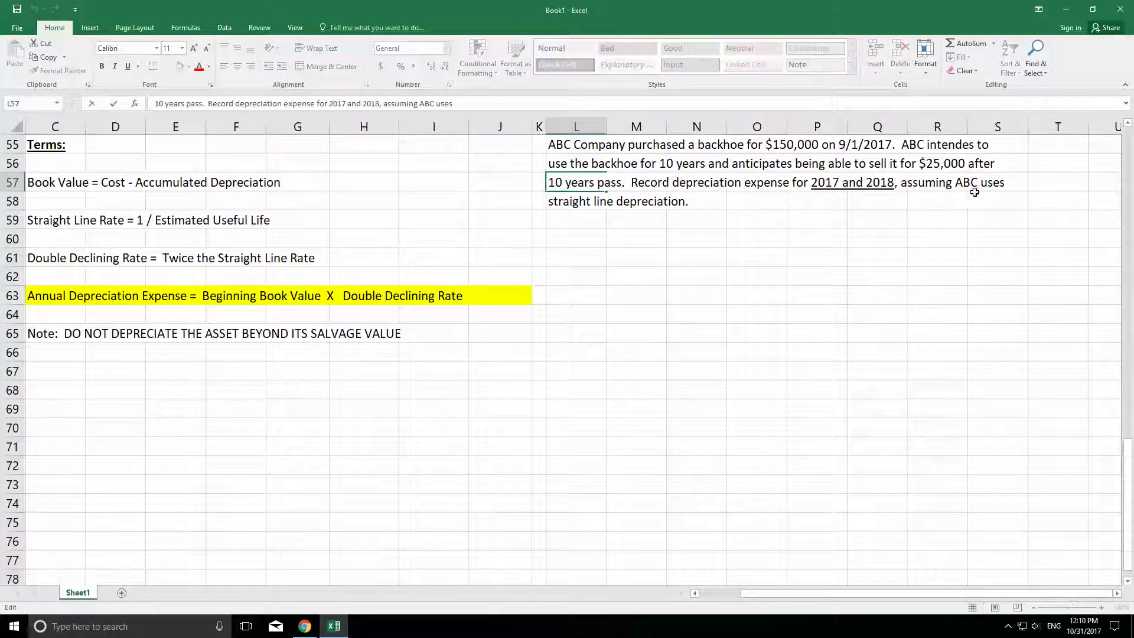
left_click(551, 207)
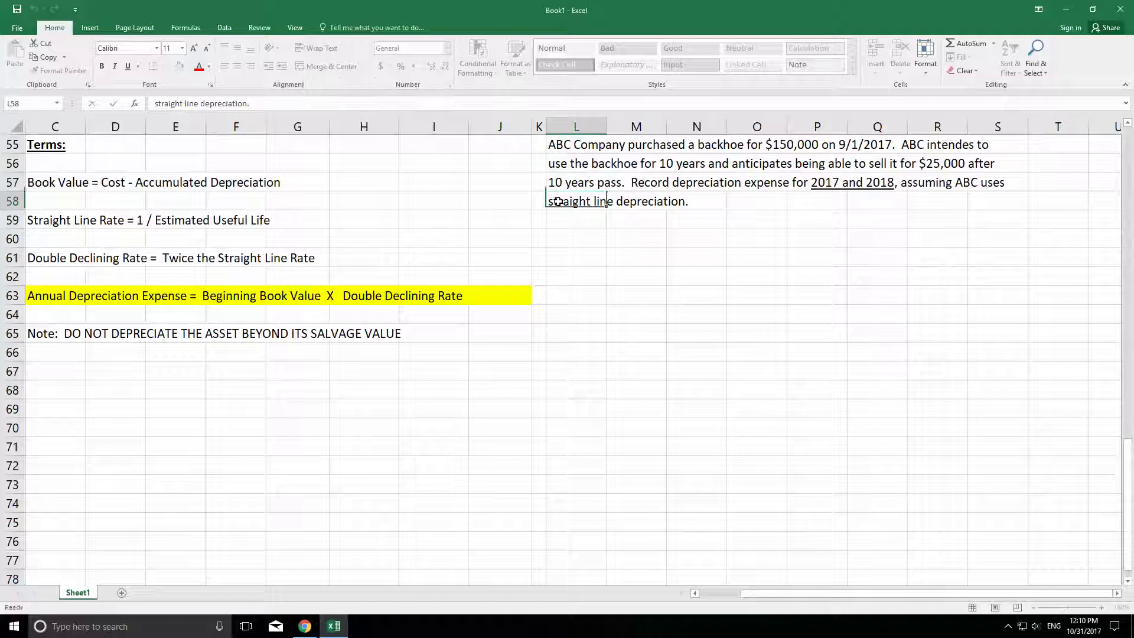
double_click(550, 205)
left_click_drag(550, 205, 684, 205)
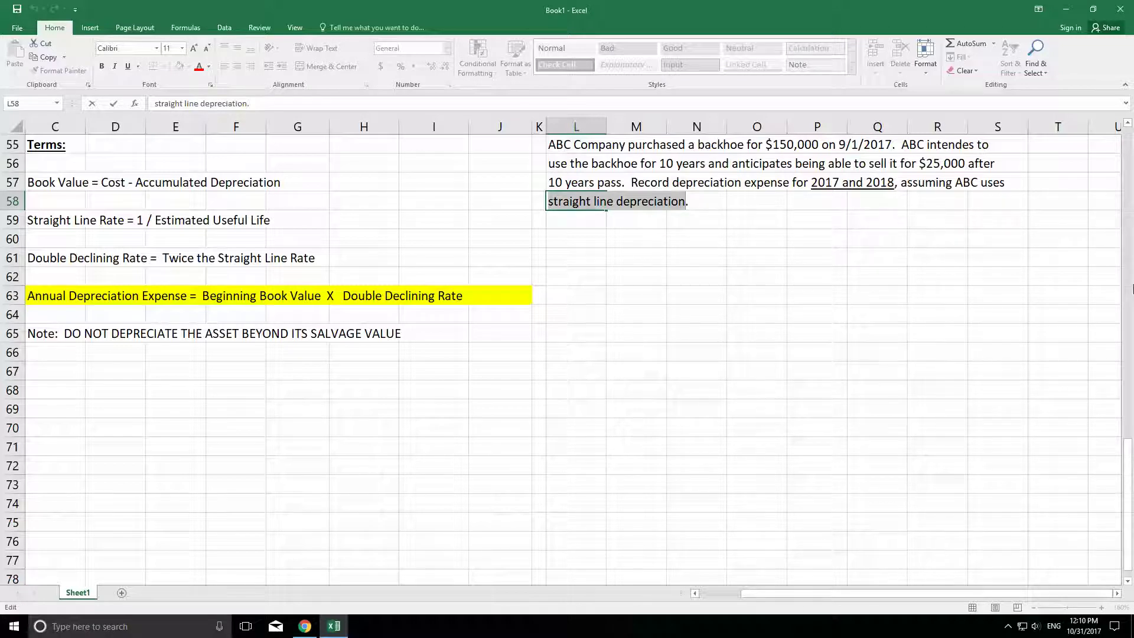
type("D")
key("BackSpace")
type("dbou")
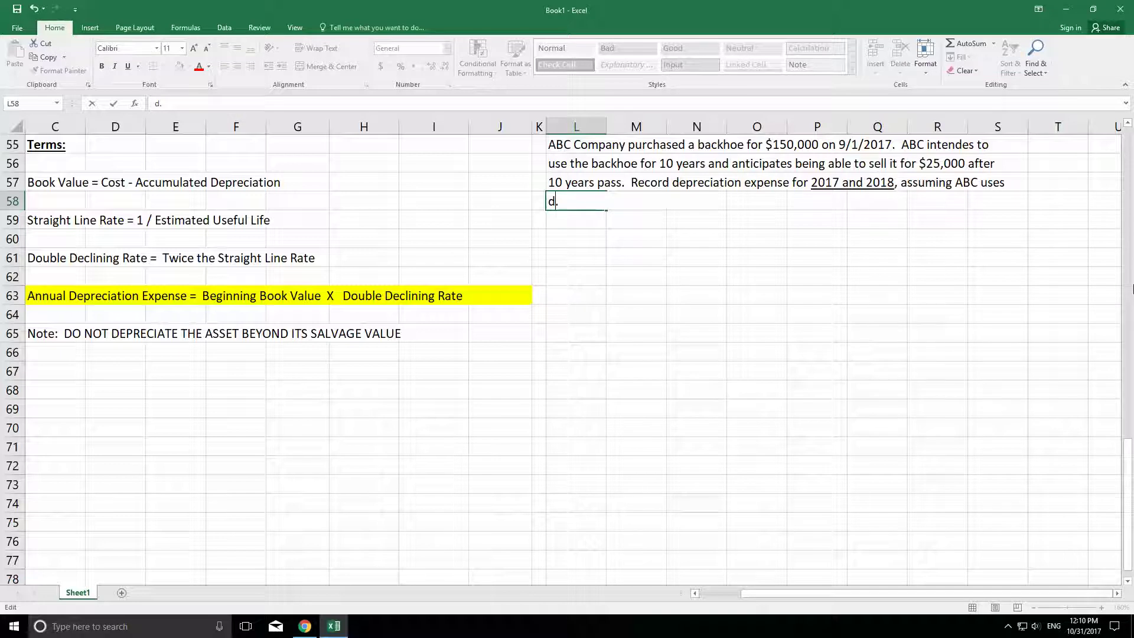
key("BackSpace")
key("BackSpace")
key("BackSpace")
key("BackSpace")
type("the double decli")
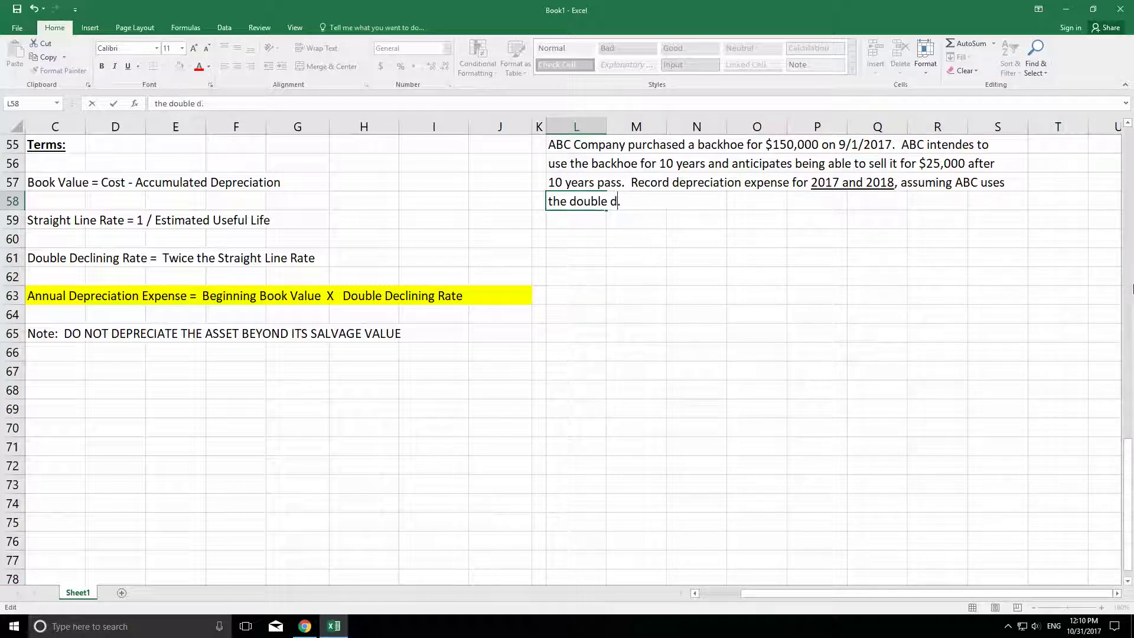
type("ning balanc")
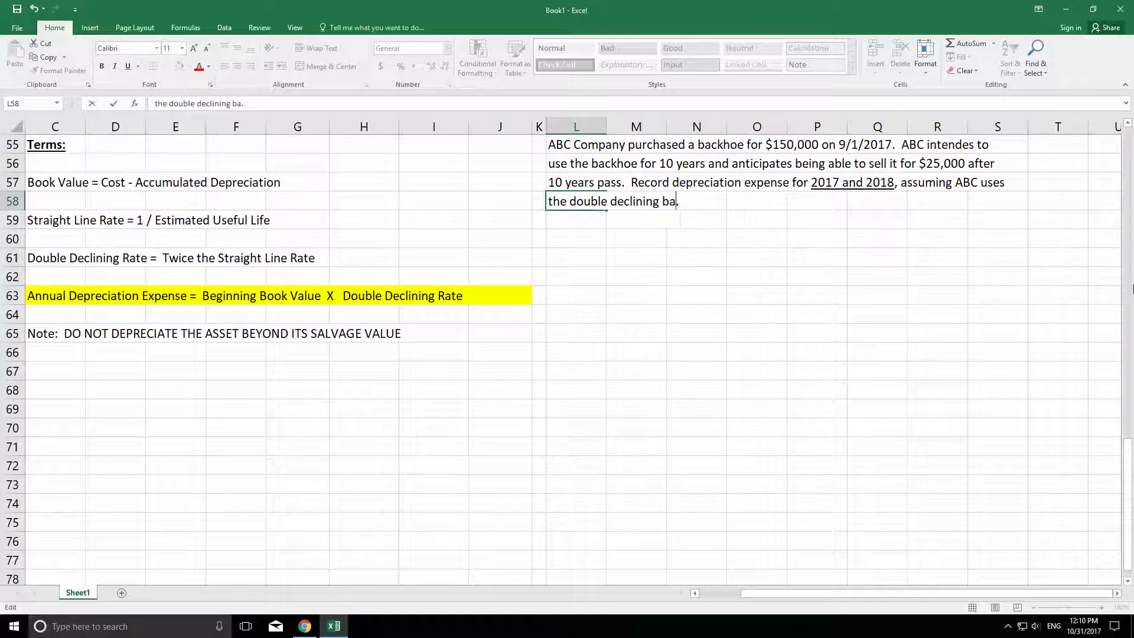
type("e method for de")
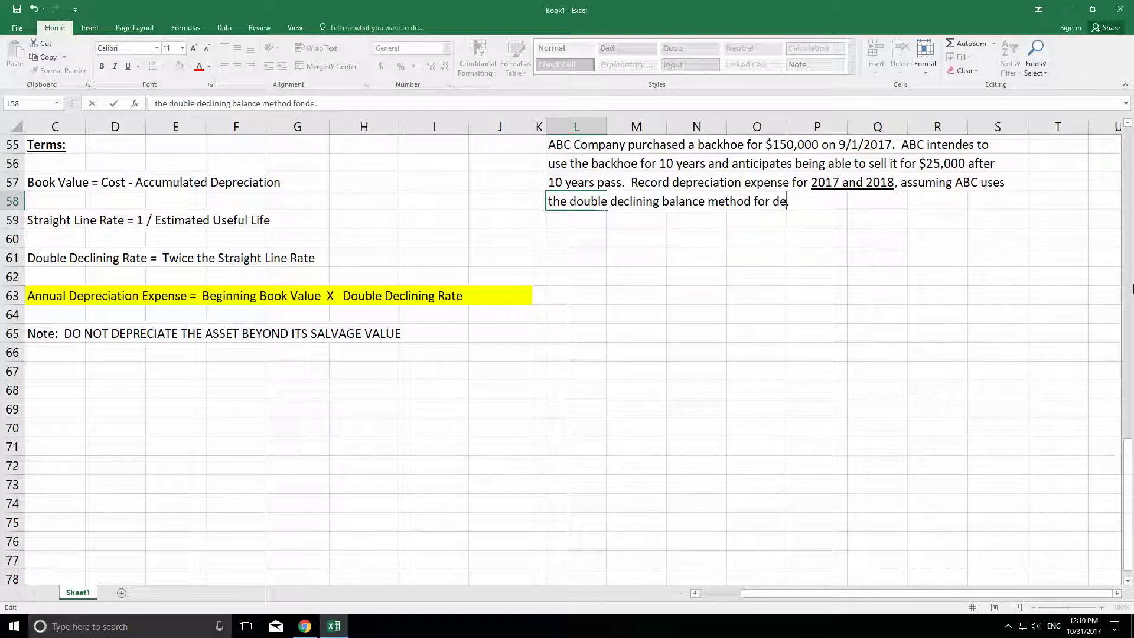
type("preciation")
key("Return")
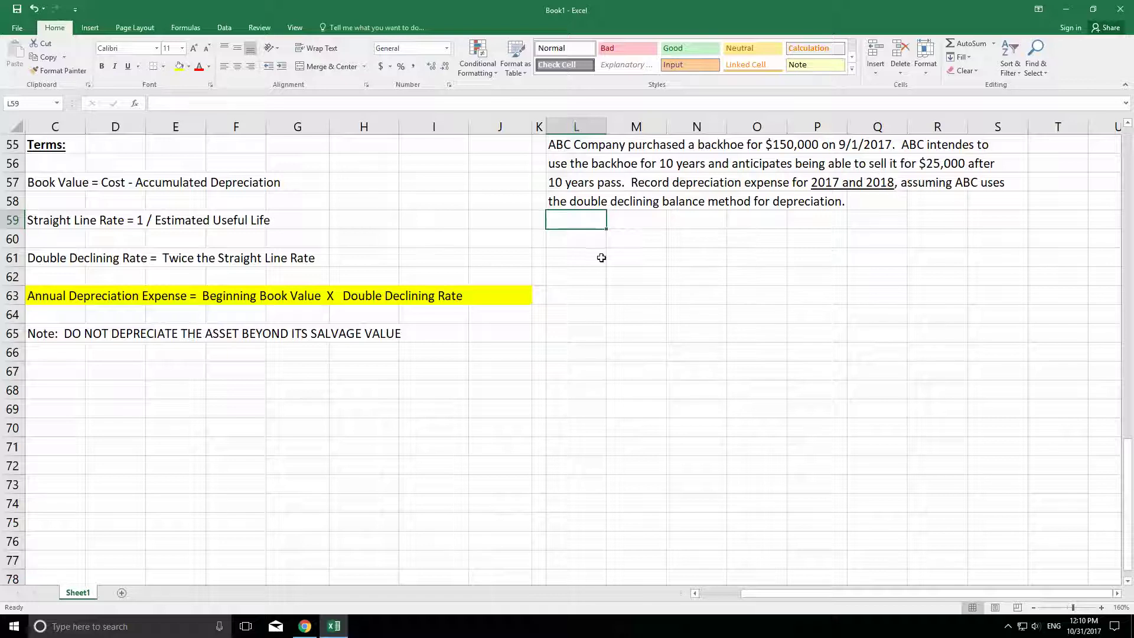
Enter the table headings "Year" in L60 and "DBL Decl Rate" in M60.
left_click(565, 242)
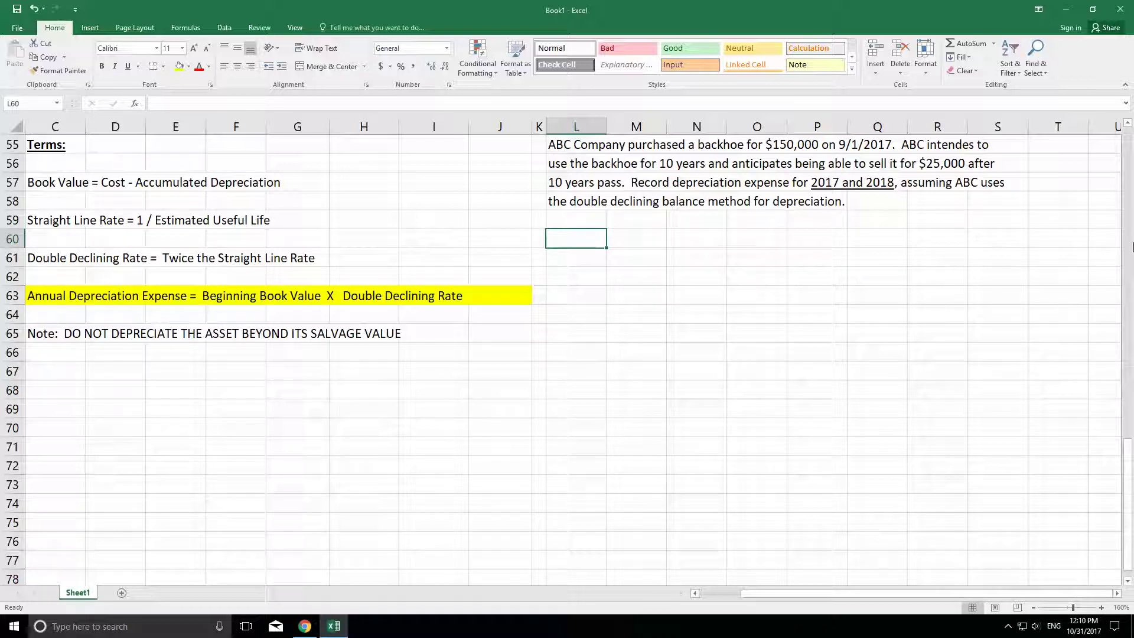
type("Year")
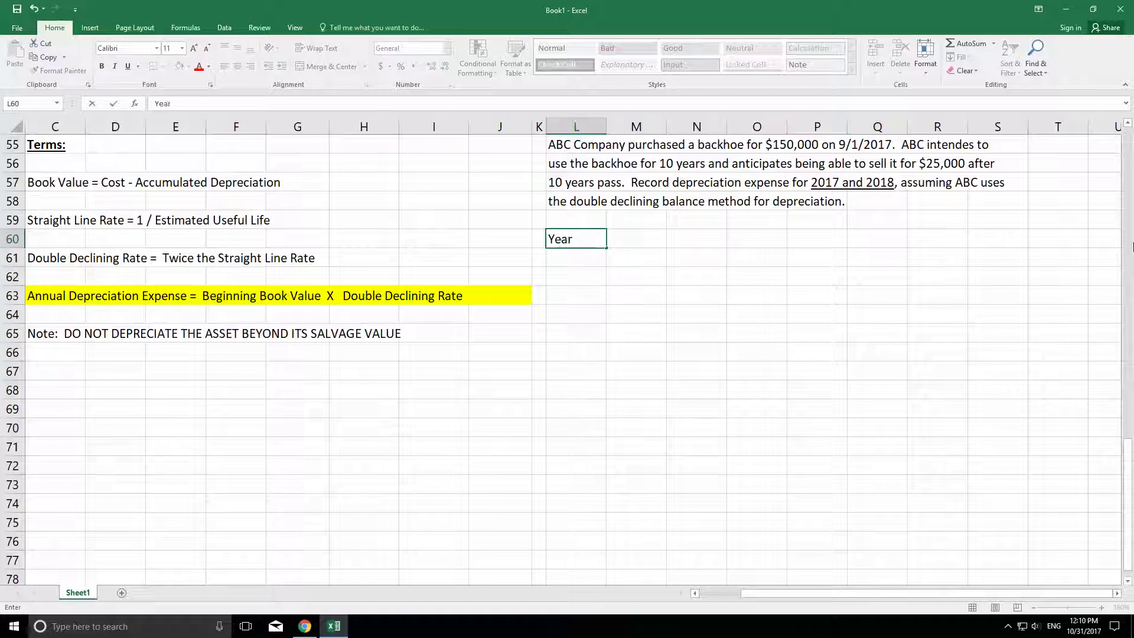
key("Return")
key("Up")
key("Right")
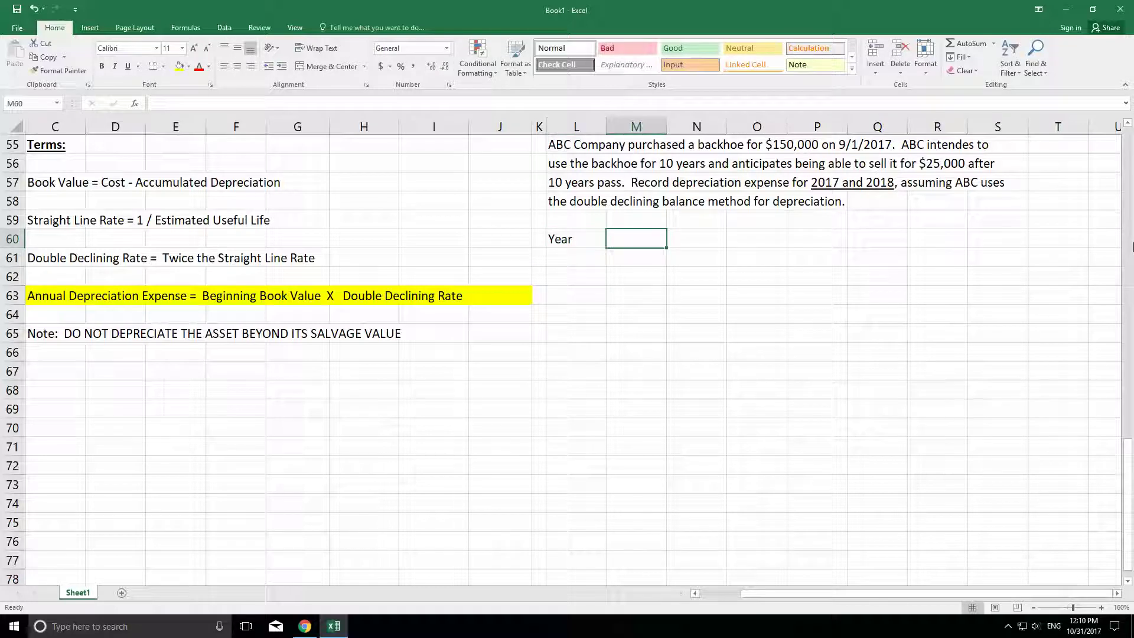
type("D")
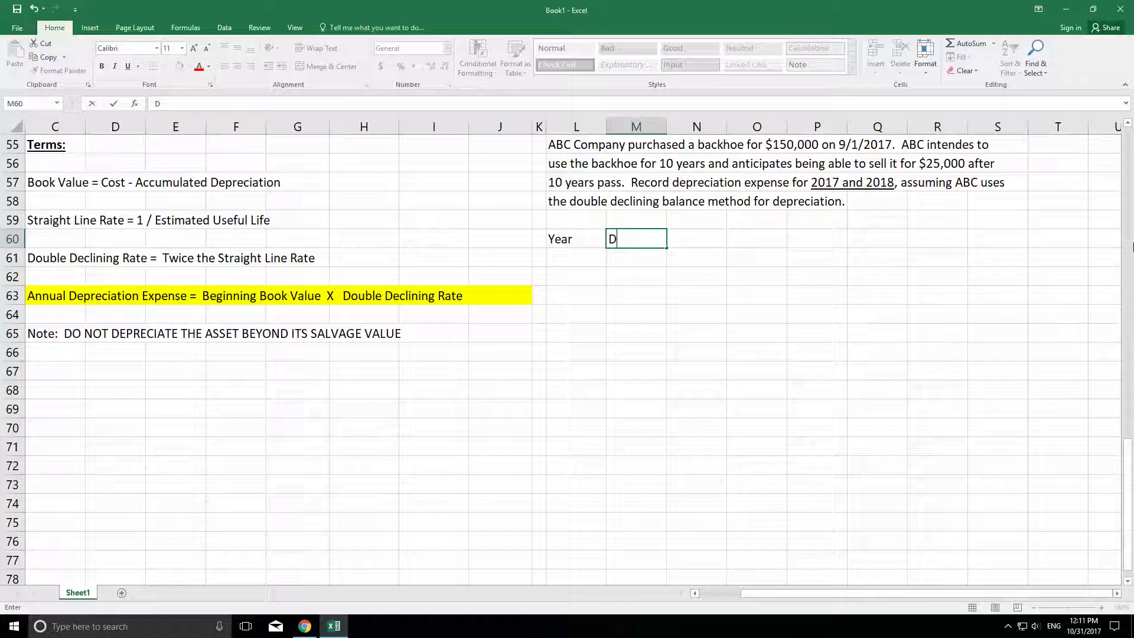
type("BL Decl RAte")
key("BackSpace")
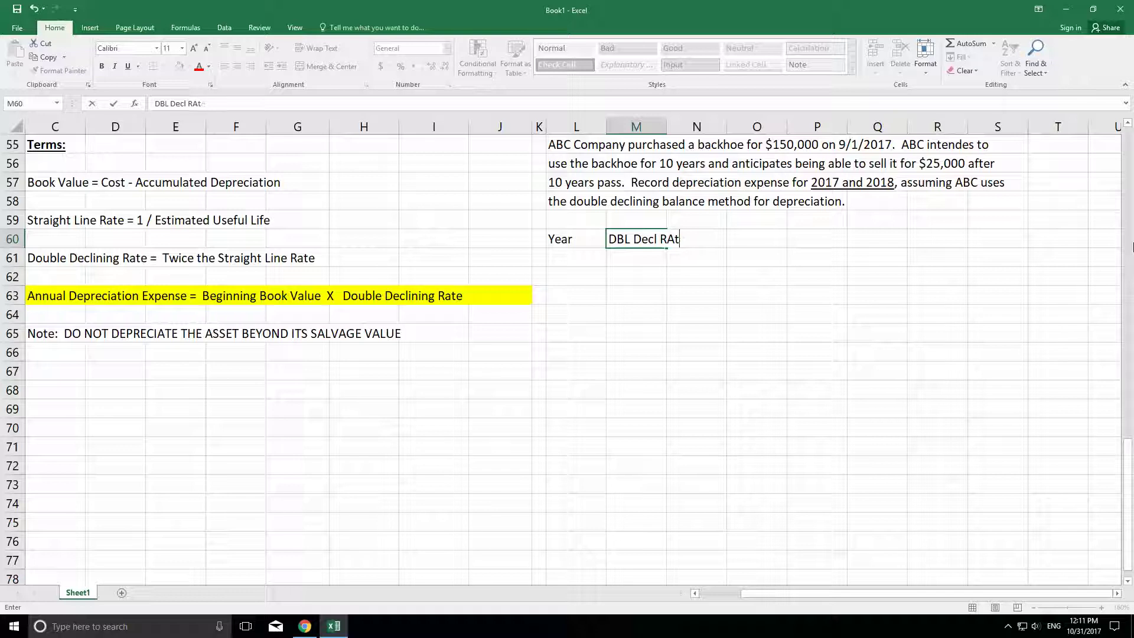
key("BackSpace")
key("BackSpace")
type("ate")
key("ctrl+Return")
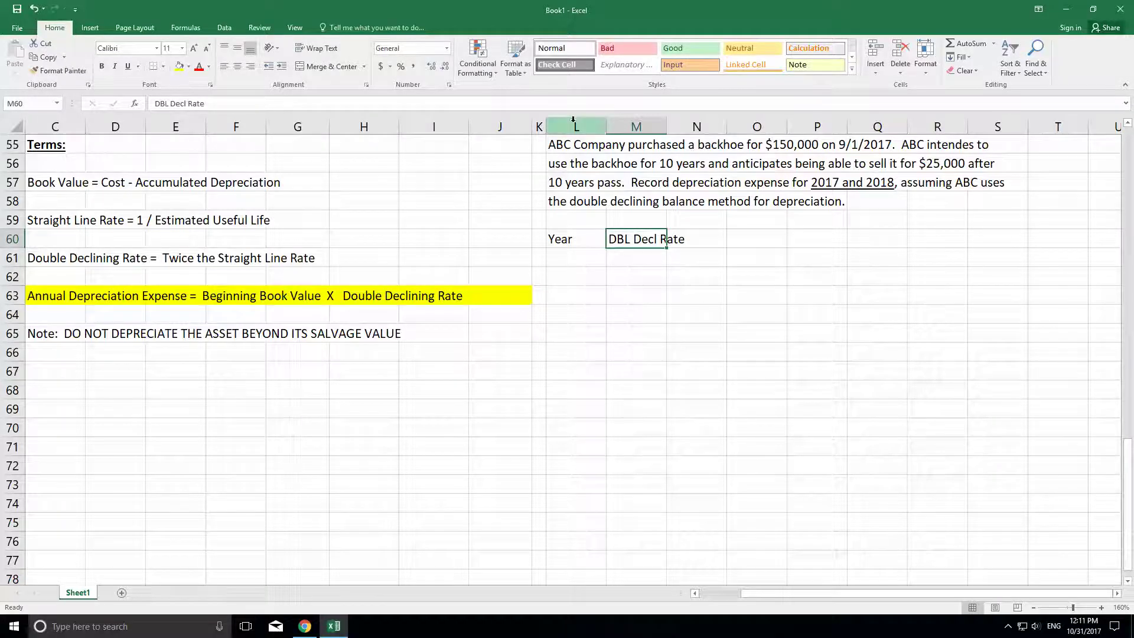
Widen column L and the columns to its right equally so the heading in M60 fits its cell.
mouse_move(576, 127)
left_mouse_down()
mouse_move(837, 142)
mouse_move(1047, 132)
left_mouse_up()
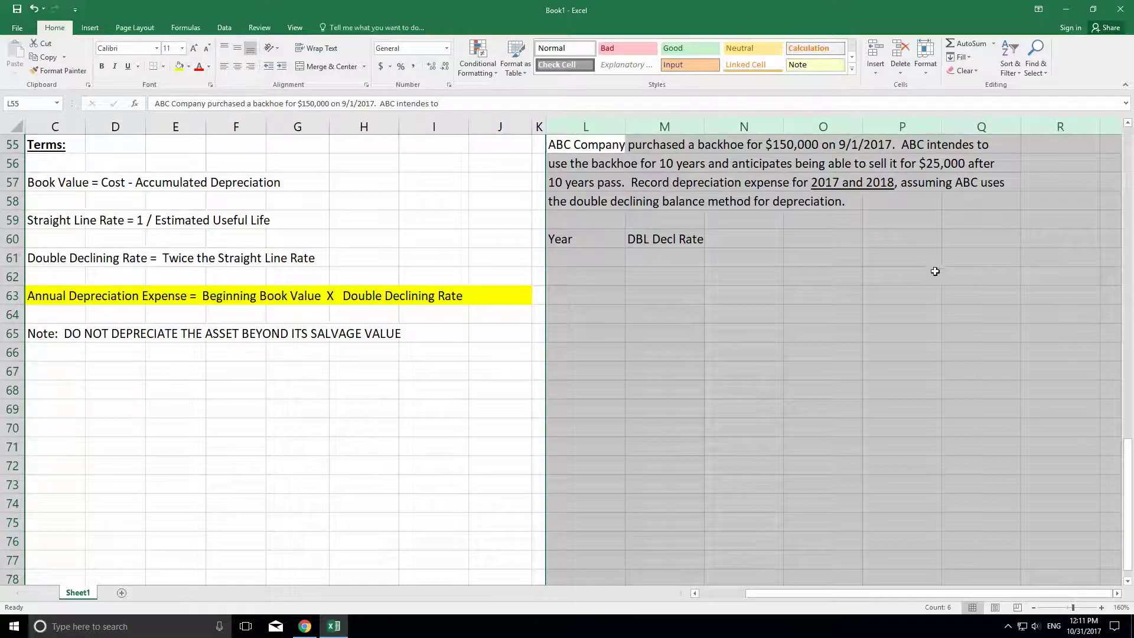
left_click(934, 273)
left_click(679, 238)
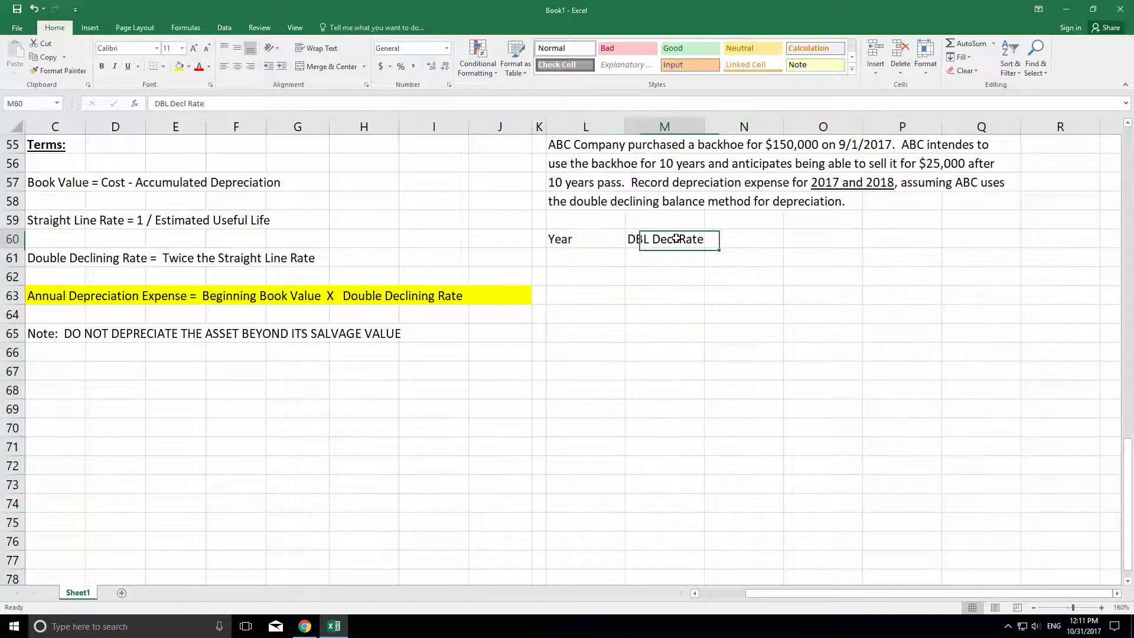
Replace the heading in M60 with "Beg Book Val" and enter "DBL Decl Rate" in N60.
left_click(583, 237)
left_click(644, 239)
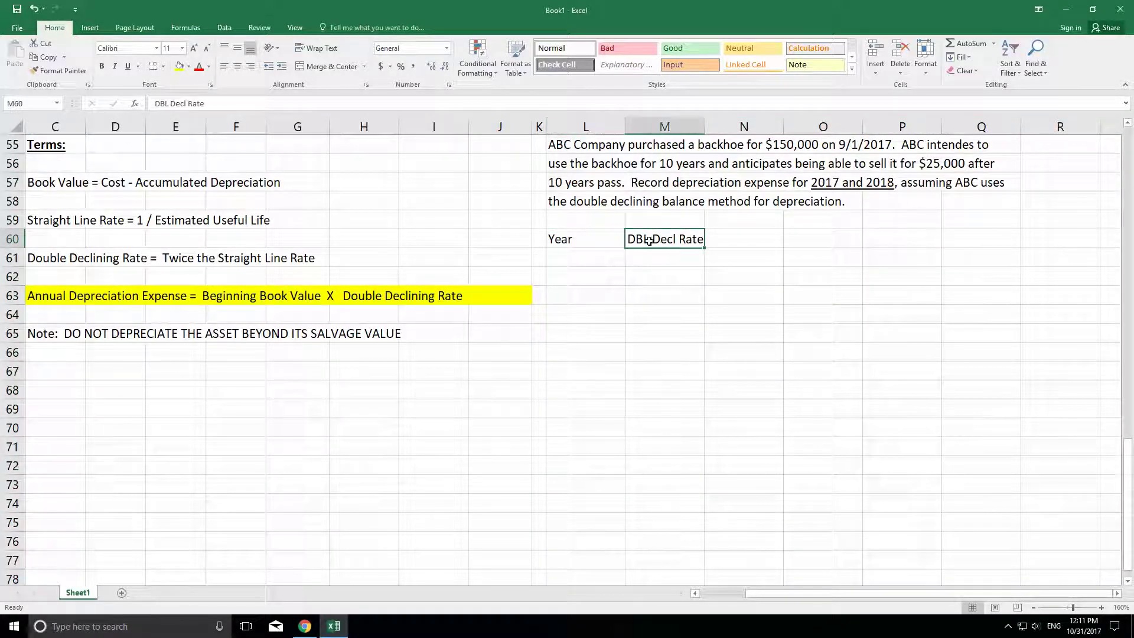
type("Beg Book Va")
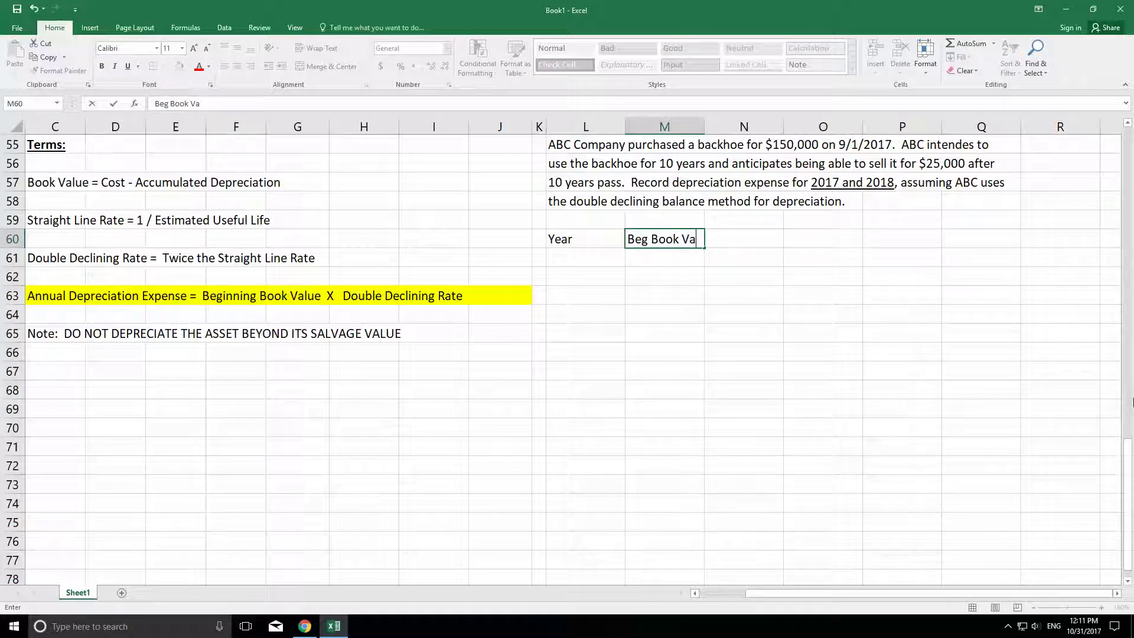
type("l")
key("Tab")
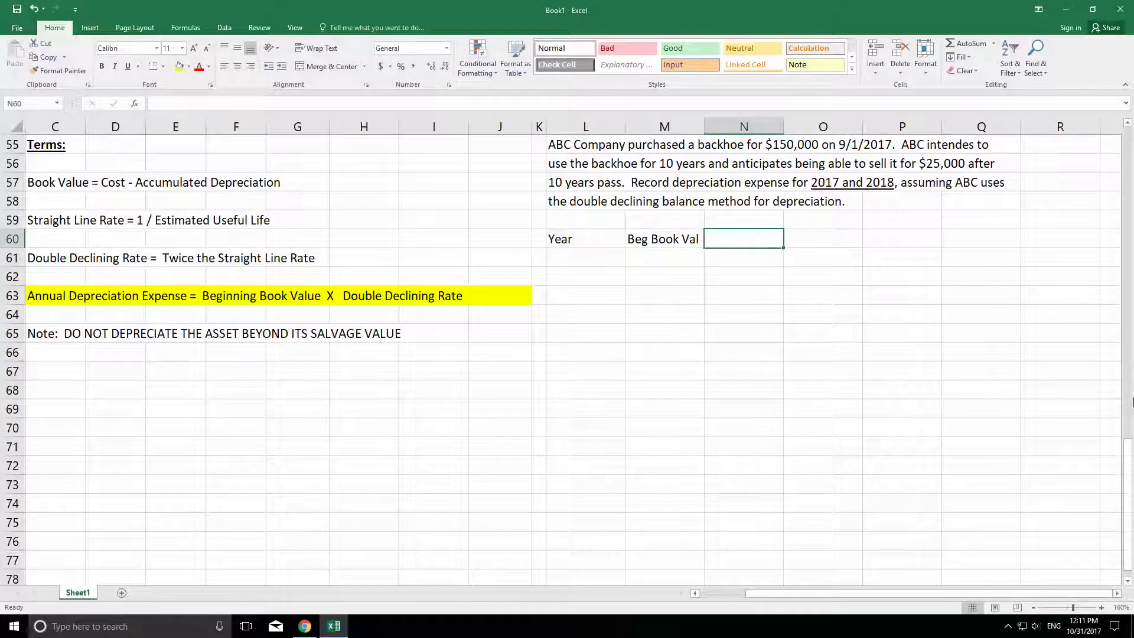
type("DBL Dec")
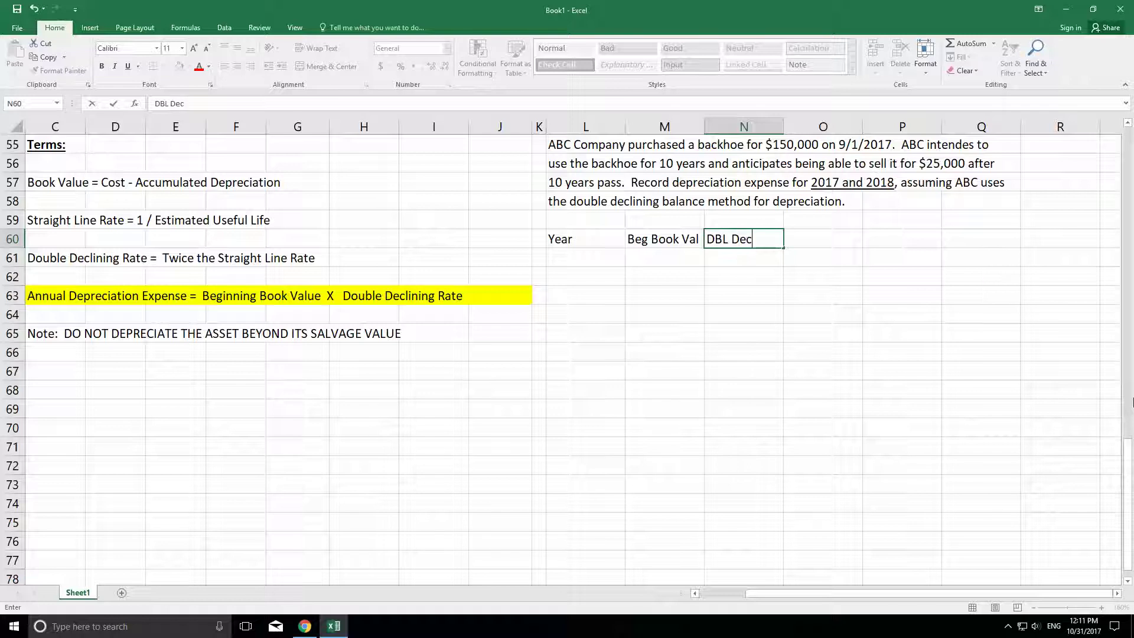
type("l Rate")
key("Return")
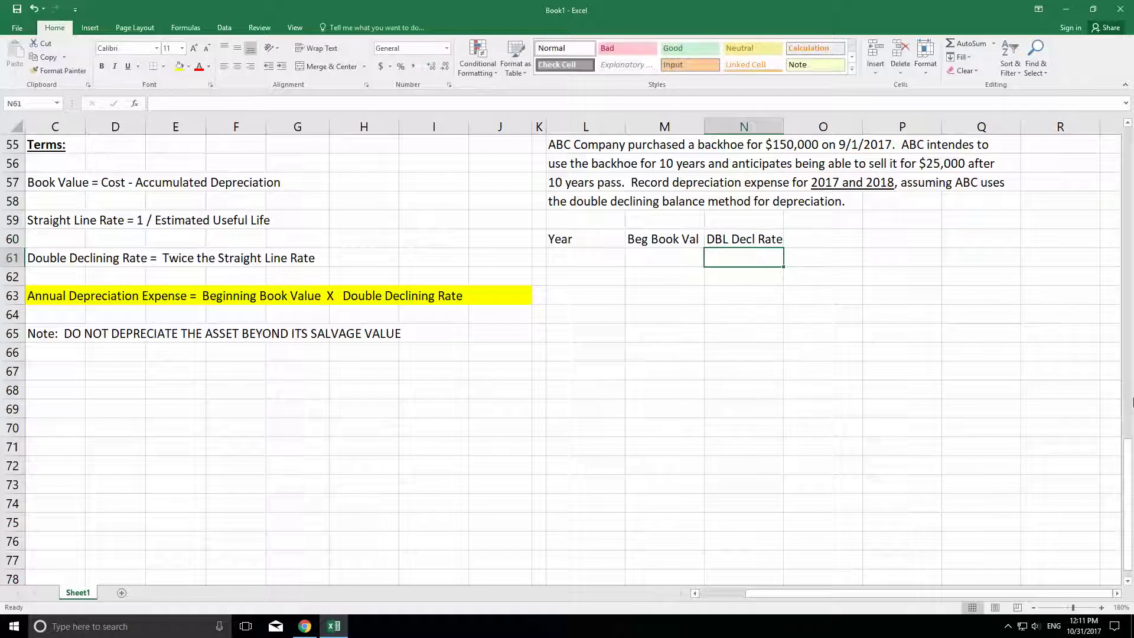
Add the table headings "Depr Exp" in O60 and "Accum Depr" in P60.
key("Up")
left_click(822, 238)
type("D")
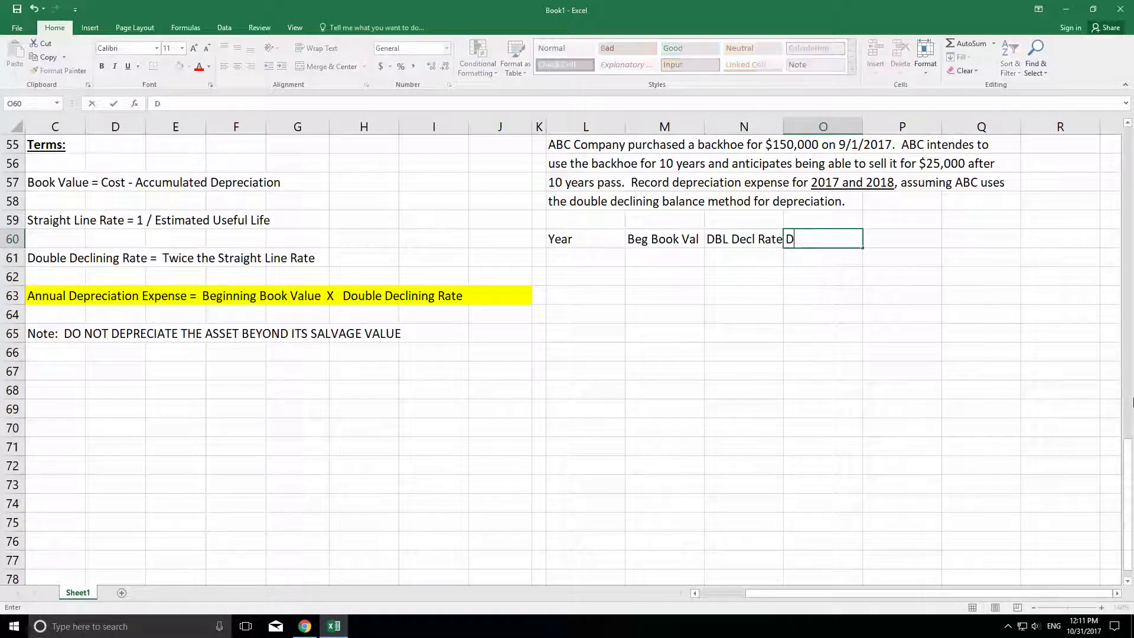
type("epr Exp")
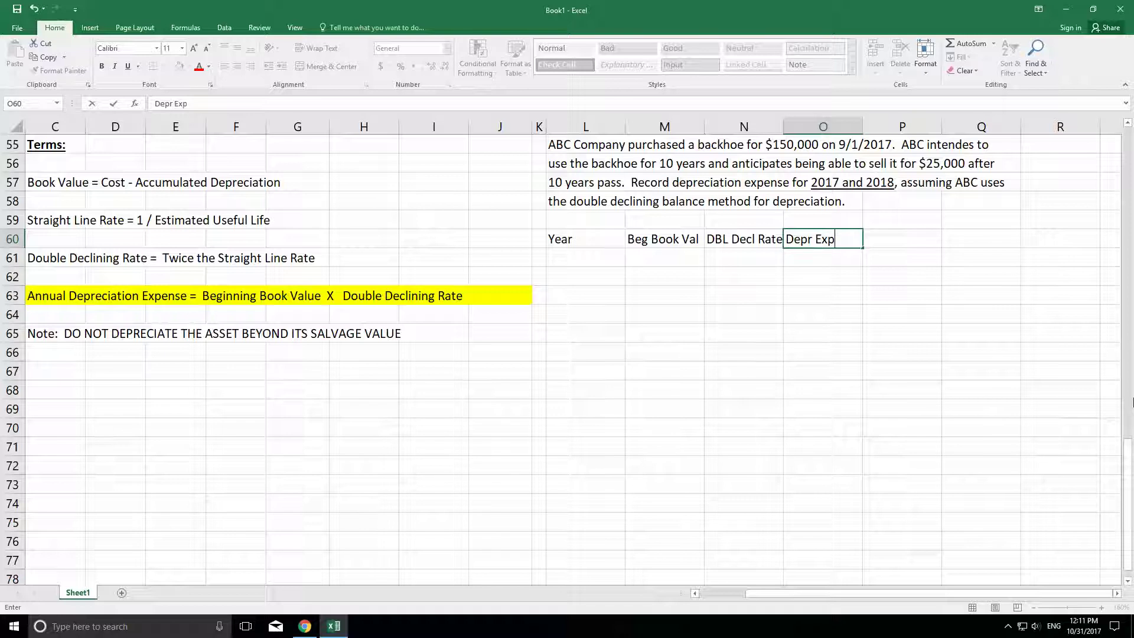
key("Return")
key("Up")
key("Right")
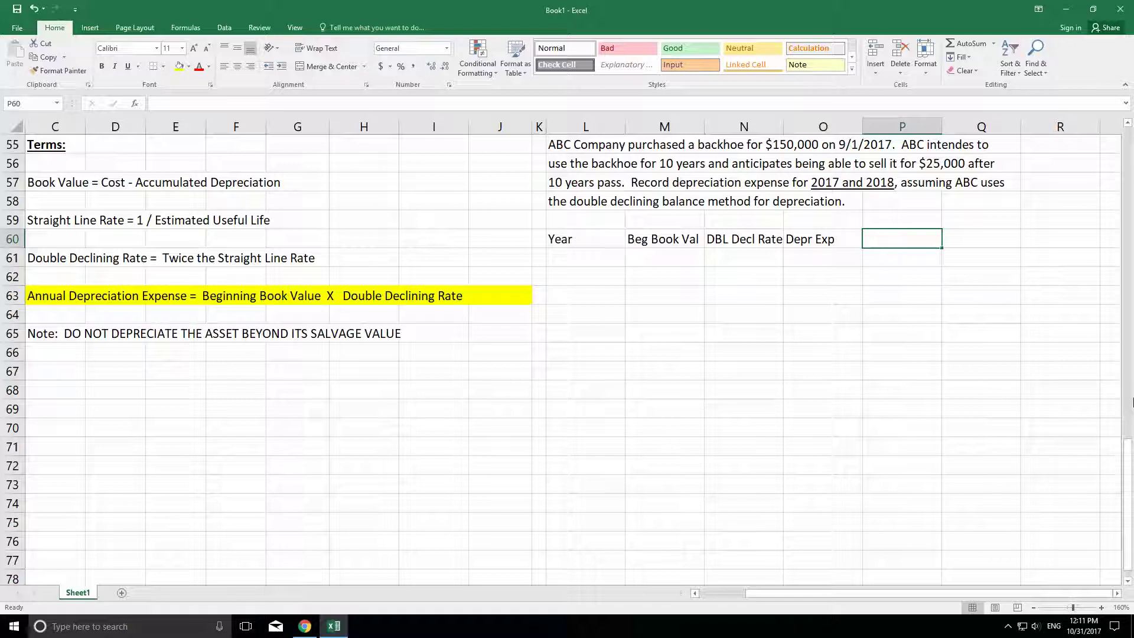
type("ACCu")
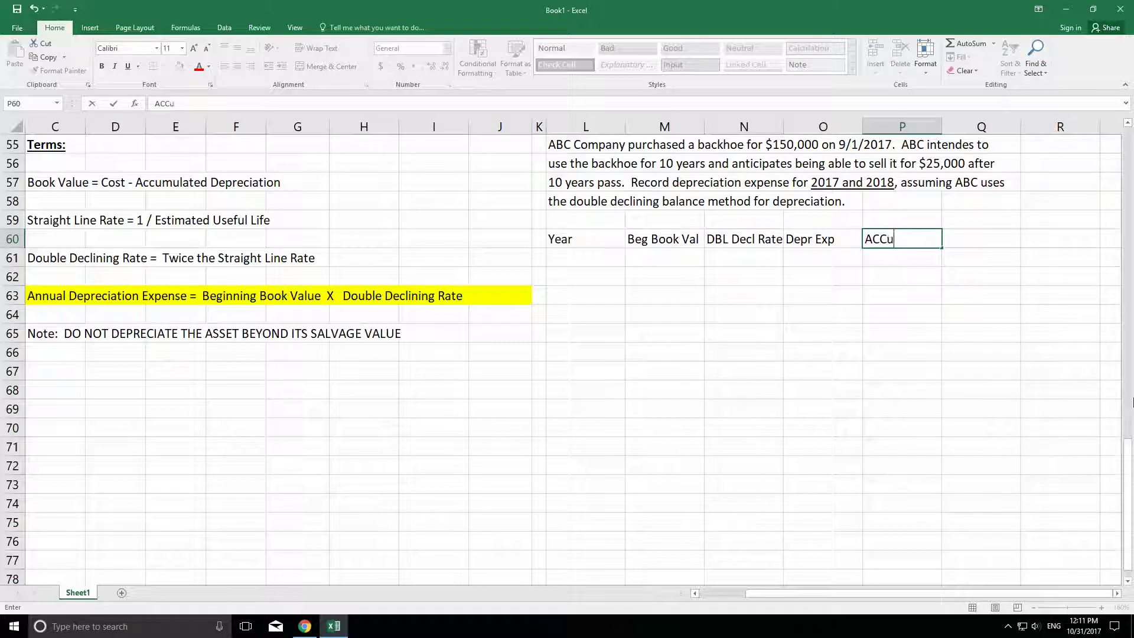
key("BackSpace")
type("cuum Depr")
key("Return")
key("Up")
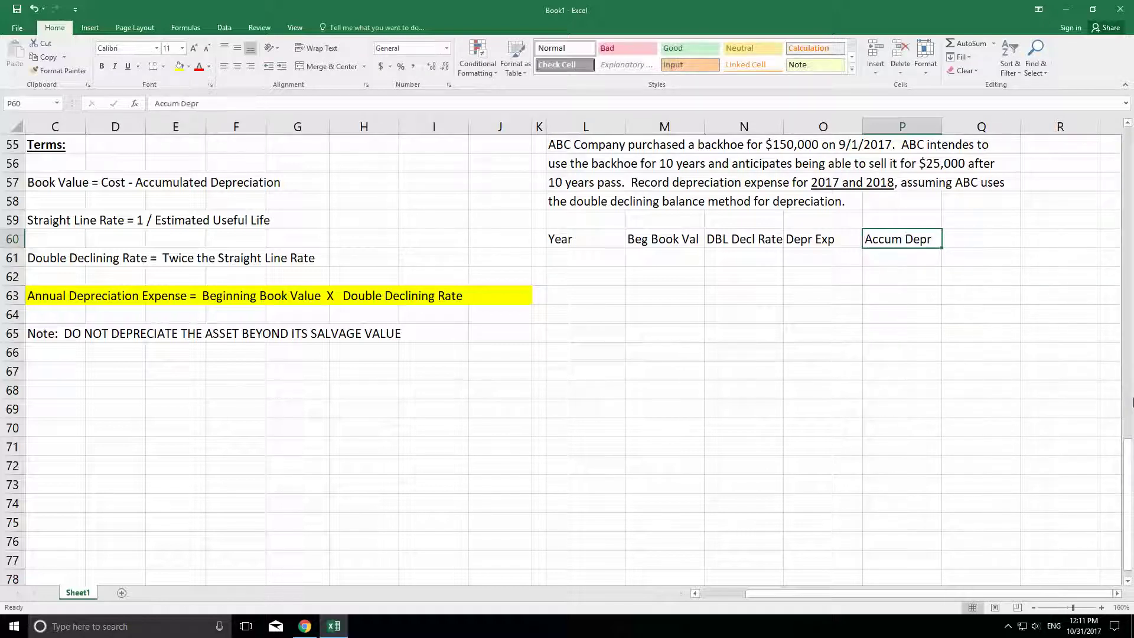
Add the last table heading "End Book Value" in Q60.
key("Right")
type("Ending")
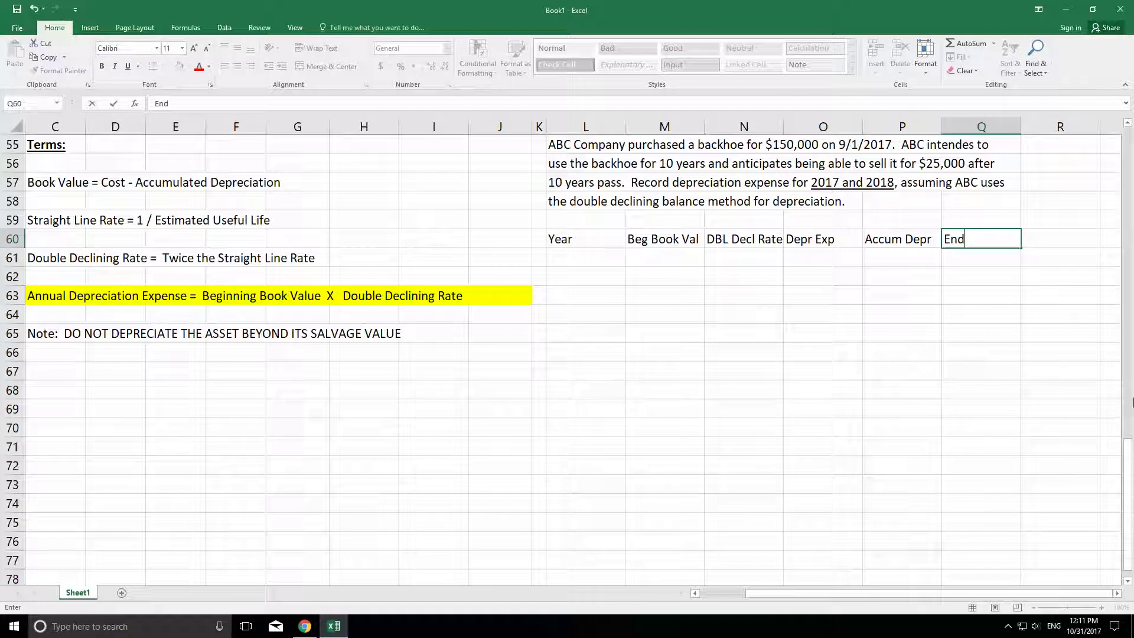
key("BackSpace")
key("BackSpace")
key("BackSpace")
type("Book Value")
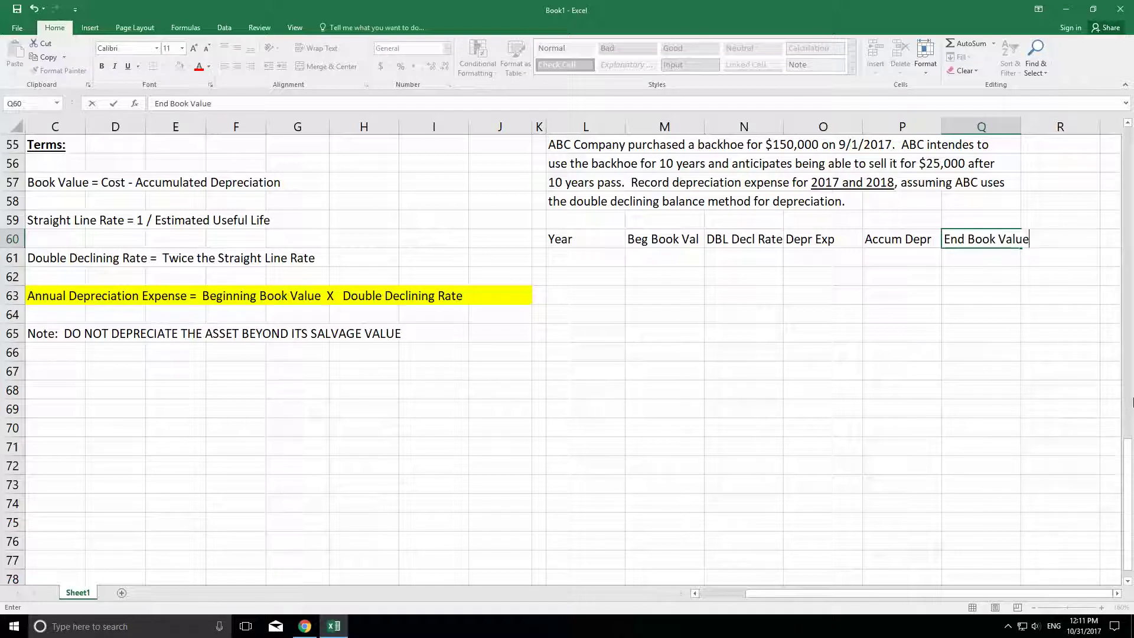
key("Return")
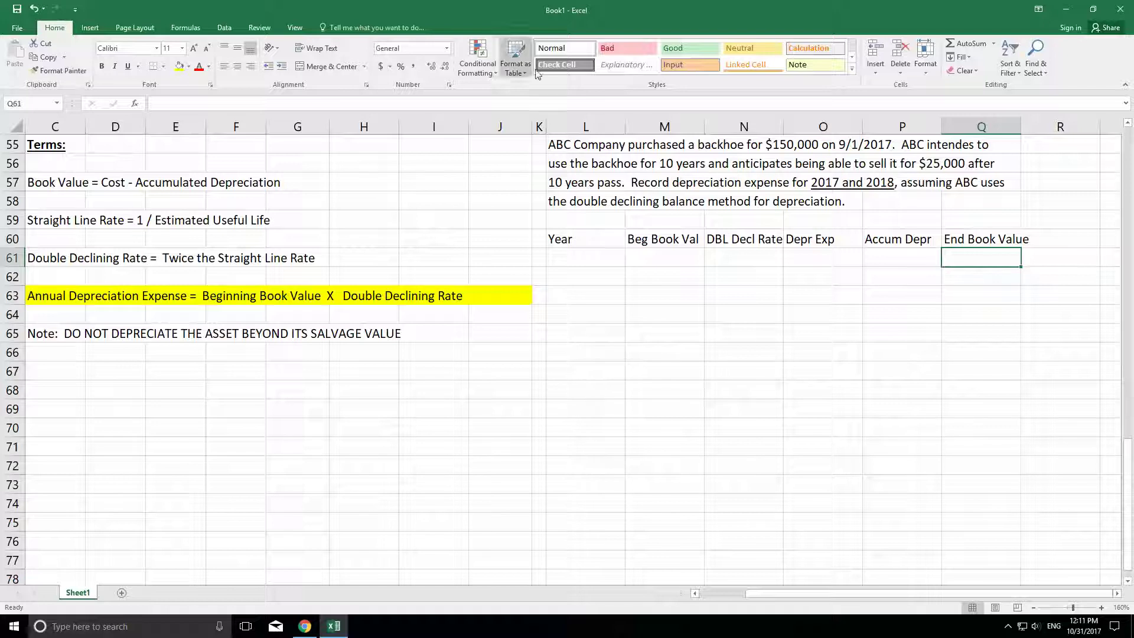
Widen columns L through Q equally so every heading fits its cell, and narrow the Year column L.
left_click_drag(584, 126, 1038, 128)
left_click(1045, 334)
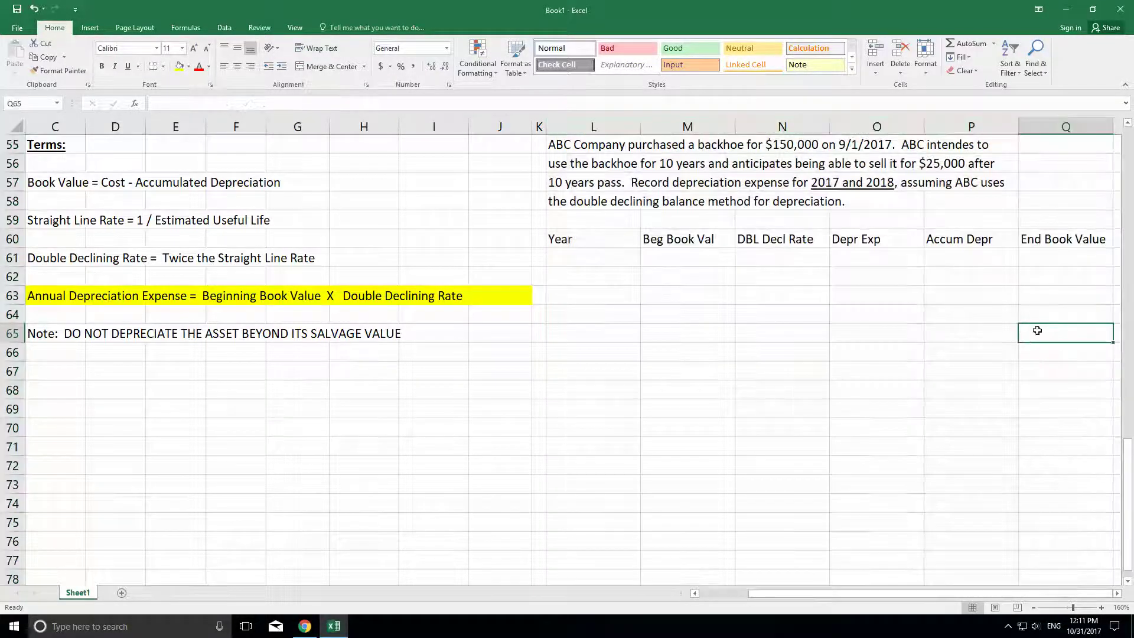
left_click(644, 296)
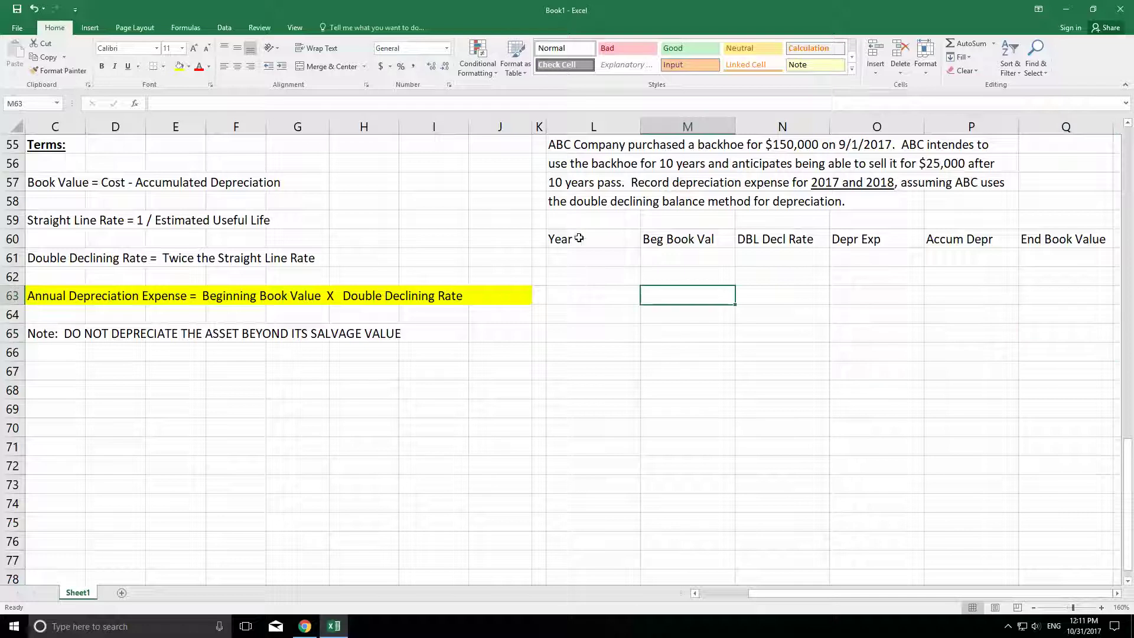
left_click(574, 239)
left_click_drag(641, 127, 604, 127)
left_click(600, 301)
Enter the years 2017, 2018, 2019 and 2020 in L61:L64 under the Year heading.
left_click(571, 258)
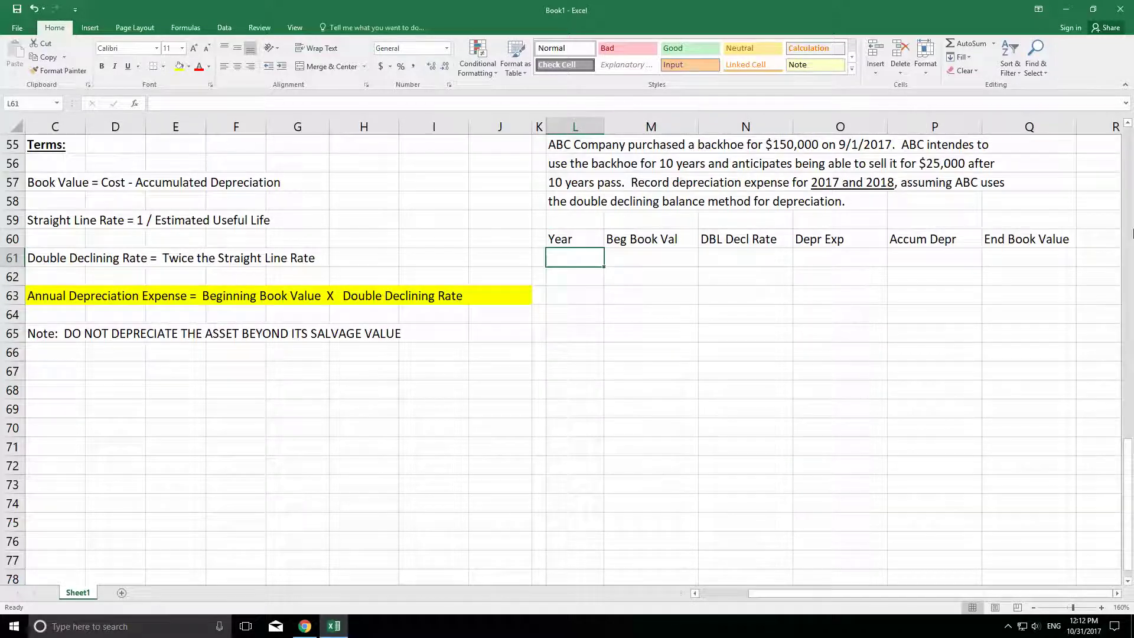
type("20")
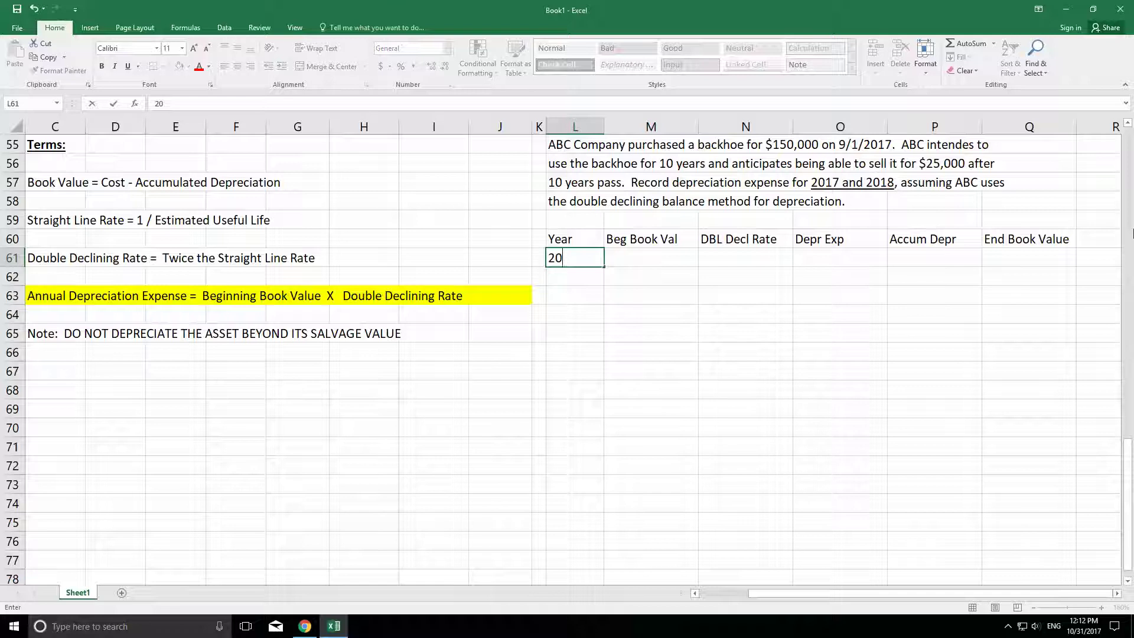
type("17")
key("Return")
type("2018")
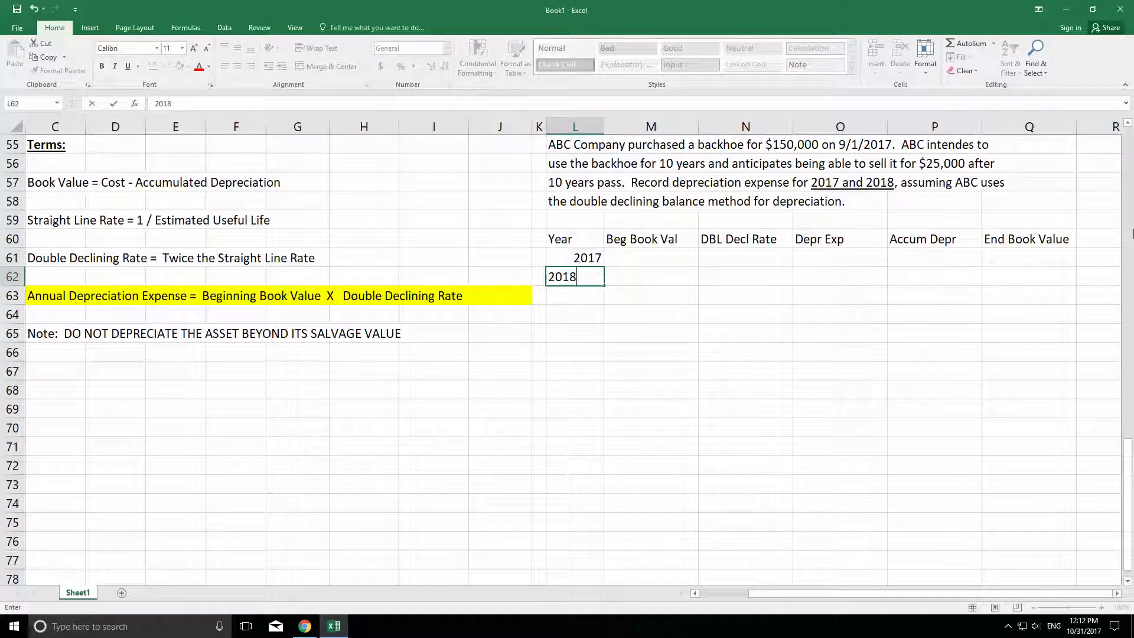
key("Return")
type("2019")
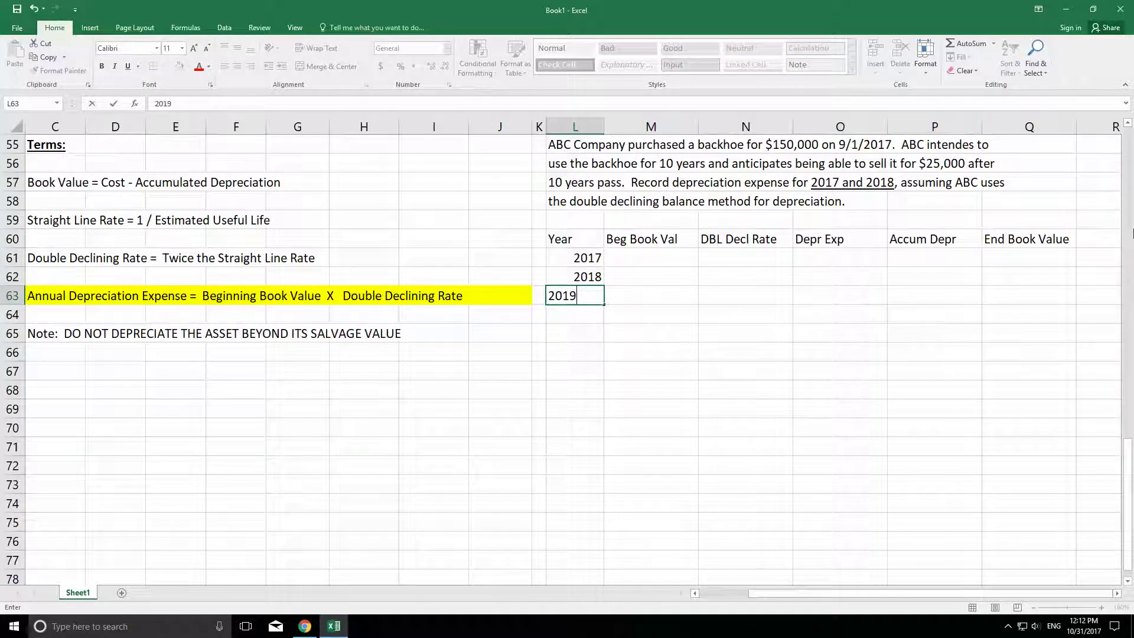
key("Return")
type("202")
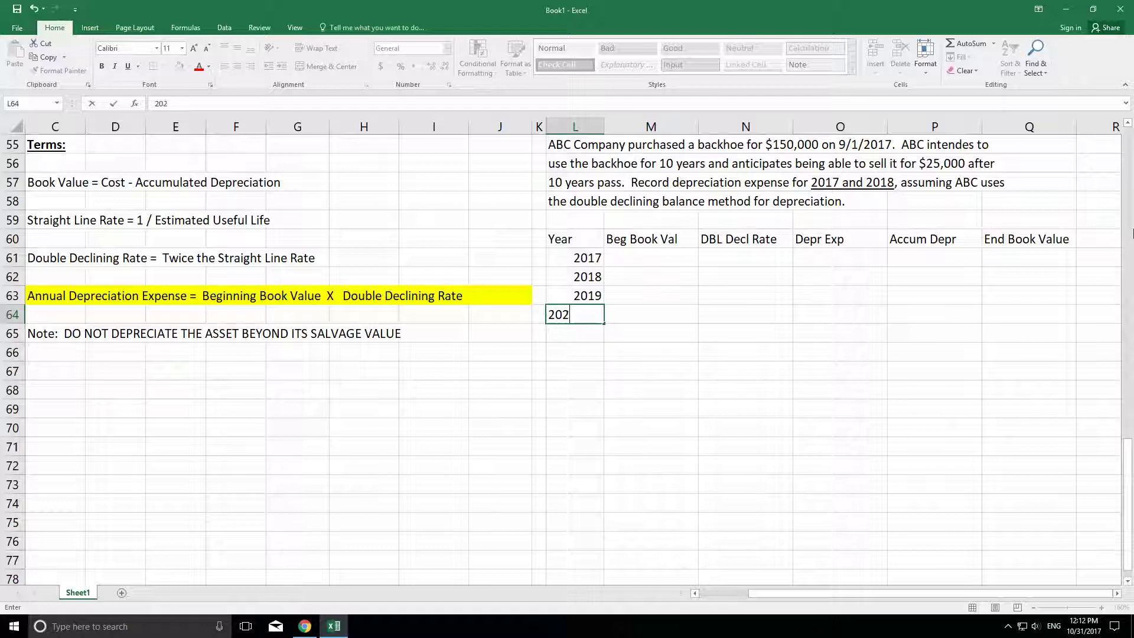
key("Return")
key("Up")
key("Up")
key("Up")
key("Up")
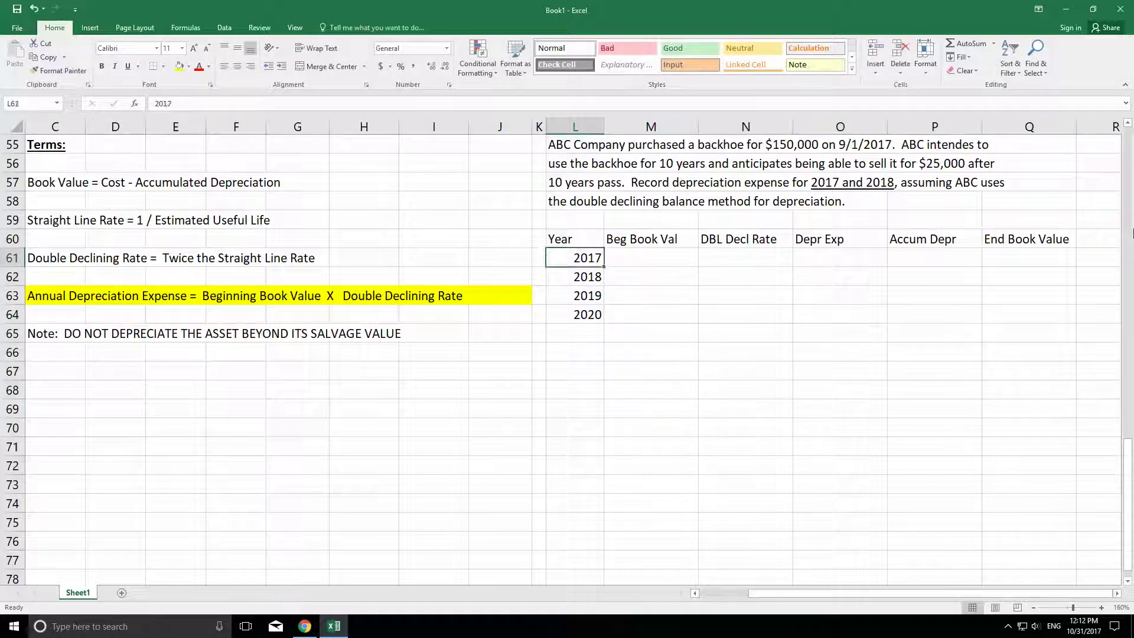
Center the Year heading and the four years in L60:L64.
key("Right")
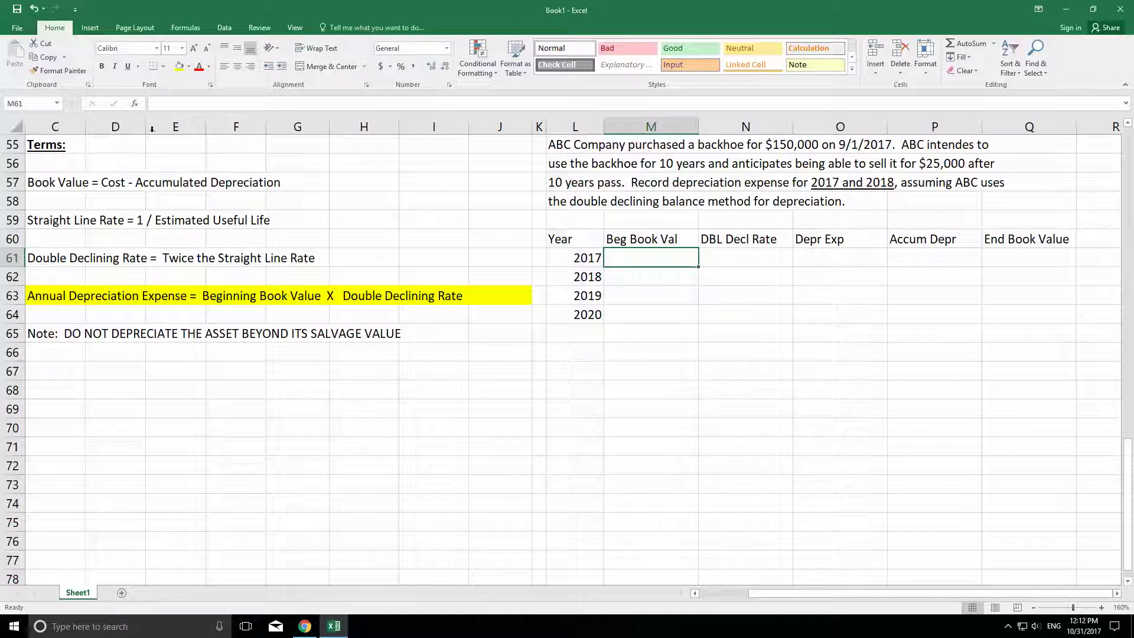
left_click(57, 182)
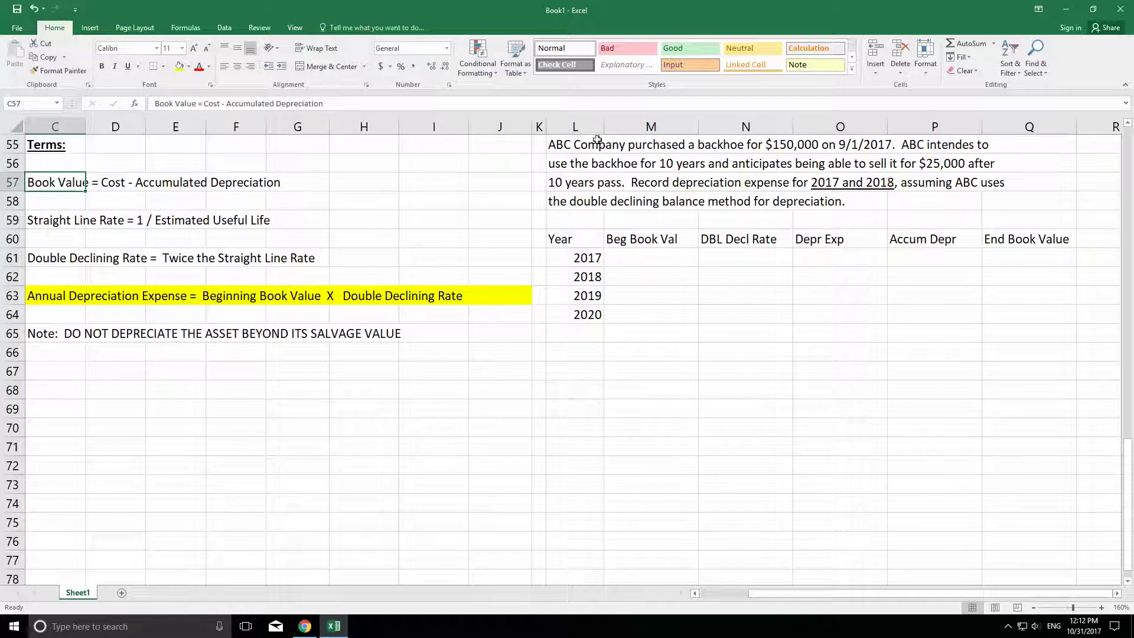
left_click_drag(575, 249, 575, 315)
left_click(237, 66)
left_click(650, 295)
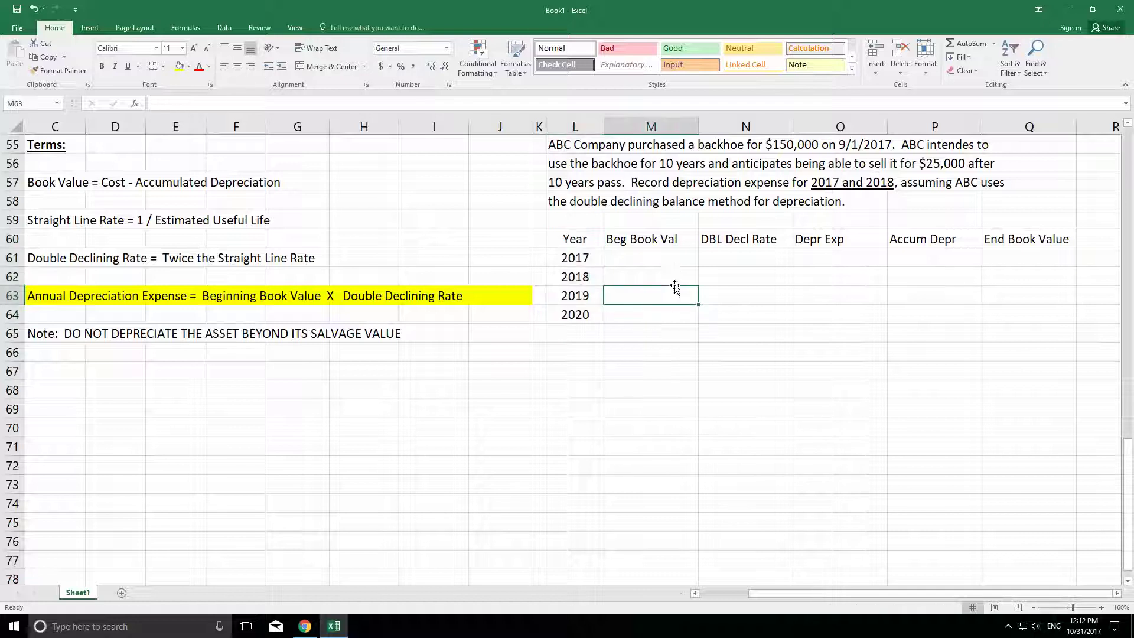
Enter 150000 in M61 as the beginning book value for 2017.
left_click(649, 258)
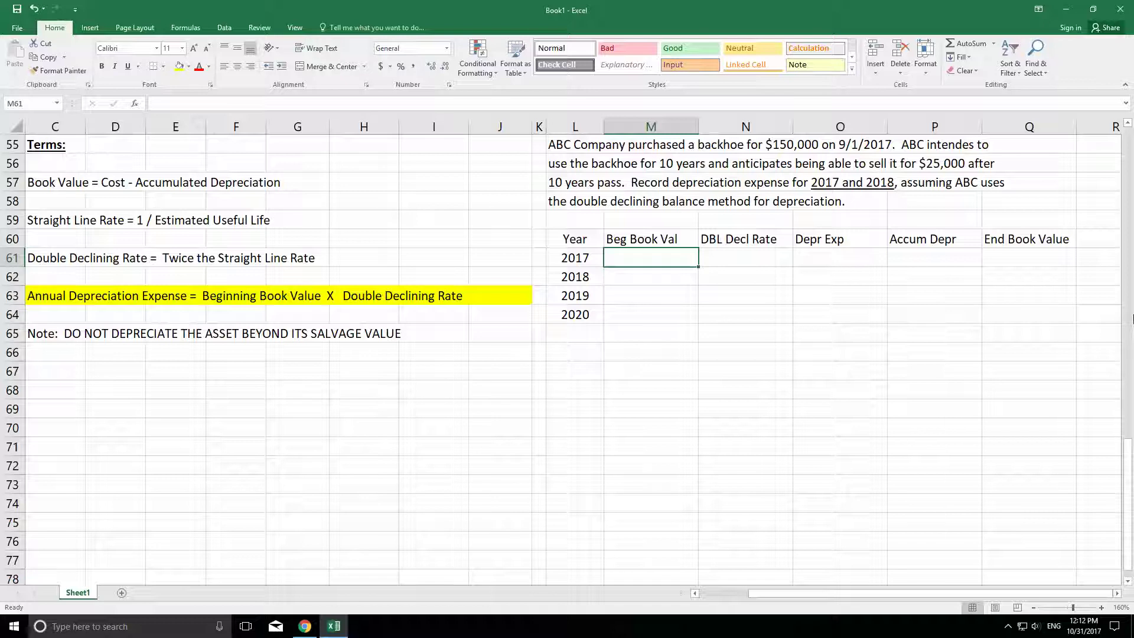
type("150000")
key("Return")
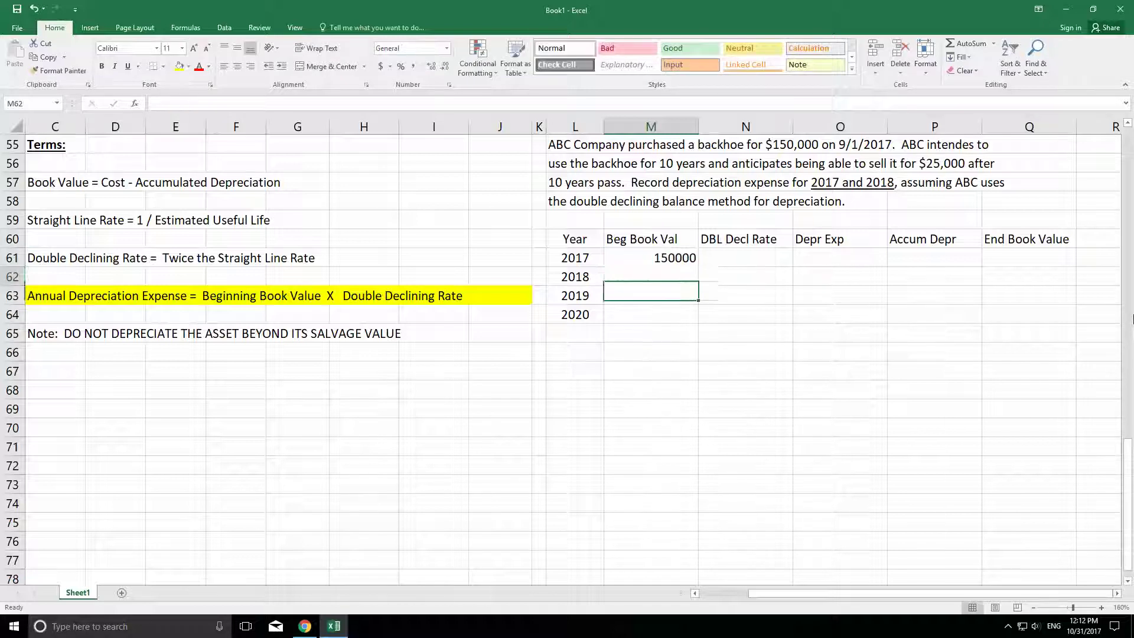
key("Up")
key("Right")
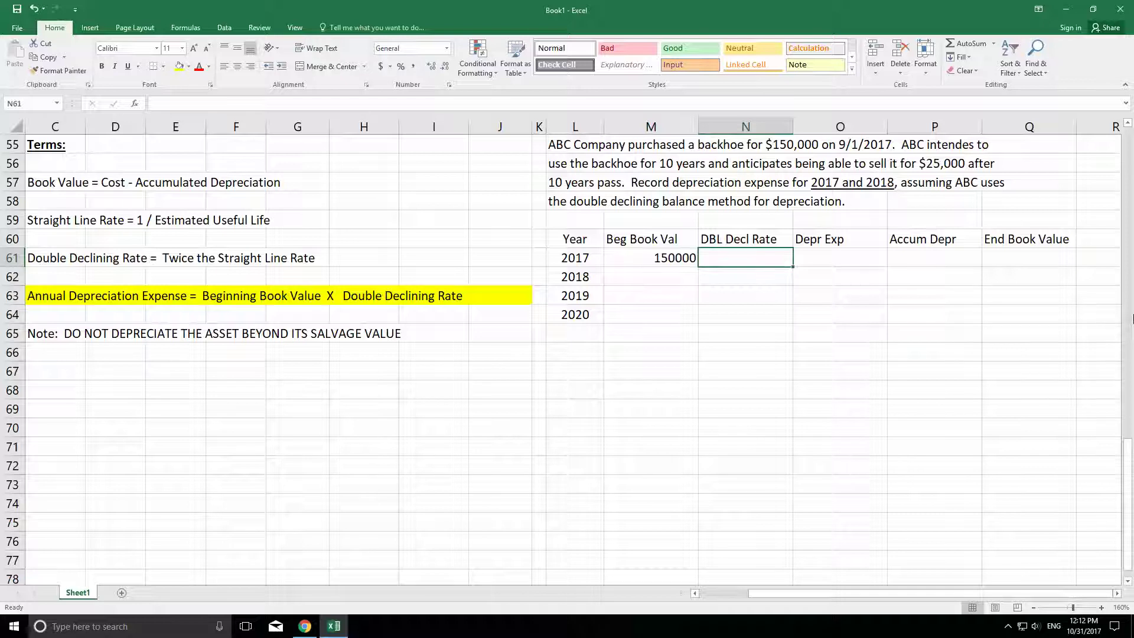
Enter "1/10 per year" in H59 beside the Straight Line Rate formula.
left_click(353, 224)
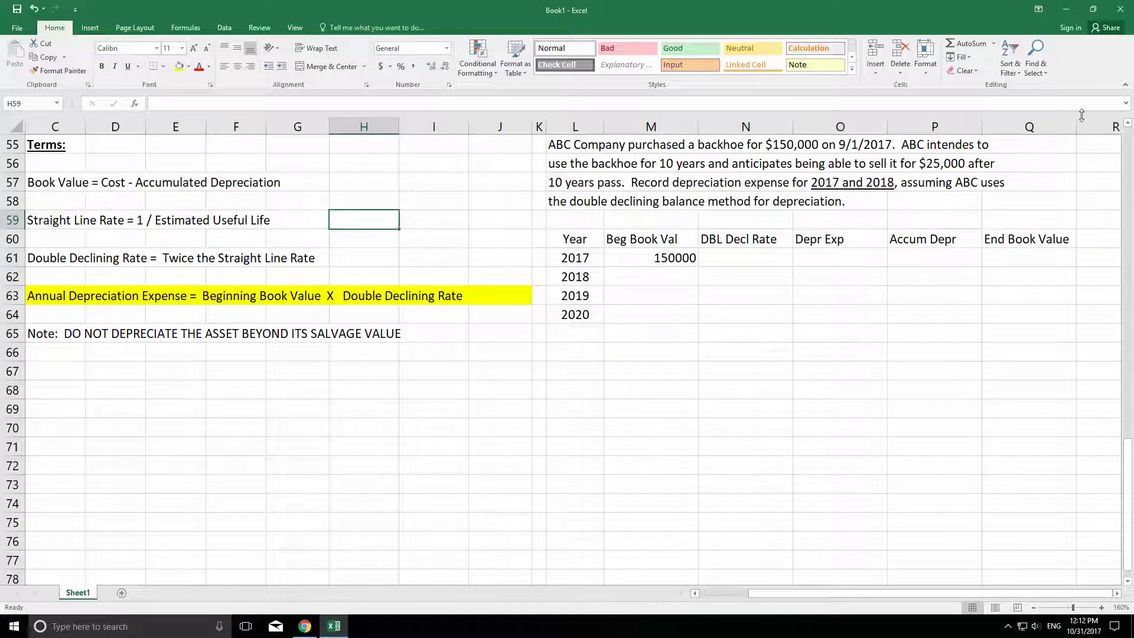
type("1/")
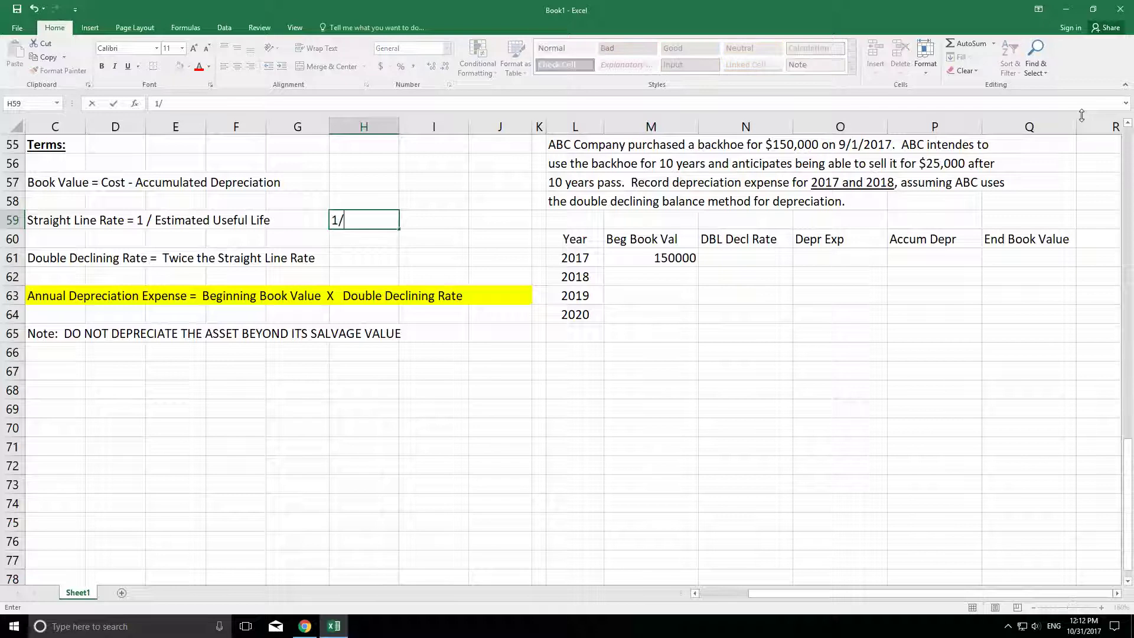
type("10 per year")
key("Return")
key("Return")
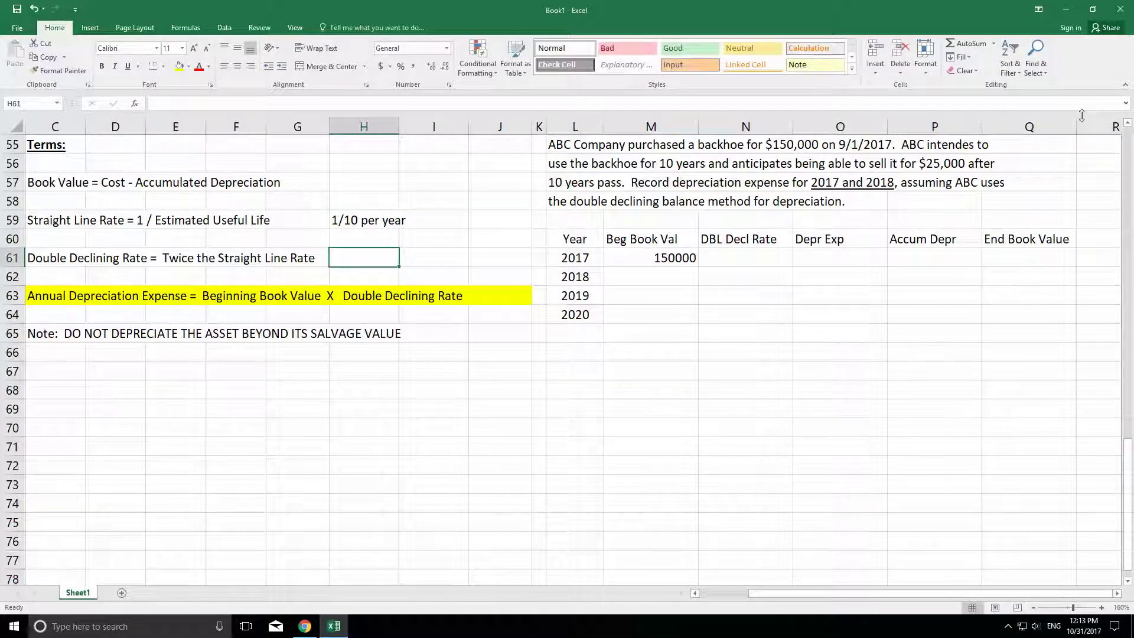
Enter "2/10 per year = 1/5 per year = .20" in H61 beside the Double Declining Rate definition.
type("2/10")
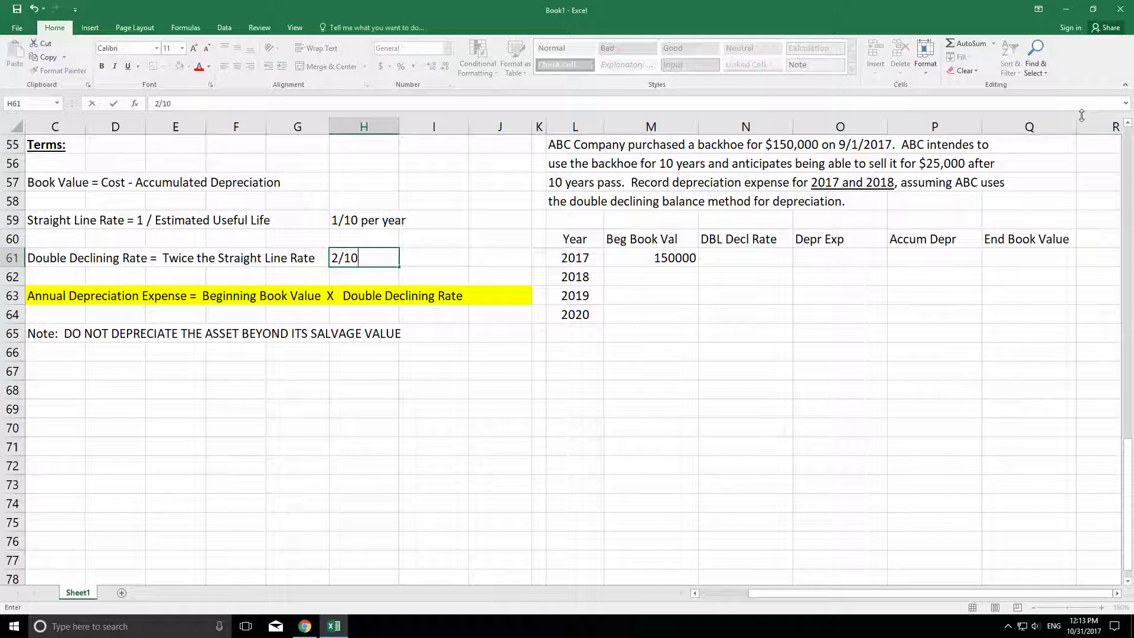
type(" per year = 1/8")
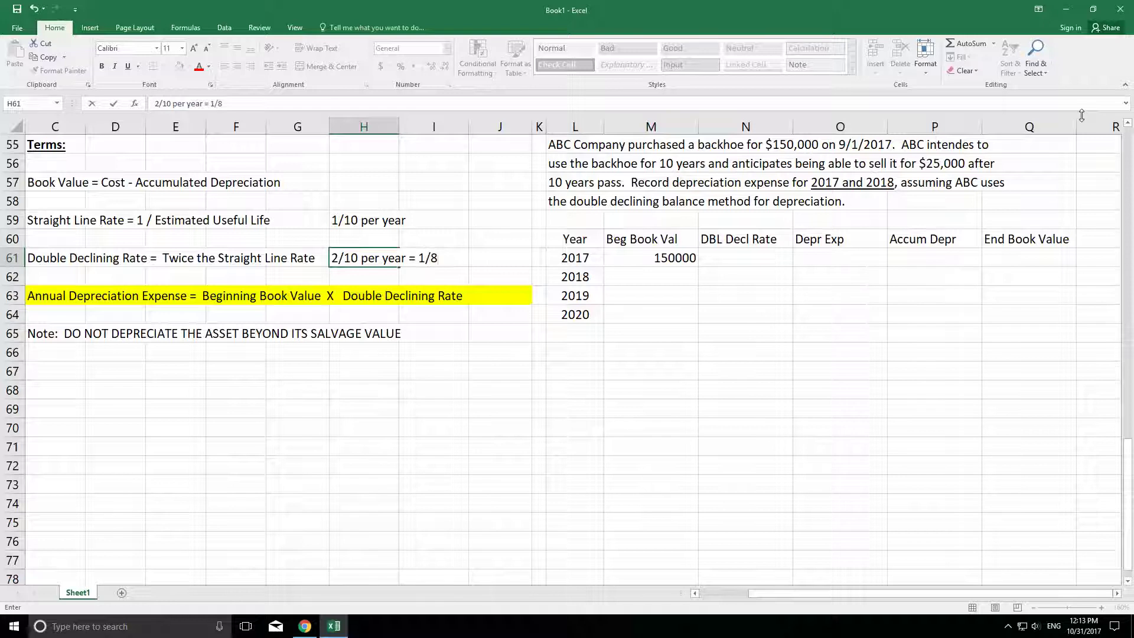
key("BackSpace")
type("5 per year = .20")
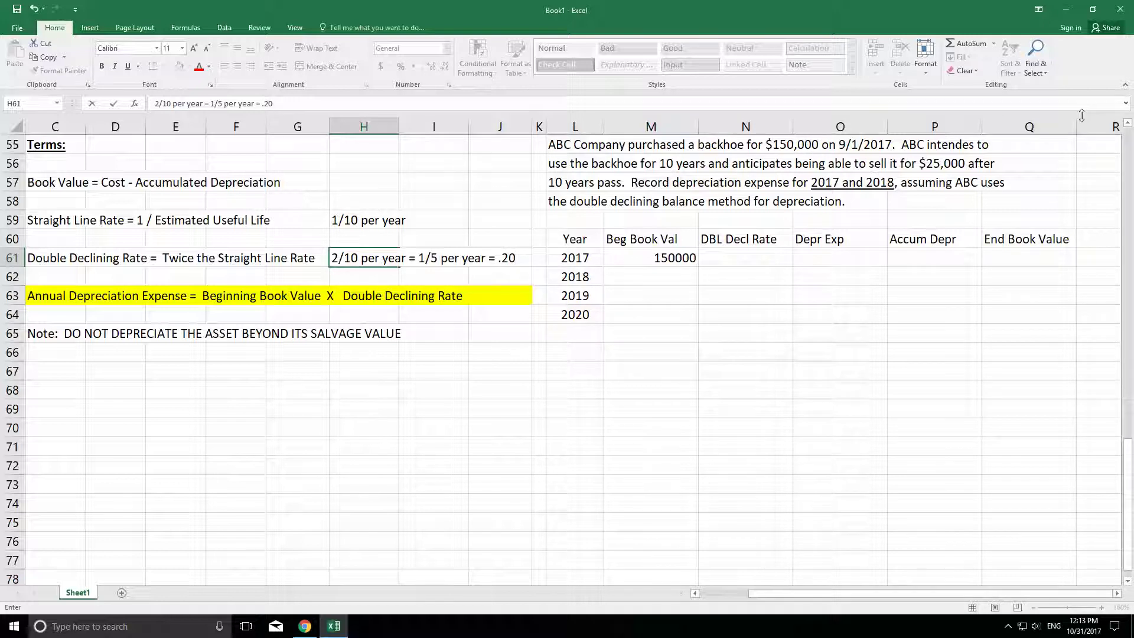
key("Left")
key("Left")
key("Left")
key("Right")
key("Right")
key("Right")
key("Right")
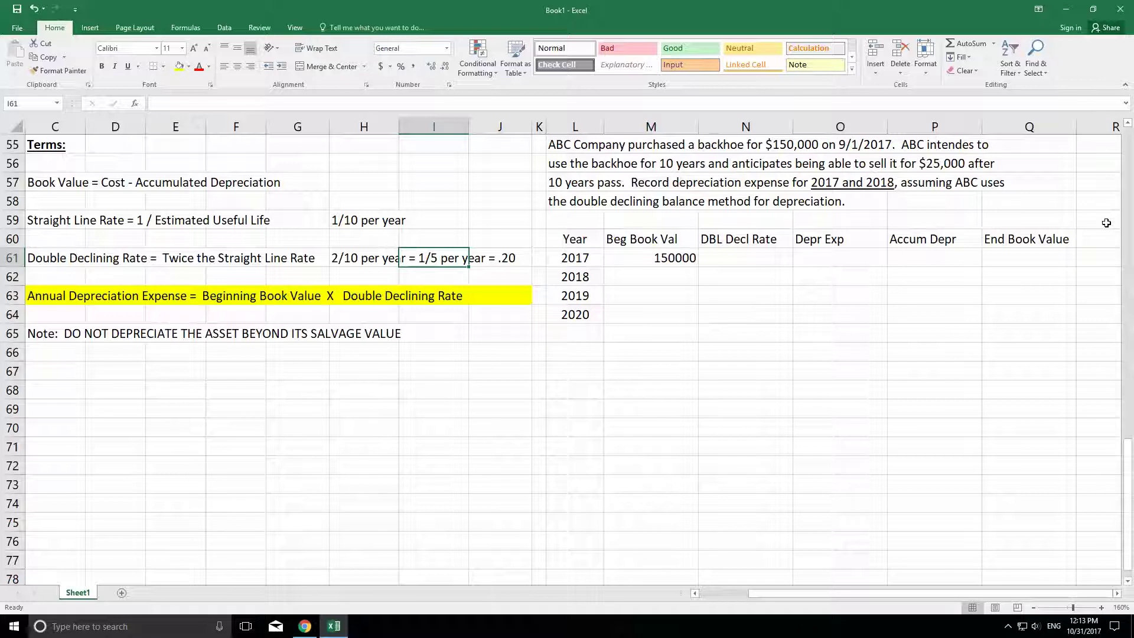
left_click(757, 262)
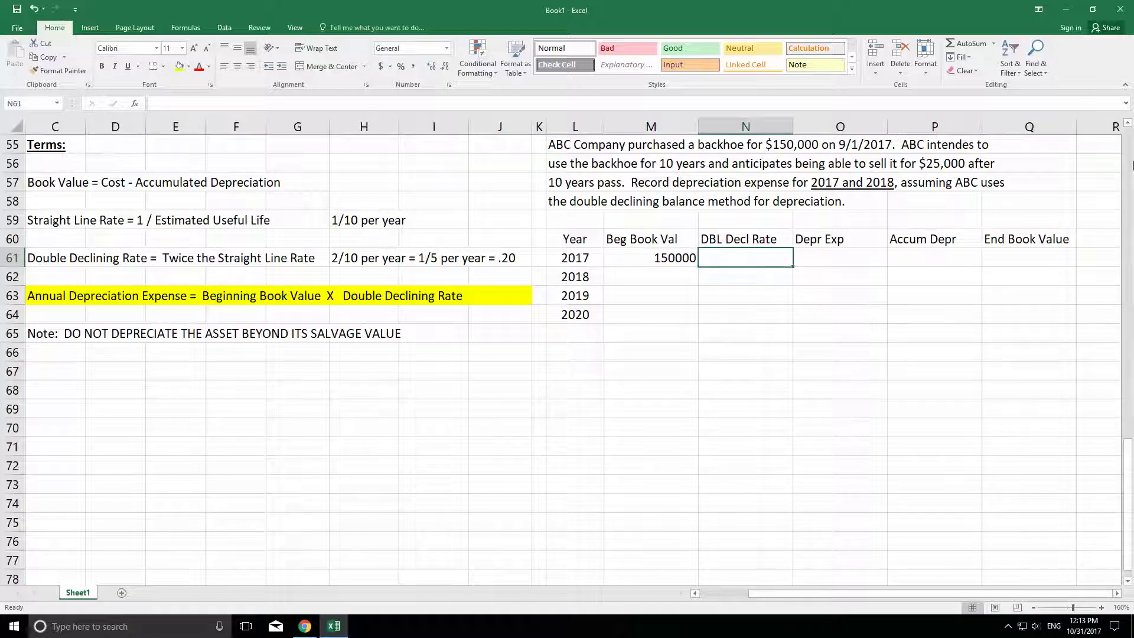
Enter ".2 X (4/12)" in N61 as the 2017 double declining rate and center it.
type(".2")
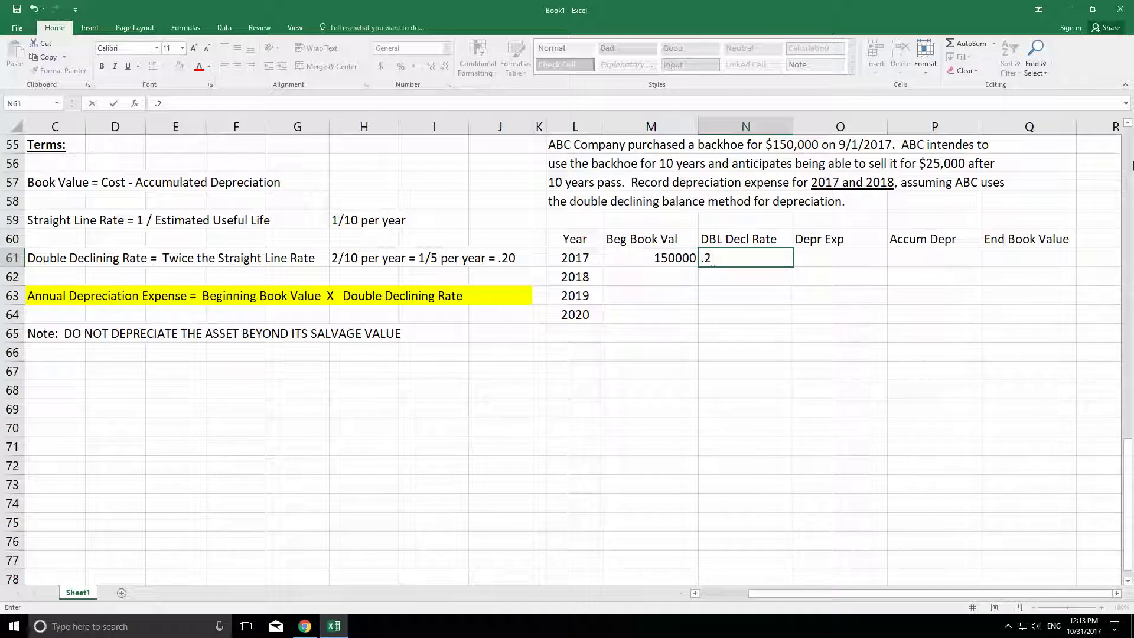
type("X")
type("(4/12)")
key("ctrl+Return")
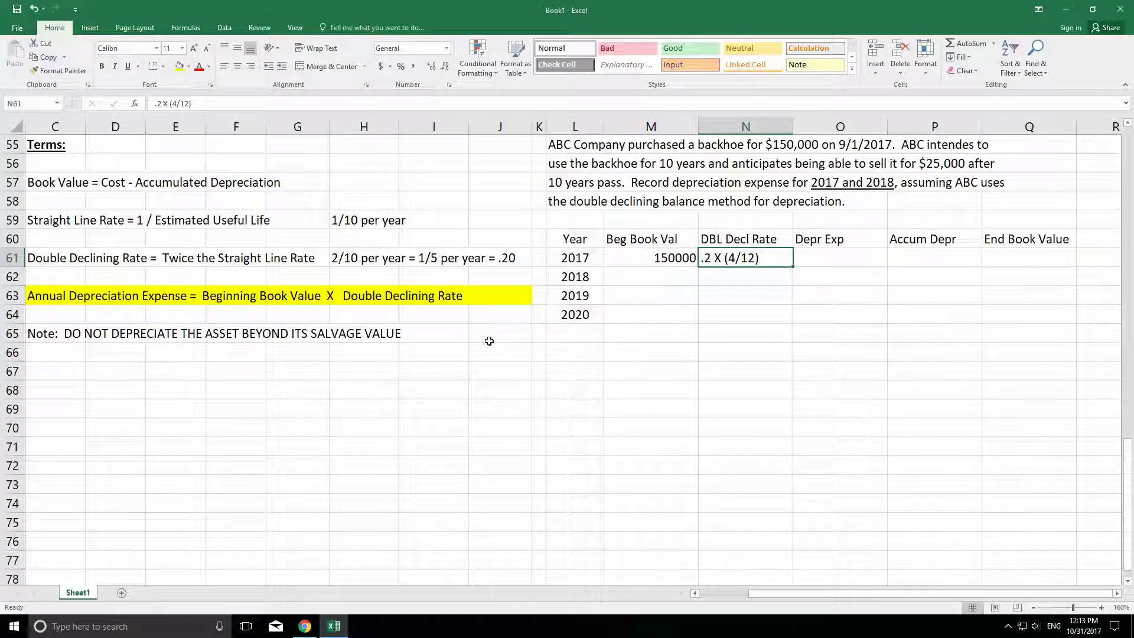
left_click(237, 66)
left_click(800, 387)
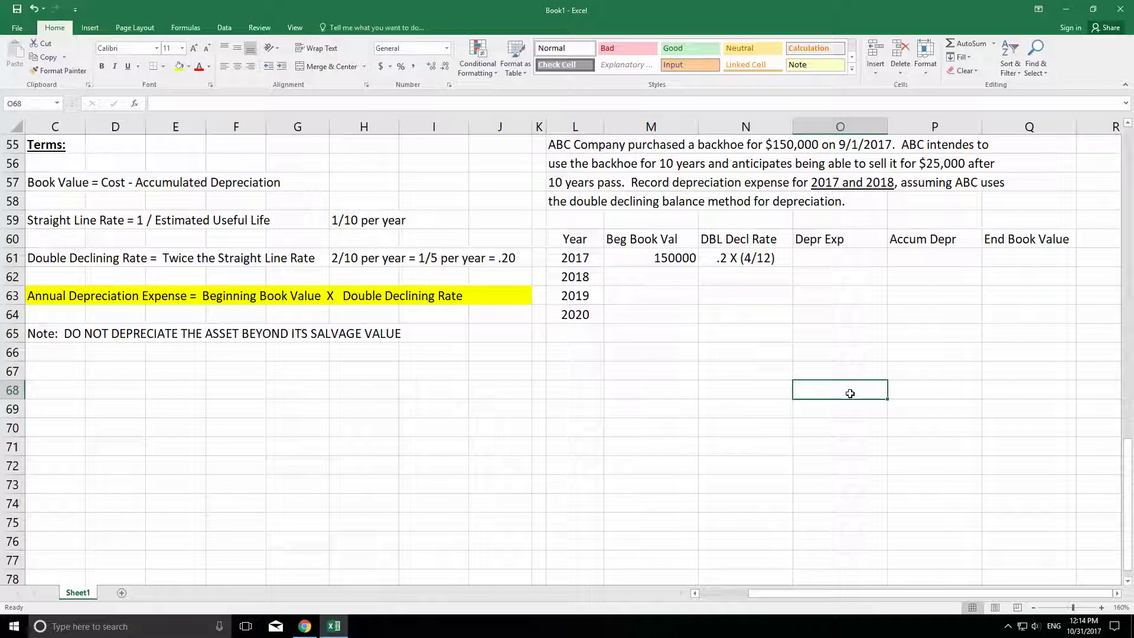
Center the Depr Exp heading in O60.
left_click(827, 239)
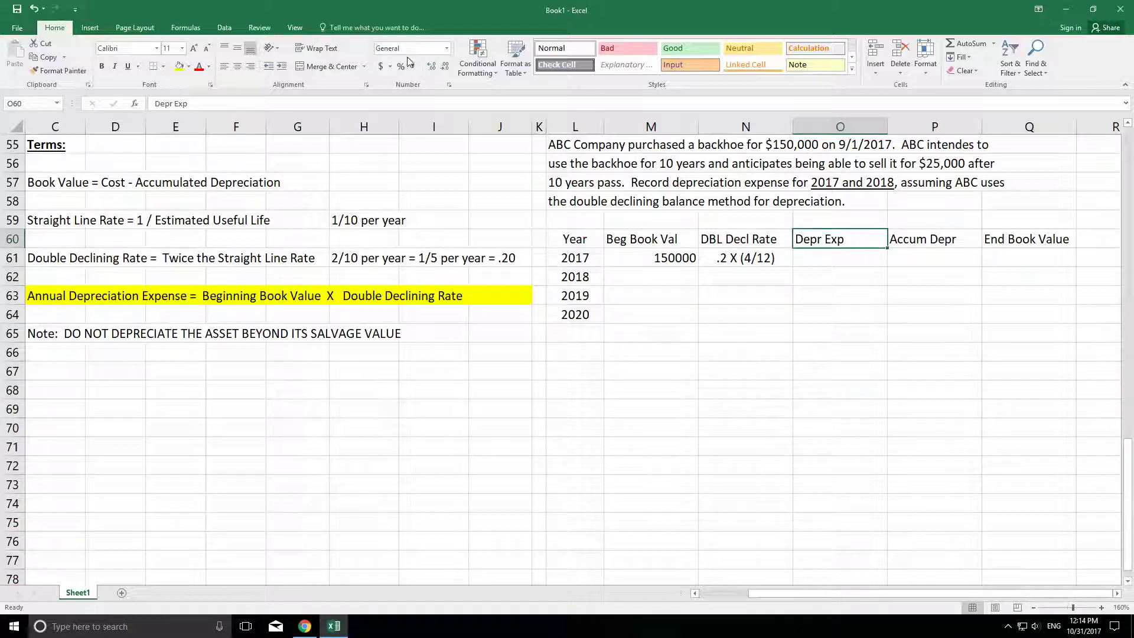
left_click(237, 67)
left_click(786, 349)
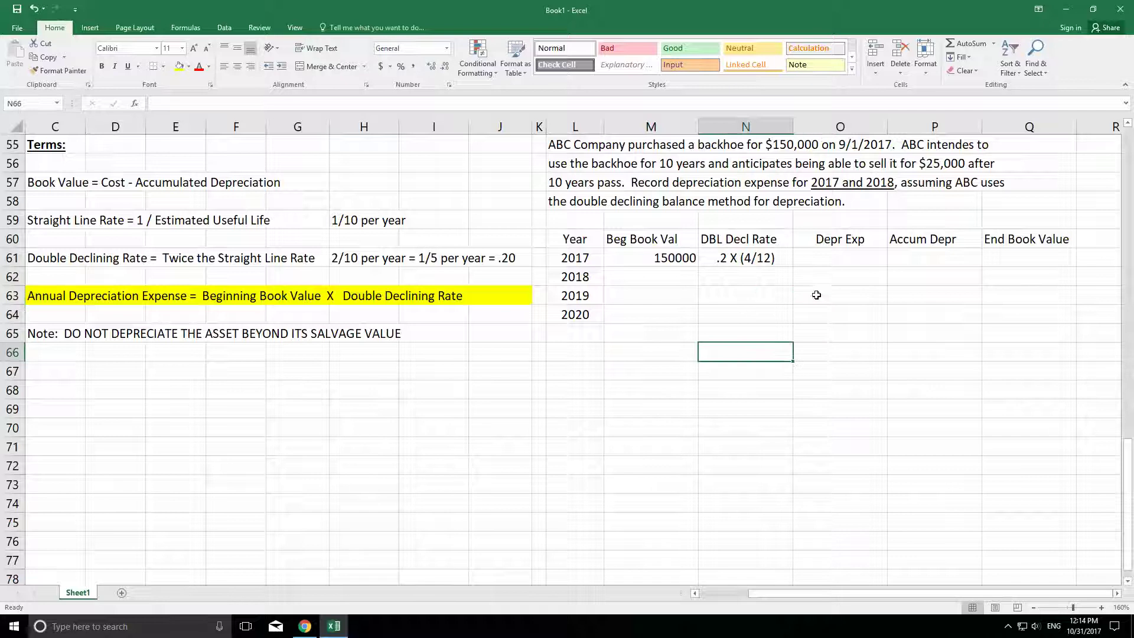
Calculate the 2017 depreciation expense in O61 with the formula =M61*.2*(4/12).
left_click(818, 258)
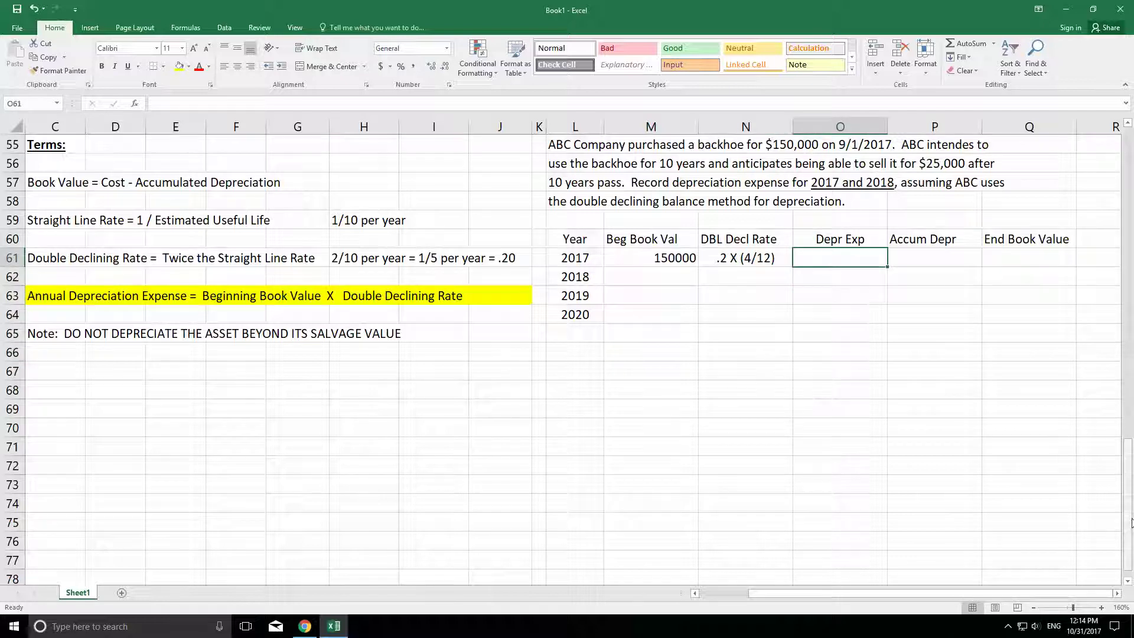
type("=")
key("Left")
key("Left")
key("Left")
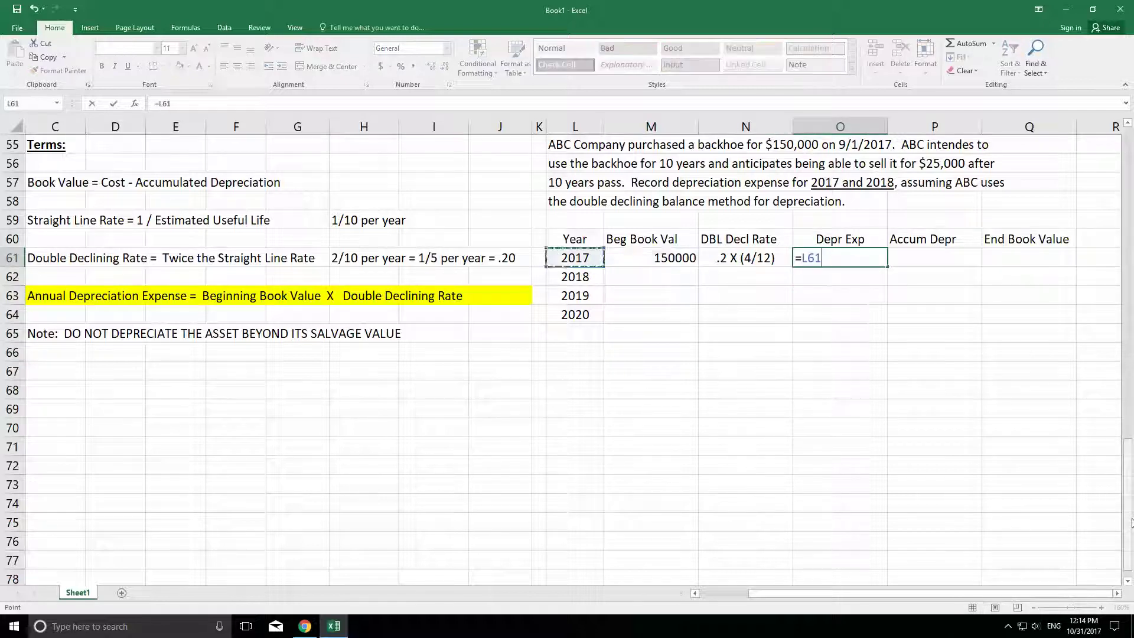
key("Right")
type("*.2*")
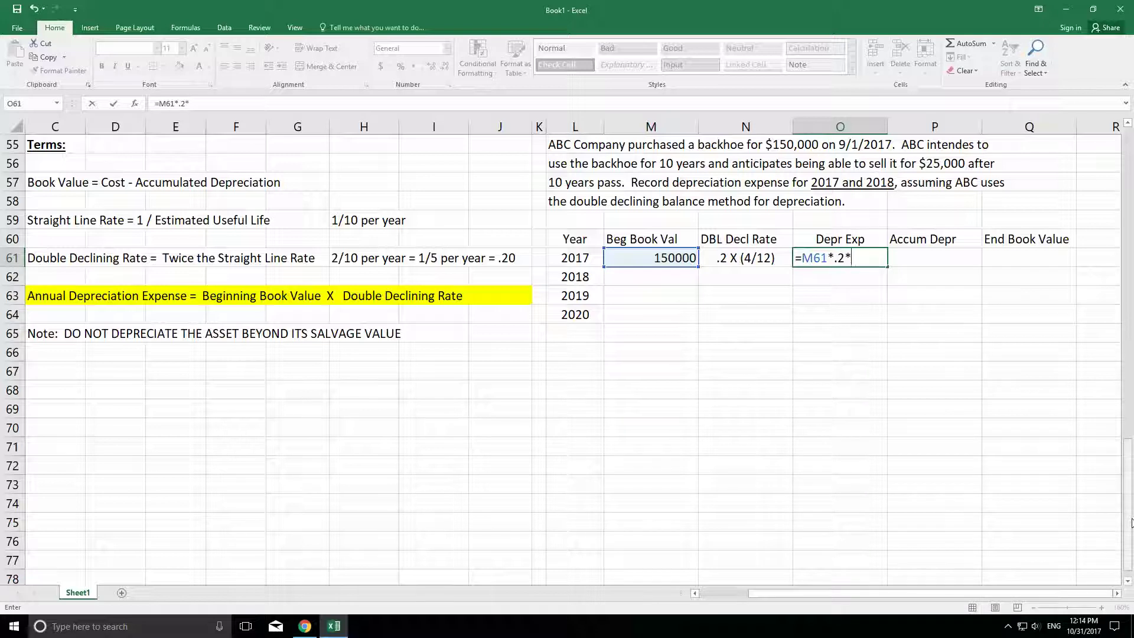
type("(4/12)")
key("Return")
key("Up")
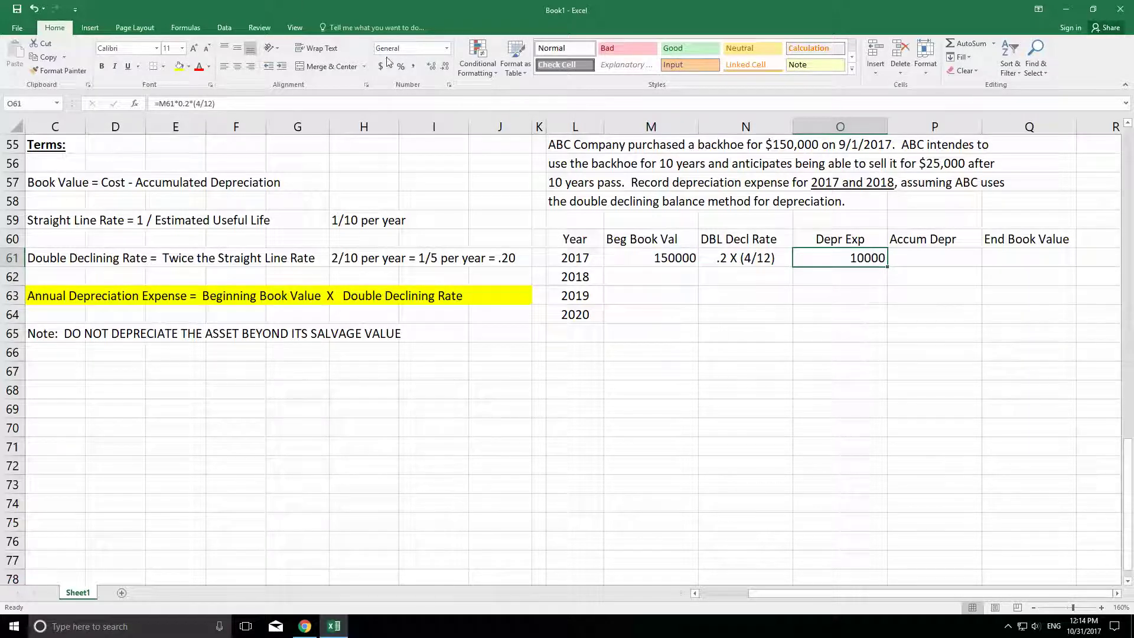
Apply the comma number format to the 2017 depreciation expense in O61 and beginning book value in M61.
left_click(416, 71)
left_click(883, 313)
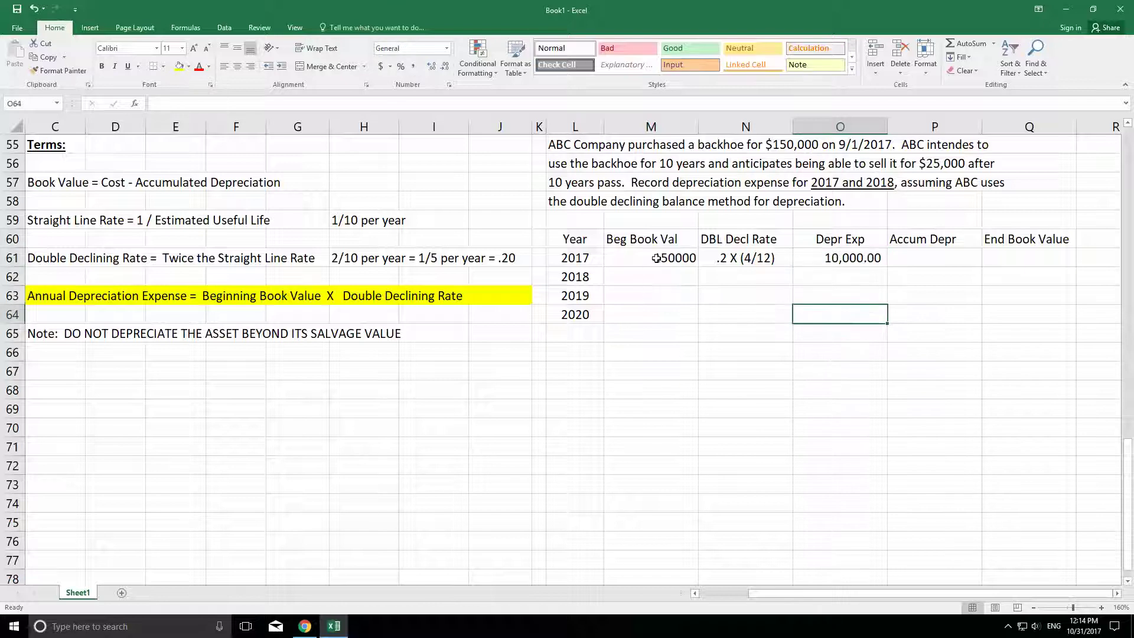
left_click(649, 257)
left_click(412, 66)
left_click(730, 298)
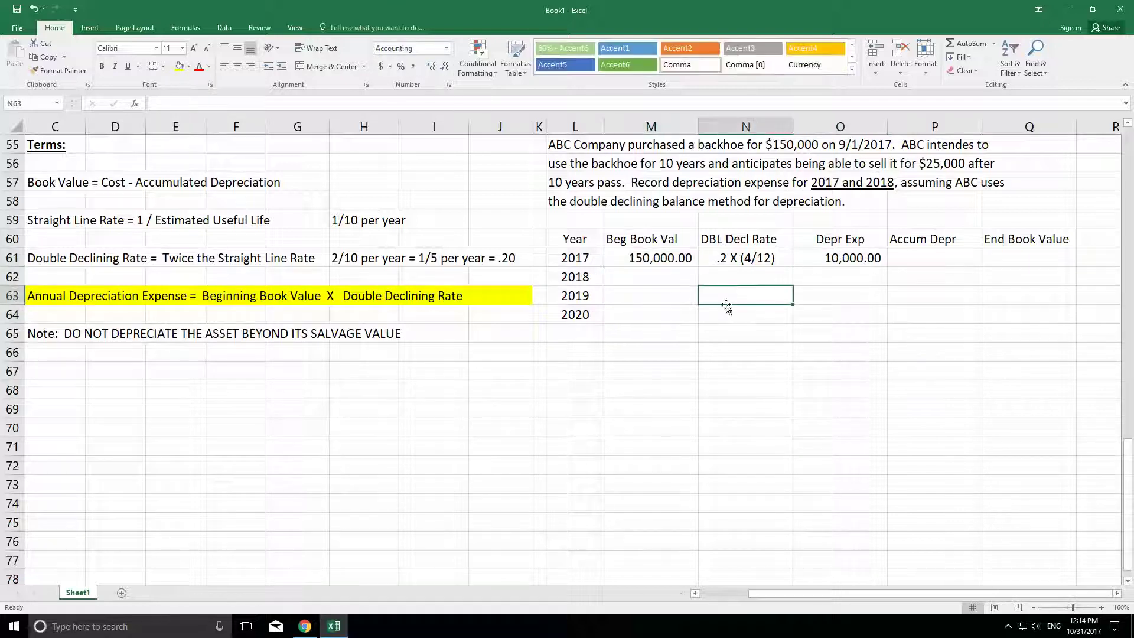
Enter =O61 in P61 as the 2017 accumulated depreciation.
left_click(832, 261)
left_click(910, 256)
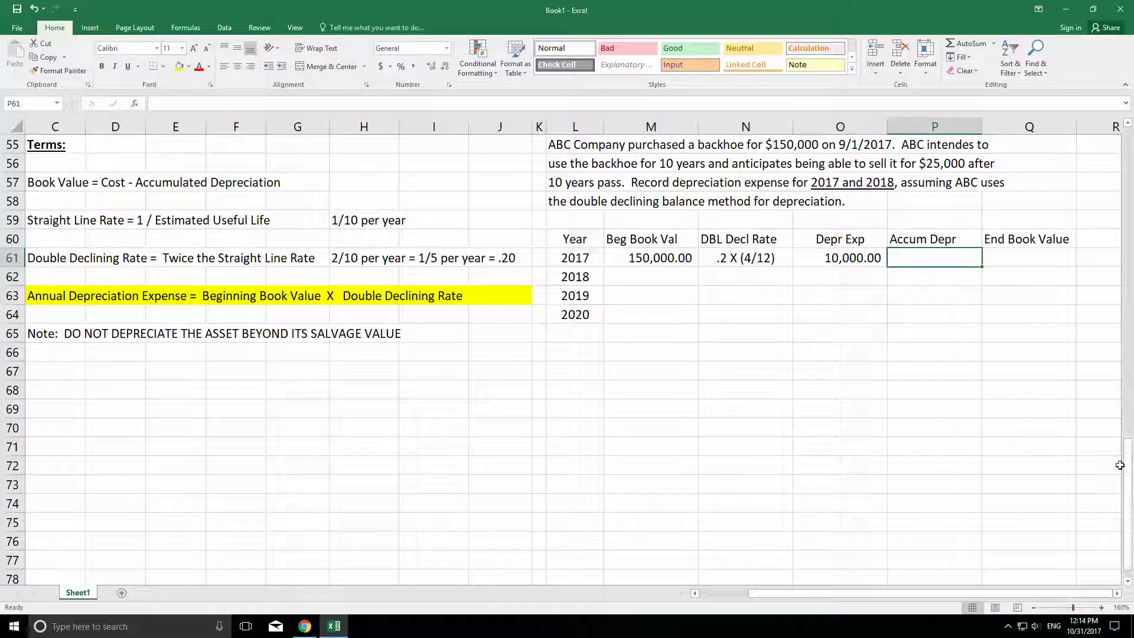
type("=")
key("Left")
key("Return")
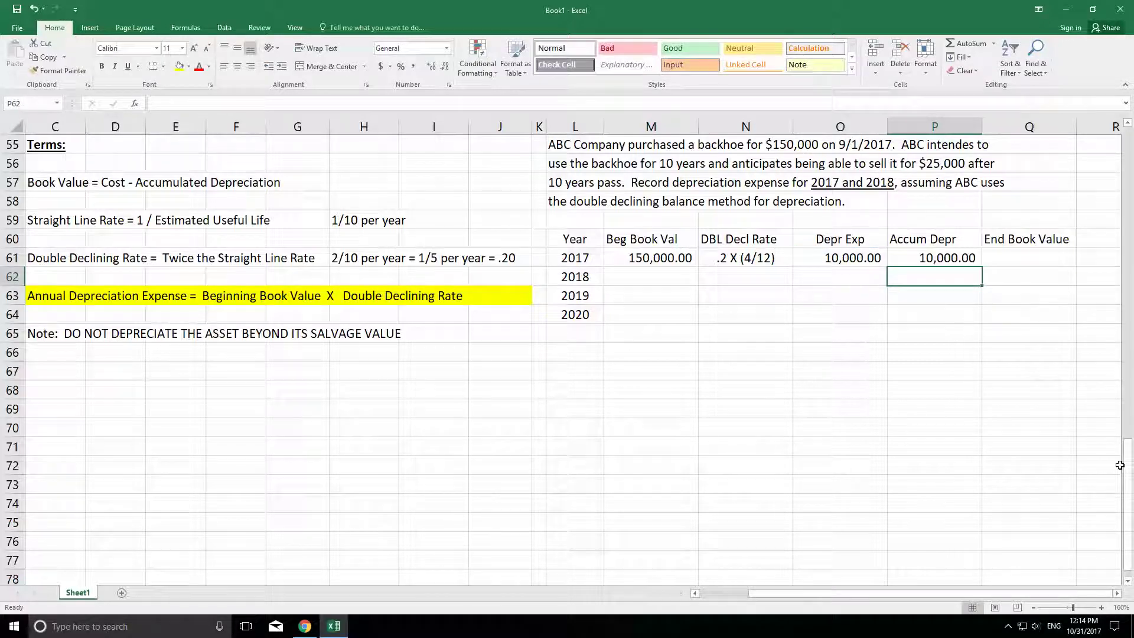
Calculate the 2017 ending book value in Q61 with the formula =M61-P61.
key("Up")
key("Right")
scroll(1120, 465, "right", 1)
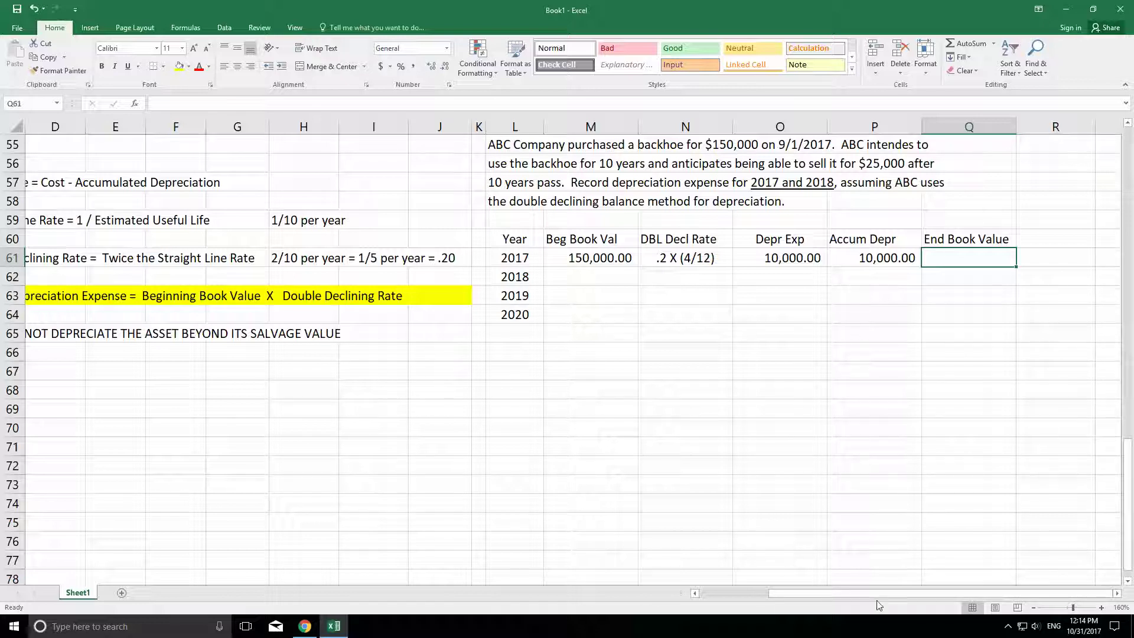
left_click_drag(878, 600, 844, 598)
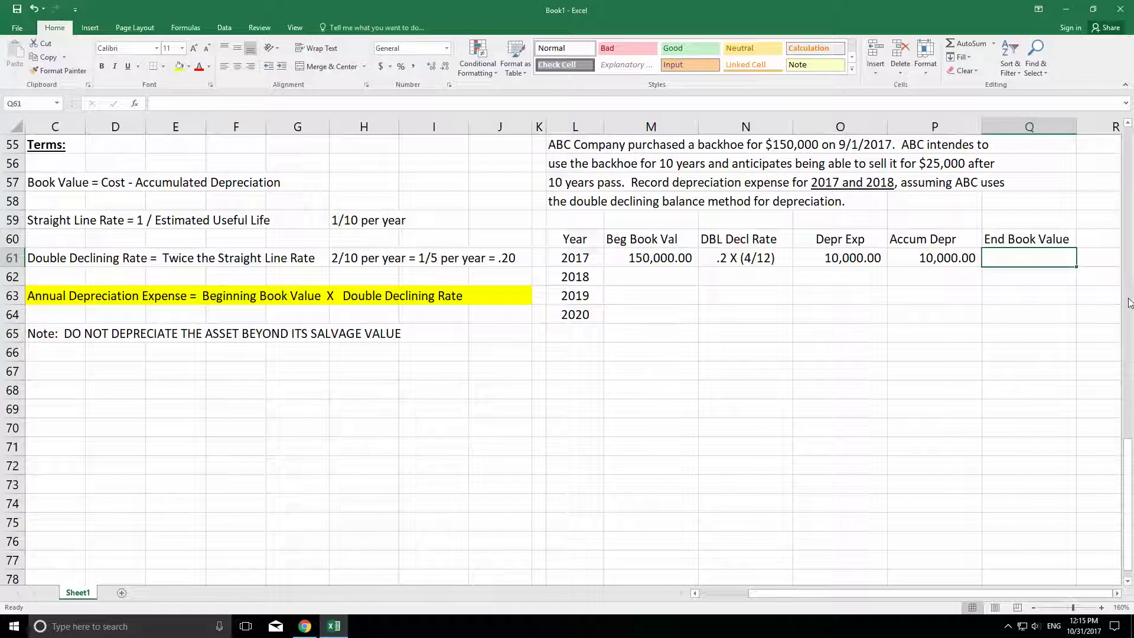
type("=")
key("Left")
key("Left")
key("Left")
key("Left")
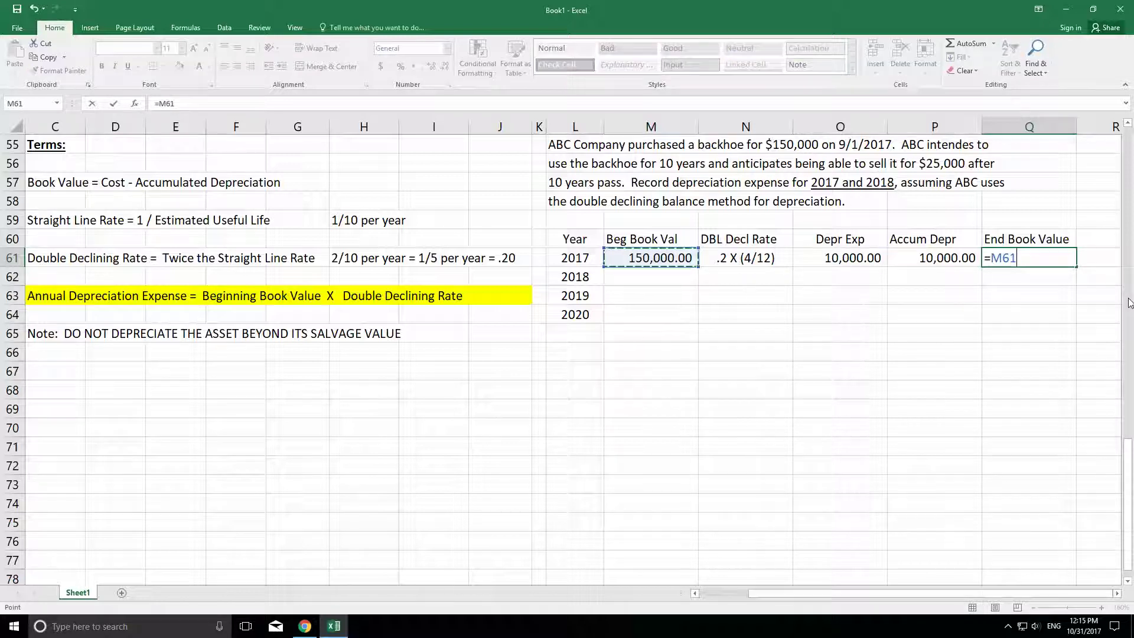
type("-")
key("Left")
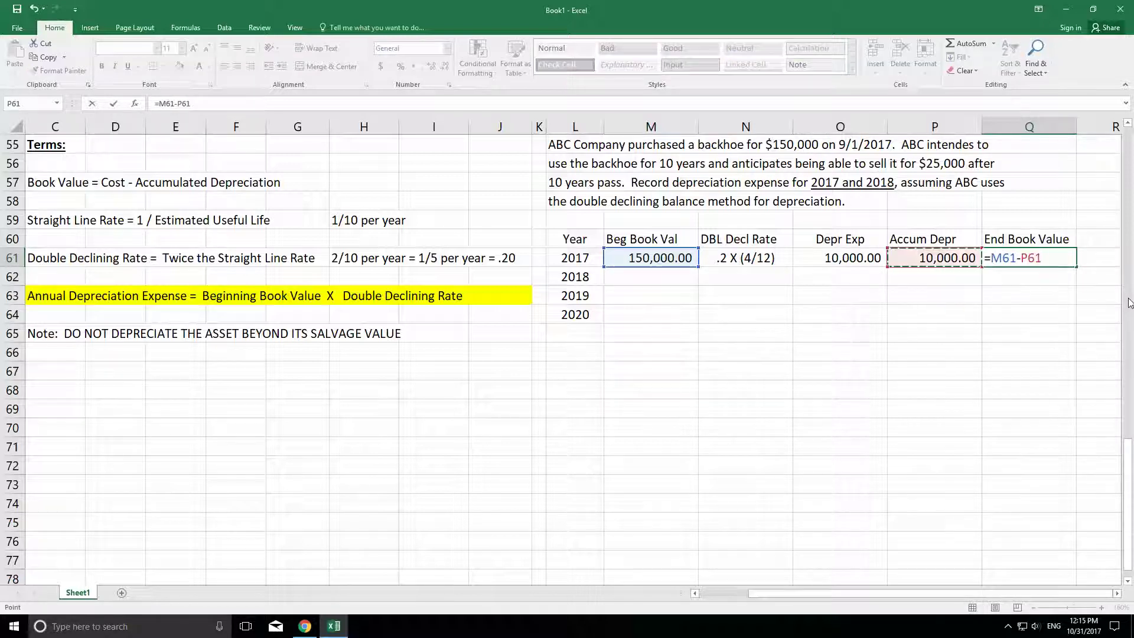
key("Return")
key("Up")
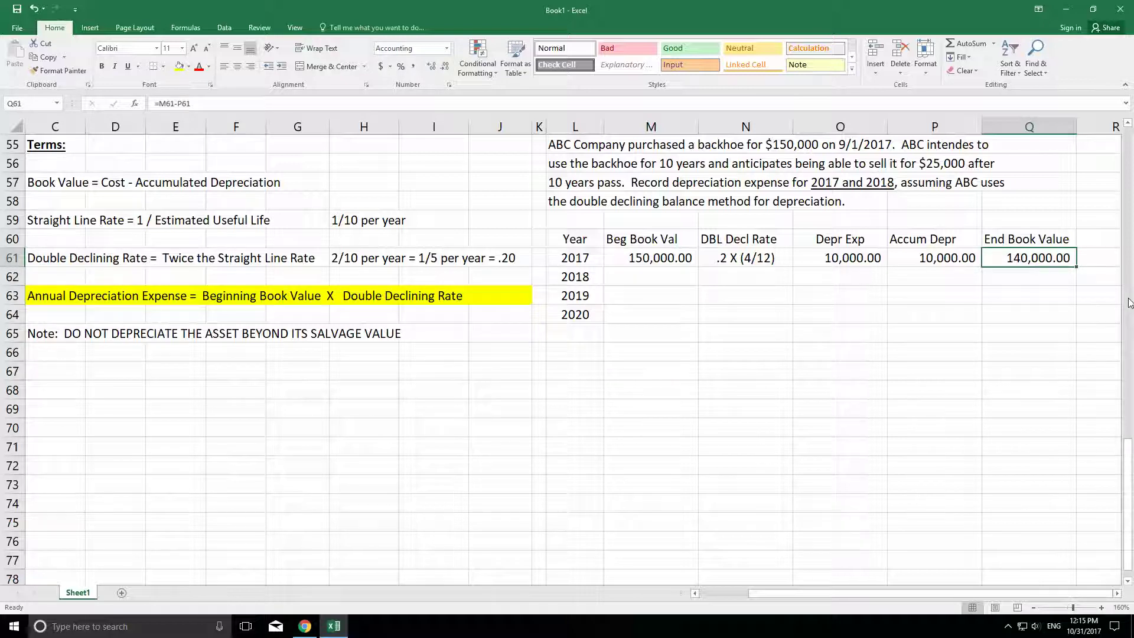
Carry the 2017 ending book value into M62 as the 2018 beginning book value with =Q61.
key("Down")
key("Left")
key("Left")
key("Left")
key("Left")
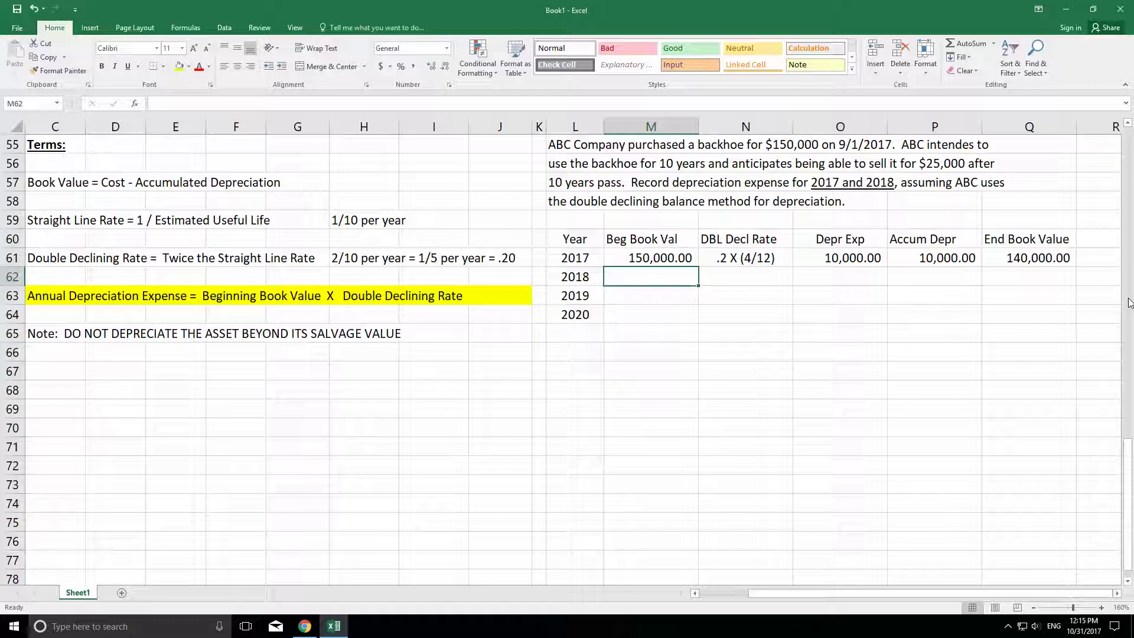
type("=")
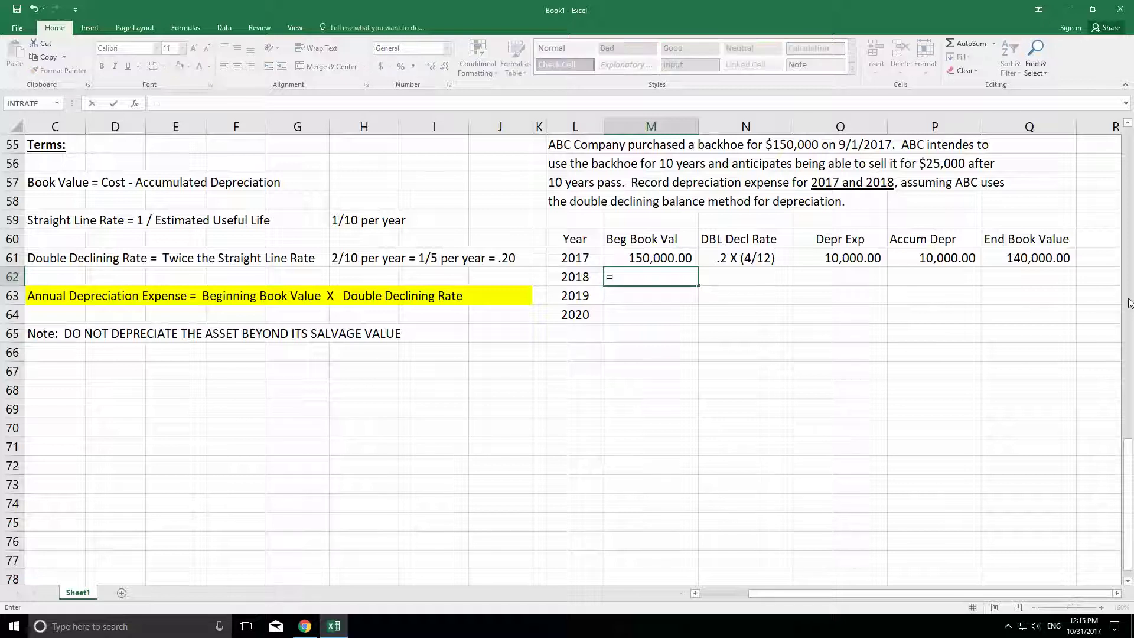
left_click(1028, 258)
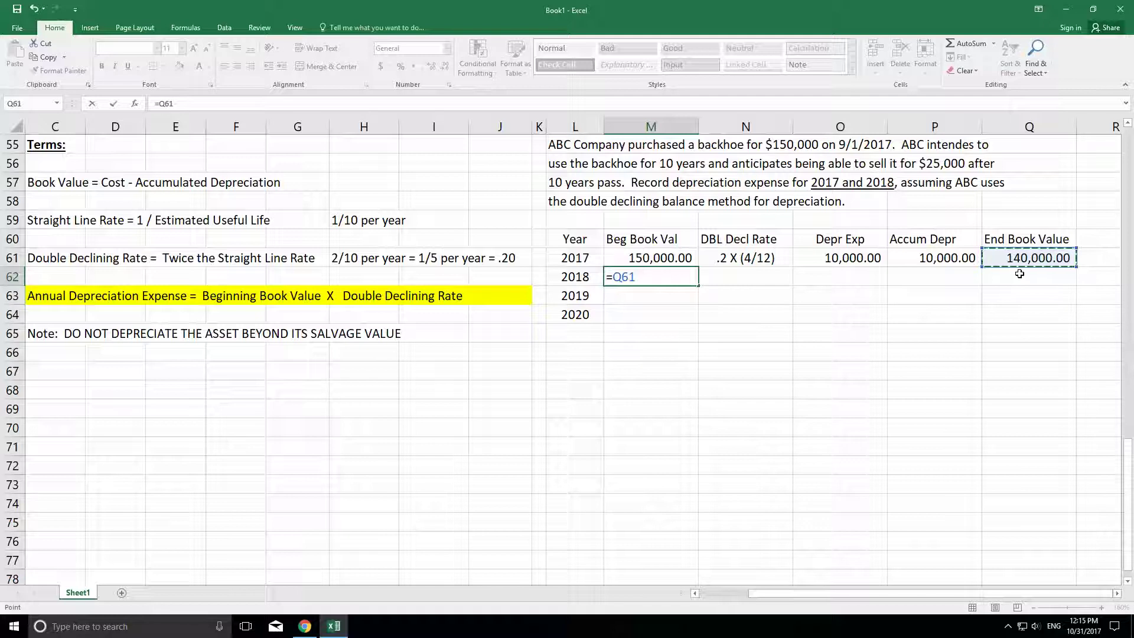
key("Return")
key("Up")
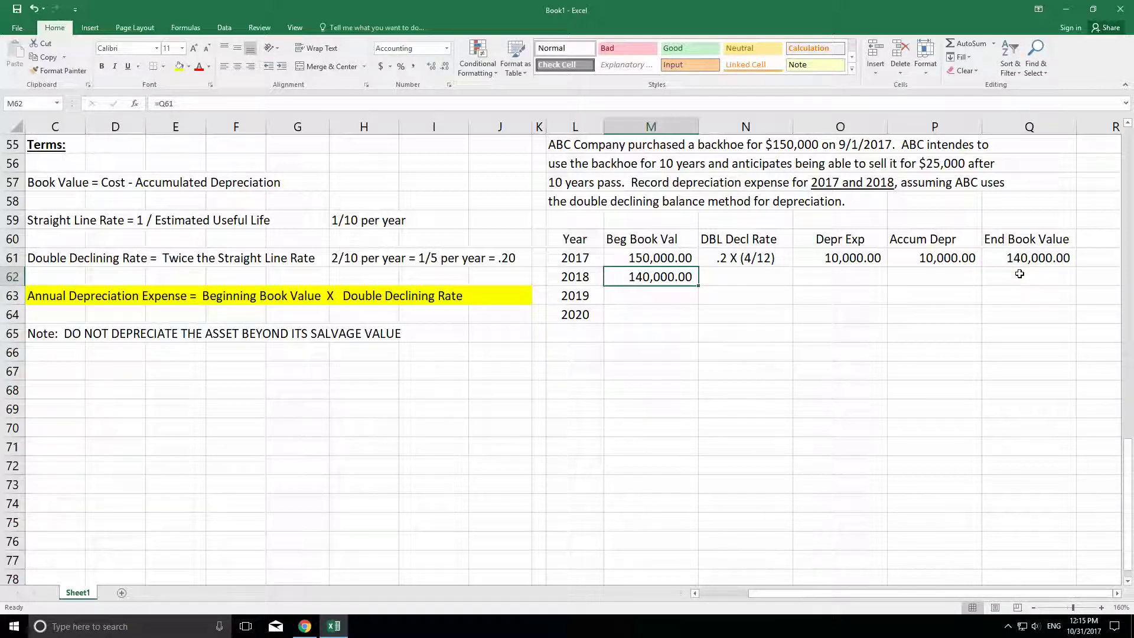
Enter .2 in N62 as the 2018 double declining rate and center it.
key("Right")
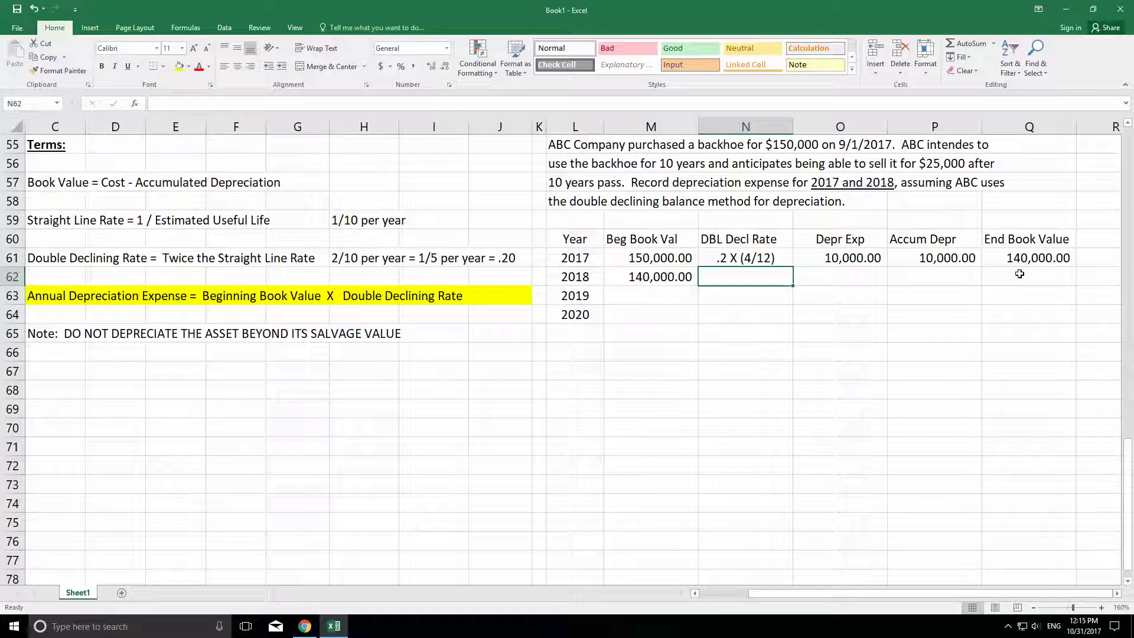
type(".2")
key("Return")
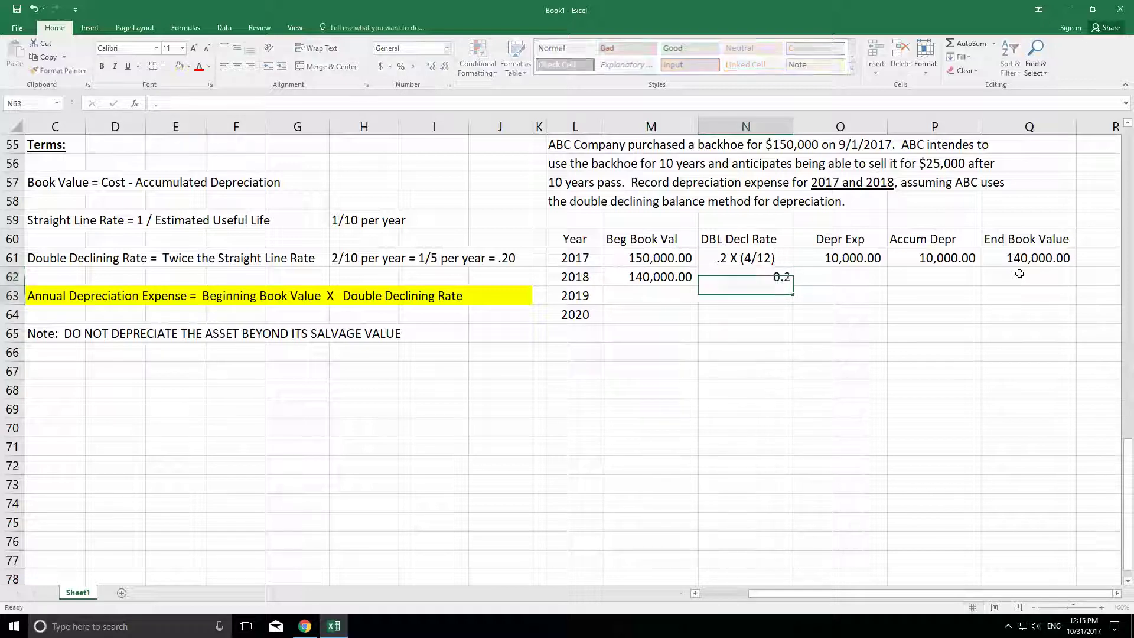
key("Up")
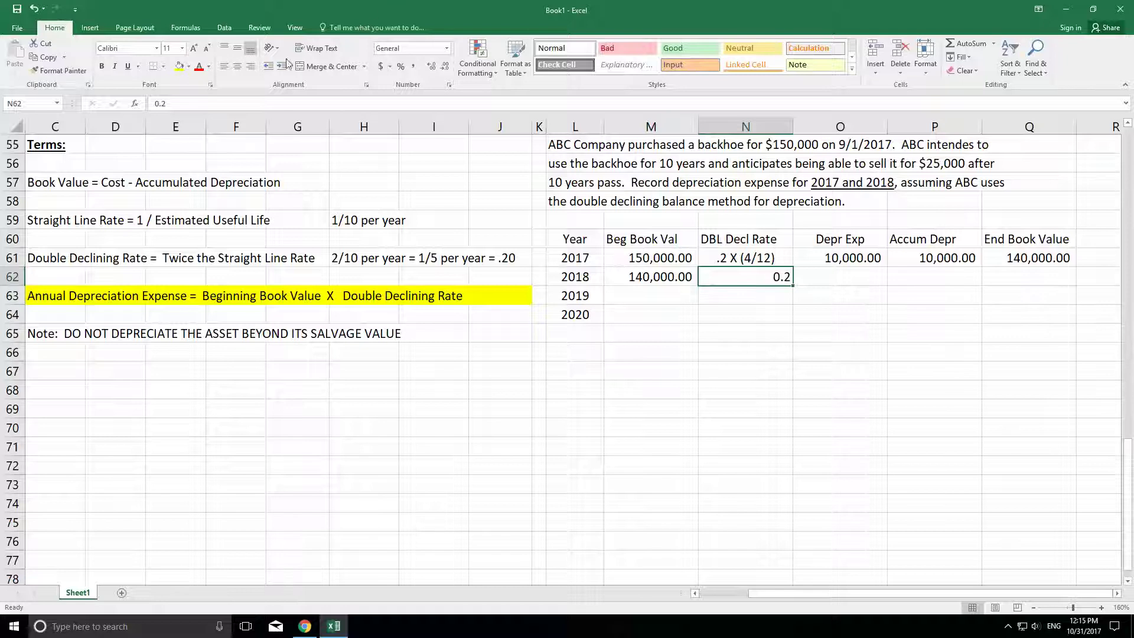
left_click(237, 67)
left_click_drag(549, 276, 567, 297)
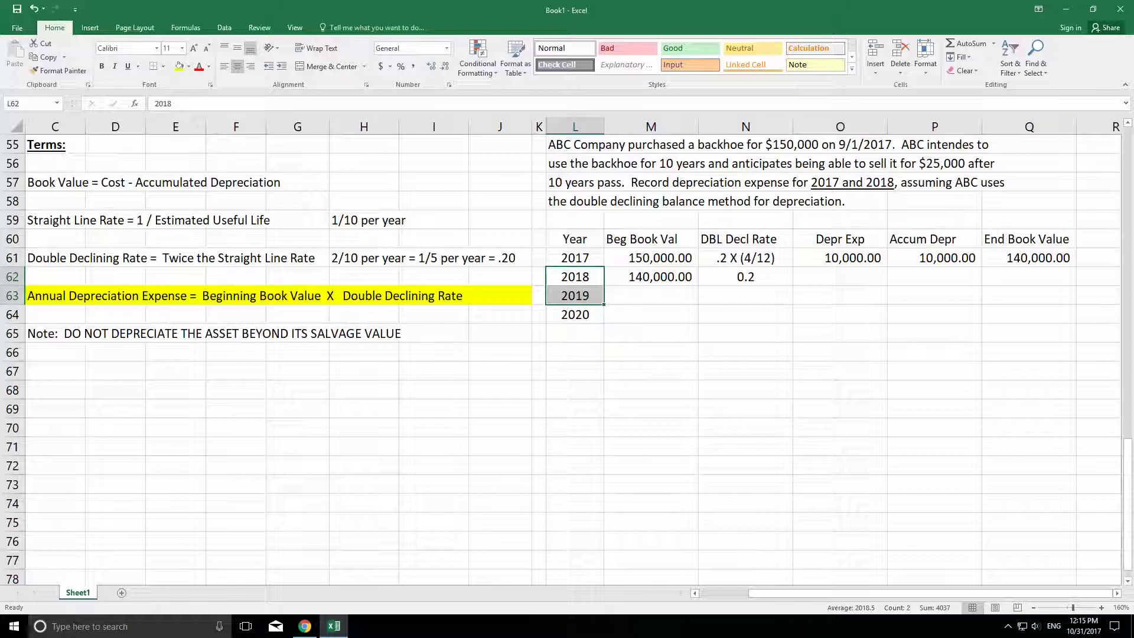
left_click(686, 309)
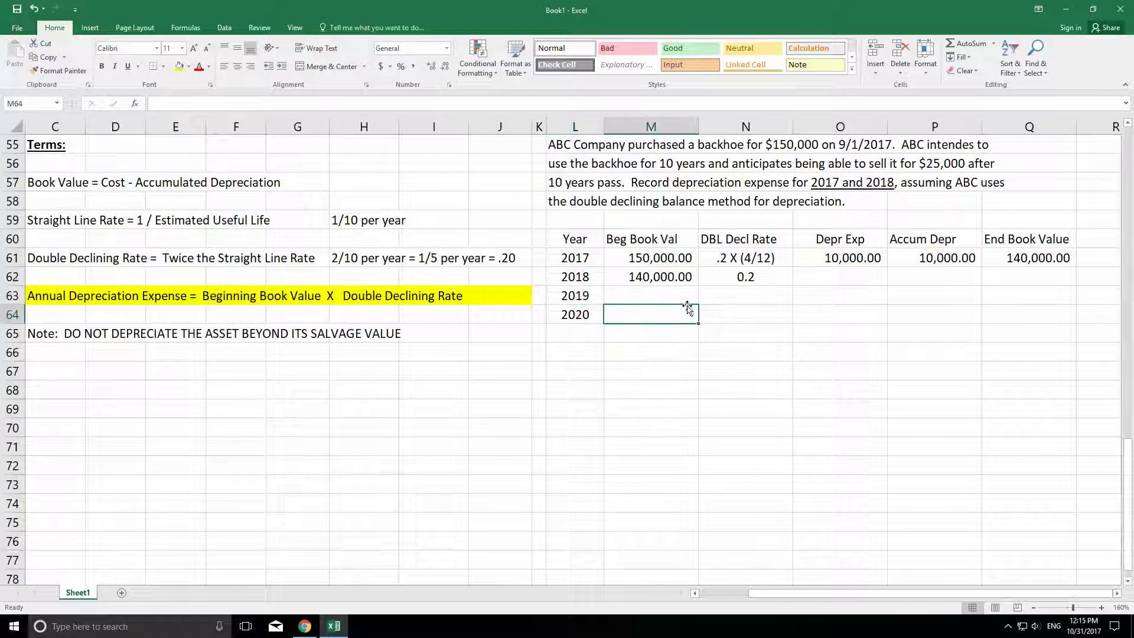
Calculate the 2018 depreciation expense in O62 with the formula =M62*N62.
left_click(668, 277)
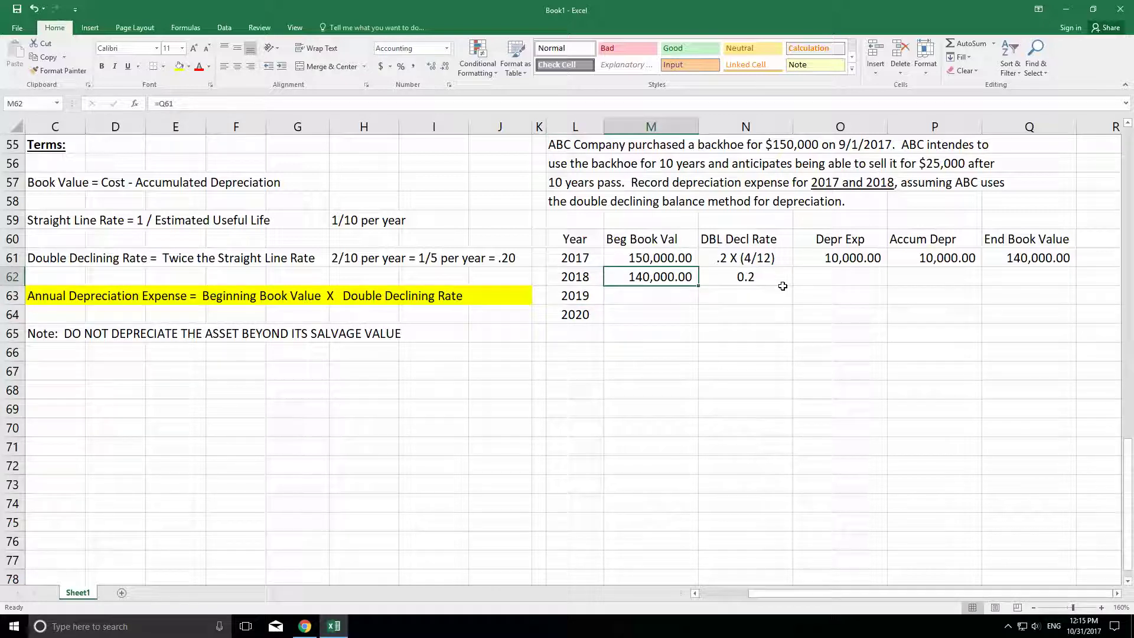
left_click(838, 276)
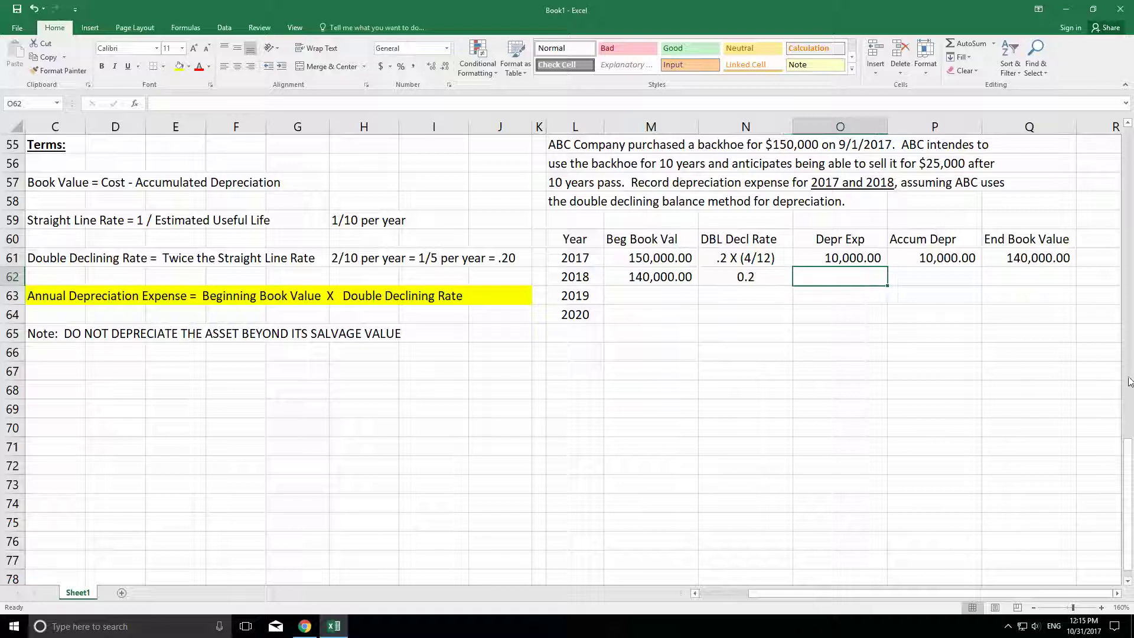
type("=")
key("Left")
key("Left")
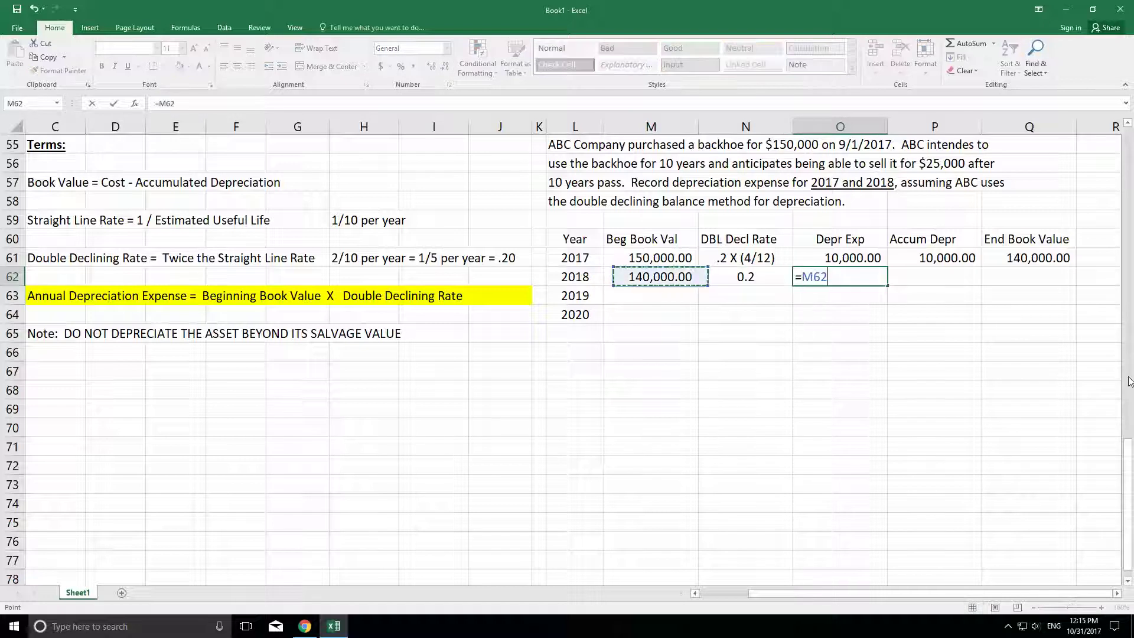
type("*")
key("Left")
key("Return")
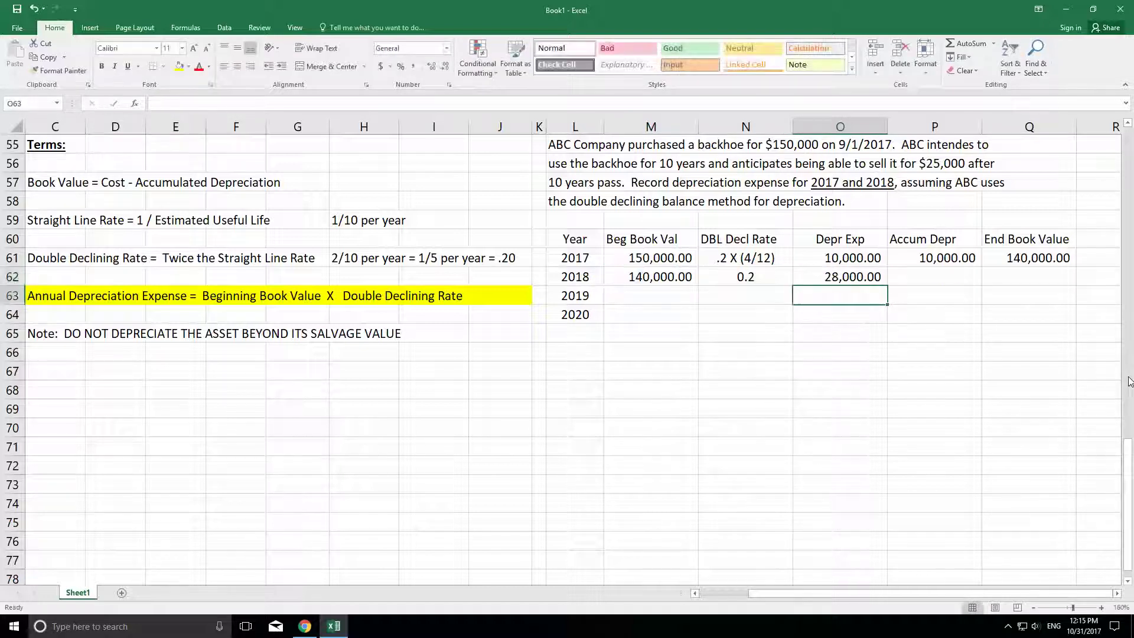
key("Up")
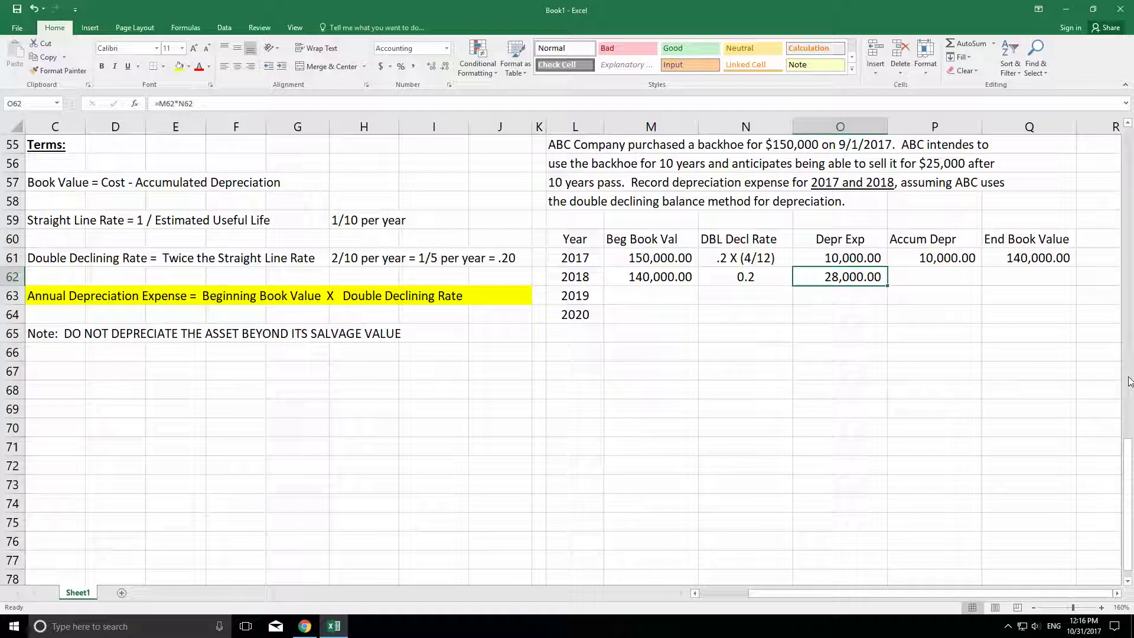
Calculate the 2018 accumulated depreciation in P62 with the formula =P61+O62.
key("Right")
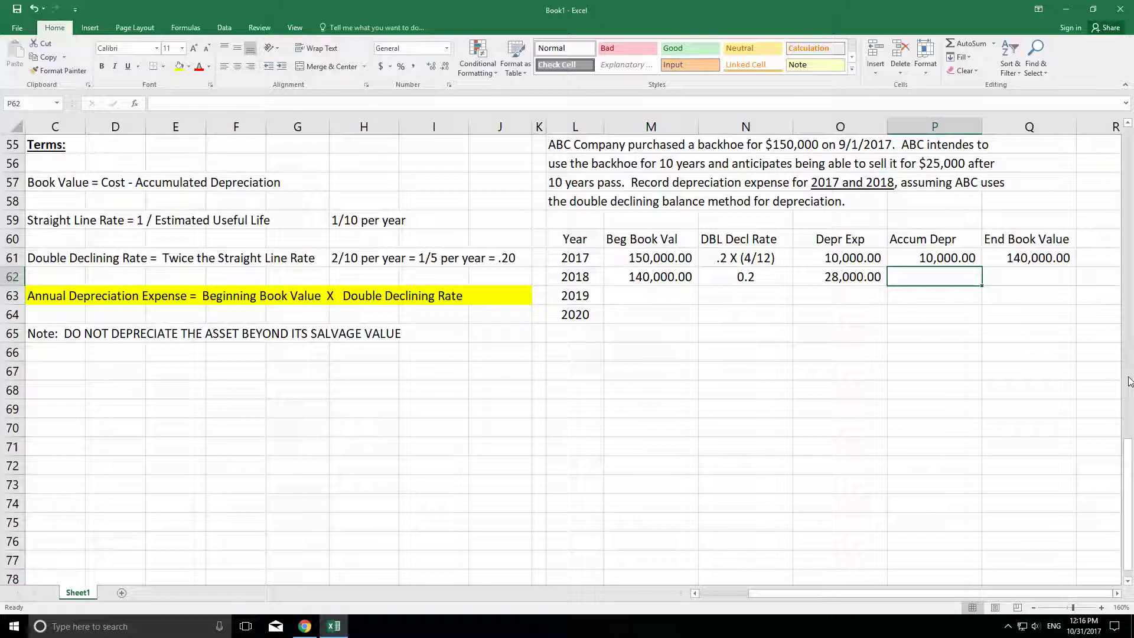
type("=")
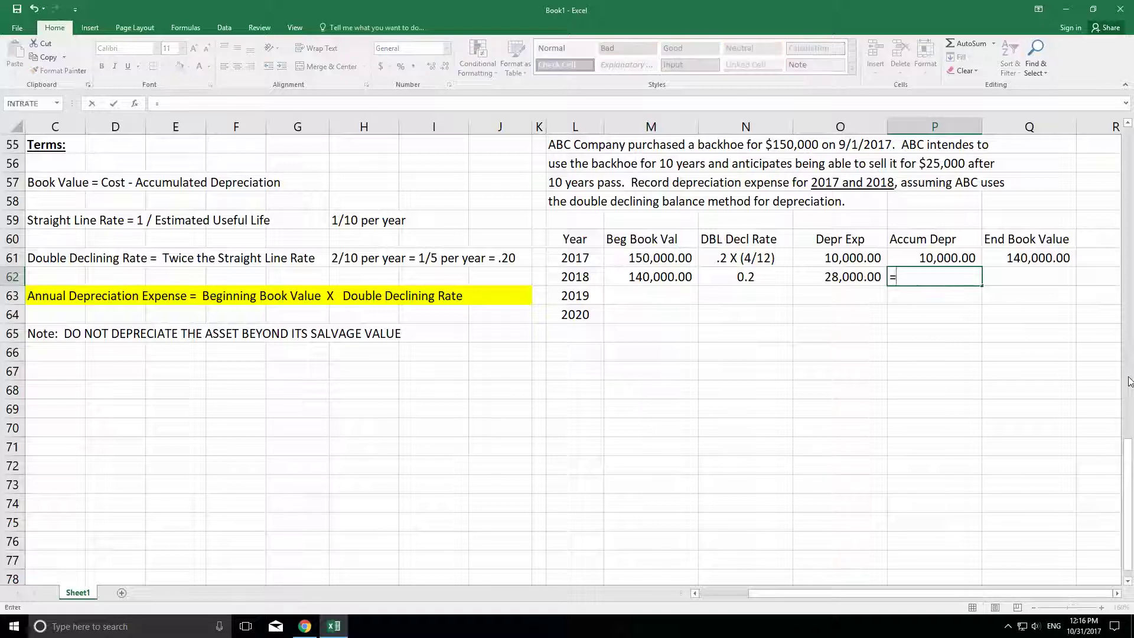
key("Up")
type("+")
key("Left")
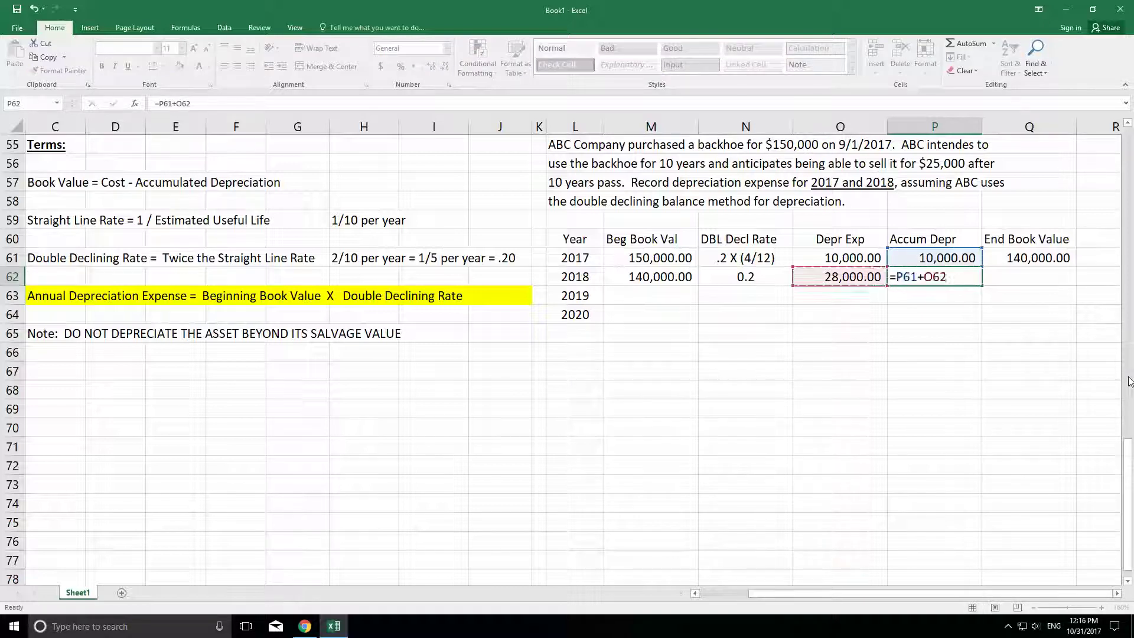
key("Return")
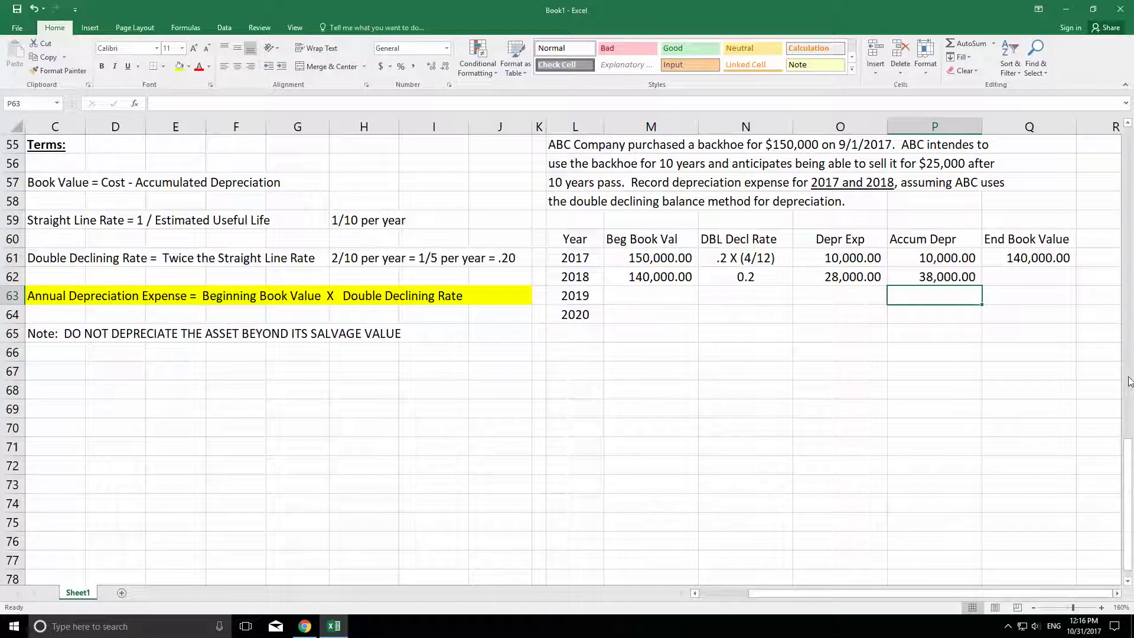
key("Up")
key("Right")
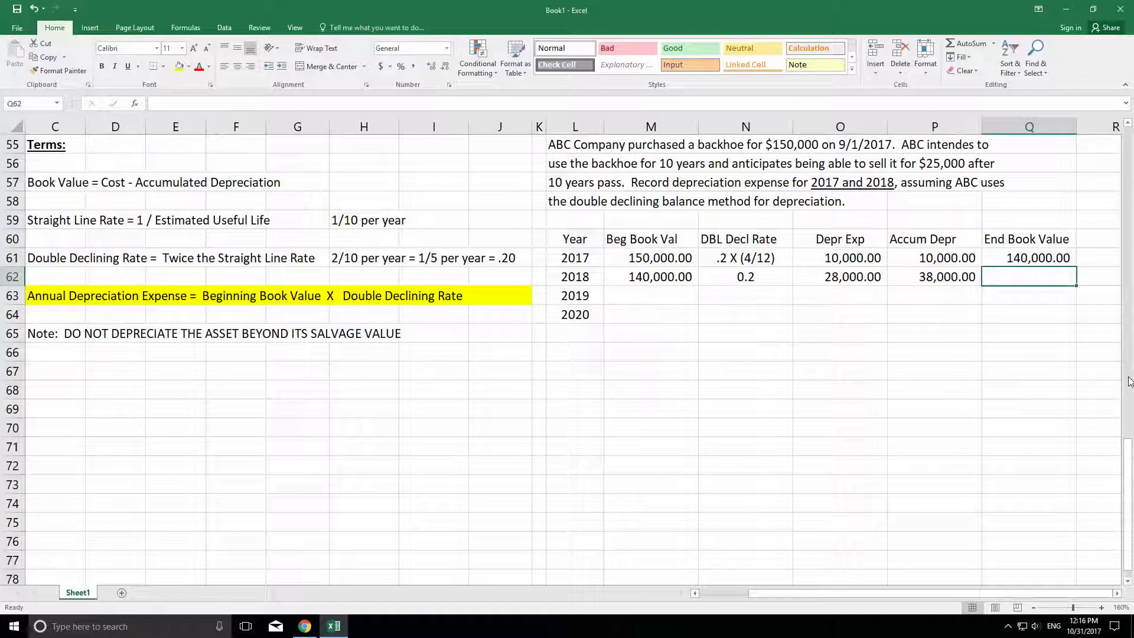
type("=")
key("Left")
key("Left")
key("Left")
key("Left")
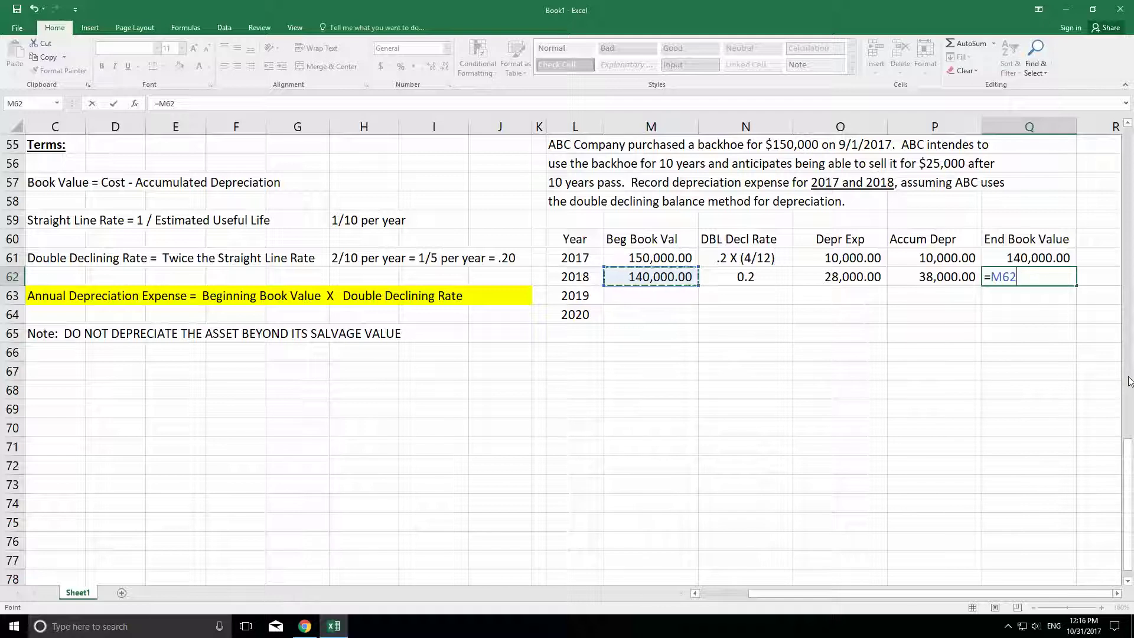
type("-")
key("Left")
key("Left")
key("BackSpace")
key("BackSpace")
key("BackSpace")
key("BackSpace")
key("BackSpace")
key("BackSpace")
key("BackSpace")
key("BackSpace")
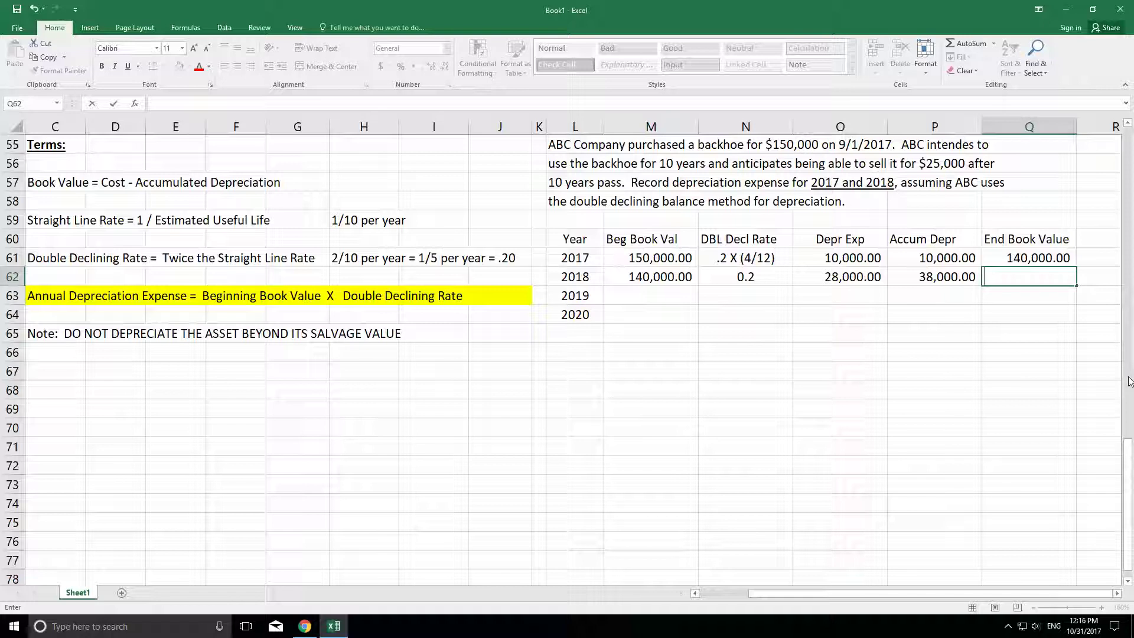
type("150000")
key("BackSpace")
key("BackSpace")
key("BackSpace")
key("BackSpace")
key("BackSpace")
key("BackSpace")
type("=")
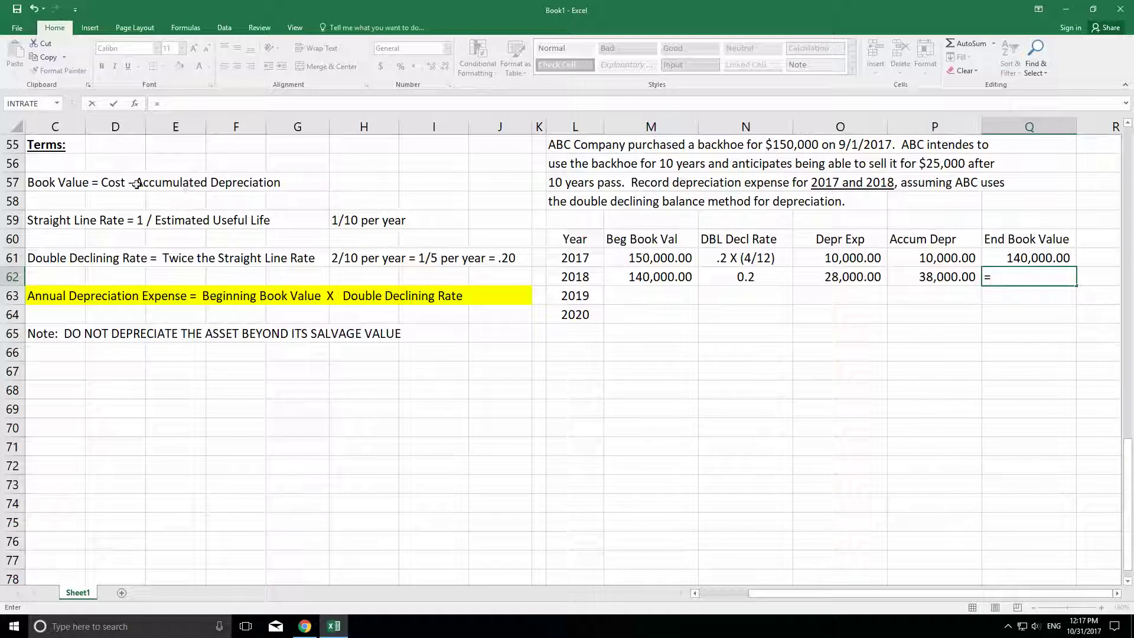
left_click(166, 407)
left_click(118, 334)
left_click(74, 183)
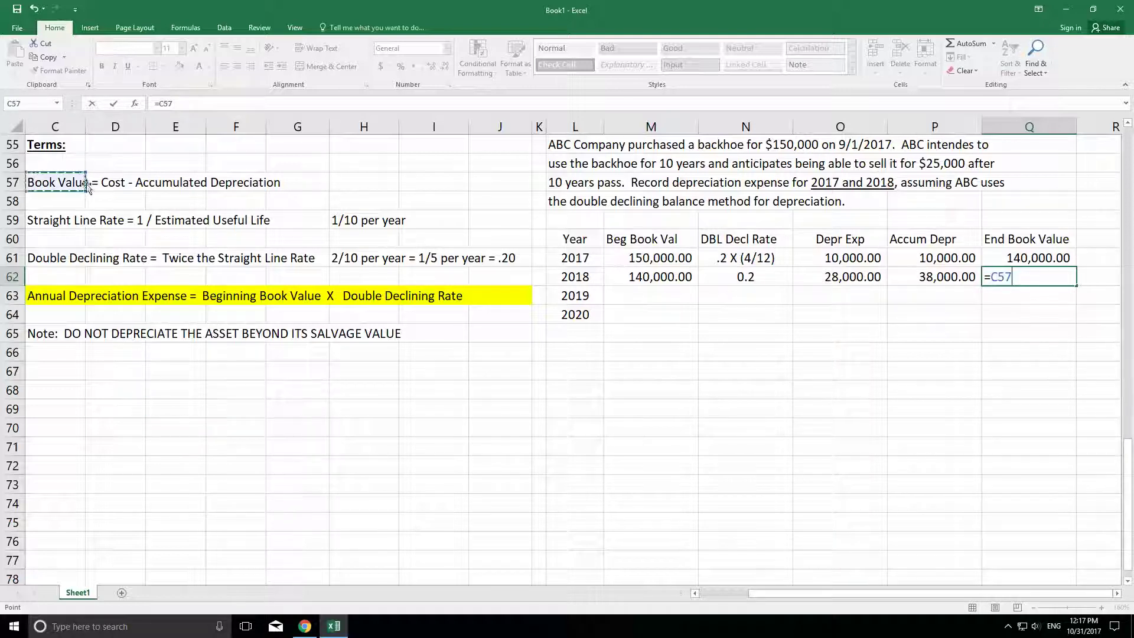
key("Escape")
Make the word Cost in the Book Value definition in C57 bold and set its font size to 16.
left_click(46, 191)
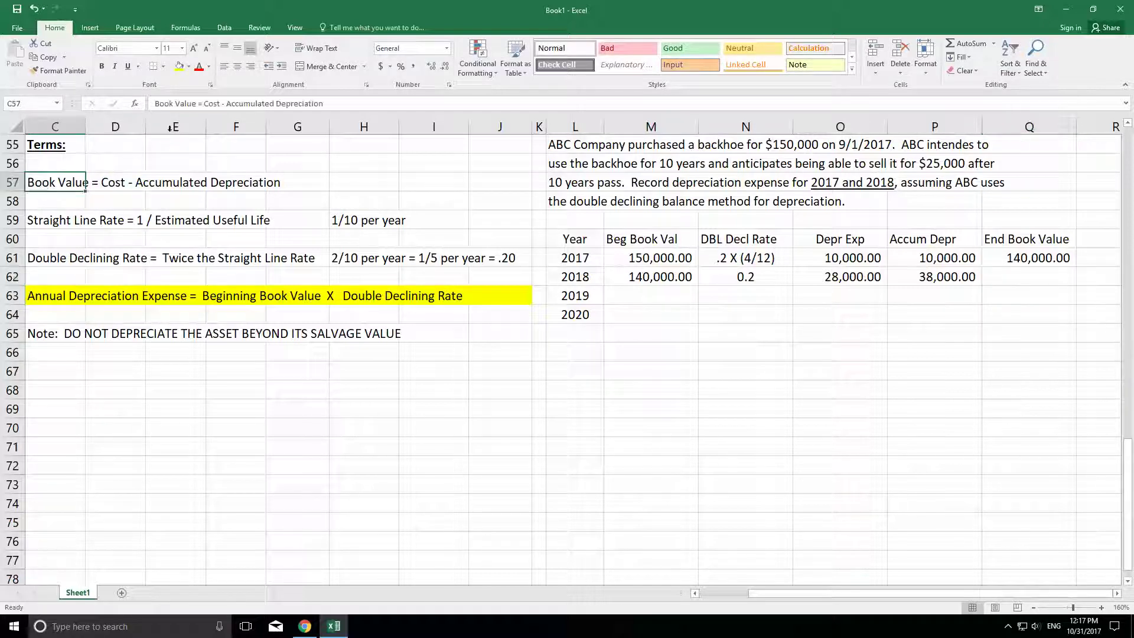
left_click_drag(204, 104, 221, 103)
left_click(101, 66)
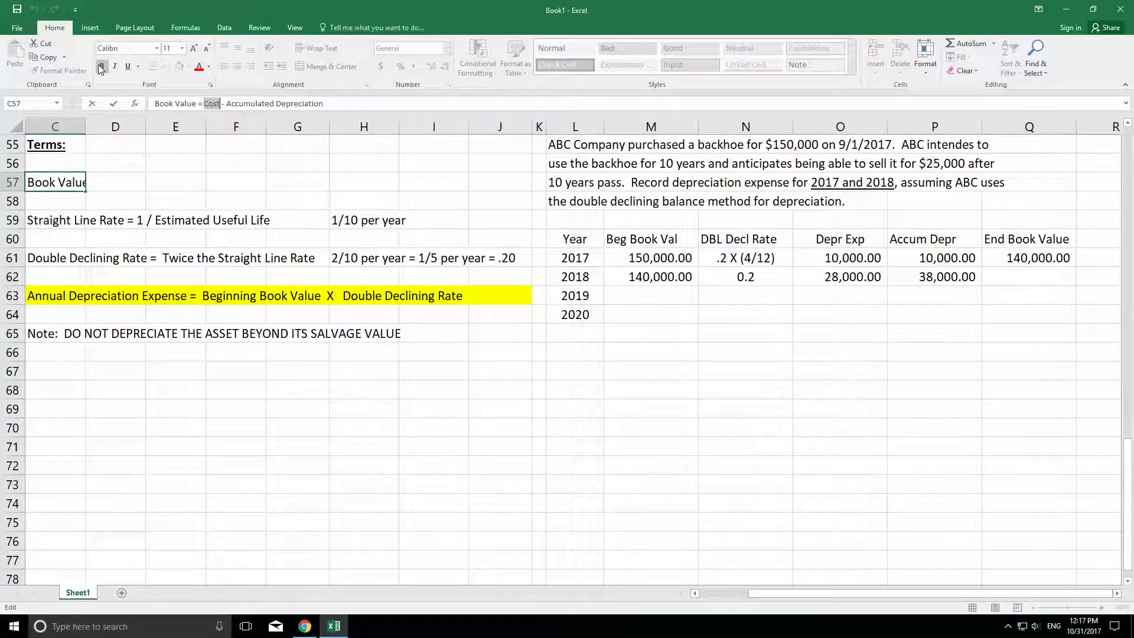
left_click(182, 49)
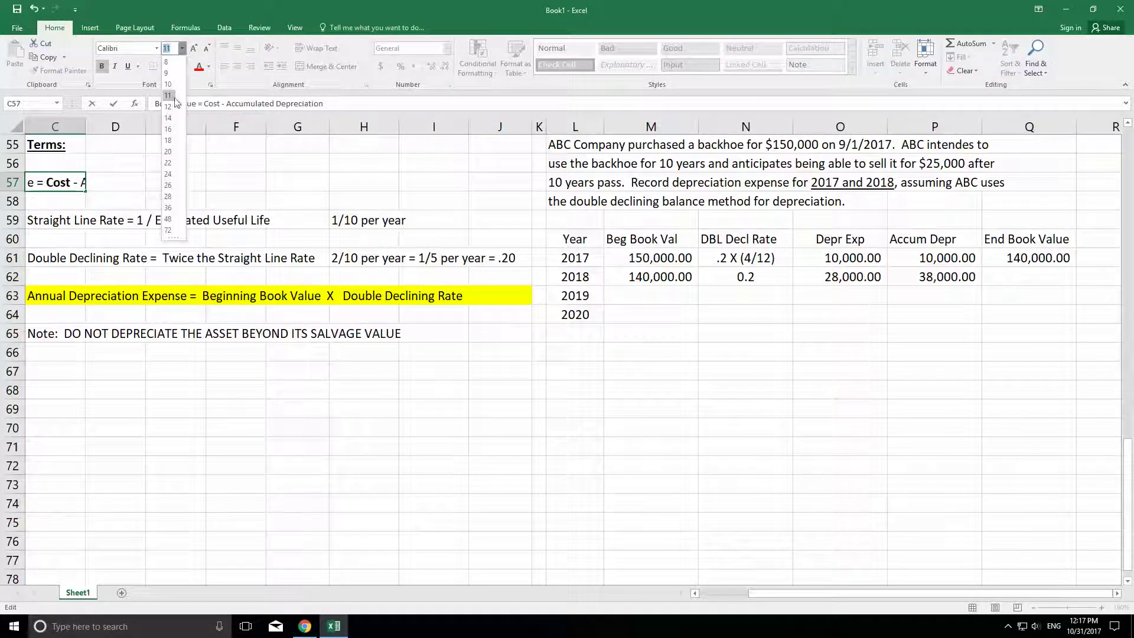
left_click(169, 129)
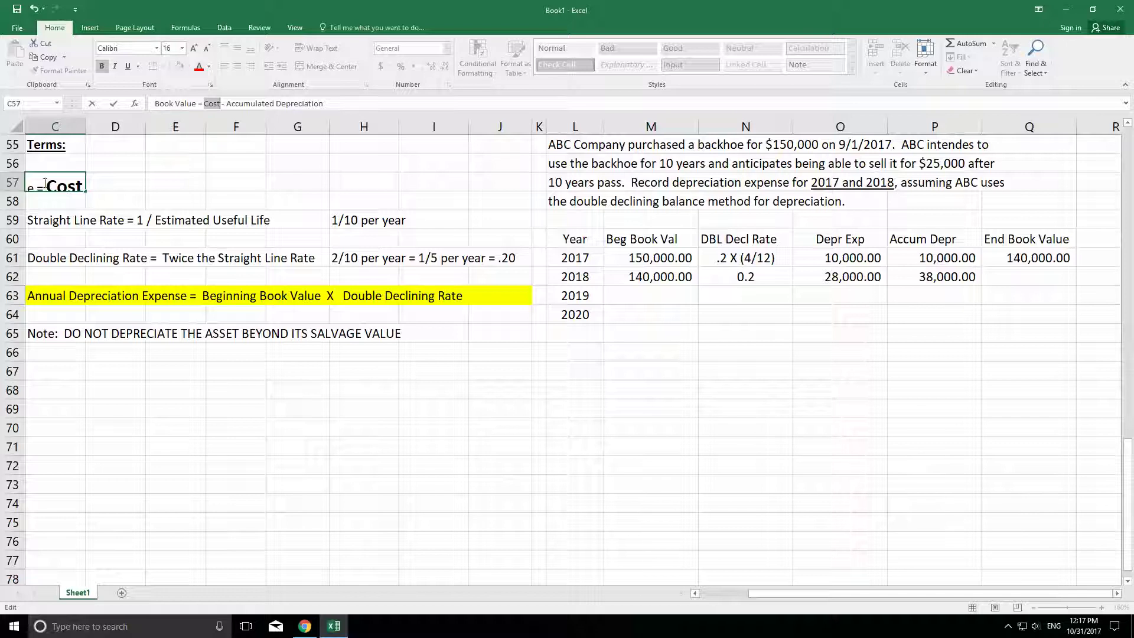
left_click(13, 186)
left_click(364, 162)
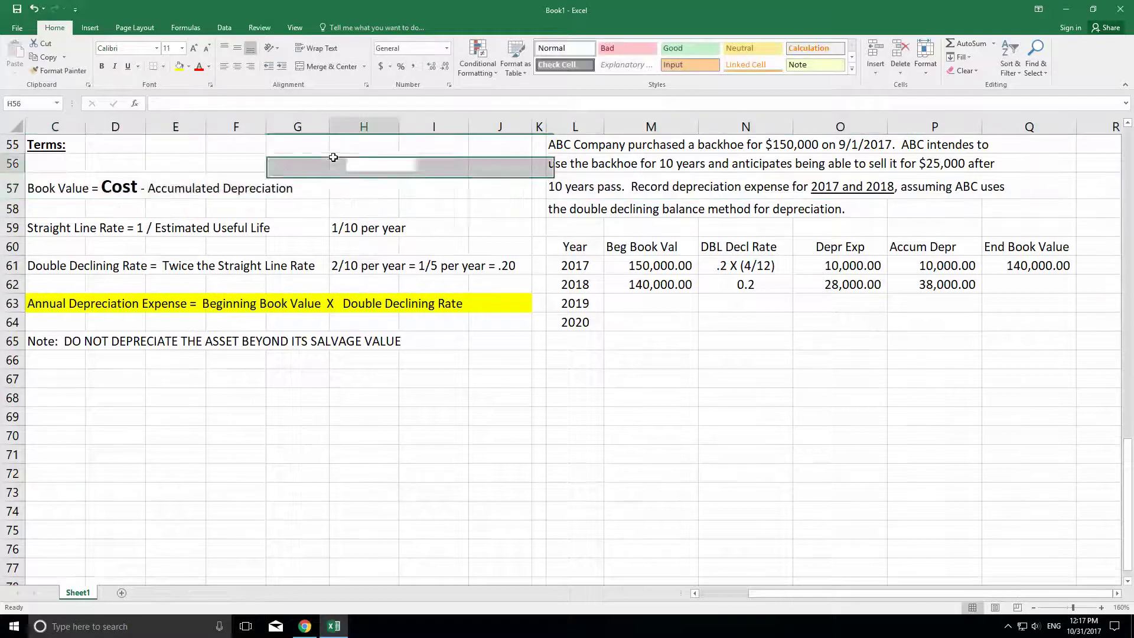
left_click(114, 190)
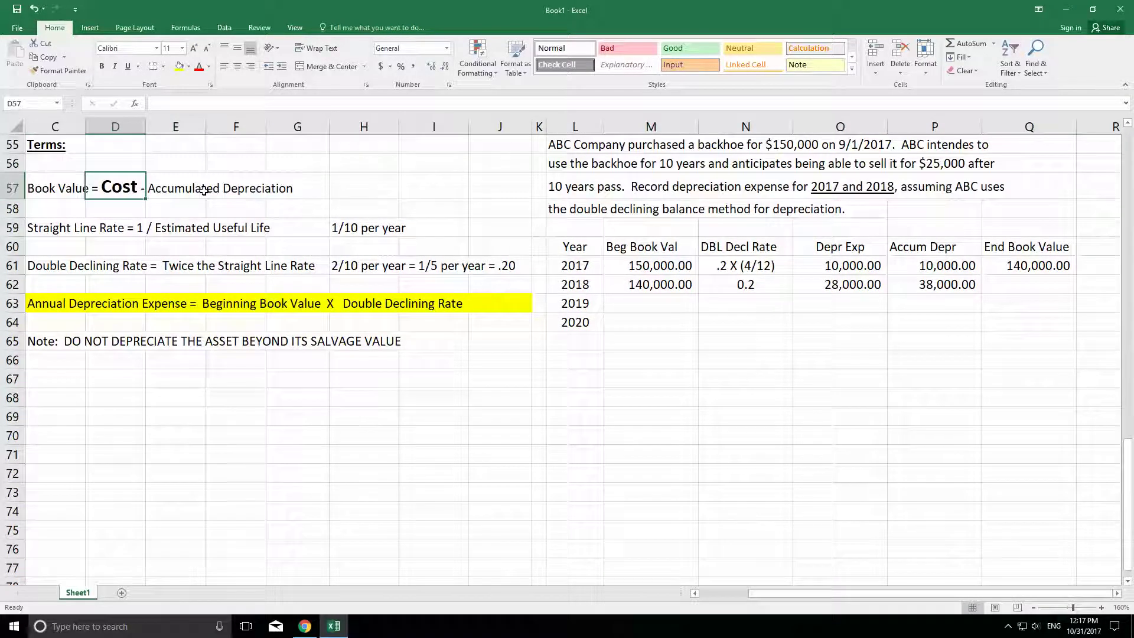
Calculate the 2018 ending book value in Q62 with the formula =150000-P62.
left_click(1006, 419)
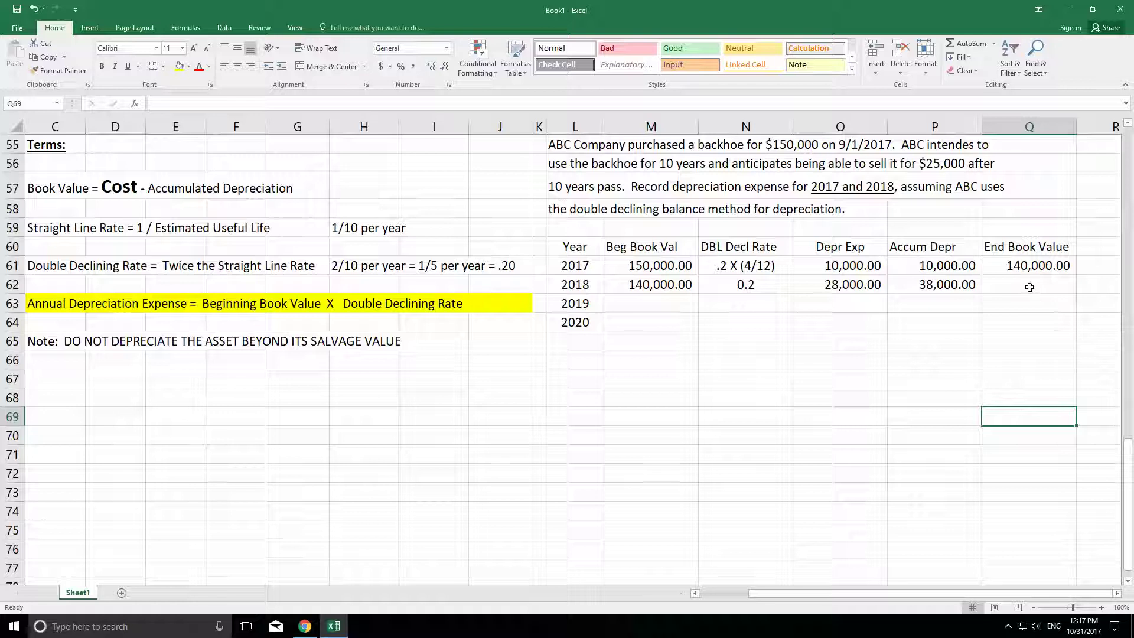
left_click(1029, 287)
type("=")
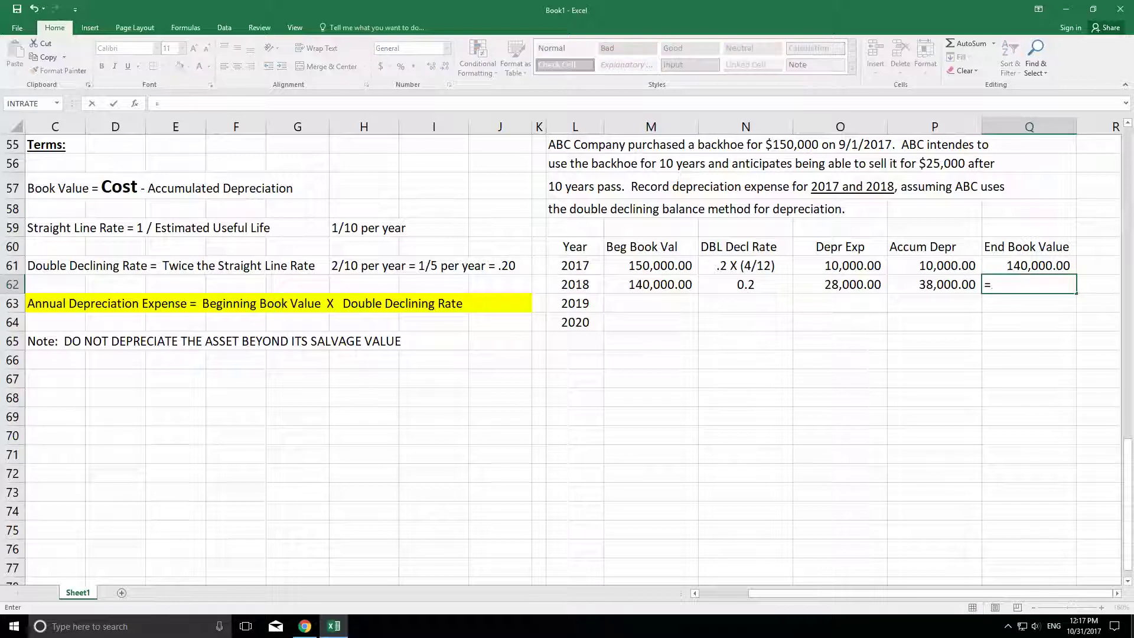
type("150000-")
key("Left")
key("Return")
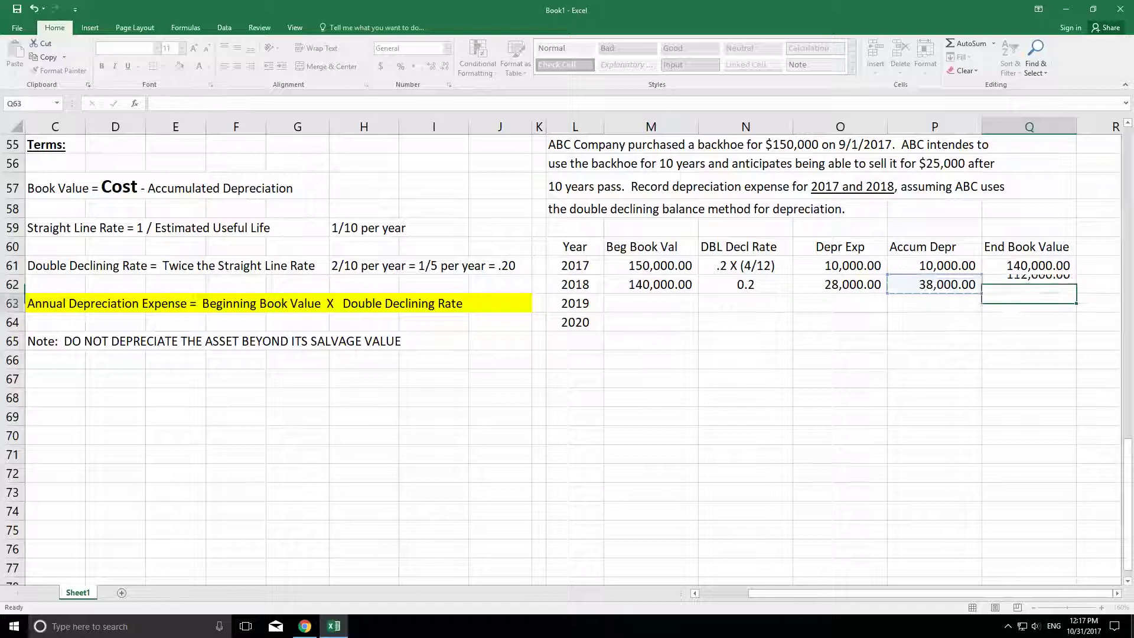
key("Return")
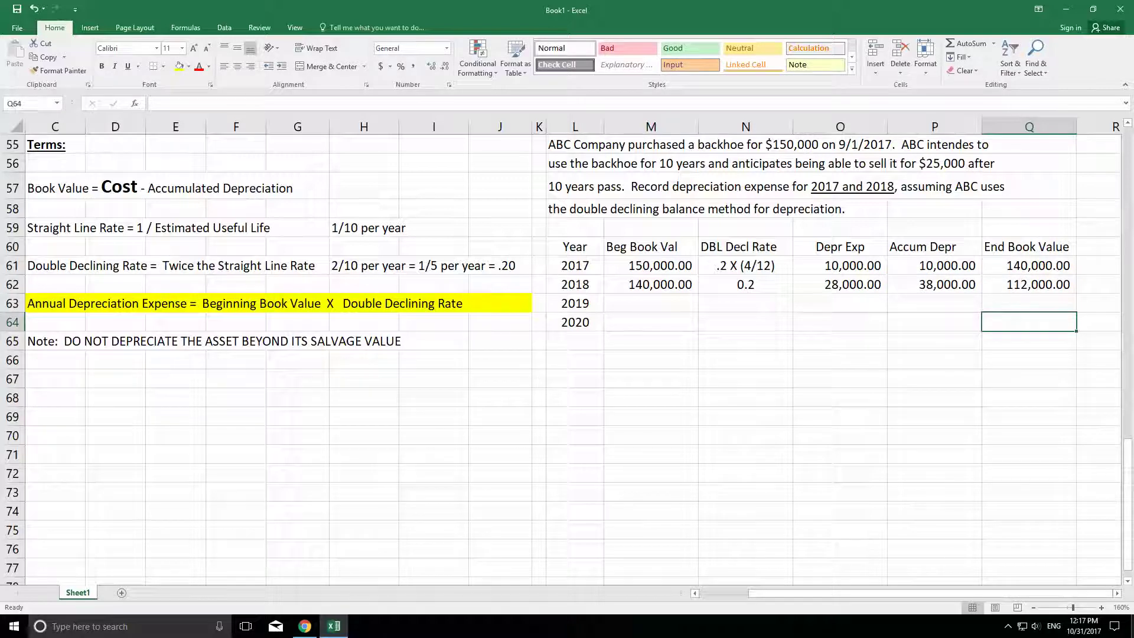
Carry the 2018 ending book value into M63 as the 2019 beginning book value with =Q62.
key("Up")
key("Left")
key("Left")
key("Left")
key("Left")
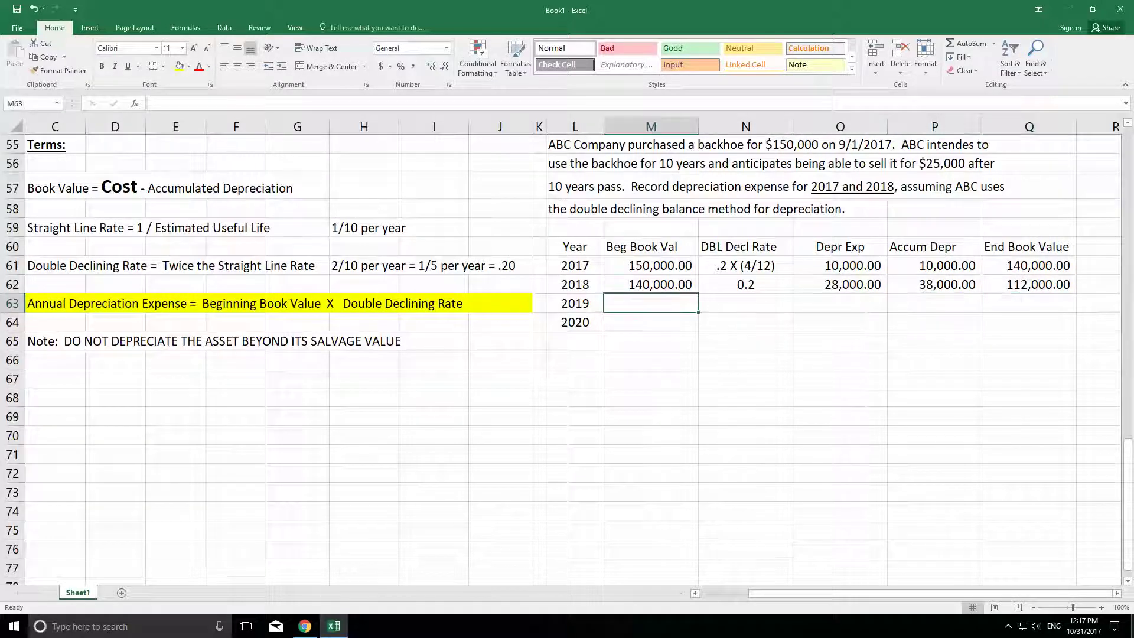
type("=")
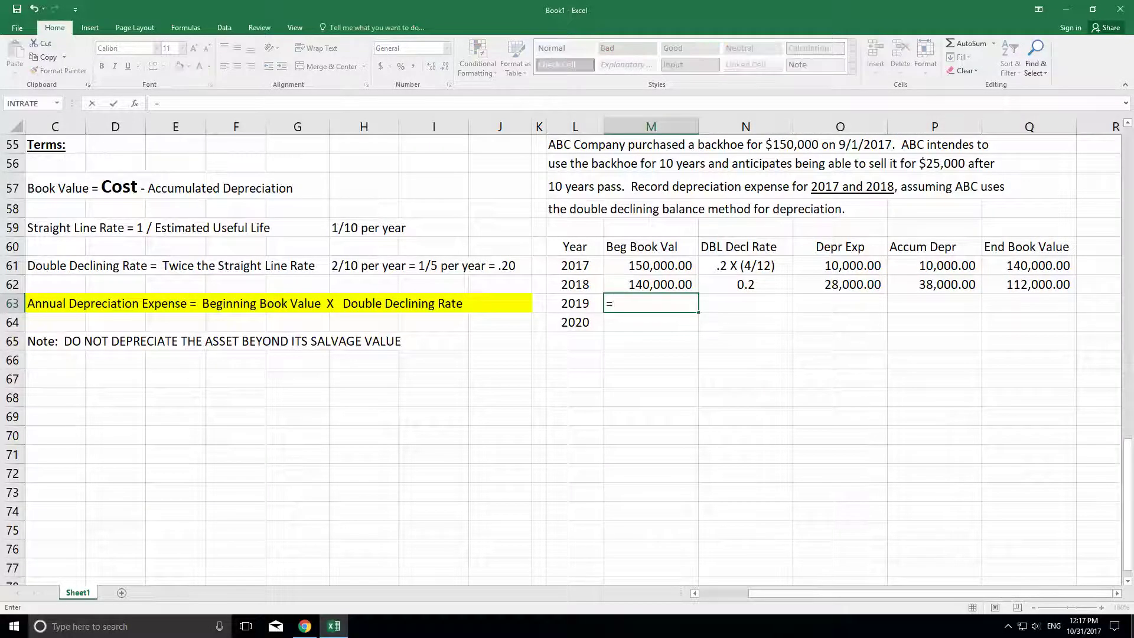
key("Up")
key("Right")
key("Right")
key("Right")
key("Right")
key("Return")
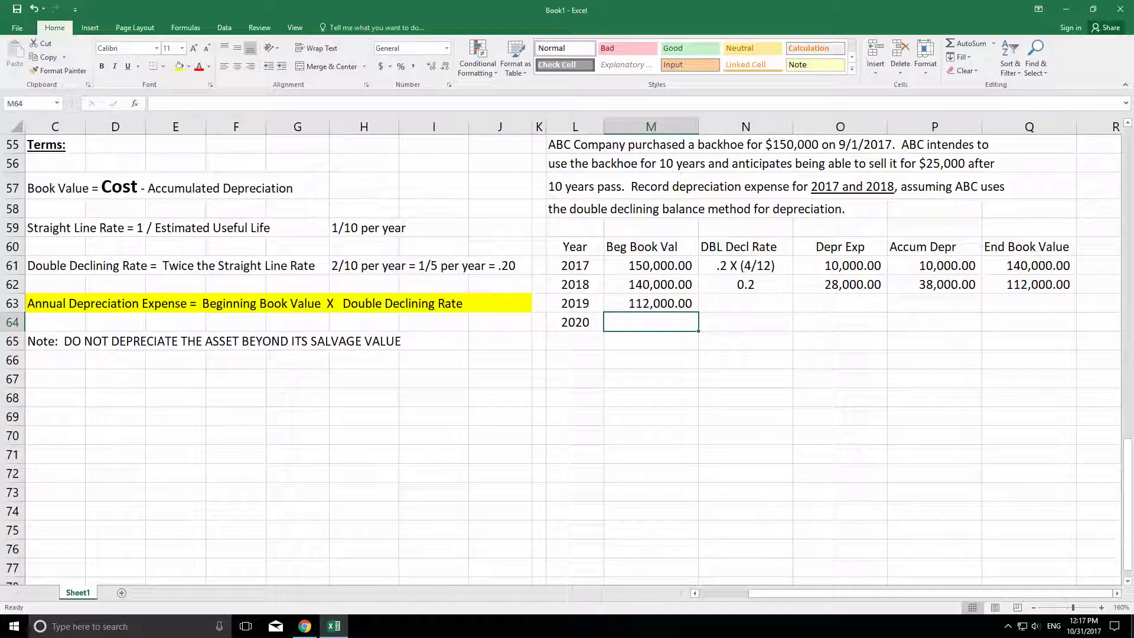
Fill the 2019 double declining rate in N63 with the formula =N62 and center it.
key("Up")
key("Right")
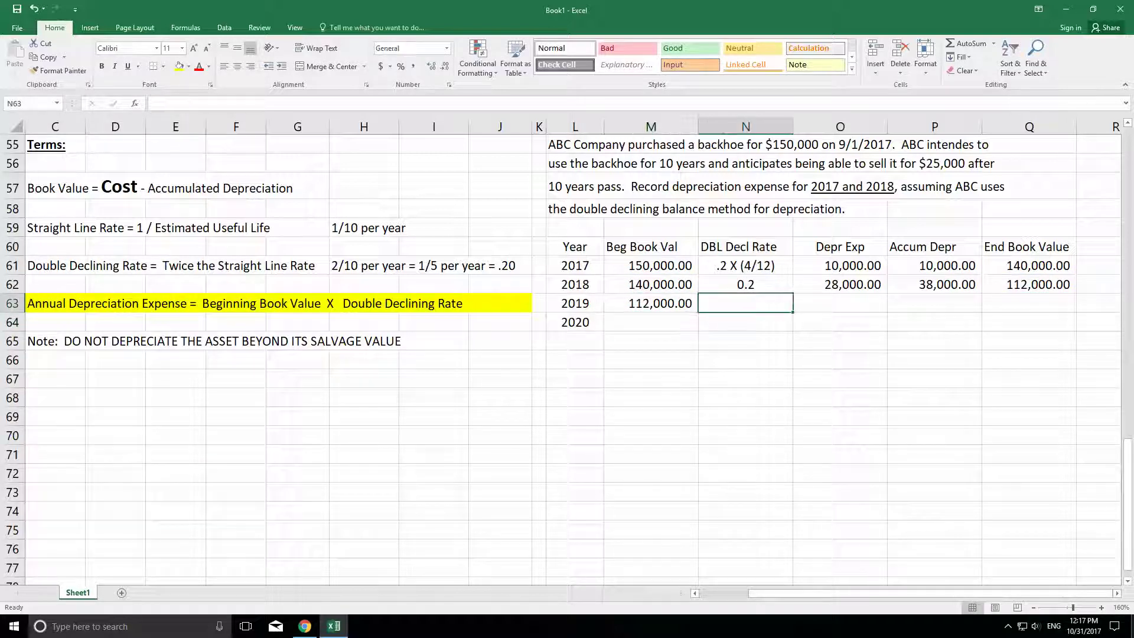
type("=")
key("Up")
key("Return")
key("Up")
left_click(237, 68)
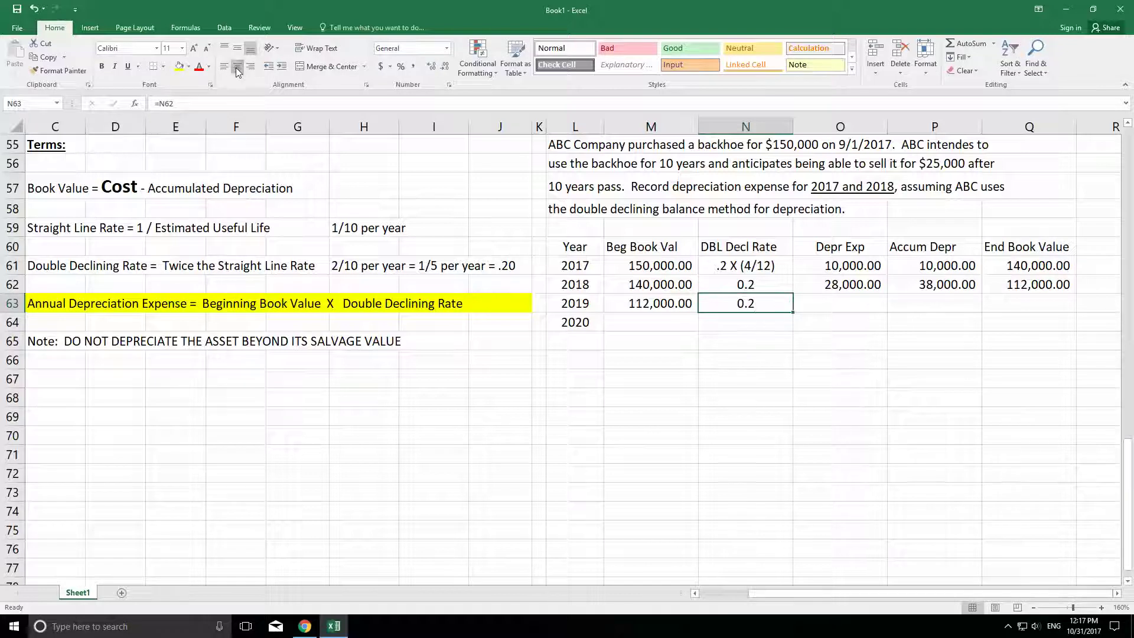
Calculate the 2019 depreciation expense in O63 with the formula =M63*N63.
left_click(815, 307)
type("=")
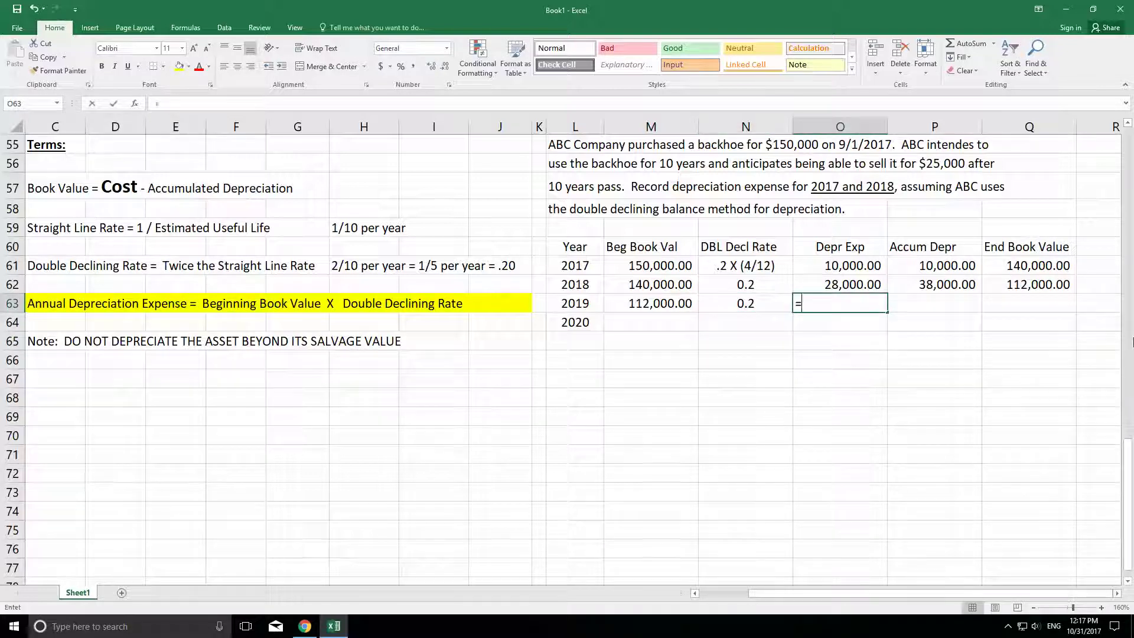
key("Left")
key("Left")
type("*")
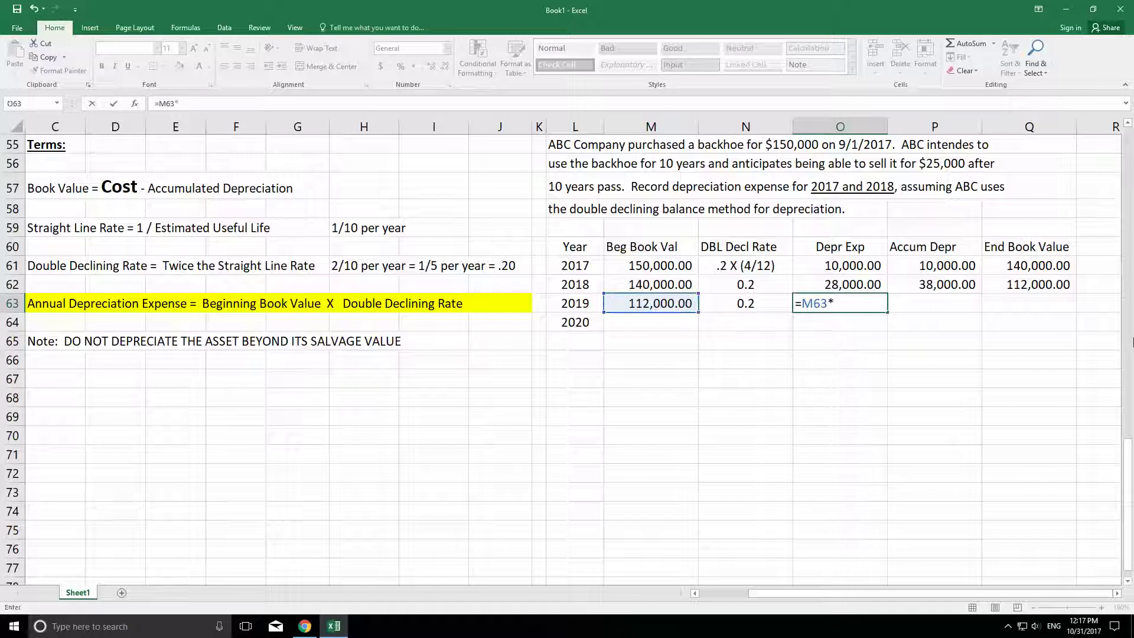
key("Left")
key("Return")
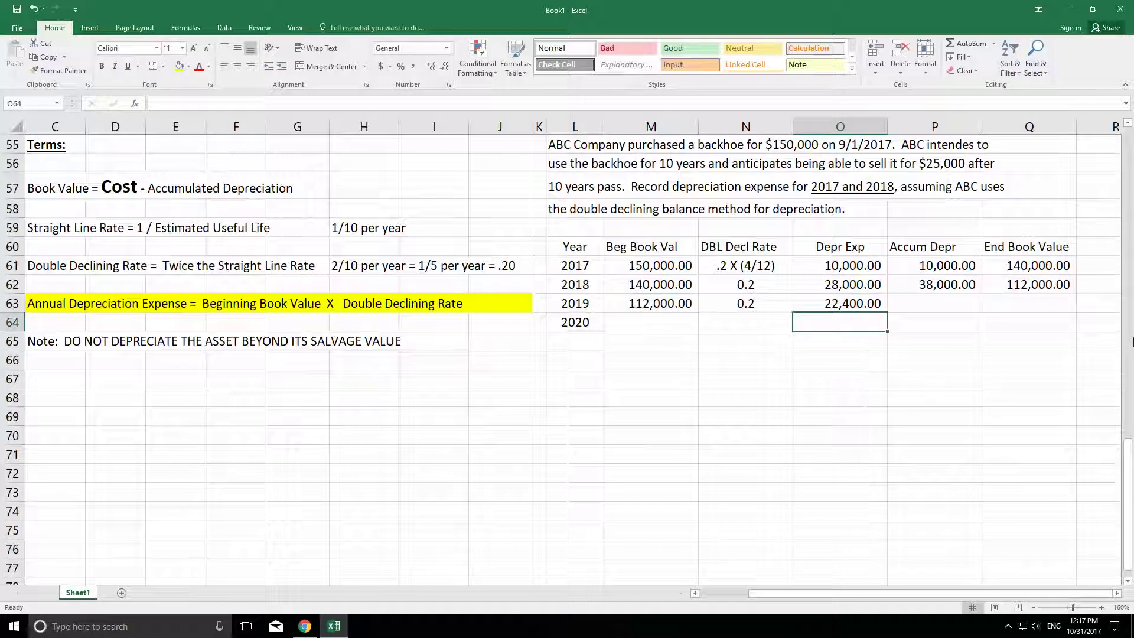
Calculate the 2019 accumulated depreciation in P63 with the formula =P62+O63.
key("Up")
key("Right")
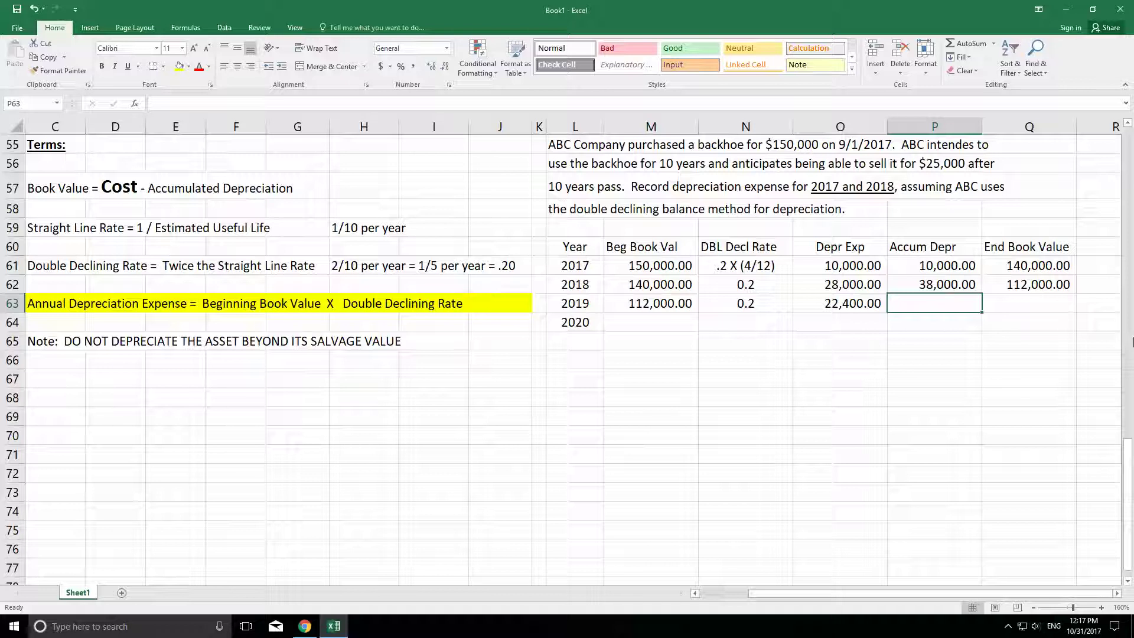
type("=")
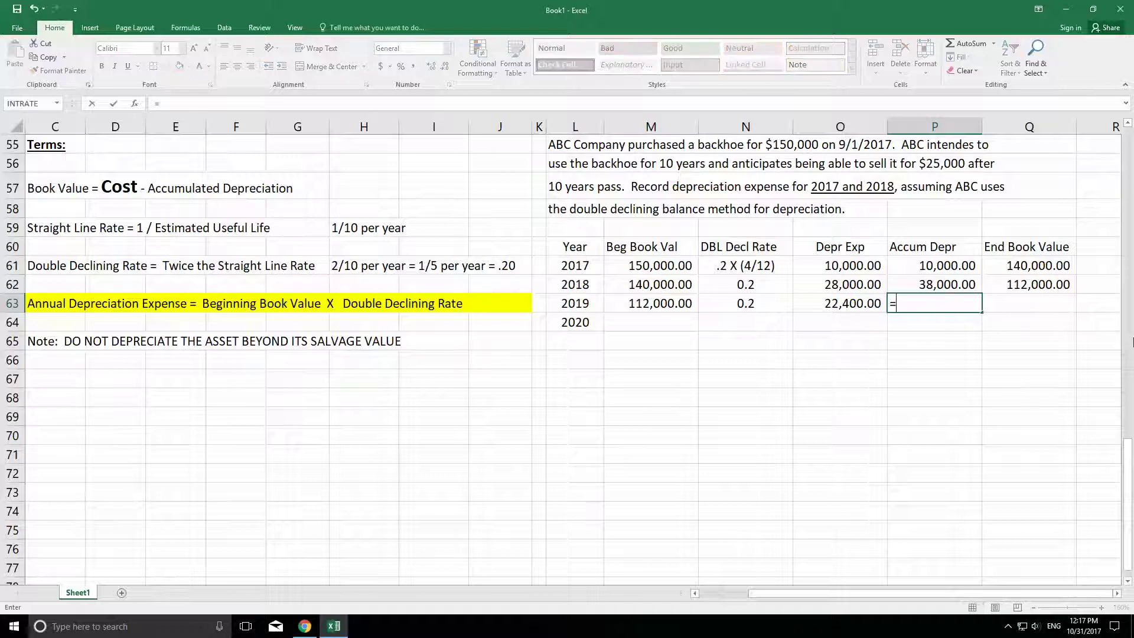
key("Up")
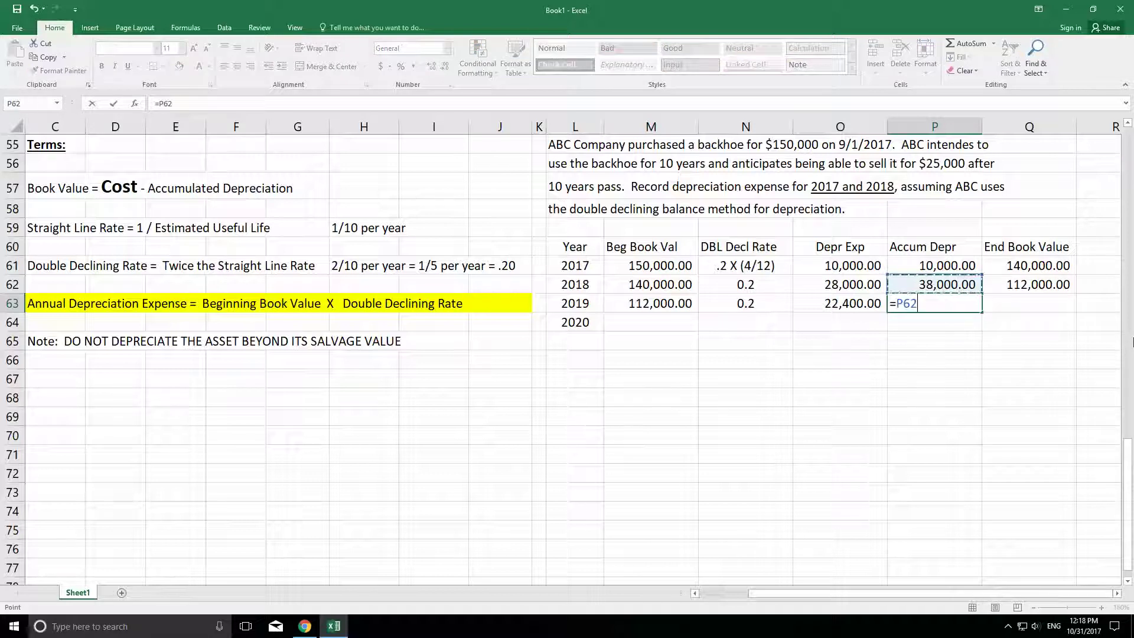
type("+")
key("Left")
key("Return")
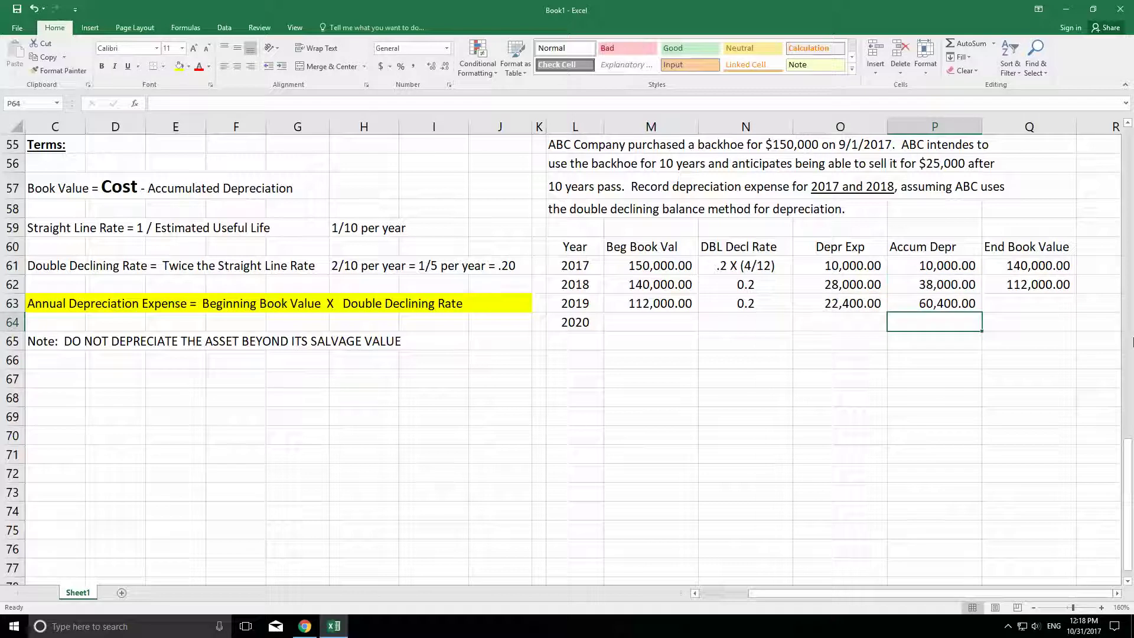
Calculate the 2019 ending book value in Q63 with the formula =150000-P63.
key("Up")
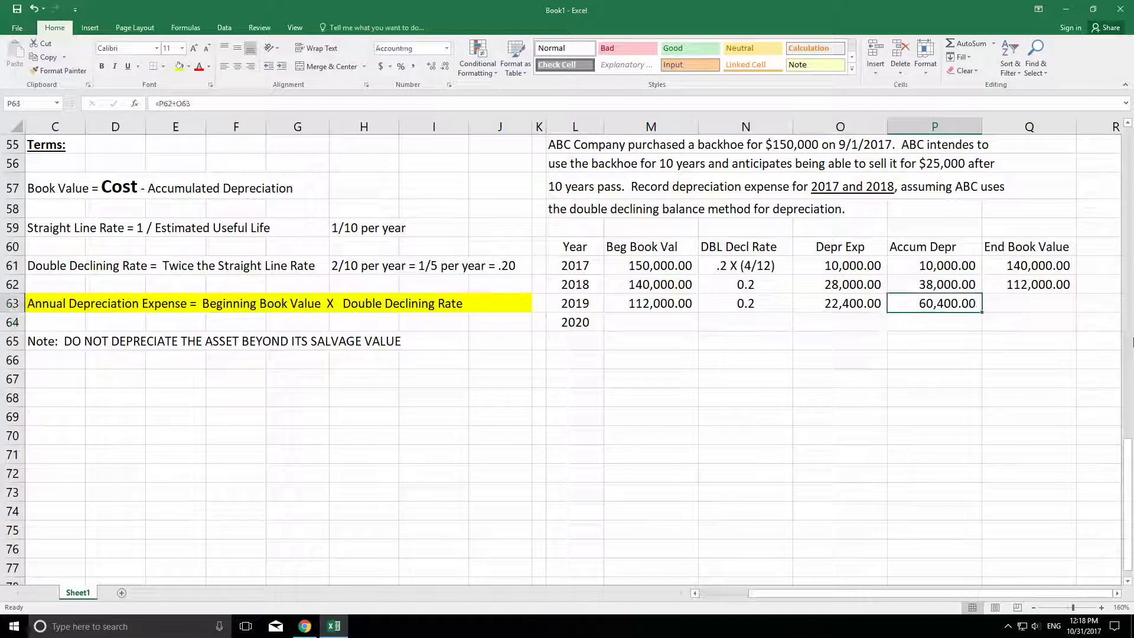
key("Right")
type("=")
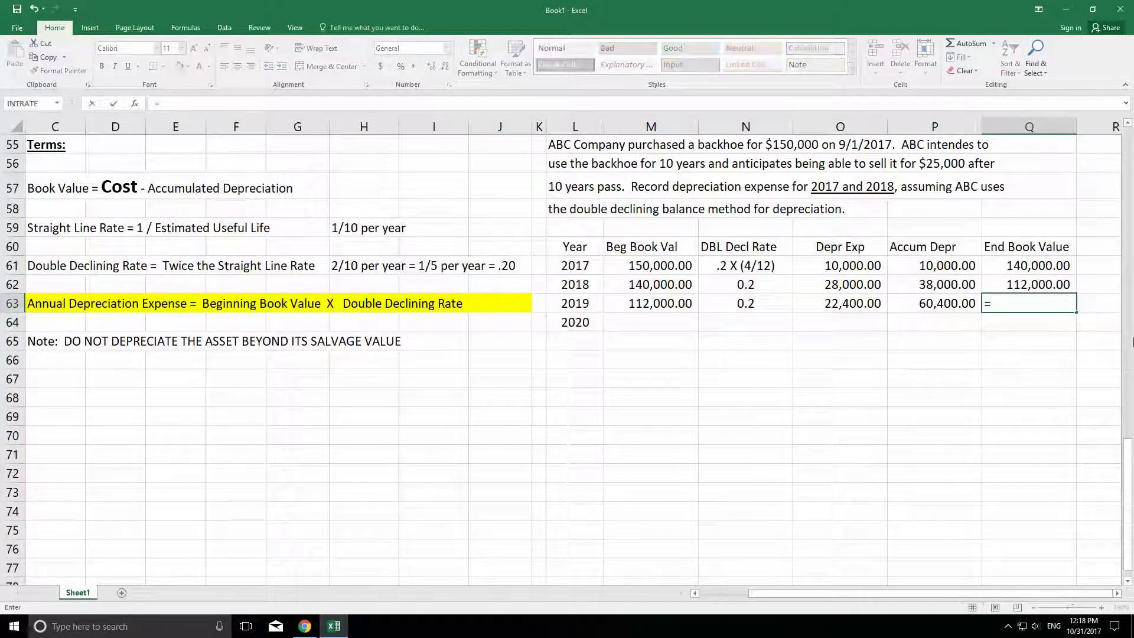
type("150000-")
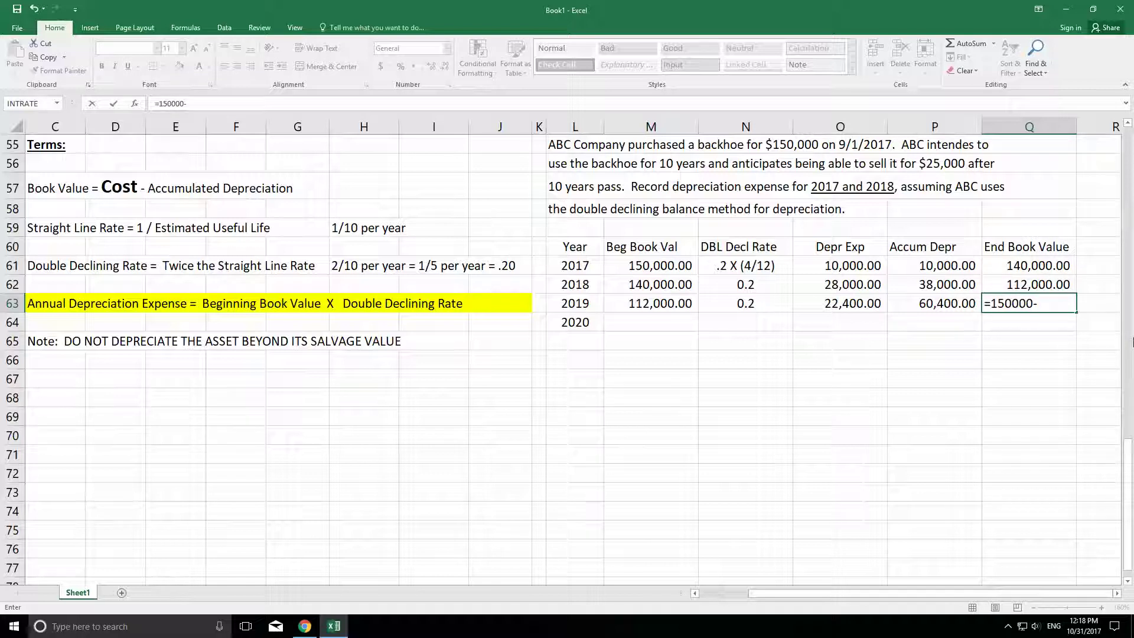
key("Left")
key("Return")
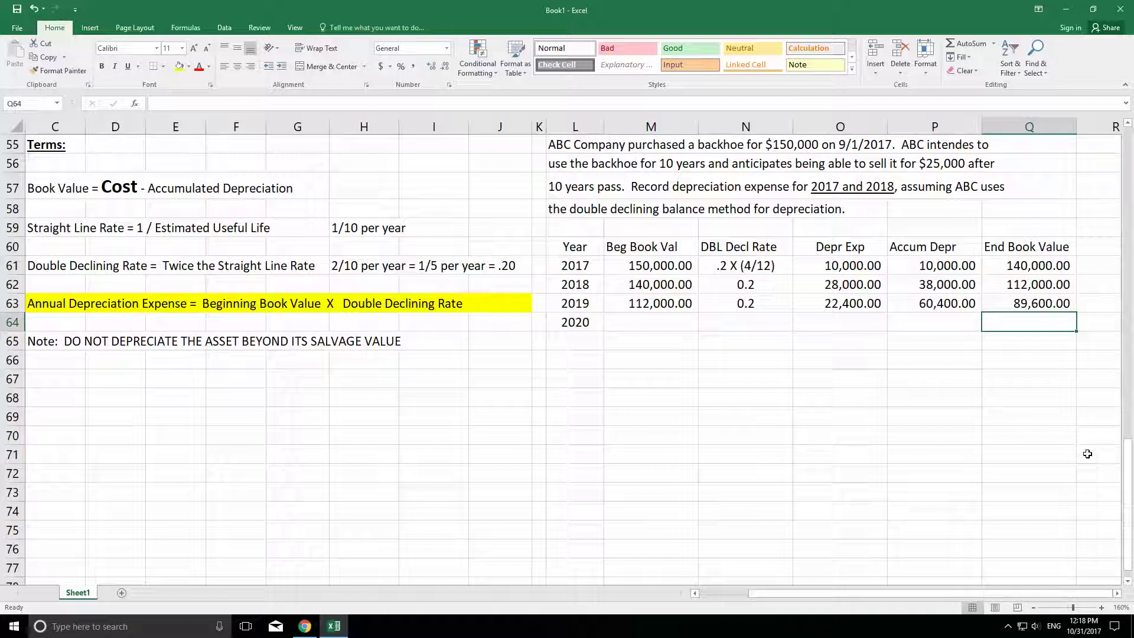
Extend the year series in column L from 2020 through 2024.
left_click(1027, 302)
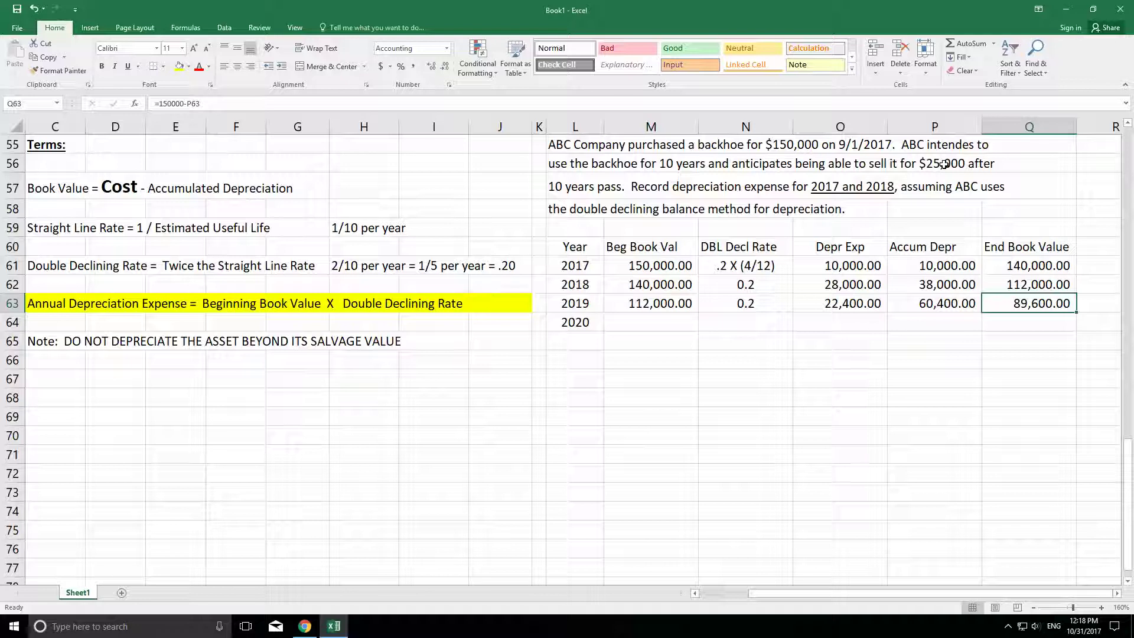
left_click(582, 289)
left_click_drag(582, 289, 611, 416)
left_click(712, 373)
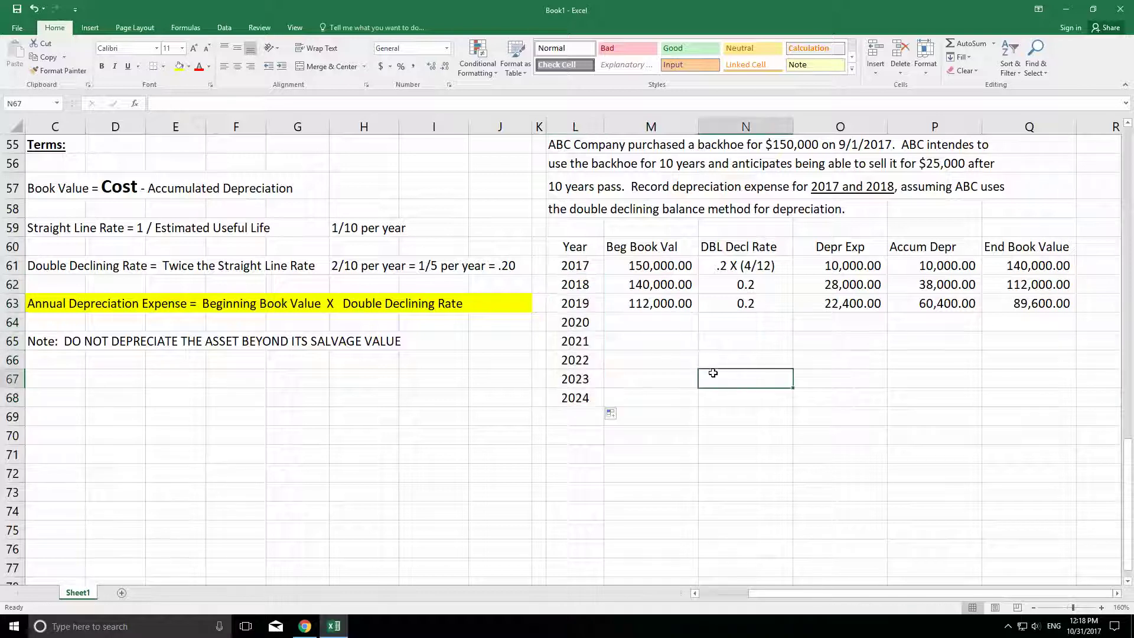
Fill the 2020 beginning book value in M64 with the formula =Q63.
left_click(662, 322)
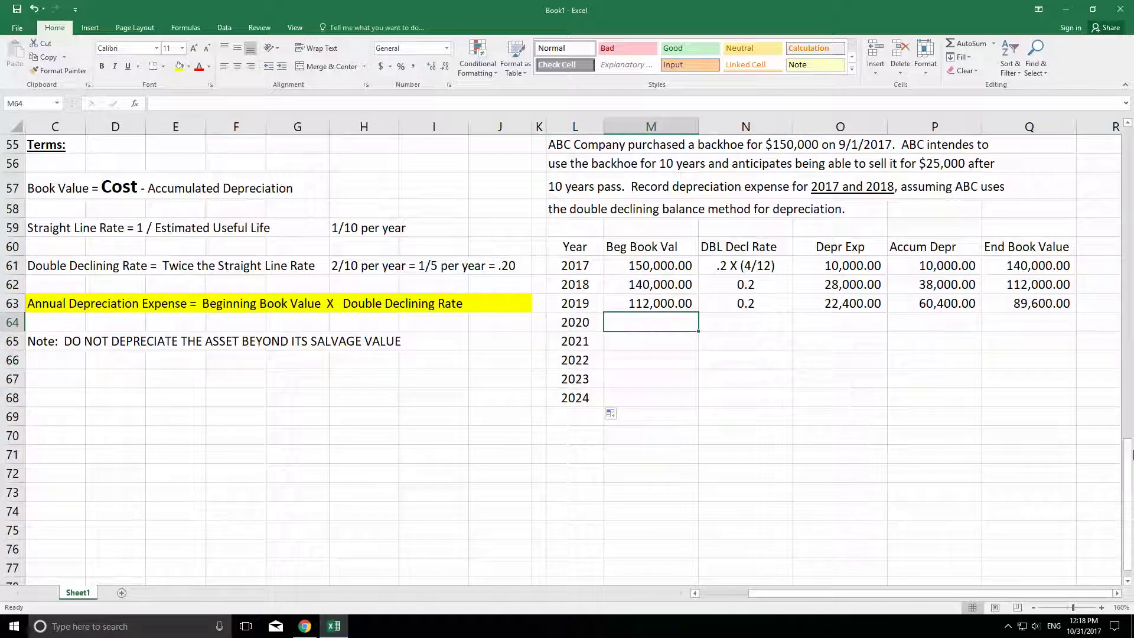
type("=")
key("Up")
key("Right")
key("Right")
key("Right")
key("Right")
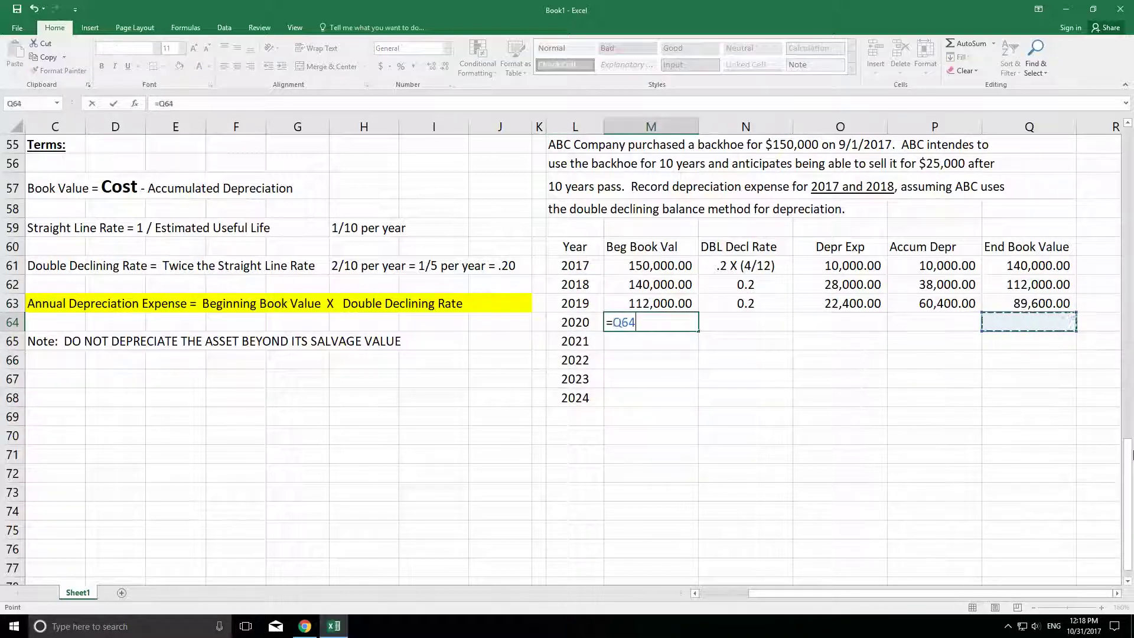
key("Return")
key("Up")
key("Right")
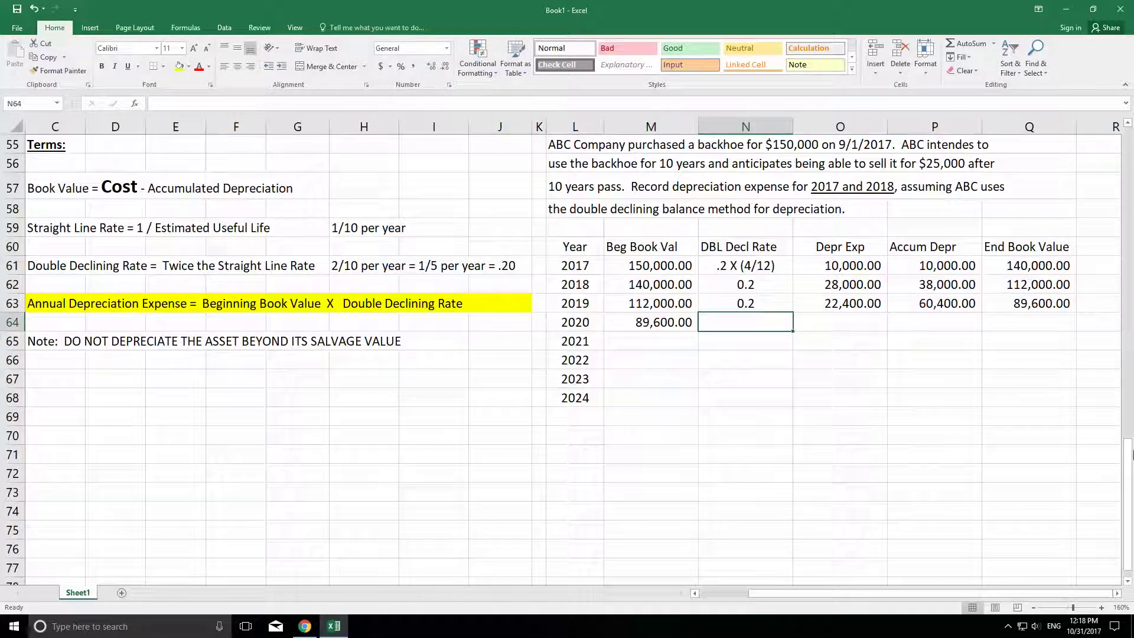
Copy the 2019 double declining rate from N63 into N64:N68 for the years 2020 through 2024.
right_click(761, 305)
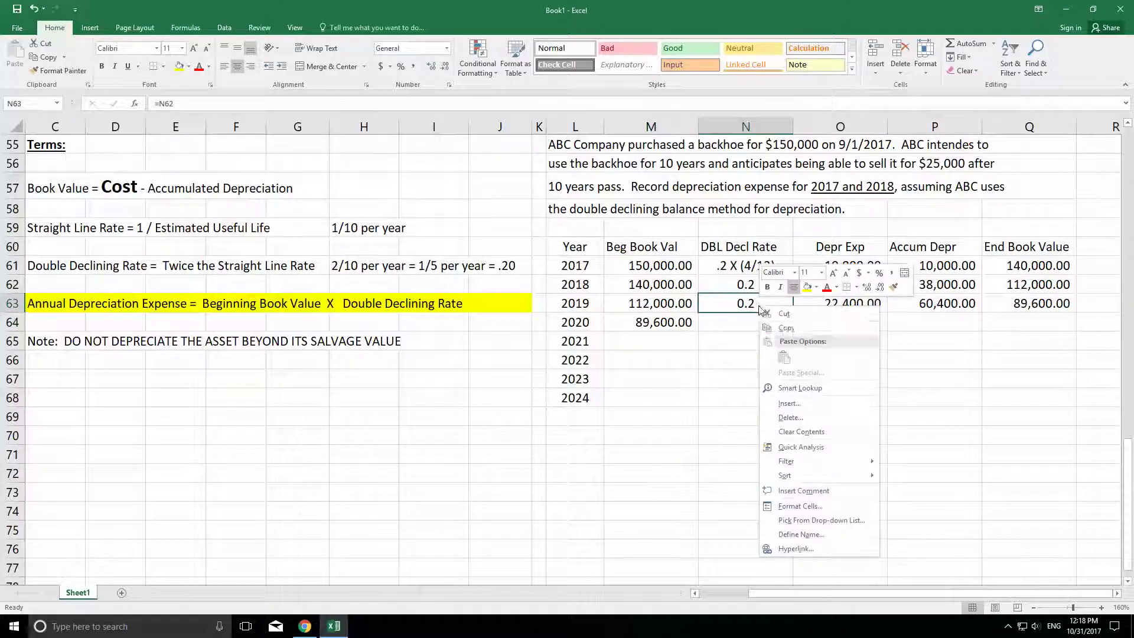
left_click(784, 329)
left_click_drag(757, 321, 748, 397)
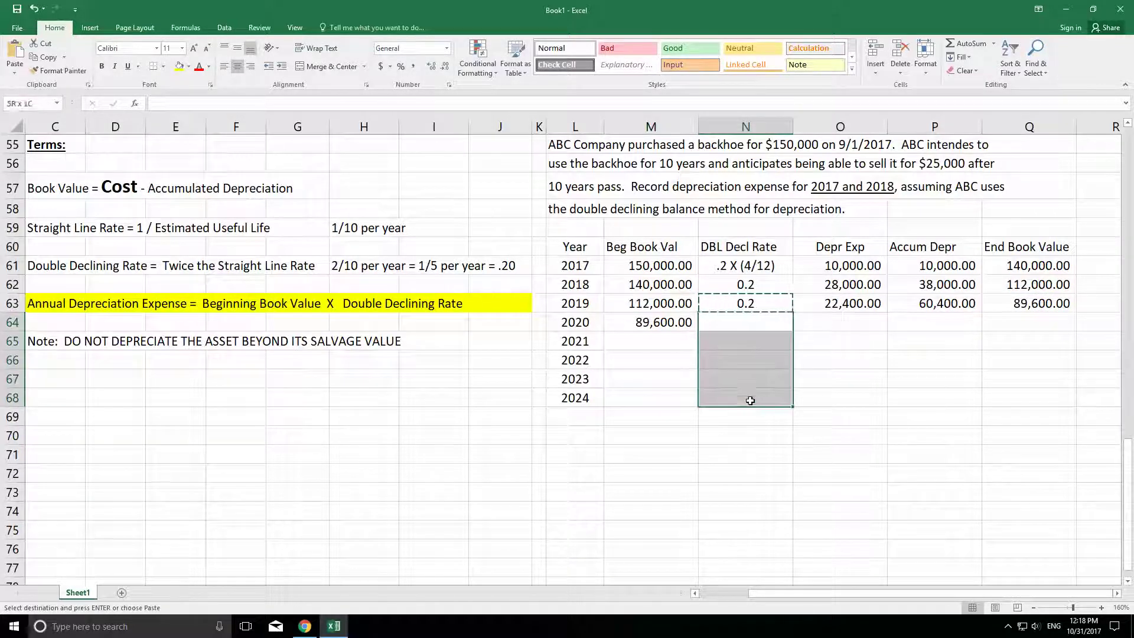
right_click(749, 397)
left_click(775, 192)
left_click(937, 372)
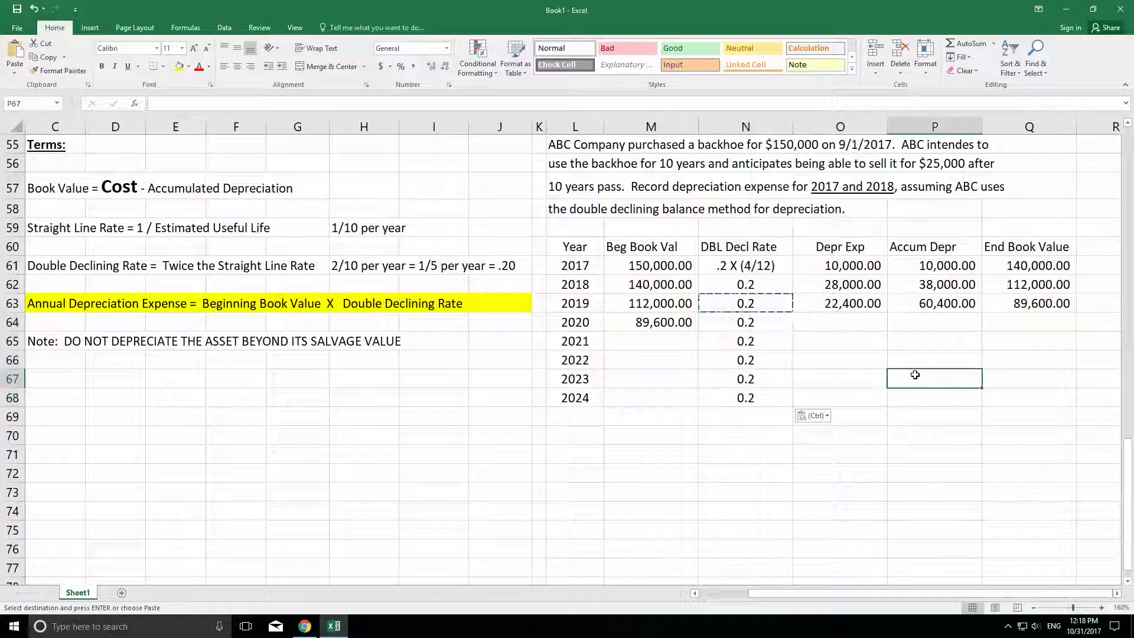
Calculate the 2020 depreciation expense in O64 with the formula =M64*N64.
left_click(839, 322)
type("=")
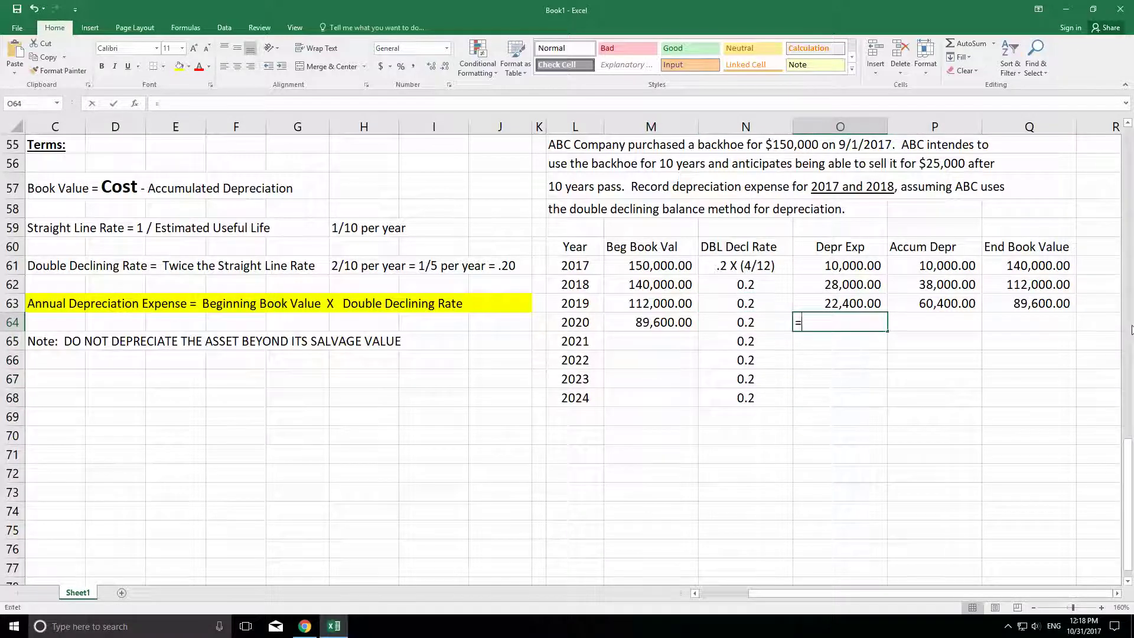
key("Left")
key("Left")
type("*")
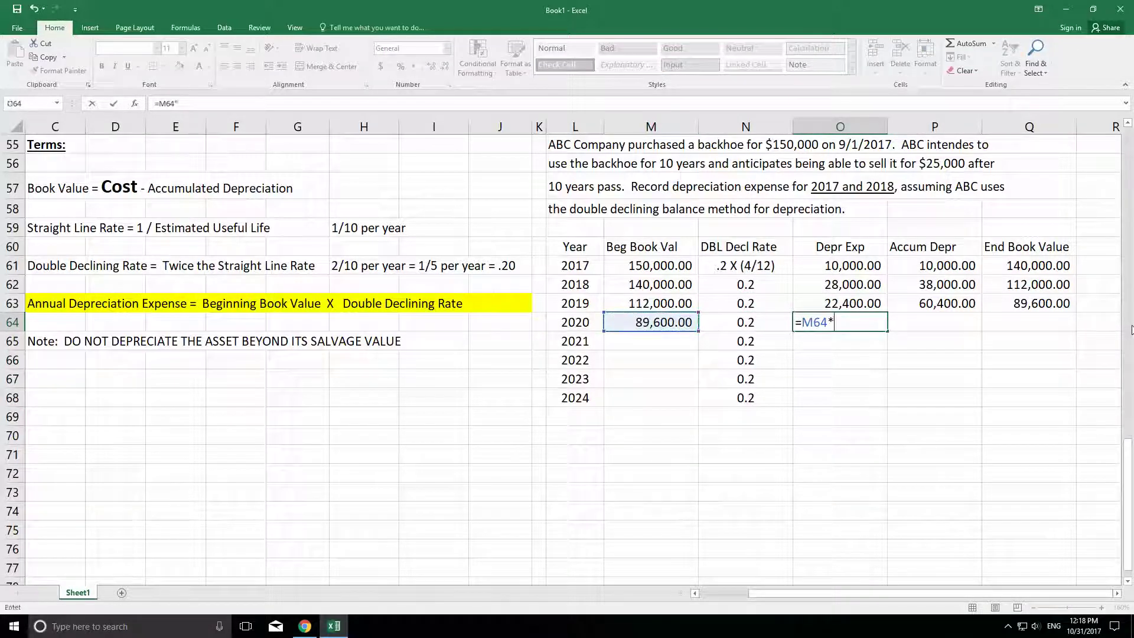
key("Left")
key("Return")
key("Up")
key("Right")
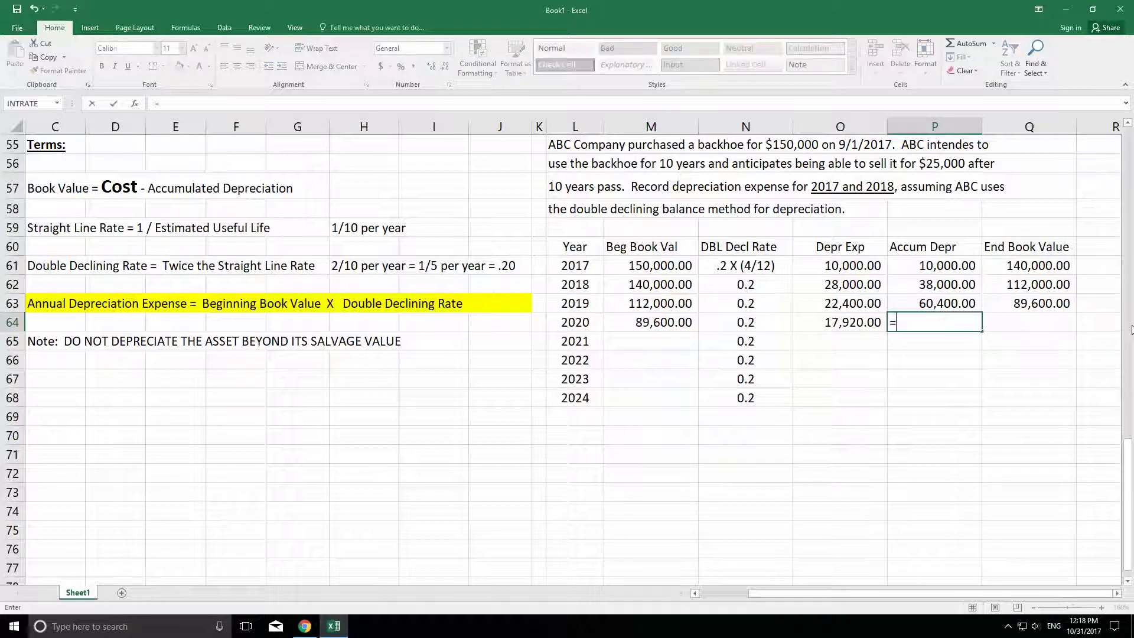
Calculate the 2020 accumulated depreciation in P64 with the formula =P63+O64.
type("=")
key("Up")
type("+")
key("Left")
key("Return")
key("Up")
key("Right")
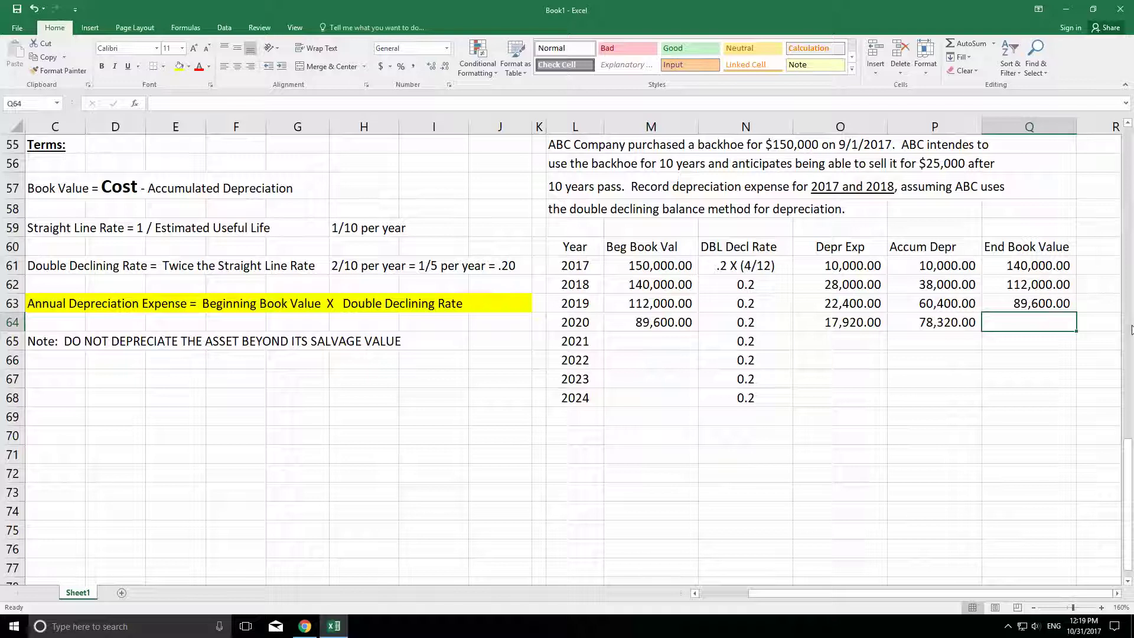
Copy the ending book value formula from Q63 into Q64 for 2020.
right_click(1029, 307)
left_click(948, 329)
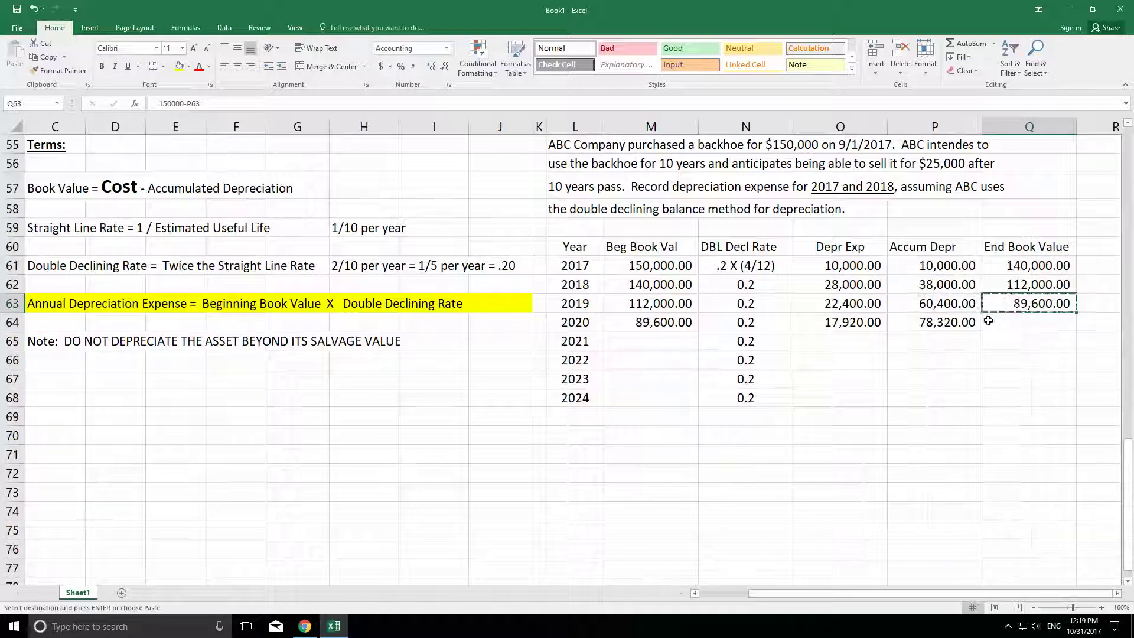
right_click(1028, 323)
left_click(942, 374)
key("Down")
key("Down")
key("Down")
key("Down")
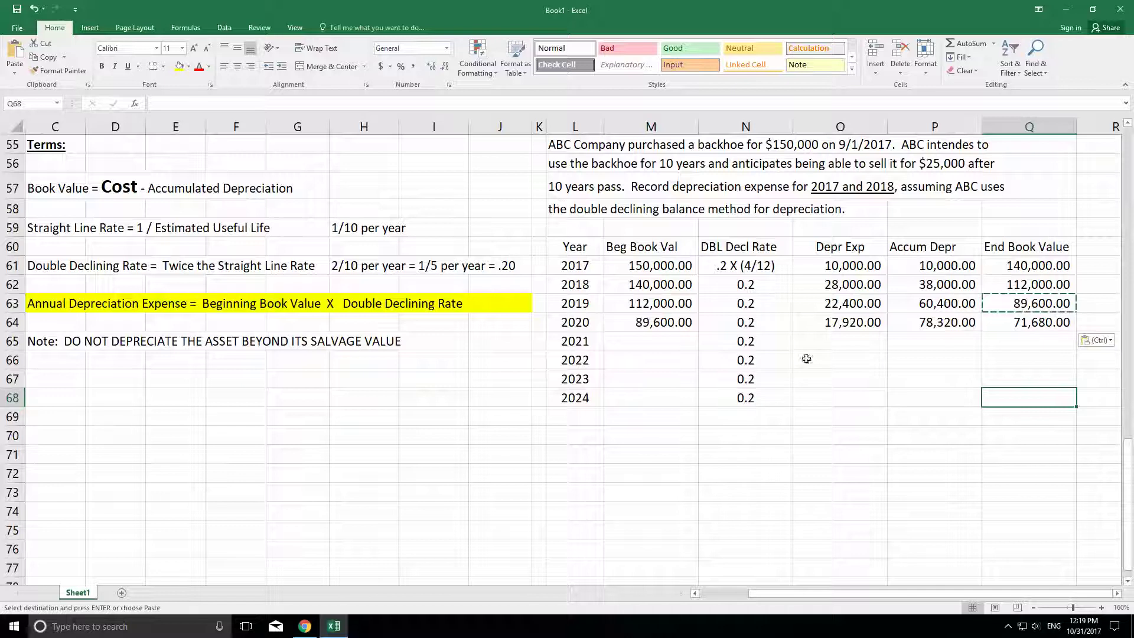
Copy the 2020 row M64:Q64 into M65:Q68 to fill the years 2021 through 2024.
left_click_drag(633, 322, 1013, 333)
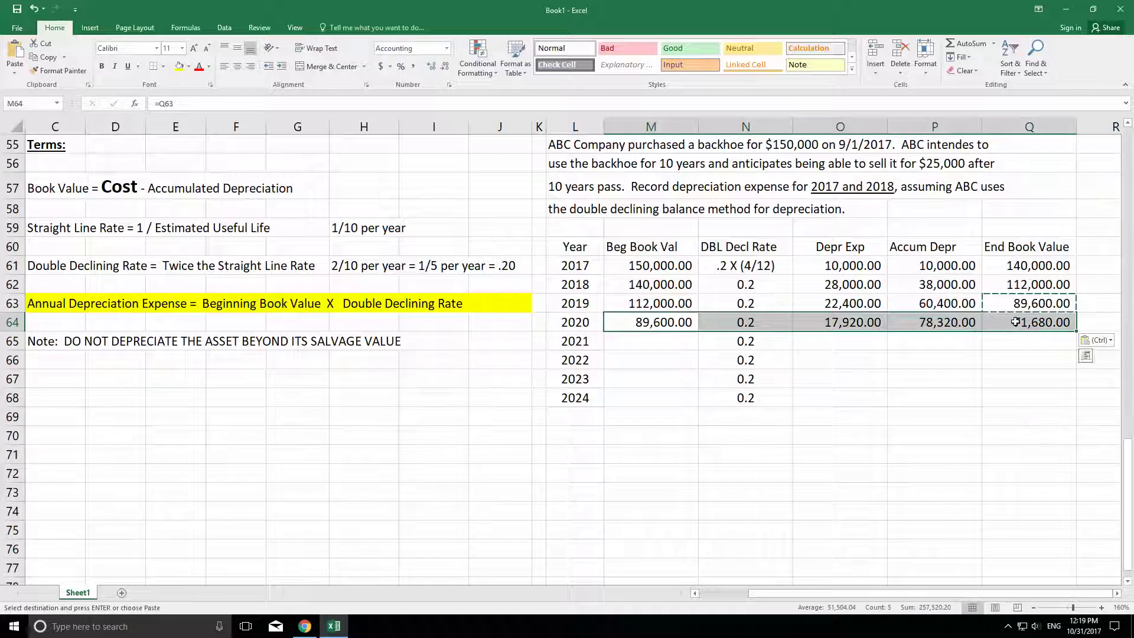
right_click(1014, 334)
left_click(925, 346)
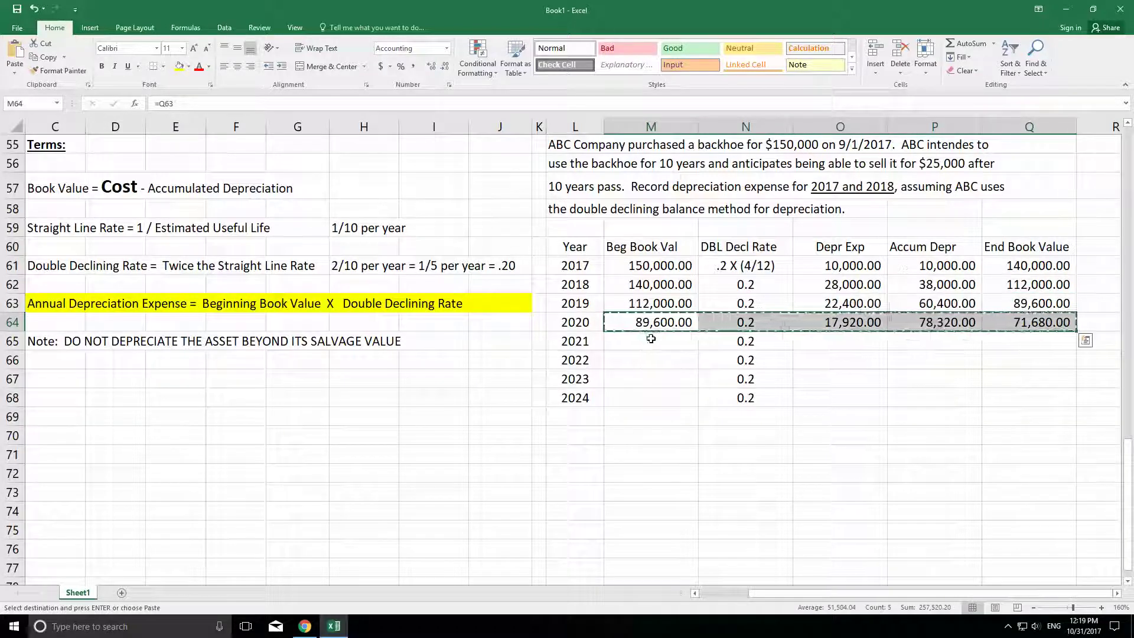
left_click_drag(651, 338, 1010, 401)
right_click(1011, 403)
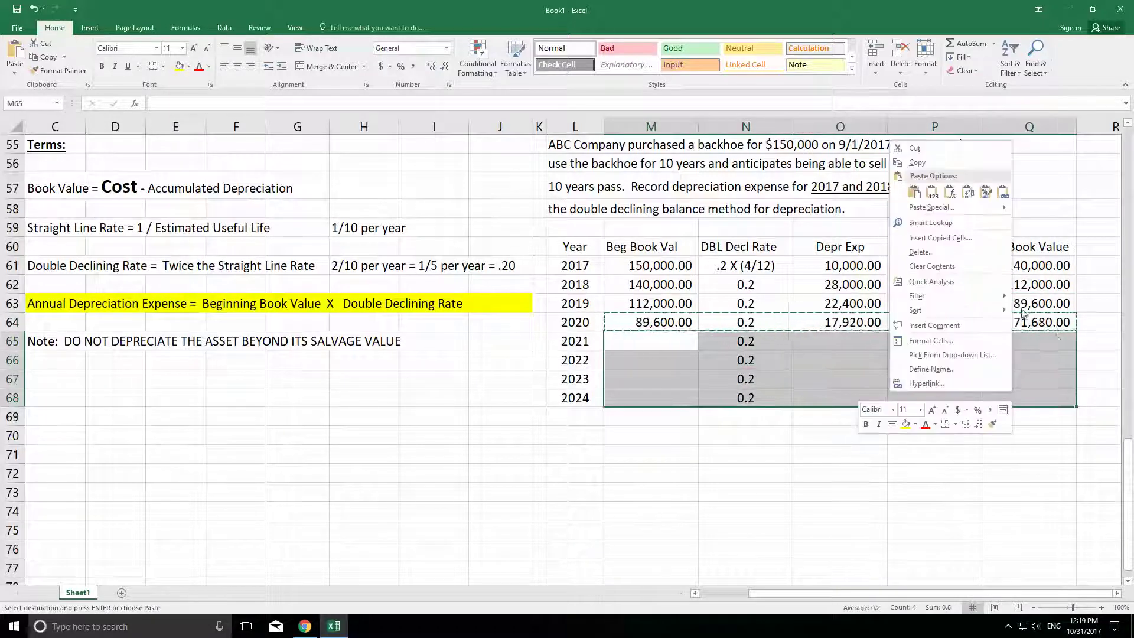
left_click(914, 192)
left_click(1007, 460)
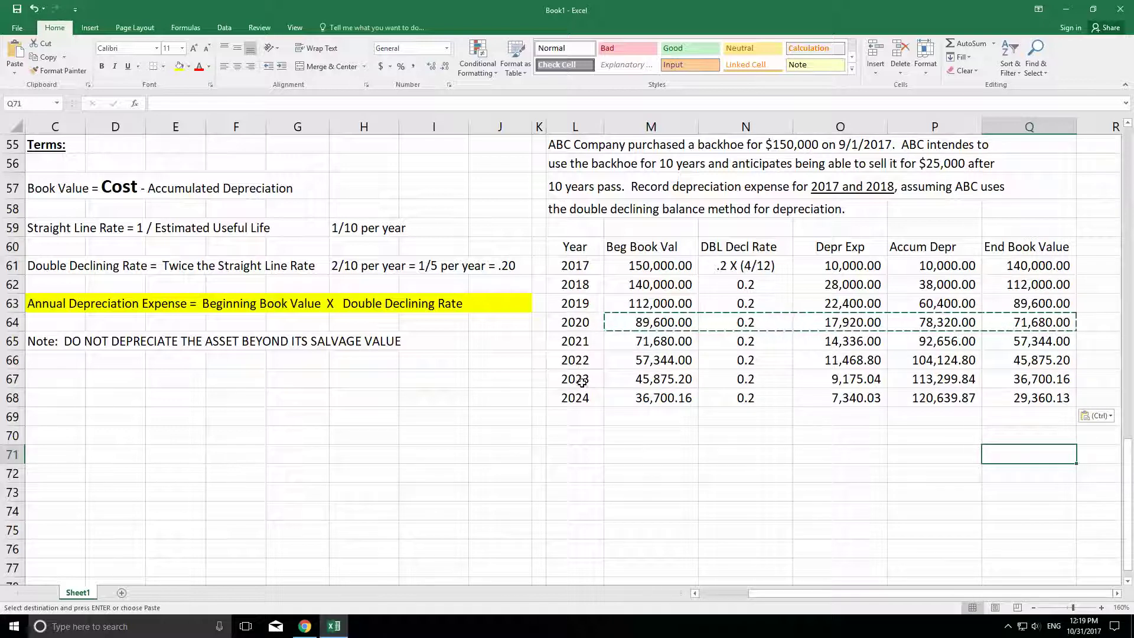
Extend the year series in column L through 2027.
left_click_drag(576, 380, 591, 456)
left_click(763, 485)
left_click(652, 380)
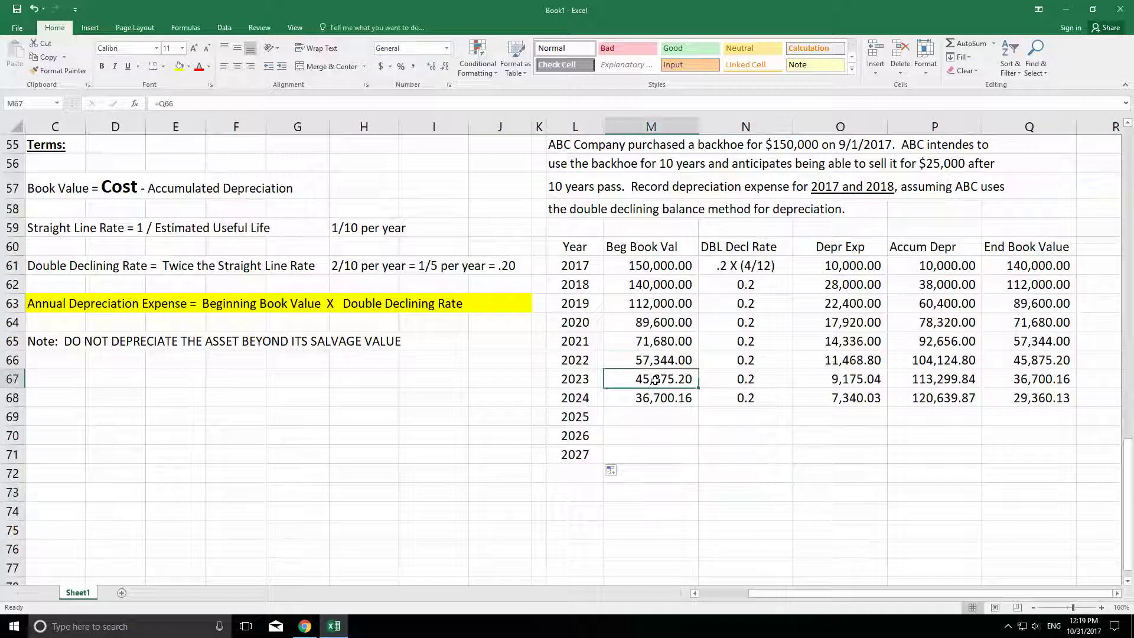
Copy the 2024 row M68:Q68 into M69:Q71 to fill the years 2025 through 2027.
left_click_drag(653, 397, 1078, 408)
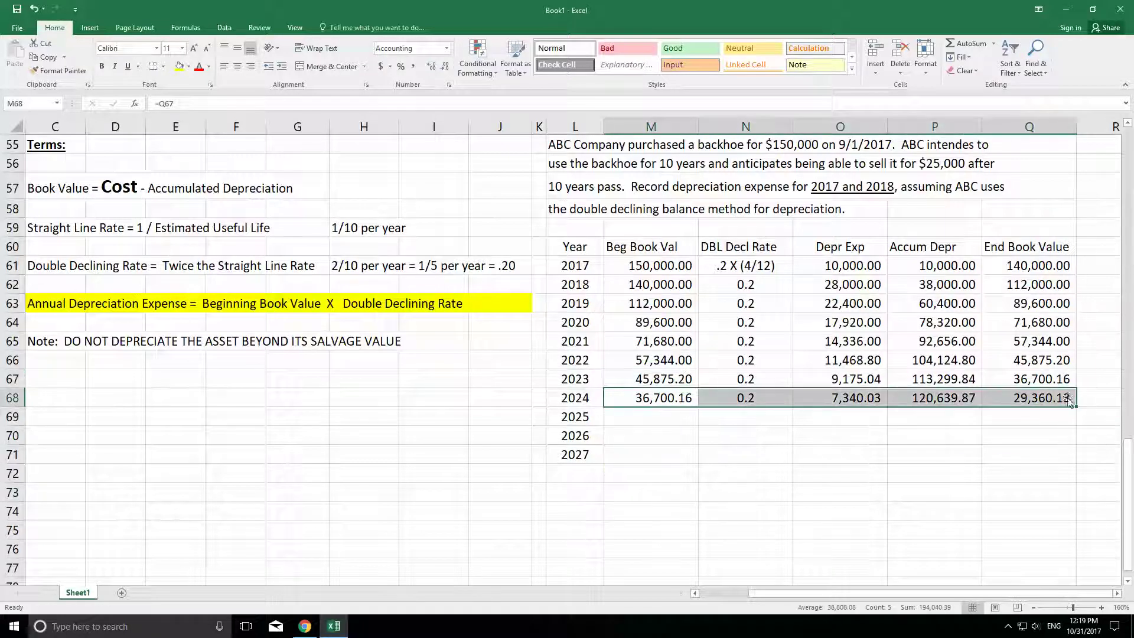
right_click(948, 398)
left_click(971, 170)
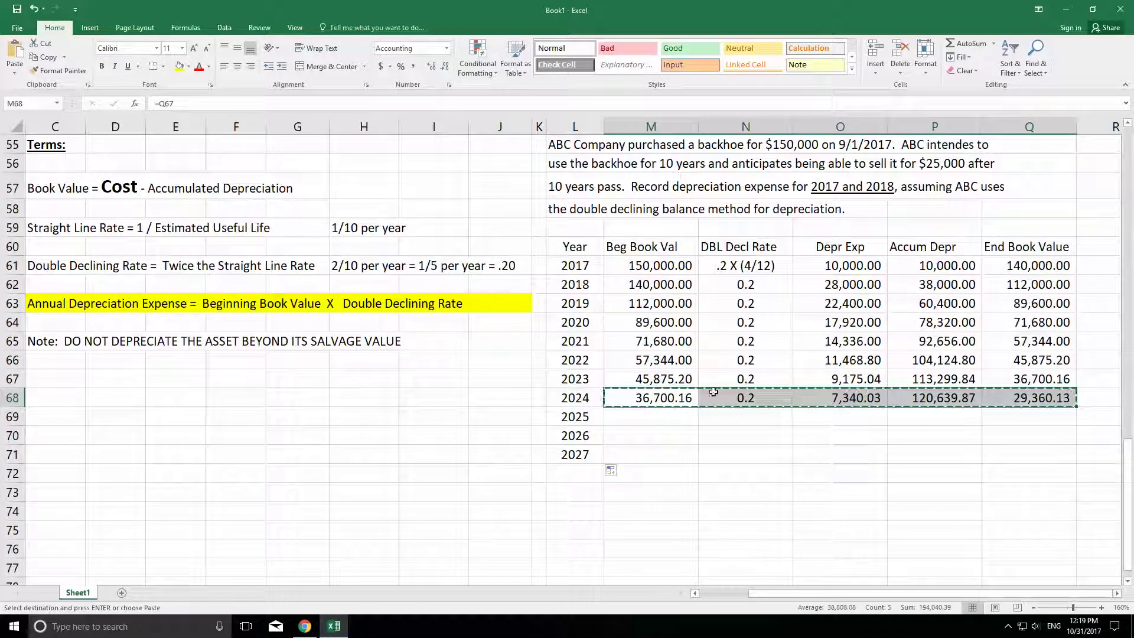
left_click_drag(660, 416, 1020, 455)
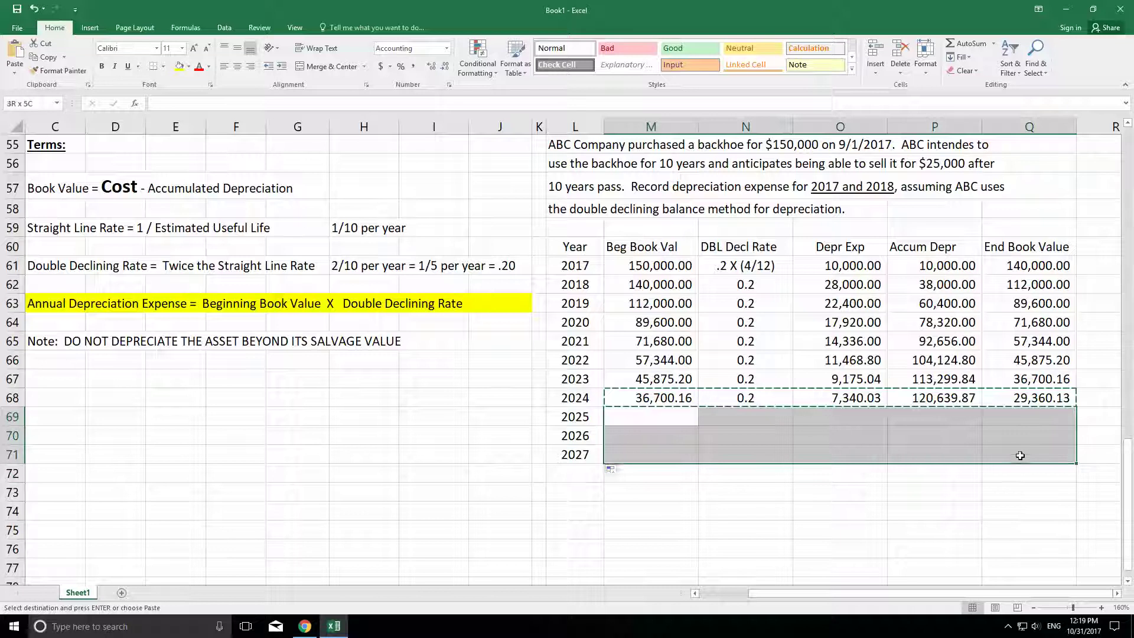
right_click(1025, 448)
left_click(922, 253)
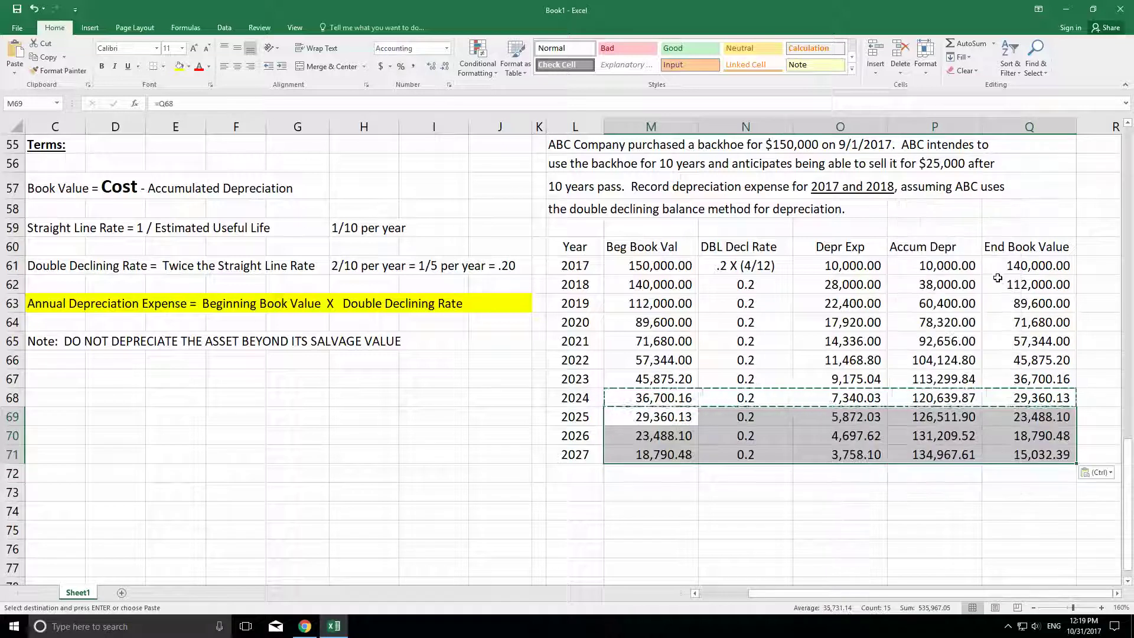
left_click(999, 280)
left_click(1012, 497)
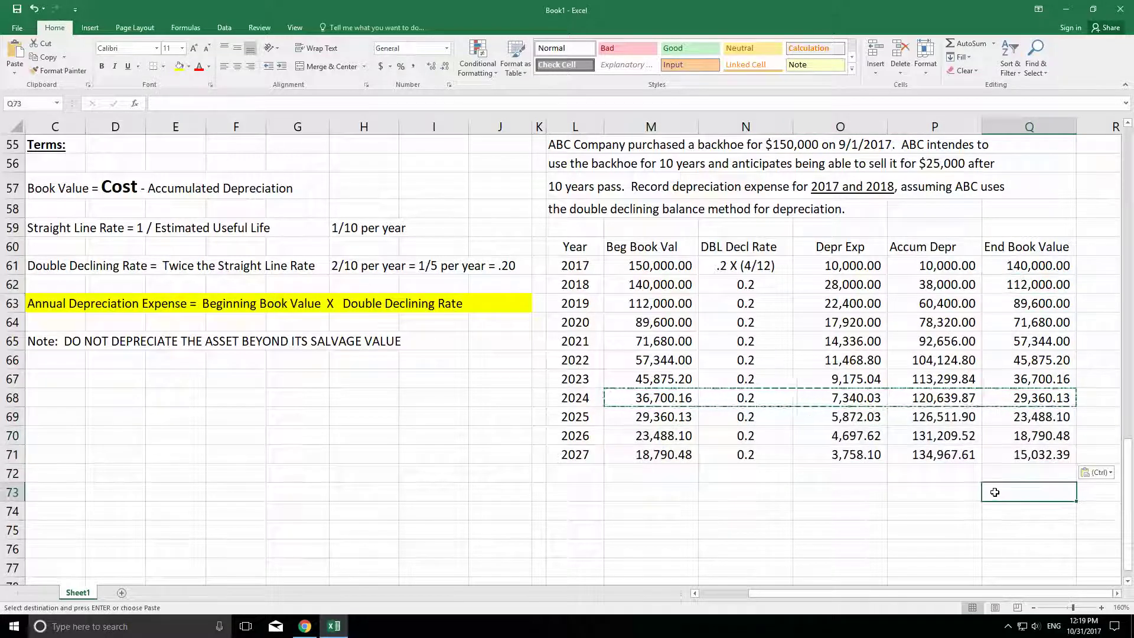
Examine the ending book values and depreciation expense from 2024 to 2027 against the $25,000 salvage value.
scroll(1004, 462, "down", 1)
scroll(1016, 452, "up", 1)
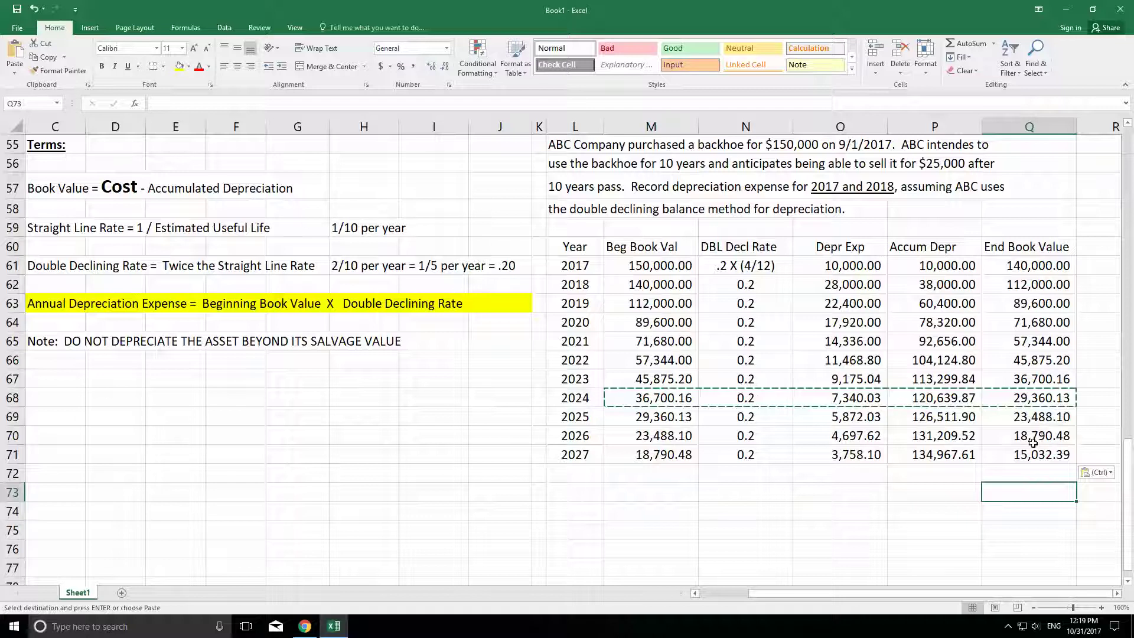
key("Up")
key("Up")
key("Up")
key("Down")
key("Down")
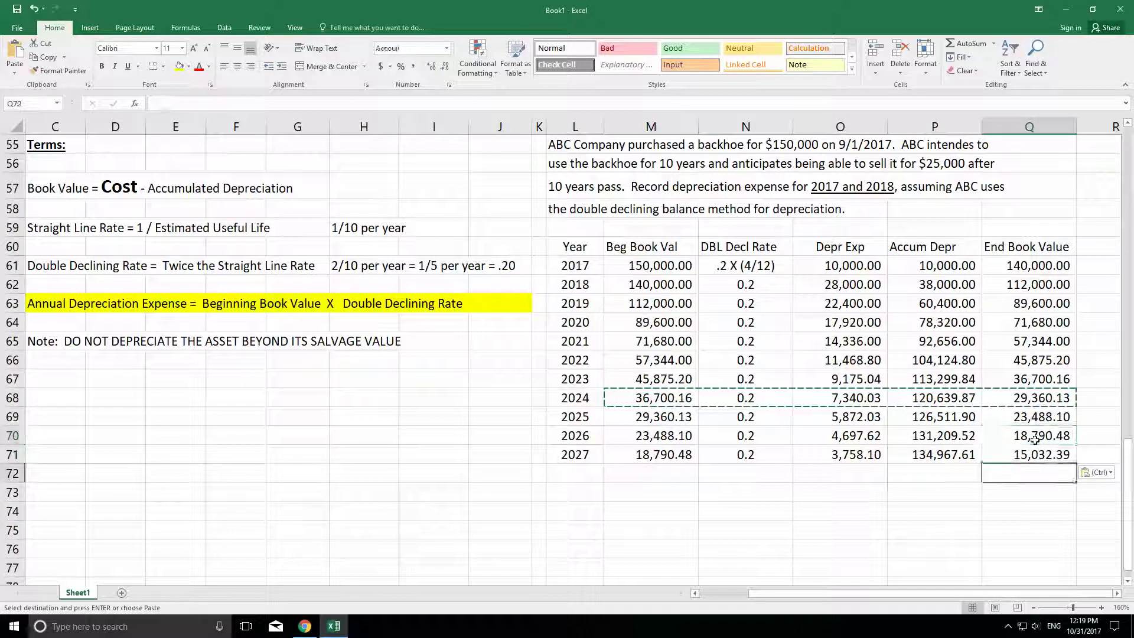
left_click(1035, 440)
left_click(1039, 417)
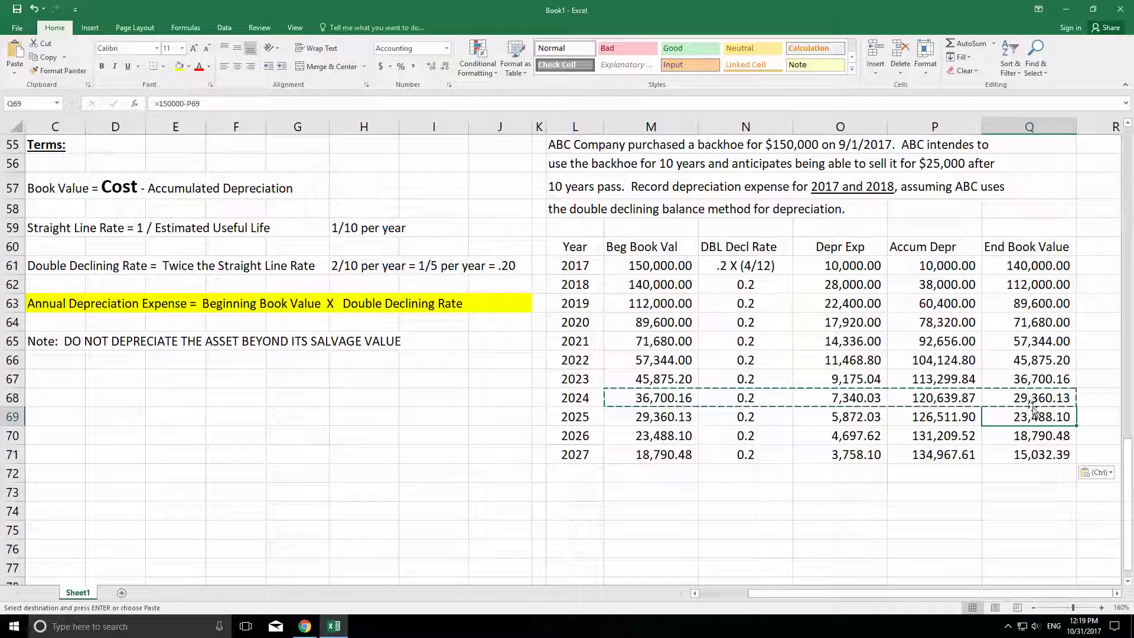
left_click(851, 418)
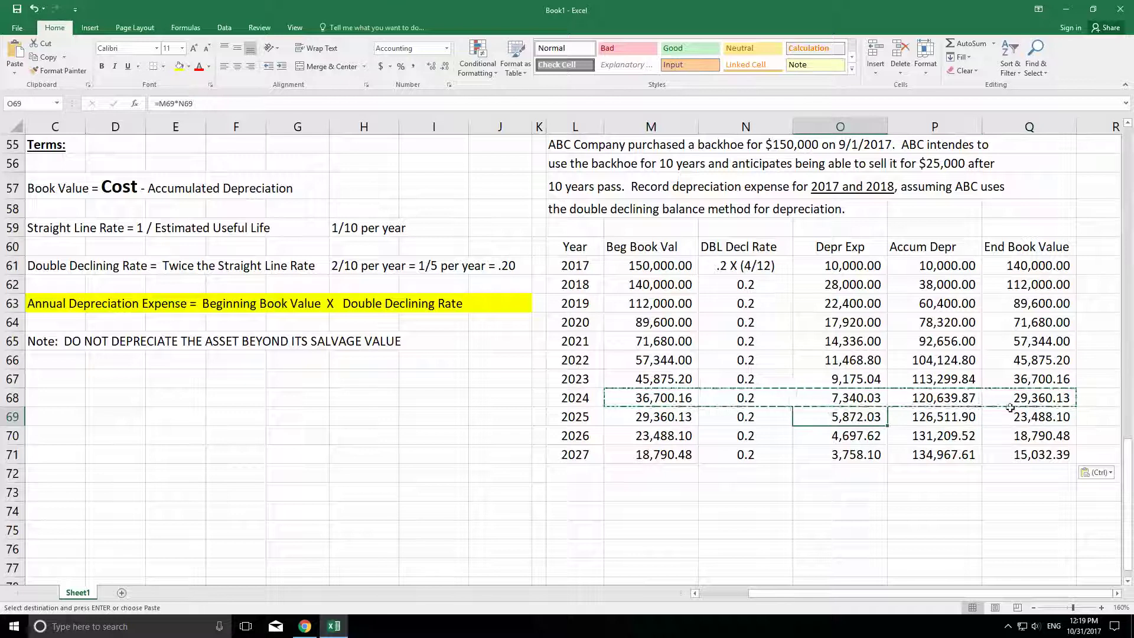
left_click(1032, 400)
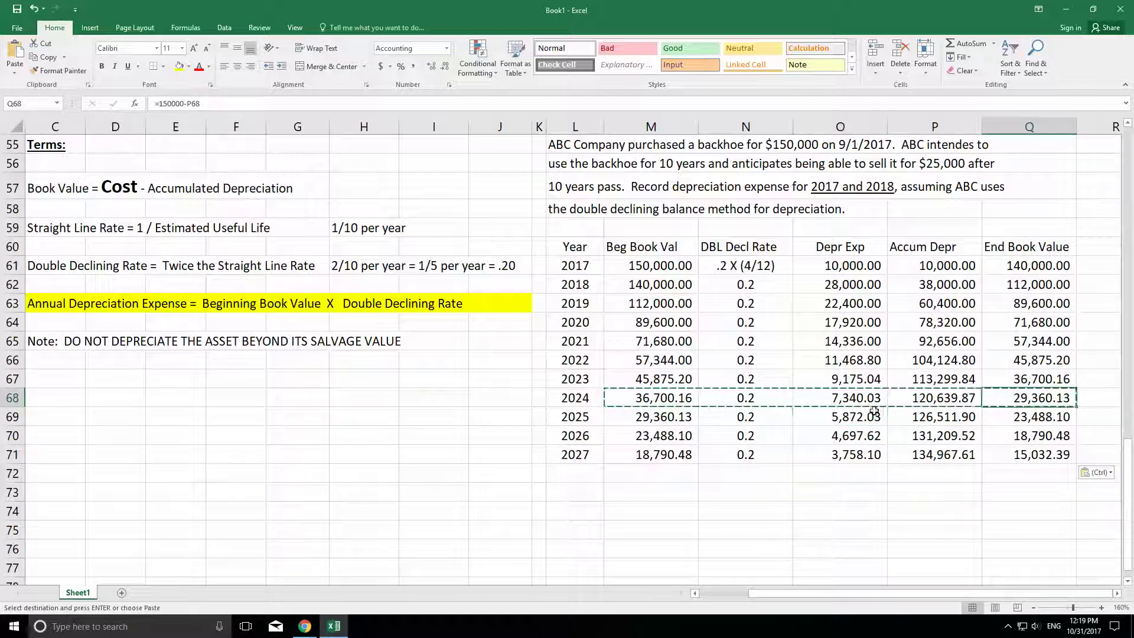
left_click(849, 418)
left_click(1030, 417)
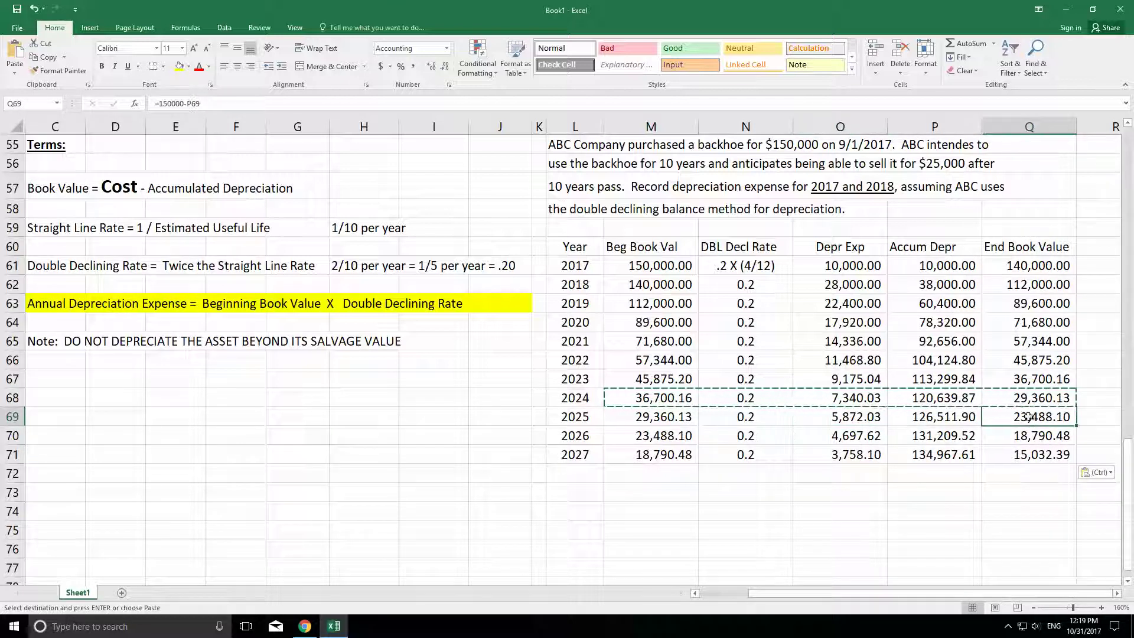
Calculate the remaining depreciation allowed after 2024 in O73 with the formula =Q68-25000.
left_click(851, 493)
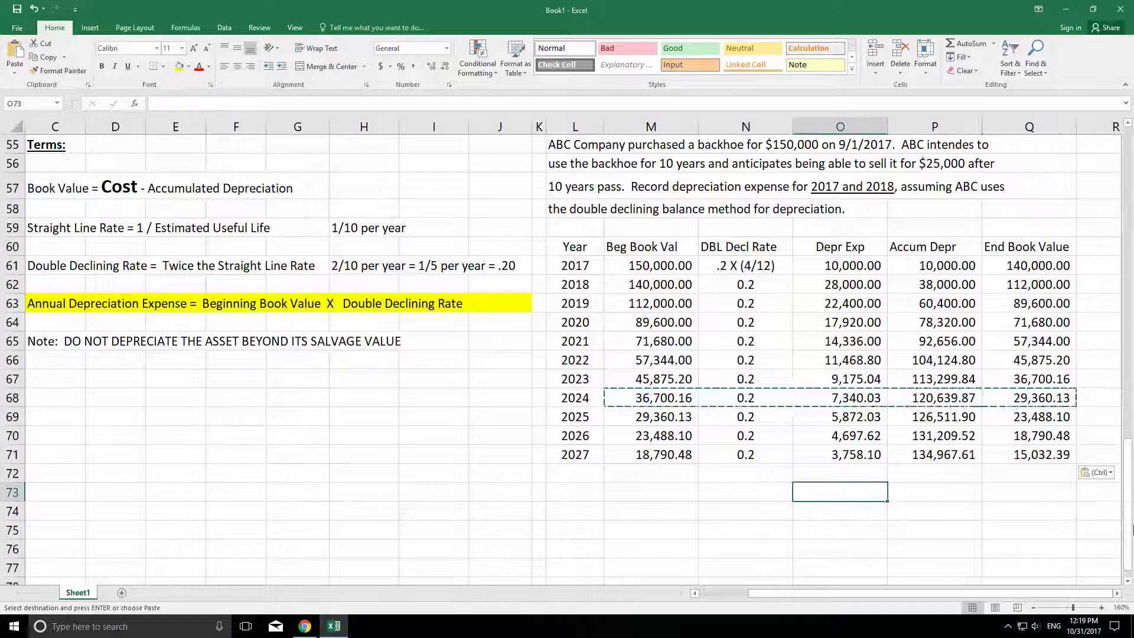
type("=")
key("Right")
key("Right")
key("Right")
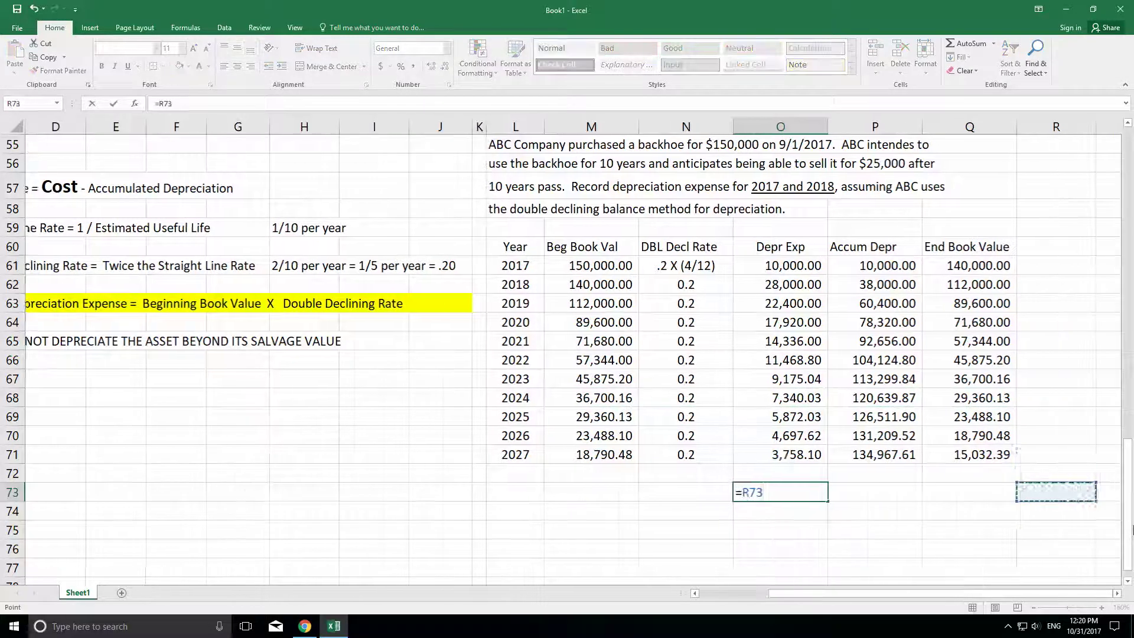
key("Up")
key("Up")
key("Up")
key("Up")
key("Up")
key("Left")
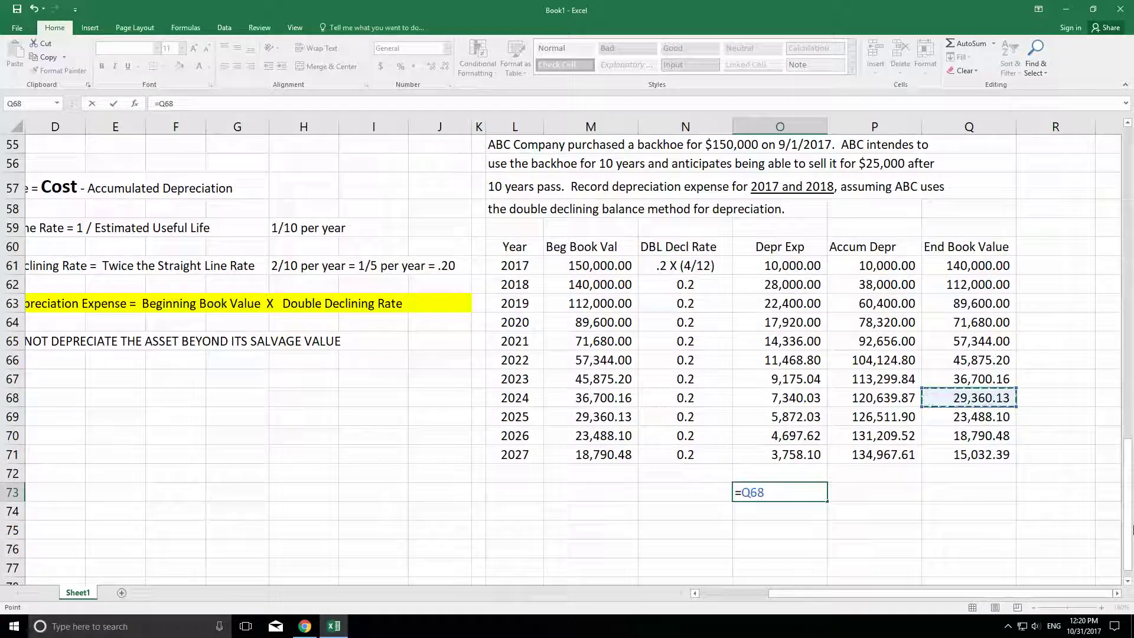
type("-25000")
key("ctrl+Return")
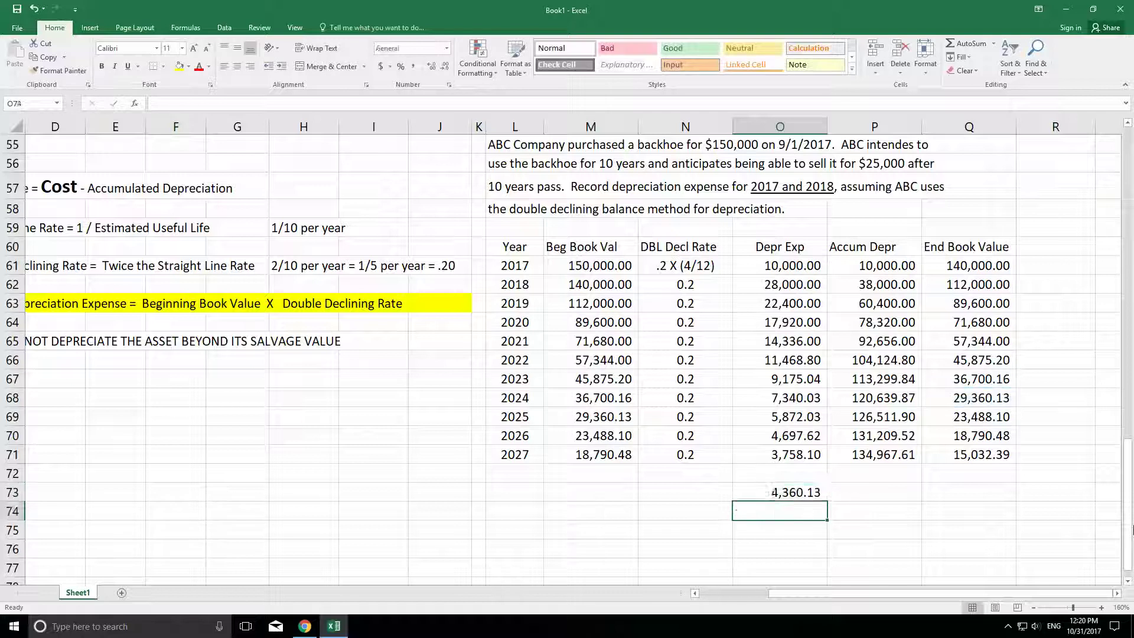
Replace the 2025 depreciation expense in O69 with the fixed amount 4360.13.
key("Up")
key("Up")
key("Up")
key("Up")
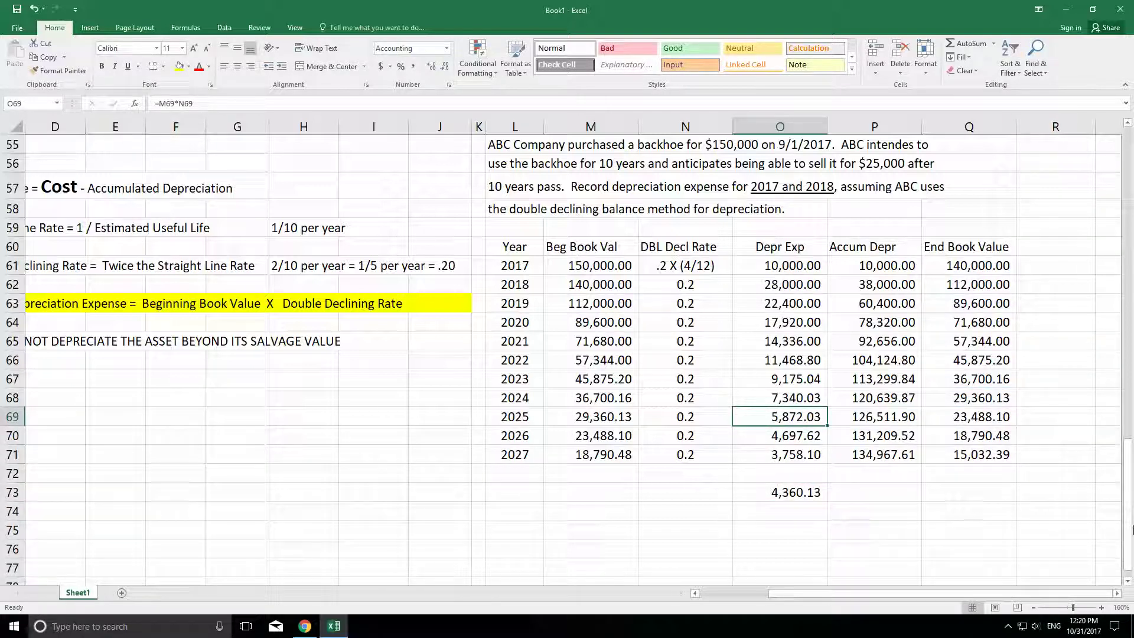
type("4360.13")
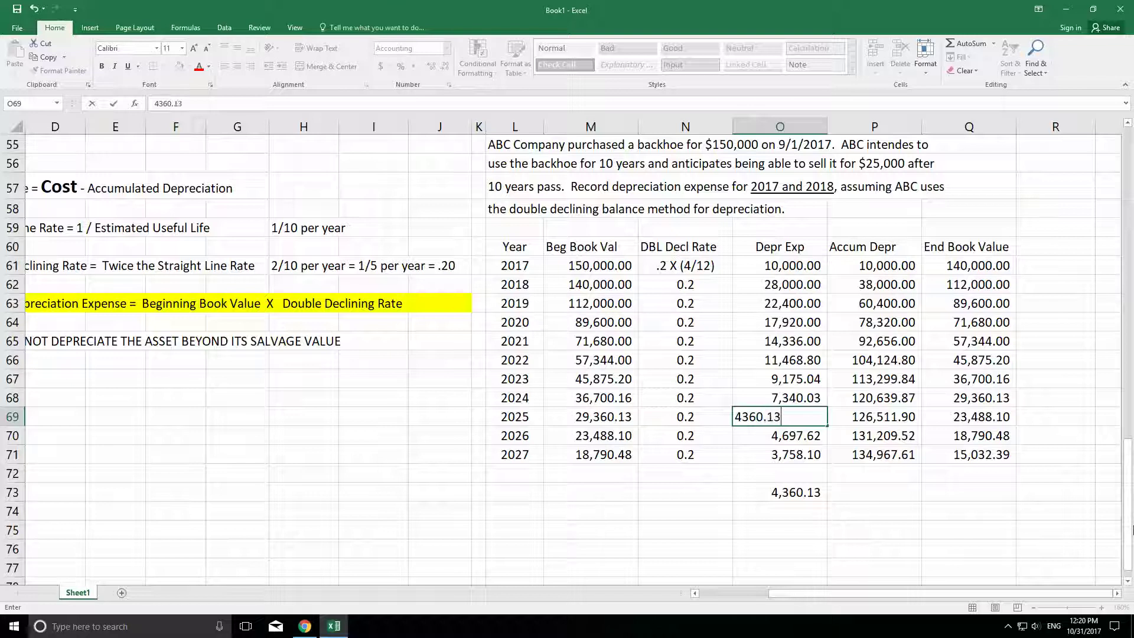
key("Return")
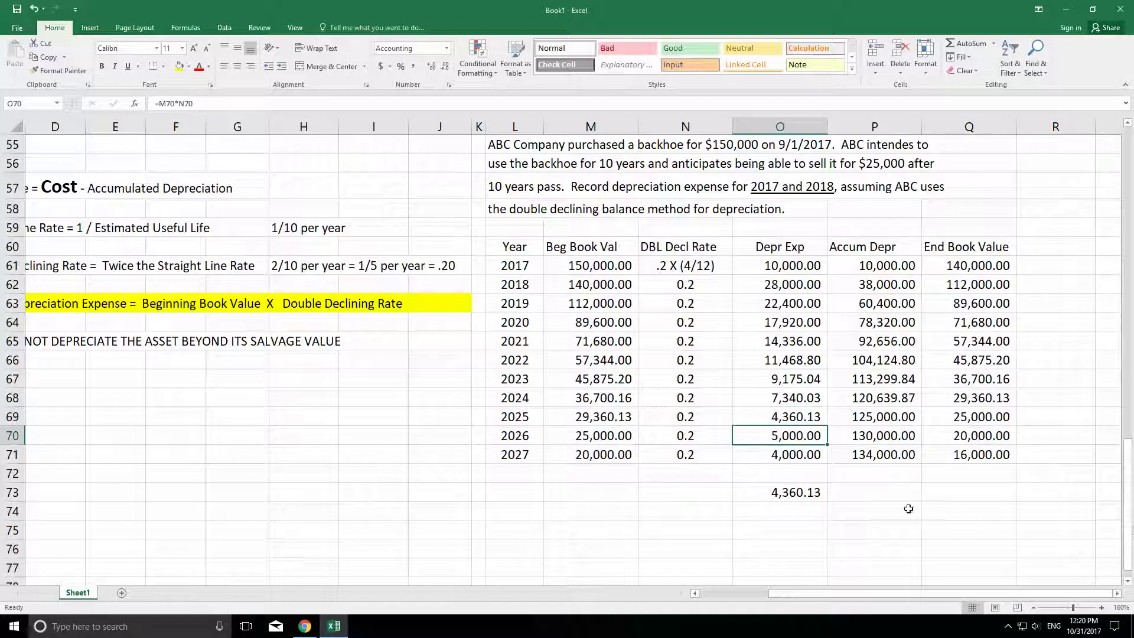
Clear the 2026 and 2027 rows from the depreciation table and remove the helper calculation in O73.
left_click_drag(519, 435, 954, 448)
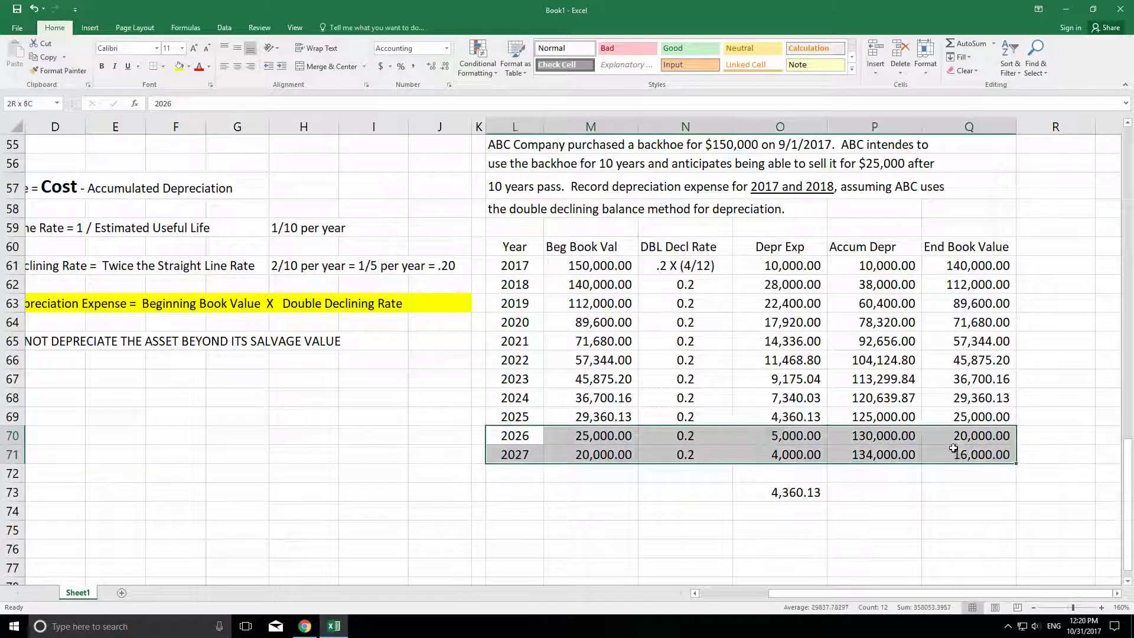
key("Delete")
key("Down")
key("Down")
key("Down")
key("Right")
key("Right")
key("Right")
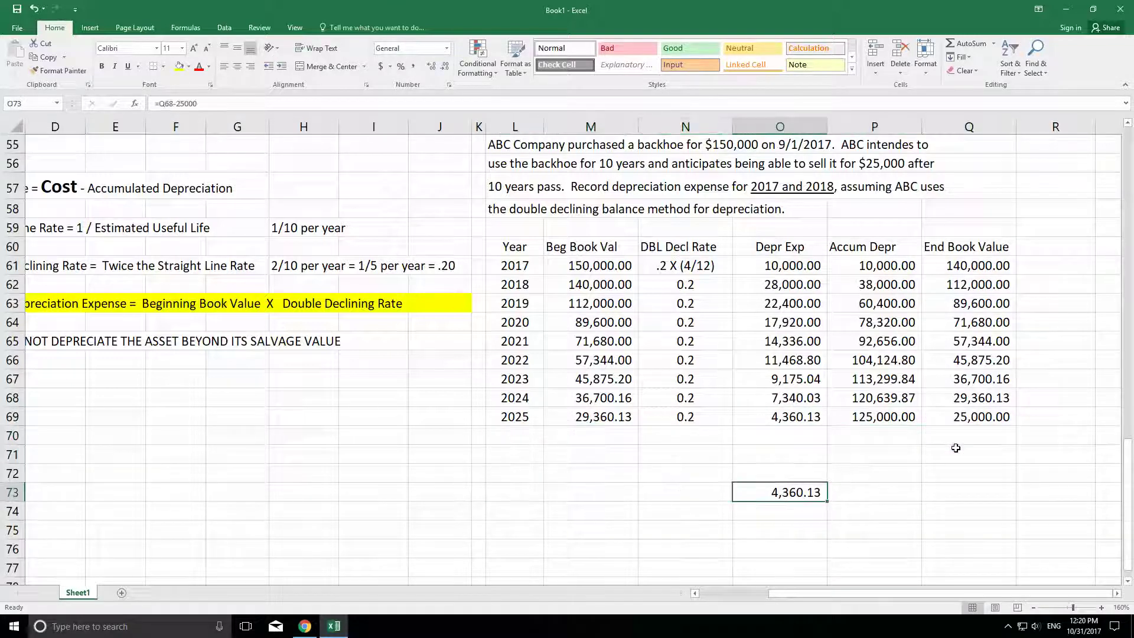
key("Delete")
key("Down")
key("Down")
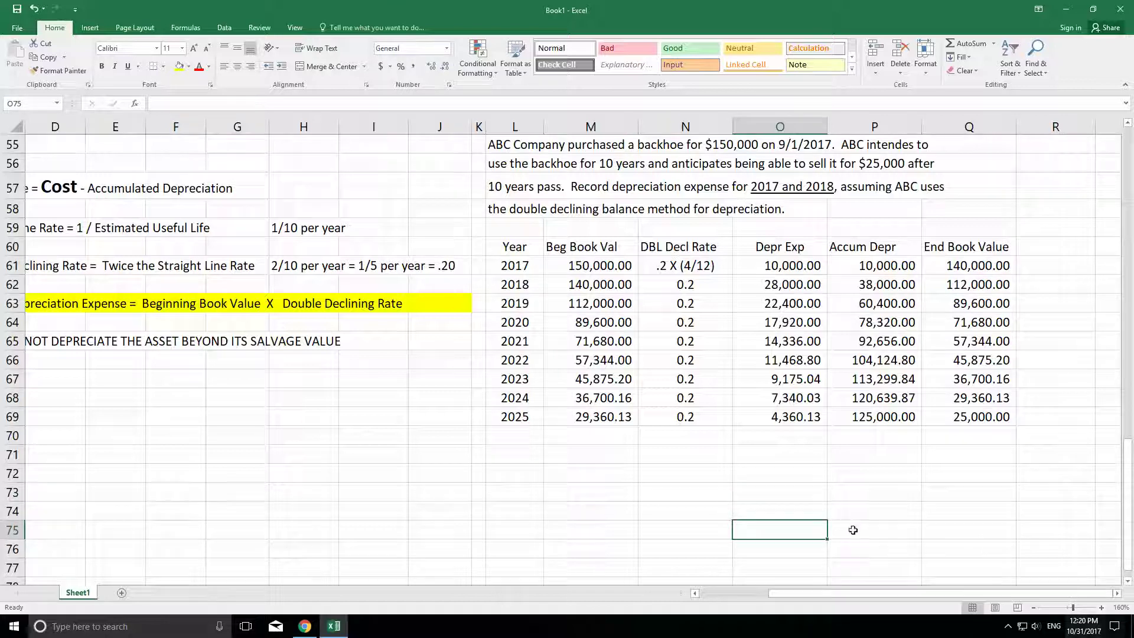
Examine the 2025 ending book value and depreciation expense together with the rows for 2022 through 2025.
left_click(981, 415)
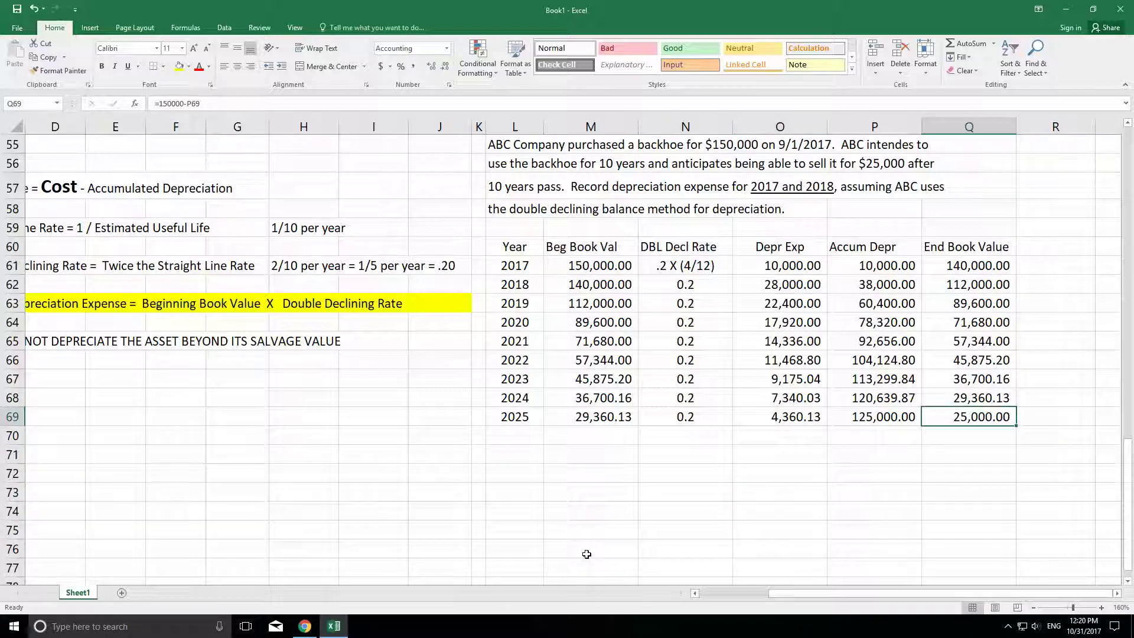
left_click(781, 417)
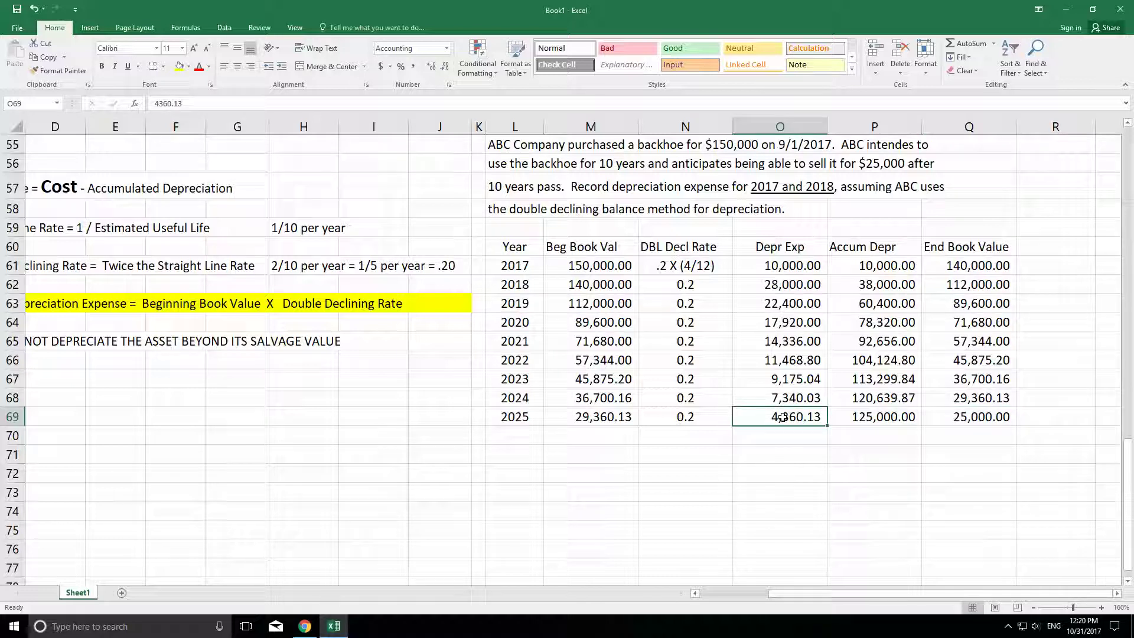
left_click(784, 455)
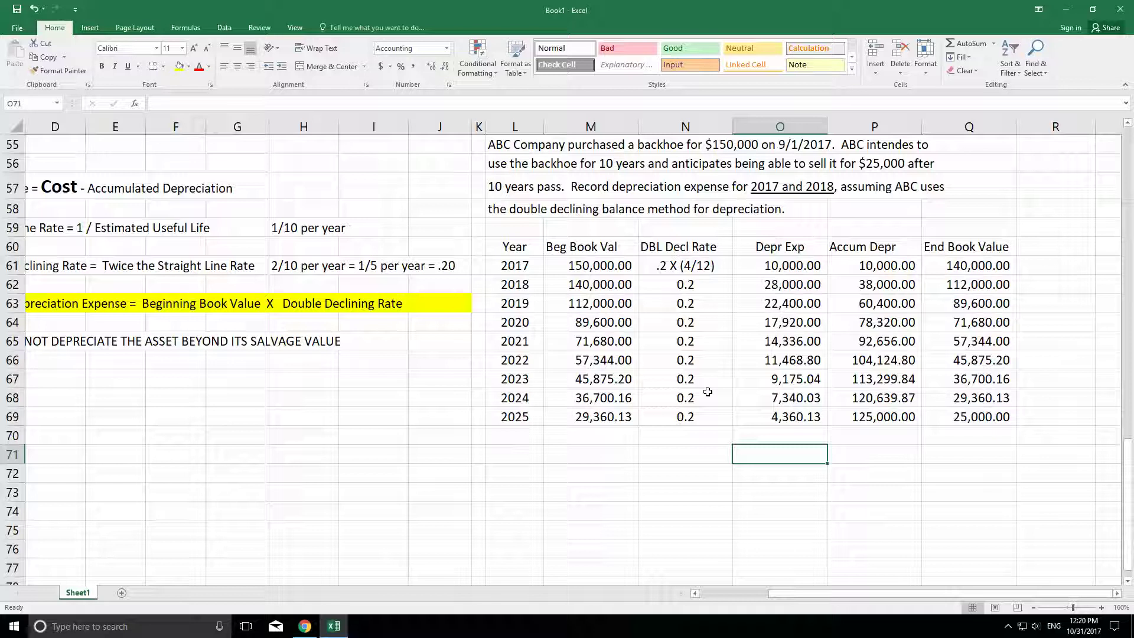
left_click_drag(514, 379, 989, 418)
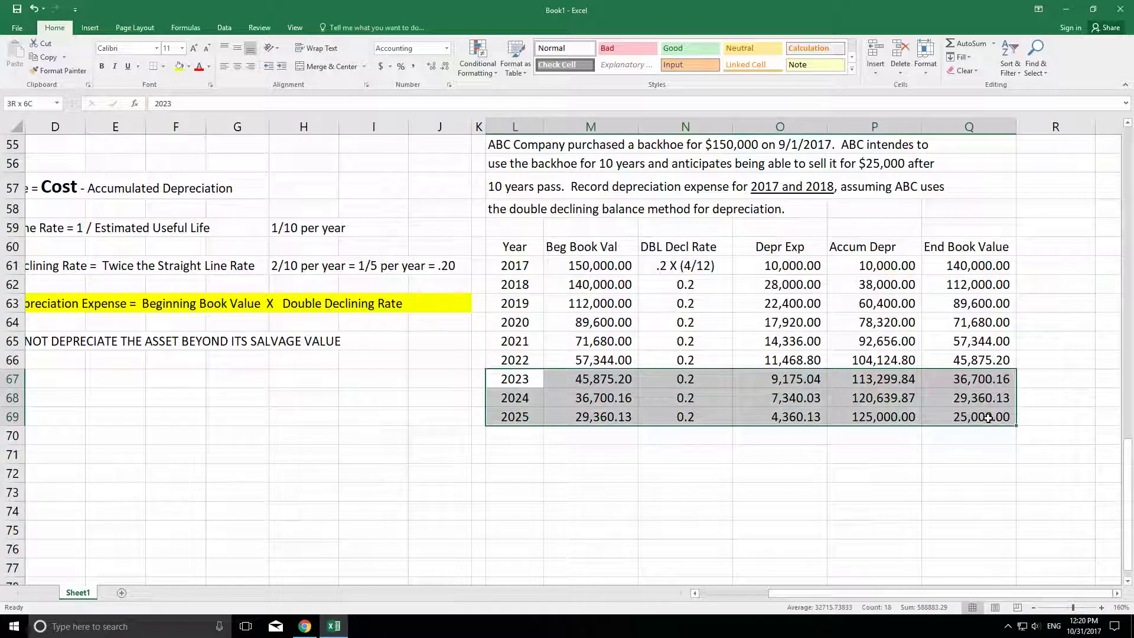
left_click(879, 472)
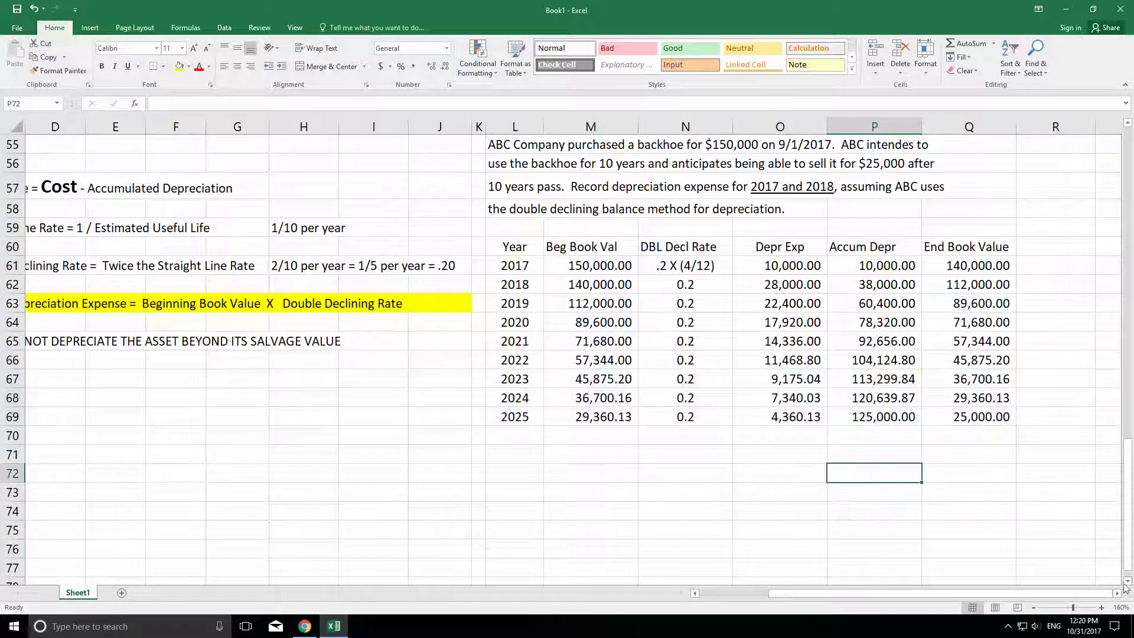
scroll(1128, 581, "down", 5)
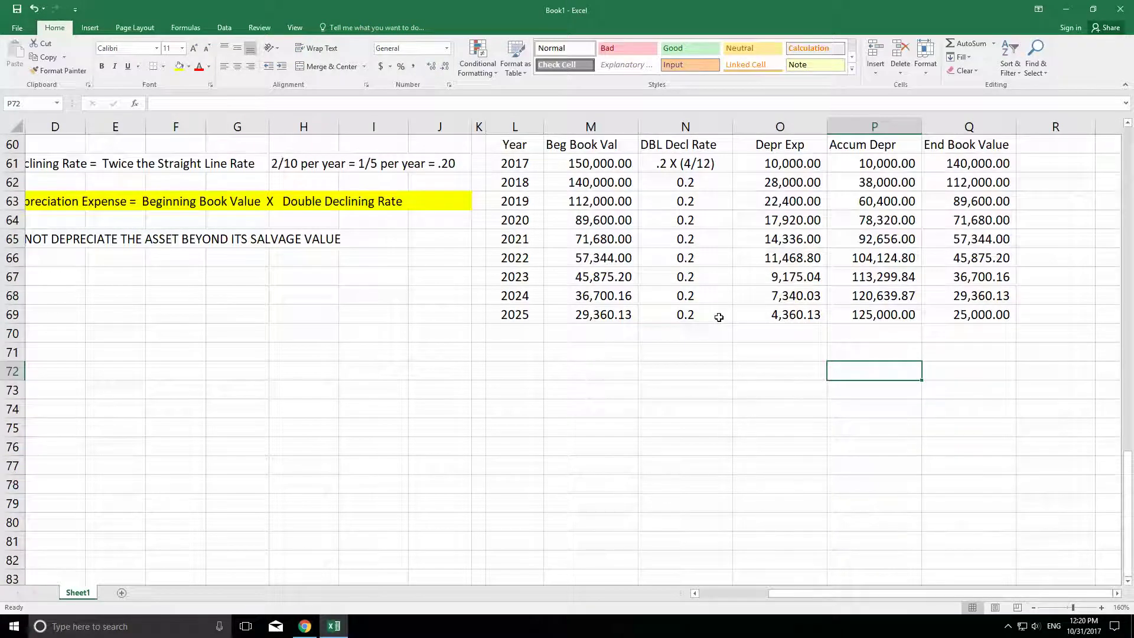
left_click(786, 279)
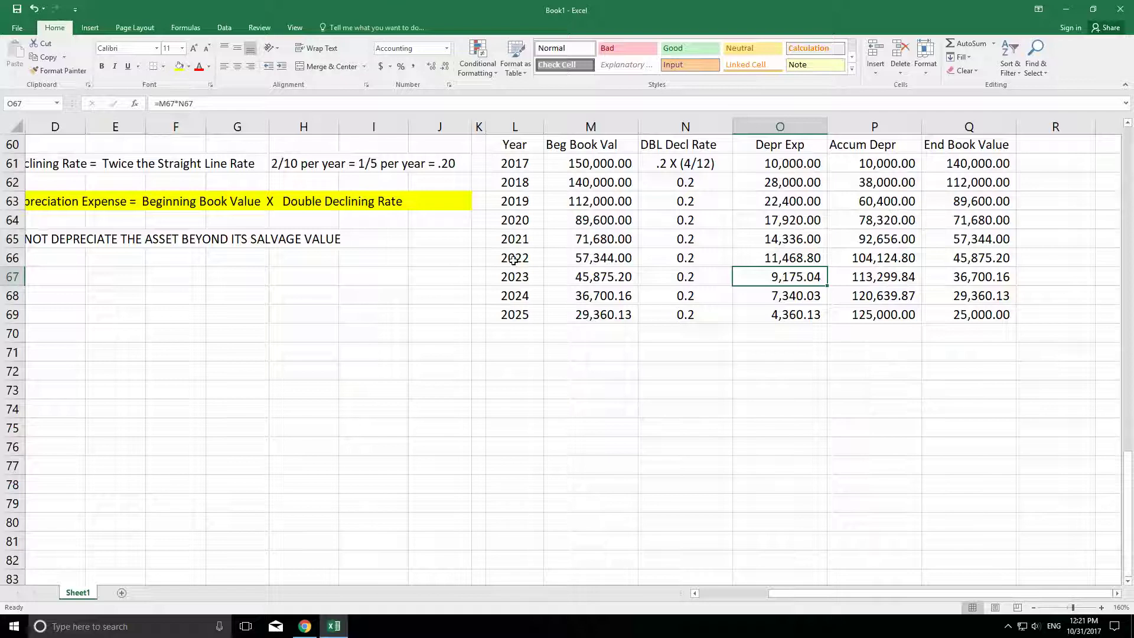
left_click_drag(513, 260, 987, 314)
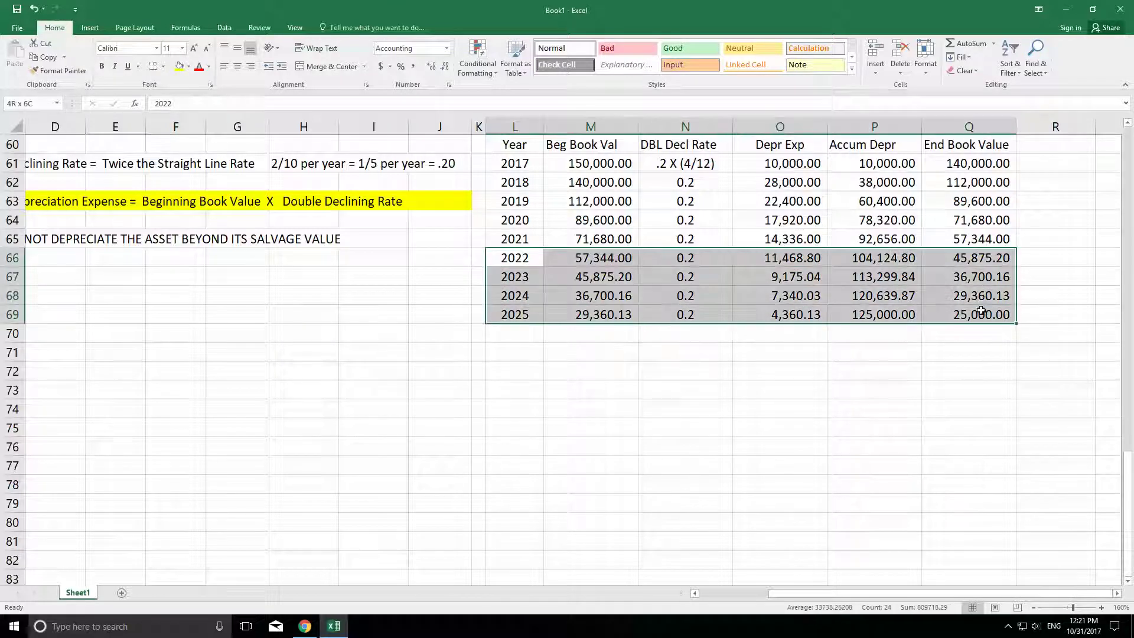
left_click(864, 385)
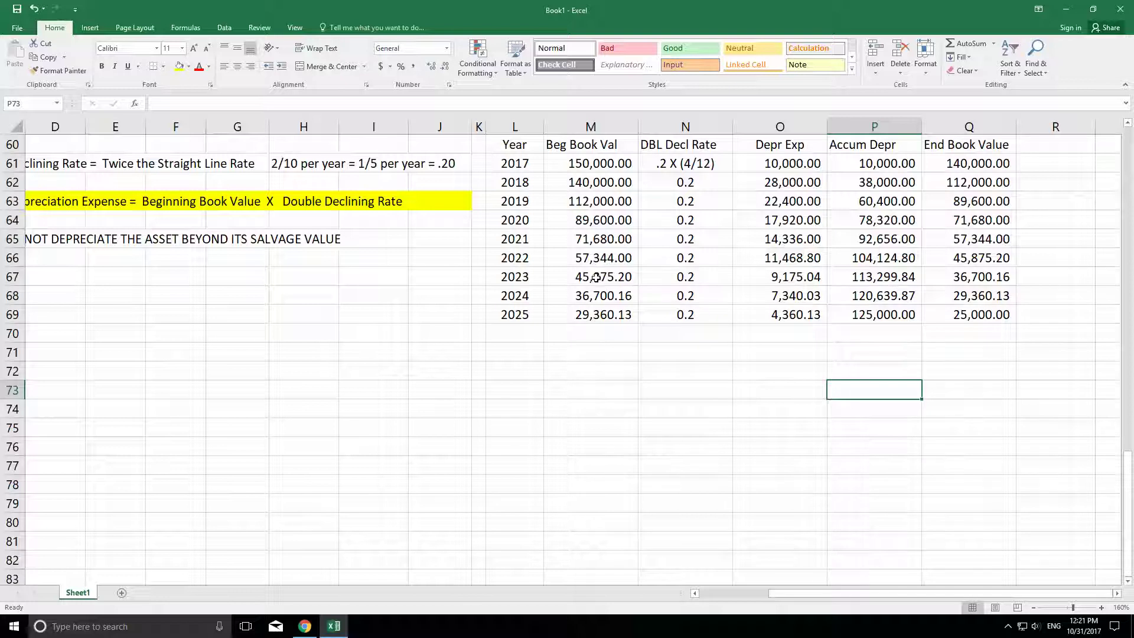
Calculate the depreciable amount remaining at the start of 2023 in M72 with the formula =M67-25000.
left_click(580, 373)
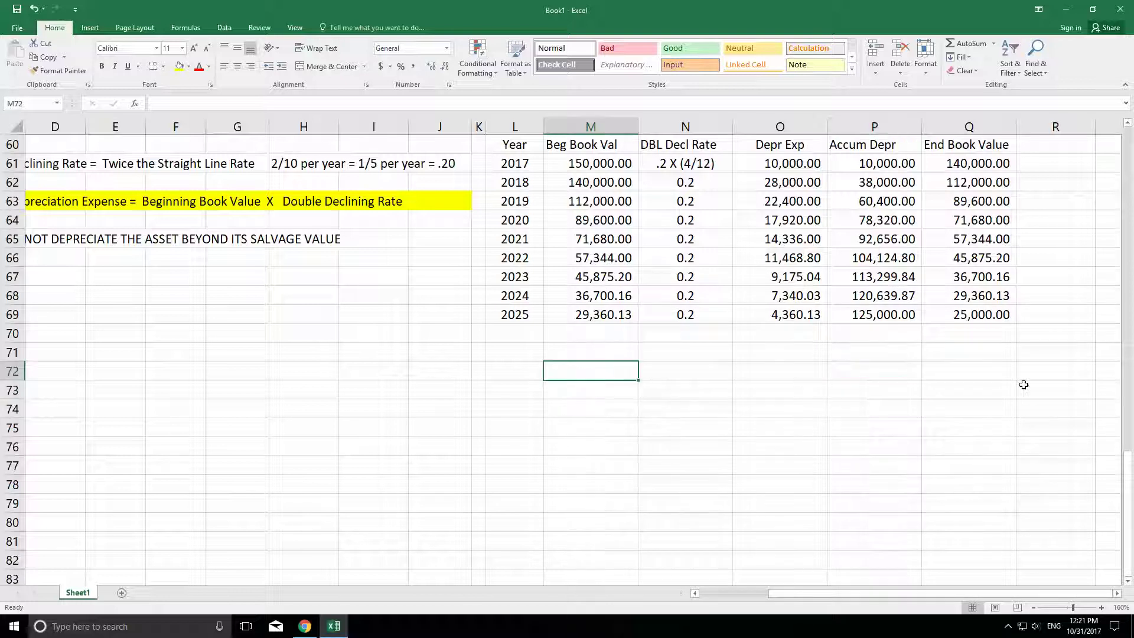
type("=")
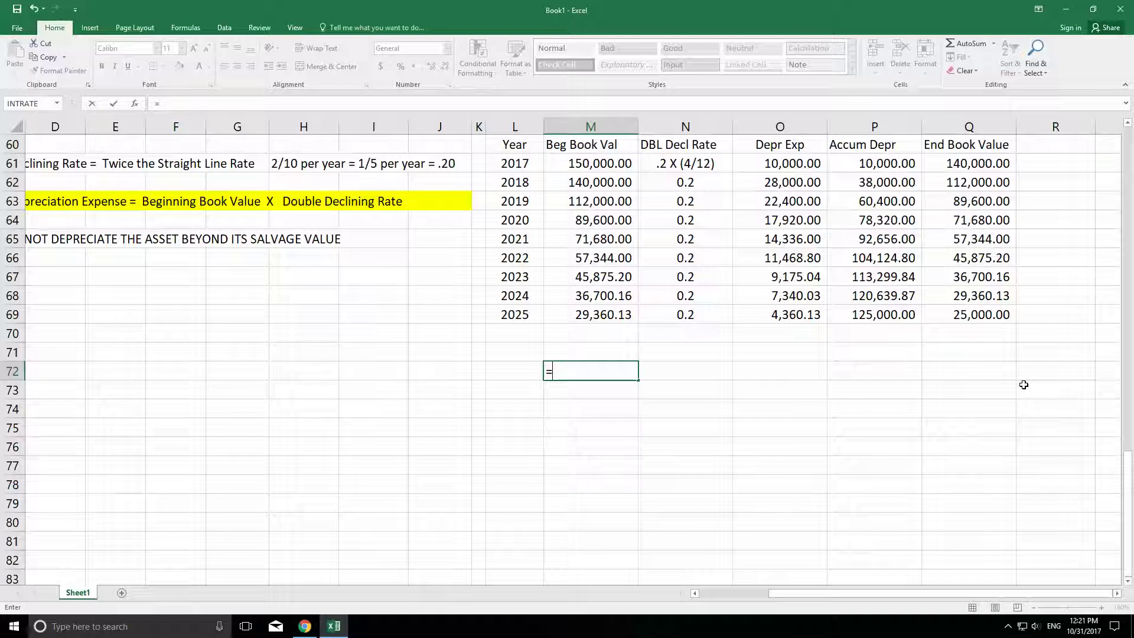
key("Up")
key("Up")
key("Up")
key("Up")
key("Up")
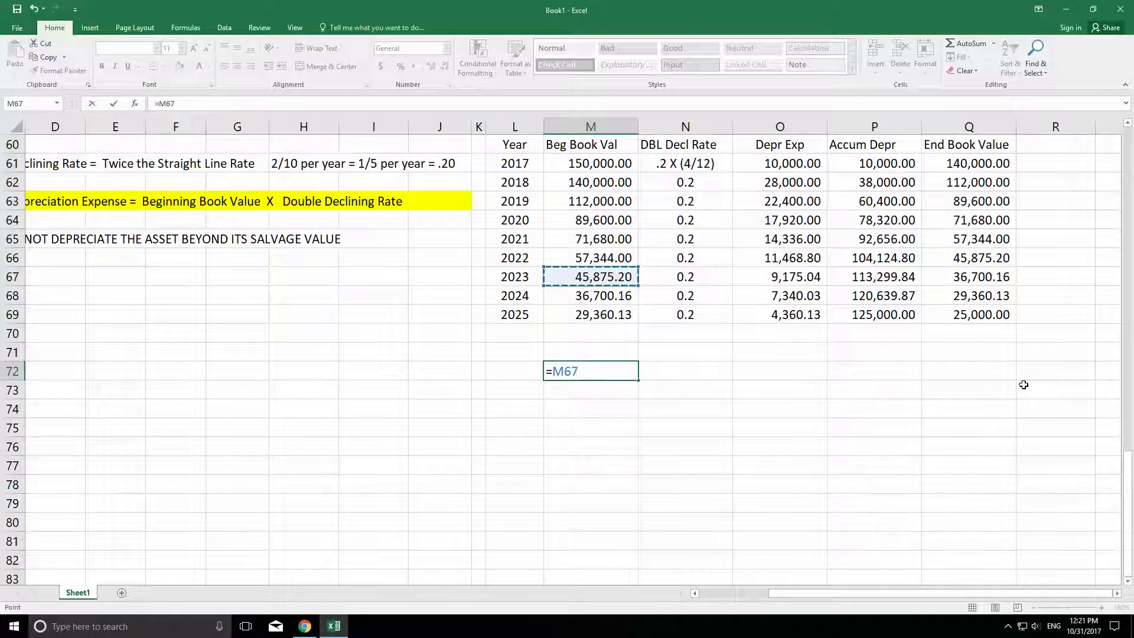
type("-25000")
key("Return")
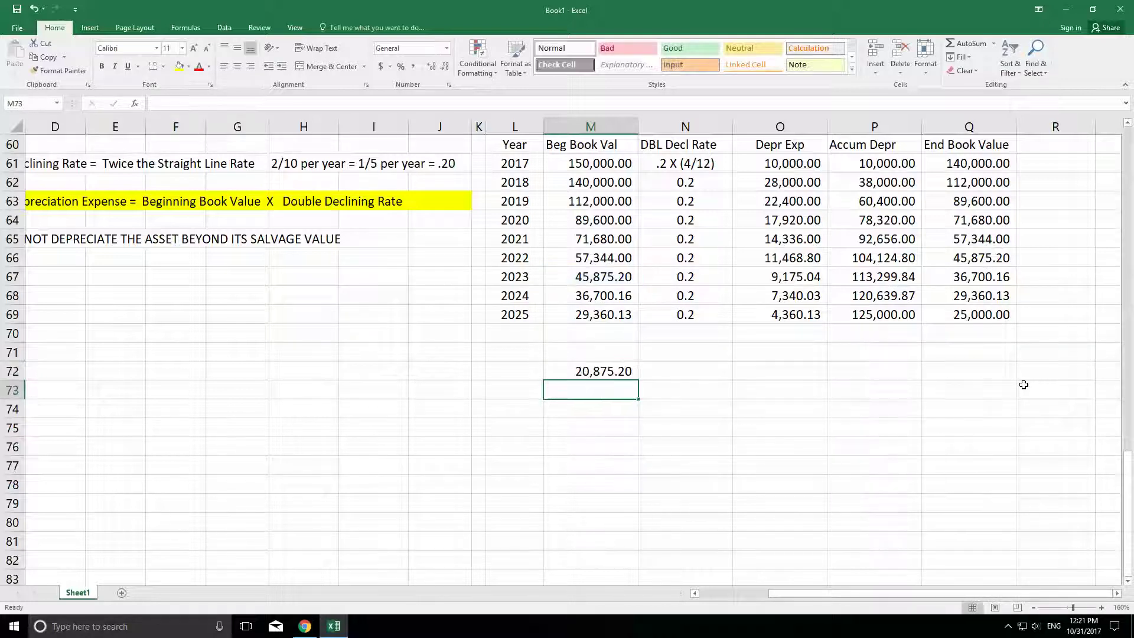
Spread the remaining depreciable amount evenly over three years in N72 with the formula =M72/3.
key("Up")
key("Right")
type("=")
key("Left")
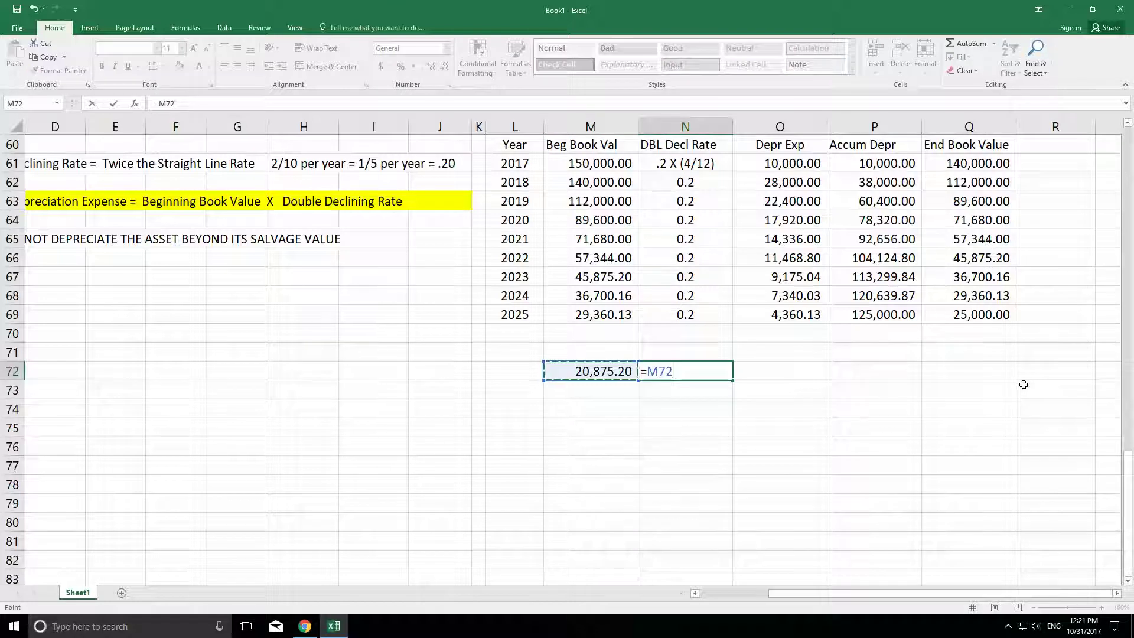
type("/3")
key("Return")
key("Up")
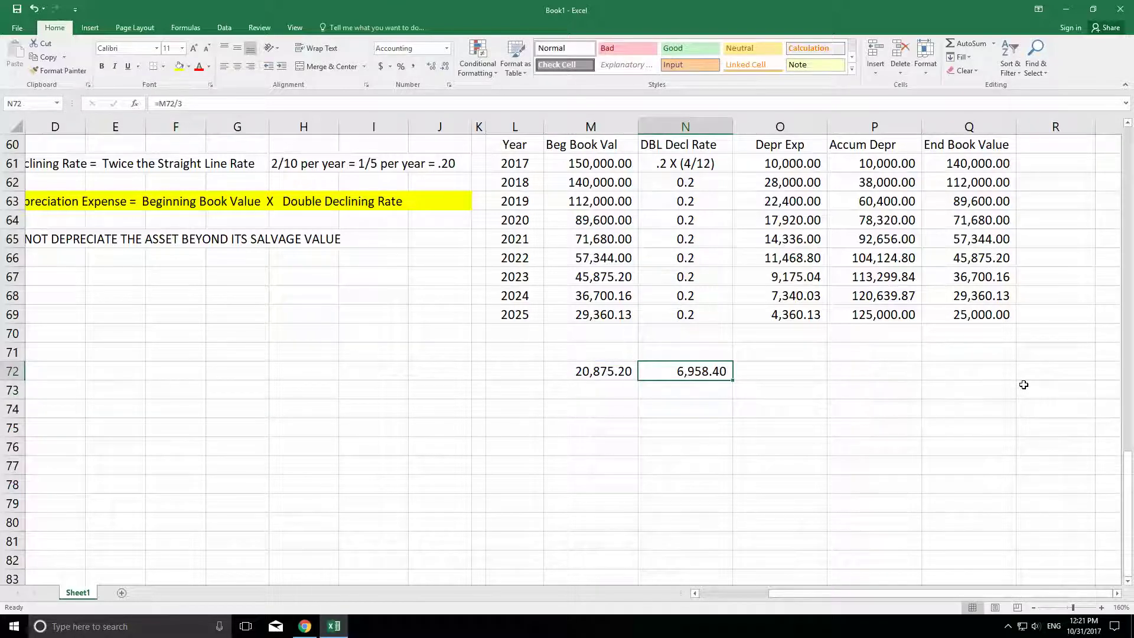
Clear the three-year trial calculations from N72 and M72.
key("Delete")
key("Left")
key("Delete")
key("Up")
key("Up")
key("Up")
key("Up")
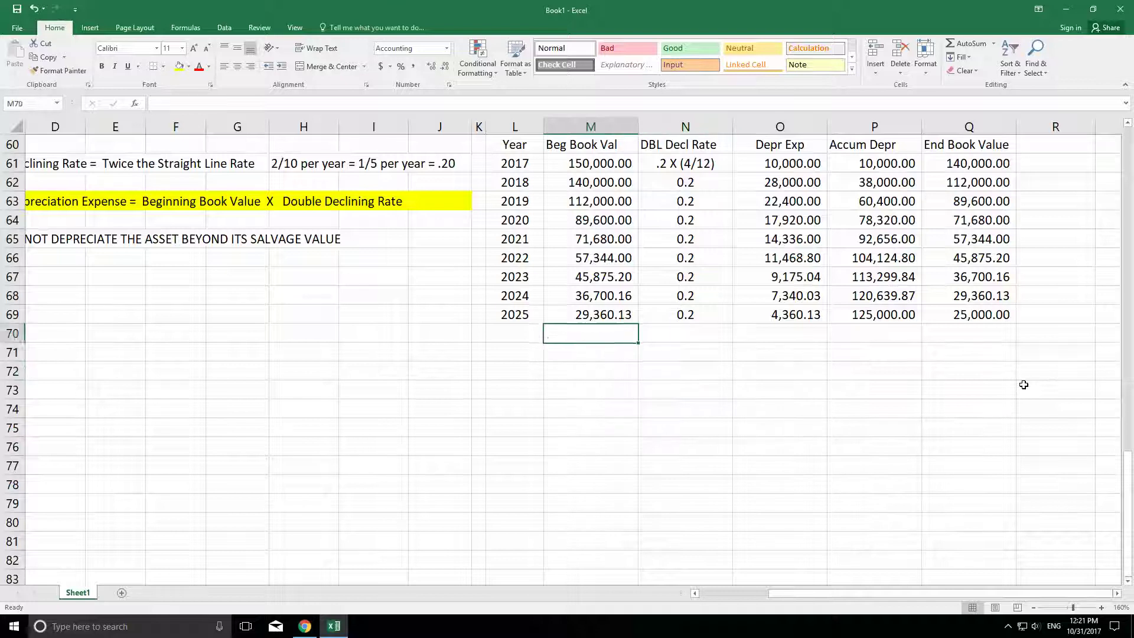
Calculate the depreciable amount remaining at the start of 2024 in M72 with the formula =M68-25000.
key("Down")
key("Down")
key("Down")
key("Down")
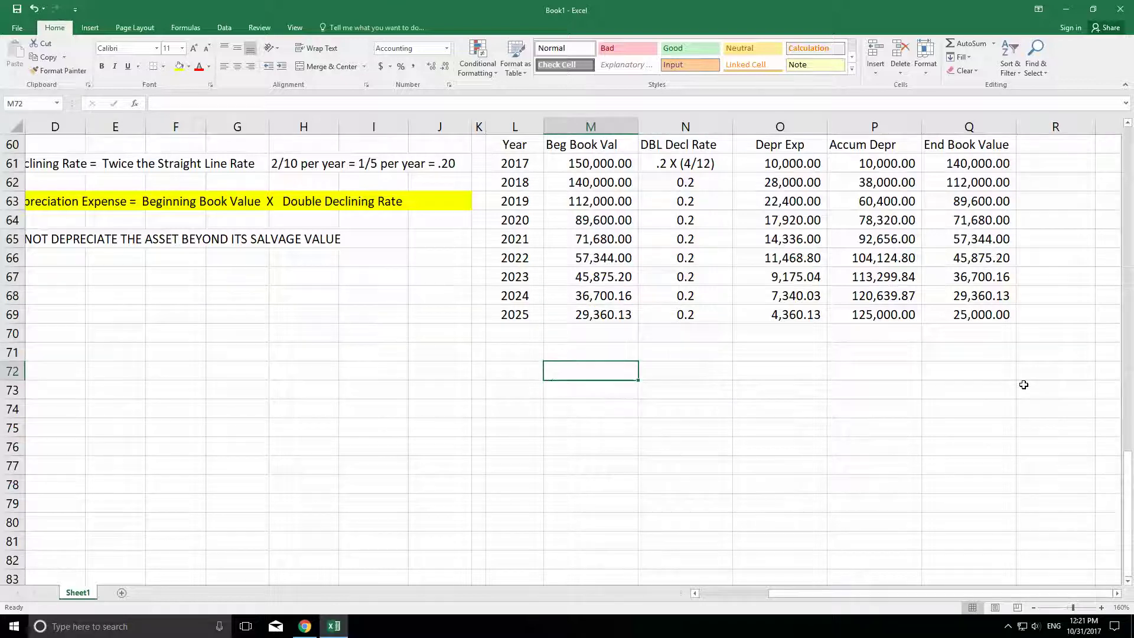
type("=")
key("Up")
key("Up")
key("Up")
key("Up")
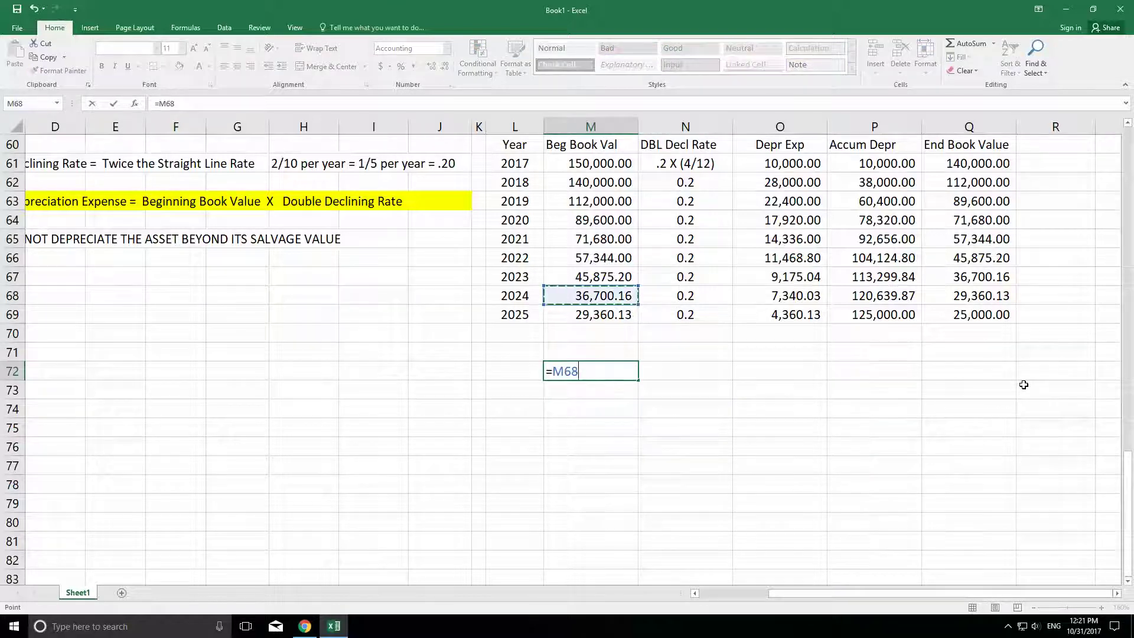
type("-25000")
key("Return")
Spread the remaining depreciable amount evenly over two years in M73 with the formula =M72/2.
type("=")
key("Up")
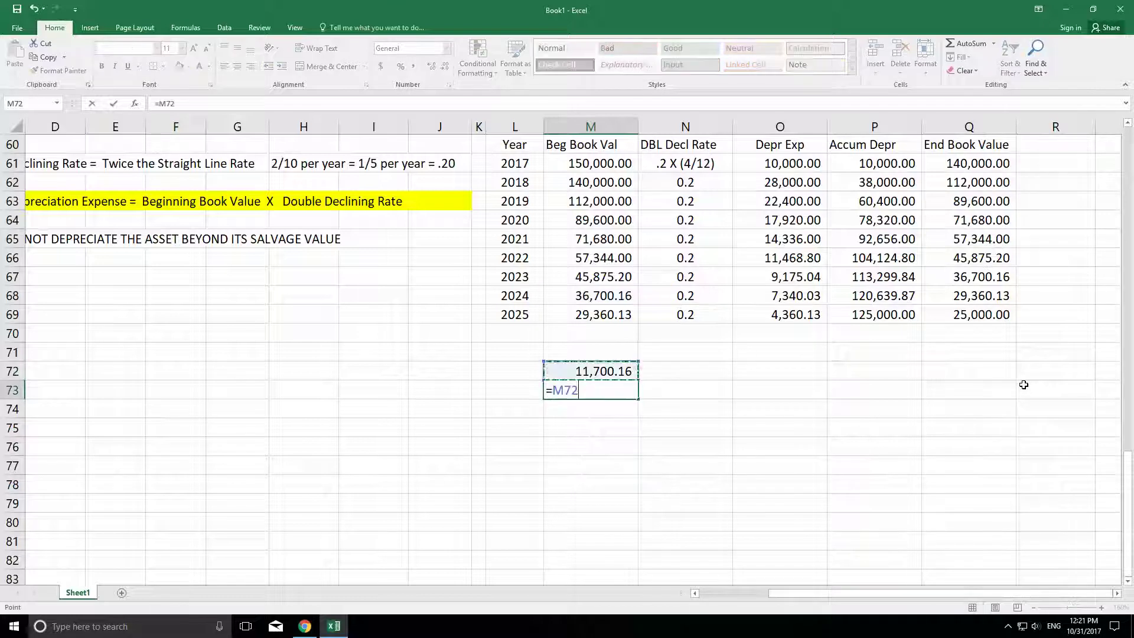
type("/2")
key("Return")
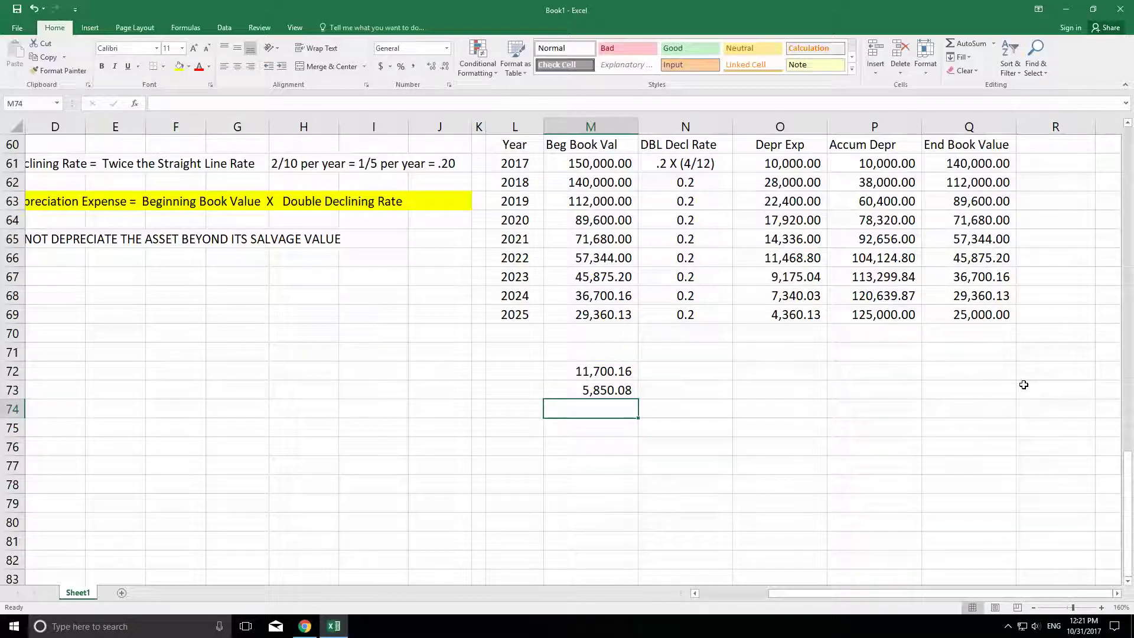
key("Up")
key("Up")
key("Up")
key("Up")
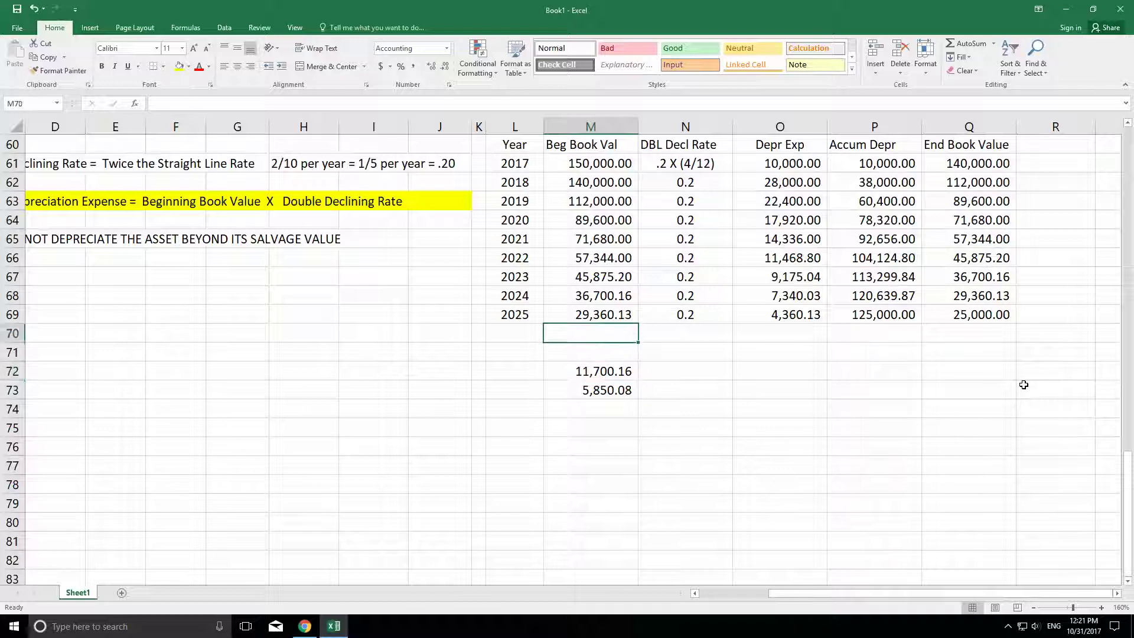
Clear the two-year trial calculations from M73 and M72.
key("Down")
key("Down")
key("Down")
key("Delete")
key("Up")
key("Delete")
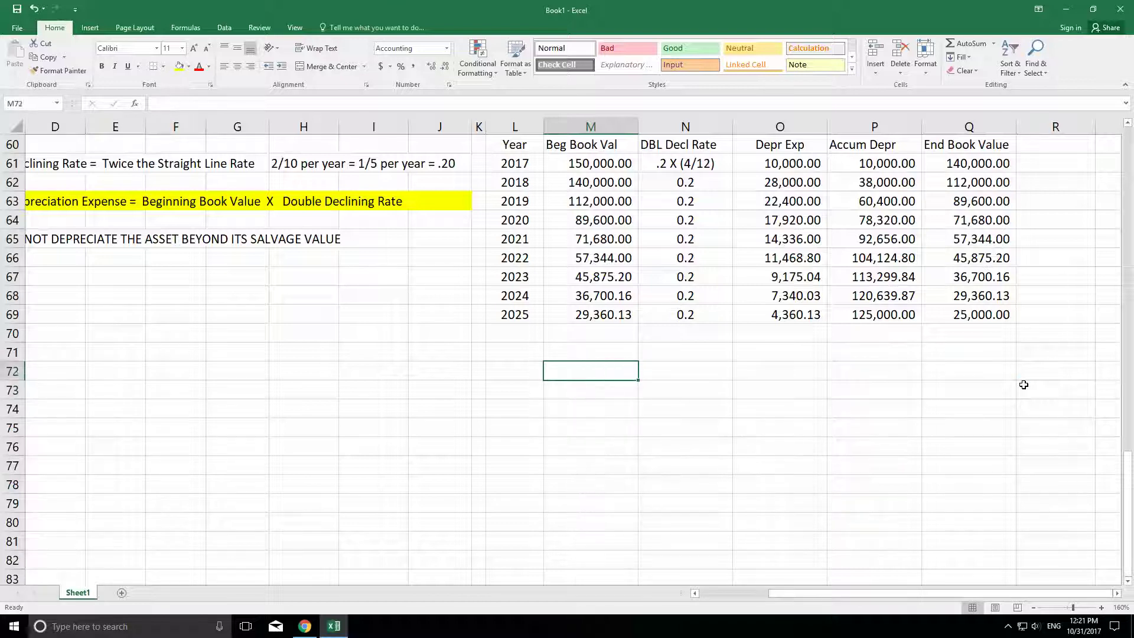
Review the backhoe problem text and the table's 2017 and 2018 depreciation rows.
key("Up")
key("Up")
key("Up")
key("Up")
scroll(1089, 418, "up", 2)
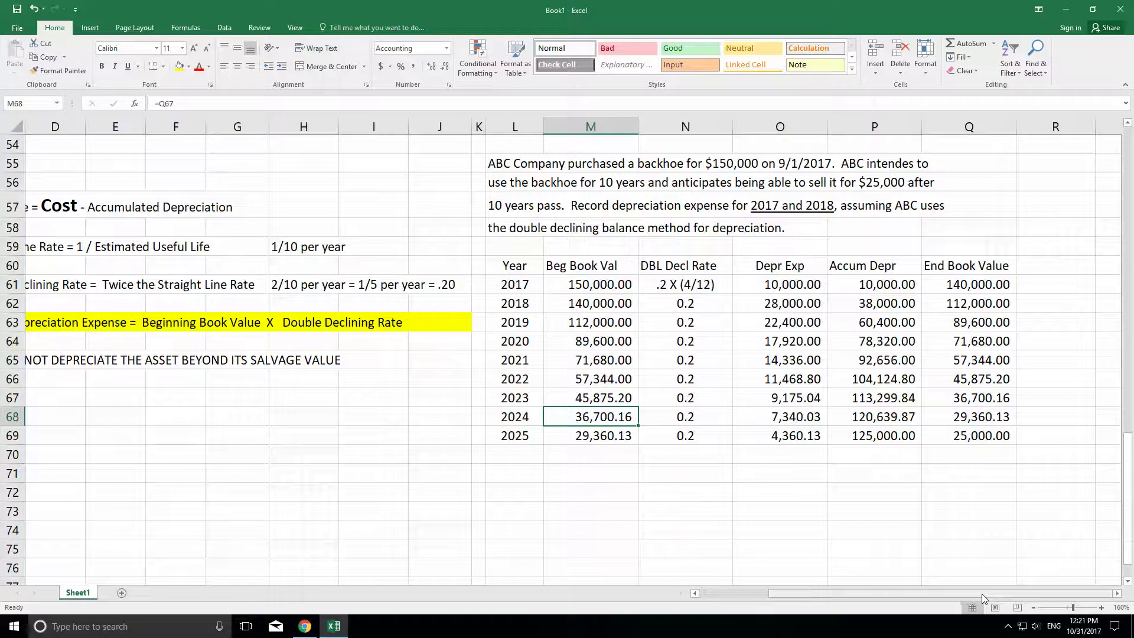
mouse_move(984, 593)
left_mouse_down()
mouse_move(945, 593)
mouse_move(981, 592)
left_mouse_up()
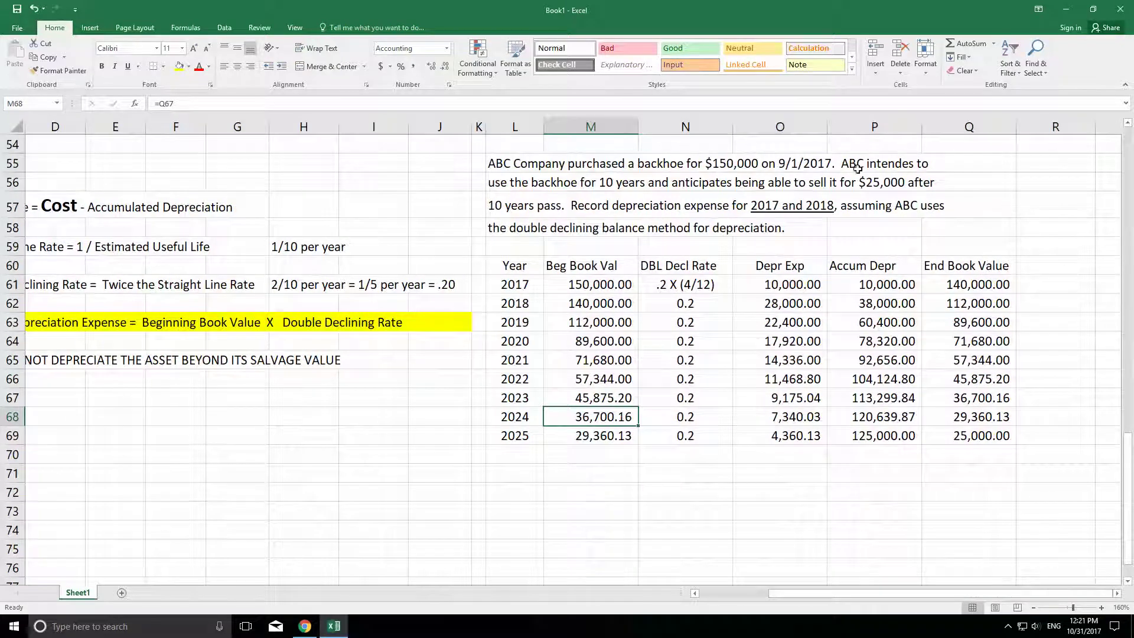
left_click(1128, 584)
left_click(817, 404)
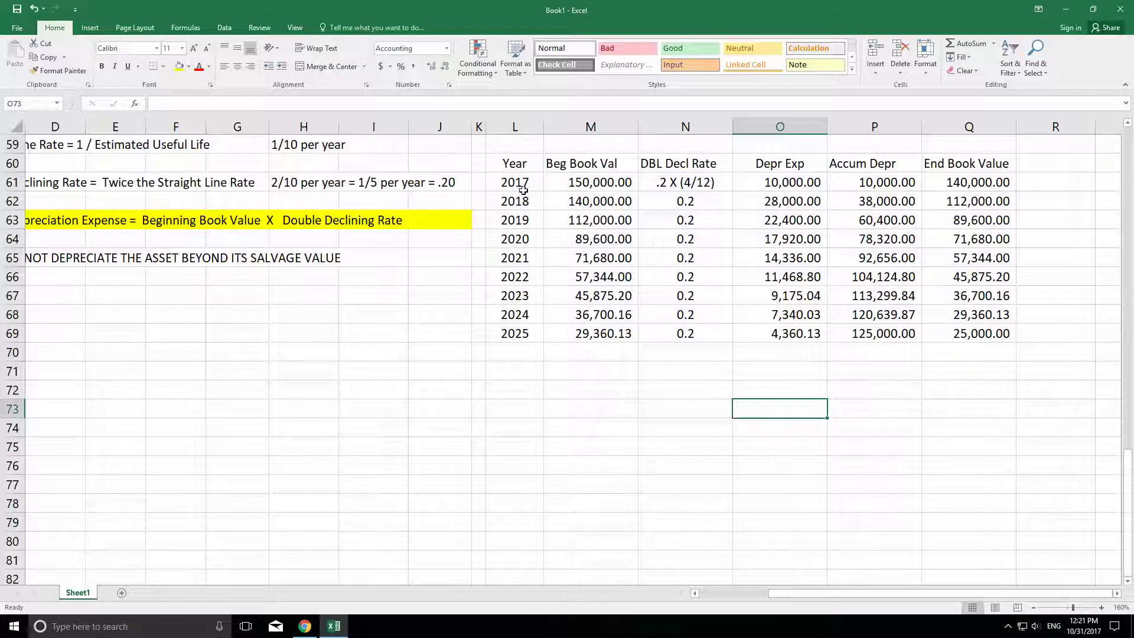
left_click_drag(515, 184, 949, 207)
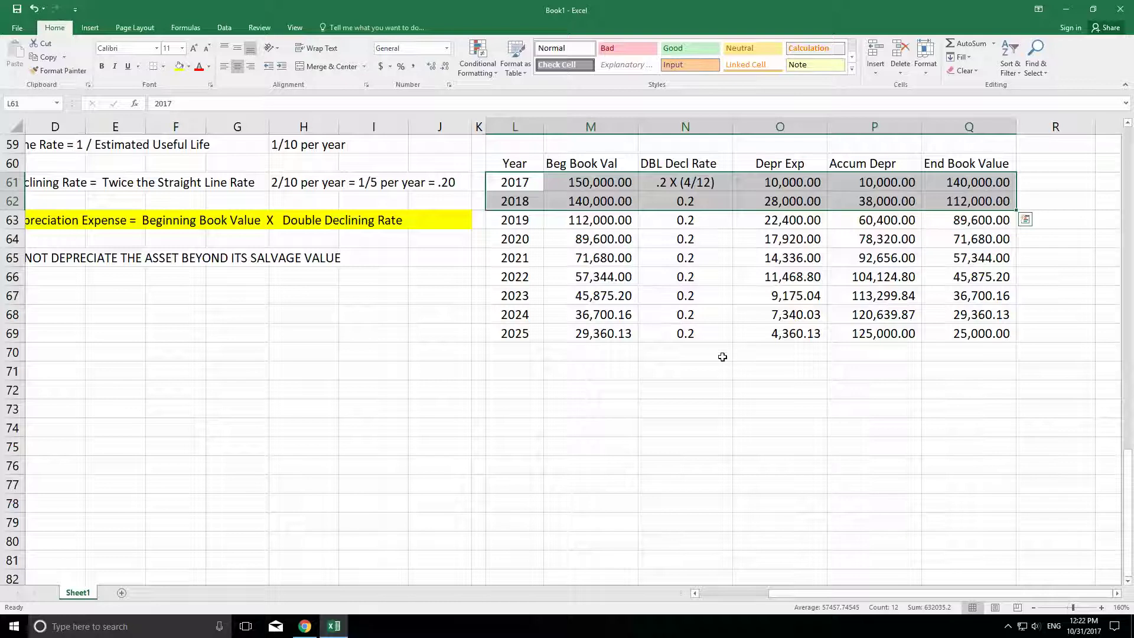
Enter the year 2017 in L72 below the depreciation table.
left_click(515, 391)
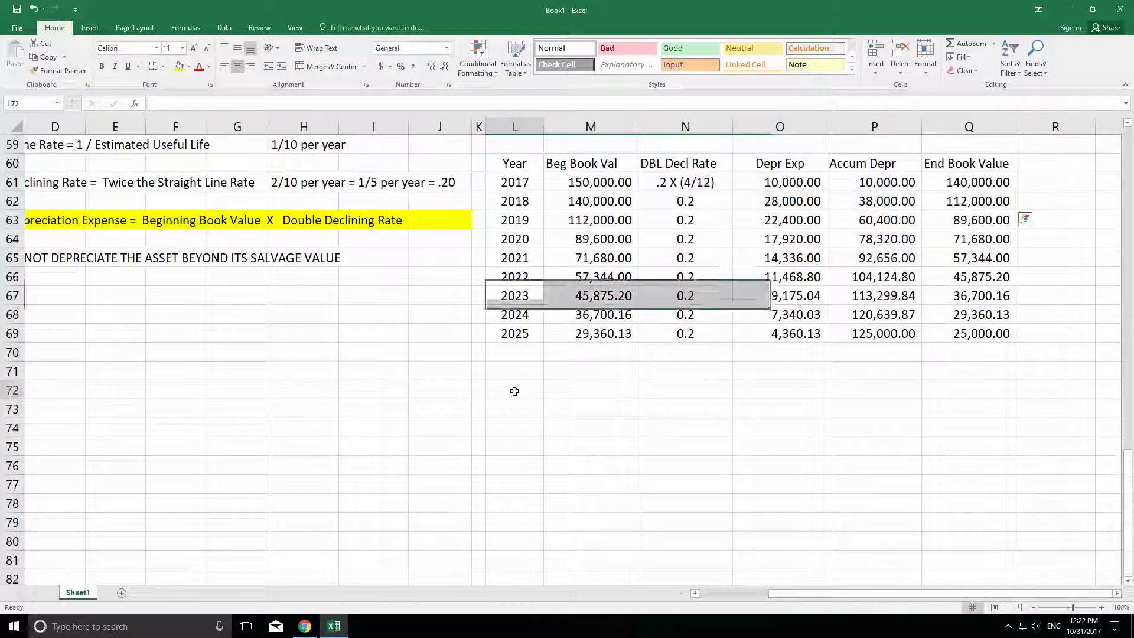
type("2017")
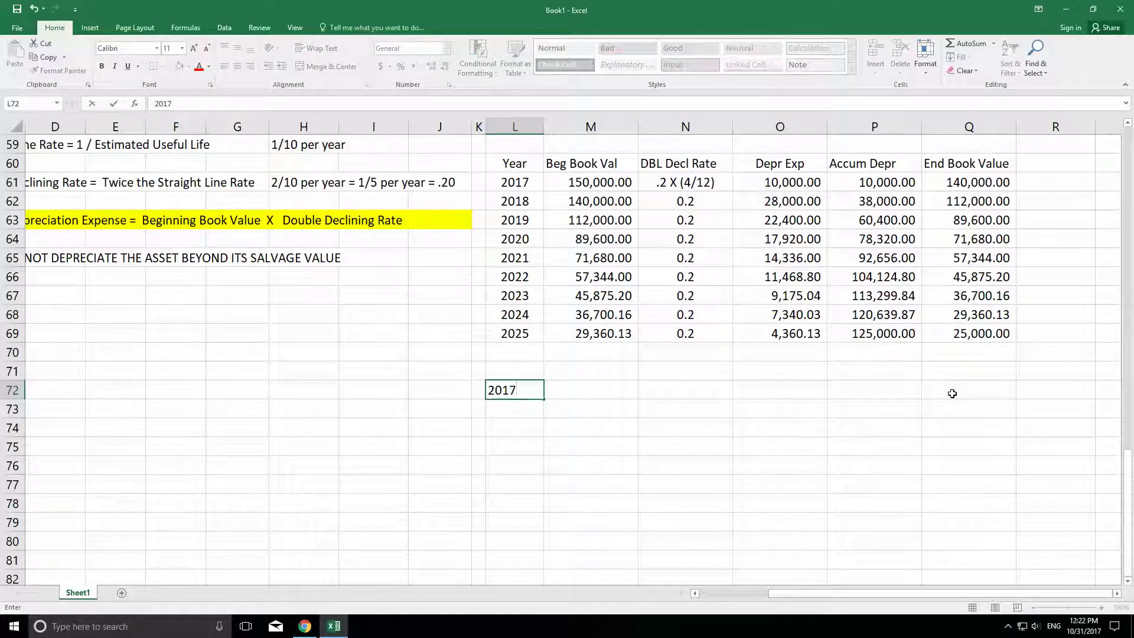
key("Tab")
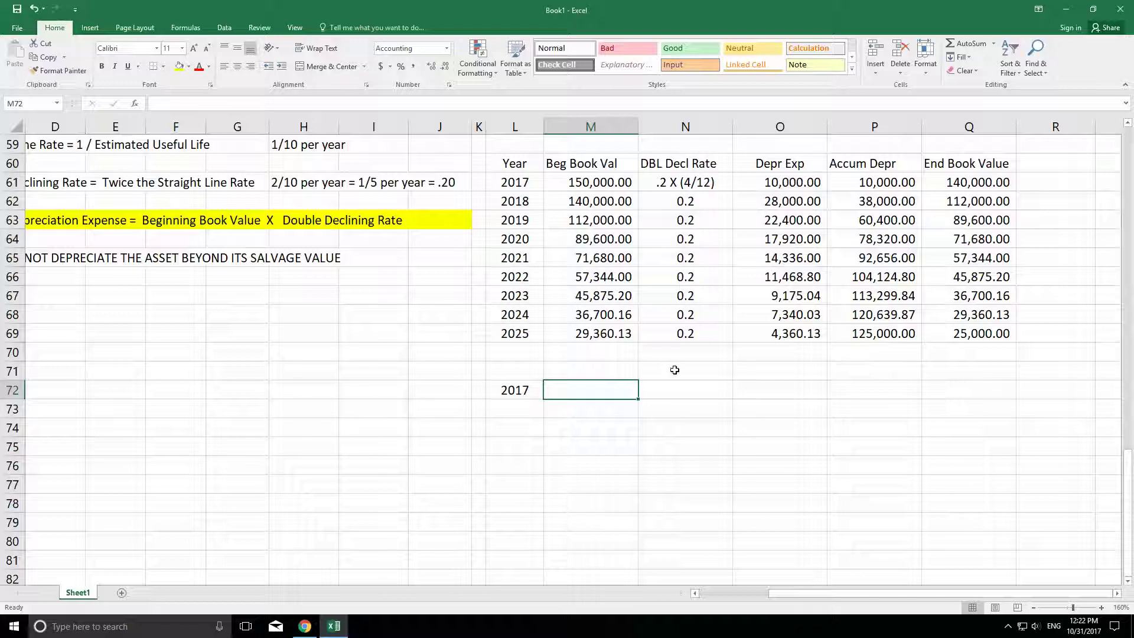
Copy the year and DR/CR journal entry labels from D40:G44 and paste them at M72 below the double declining table.
scroll(243, 314, "up", 4)
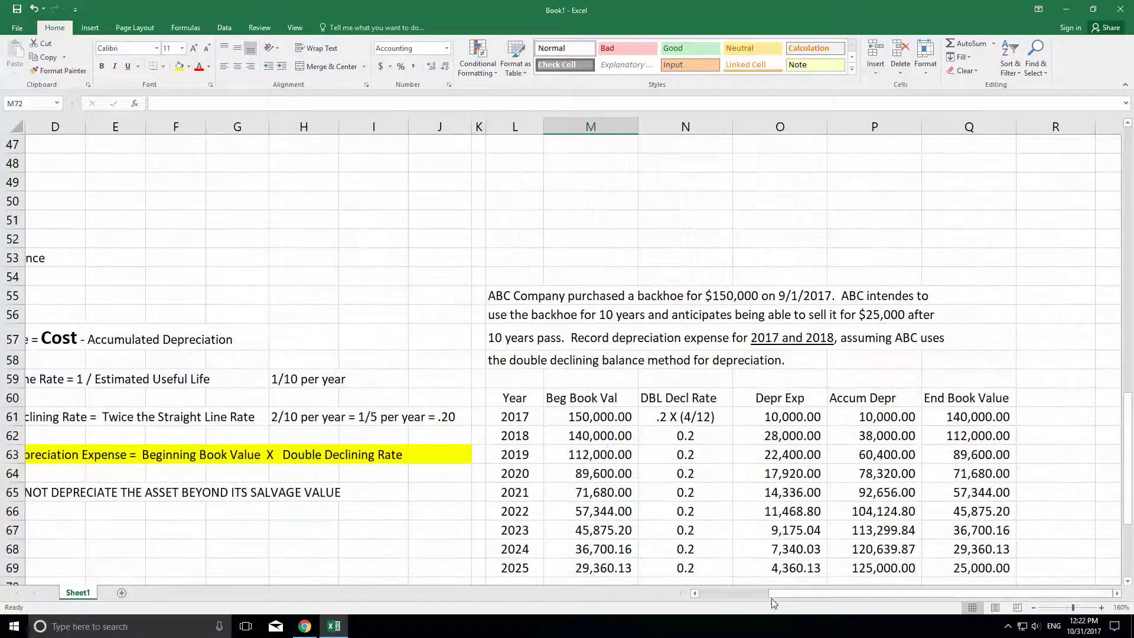
left_click_drag(772, 603, 704, 602)
scroll(326, 357, "up", 5)
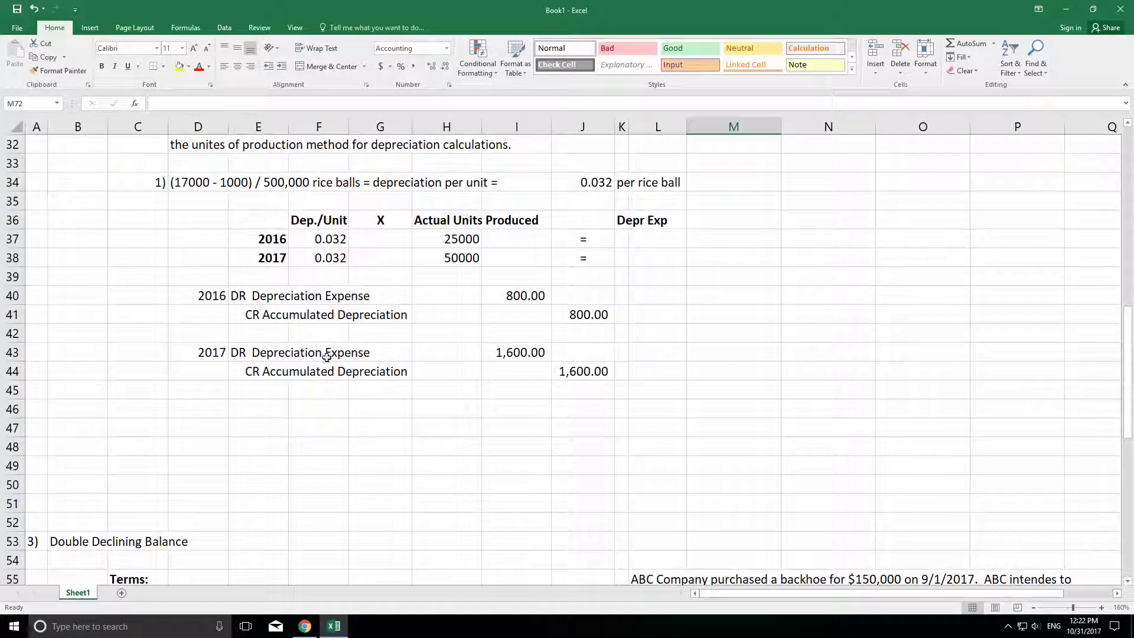
left_click_drag(210, 297, 381, 374)
right_click(381, 373)
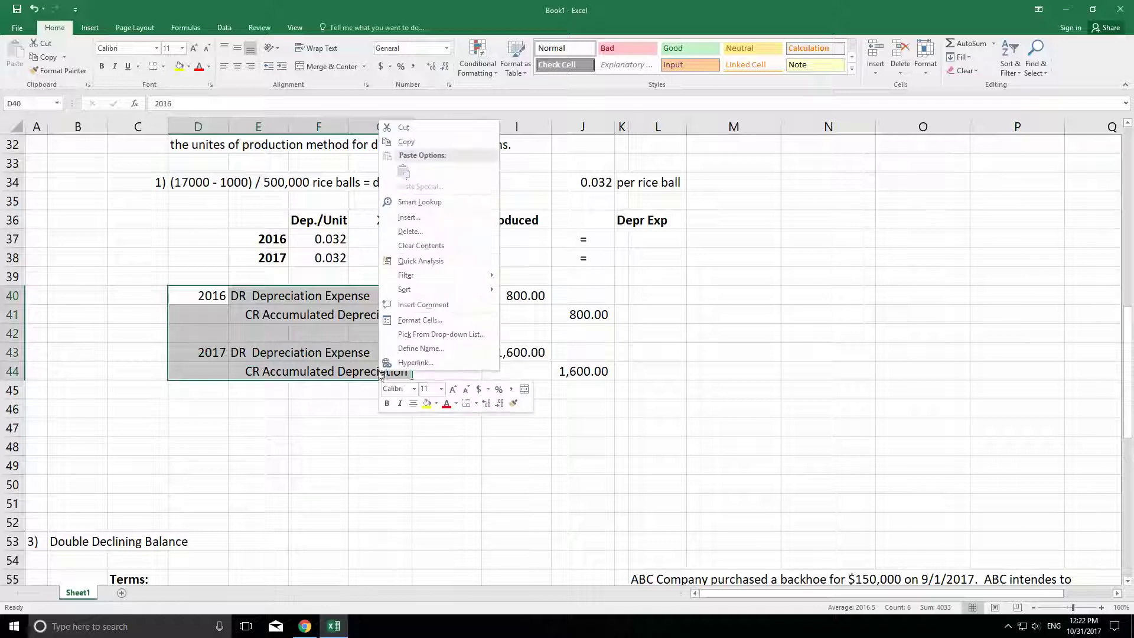
left_click(406, 142)
scroll(753, 357, "down", 6)
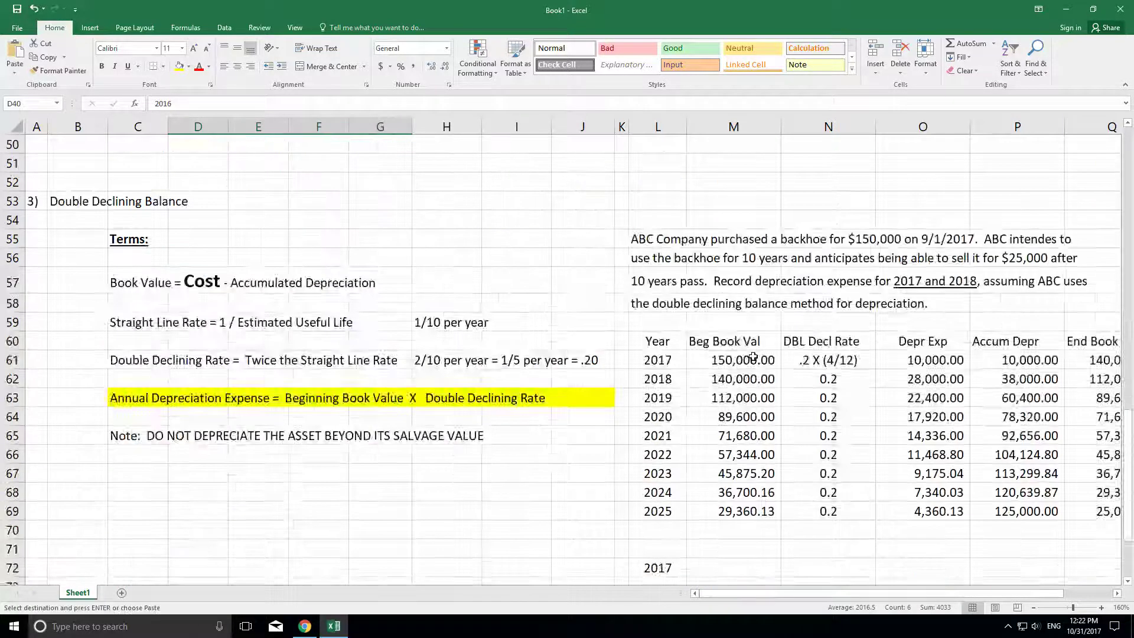
scroll(755, 354, "down", 6)
scroll(756, 340, "up", 2)
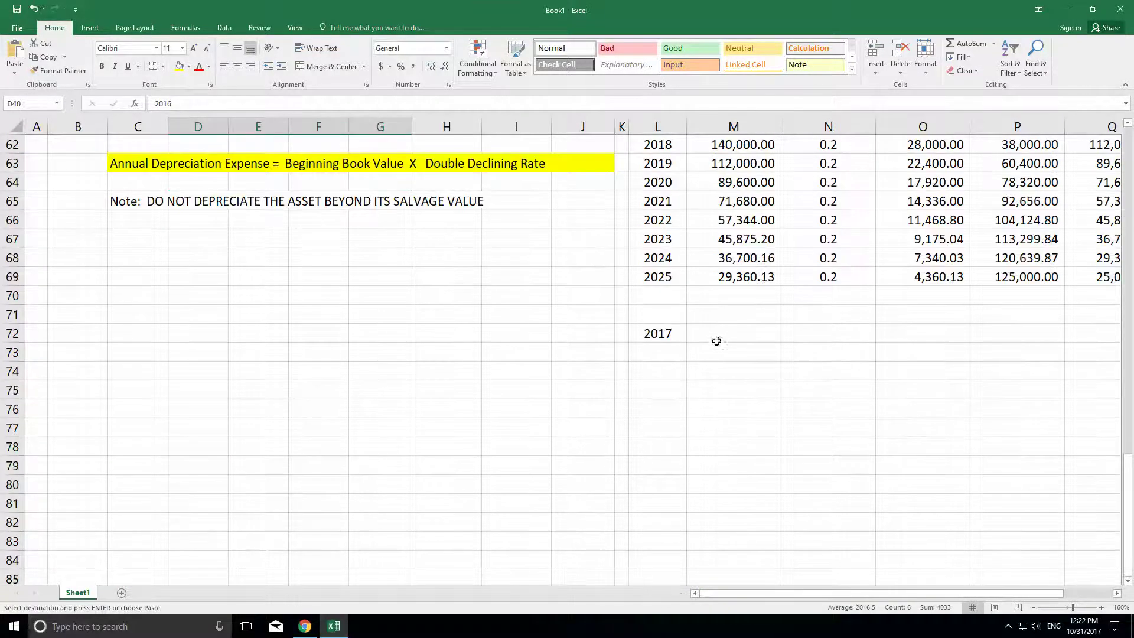
left_click(729, 332)
right_click(729, 333)
left_click(727, 384)
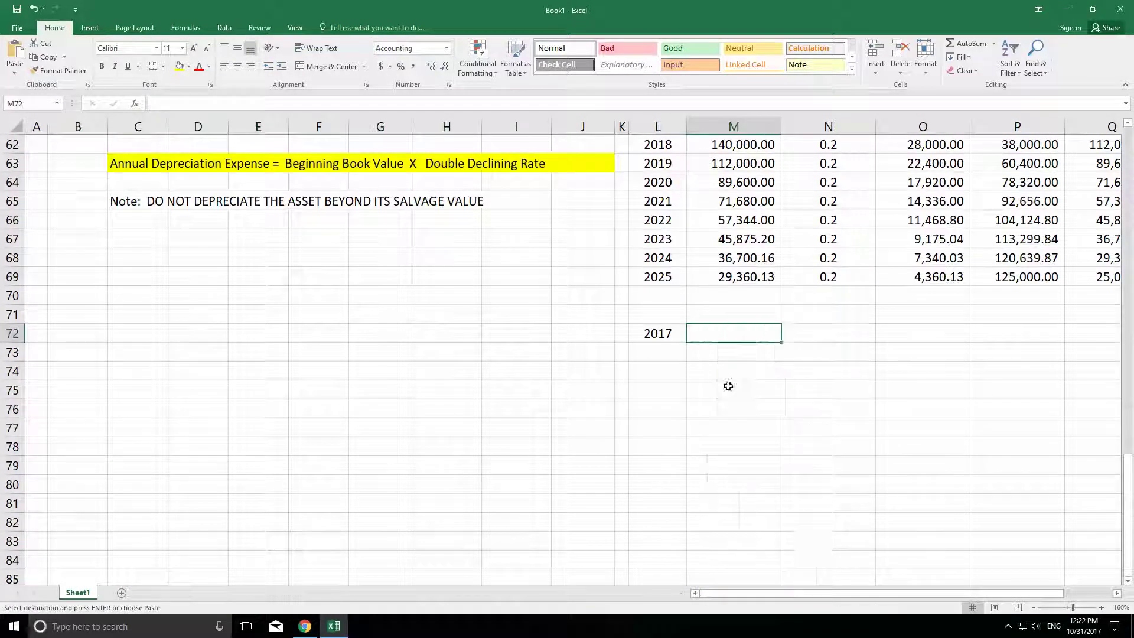
Clear the stray year from L72 and set the pasted journal entry years to 2017 in M72 and 2018 in M75.
left_click(660, 333)
key("Right")
key("Right")
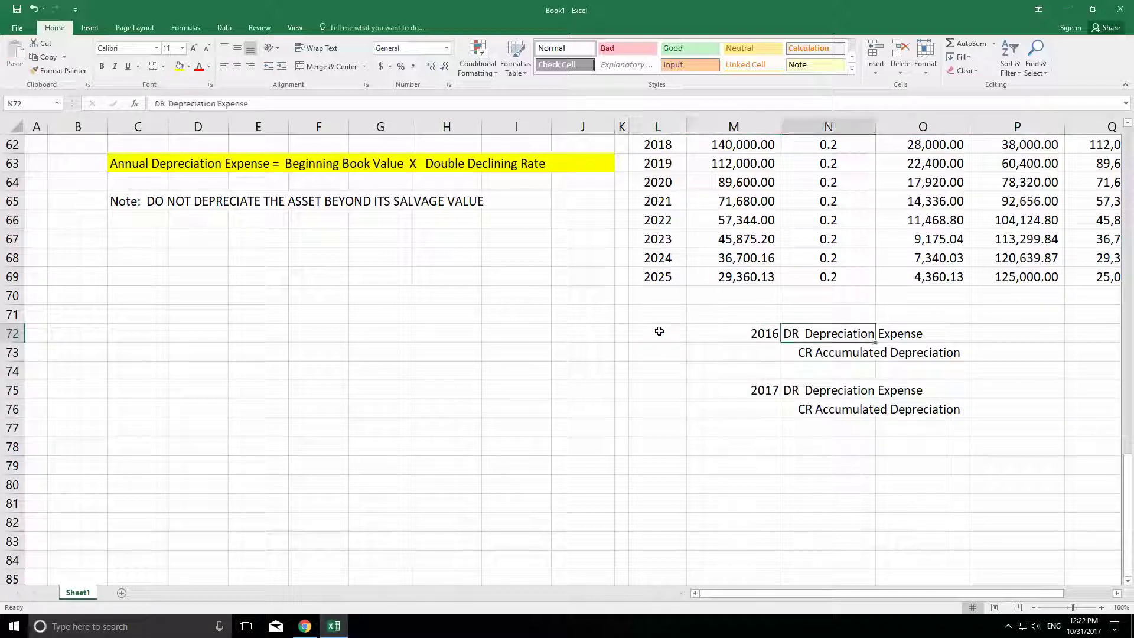
key("Left")
type("2017")
key("Return")
key("Down")
key("Down")
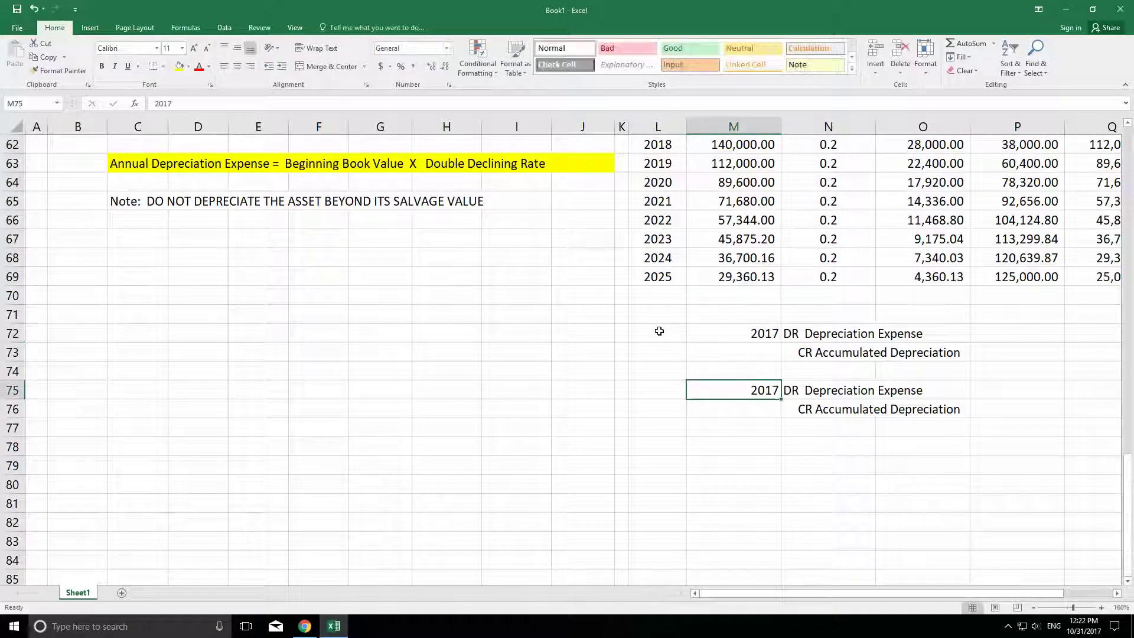
type("20")
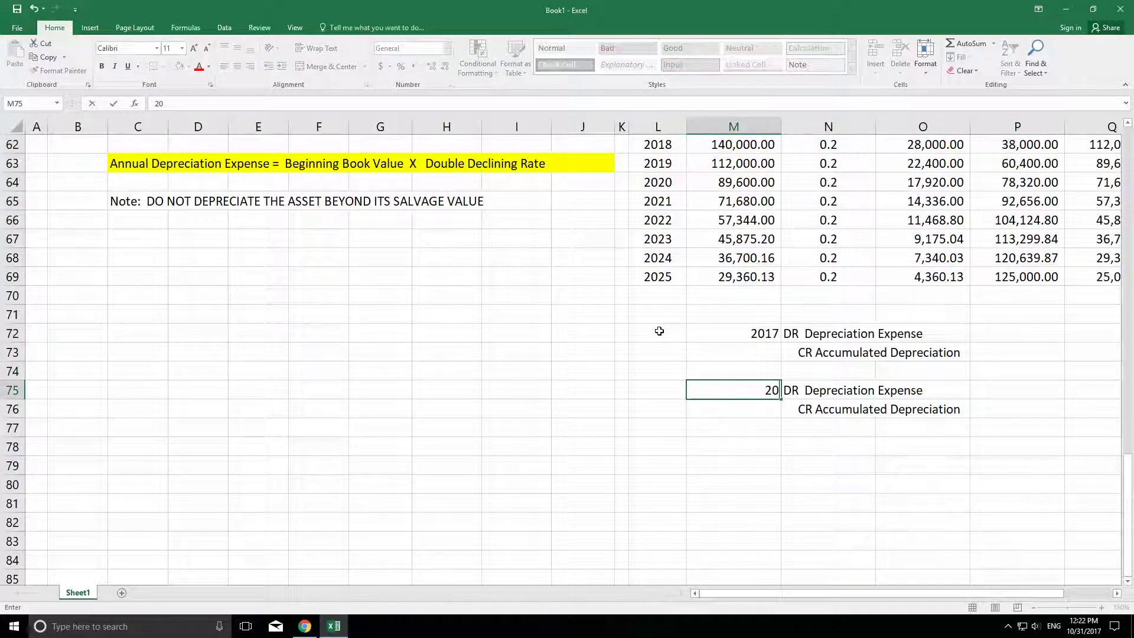
type("18")
key("Right")
key("Right")
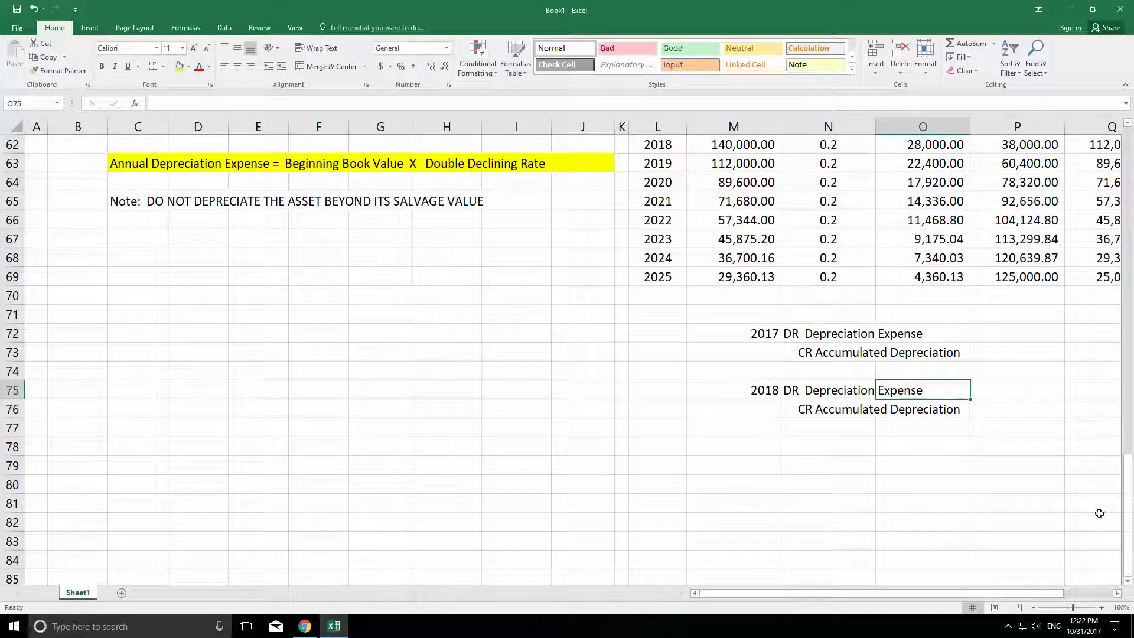
Fill the 2017 journal entry amounts with =O61 as the debit in P72 and =P72 as the credit in Q73.
left_click(1117, 593)
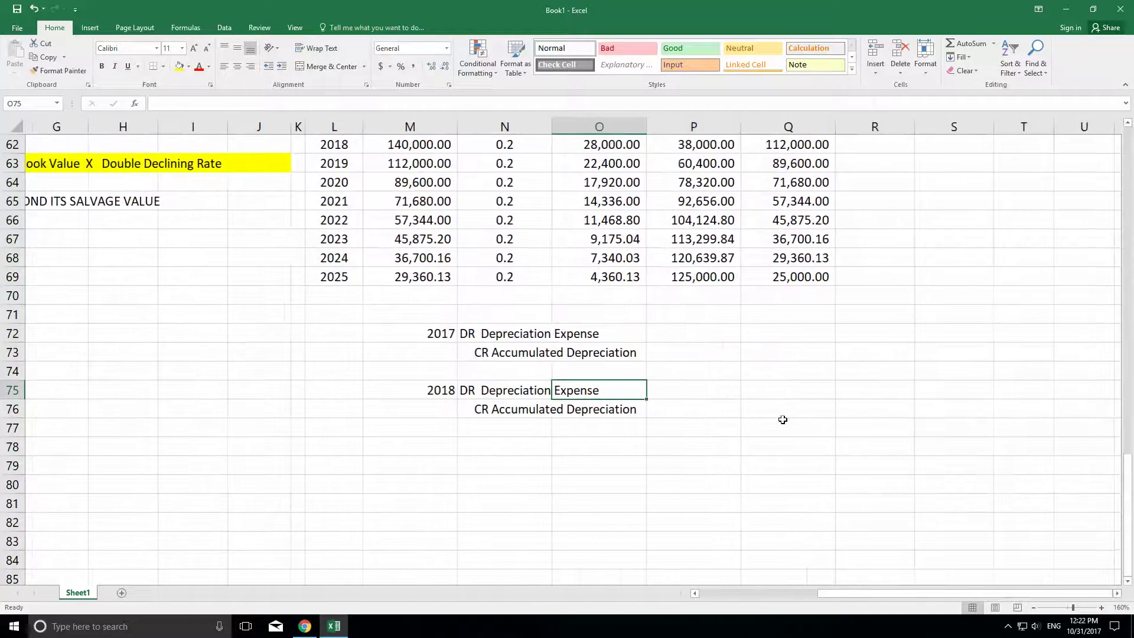
scroll(783, 420, "up", 1)
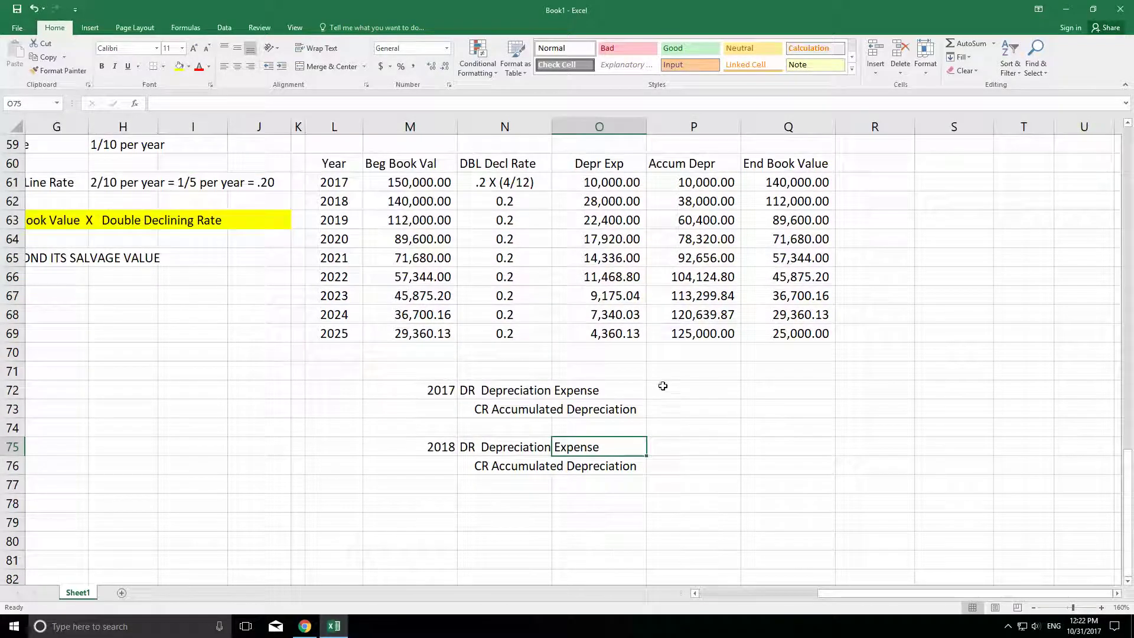
left_click(694, 390)
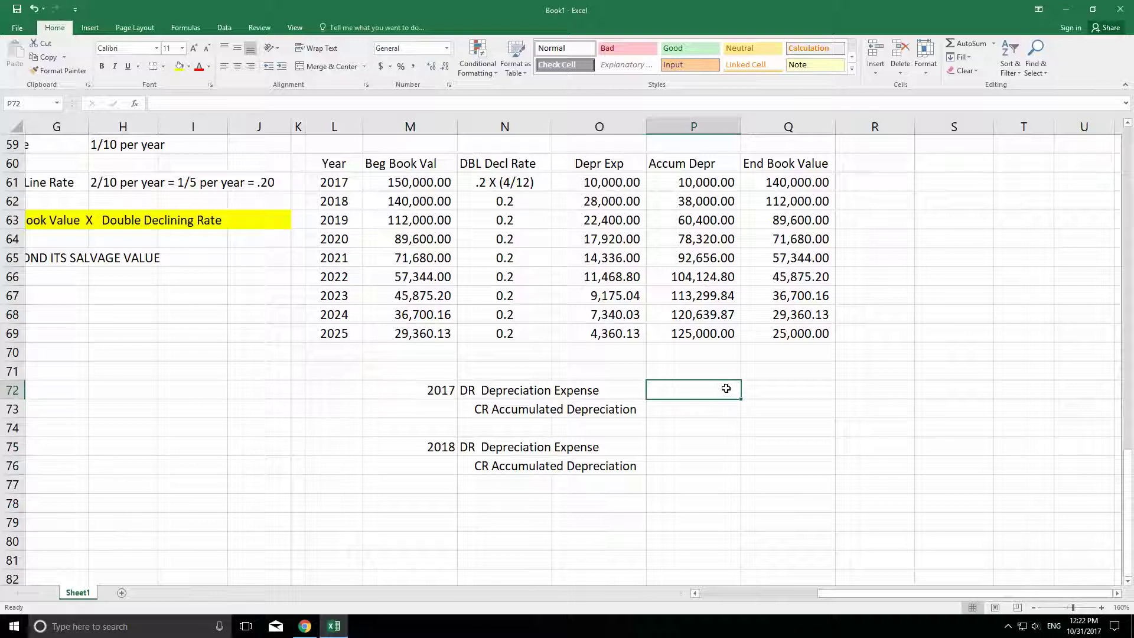
type("=")
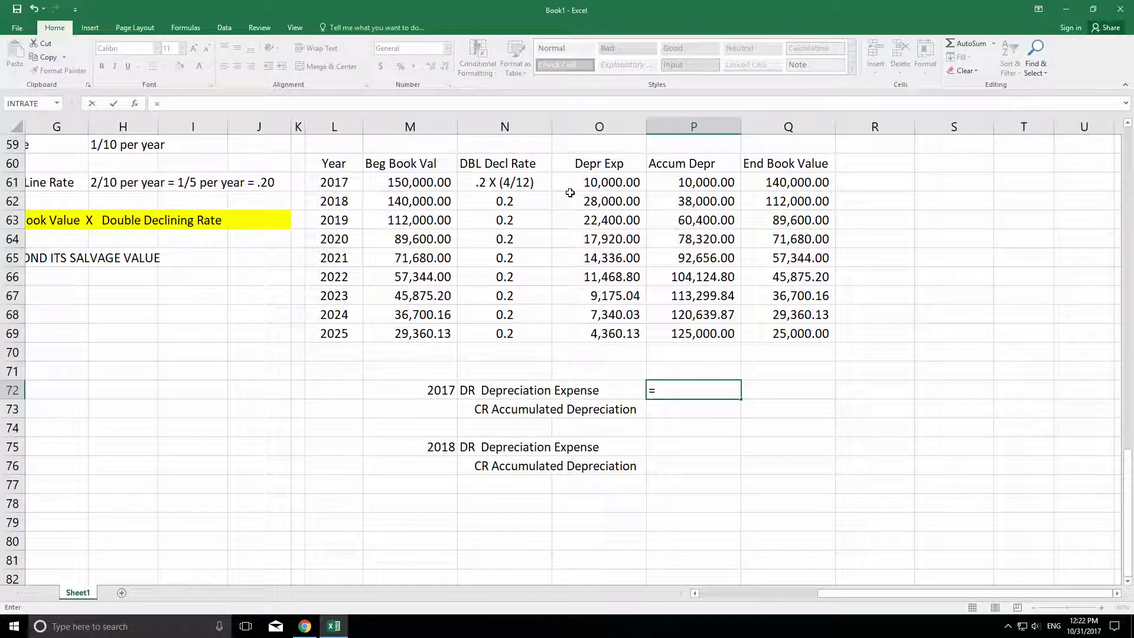
left_click(601, 183)
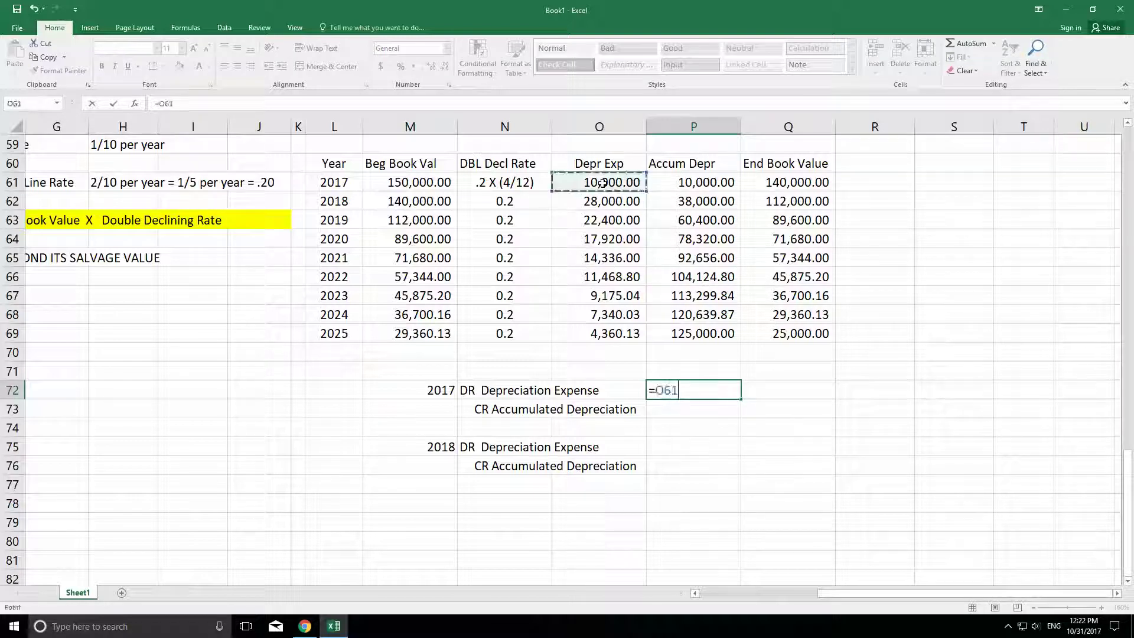
key("Return")
key("Right")
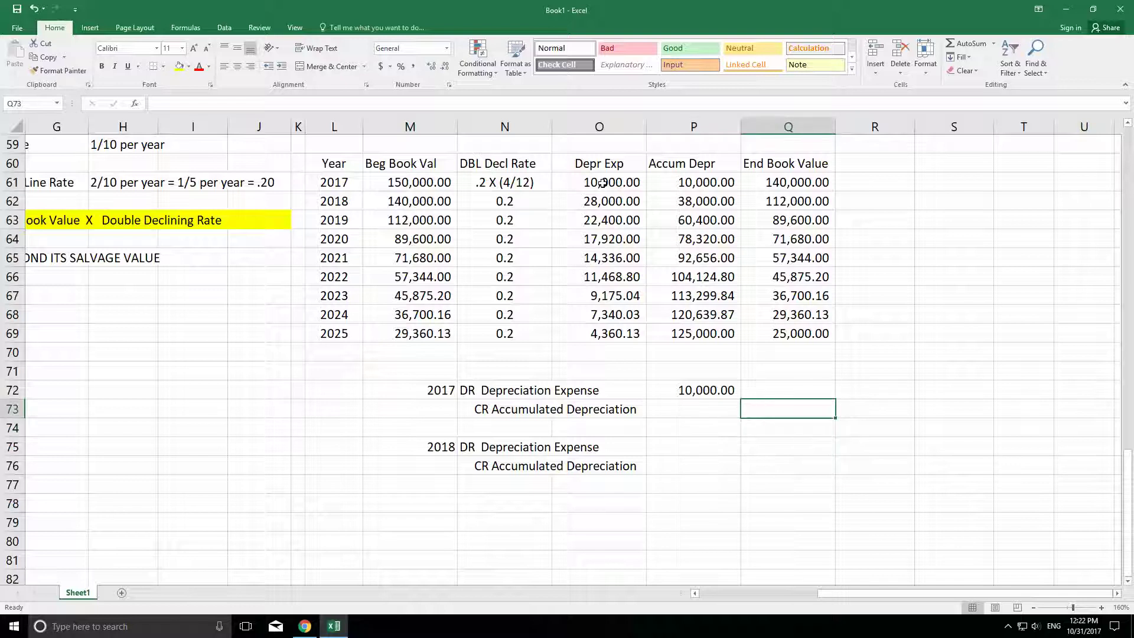
type("=P72")
key("Return")
key("Down")
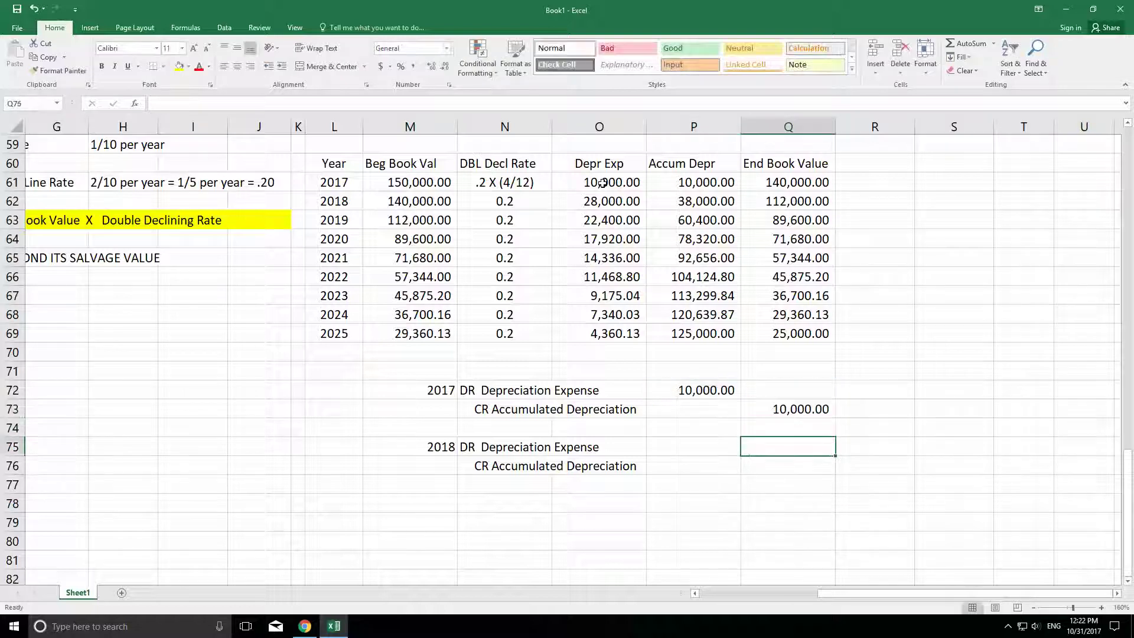
Fill the 2018 journal entry amounts with =O62 as the debit in P75 and =P75 as the credit in Q76.
key("Left")
type("=")
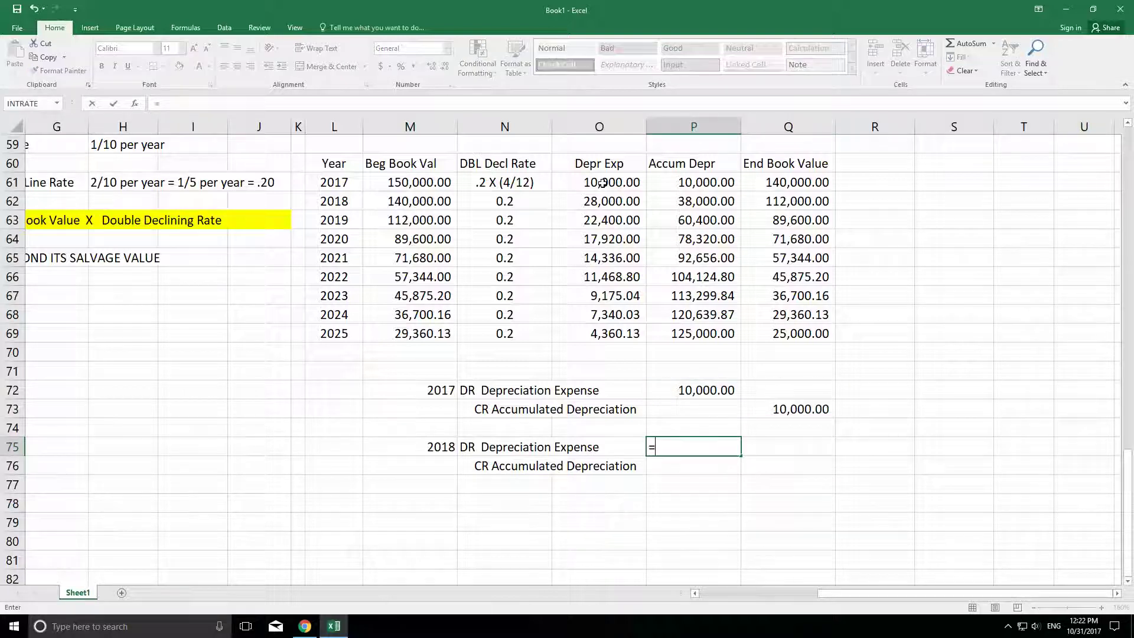
left_click(602, 200)
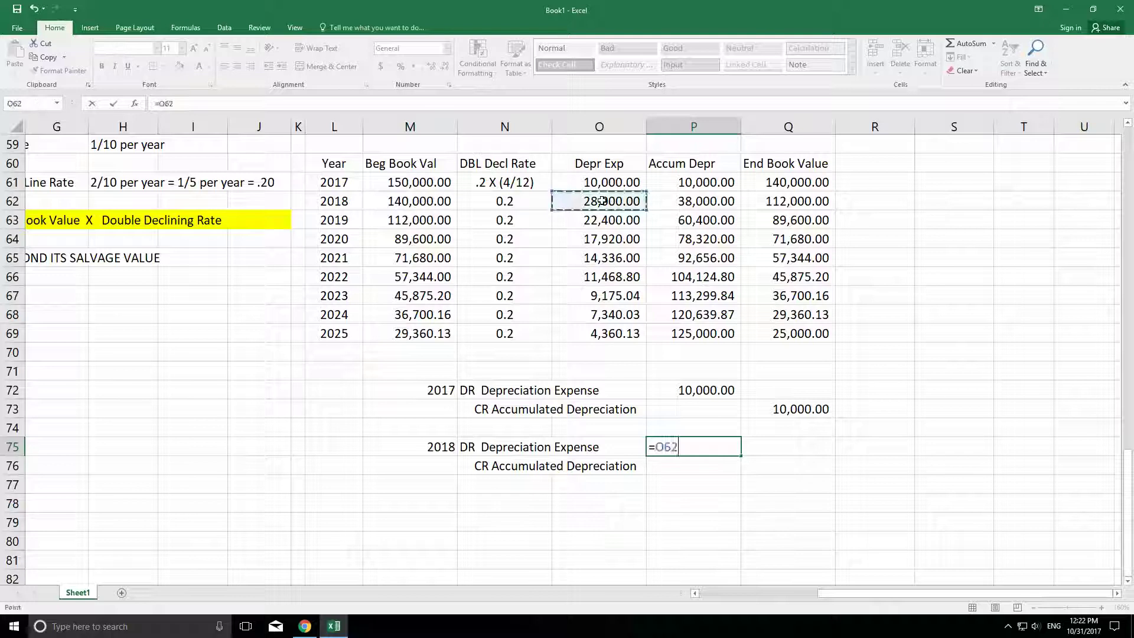
key("Return")
key("Right")
type("=")
key("Up")
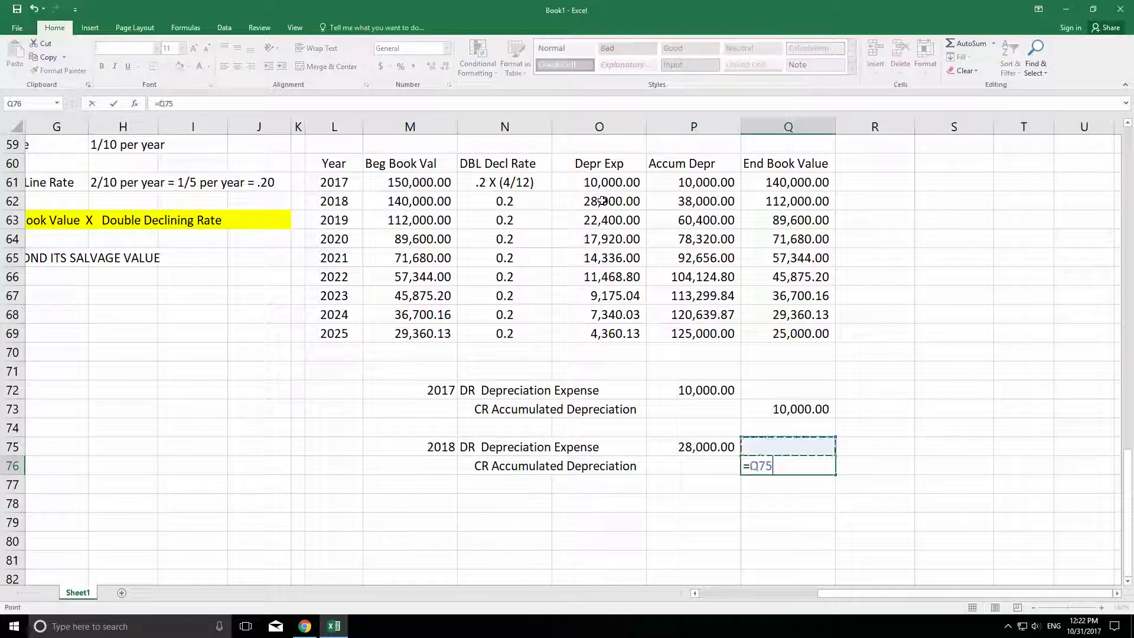
key("Left")
key("Return")
left_click(976, 396)
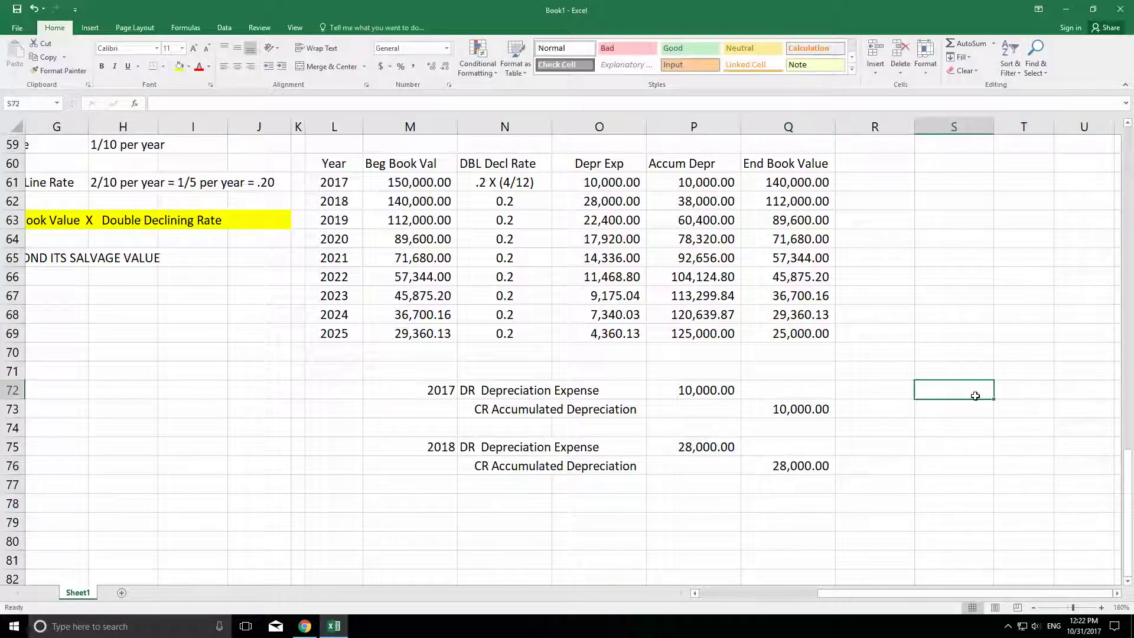
Highlight the table's 2017 and 2018 rows (L61:Q62) and the 2025 ending book value in Q69 in yellow.
left_click_drag(321, 179, 792, 202)
left_click(183, 66)
left_click(874, 220)
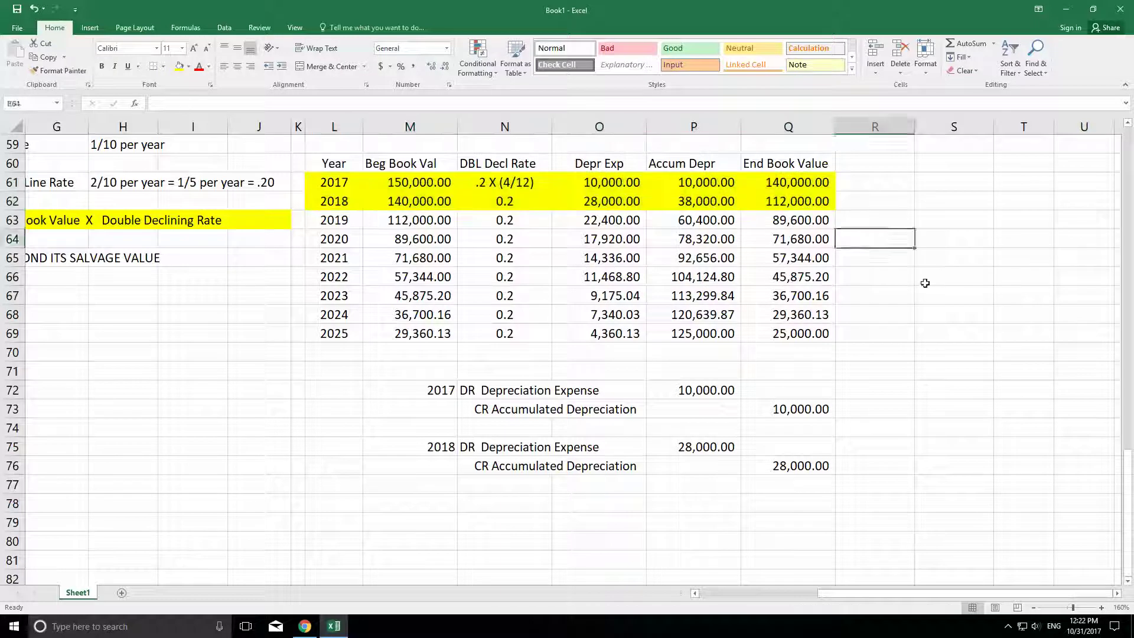
left_click(1007, 374)
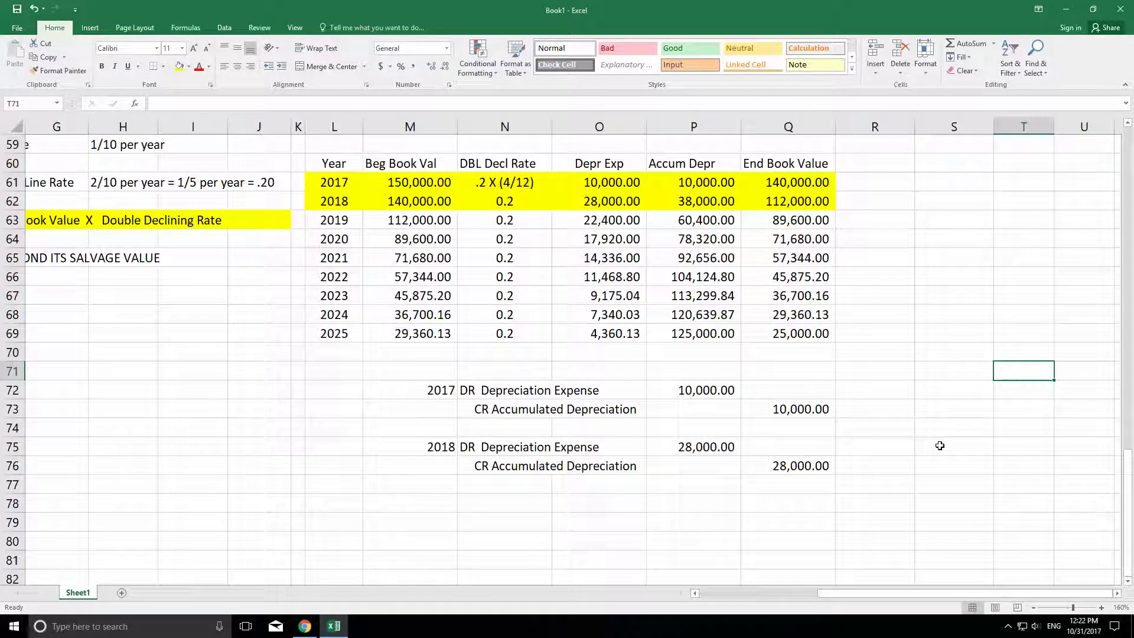
left_click(808, 338)
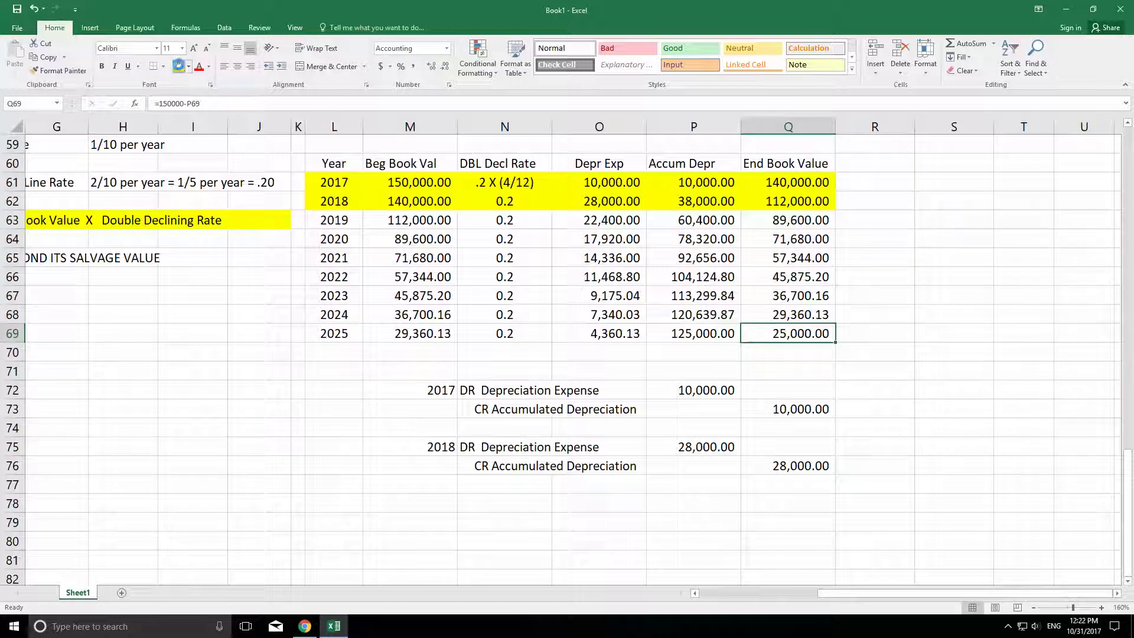
left_click(179, 66)
left_click(936, 255)
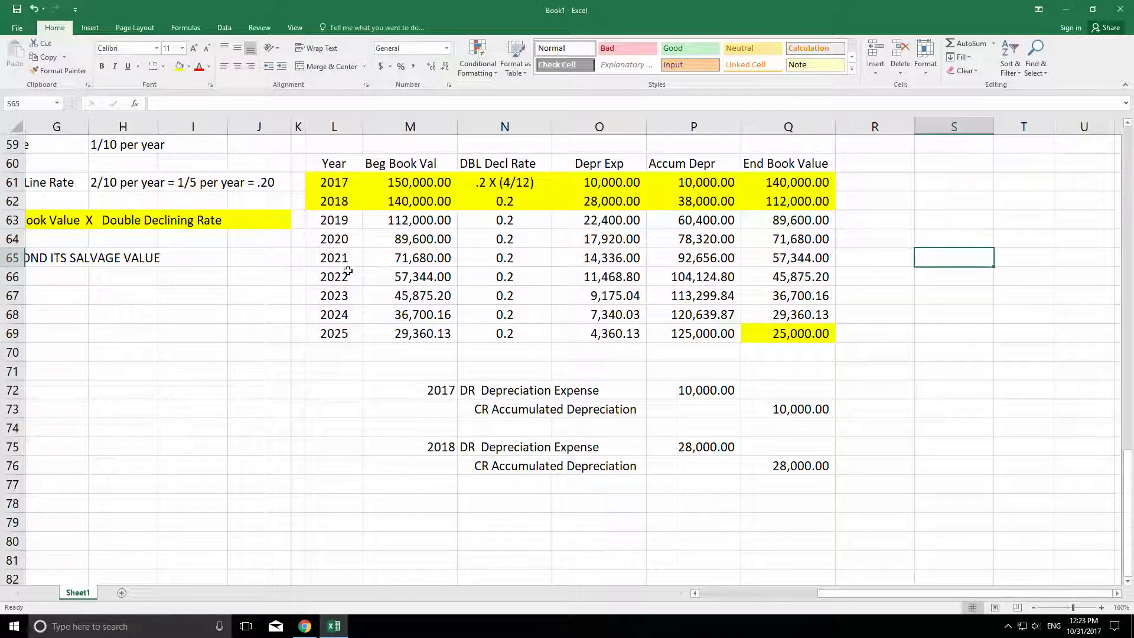
left_click_drag(323, 260, 795, 297)
left_click(1059, 306)
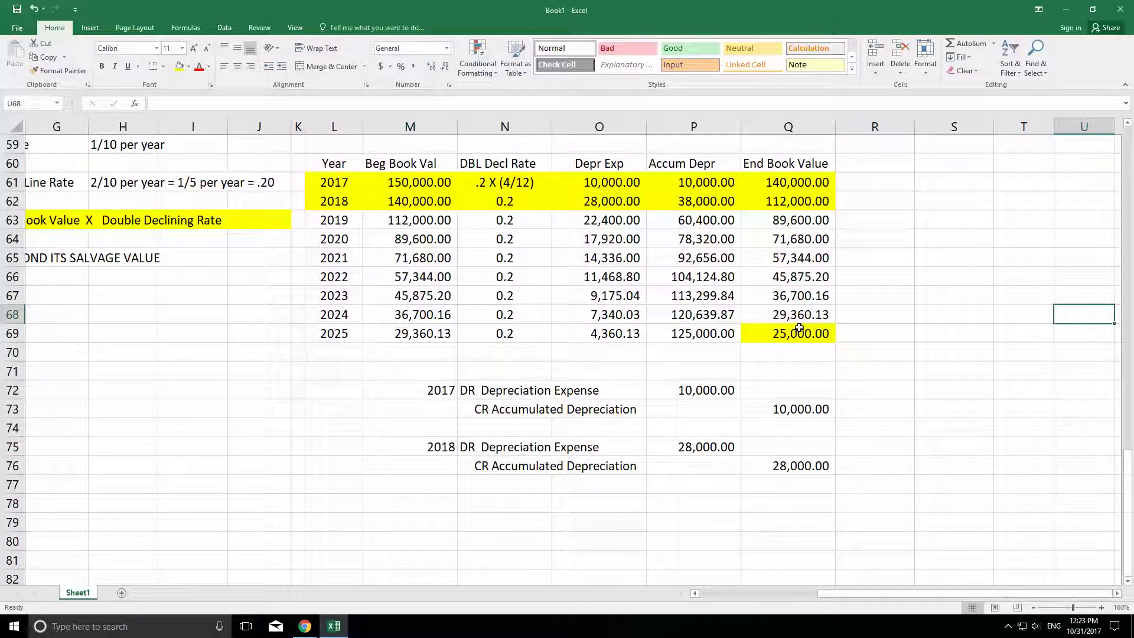
left_click_drag(1034, 593, 916, 593)
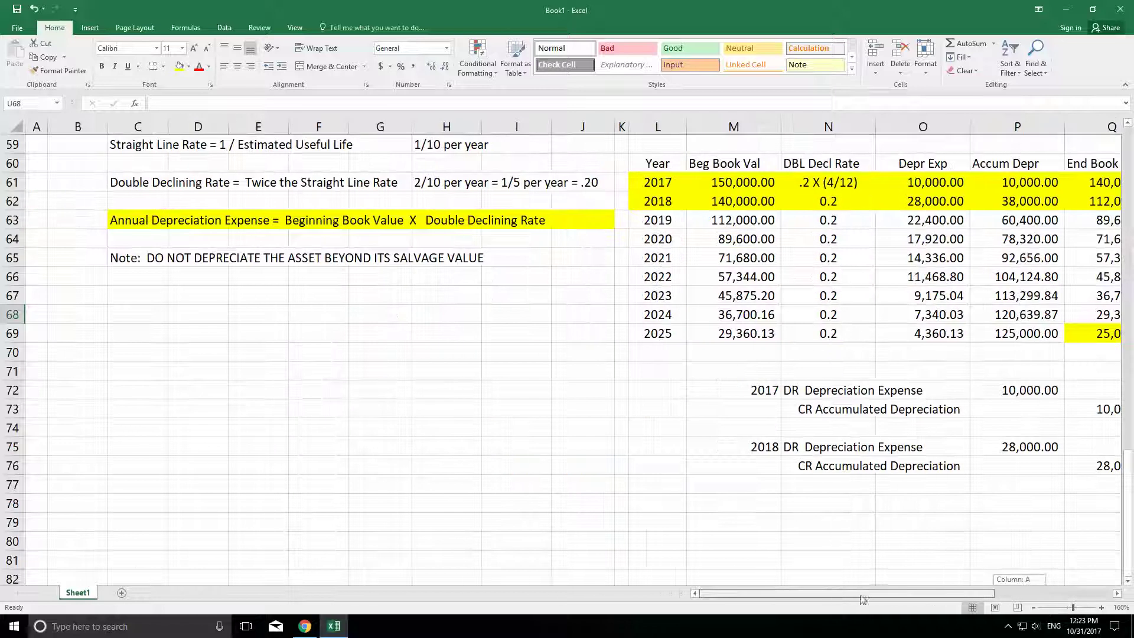
scroll(666, 401, "up", 2)
scroll(665, 402, "up", 14)
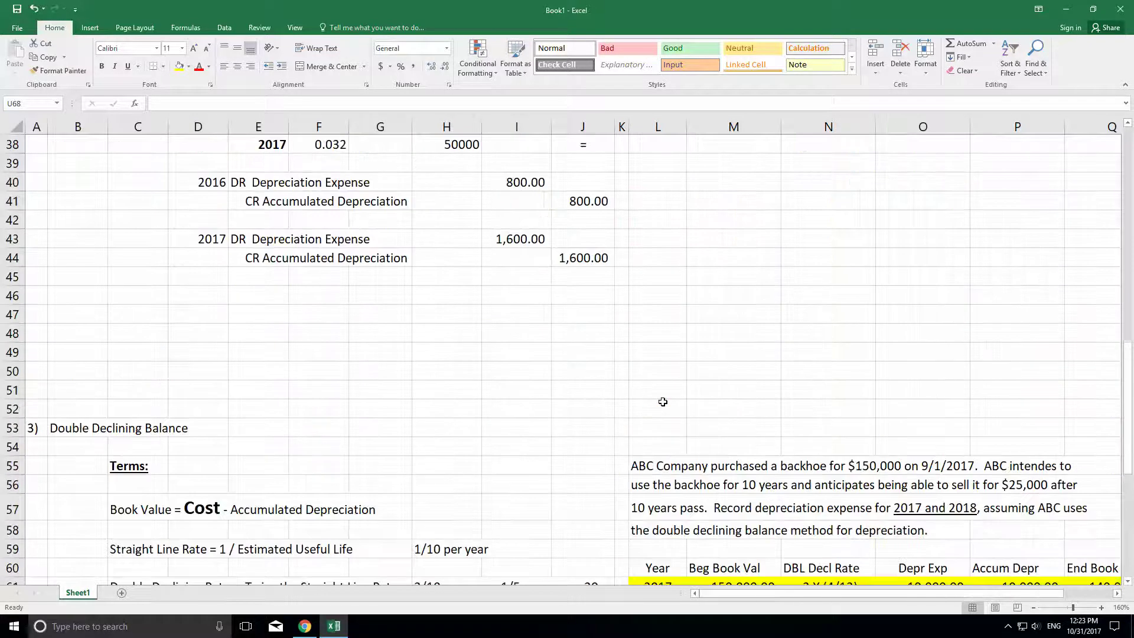
scroll(662, 402, "up", 4)
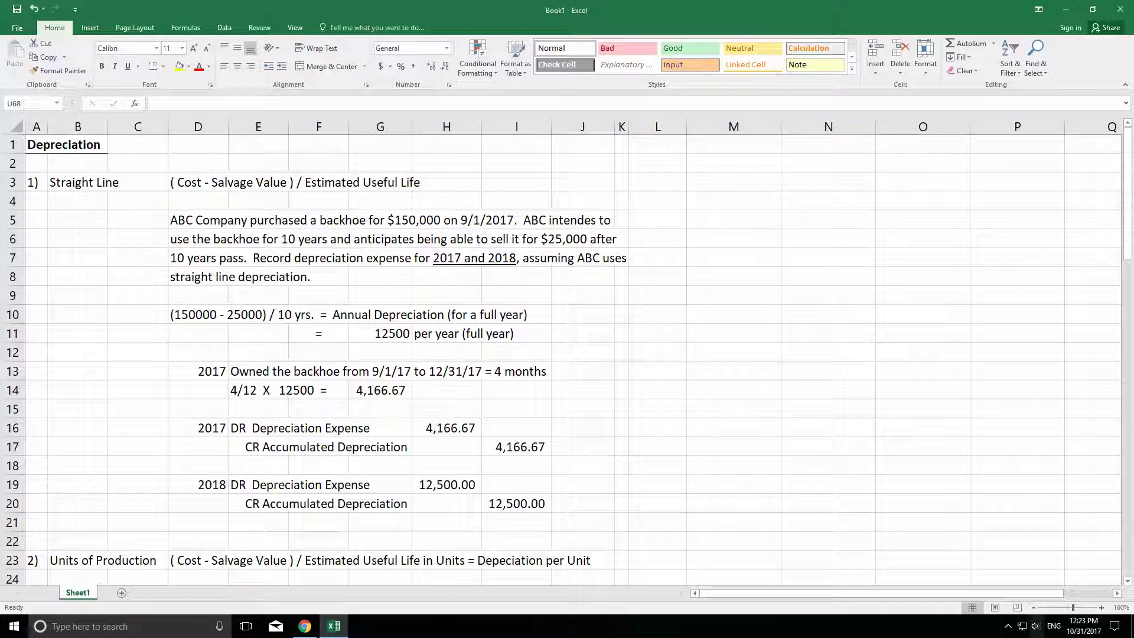
left_click(1009, 626)
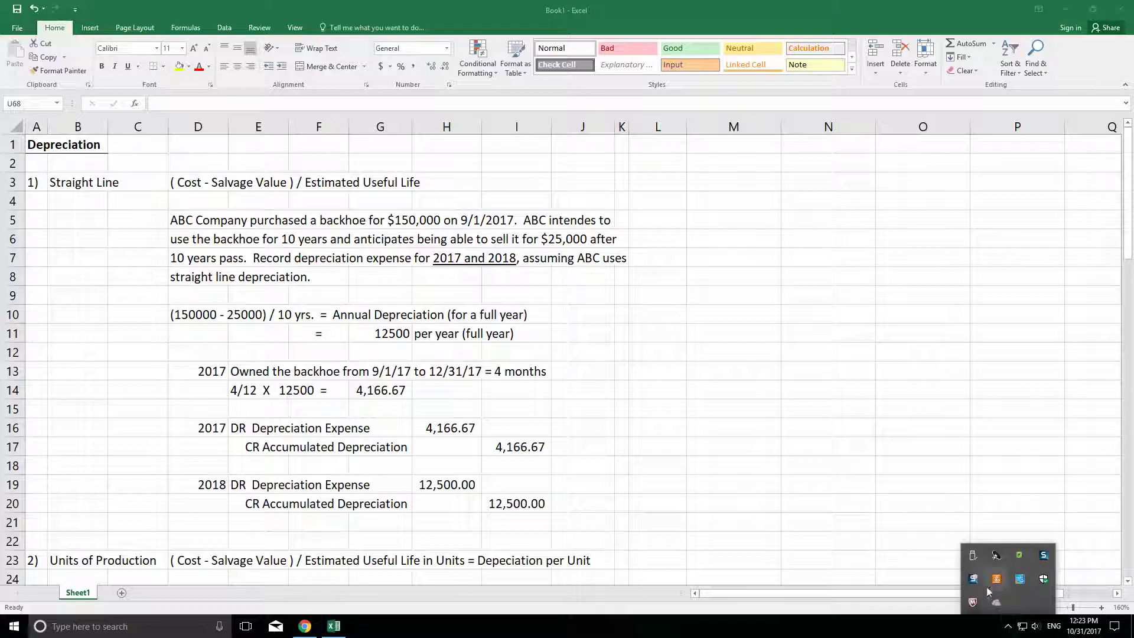